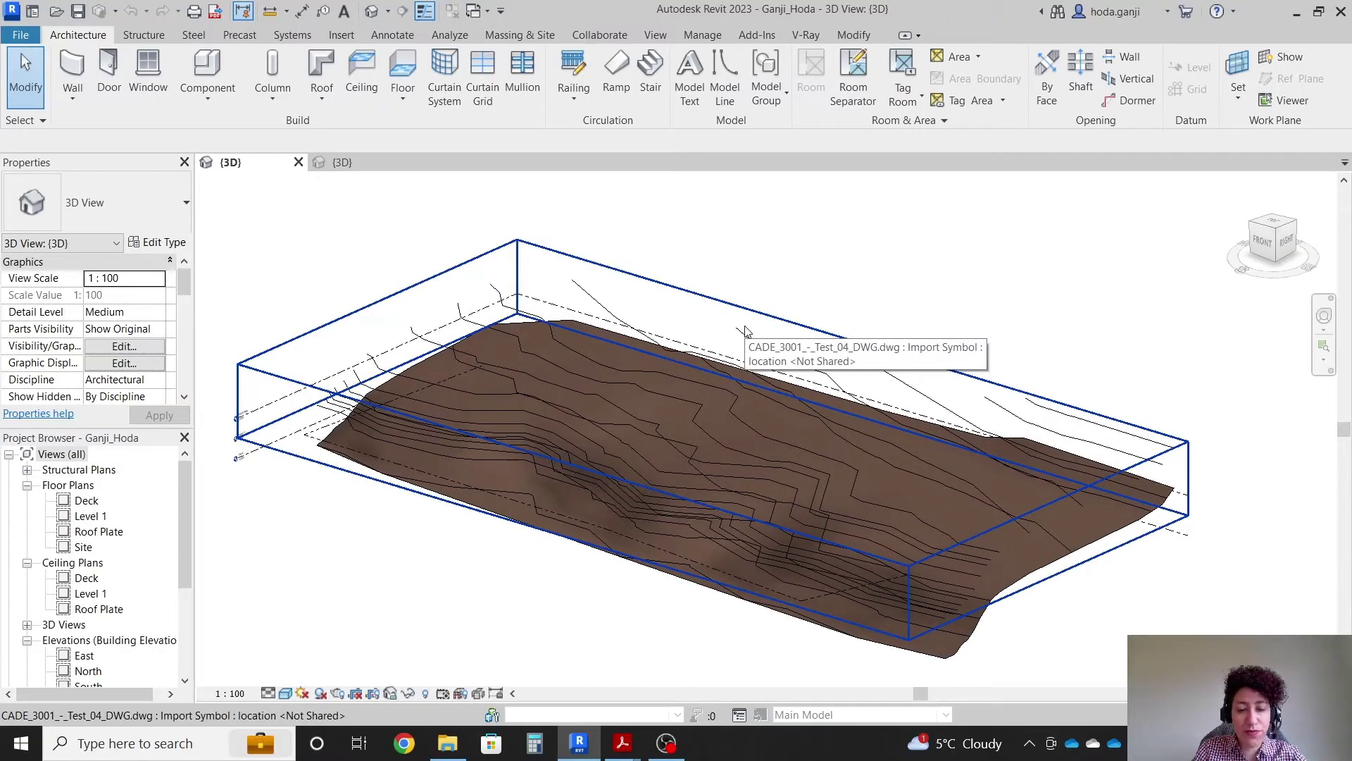
# Turn on the Mass category in the 3D view's visibility overrides and inspect the building masses on the terrain
pyautogui.press('v')
pyautogui.press('g')
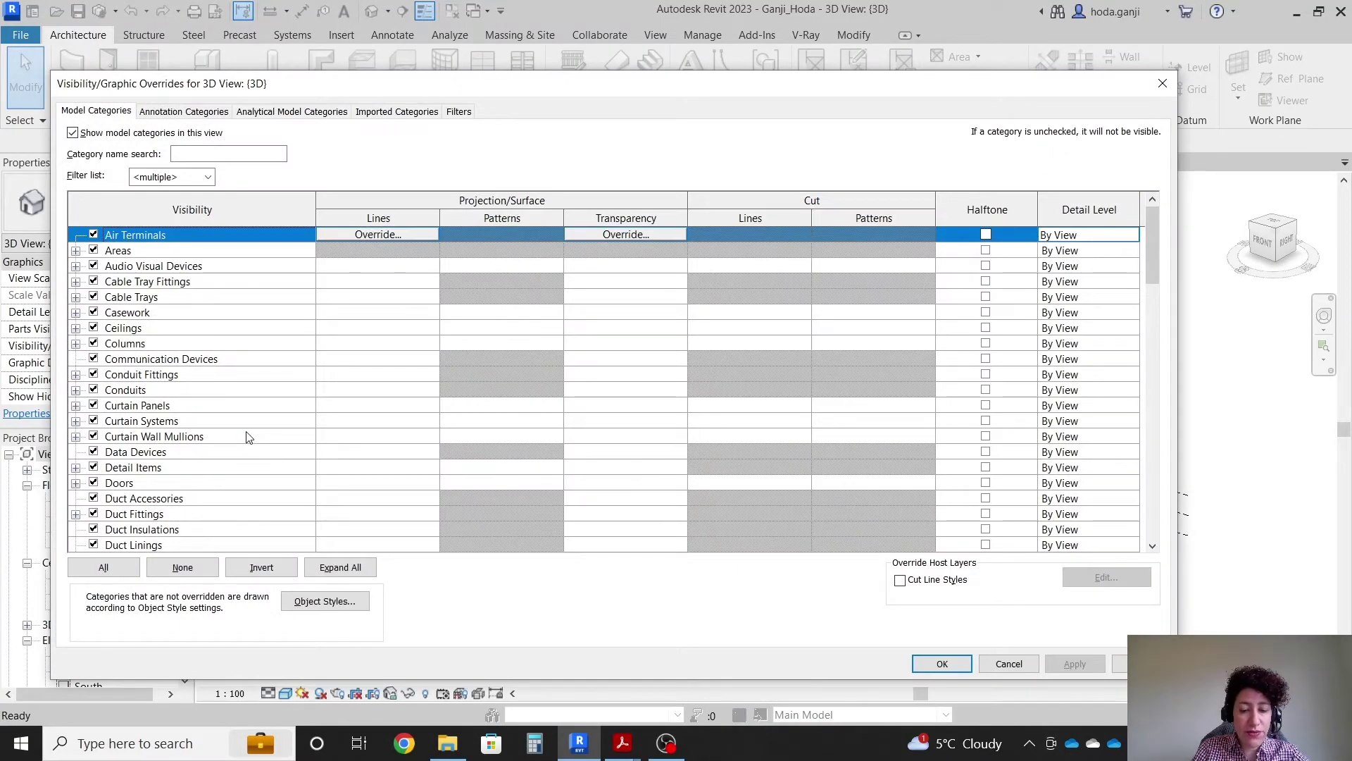
pyautogui.press('m')
pyautogui.scroll(-1, 248, 423)
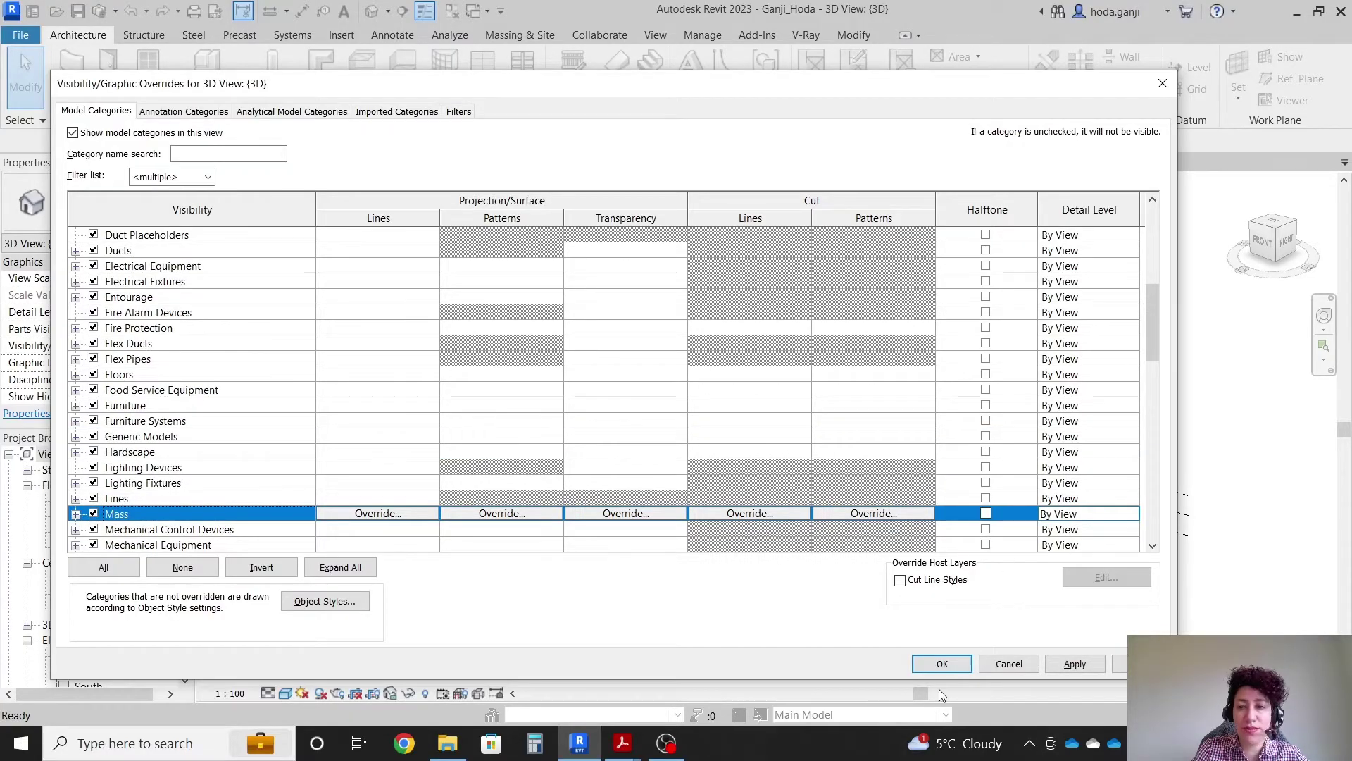
pyautogui.click(937, 668)
pyautogui.keyDown('shift'); pyautogui.moveTo(576, 398); pyautogui.dragTo(600, 554, button='middle'); pyautogui.keyUp('shift')
pyautogui.scroll(3, 724, 434)
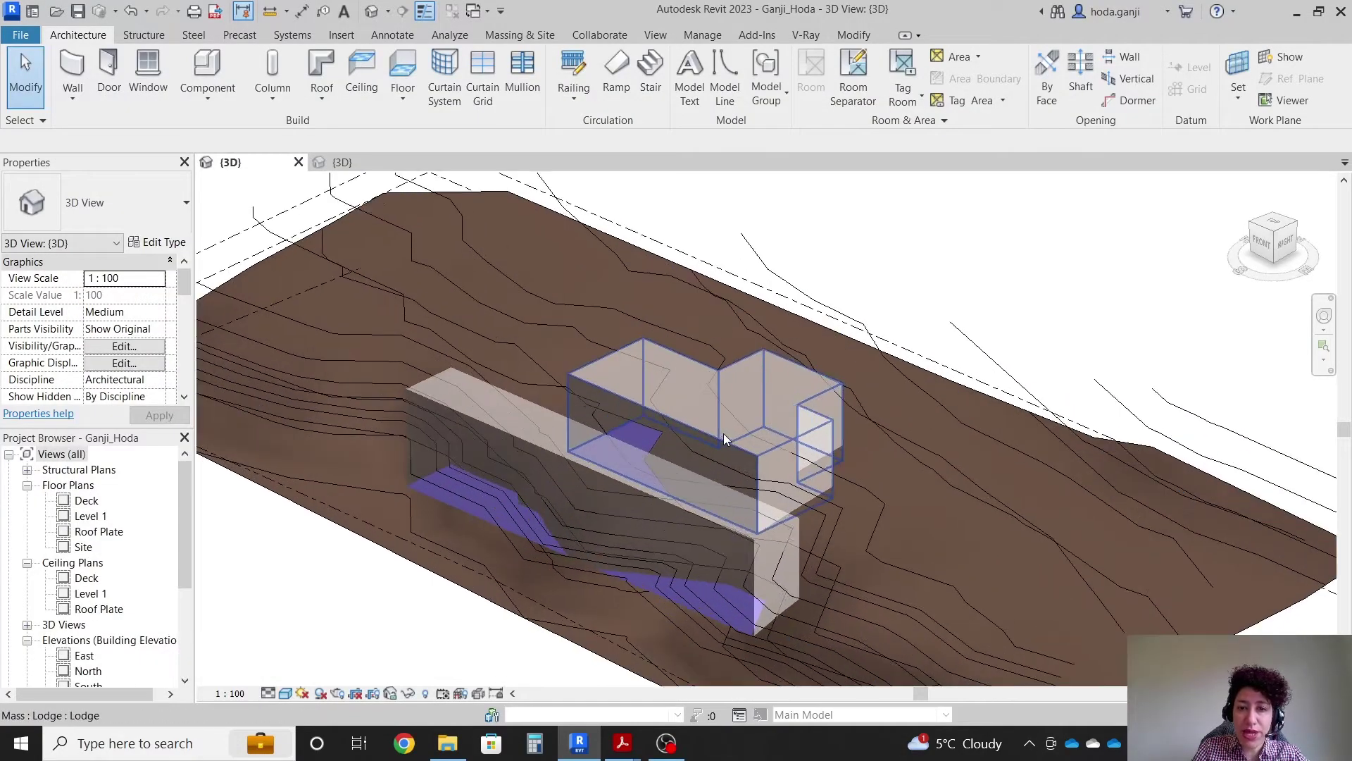
pyautogui.moveTo(724, 433)
pyautogui.keyDown('shift'); pyautogui.mouseDown(button='middle')
pyautogui.moveTo(721, 564)
pyautogui.moveTo(717, 517)
pyautogui.moveTo(746, 438)
pyautogui.mouseUp(button='middle'); pyautogui.keyUp('shift')
pyautogui.scroll(-2, 114, 530)
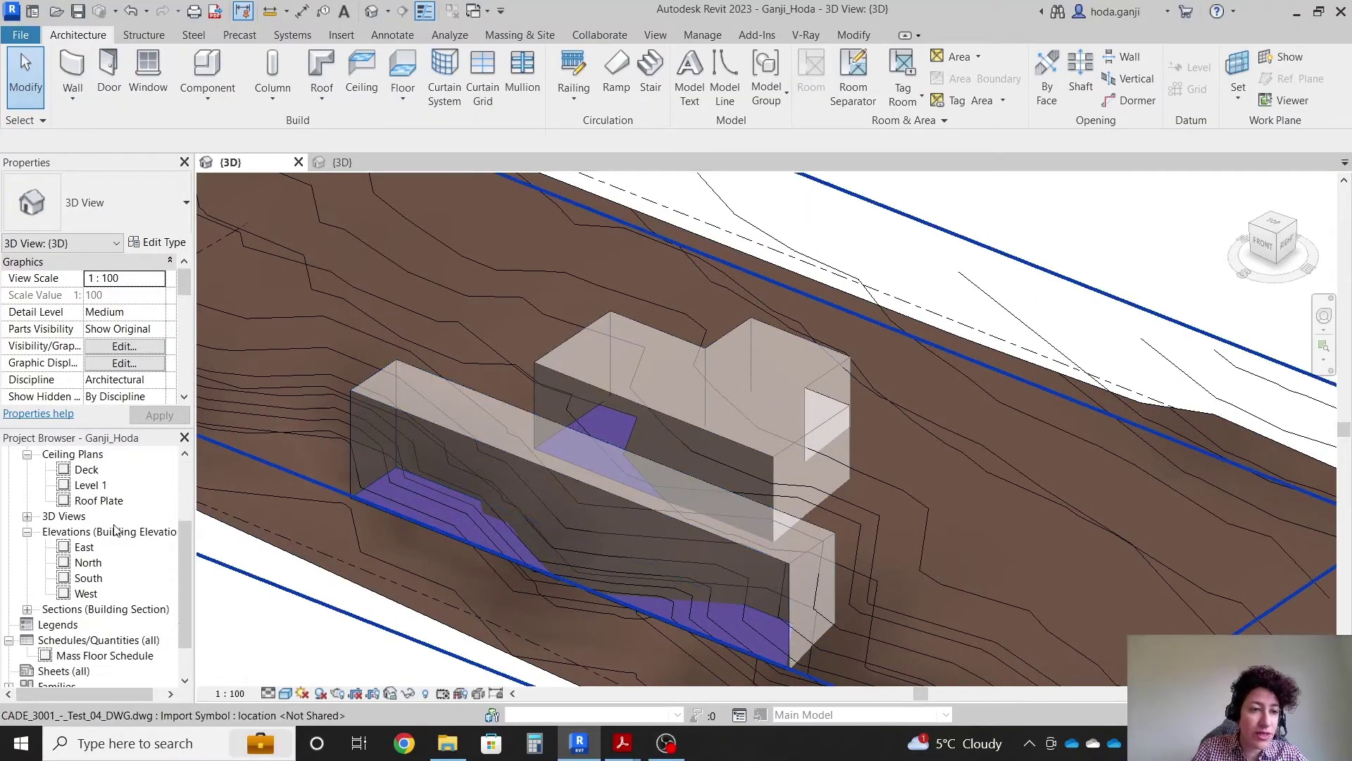
# Open the Mass Floor Schedule and review the floor area of each mass and level
pyautogui.scroll(-1, 106, 564)
pyautogui.doubleClick(78, 609)
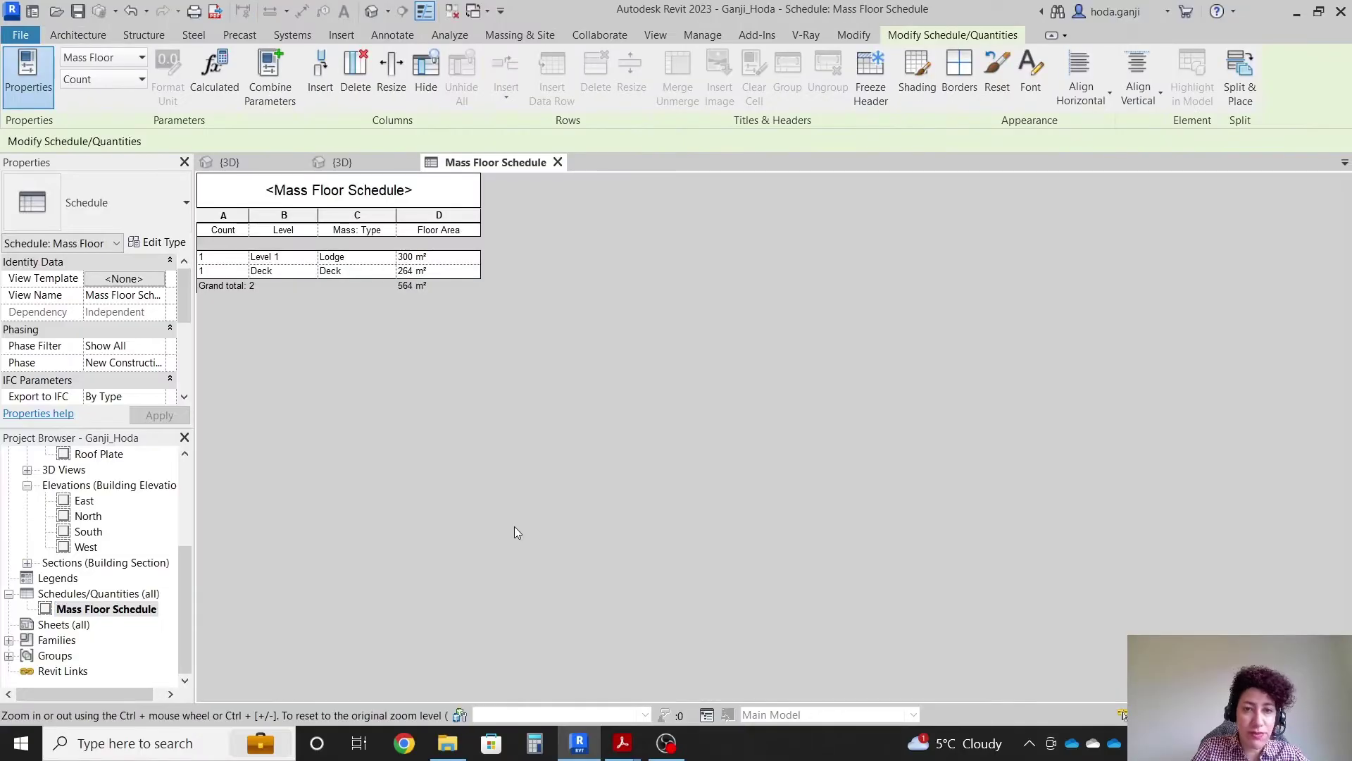
pyautogui.keyDown('ctrl'); pyautogui.scroll(5, 467, 429); pyautogui.keyUp('ctrl')
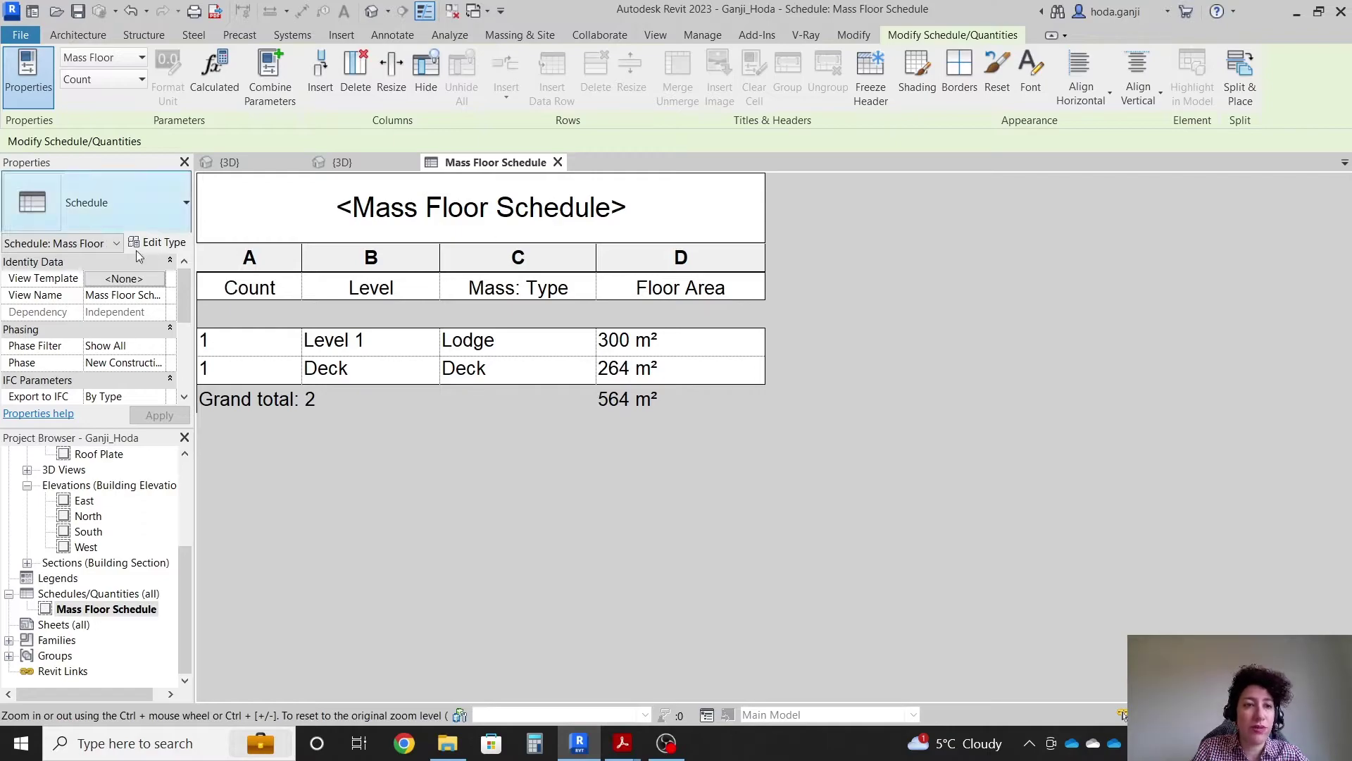
# Open the Level 1 floor plan and temporarily hide the topography surface
pyautogui.scroll(4, 108, 528)
pyautogui.doubleClick(90, 517)
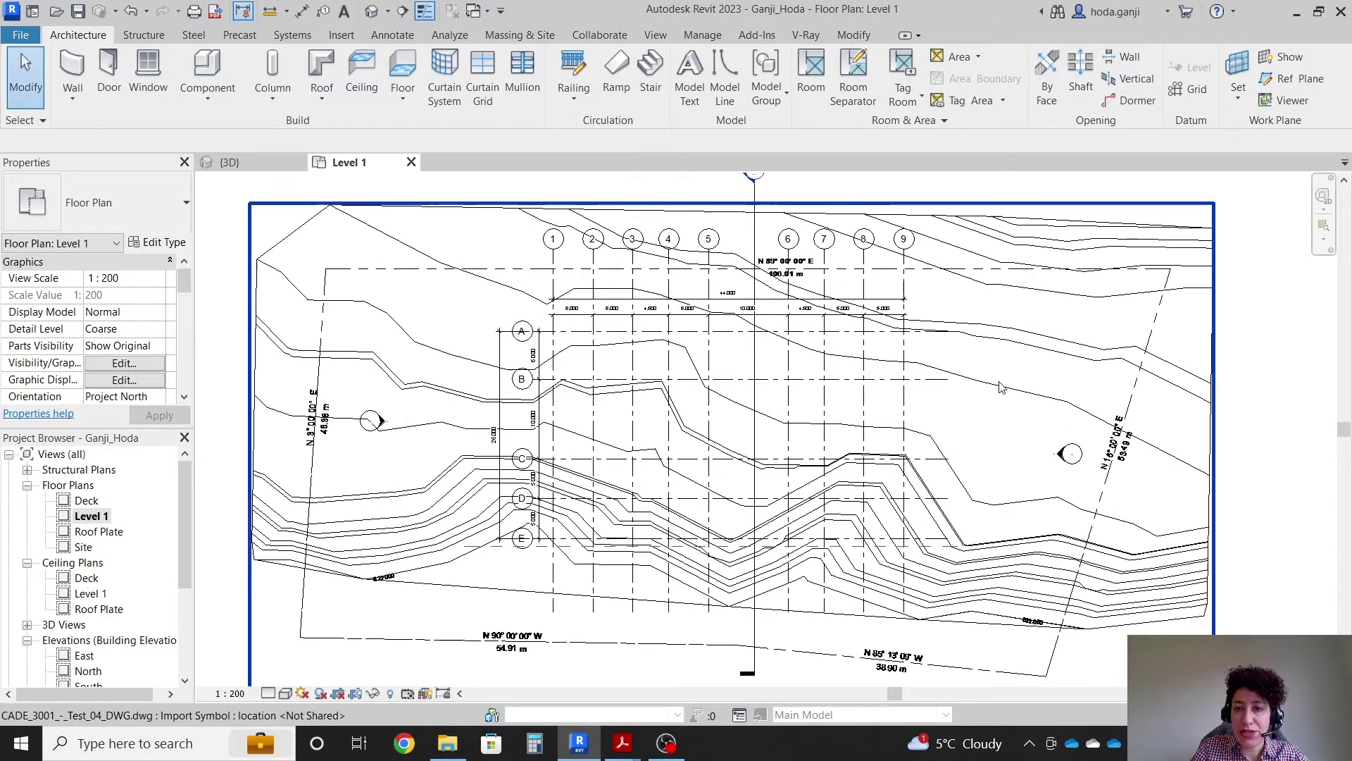
pyautogui.scroll(2, 979, 398)
pyautogui.scroll(-2, 848, 345)
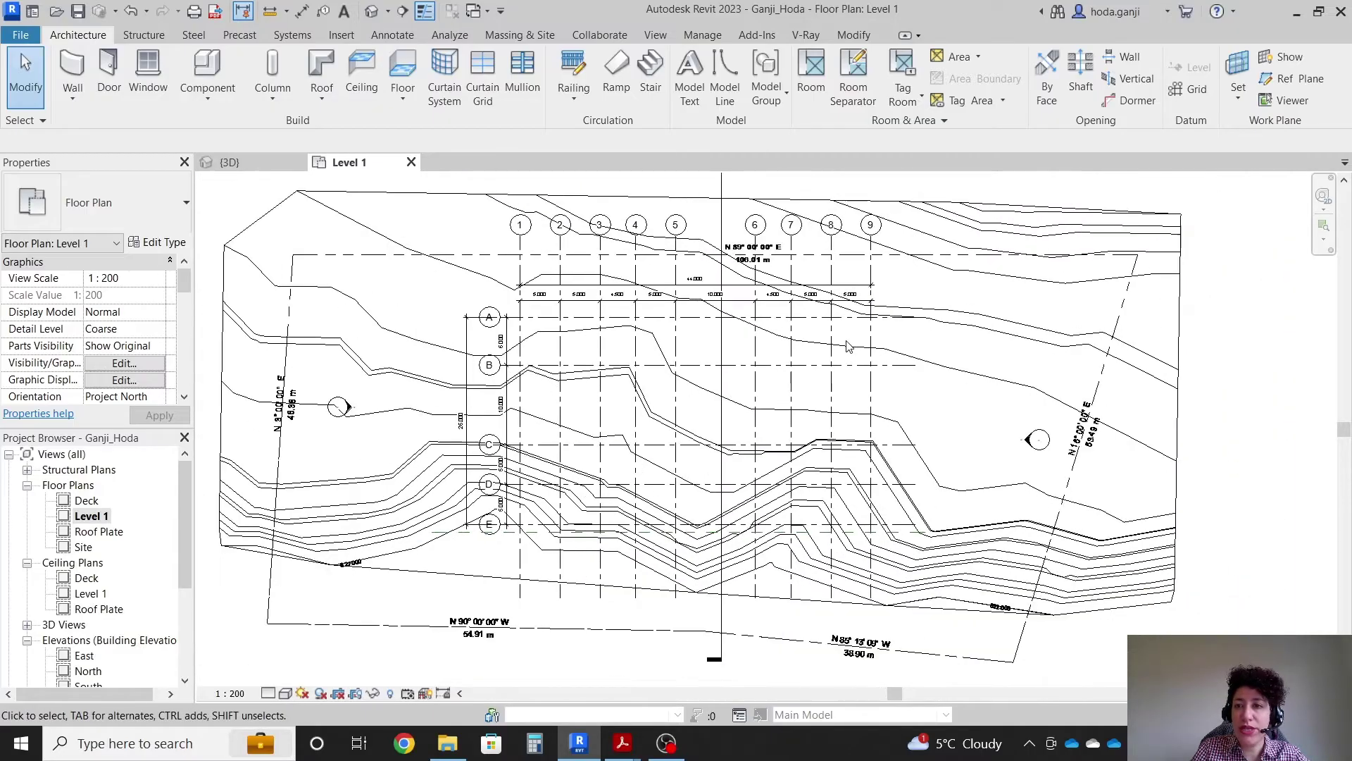
pyautogui.click(1180, 363)
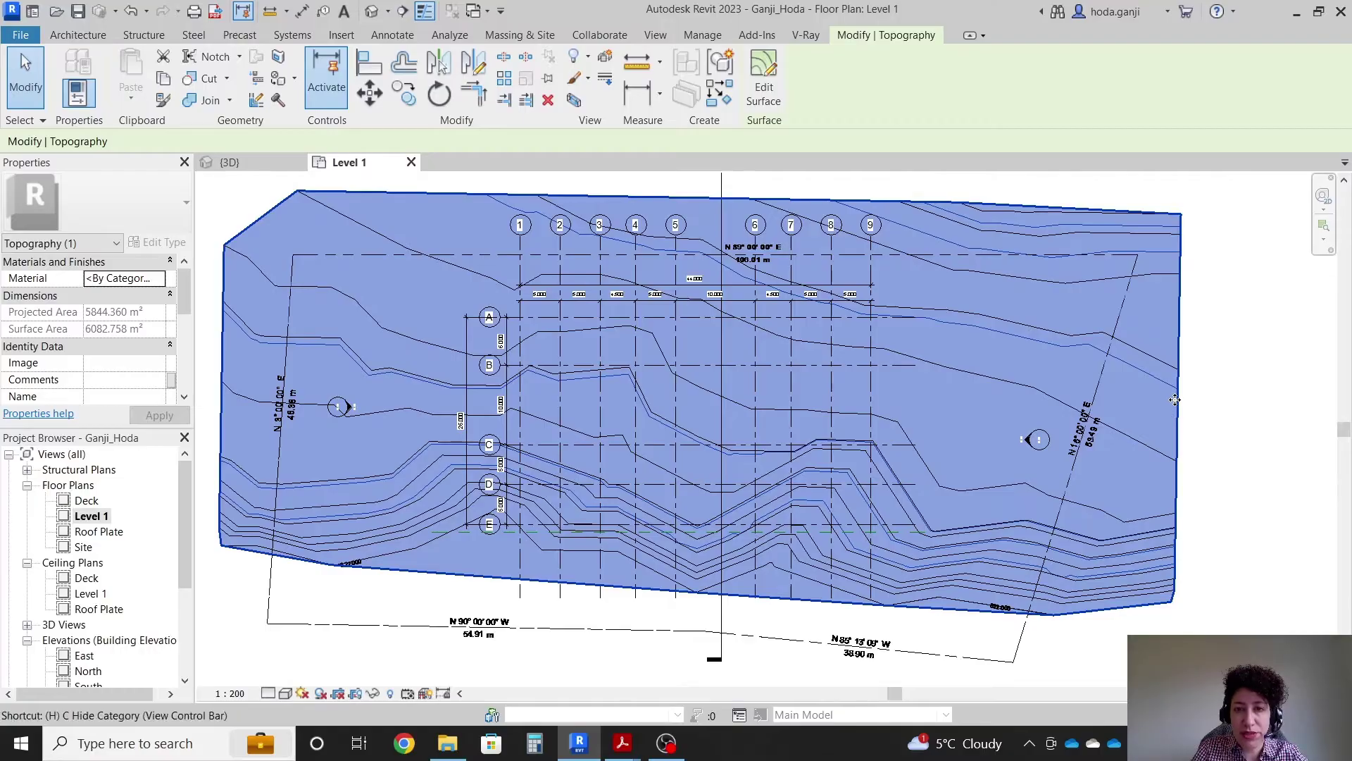
pyautogui.press('h')
pyautogui.press('h')
# Hide the imported contour drawing CADE_3001_-_Test_04_DWG.dwg in the Level 1 plan as an element
pyautogui.click(962, 497)
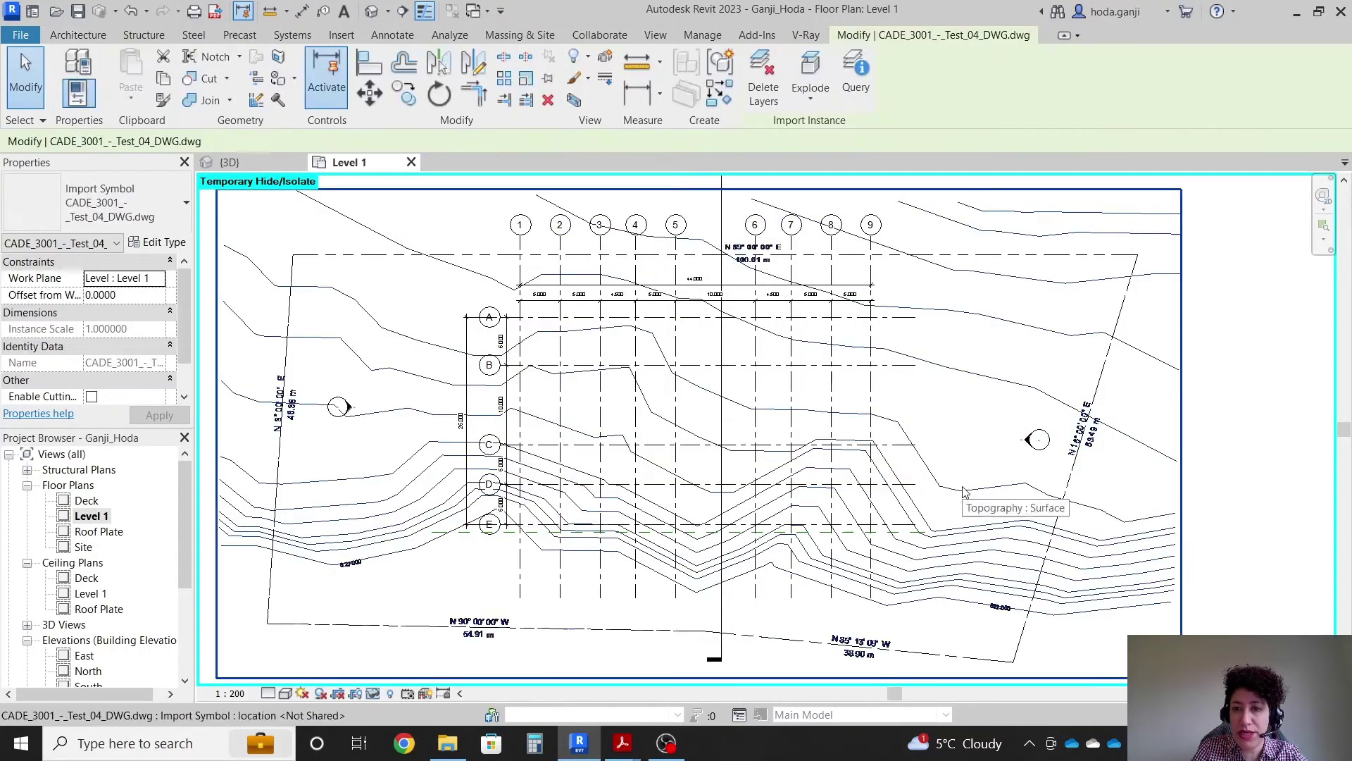
pyautogui.scroll(-1, 518, 362)
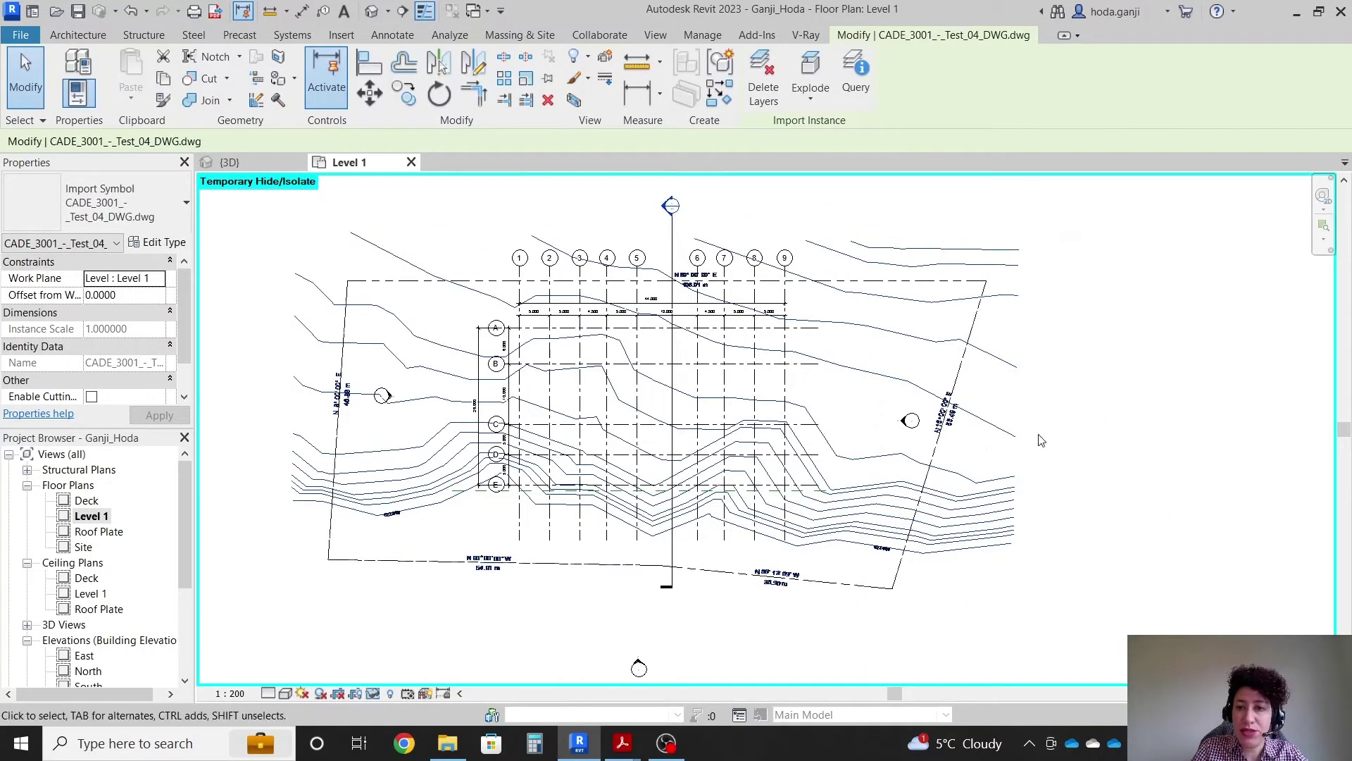
pyautogui.click(1127, 420)
pyautogui.click(865, 464)
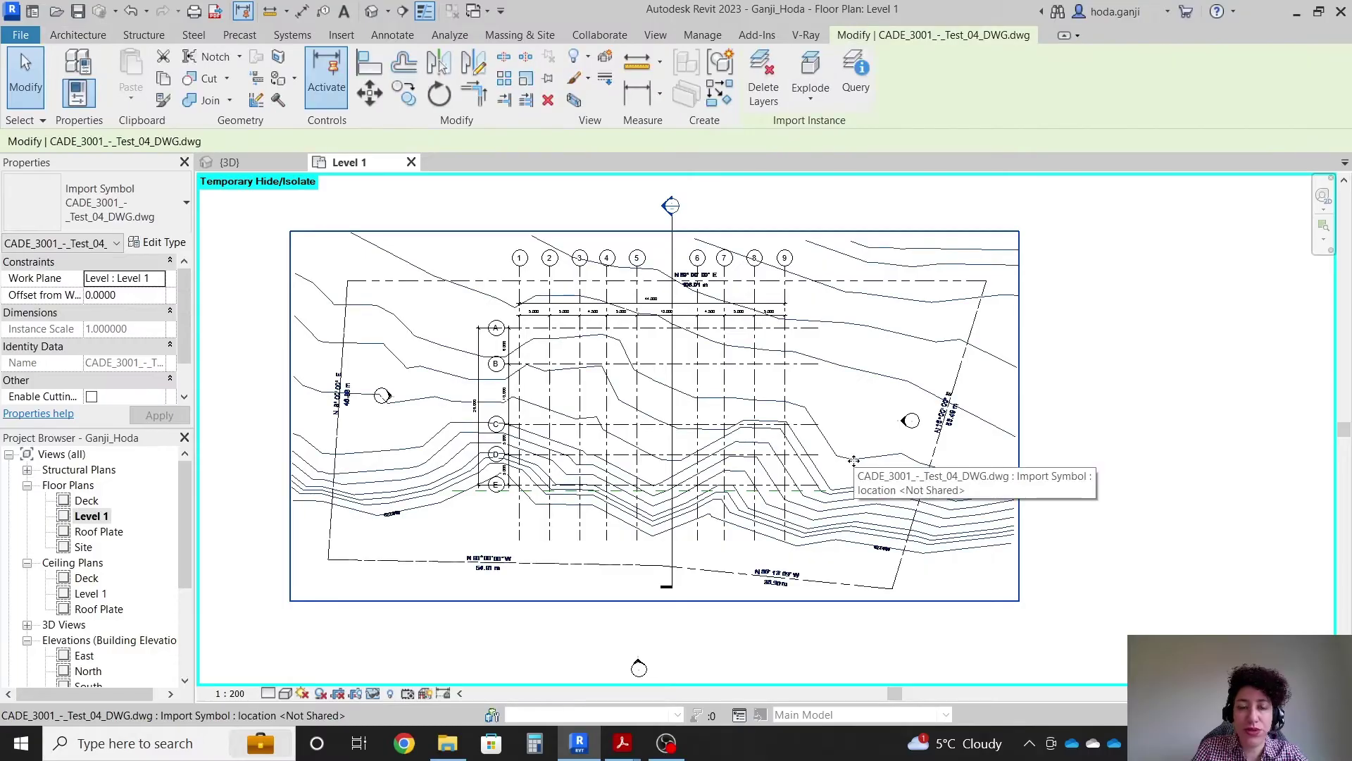
pyautogui.scroll(1, 854, 461)
pyautogui.rightClick(854, 460)
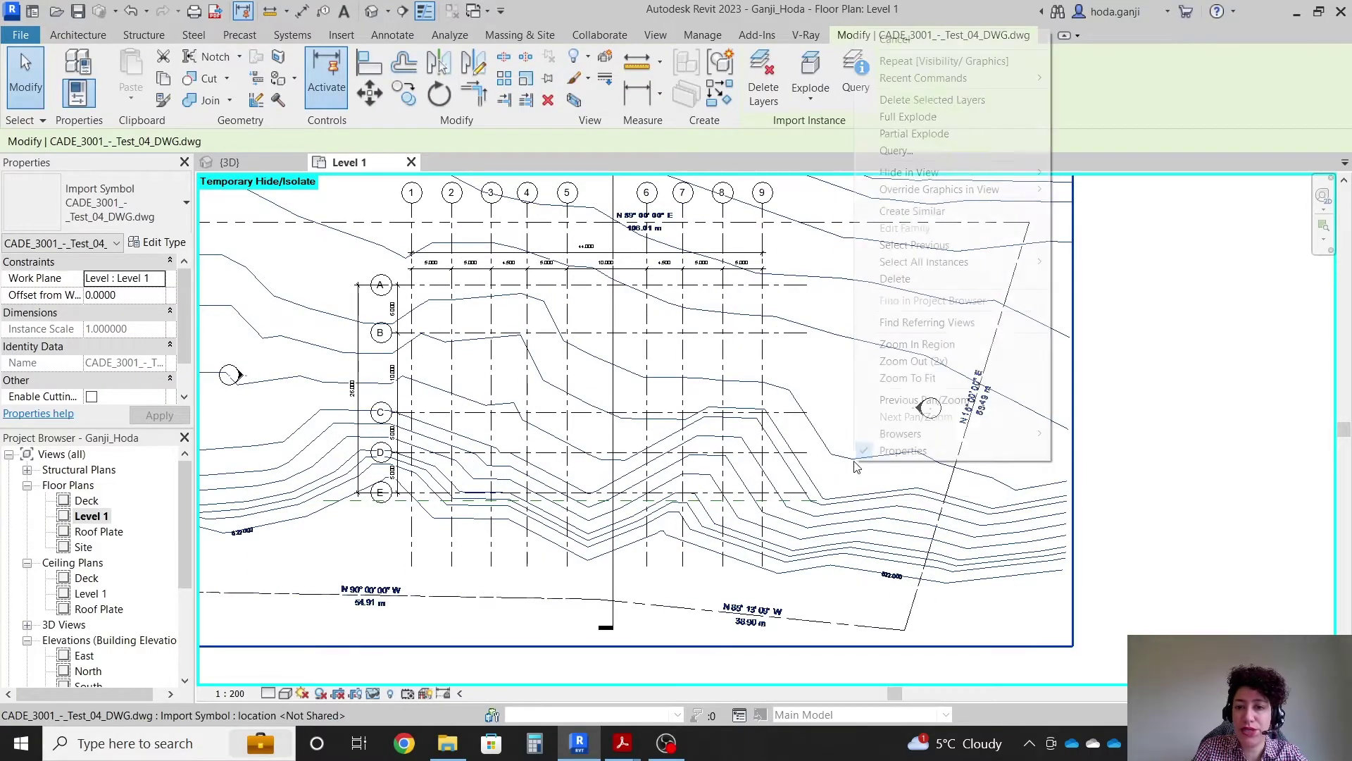
pyautogui.moveTo(955, 181)
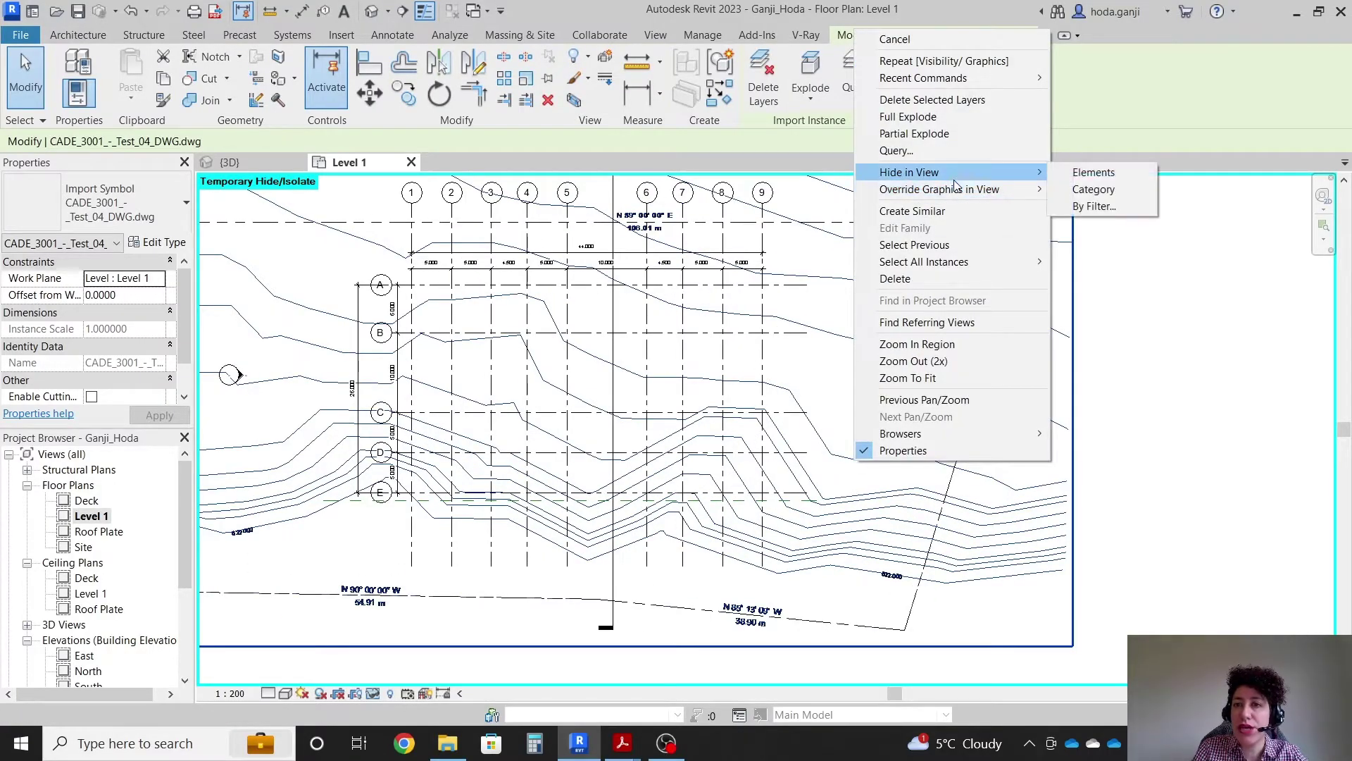
pyautogui.click(1092, 173)
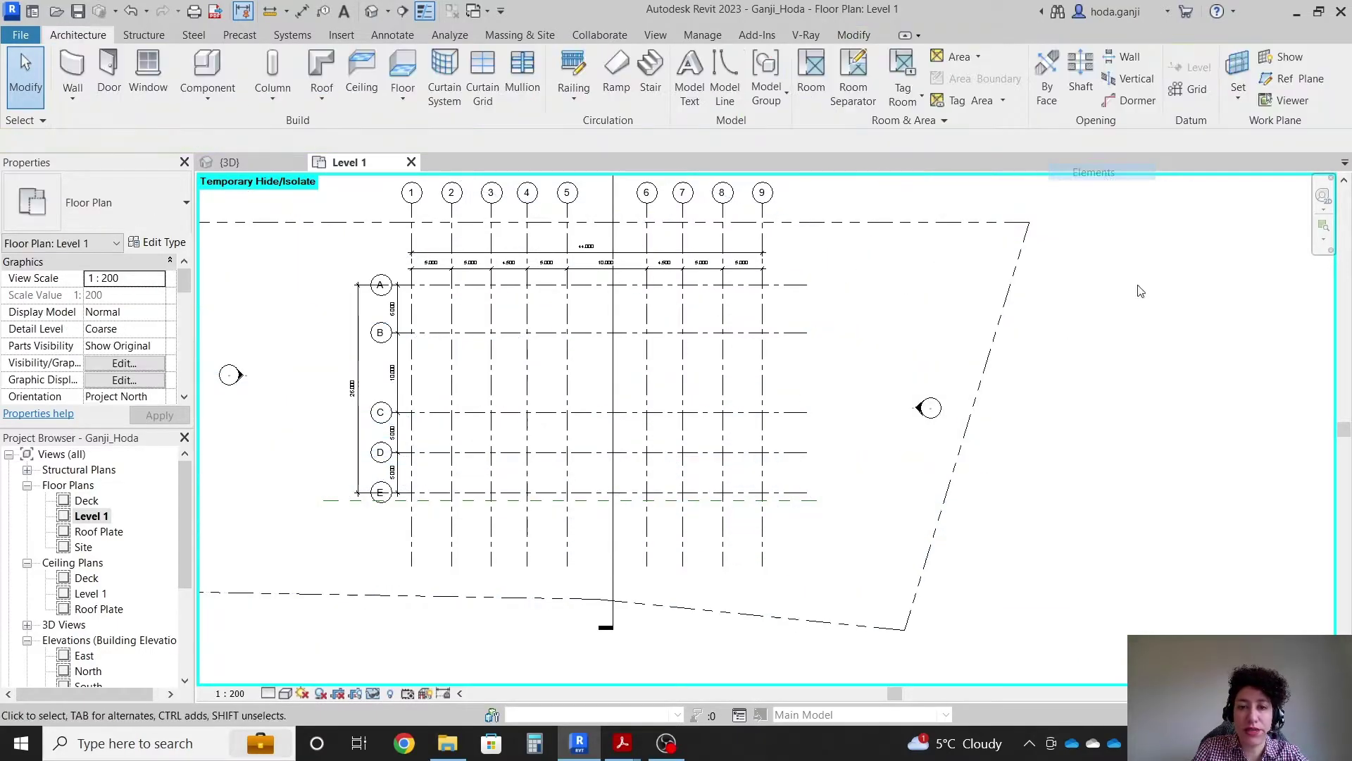
# Turn on the Mass category in the visibility overrides of the Level 1 floor plan
pyautogui.scroll(4, 920, 362)
pyautogui.scroll(-2, 778, 372)
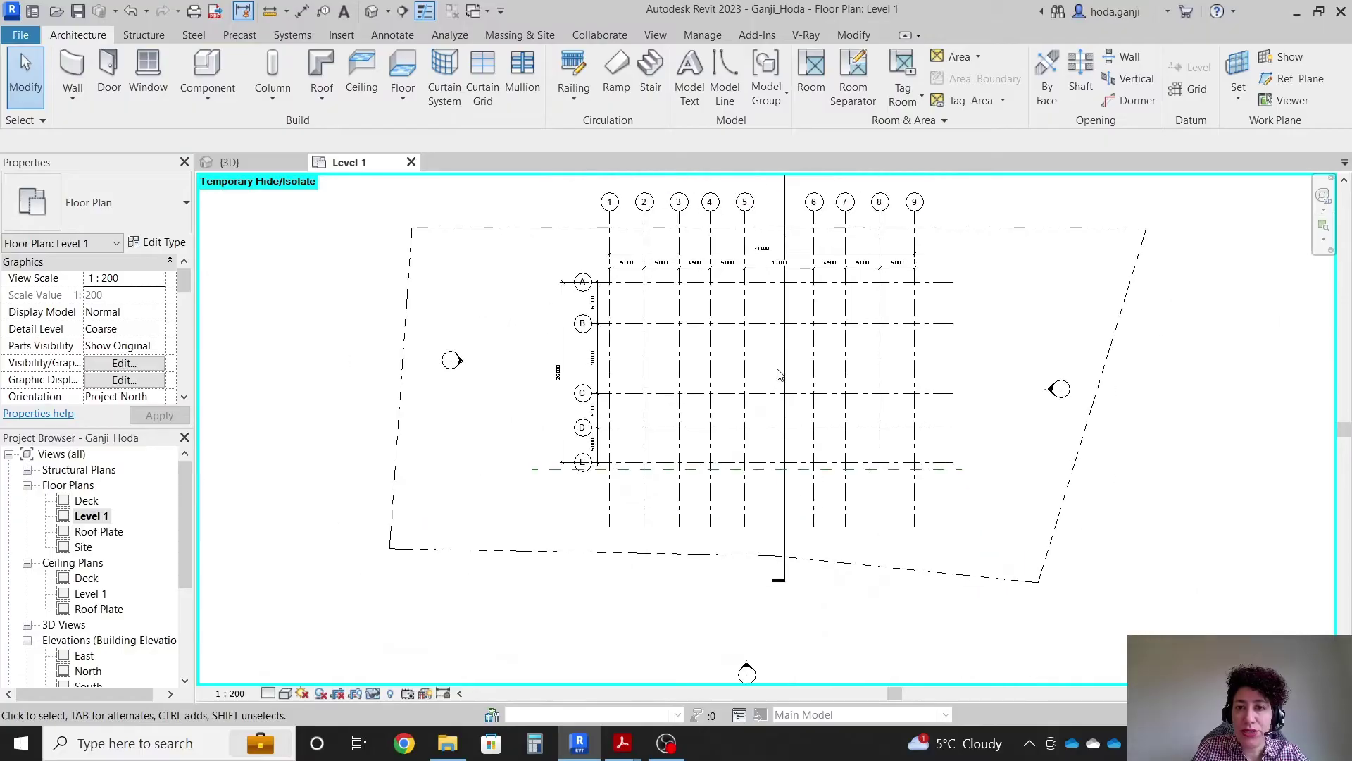
pyautogui.scroll(5, 775, 367)
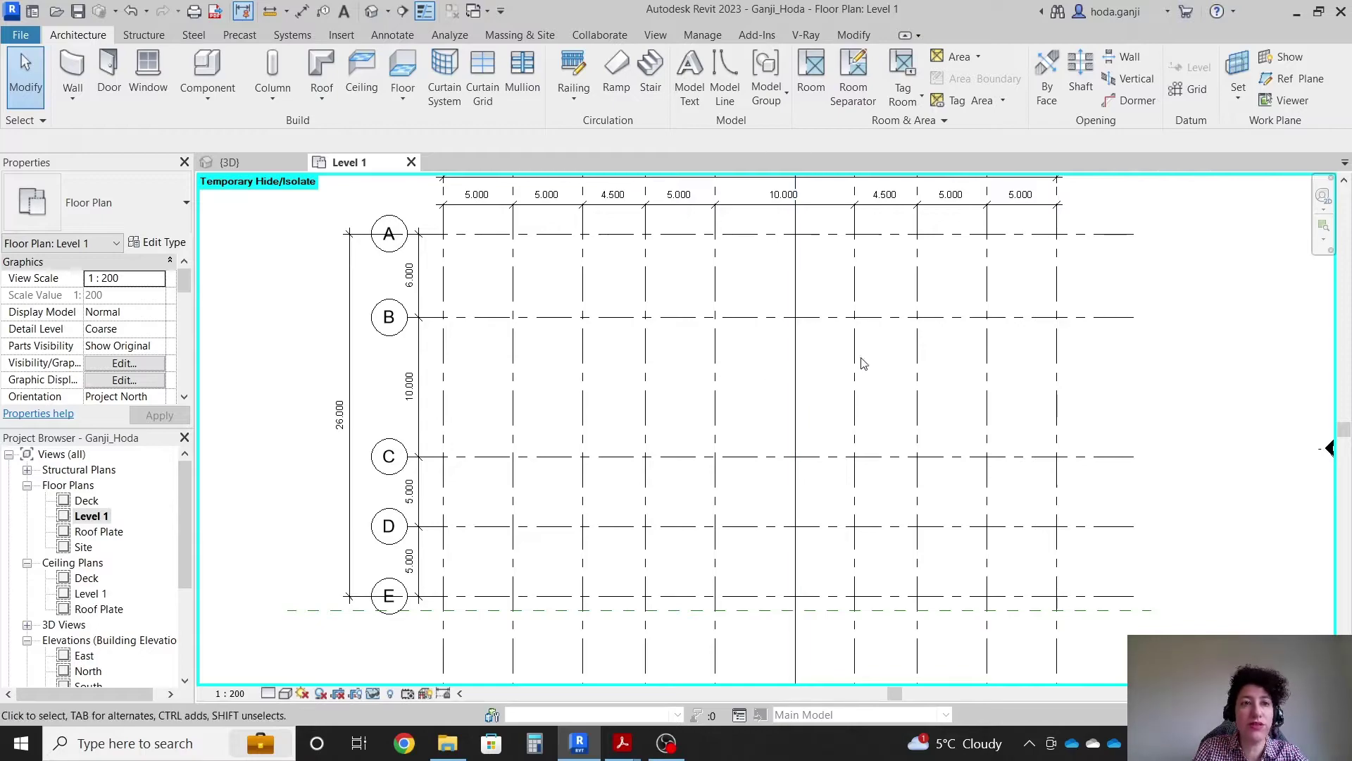
pyautogui.scroll(1, 873, 373)
pyautogui.press('v')
pyautogui.press('g')
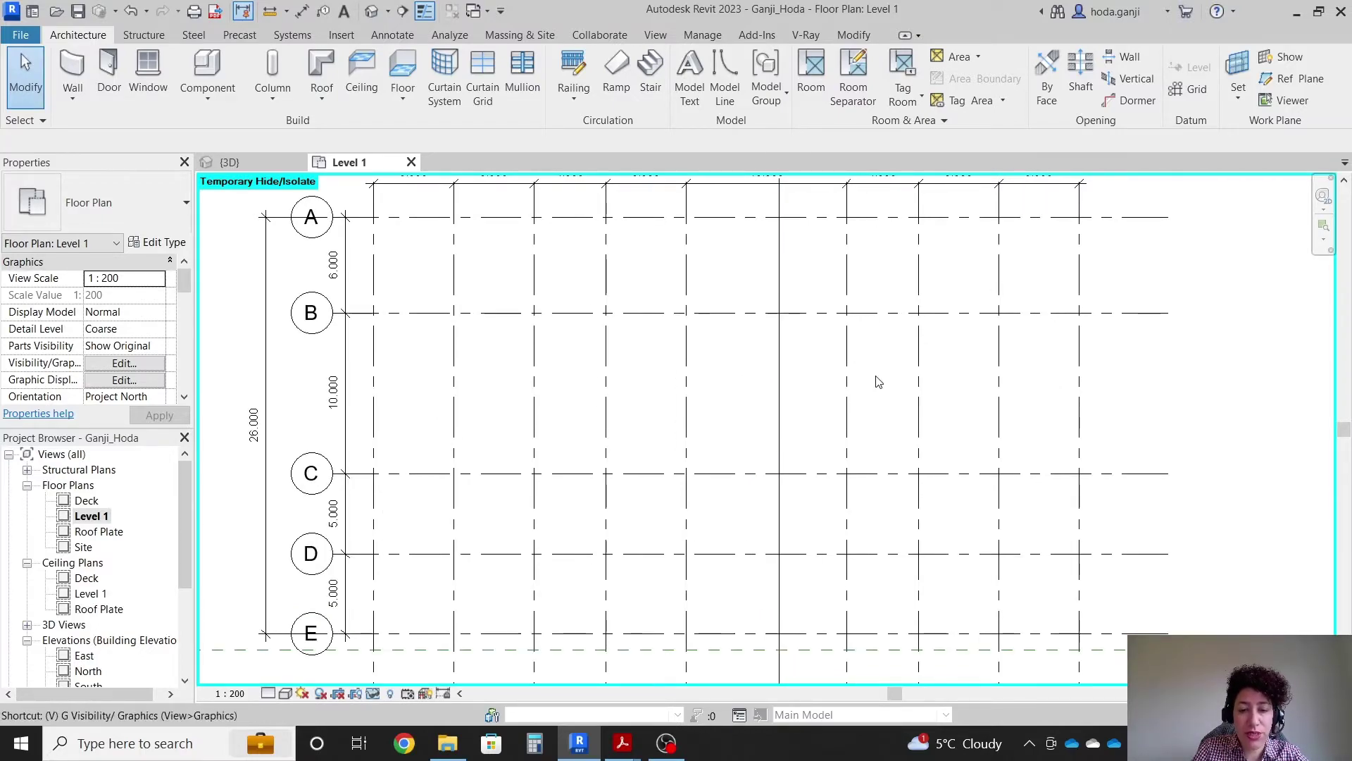
pyautogui.click(332, 374)
pyautogui.press('m')
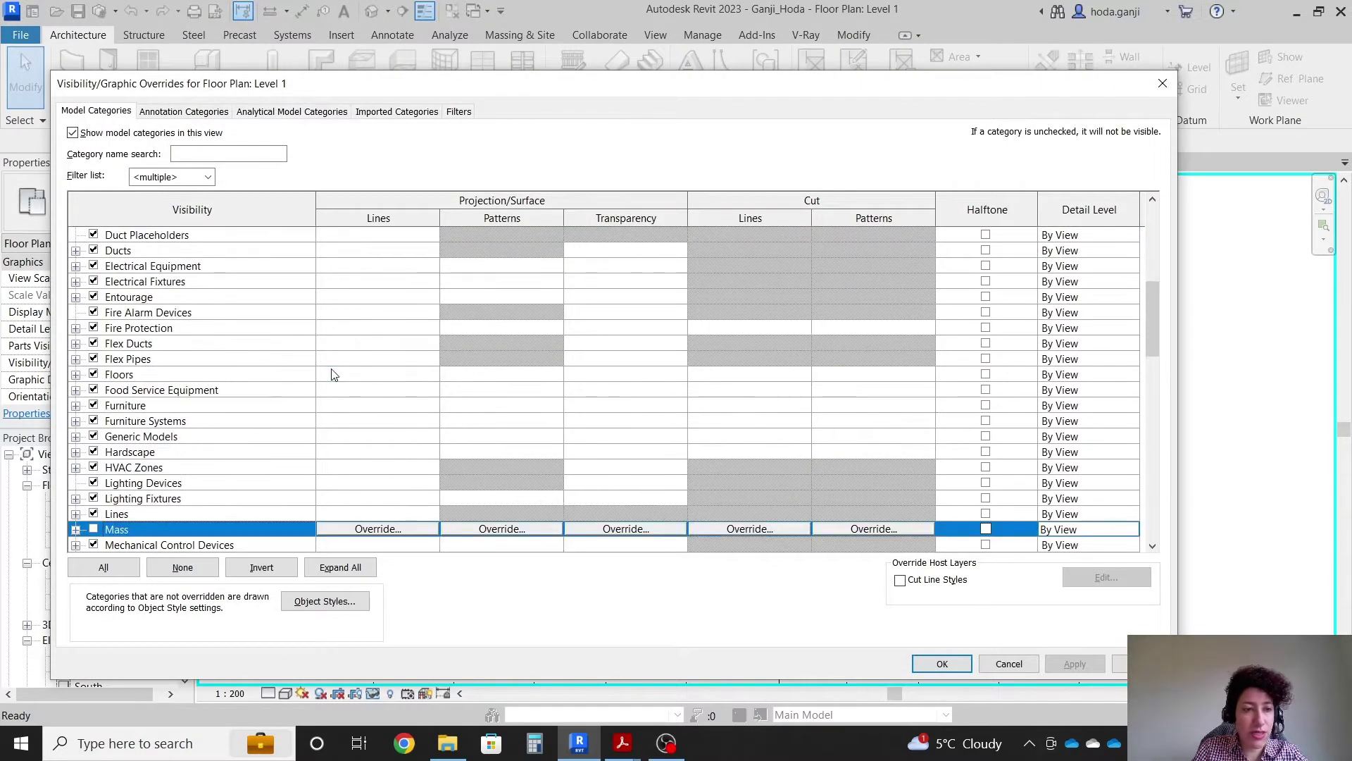
pyautogui.click(94, 529)
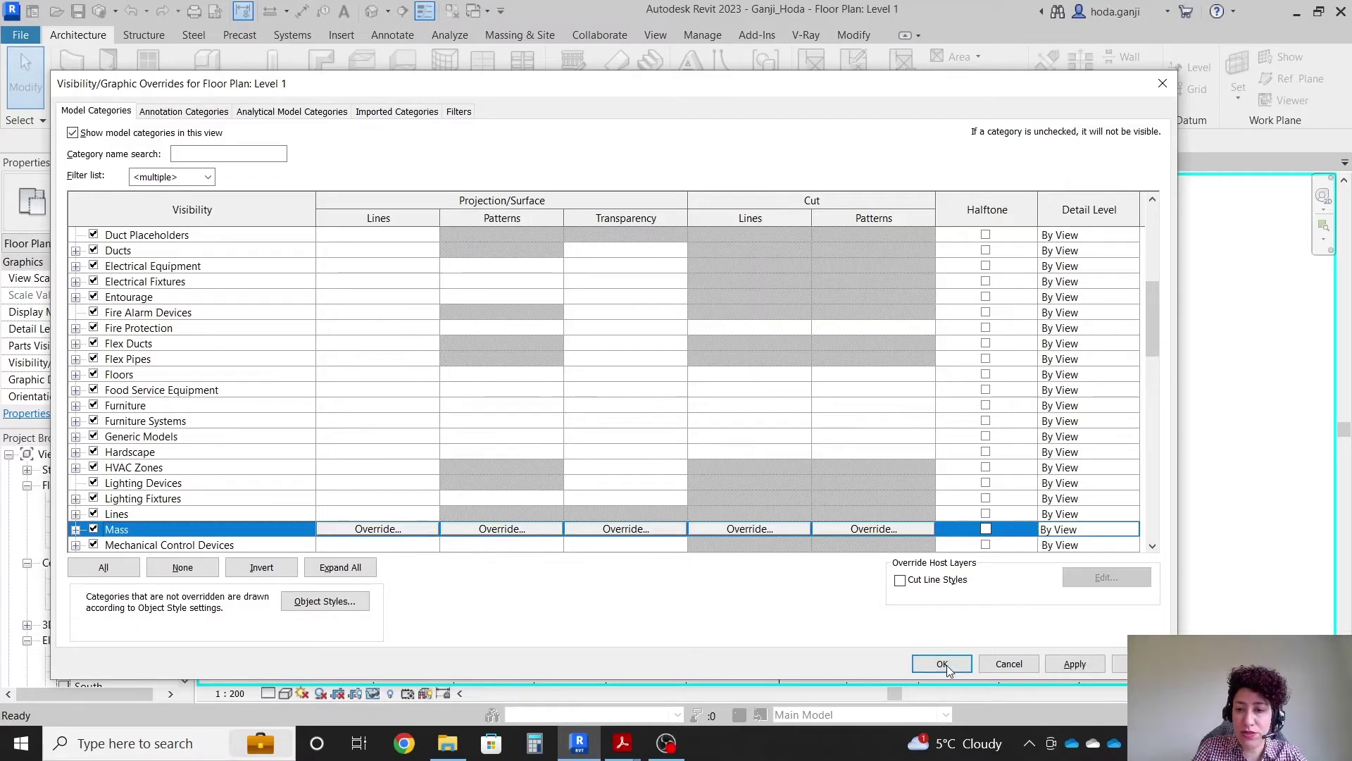
pyautogui.click(943, 664)
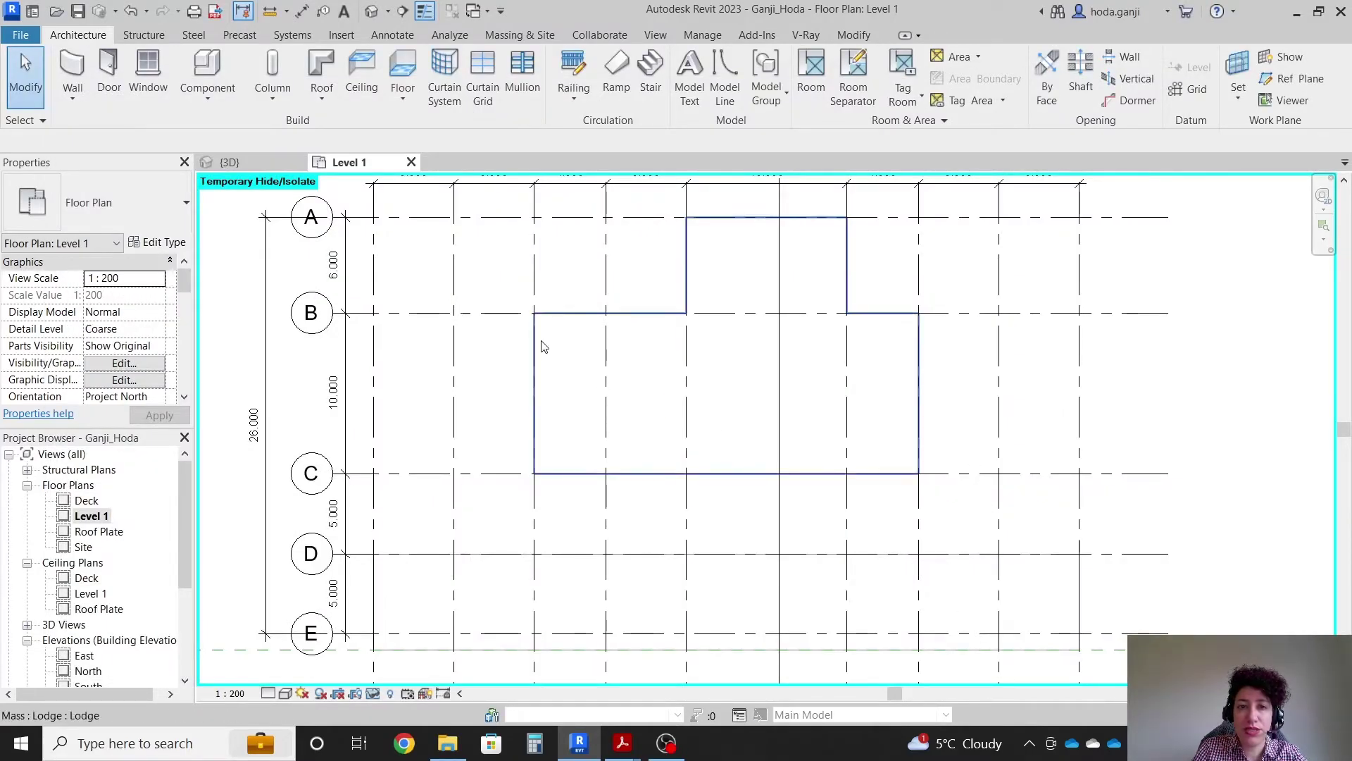
# Select the Lodge mass to check its footprint against the grid lines, and clear the selection
pyautogui.click(640, 349)
pyautogui.scroll(1, 775, 254)
pyautogui.scroll(1, 845, 231)
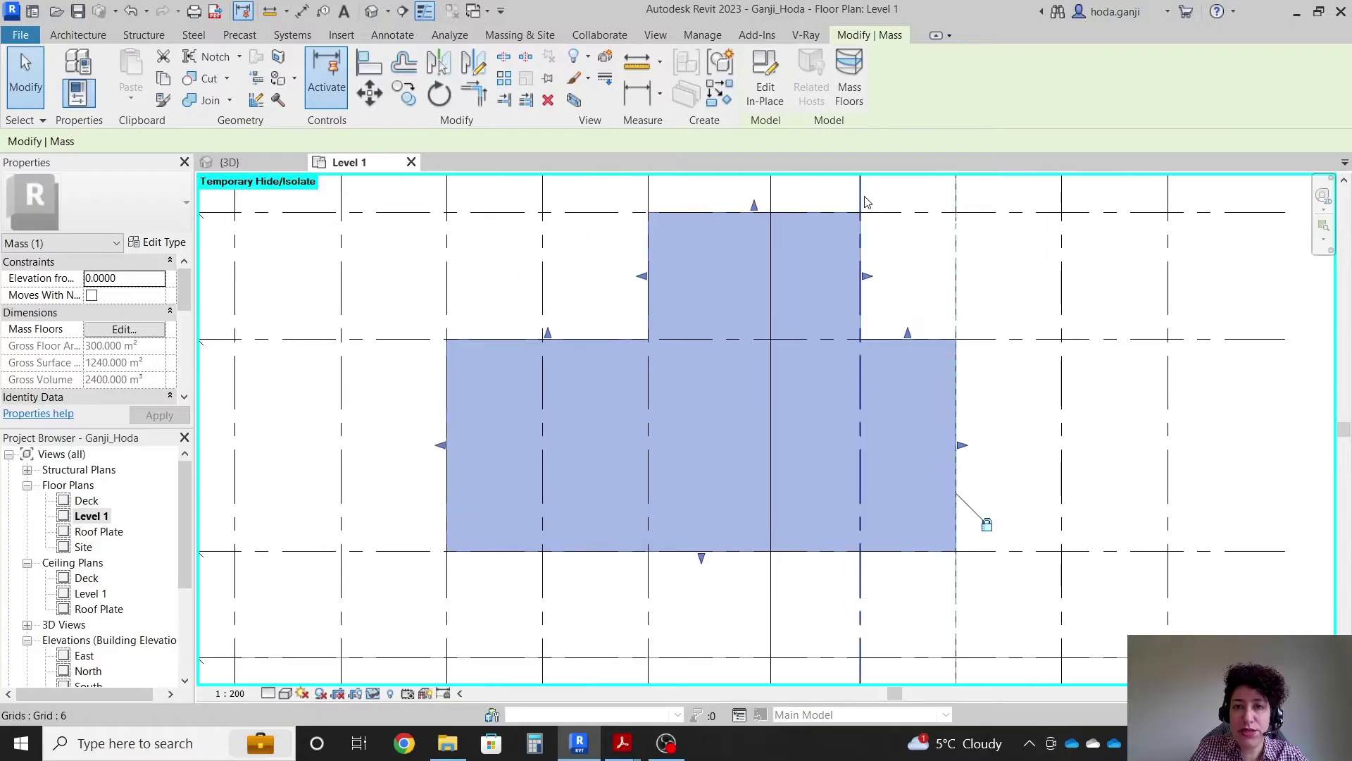
pyautogui.press('Delete')
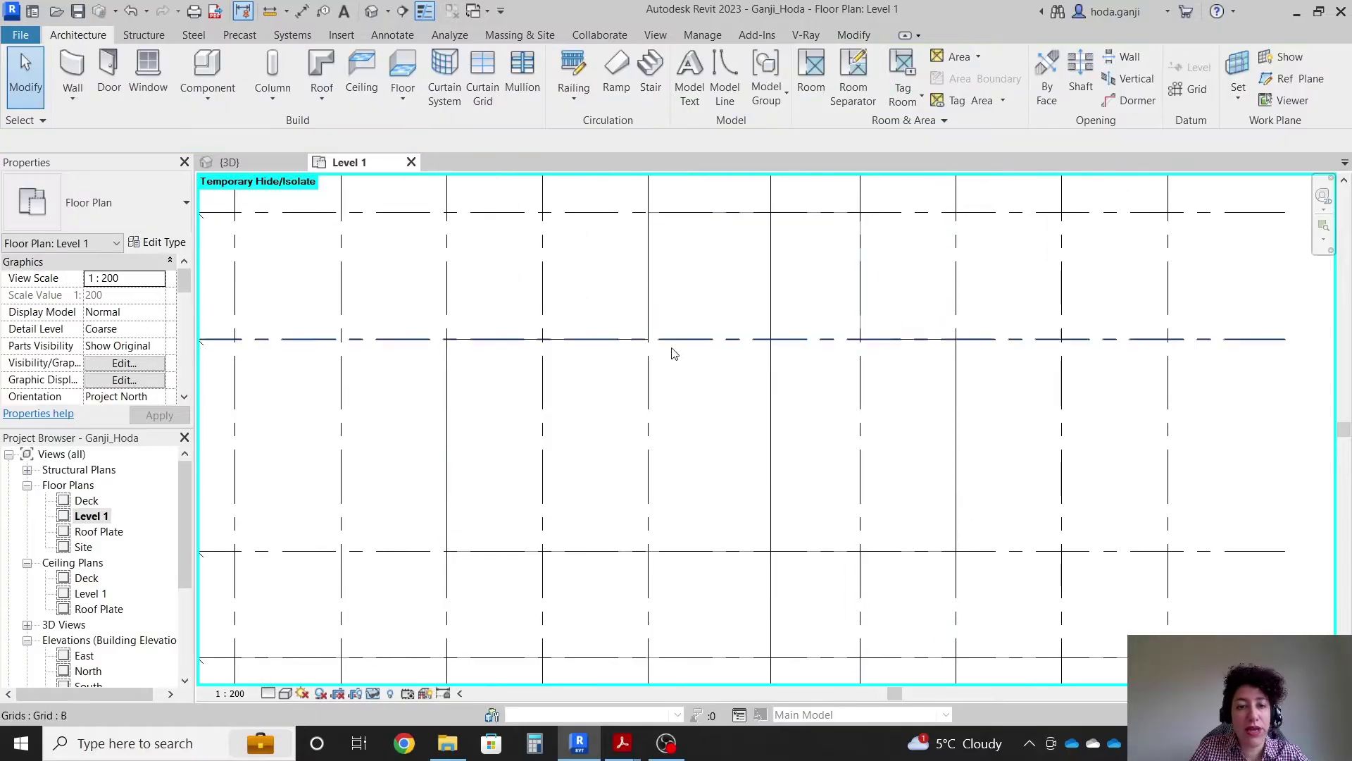
# Switch to the My_Tools11 project and open its Level 1 floor plan to view the washroom layout
pyautogui.click(229, 162)
pyautogui.click(88, 486)
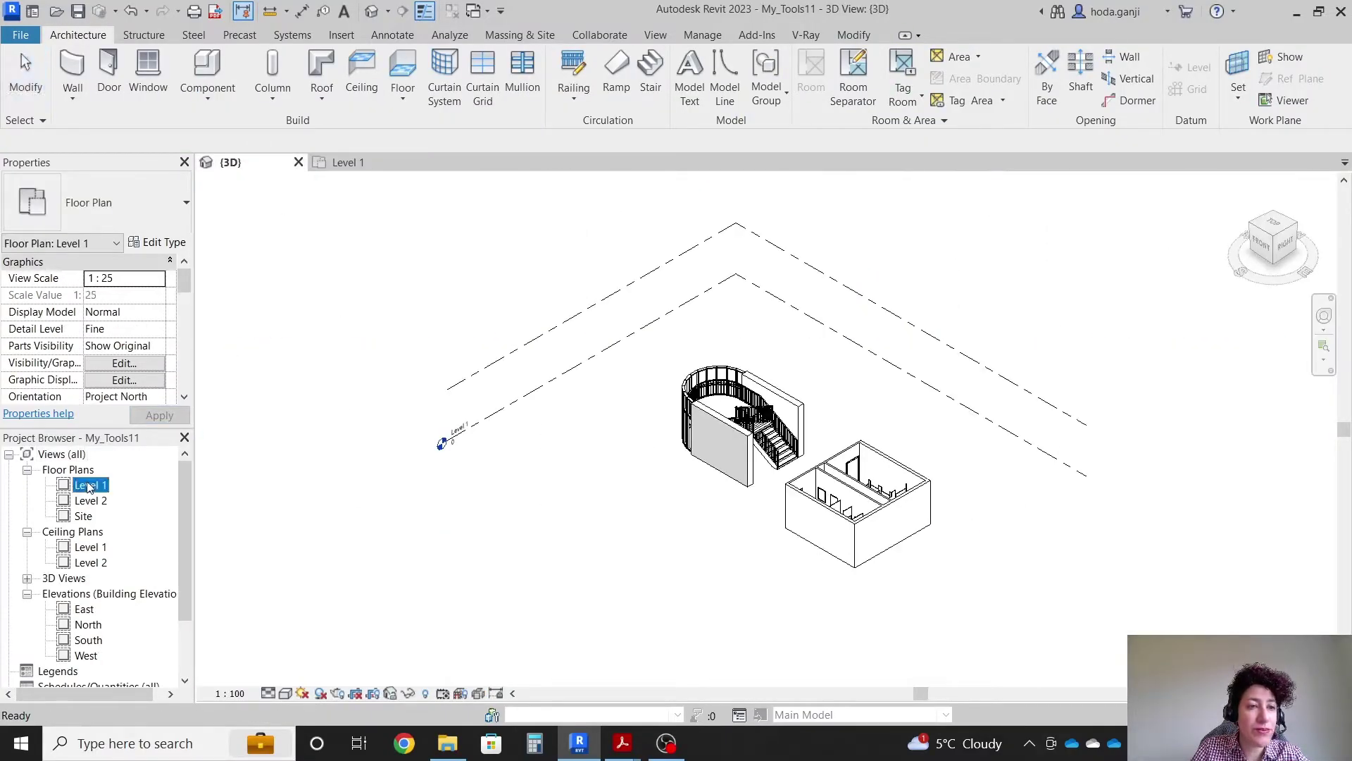
pyautogui.doubleClick(88, 485)
pyautogui.scroll(4, 972, 450)
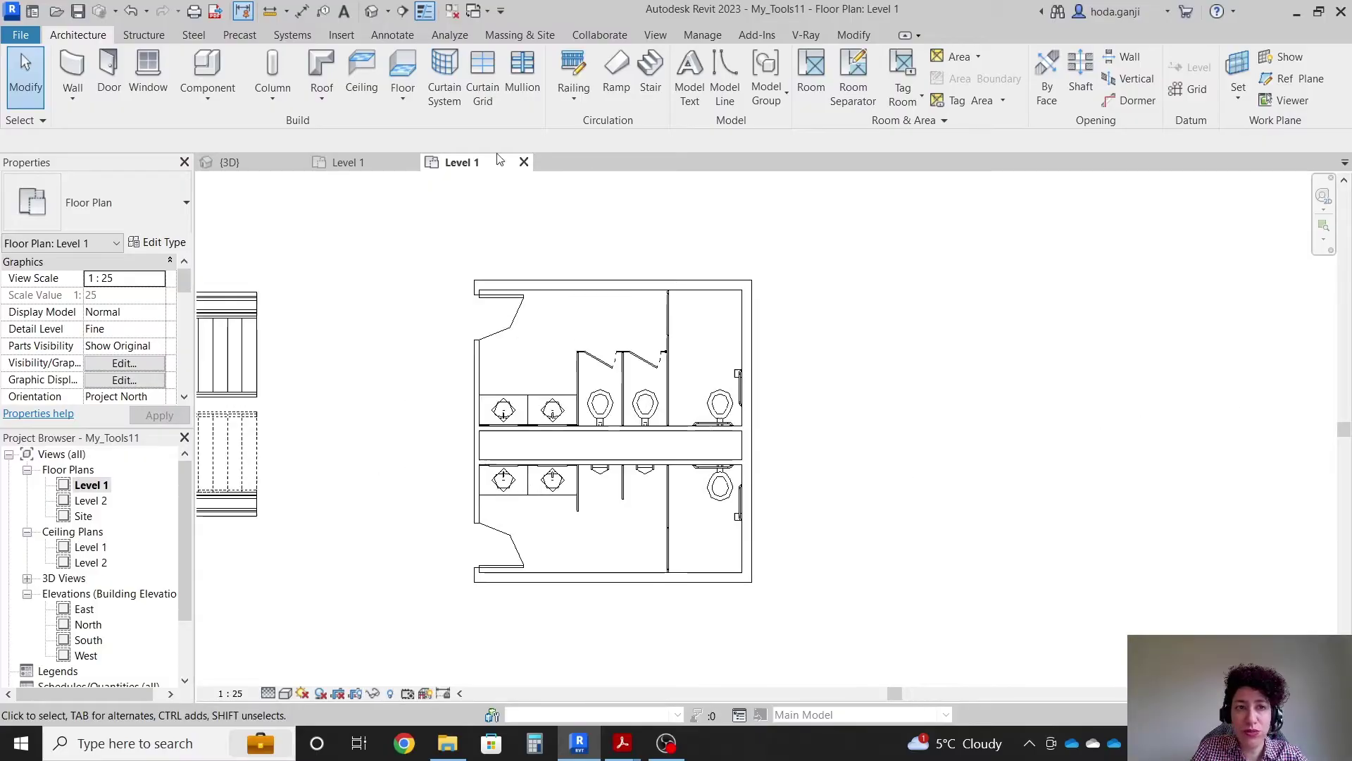
# Return to the 3D view of My_Tools11 and copy the washrooms 1 model group to the clipboard
pyautogui.click(250, 164)
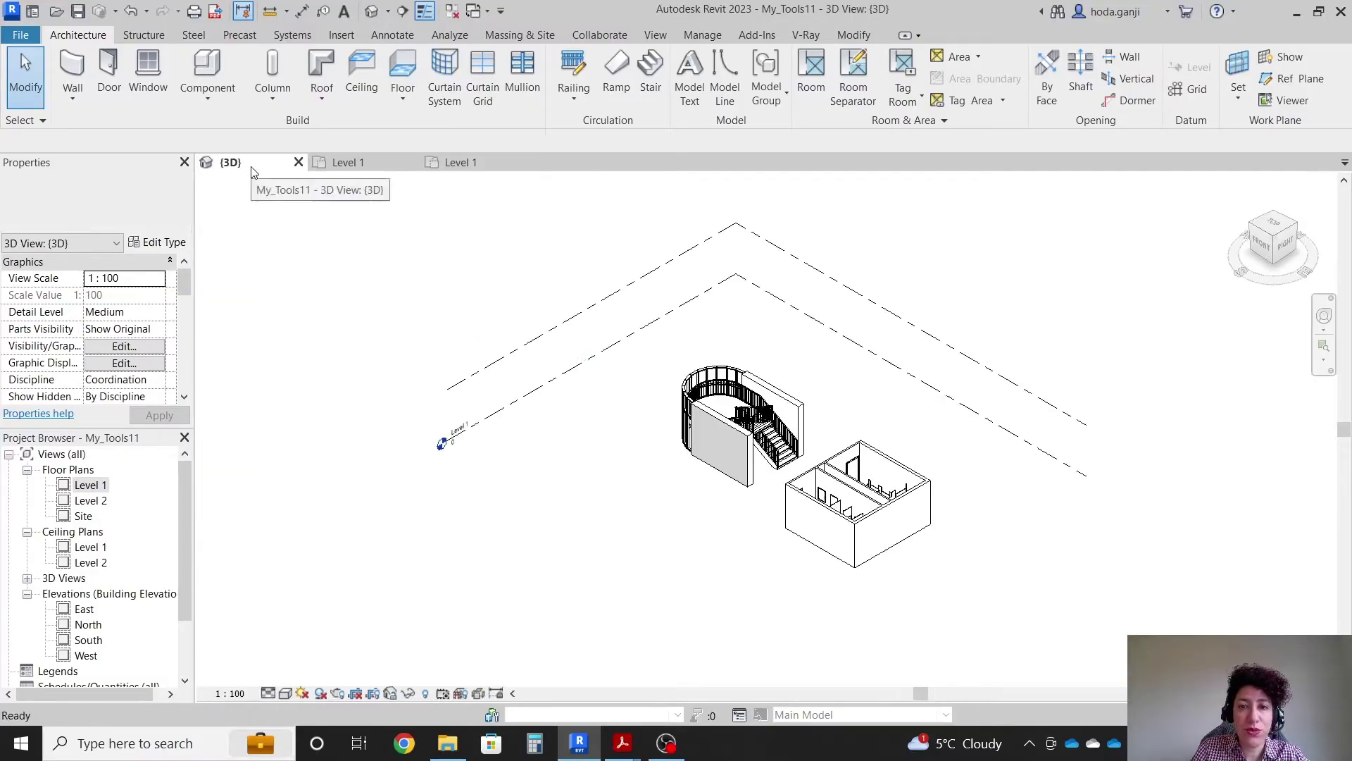
pyautogui.keyDown('shift'); pyautogui.moveTo(1072, 610); pyautogui.dragTo(916, 611, button='middle'); pyautogui.keyUp('shift')
pyautogui.scroll(2, 958, 511)
pyautogui.click(929, 517)
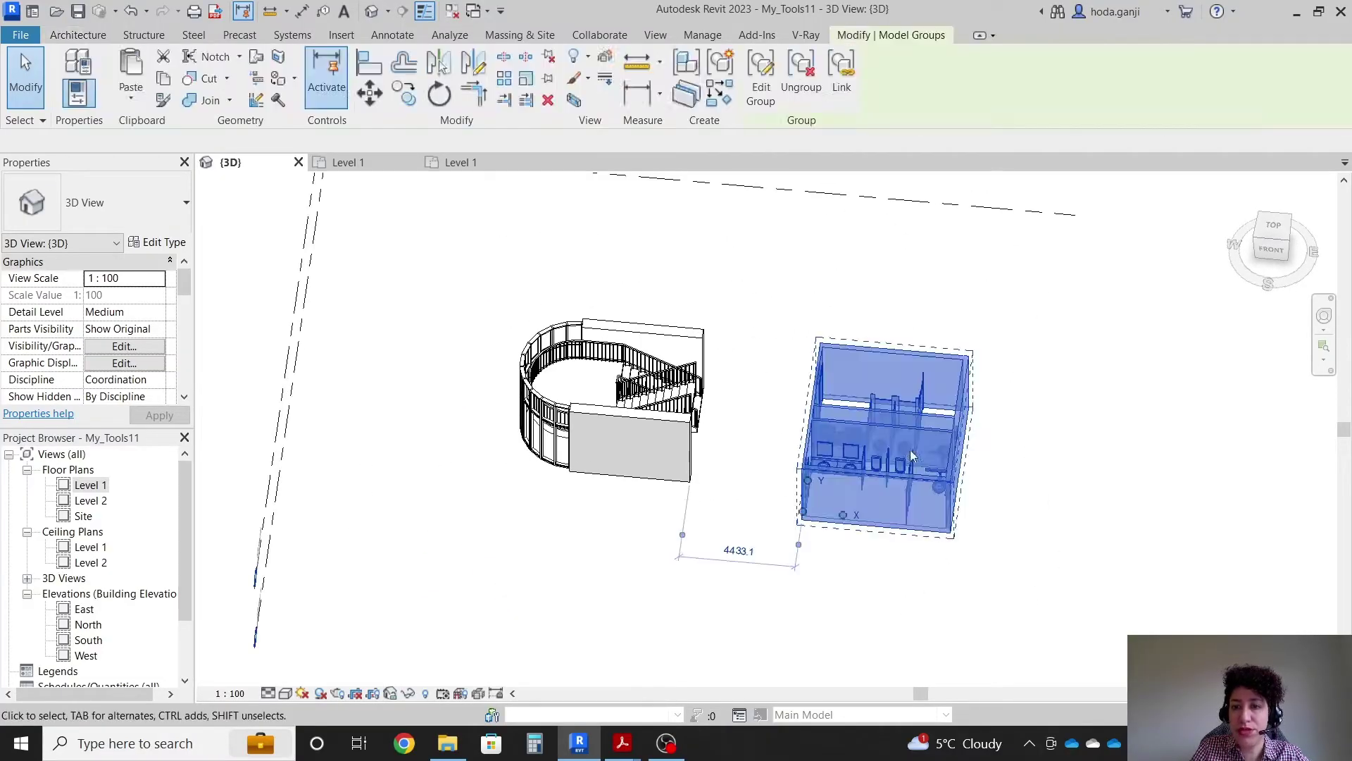
pyautogui.click(983, 358)
pyautogui.click(961, 385)
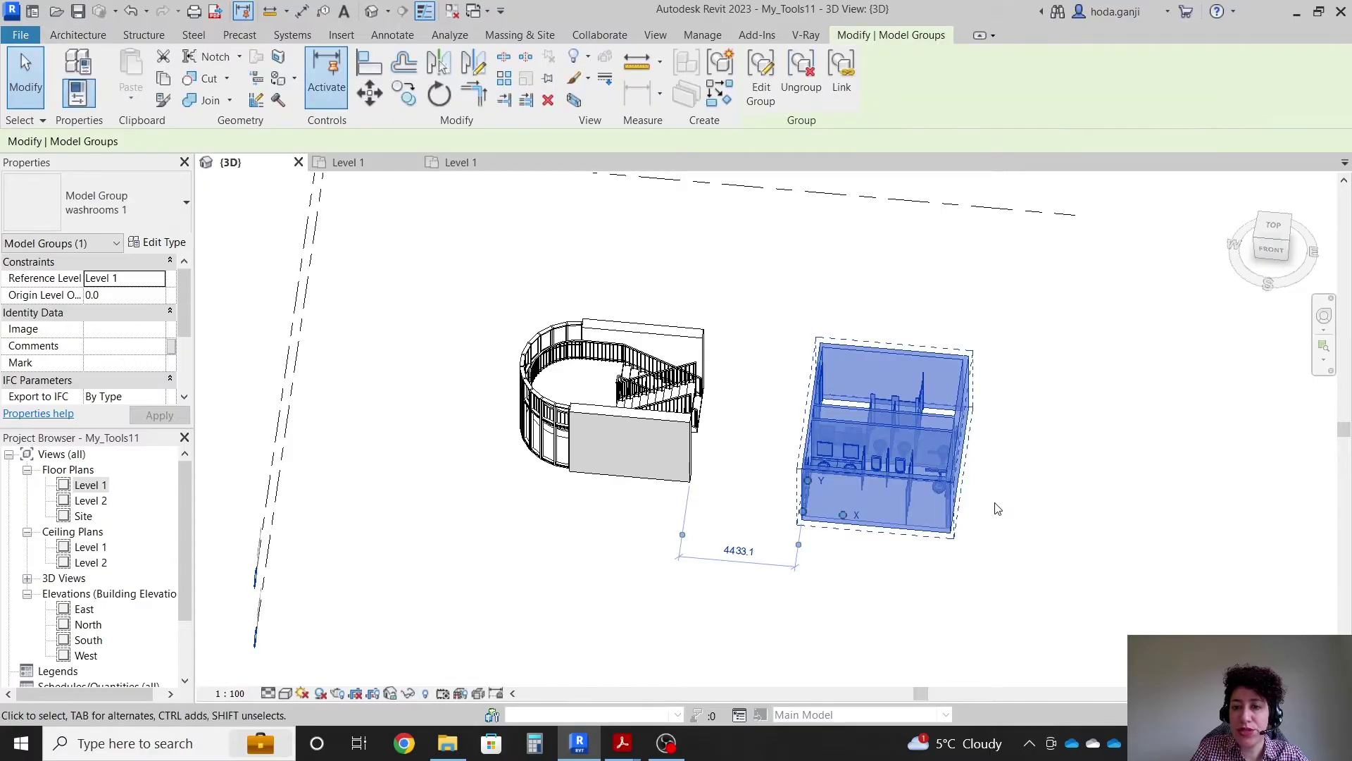
pyautogui.keyDown('shift'); pyautogui.moveTo(875, 548); pyautogui.dragTo(916, 535, button='middle'); pyautogui.keyUp('shift')
pyautogui.click(993, 426)
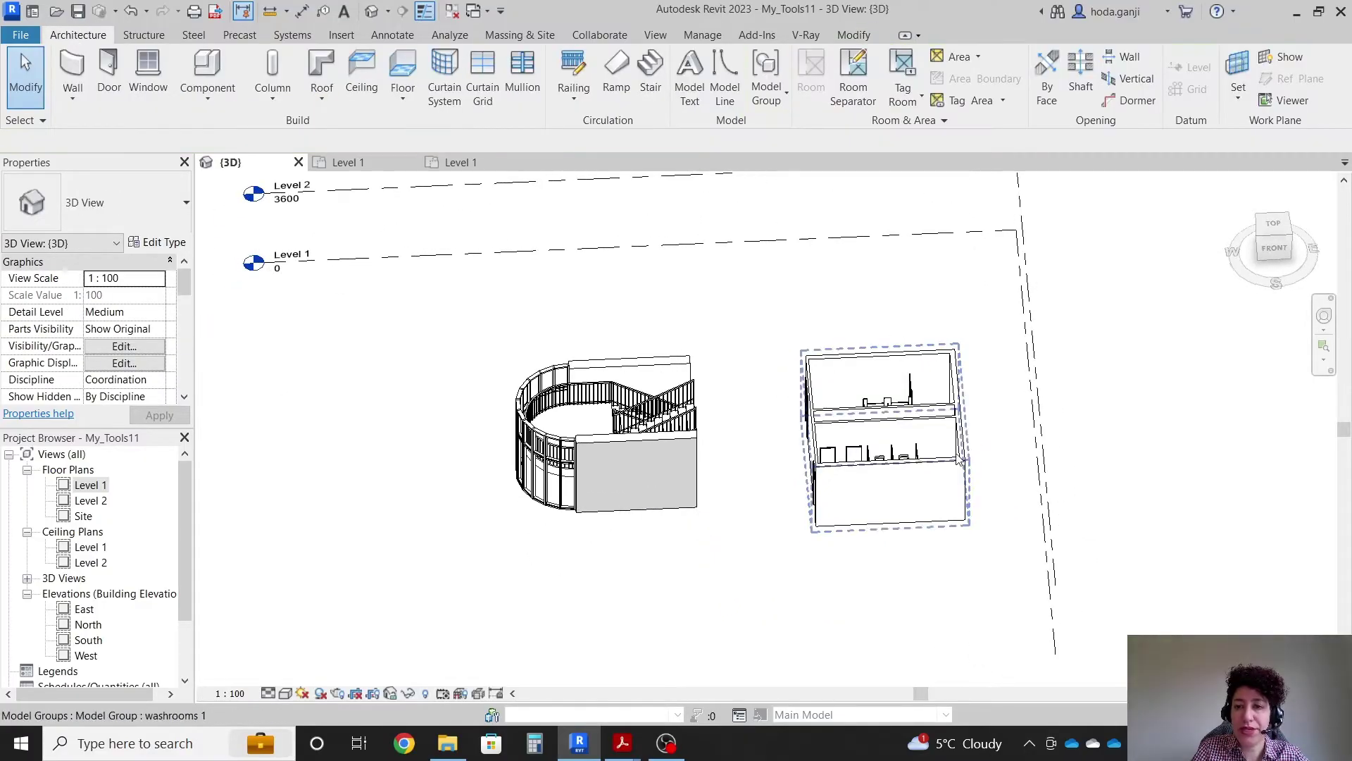
pyautogui.click(961, 459)
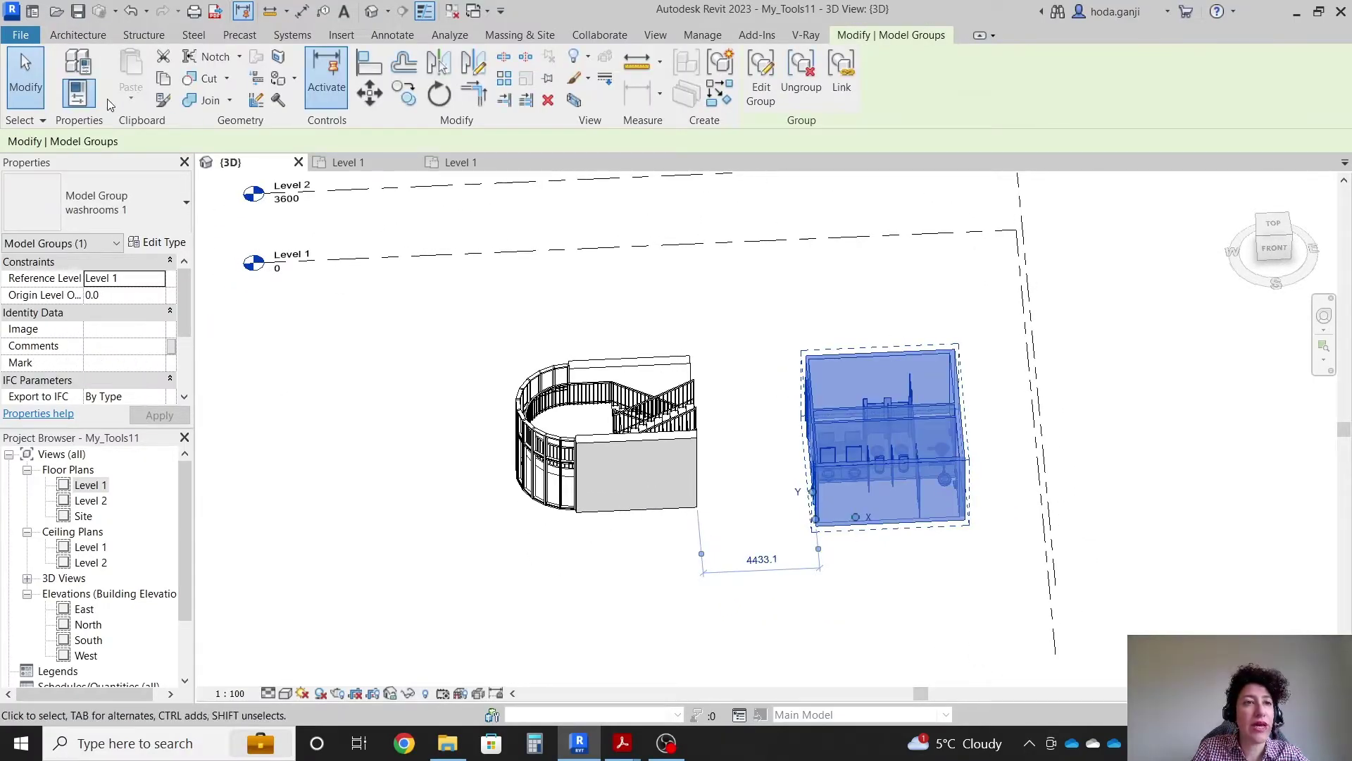
pyautogui.click(161, 82)
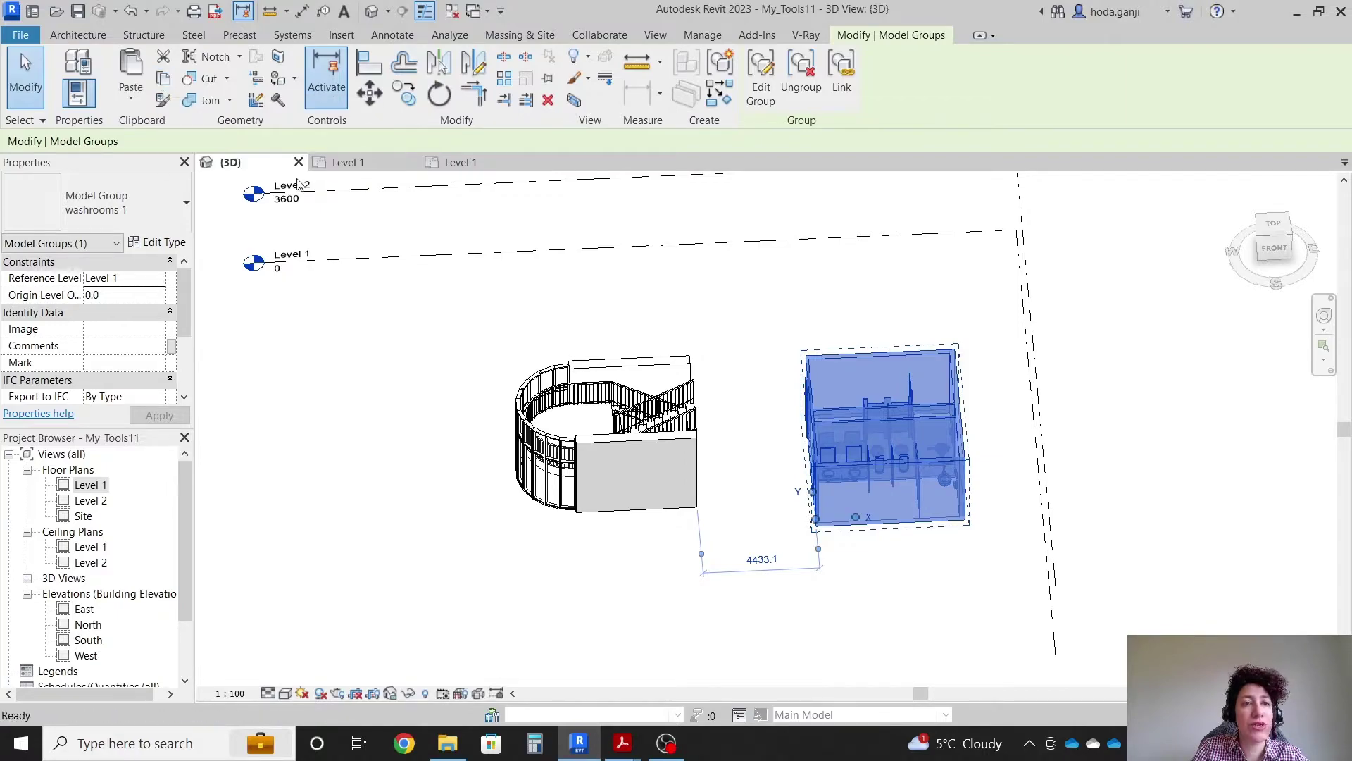
# Paste the copied washroom group into the lodge project's Level 1 plan, in the empty area just east of the grid
pyautogui.click(374, 164)
pyautogui.scroll(-2, 504, 294)
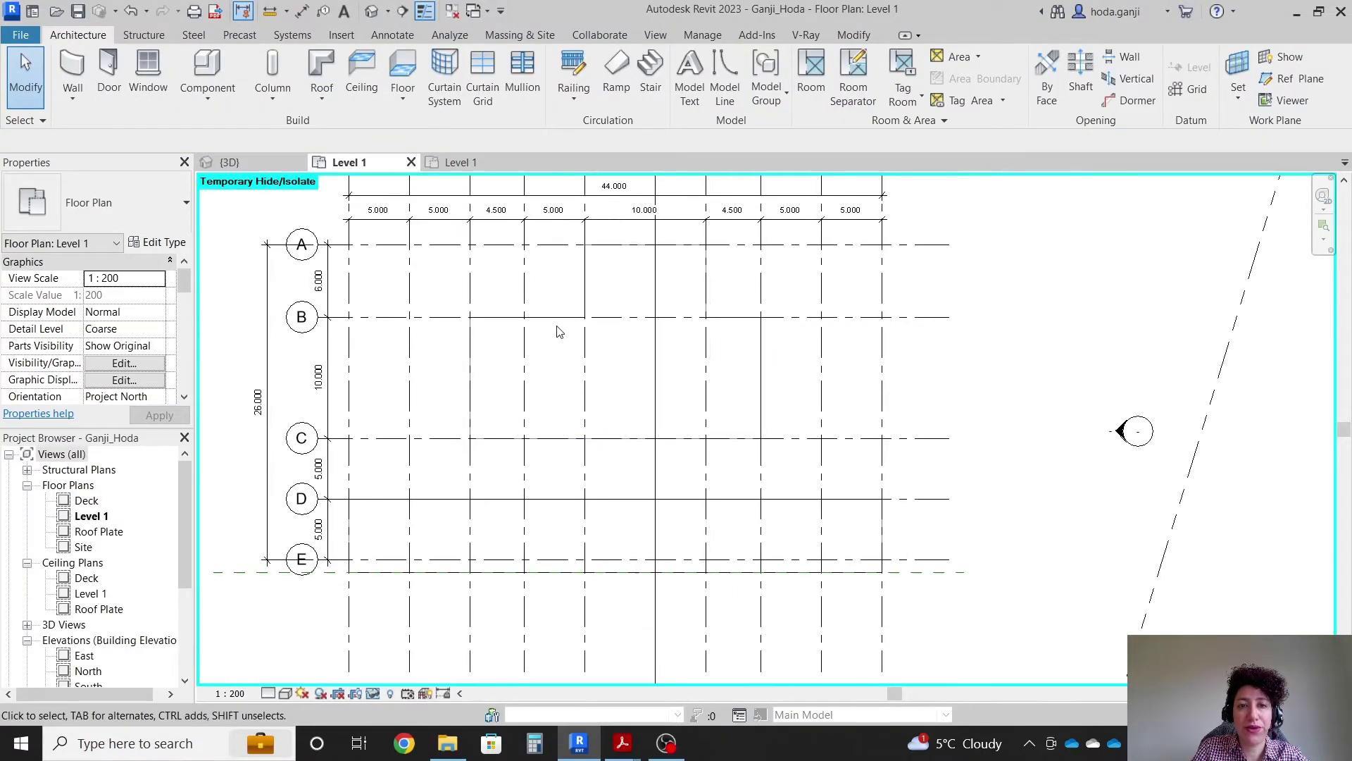
pyautogui.scroll(2, 782, 208)
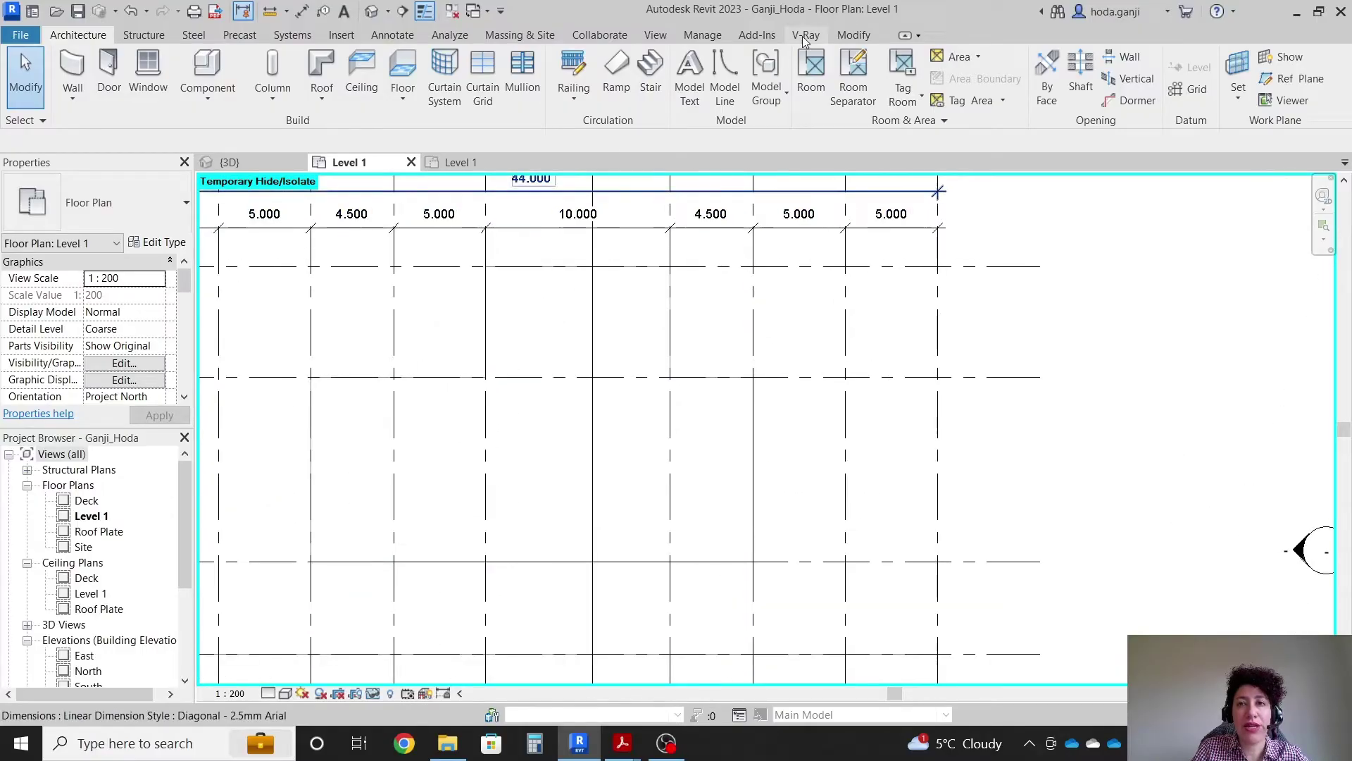
pyautogui.click(854, 35)
pyautogui.click(130, 93)
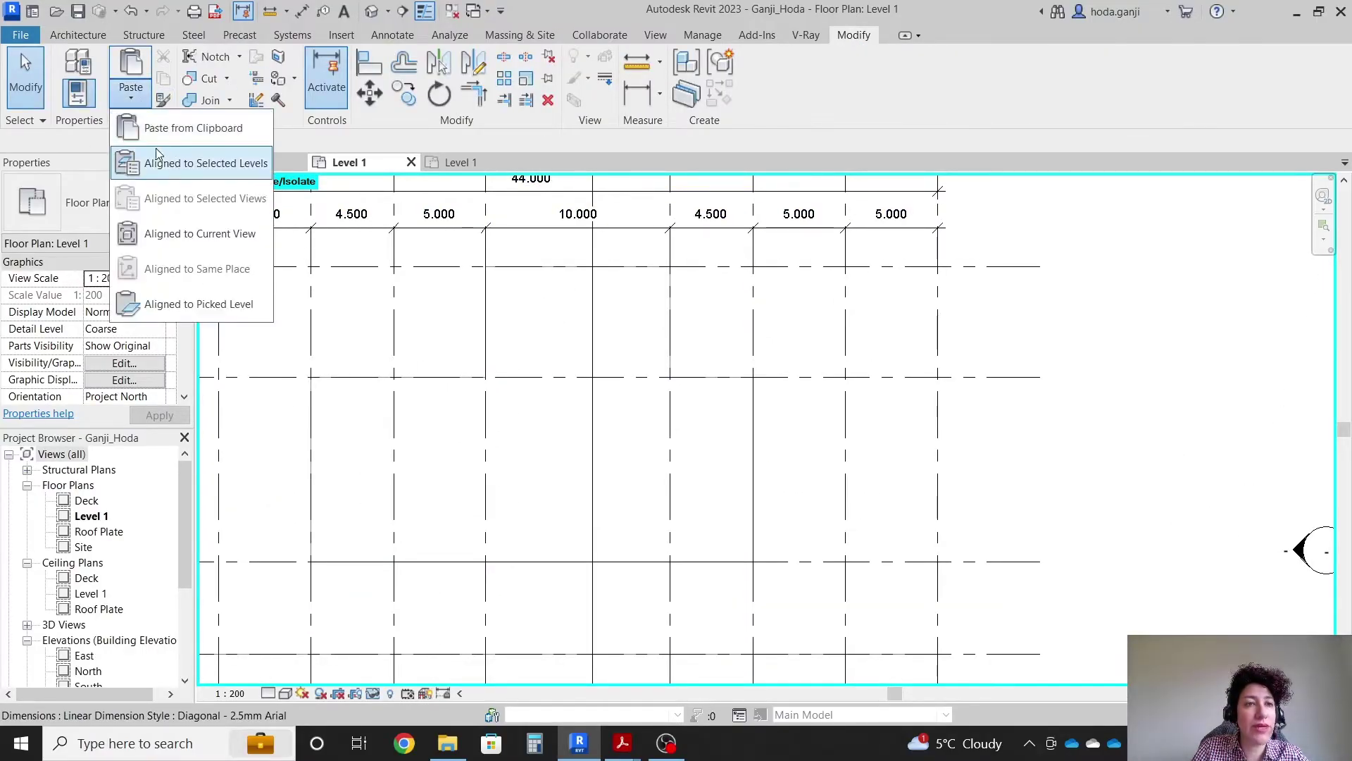
pyautogui.click(199, 130)
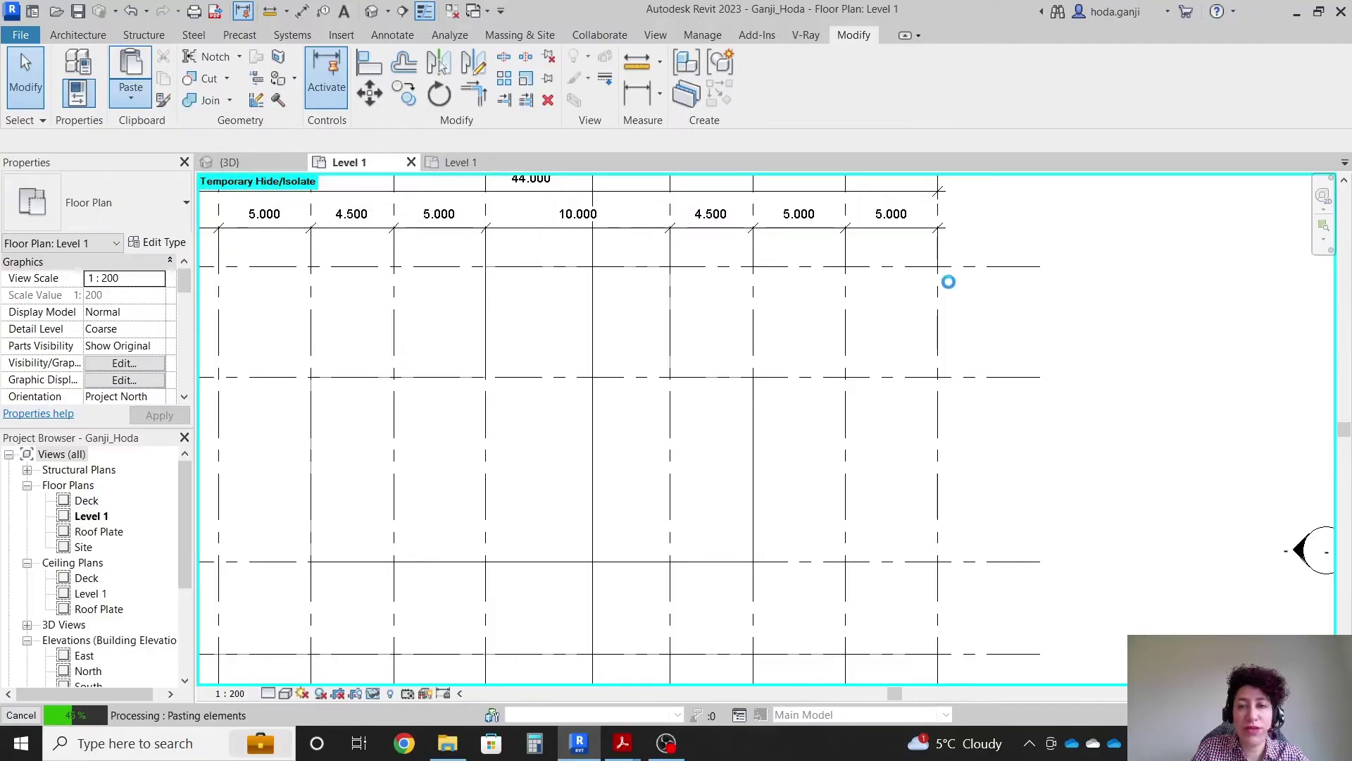
pyautogui.scroll(-3, 930, 373)
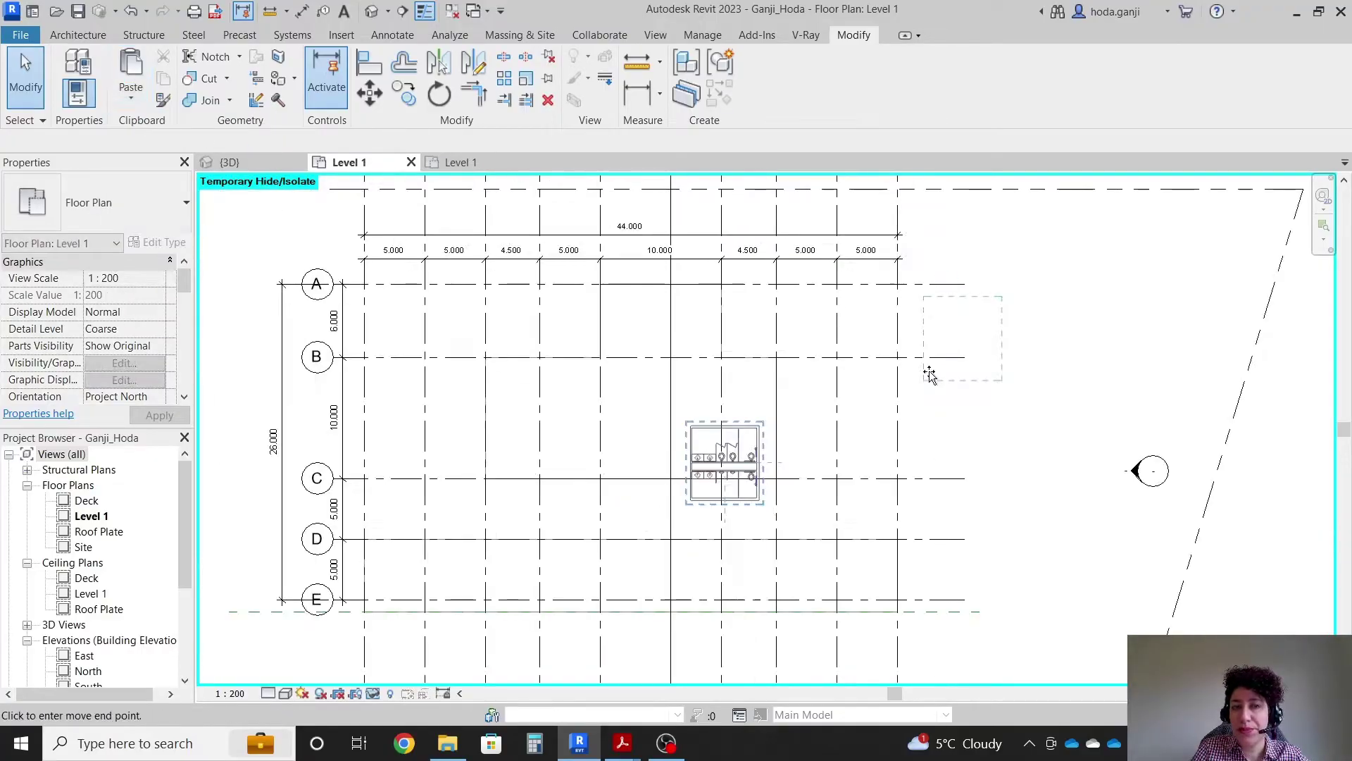
pyautogui.scroll(2, 979, 410)
pyautogui.scroll(1, 982, 414)
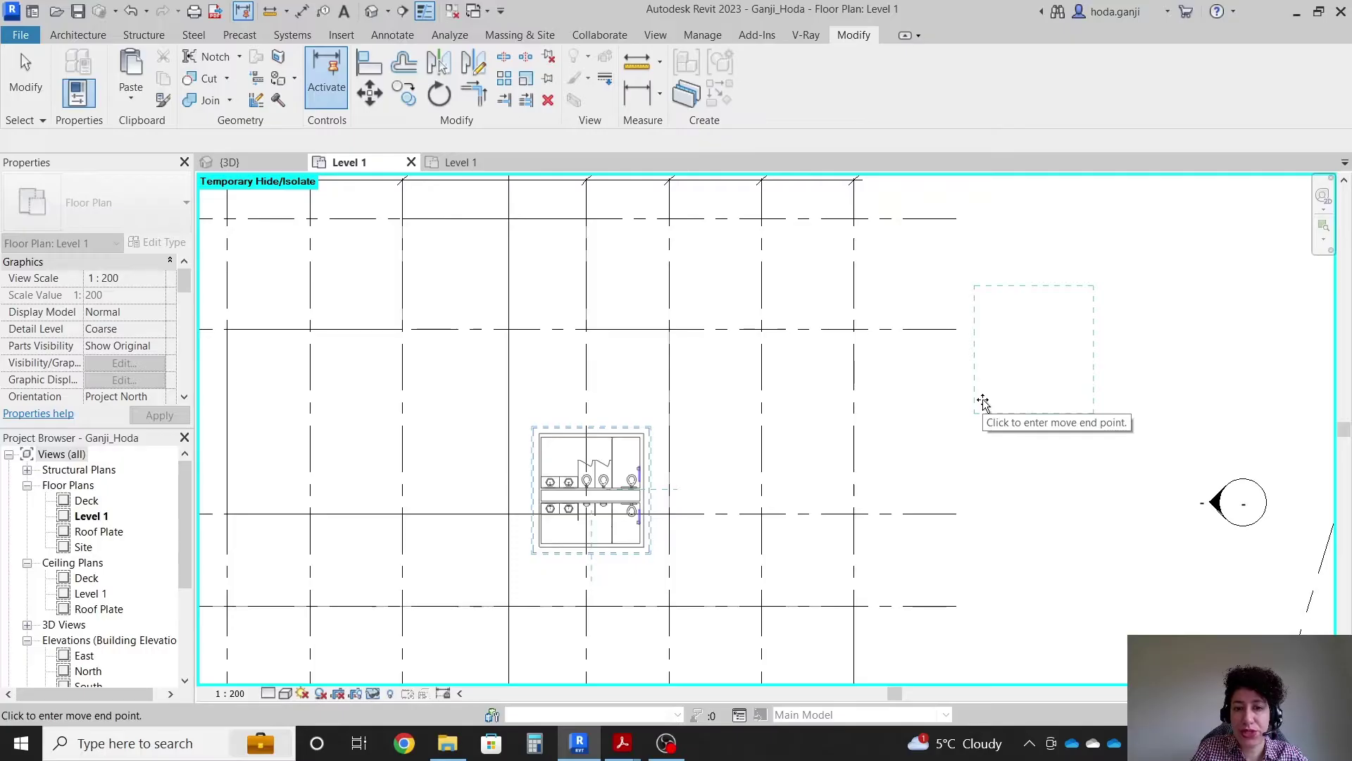
pyautogui.click(984, 402)
pyautogui.scroll(4, 1106, 338)
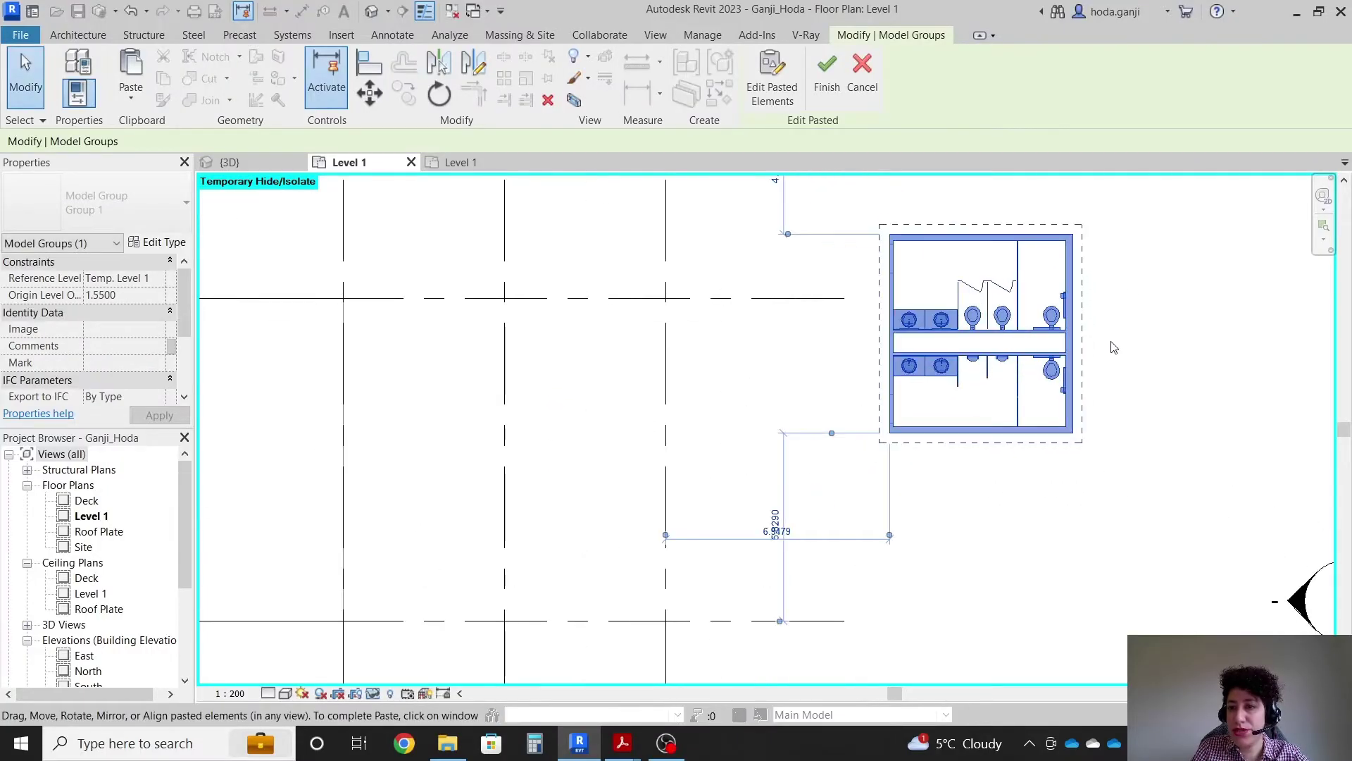
pyautogui.click(1134, 285)
# Rotate the pasted washroom group by 180 degrees
pyautogui.scroll(-4, 961, 420)
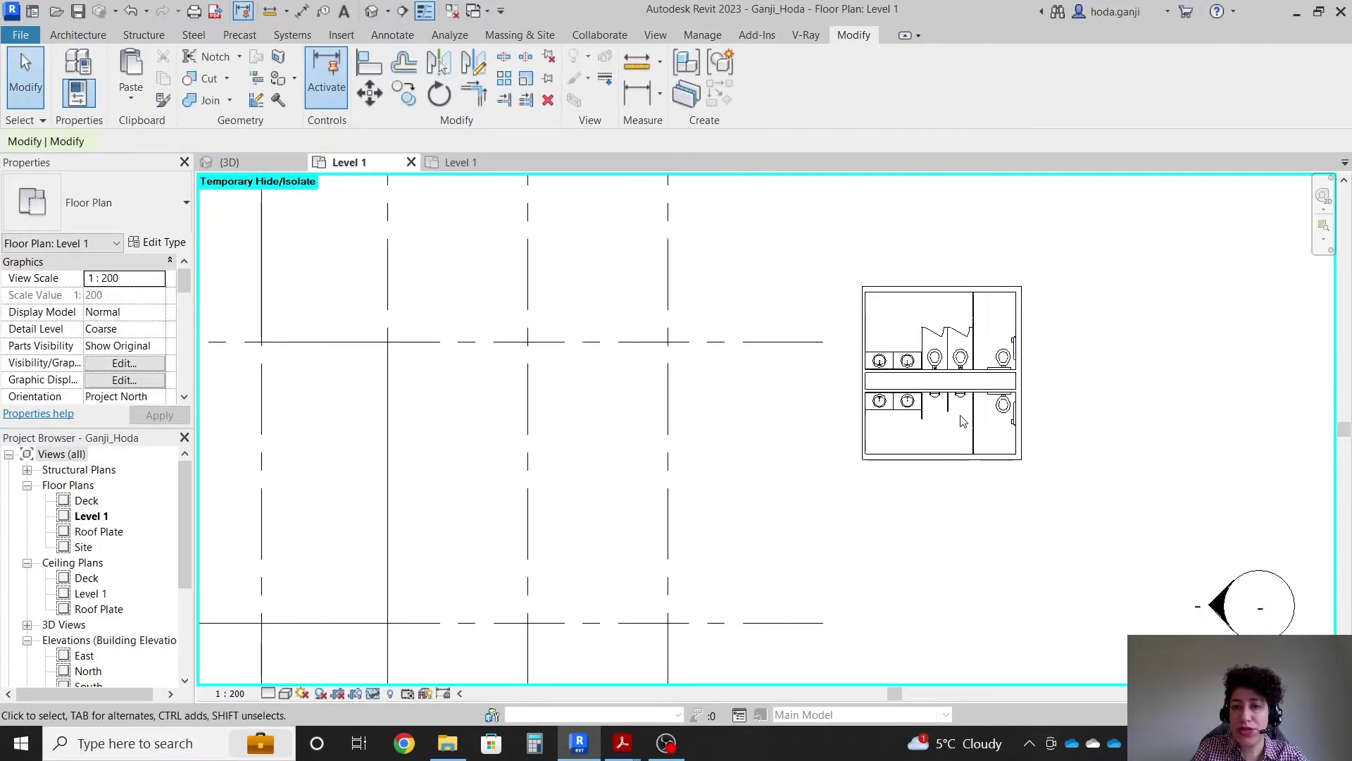
pyautogui.scroll(2, 963, 421)
pyautogui.click(963, 421)
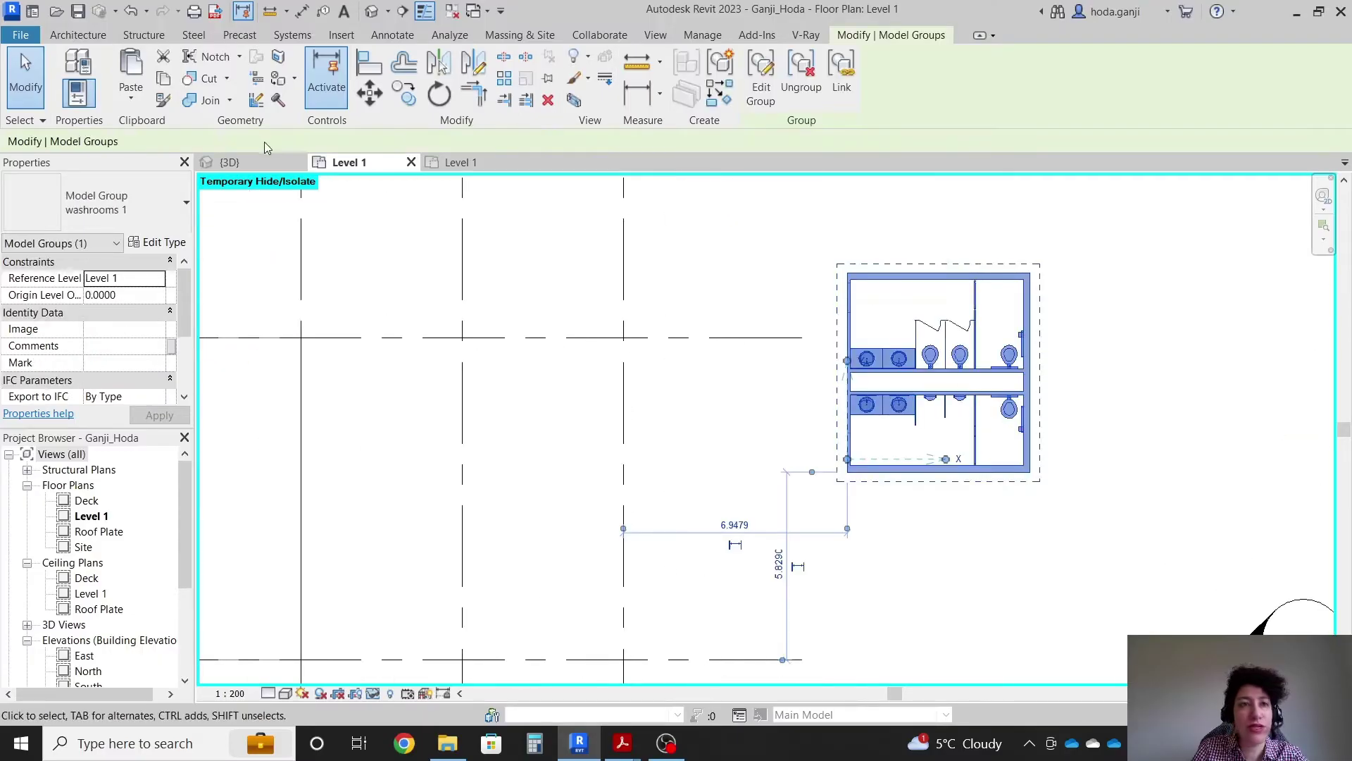
pyautogui.click(440, 90)
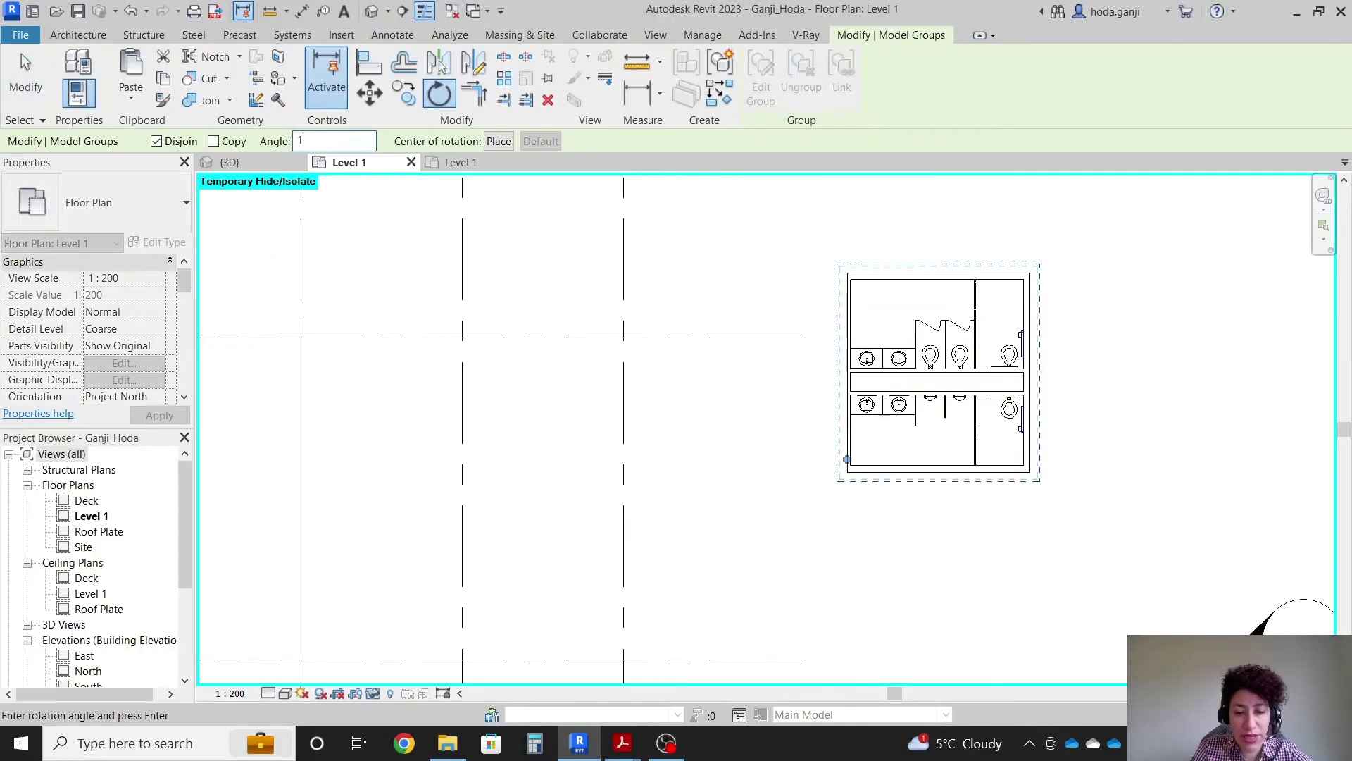
pyautogui.write('180')
pyautogui.press('Return')
pyautogui.click(876, 492)
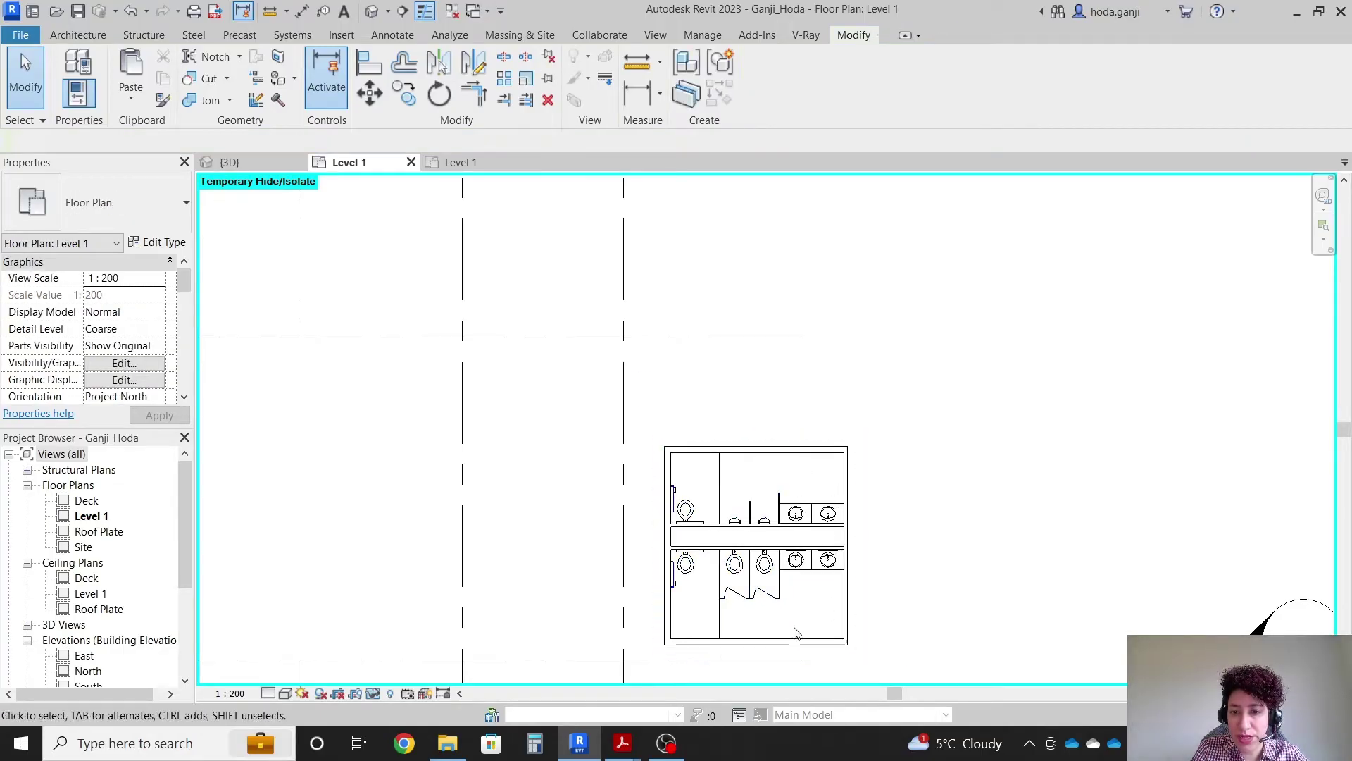
# Move the washroom group by its upper-left wall corner to the Lodge mass's upper-left corner on grid A, at the start of the 10.000 bay
pyautogui.scroll(-1, 930, 560)
pyautogui.click(800, 481)
pyautogui.scroll(-3, 1006, 421)
pyautogui.scroll(2, 515, 376)
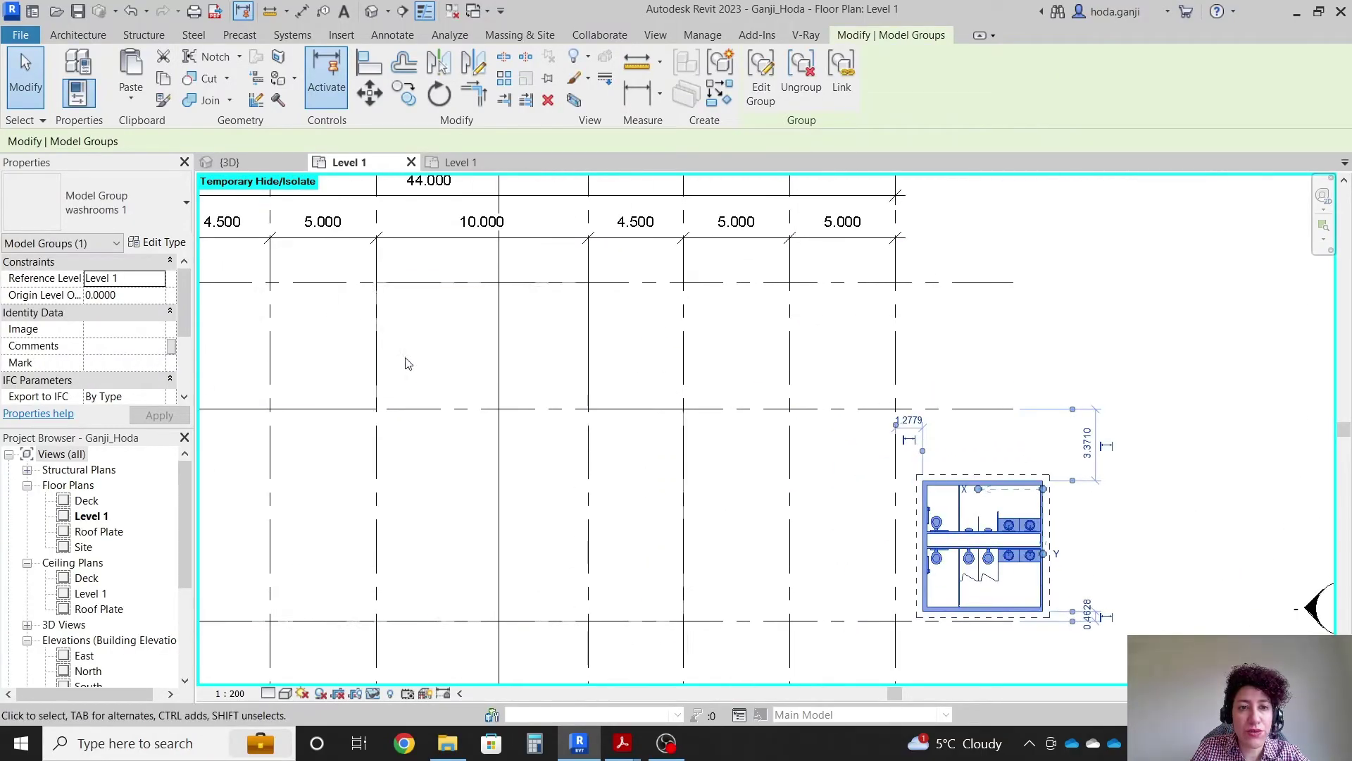
pyautogui.click(371, 95)
pyautogui.scroll(2, 944, 386)
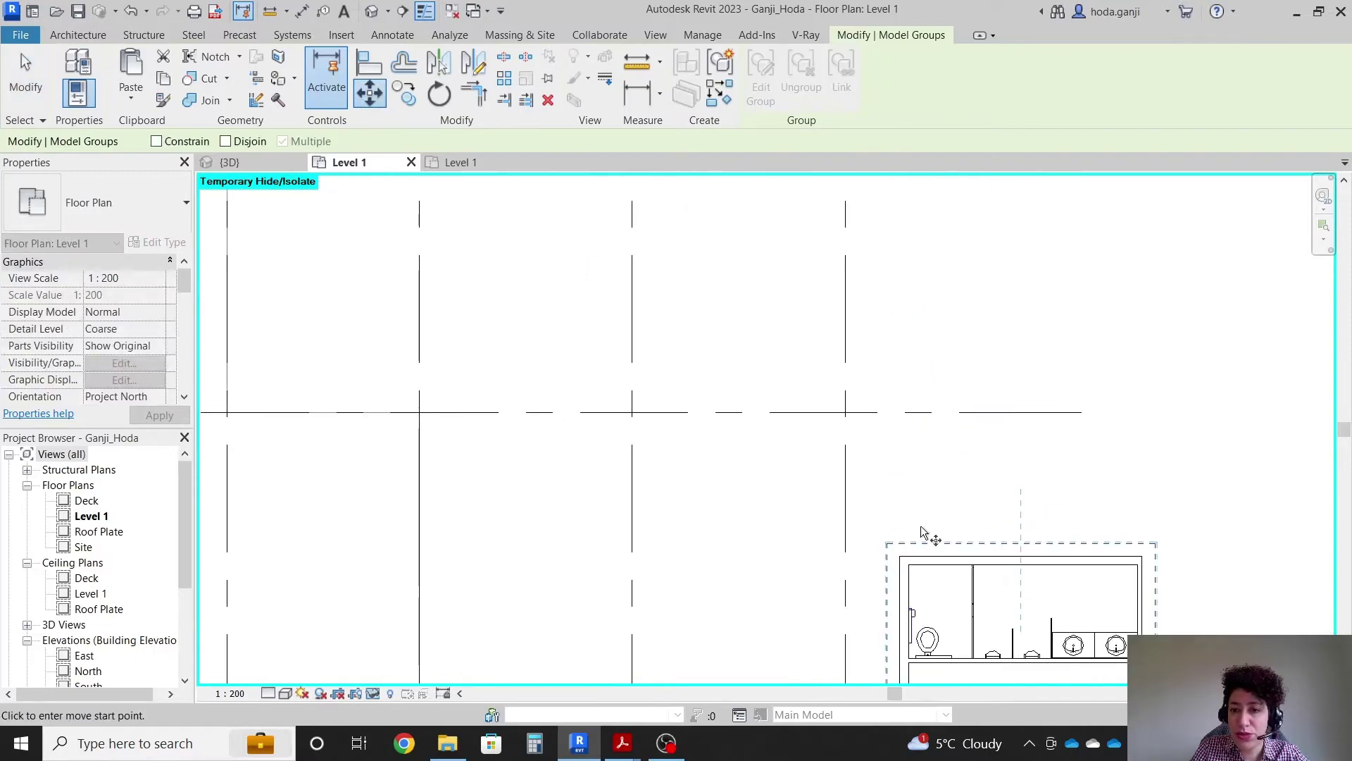
pyautogui.click(902, 560)
pyautogui.scroll(-2, 916, 451)
pyautogui.scroll(1, 422, 321)
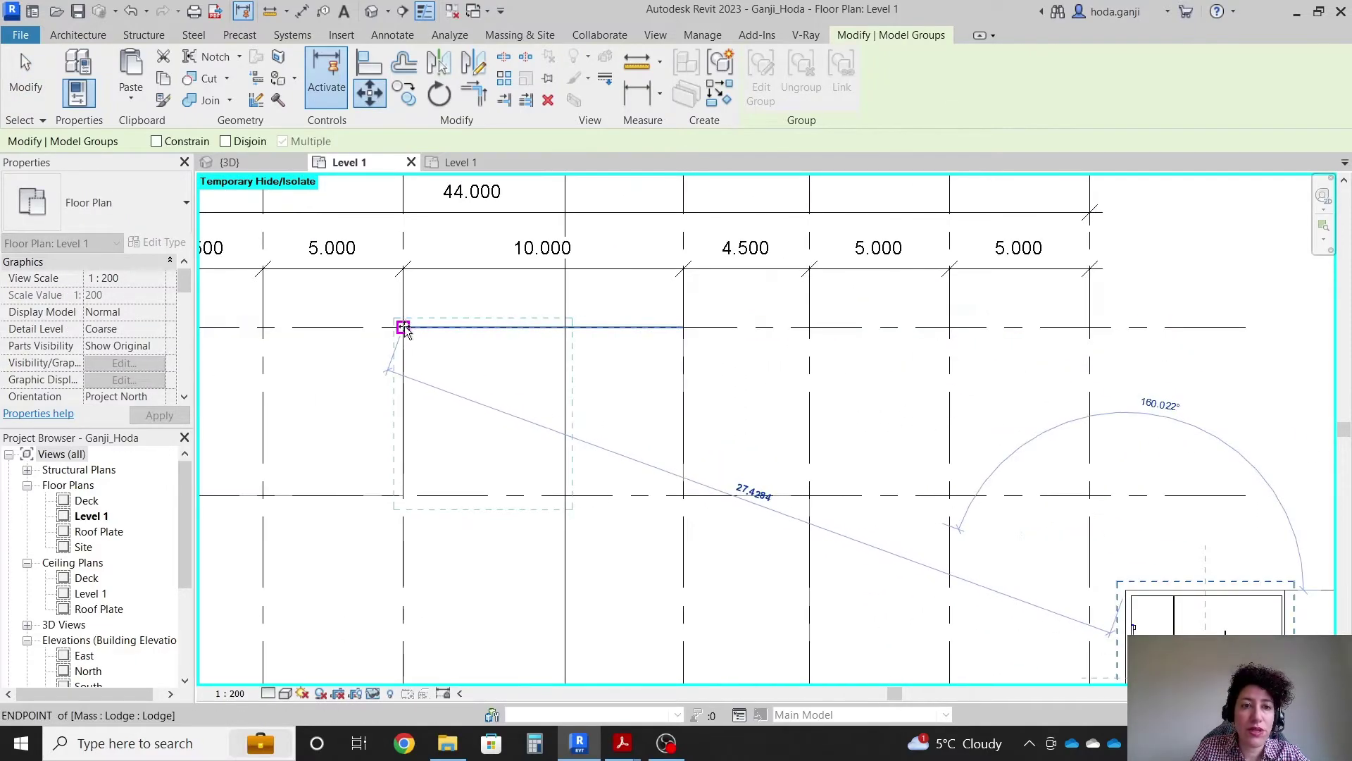
pyautogui.scroll(-1, 552, 326)
pyautogui.scroll(1, 526, 332)
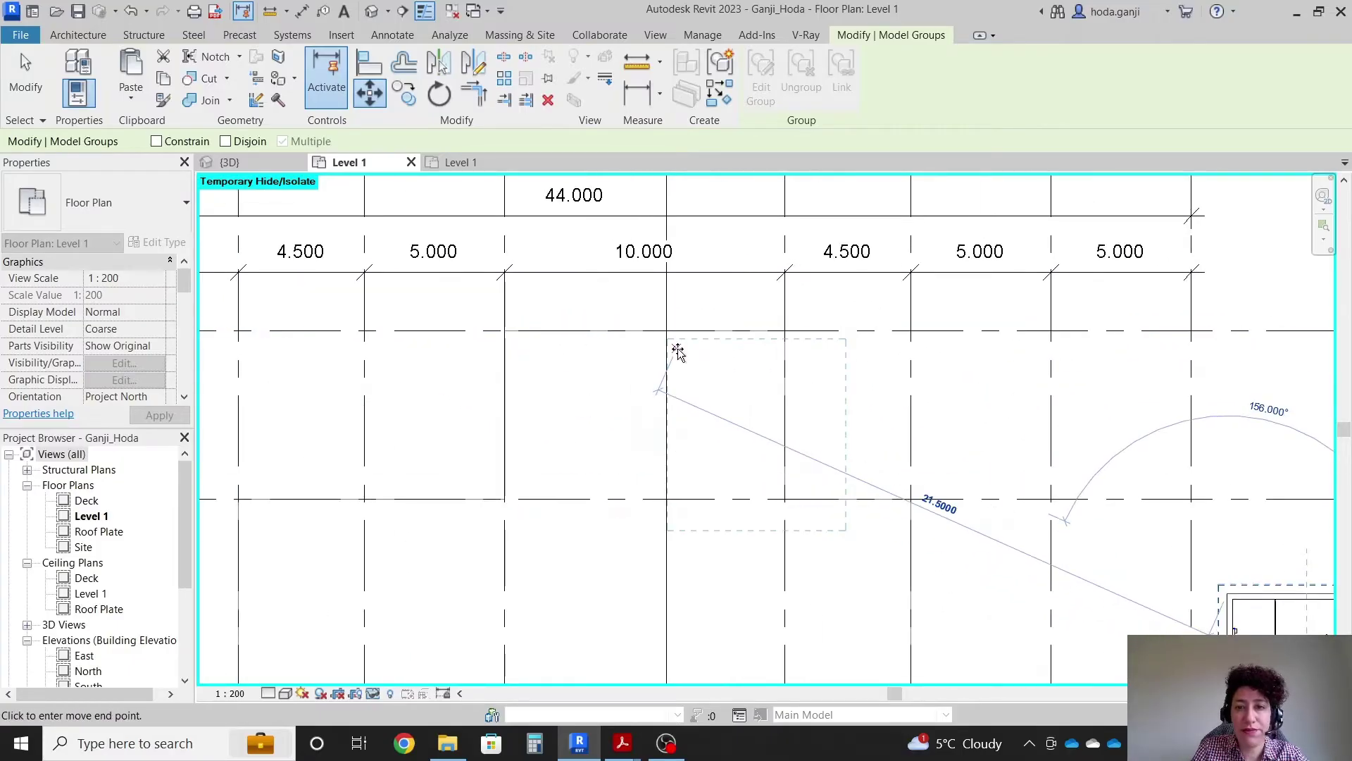
pyautogui.scroll(-1, 606, 347)
pyautogui.scroll(1, 560, 341)
pyautogui.click(523, 327)
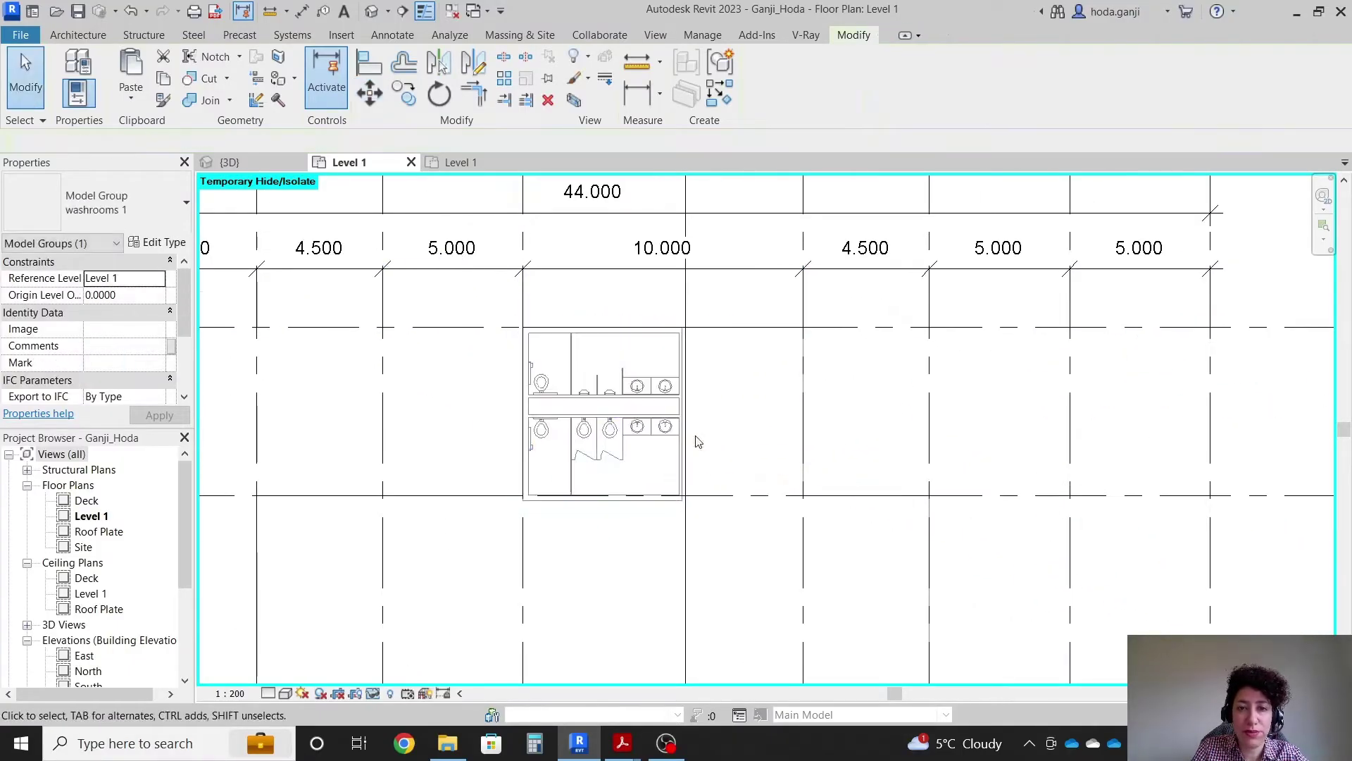
# Select the Lodge mass to examine how the washroom group fits within its footprint and the grid, and clear the selection
pyautogui.click(803, 385)
pyautogui.scroll(2, 634, 384)
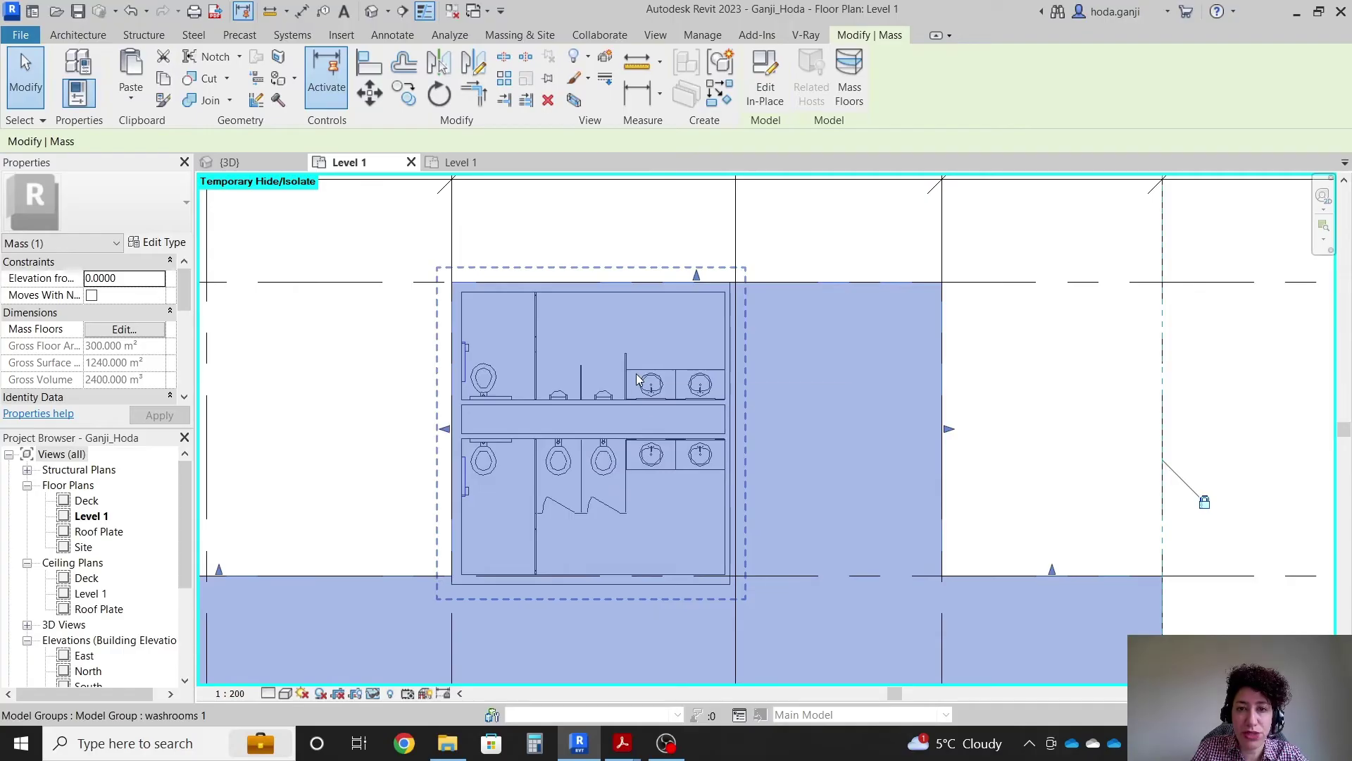
pyautogui.scroll(-1, 796, 363)
pyautogui.scroll(1, 572, 359)
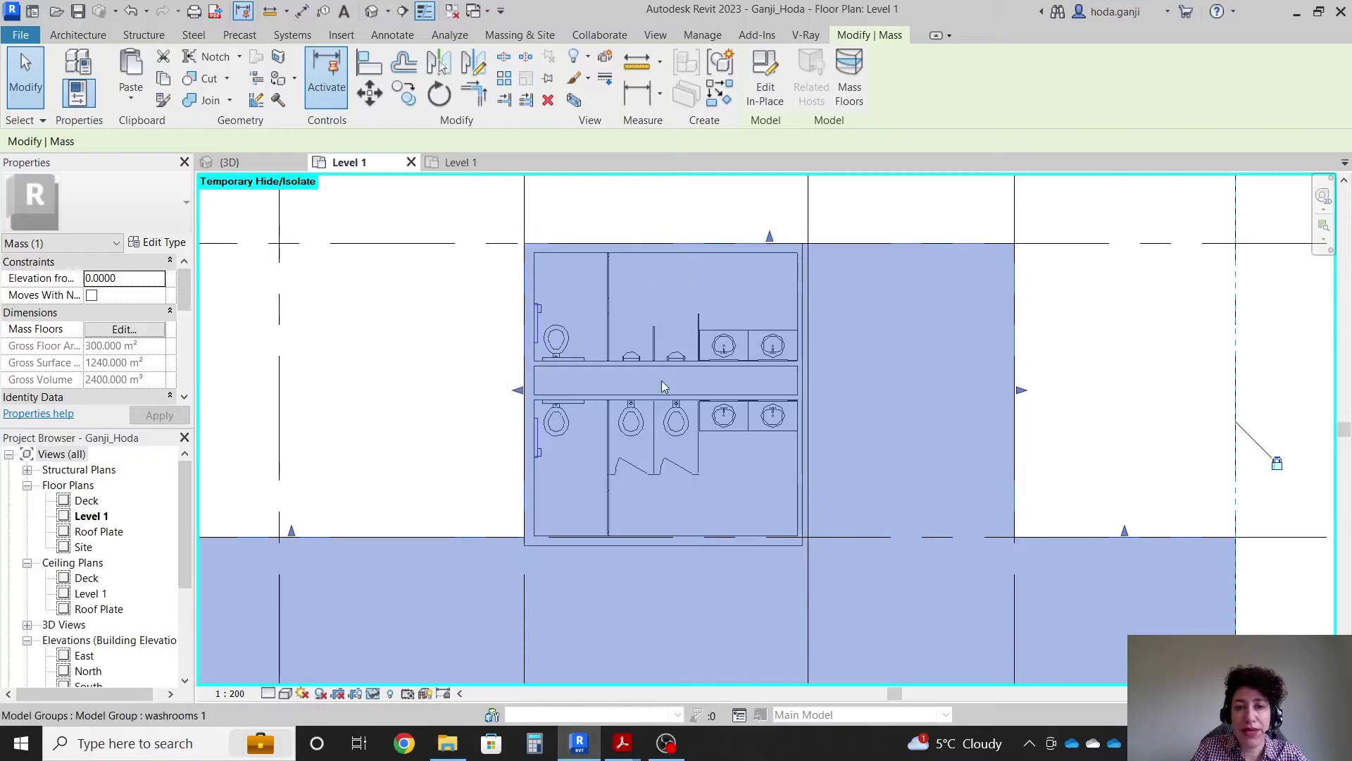
pyautogui.scroll(-3, 634, 451)
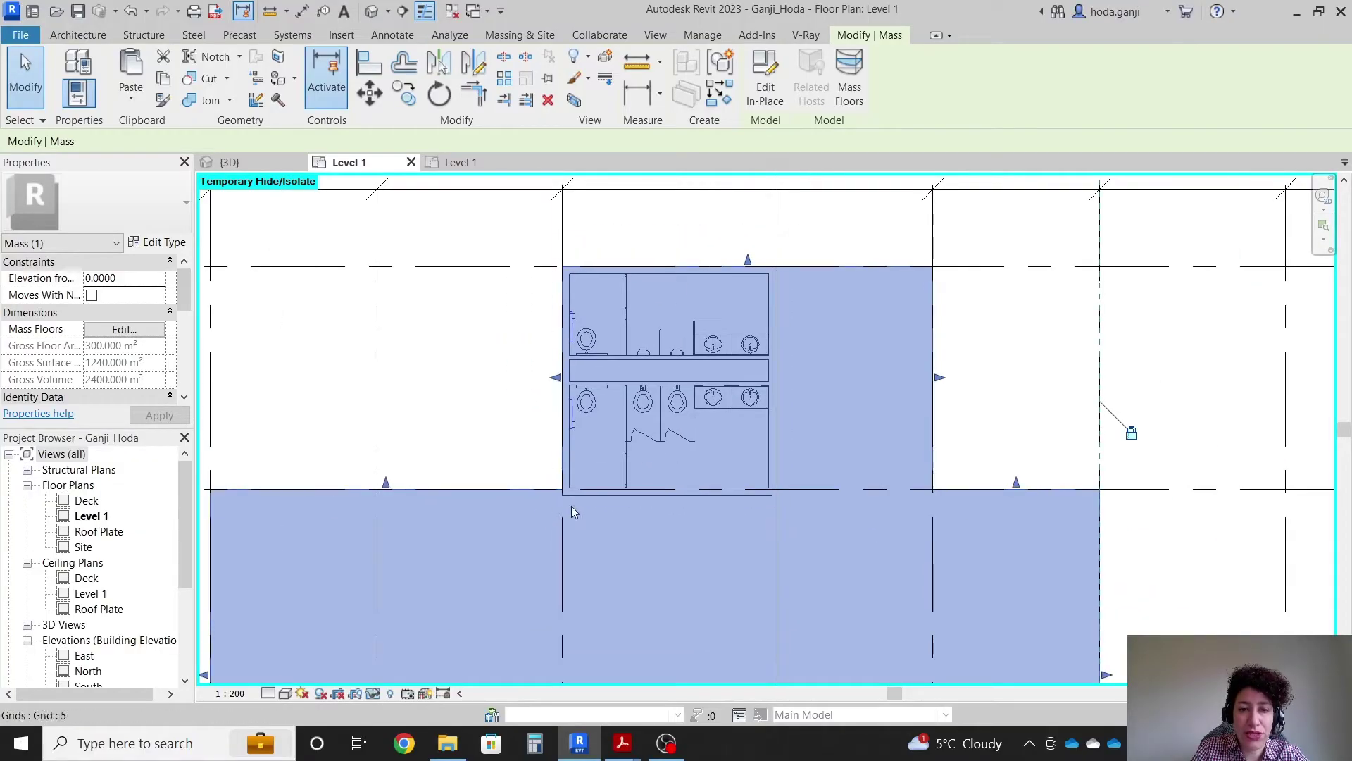
pyautogui.scroll(-2, 577, 448)
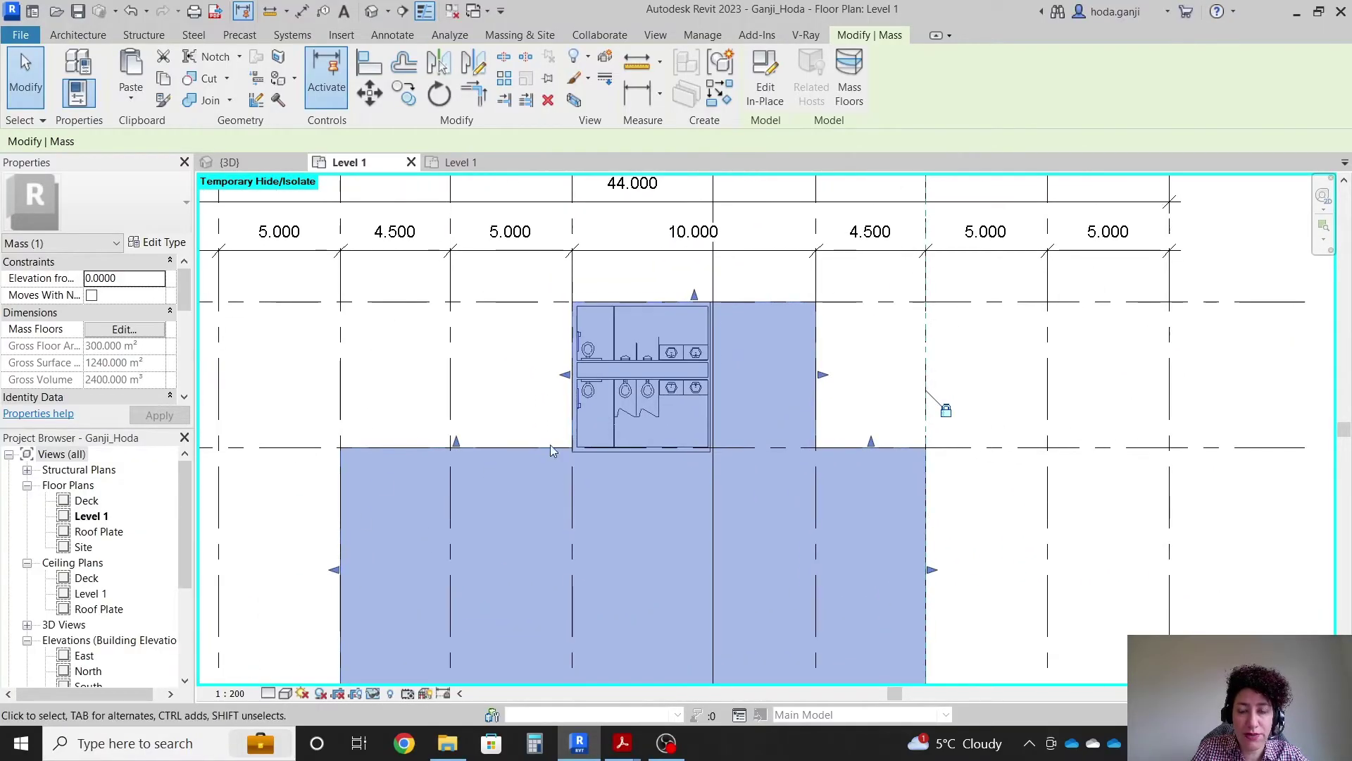
pyautogui.scroll(3, 654, 359)
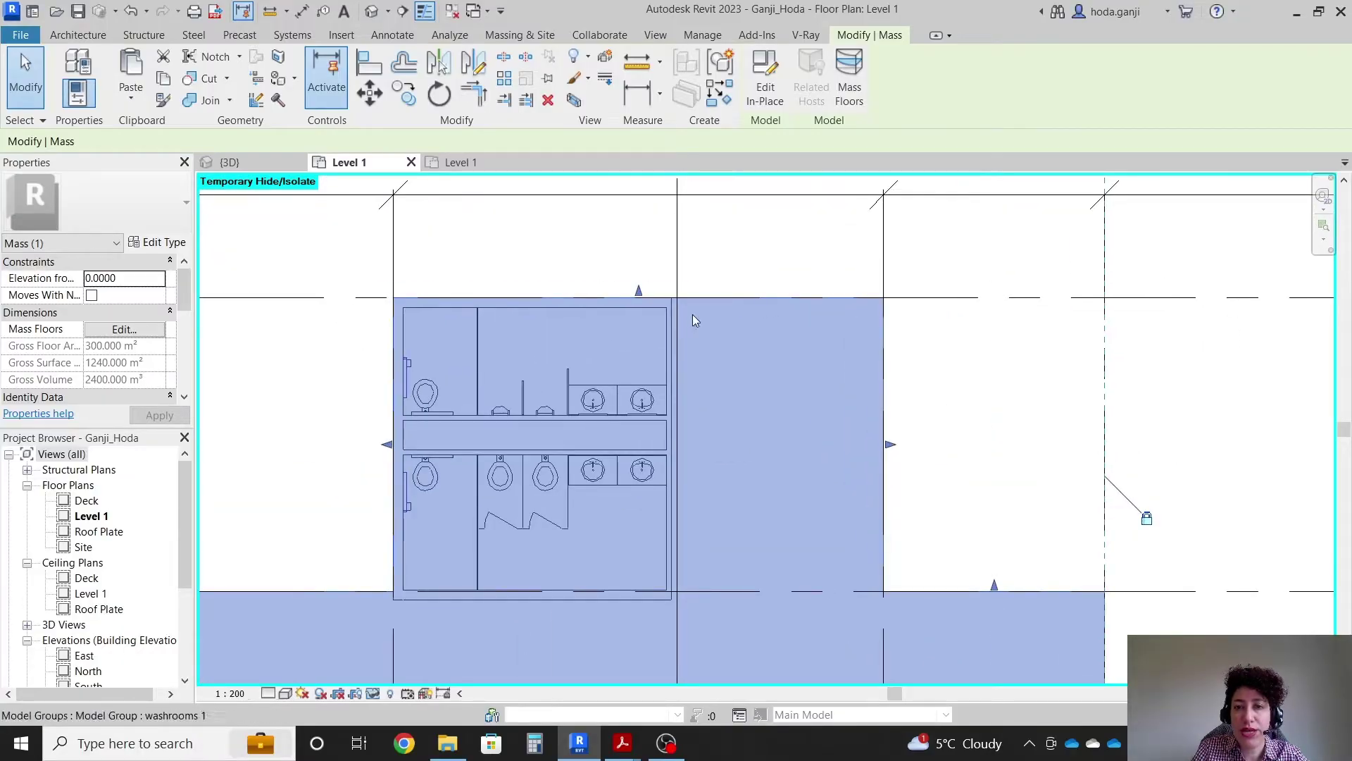
pyautogui.click(759, 294)
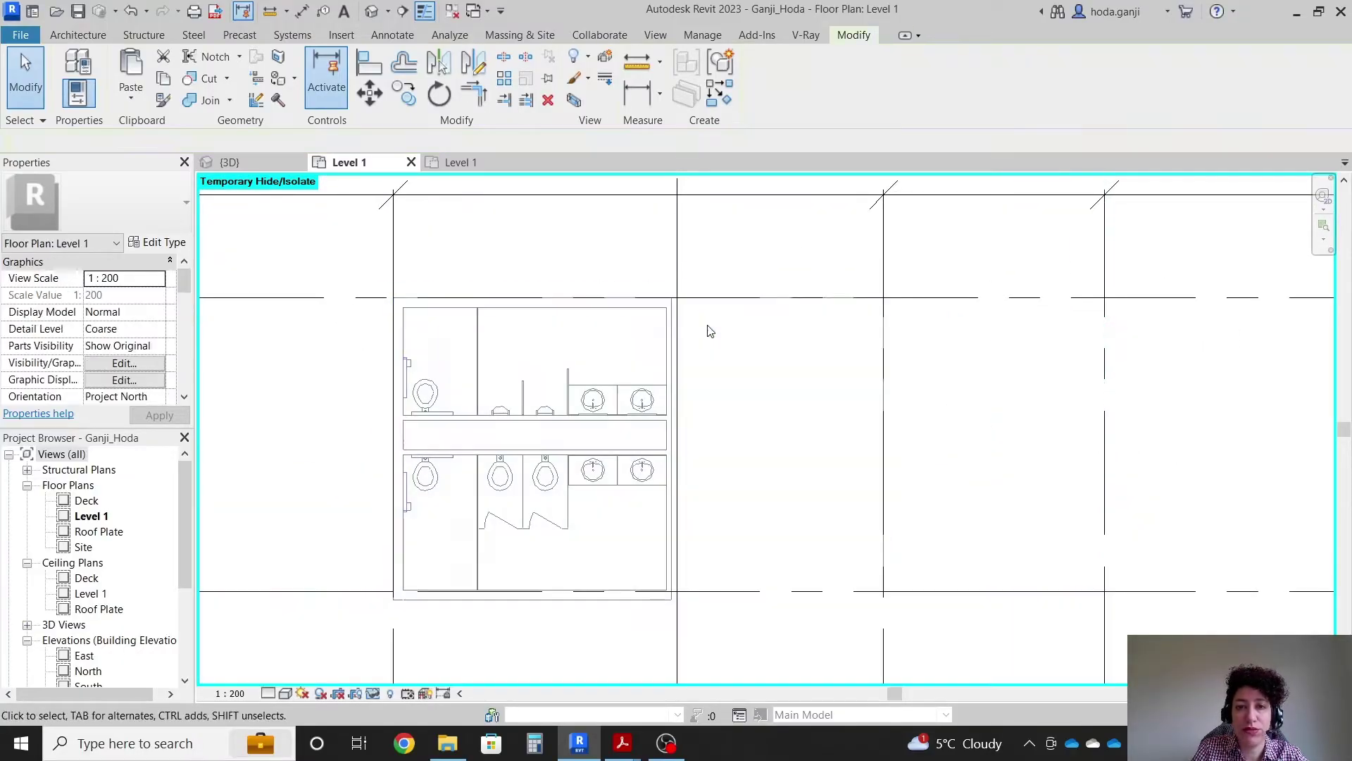
# Switch to the My_Tools11 project and close it, returning to the lodge project
pyautogui.click(496, 162)
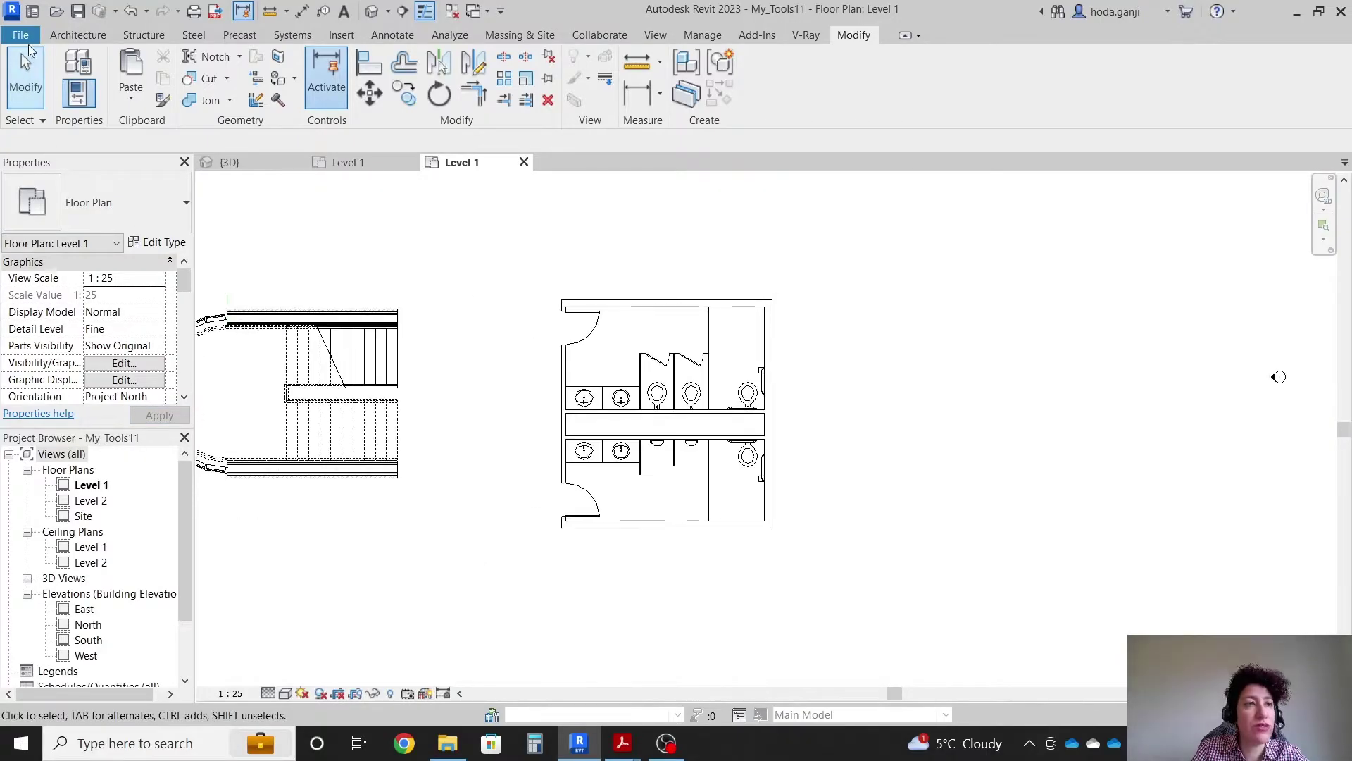
pyautogui.click(21, 37)
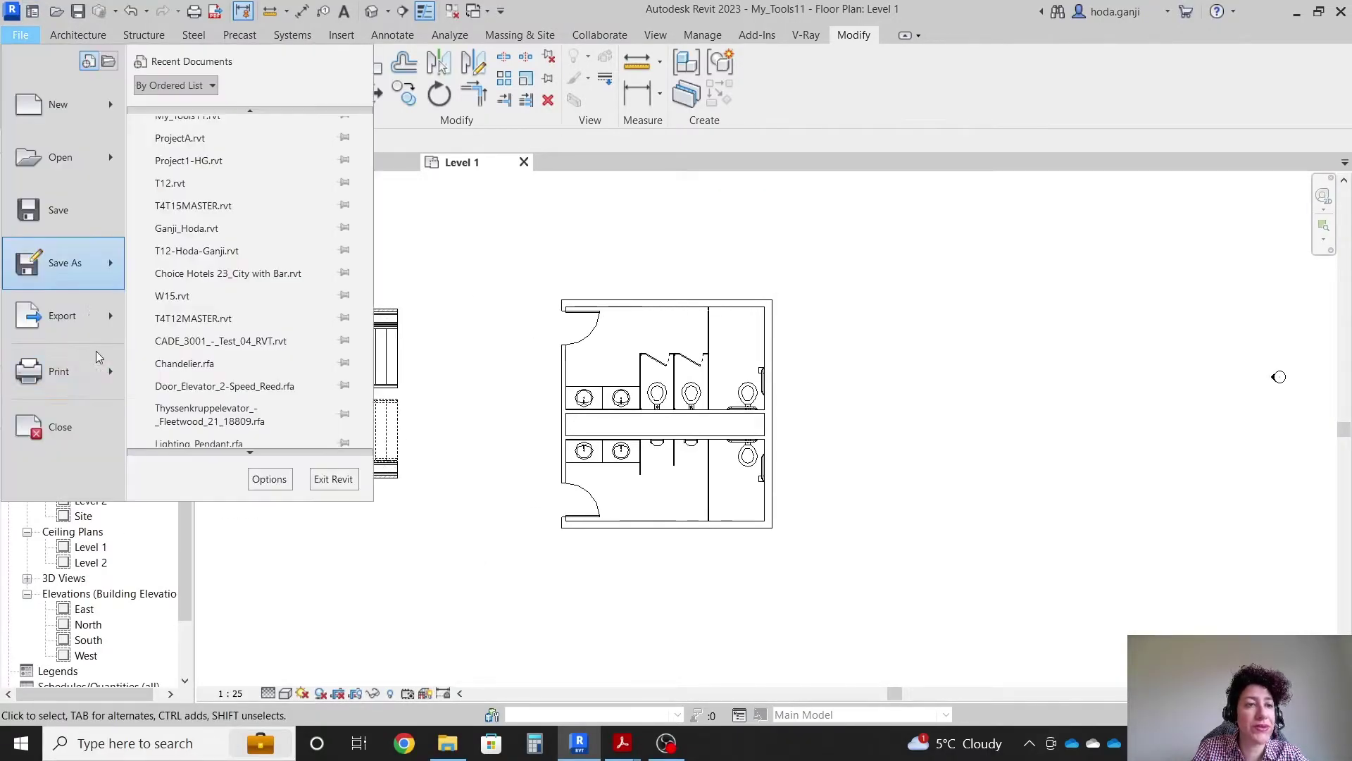
pyautogui.click(82, 424)
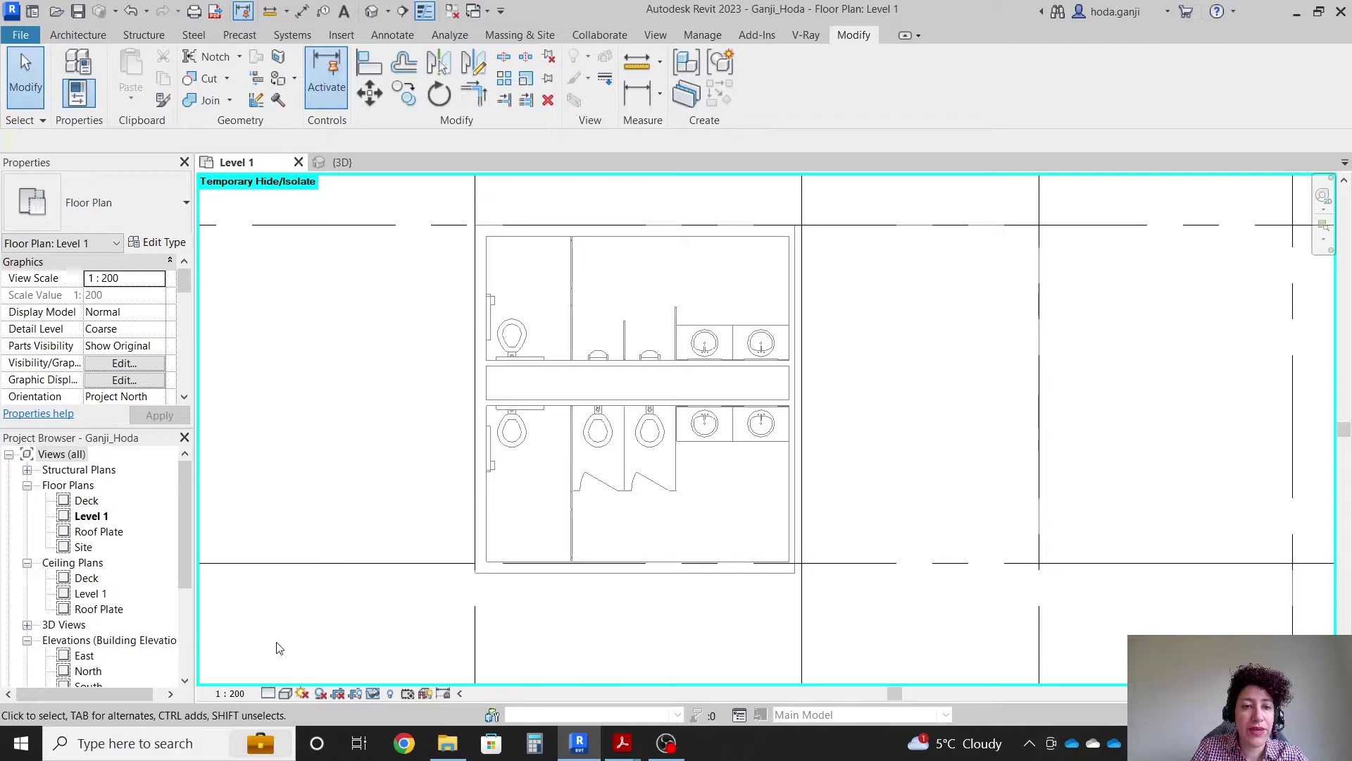
# Set the Level 1 floor plan's detail level to Fine and check the Lodge mass outline around the washrooms
pyautogui.click(268, 694)
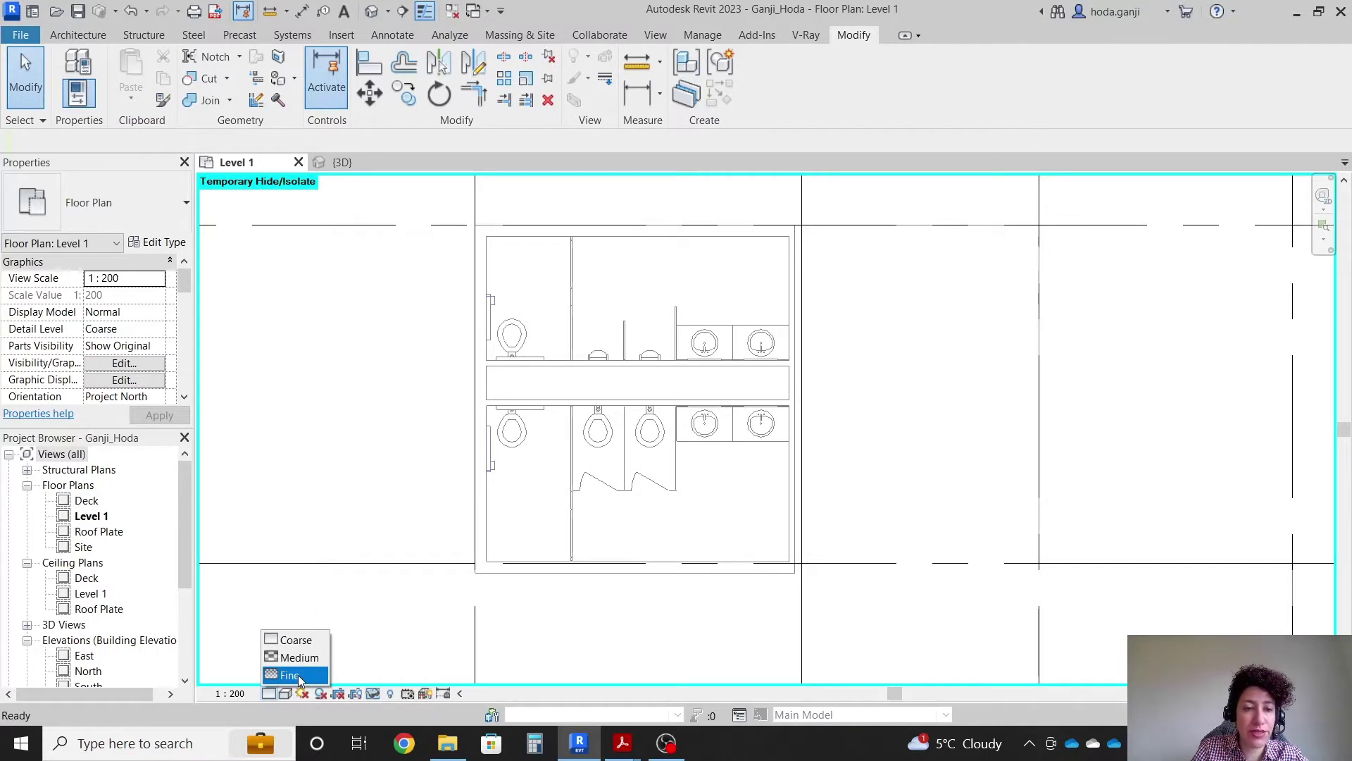
pyautogui.click(298, 676)
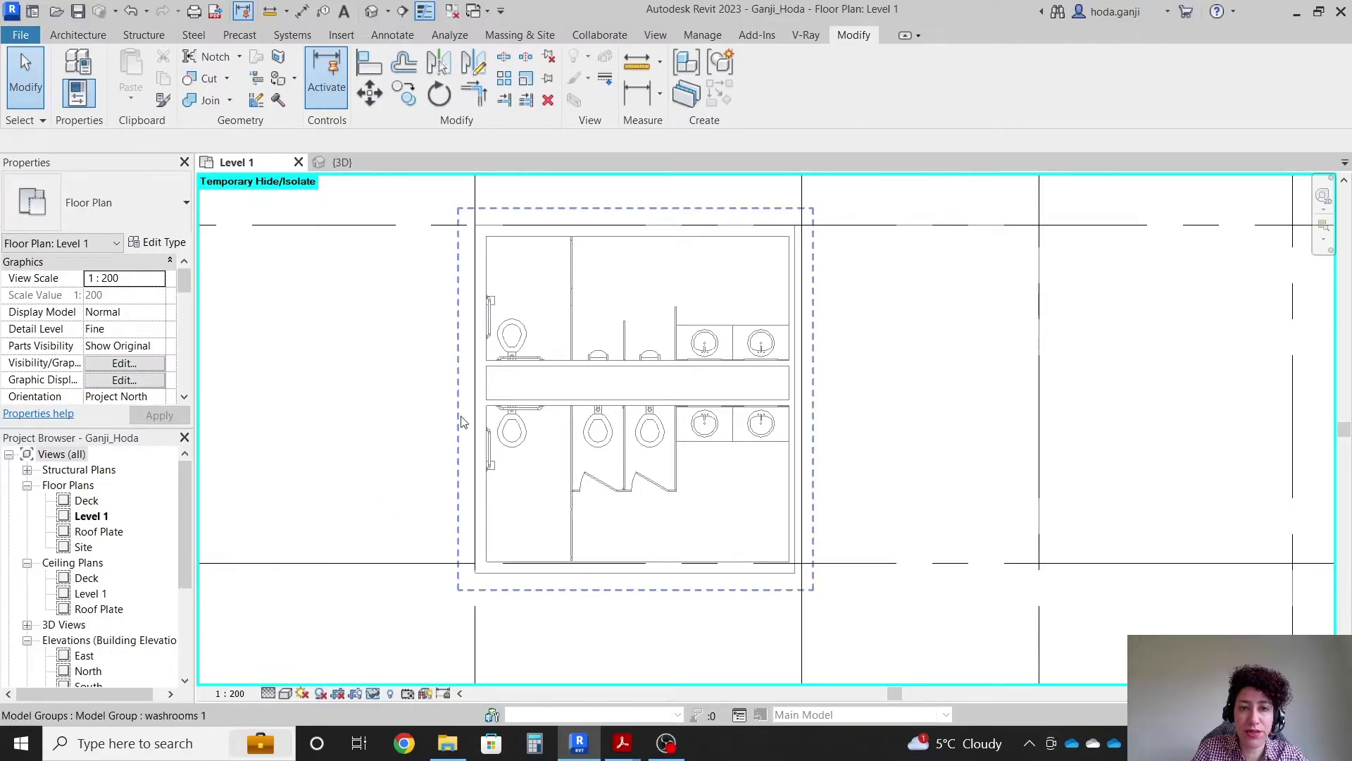
pyautogui.scroll(-5, 462, 422)
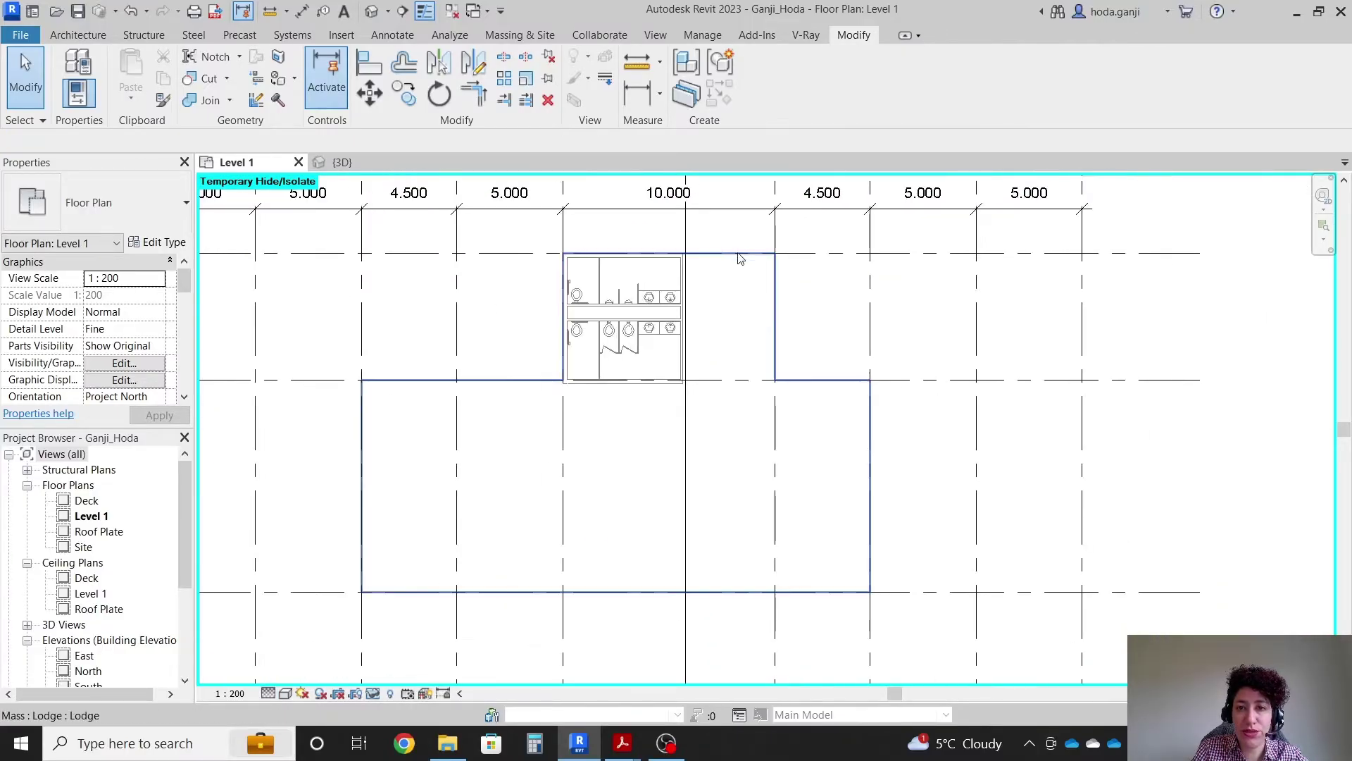
pyautogui.click(738, 255)
pyautogui.click(645, 410)
pyautogui.scroll(2, 647, 278)
pyautogui.moveTo(647, 278); pyautogui.dragTo(559, 303, button='middle')
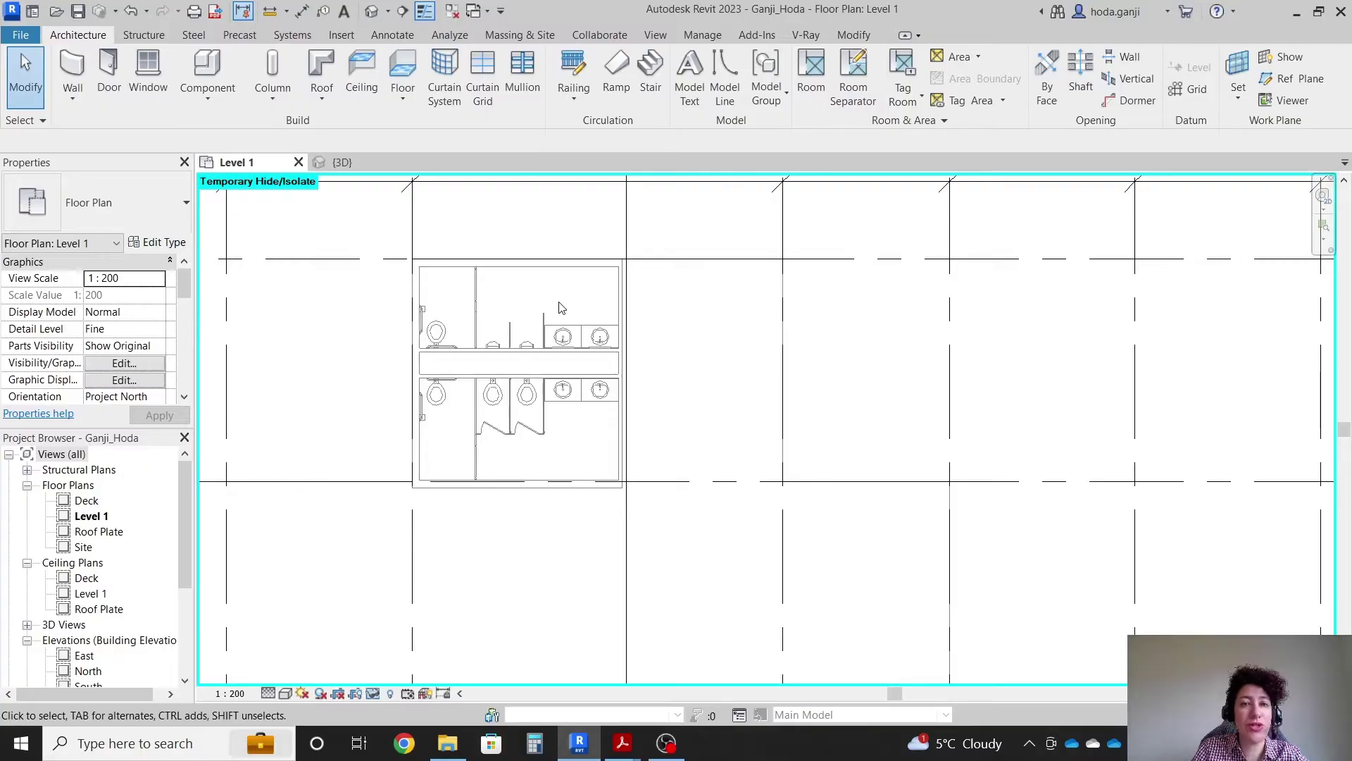
# Start a Generic - 200mm basic wall with top constraint Up to level: Roof Plate and location line Finish Face: Exterior
pyautogui.click(72, 70)
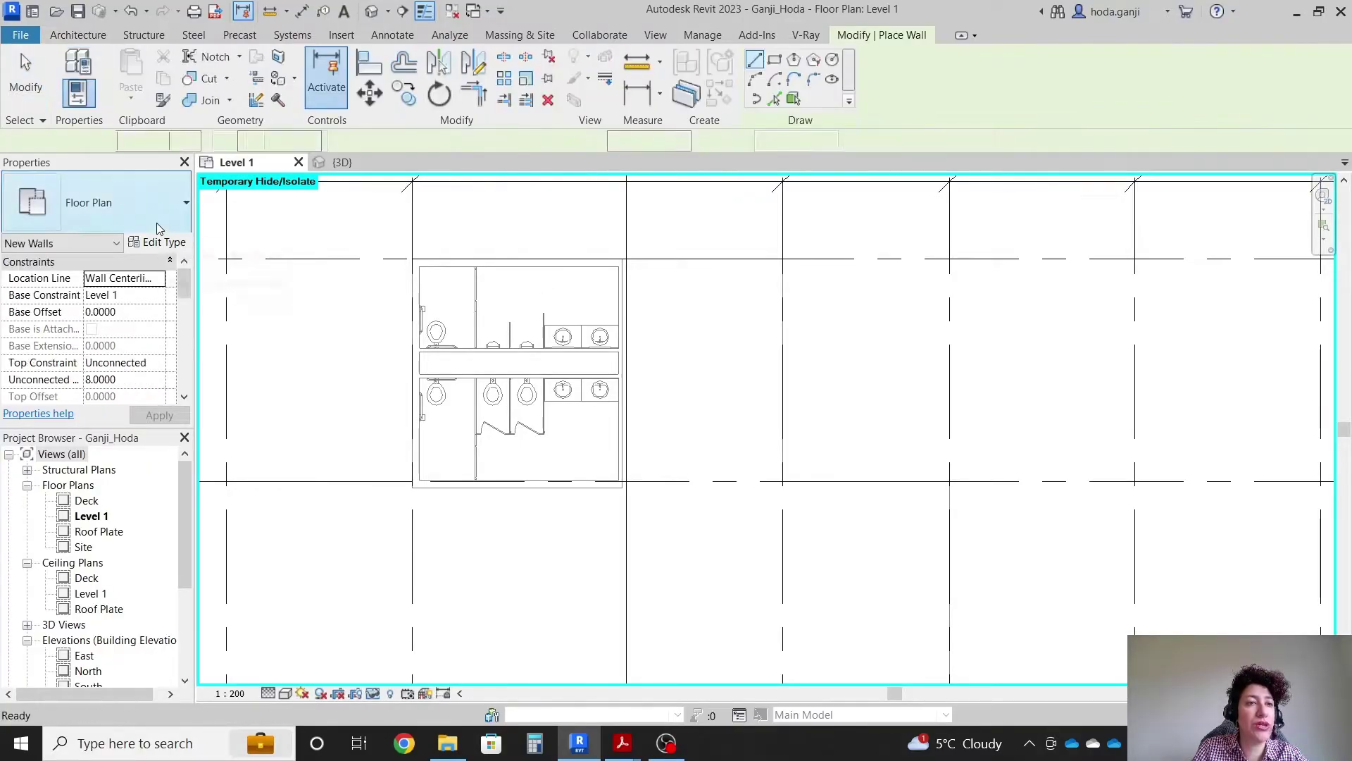
pyautogui.click(150, 215)
pyautogui.click(151, 217)
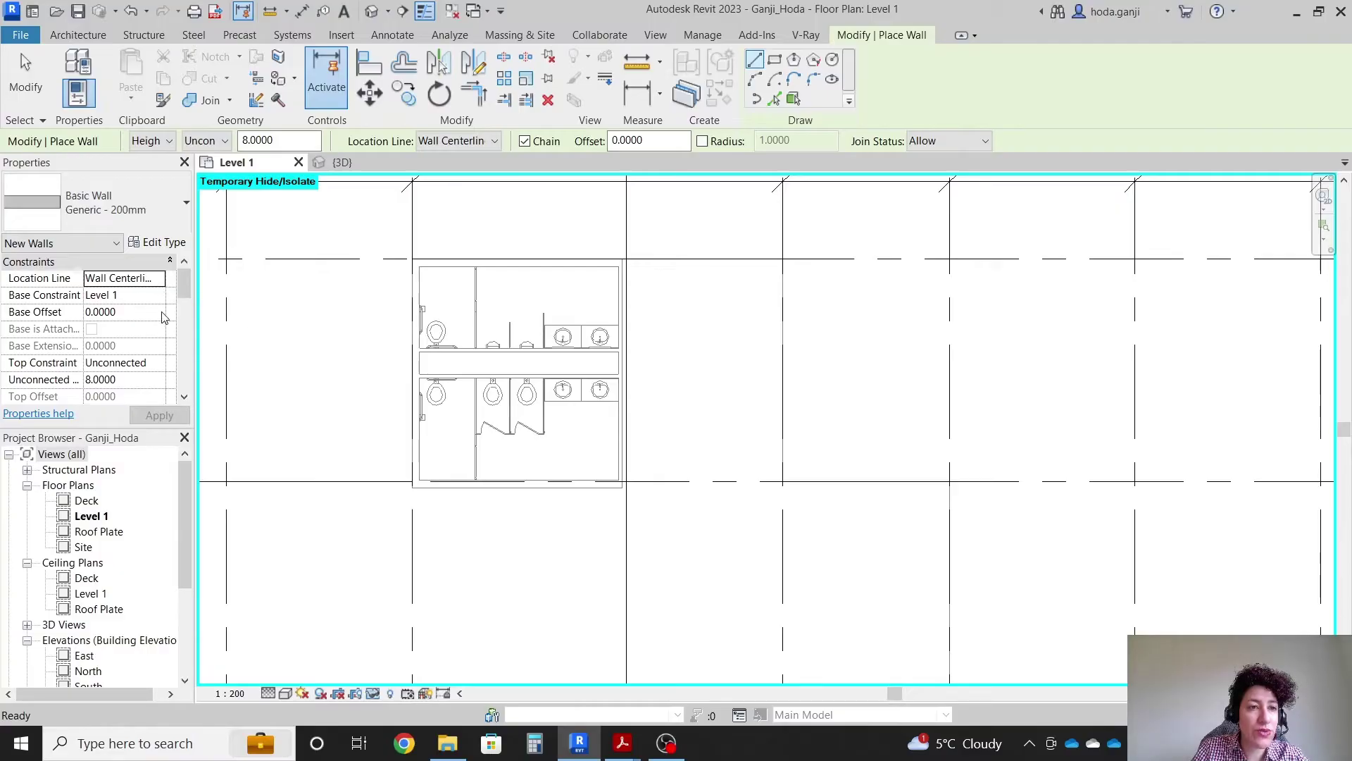
pyautogui.click(157, 363)
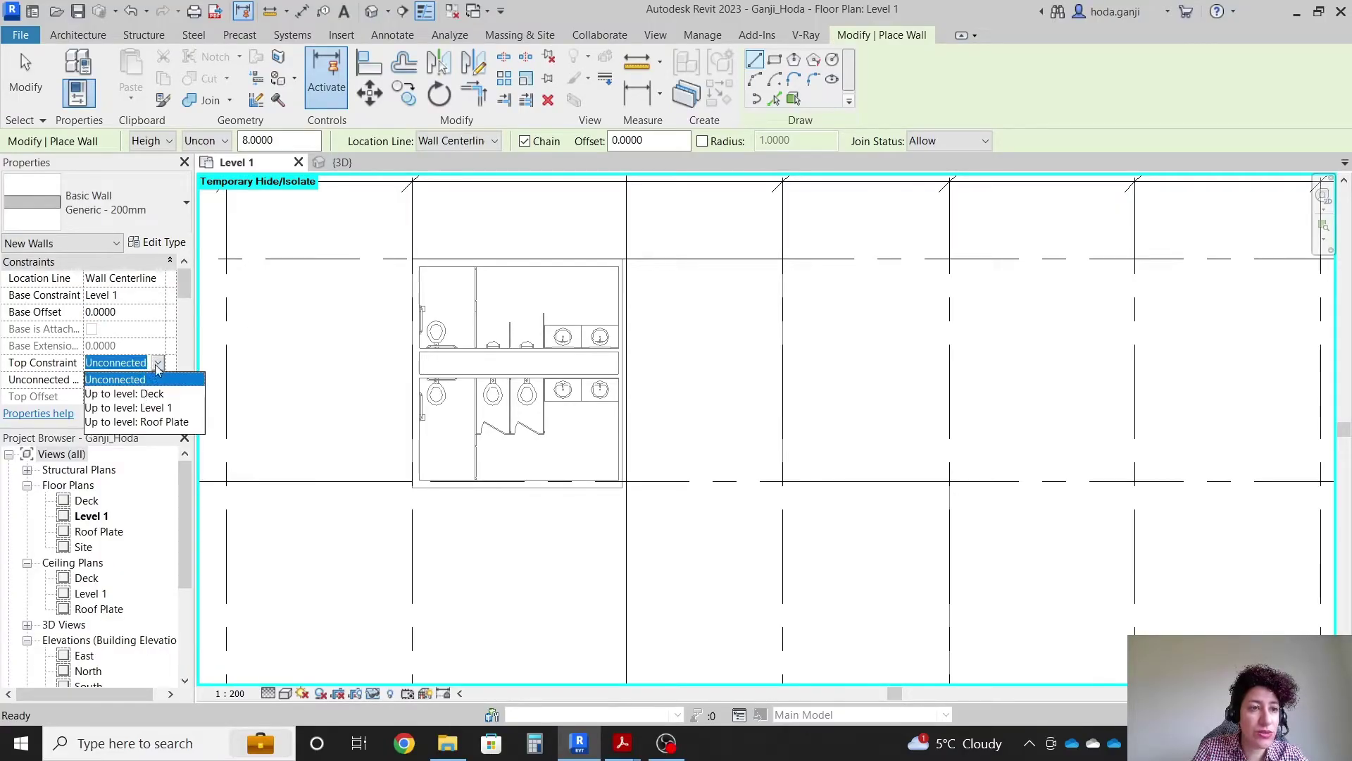
pyautogui.click(151, 422)
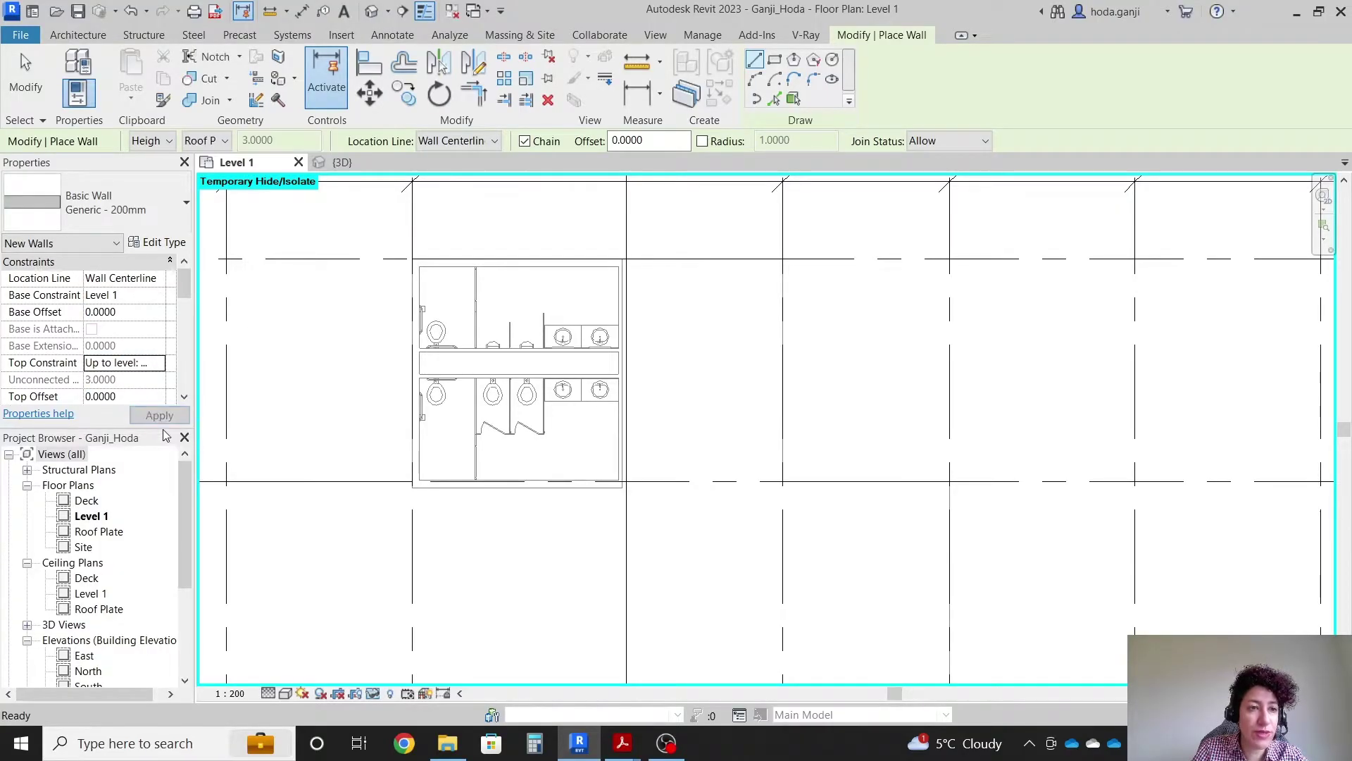
pyautogui.click(159, 281)
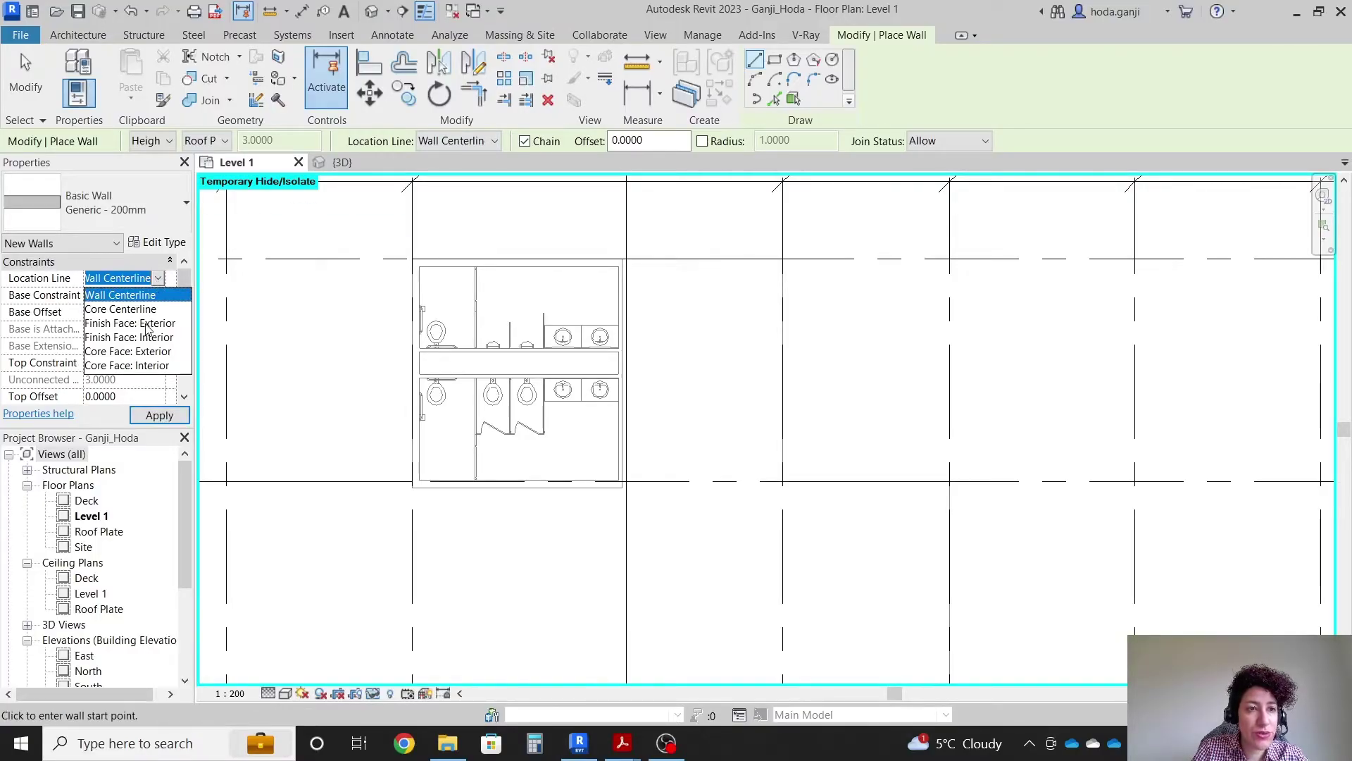
pyautogui.click(146, 324)
pyautogui.scroll(3, 705, 255)
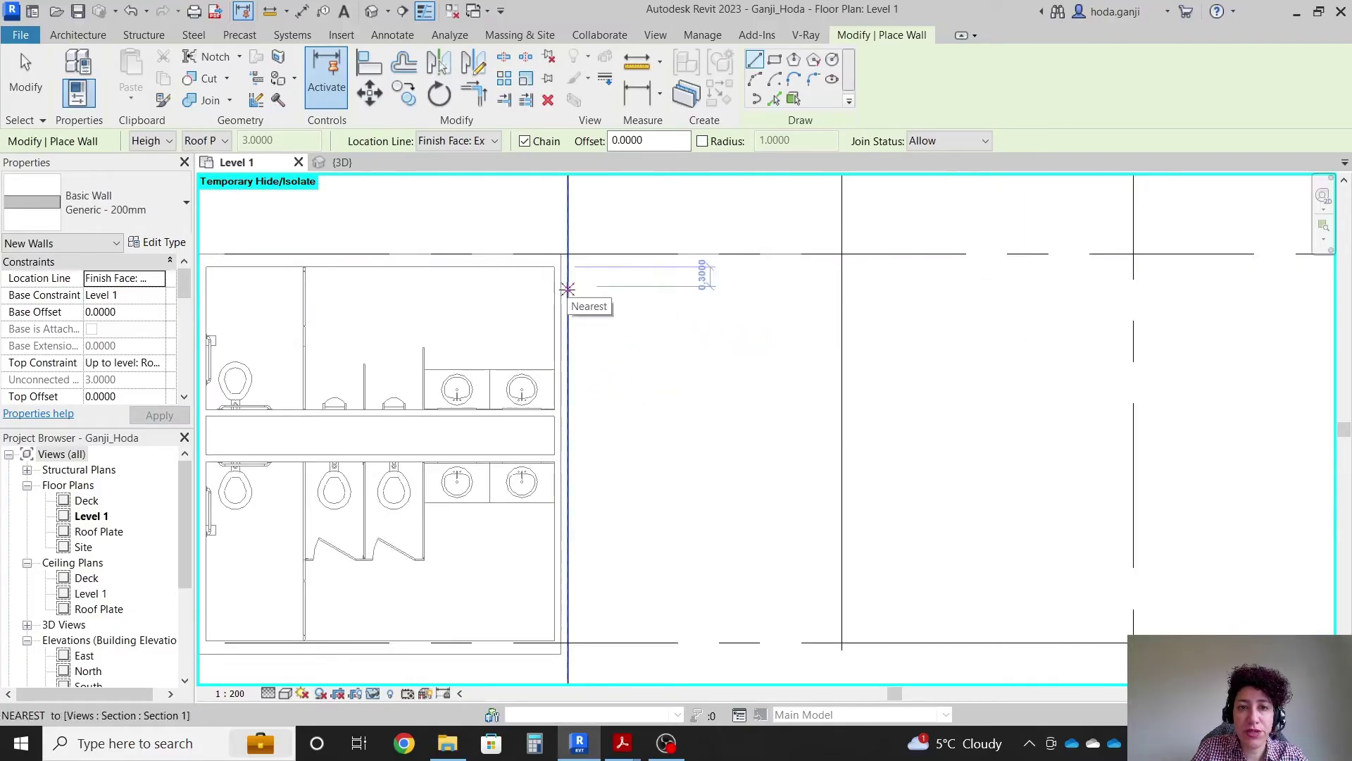
# Draw chained exterior walls from the section line beside the washrooms east to grid 6, south to grid B, then about 1 m east
pyautogui.click(568, 254)
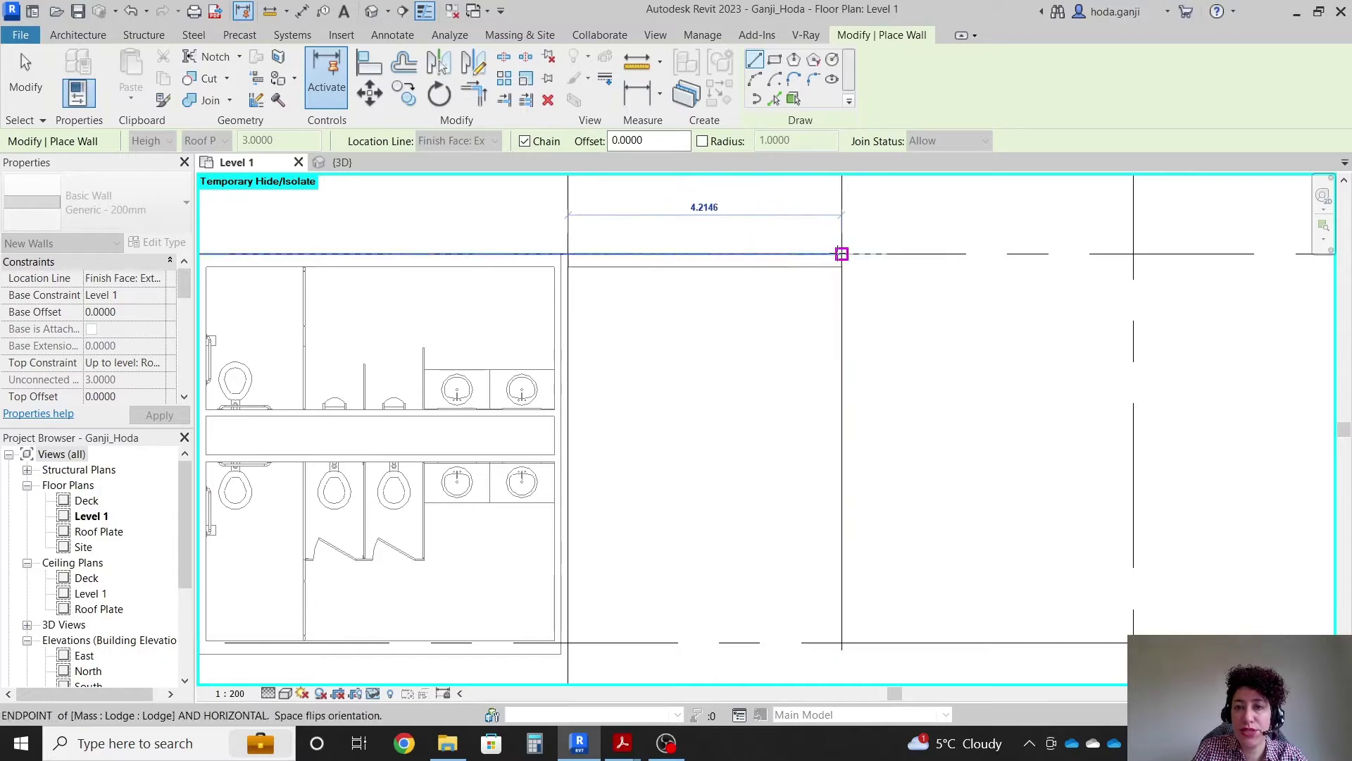
pyautogui.click(842, 254)
pyautogui.scroll(-2, 842, 254)
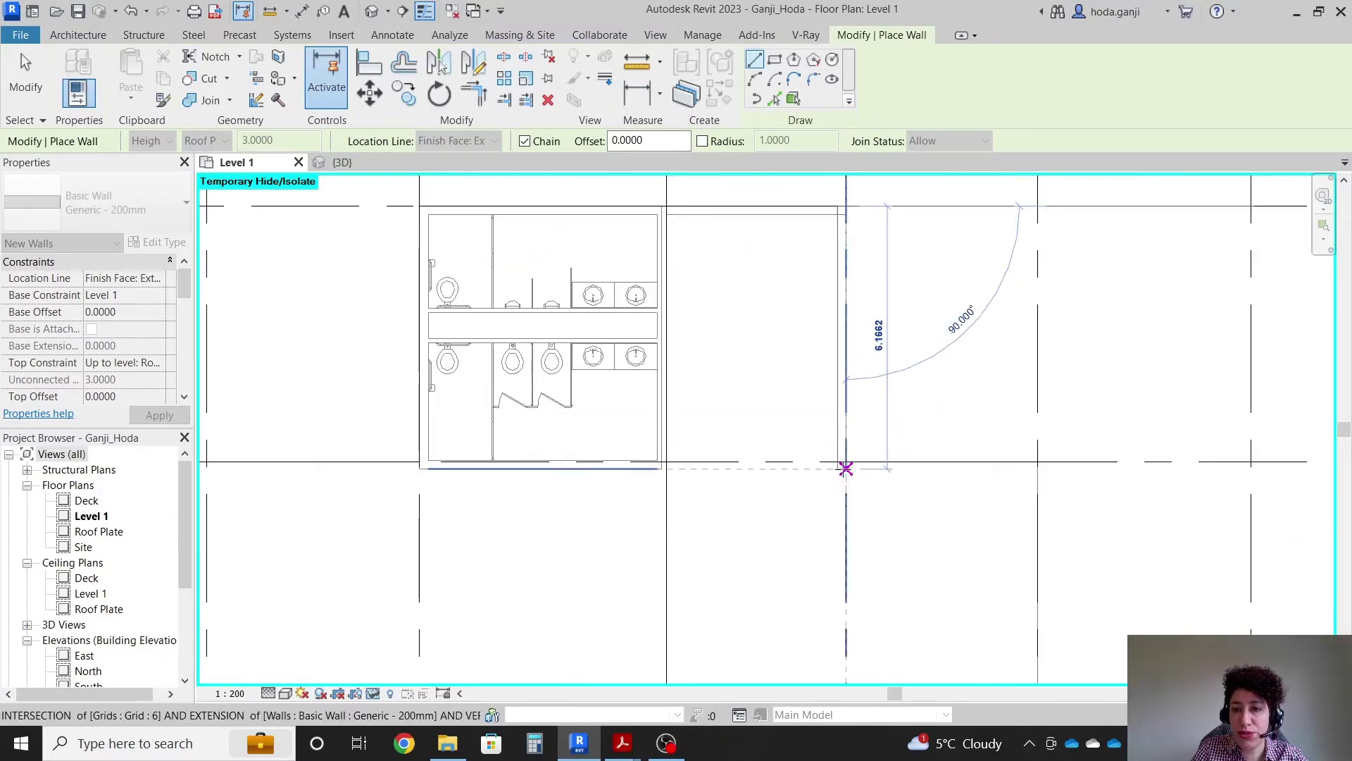
pyautogui.click(845, 462)
pyautogui.scroll(3, 846, 462)
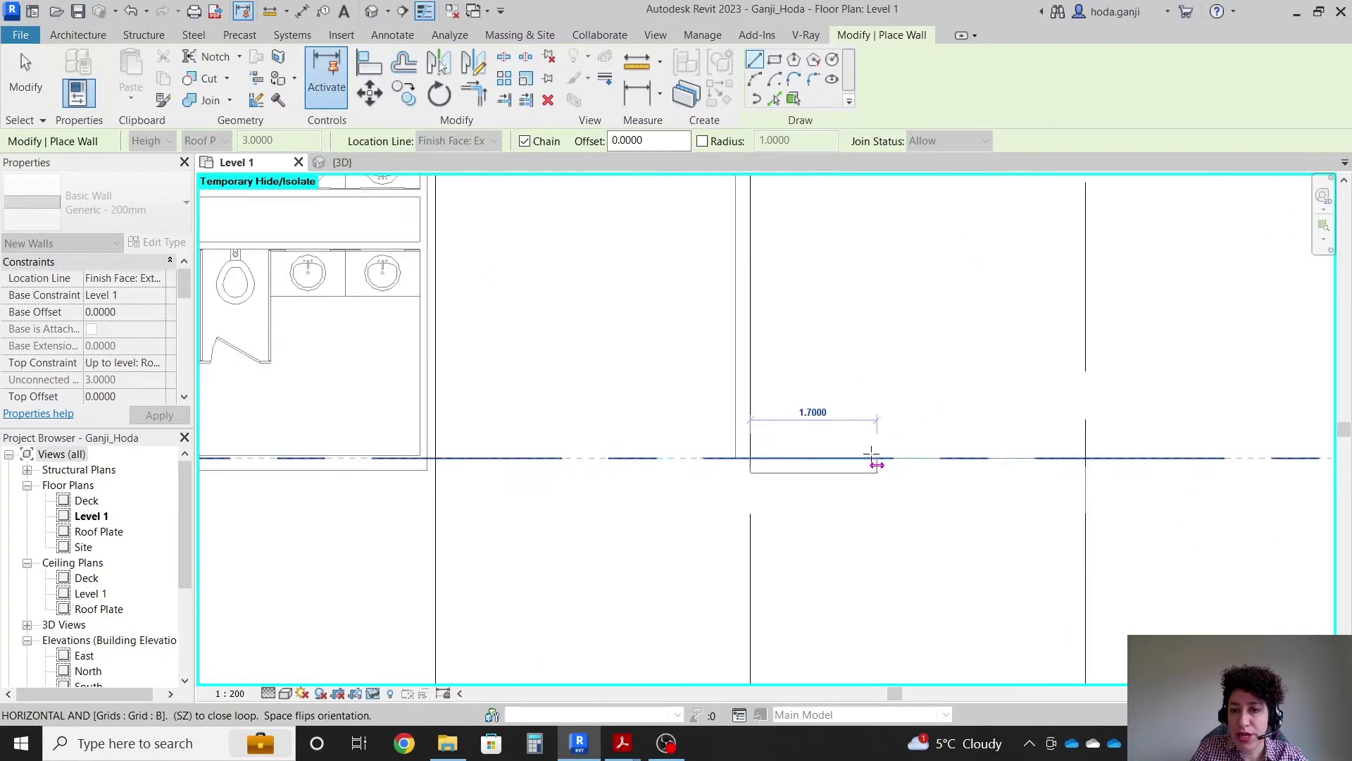
pyautogui.click(824, 464)
pyautogui.press('Escape')
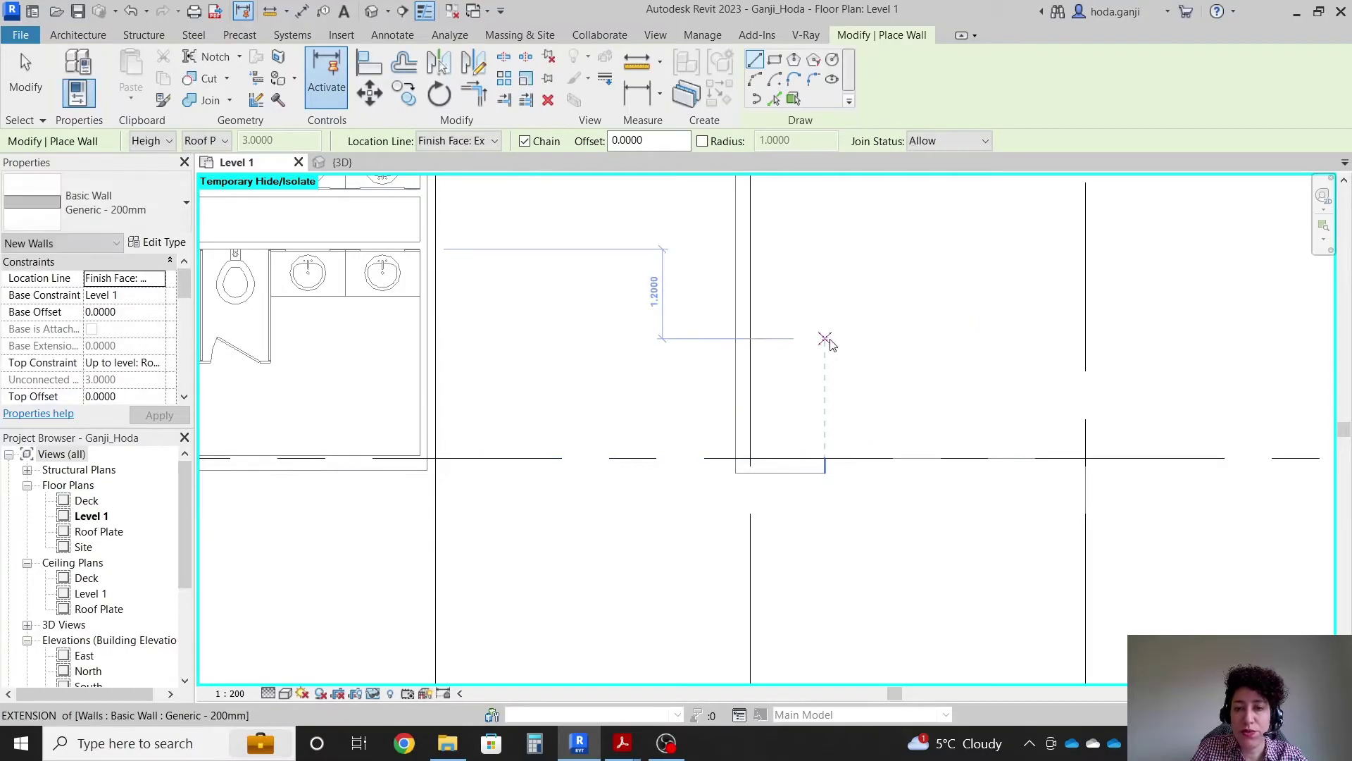
pyautogui.press('Escape')
# Set the Level 1 floor plan to a coloured visual style that shades the mass and walls
pyautogui.scroll(-3, 796, 362)
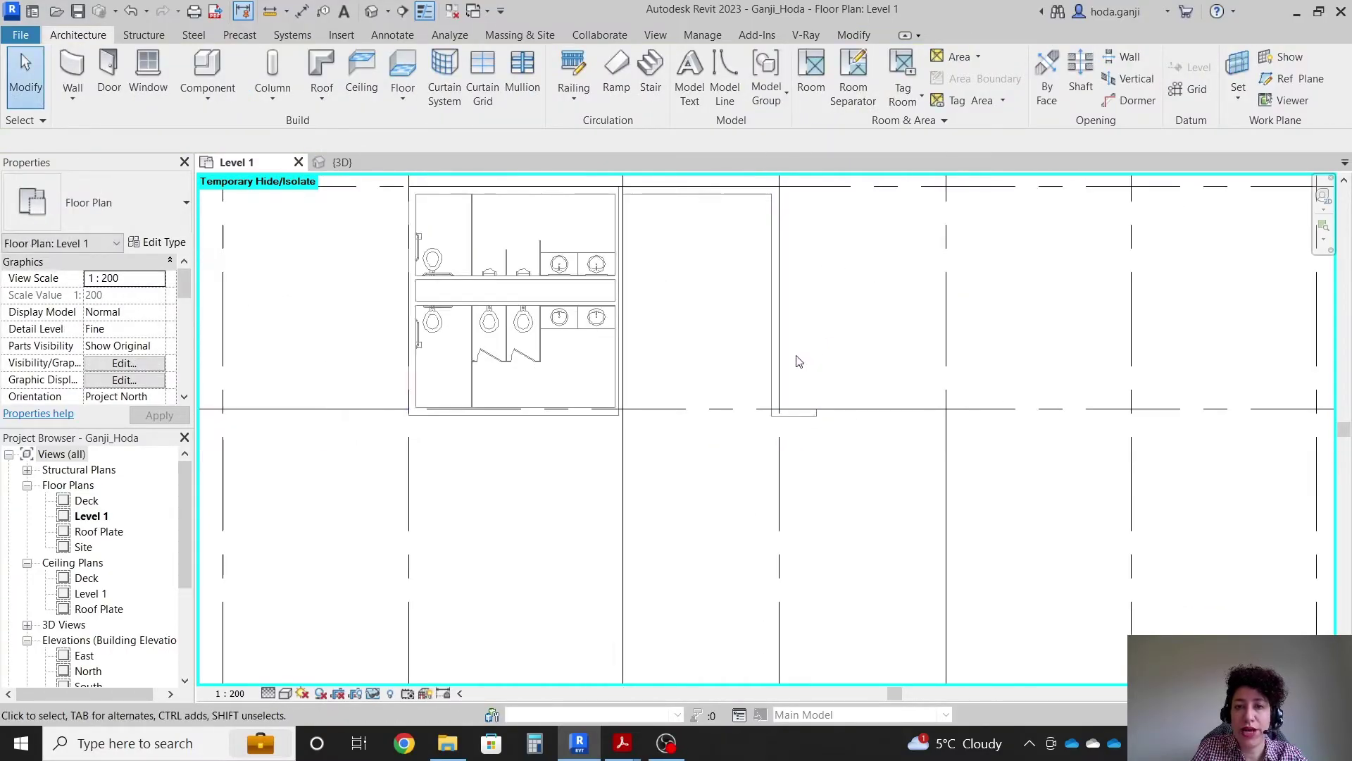
pyautogui.click(286, 693)
pyautogui.click(314, 640)
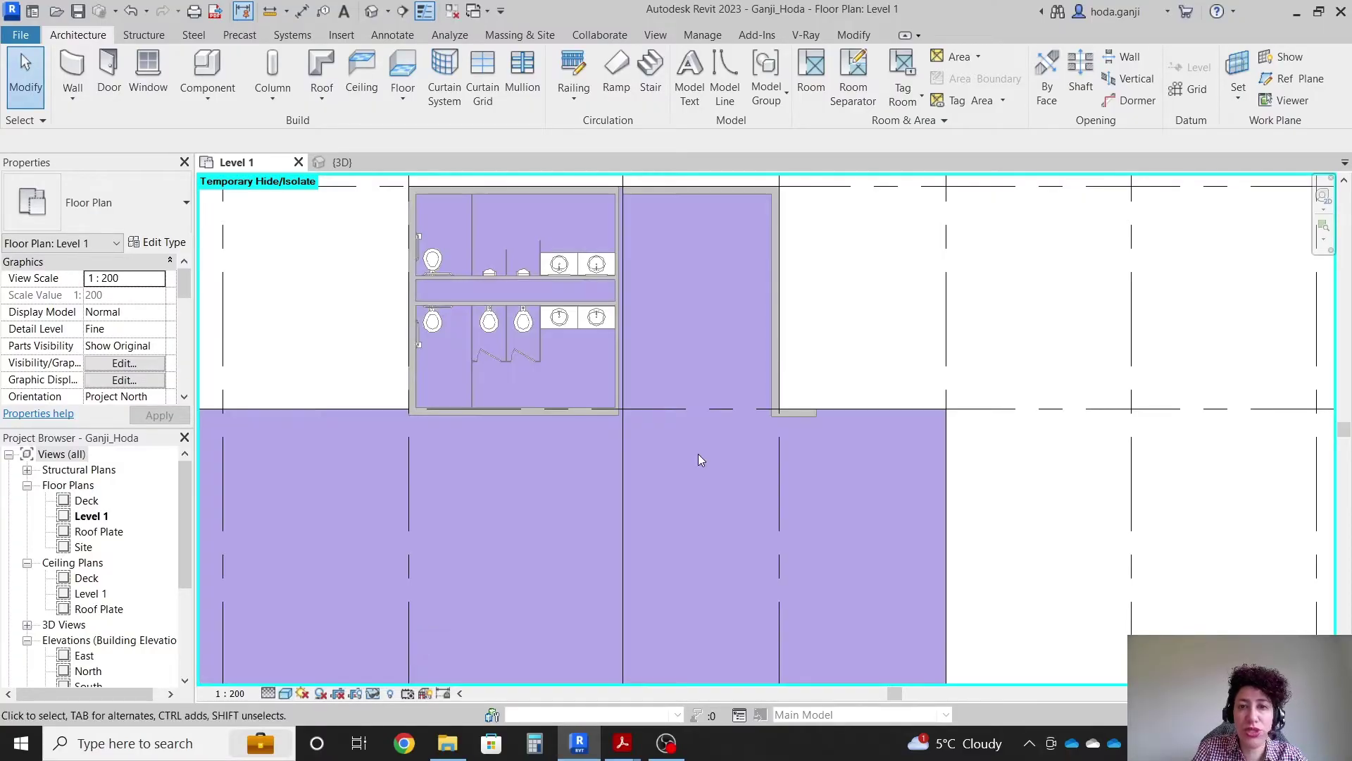
# Stretch the west end of the new north wall to meet the washroom wall, closing the gap between them
pyautogui.scroll(5, 691, 253)
pyautogui.click(649, 297)
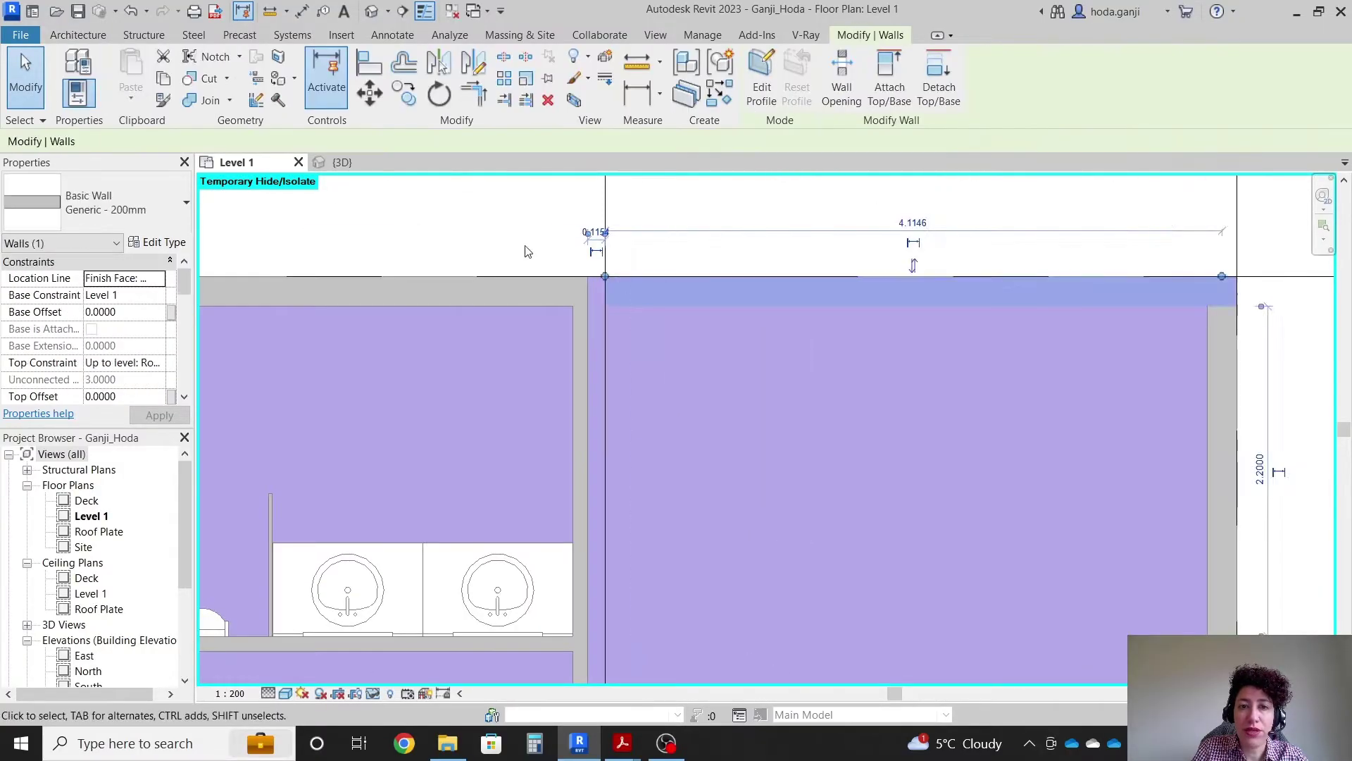
pyautogui.scroll(3, 623, 294)
pyautogui.moveTo(622, 297); pyautogui.dragTo(610, 296)
pyautogui.scroll(-3, 555, 229)
pyautogui.click(558, 235)
pyautogui.scroll(-1, 490, 250)
pyautogui.scroll(-4, 691, 203)
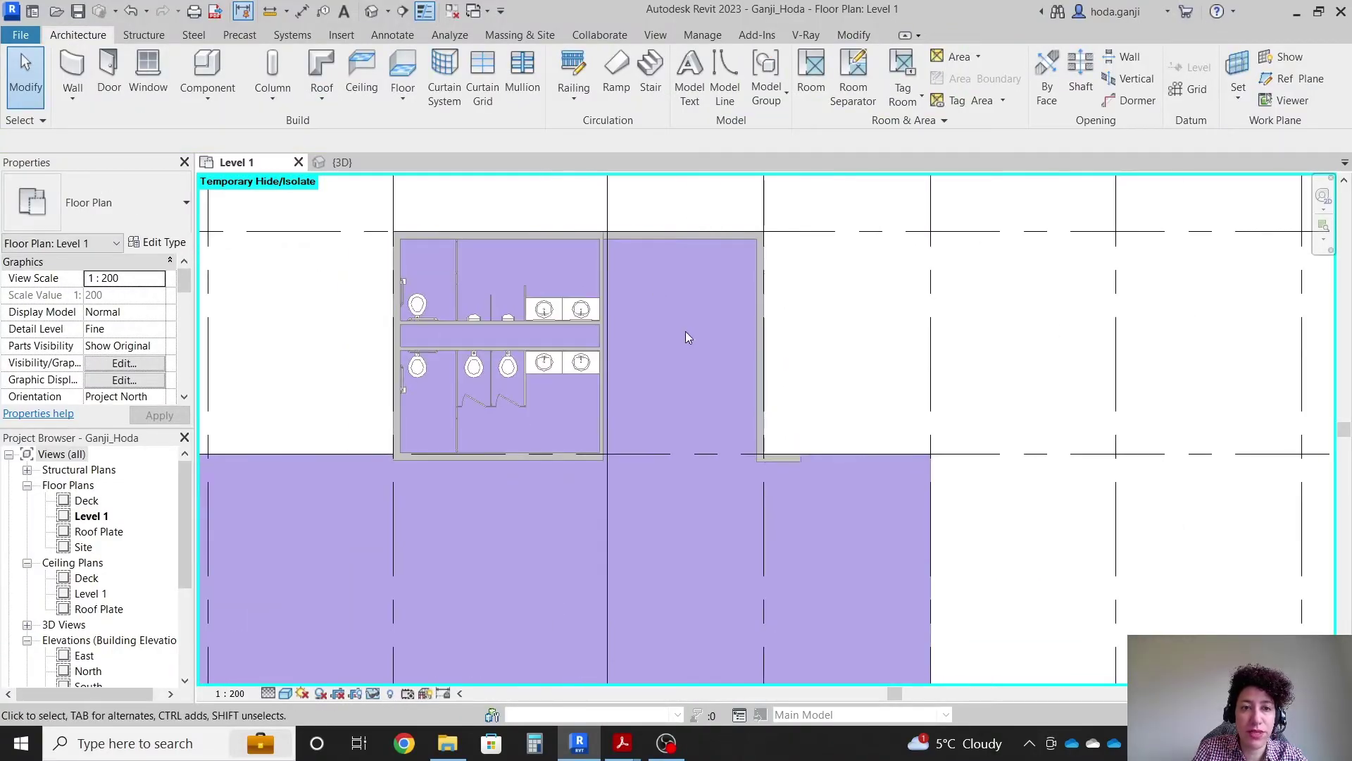
# Draw a wall about 1 m long south along grid 7, starting from the mass corner at grid B
pyautogui.scroll(4, 847, 488)
pyautogui.scroll(-3, 582, 200)
pyautogui.scroll(-1, 854, 348)
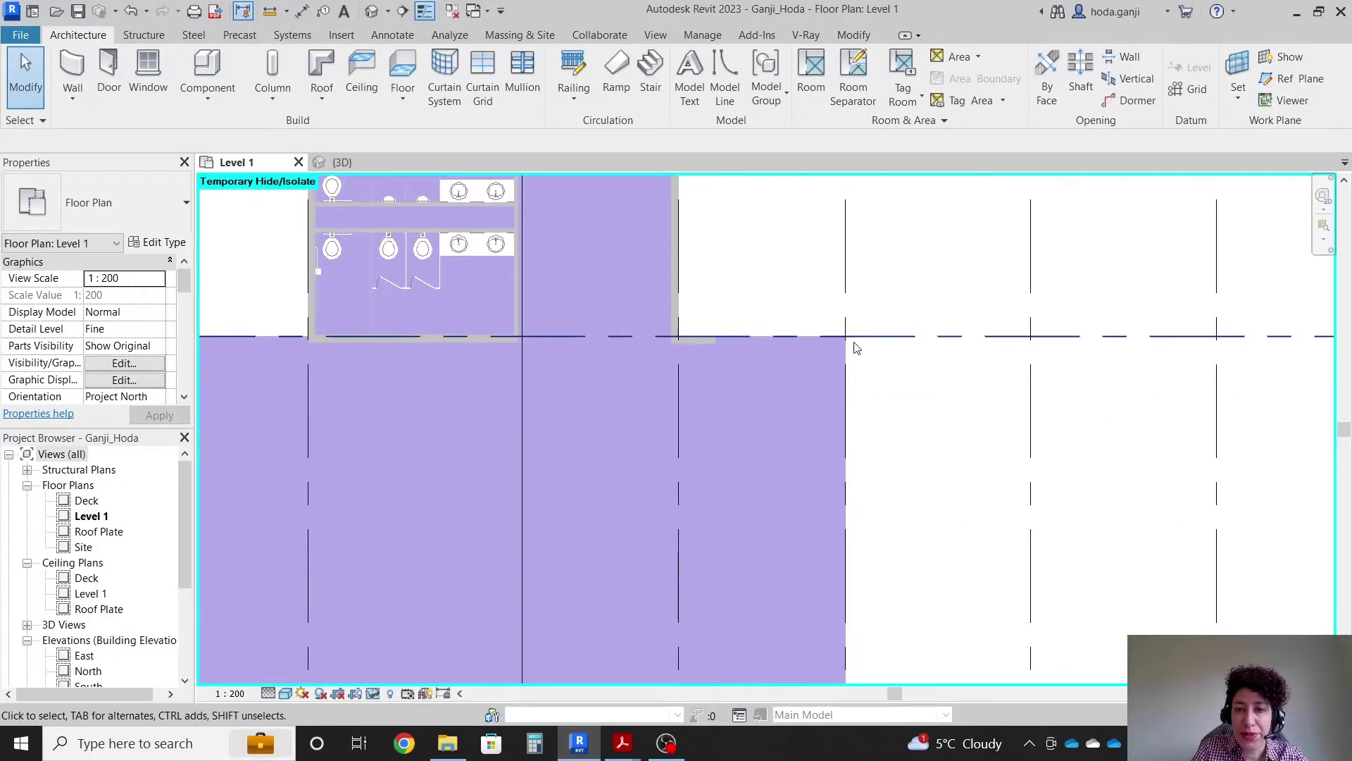
pyautogui.scroll(2, 857, 349)
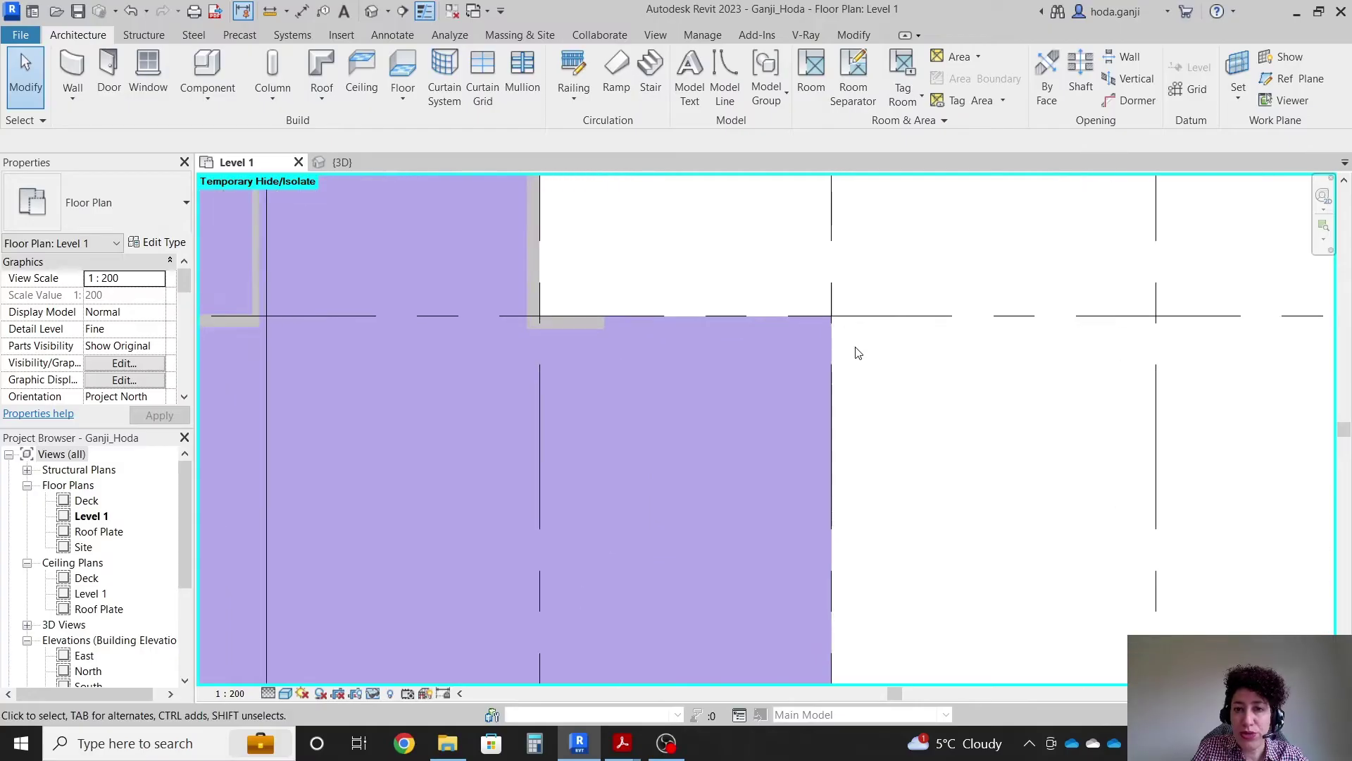
pyautogui.click(72, 71)
pyautogui.scroll(2, 889, 340)
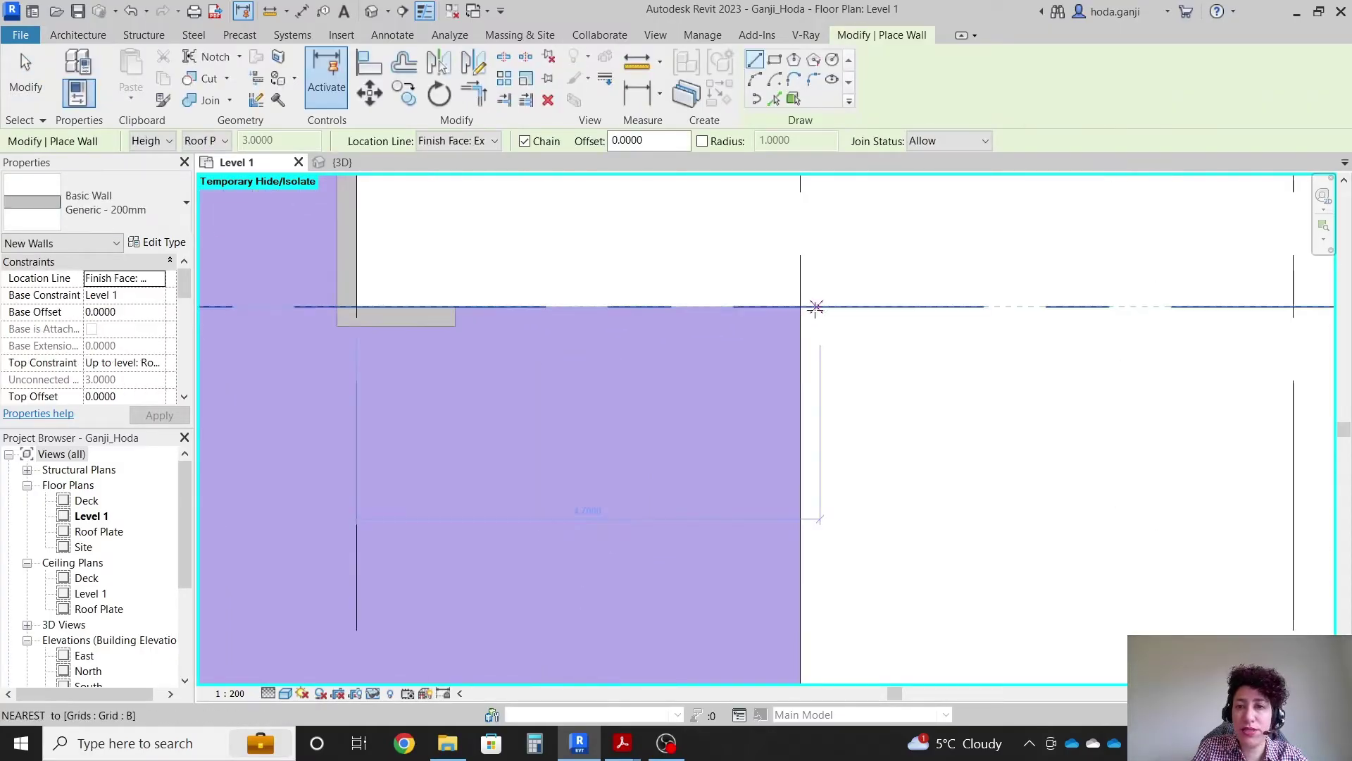
pyautogui.click(800, 306)
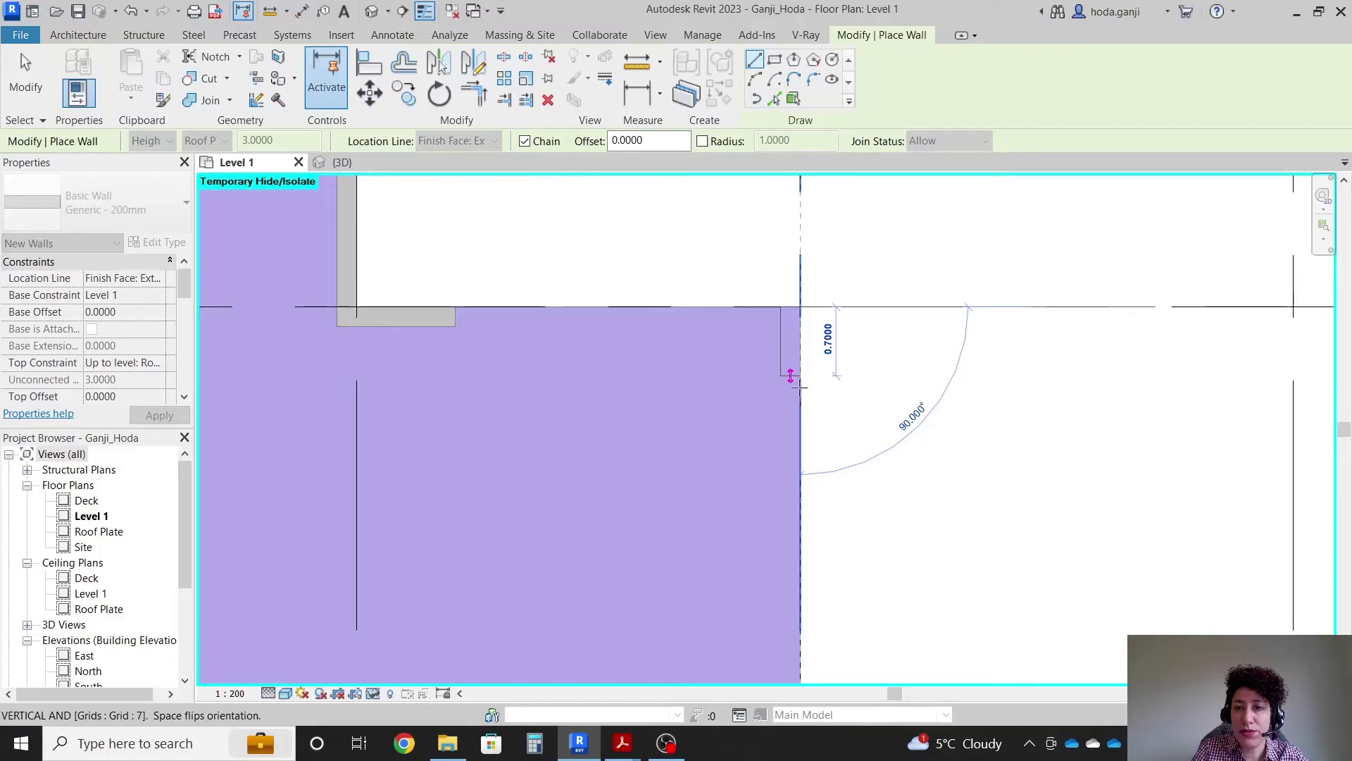
pyautogui.click(800, 405)
pyautogui.press('Escape')
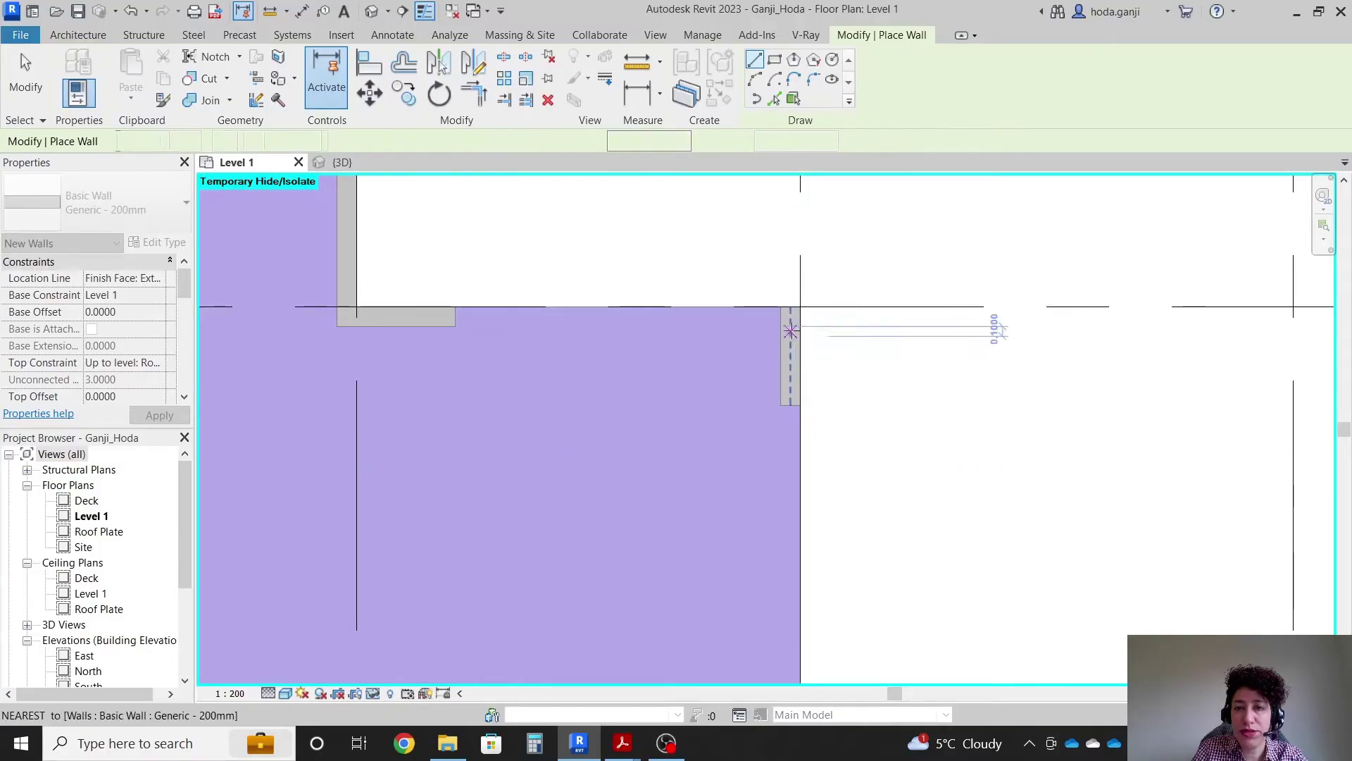
pyautogui.click(780, 306)
pyautogui.press('Escape')
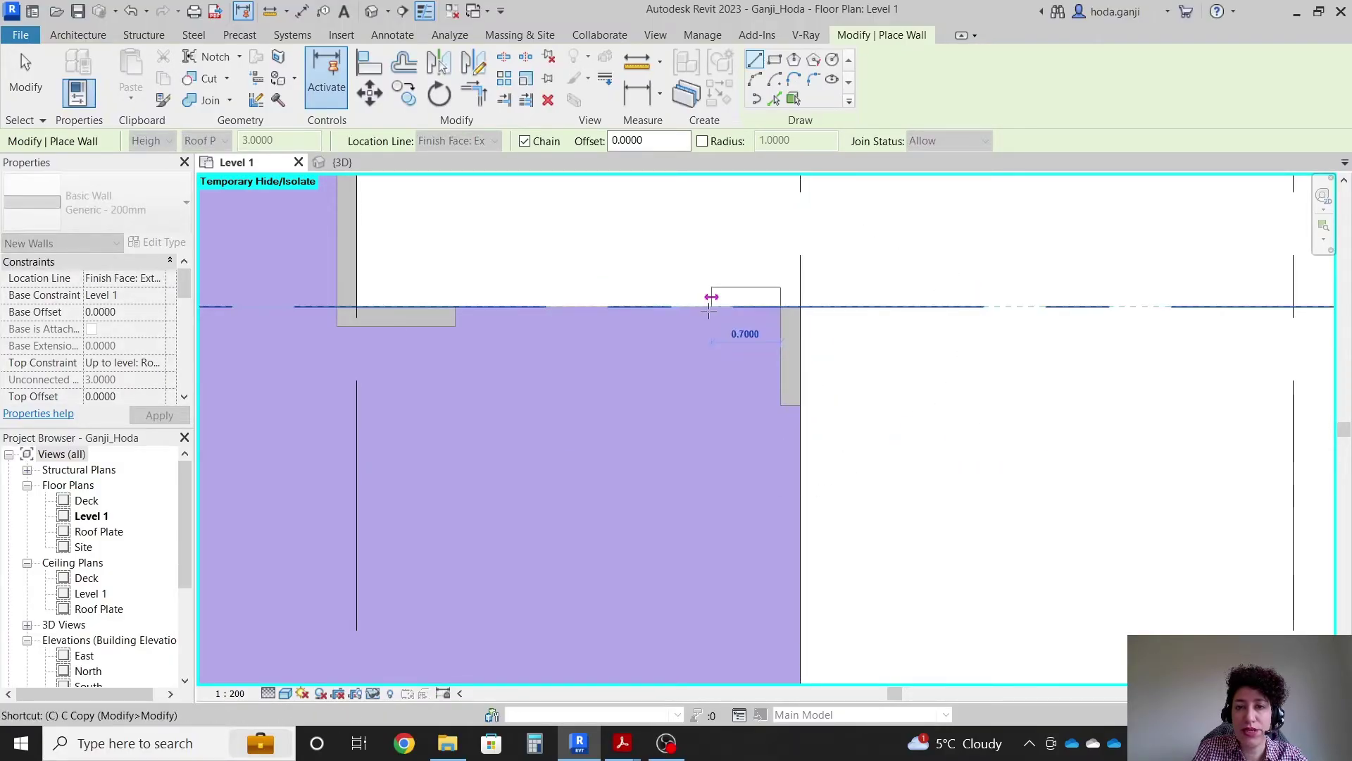
pyautogui.press('Escape')
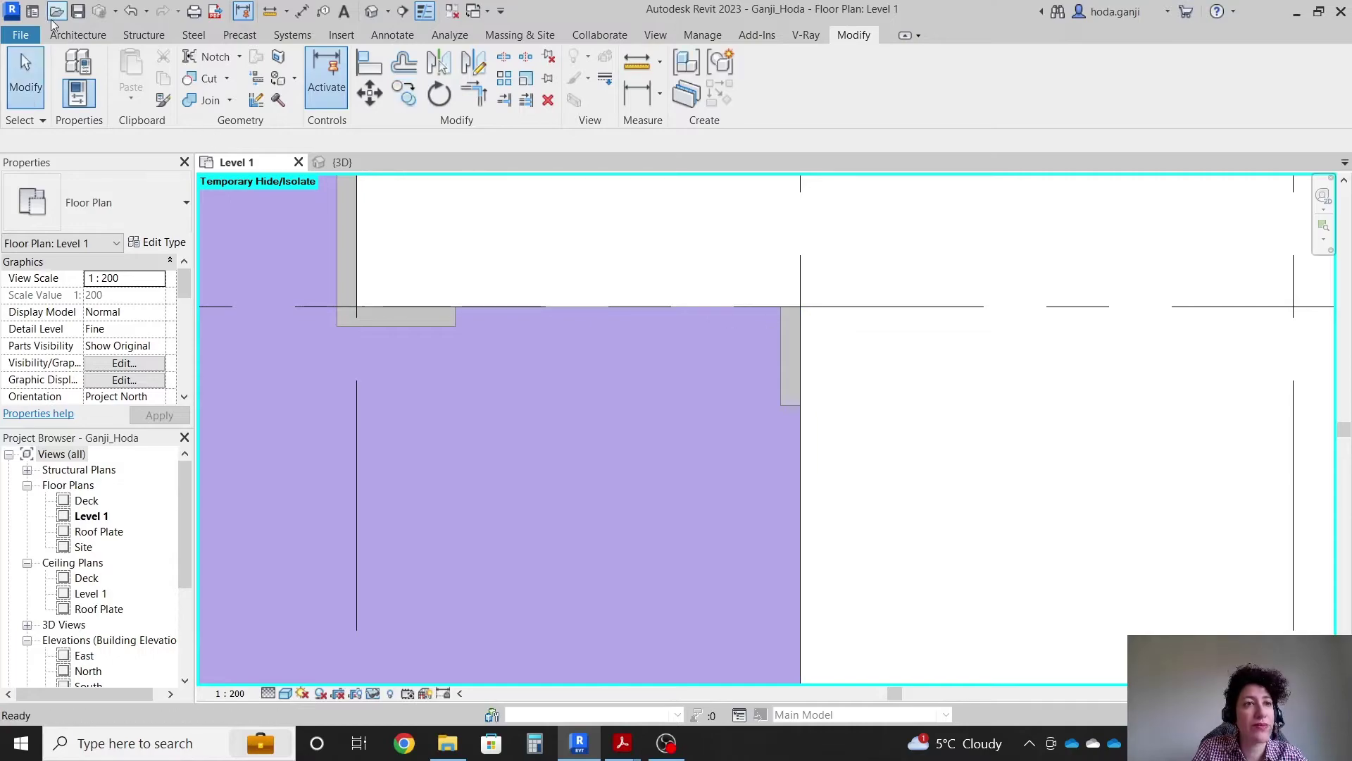
# Draw a short wall west along grid B from the inner face of the grid 7 wall, with its thickness inside the mass
pyautogui.click(77, 35)
pyautogui.click(21, 61)
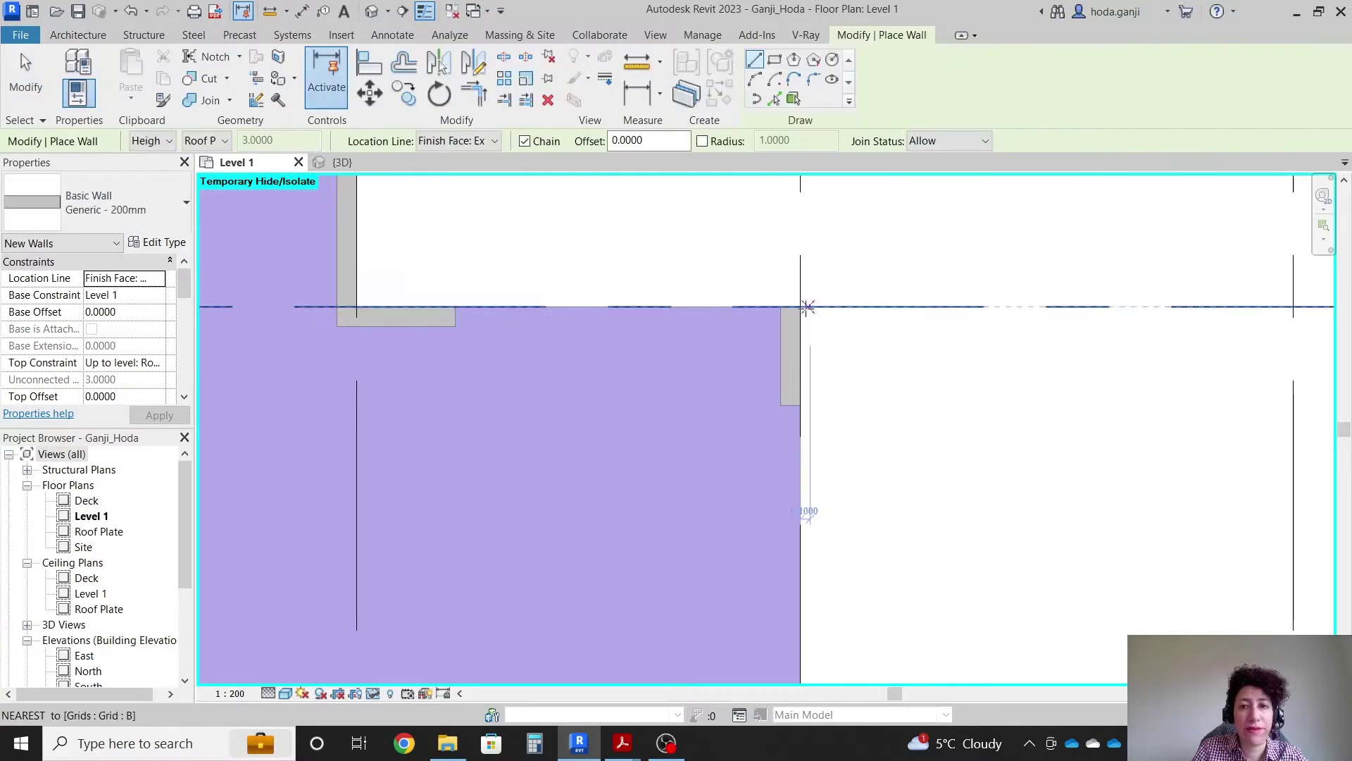
pyautogui.click(780, 307)
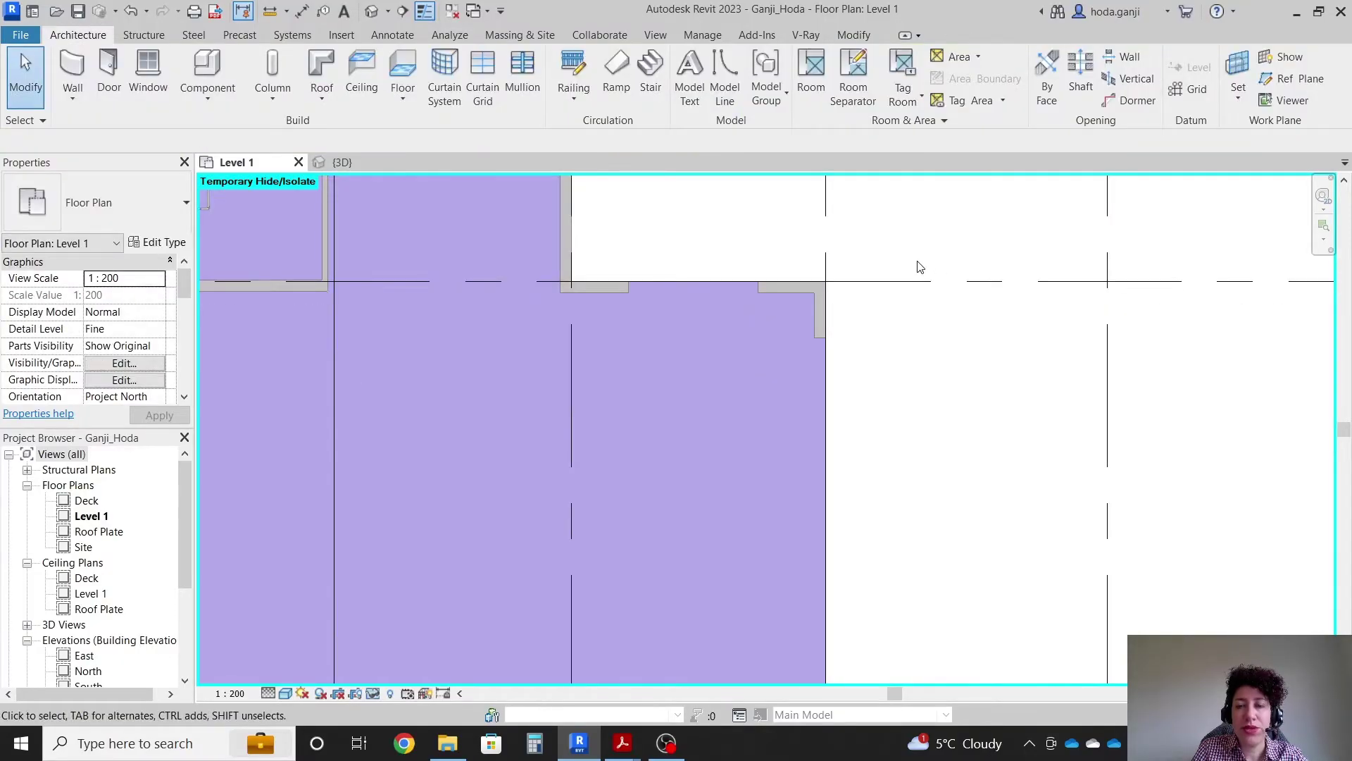
# Draw two walls about 1 m long at the mass corner of grids C and 7, west along grid C and north along grid 7
pyautogui.scroll(-4, 919, 267)
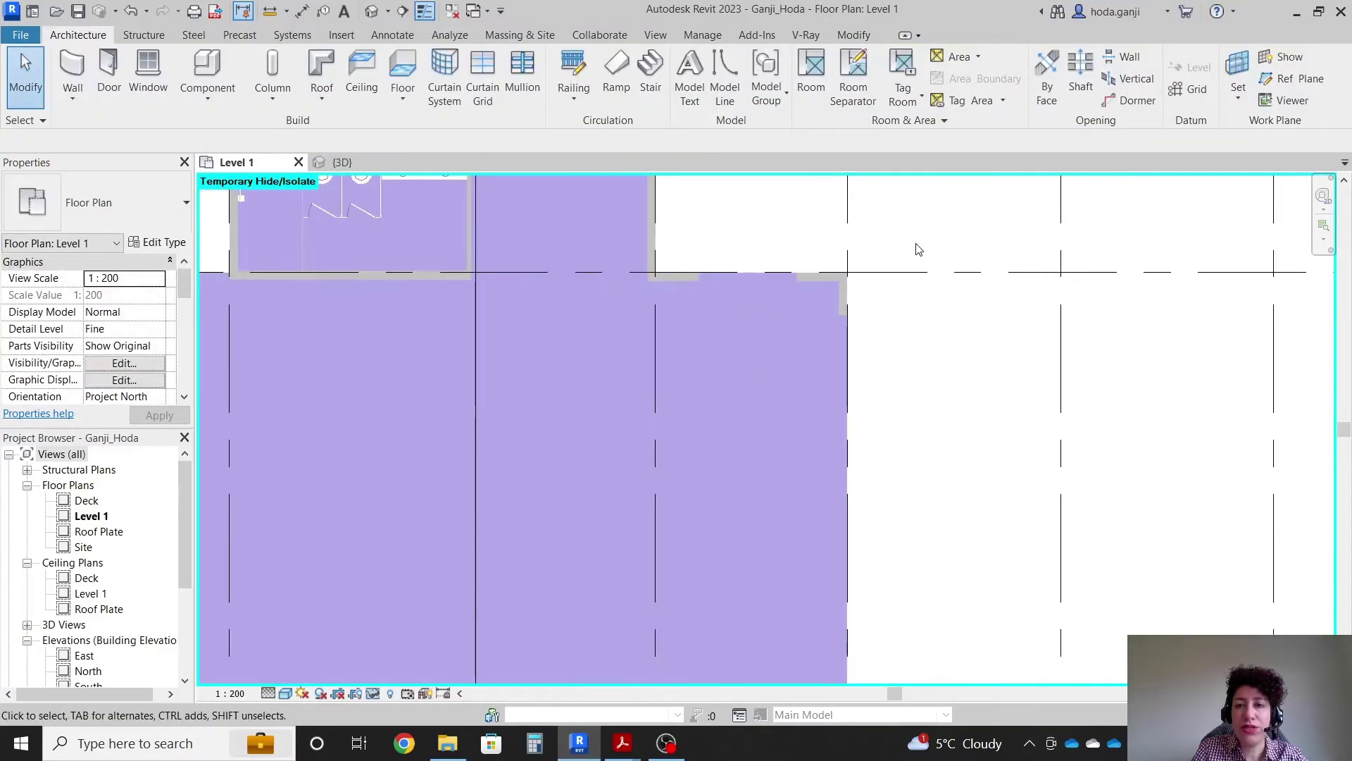
pyautogui.scroll(2, 884, 475)
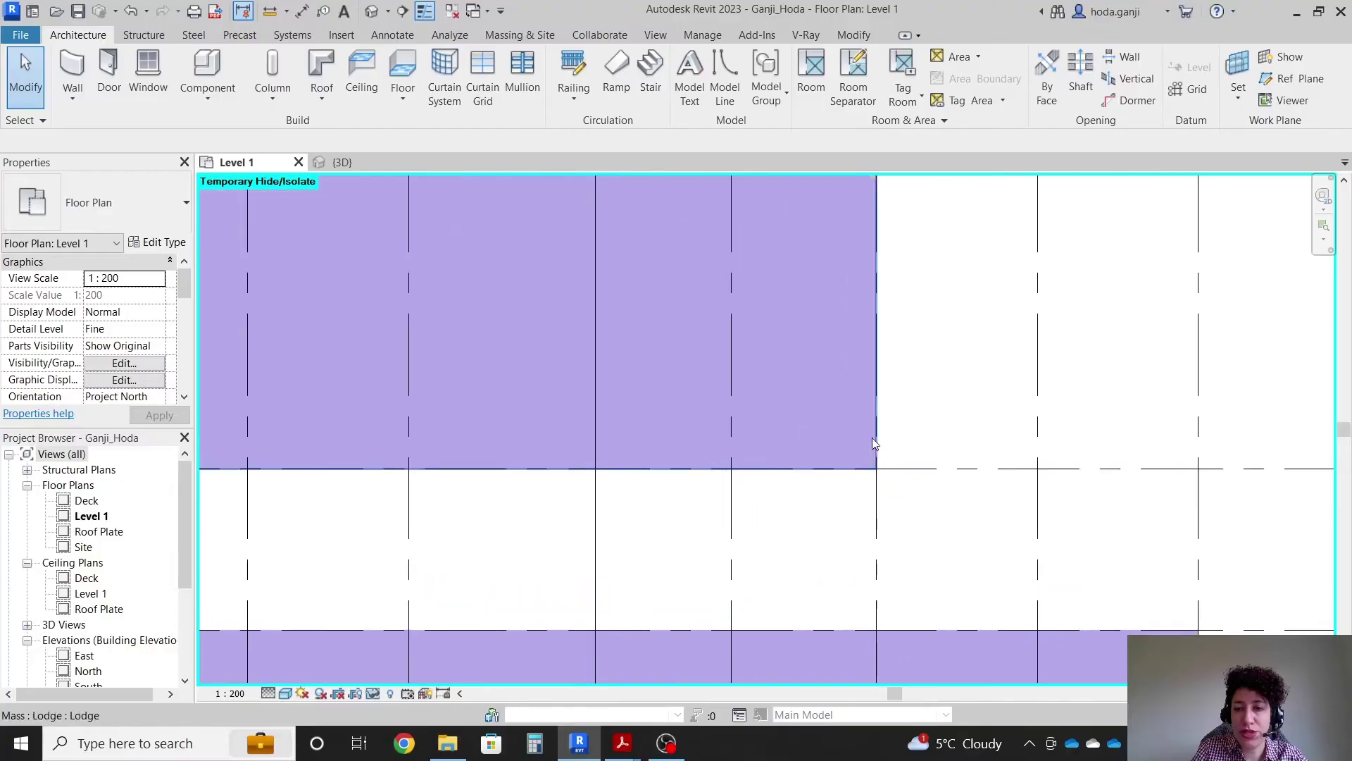
pyautogui.scroll(-1, 884, 476)
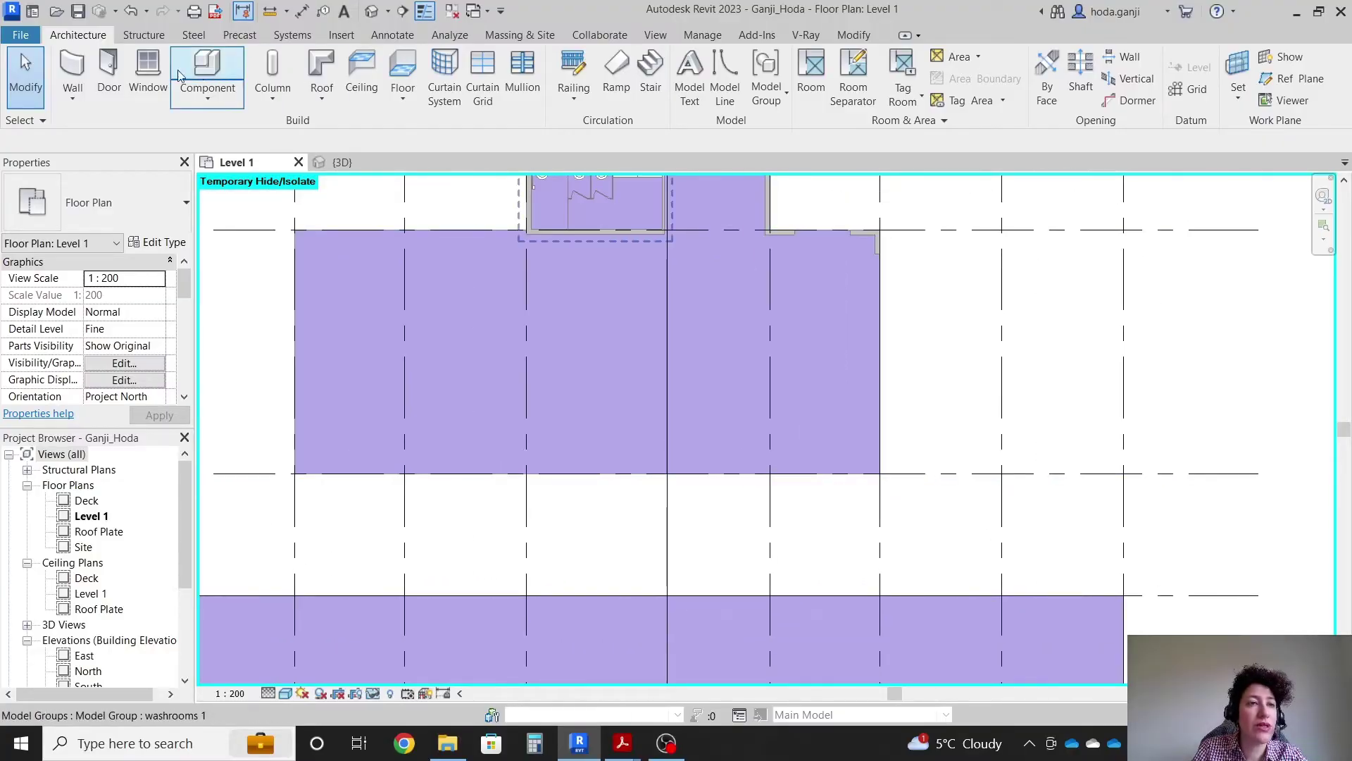
pyautogui.click(72, 74)
pyautogui.scroll(2, 876, 525)
pyautogui.scroll(3, 867, 416)
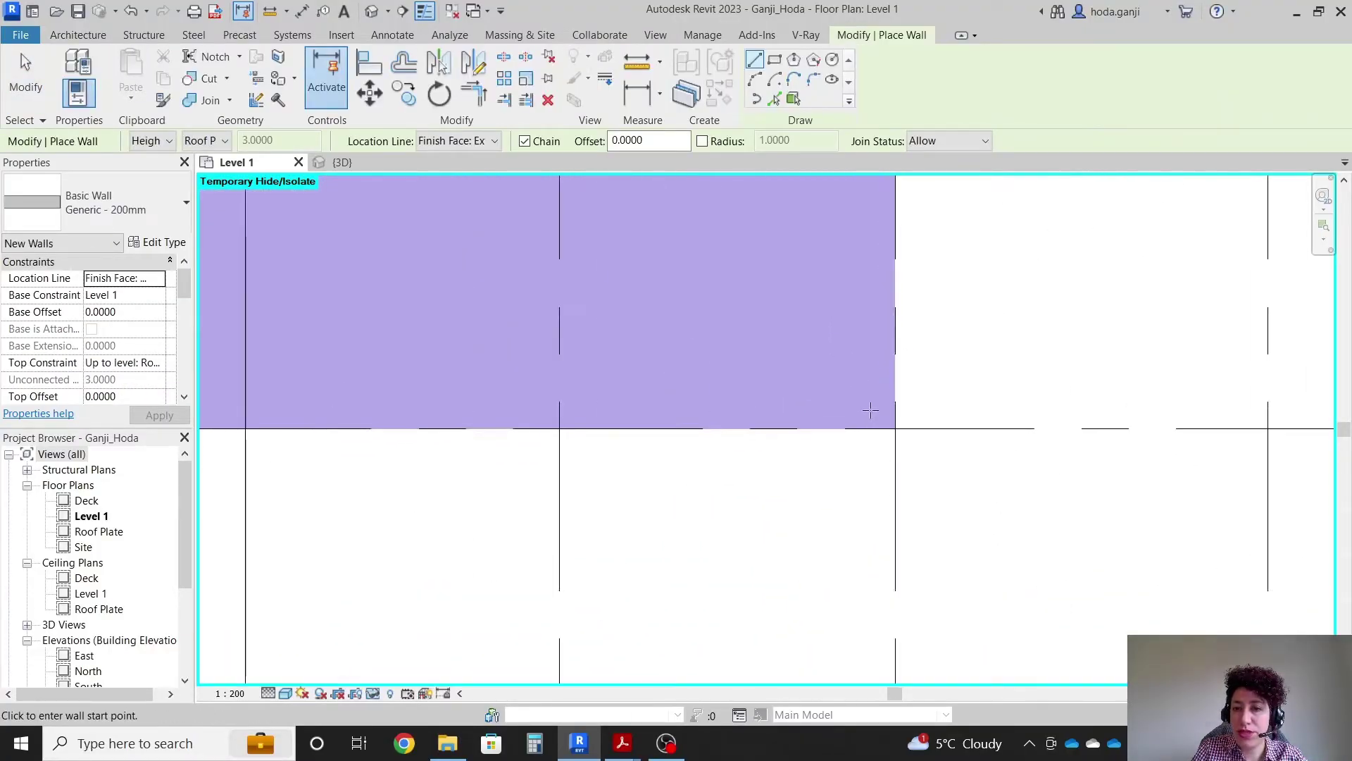
pyautogui.click(898, 430)
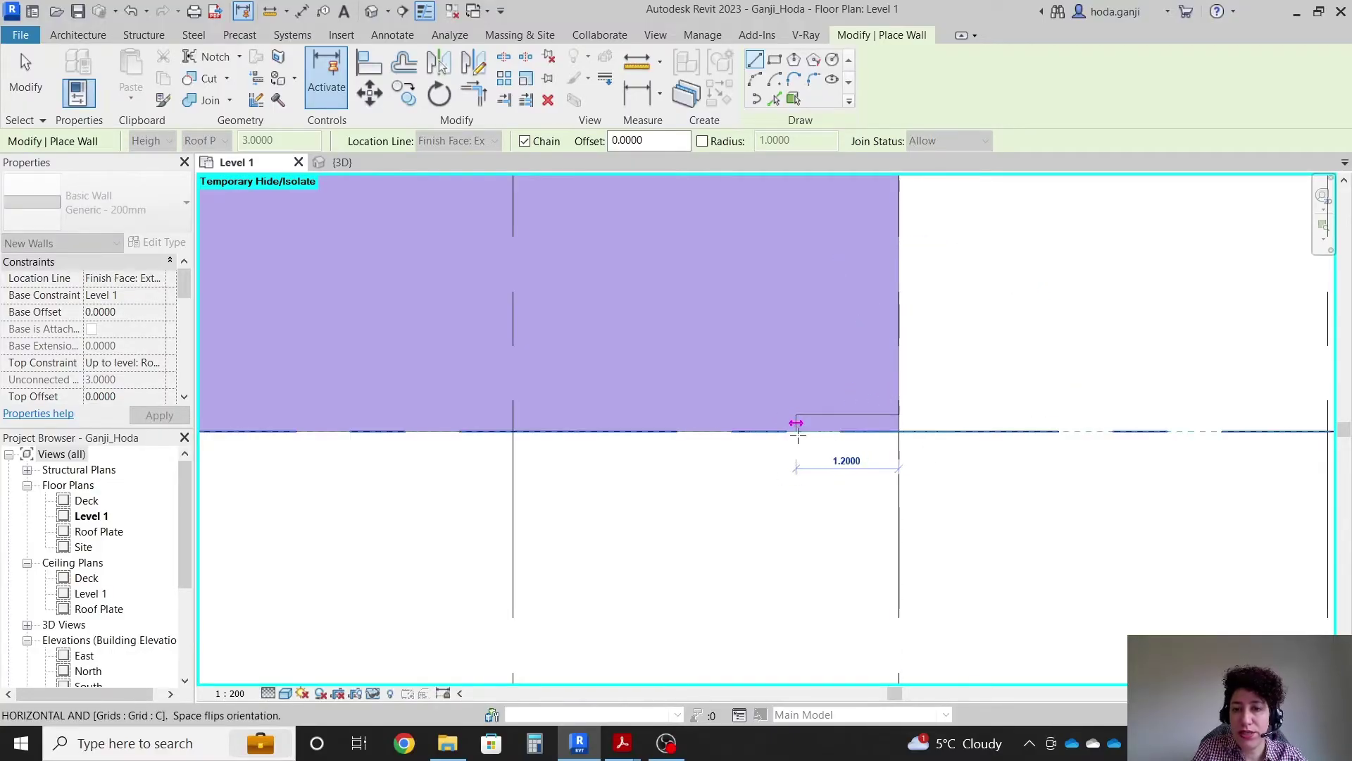
pyautogui.click(811, 431)
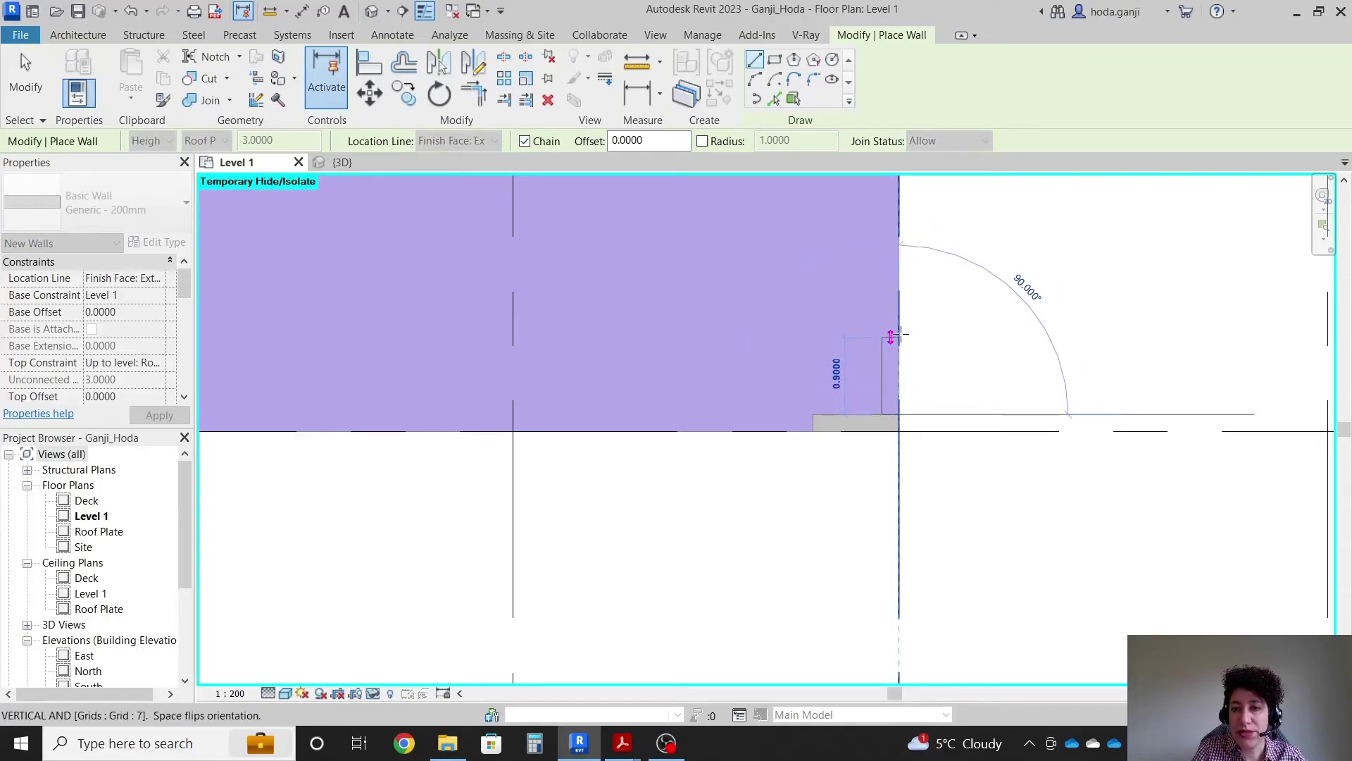
pyautogui.click(900, 329)
pyautogui.press('Escape')
# Draw a wall about 1 m long north along grid 3 from the mass corner at grid C
pyautogui.scroll(-5, 984, 365)
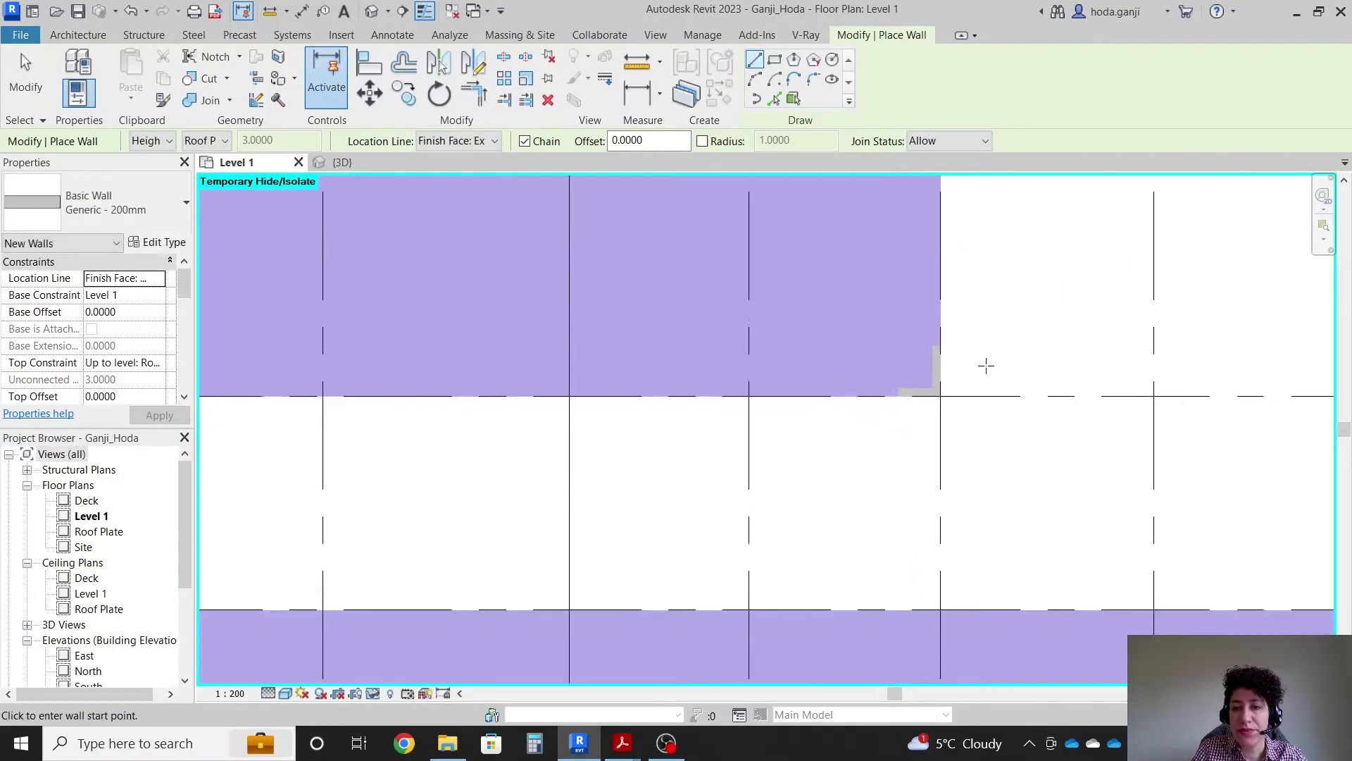
pyautogui.scroll(2, 476, 342)
pyautogui.scroll(2, 549, 398)
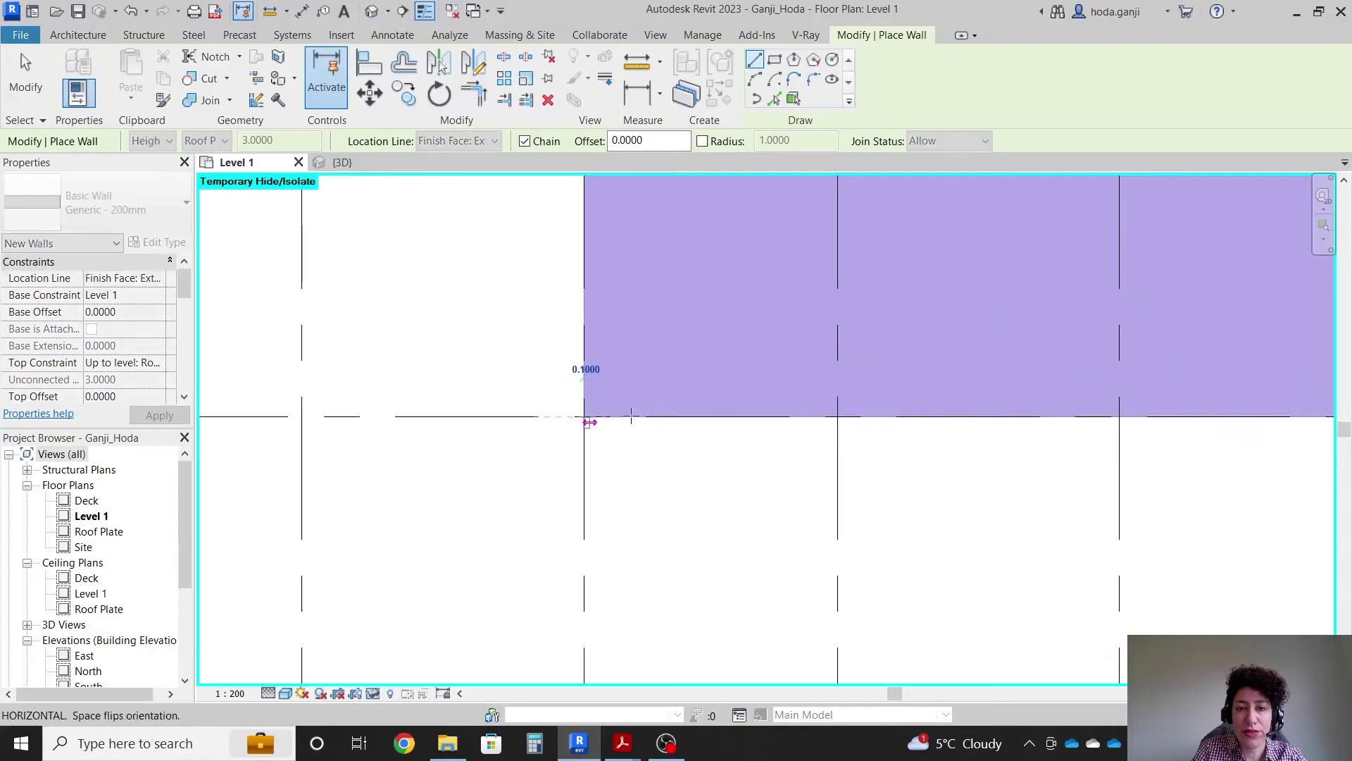
pyautogui.click(586, 420)
pyautogui.scroll(3, 529, 345)
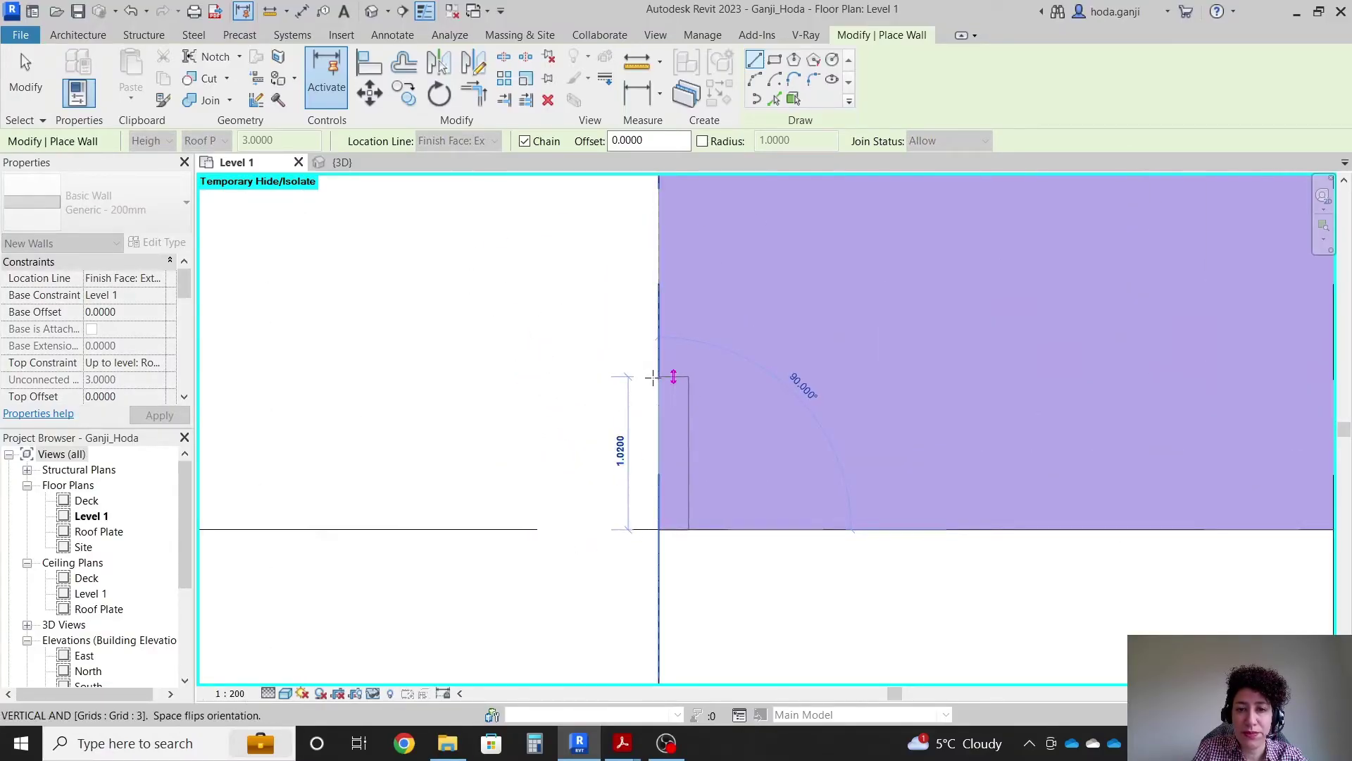
pyautogui.click(653, 377)
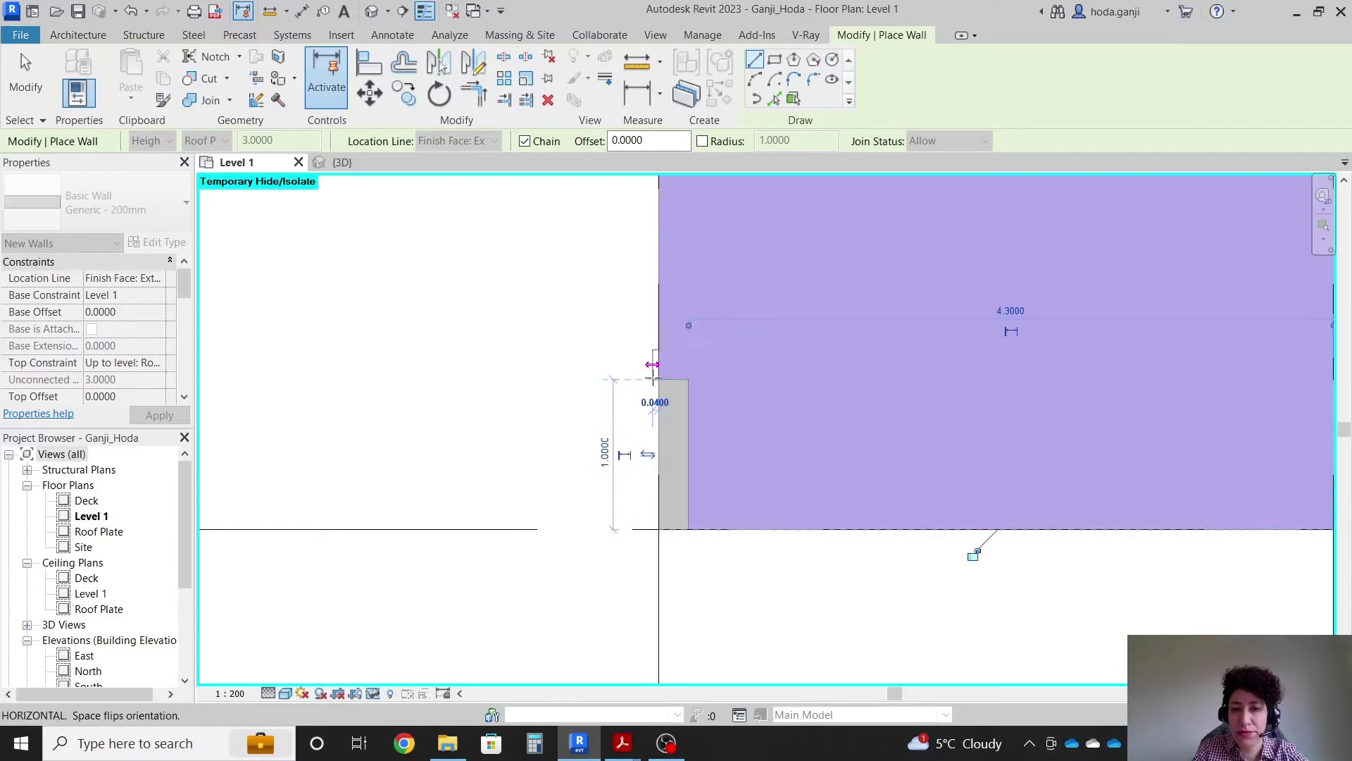
pyautogui.press('Escape')
# Draw a 1 m wall east along grid C from the inner face of the grid 3 wall
pyautogui.click(689, 521)
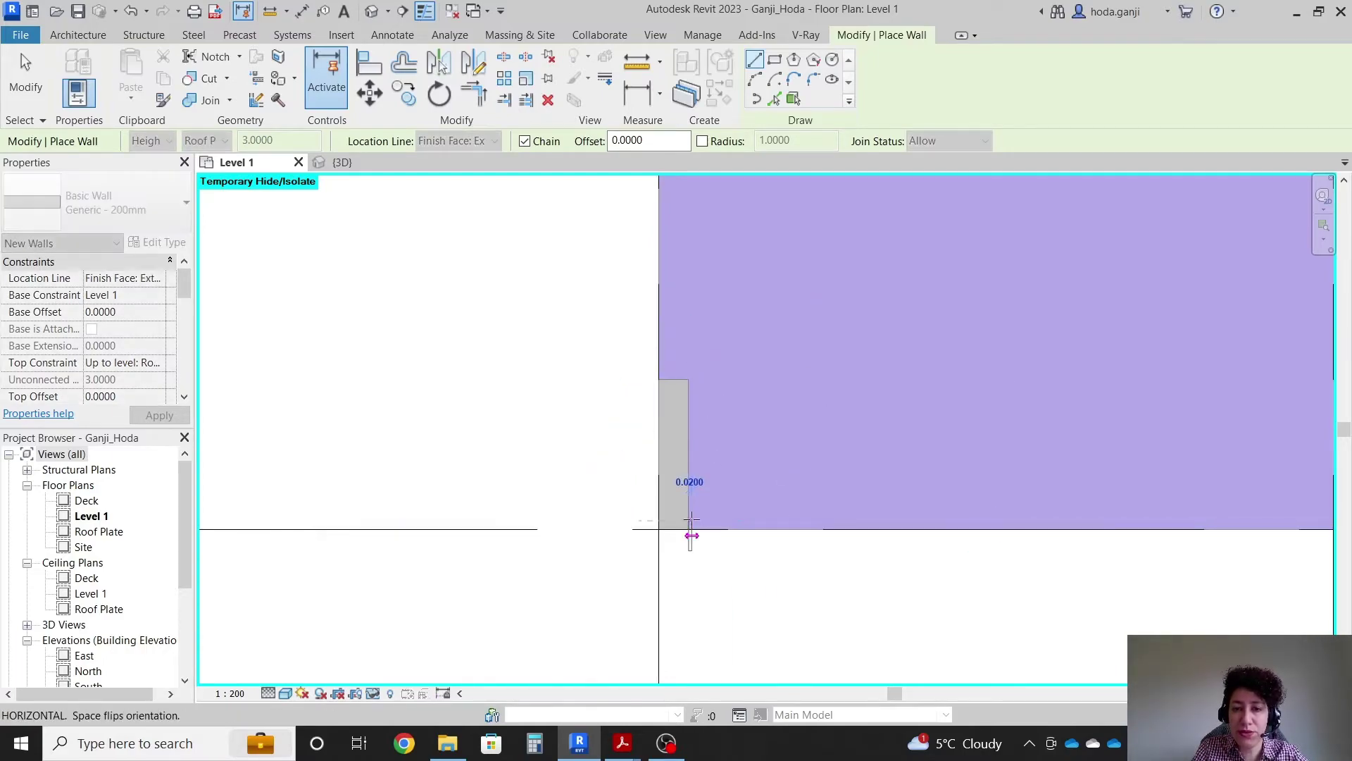
pyautogui.press('Escape')
pyautogui.click(689, 528)
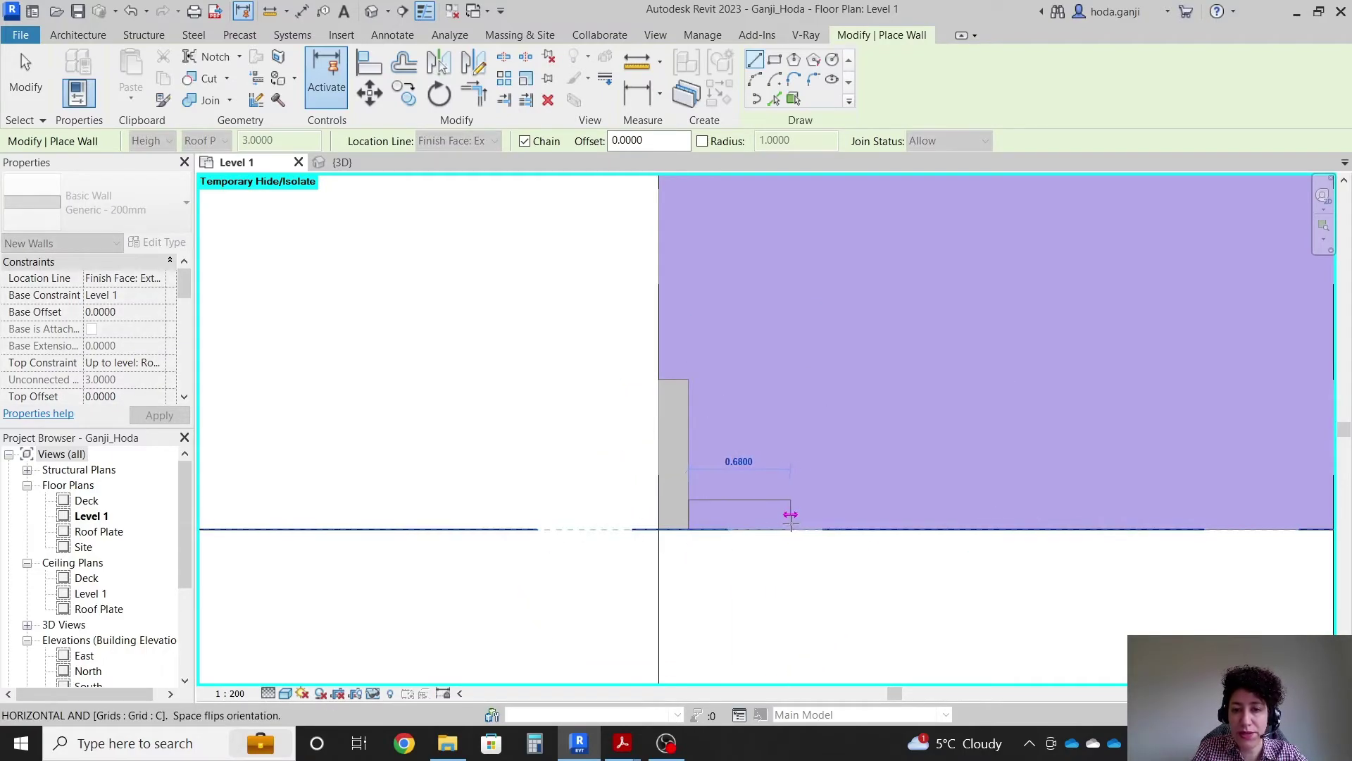
pyautogui.write('1')
pyautogui.press('Return')
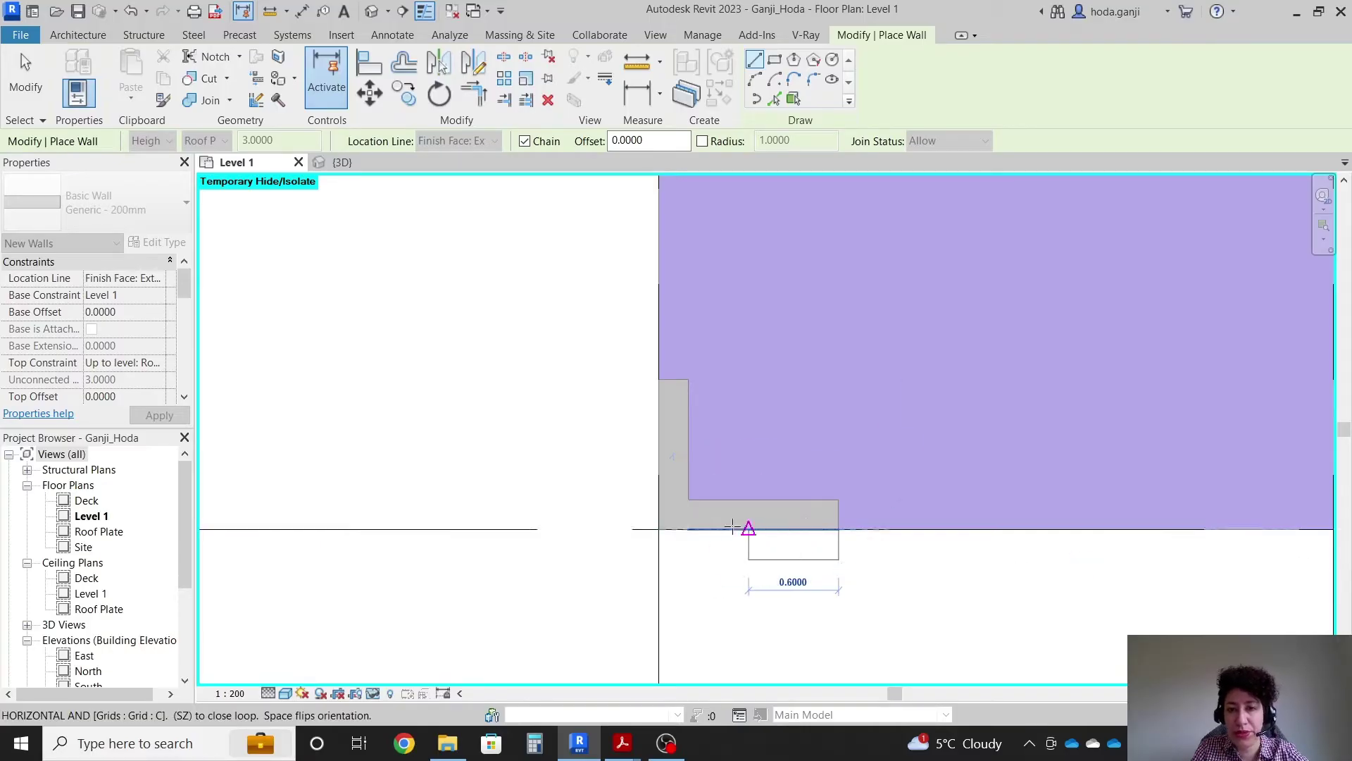
pyautogui.scroll(-5, 692, 526)
pyautogui.press('Escape')
# Draw a 1 m wall east along grid B from the mass corner at grid 3
pyautogui.scroll(4, 674, 250)
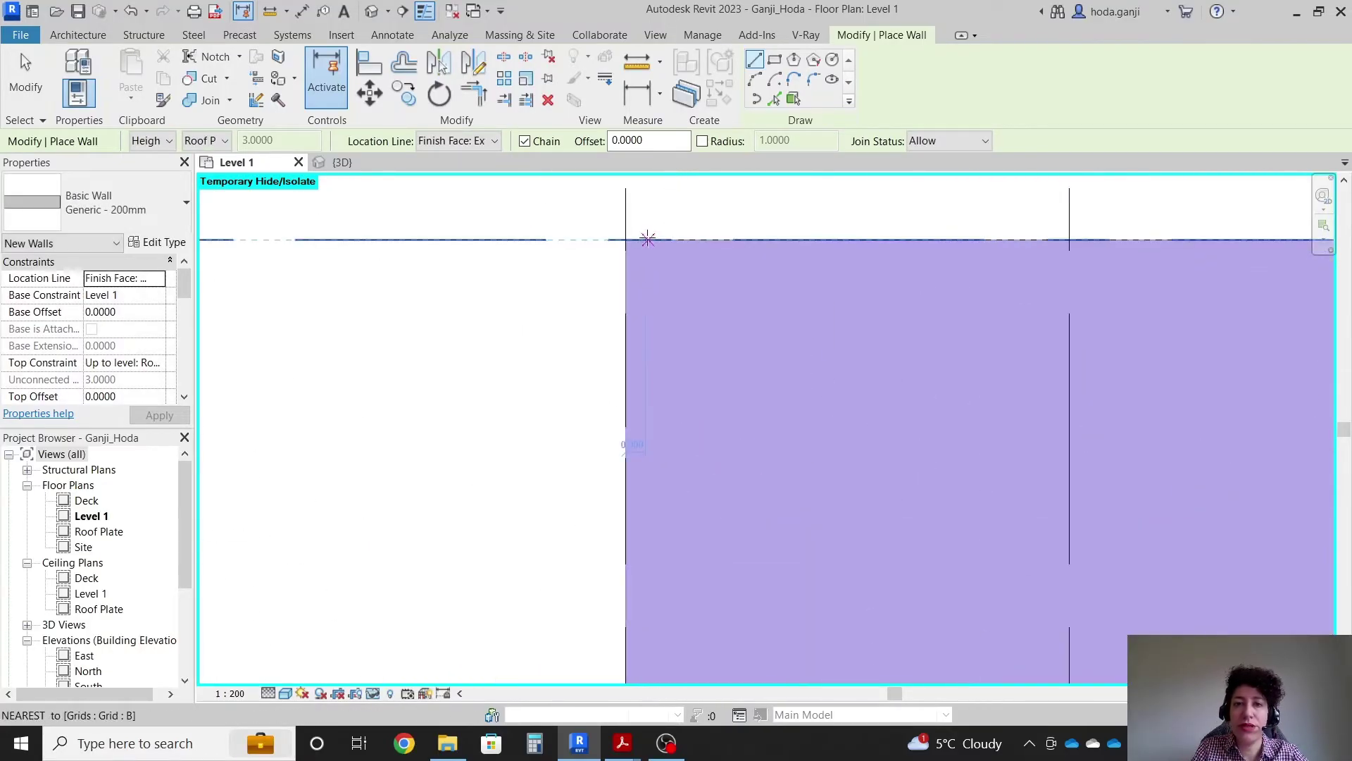
pyautogui.click(622, 239)
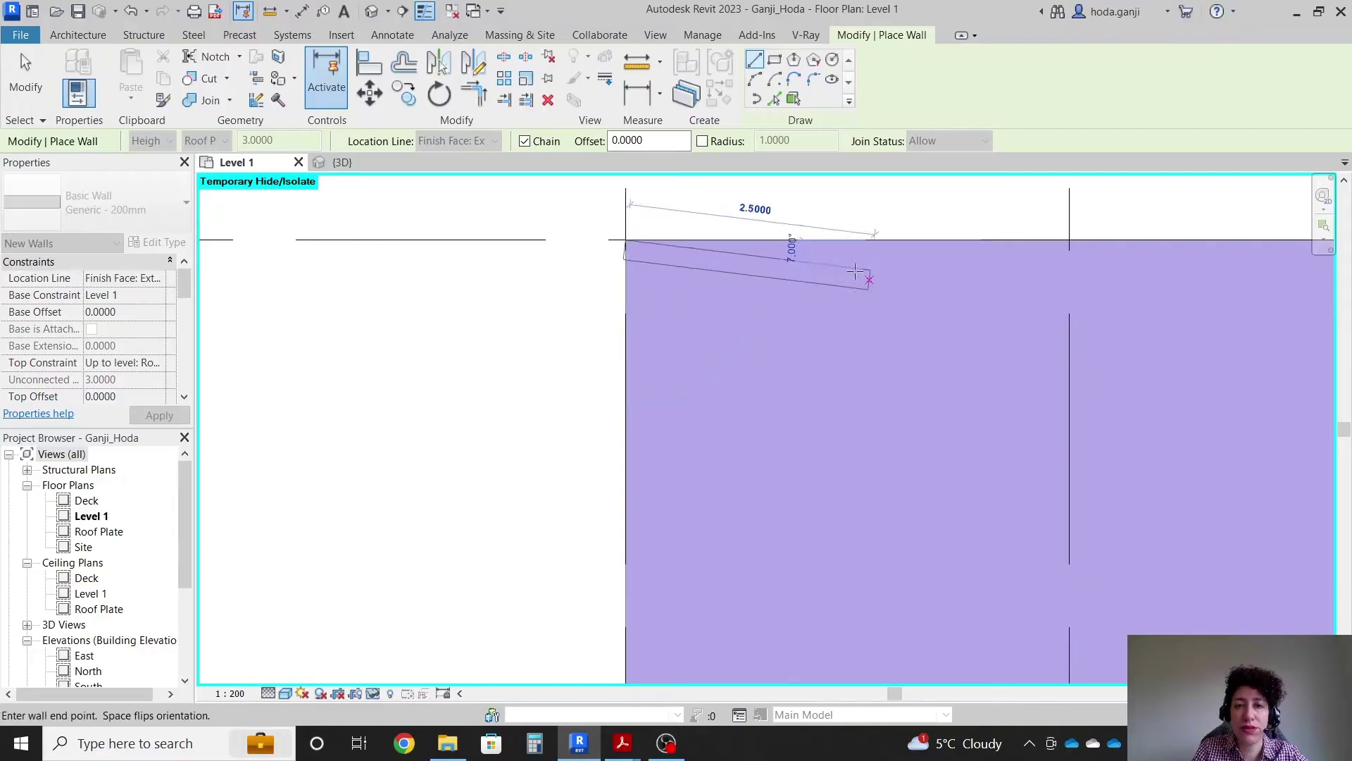
pyautogui.write('1')
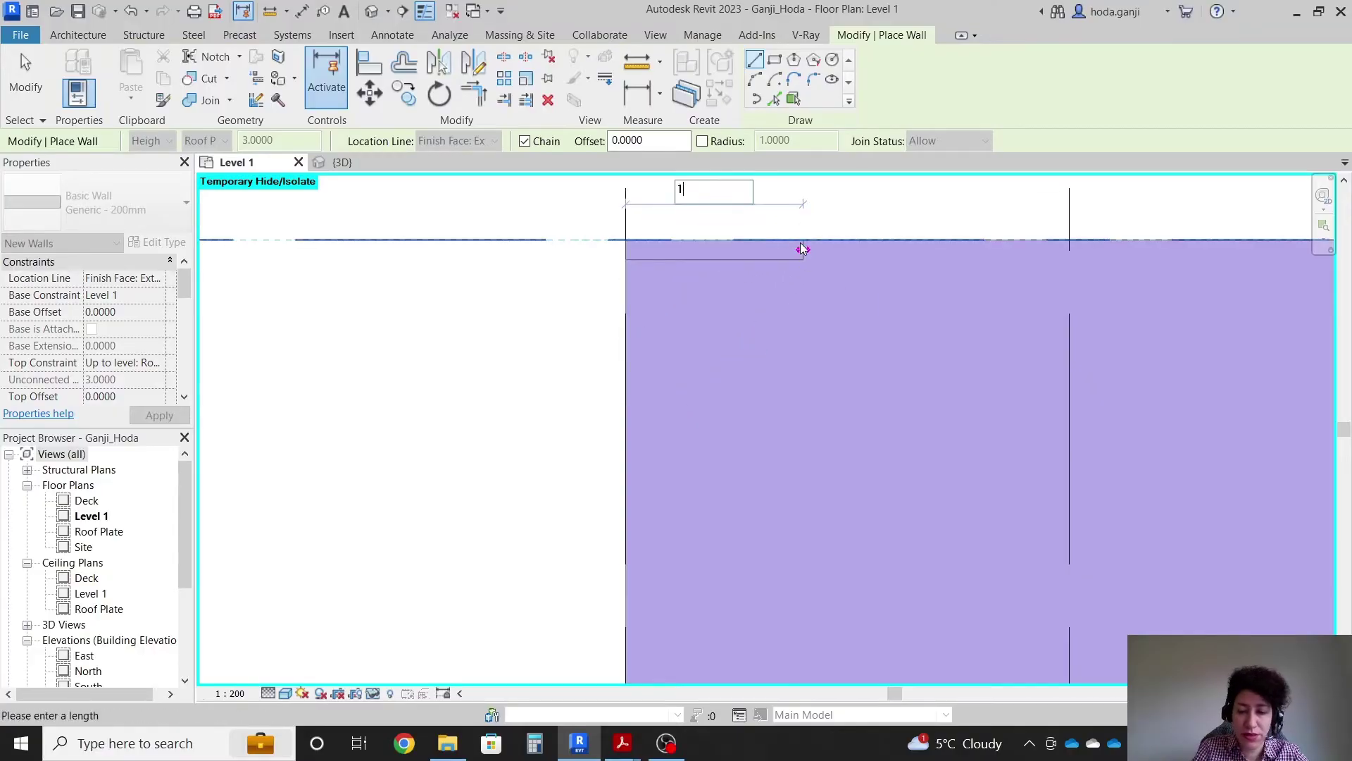
pyautogui.press('Return')
pyautogui.press('Escape')
# Draw a 1 m wall south along grid 3 from the inner face of the grid B wall, inside the mass
pyautogui.click(626, 259)
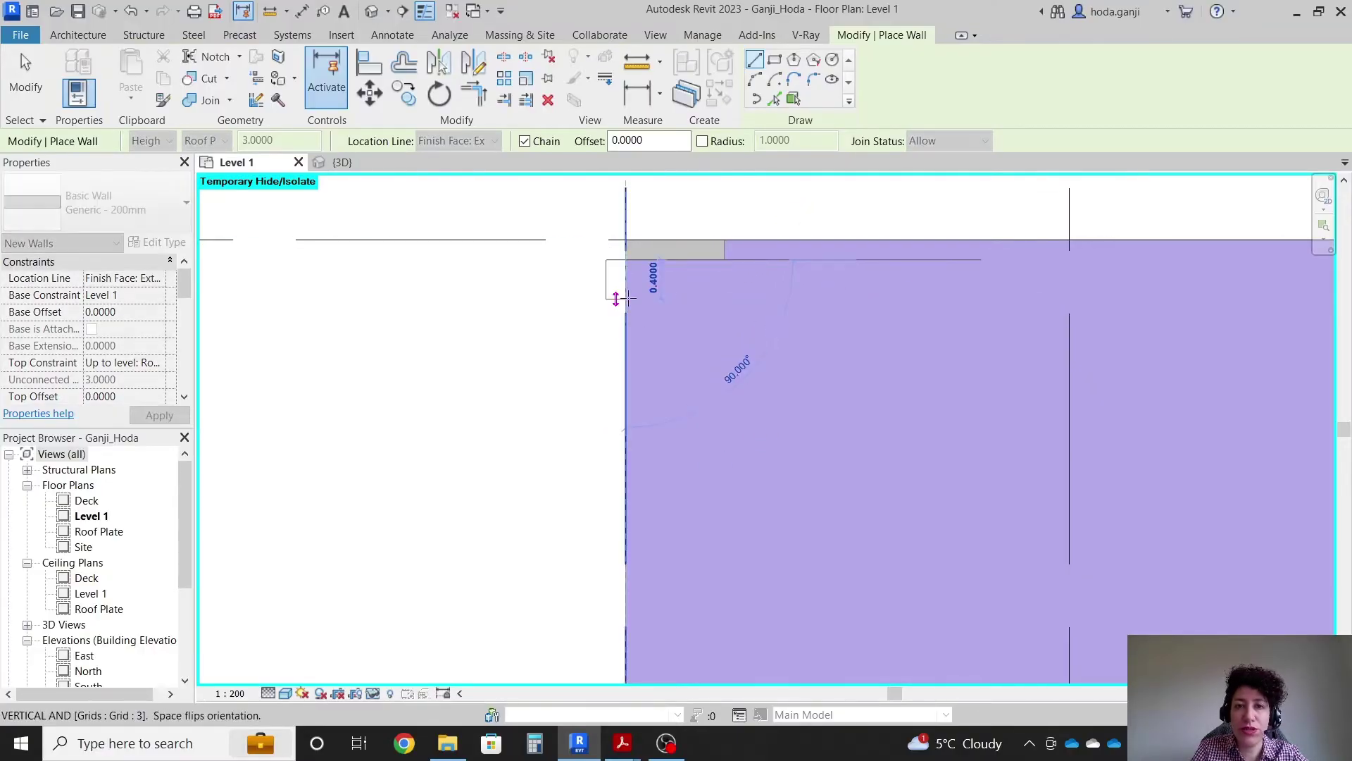
pyautogui.write('1')
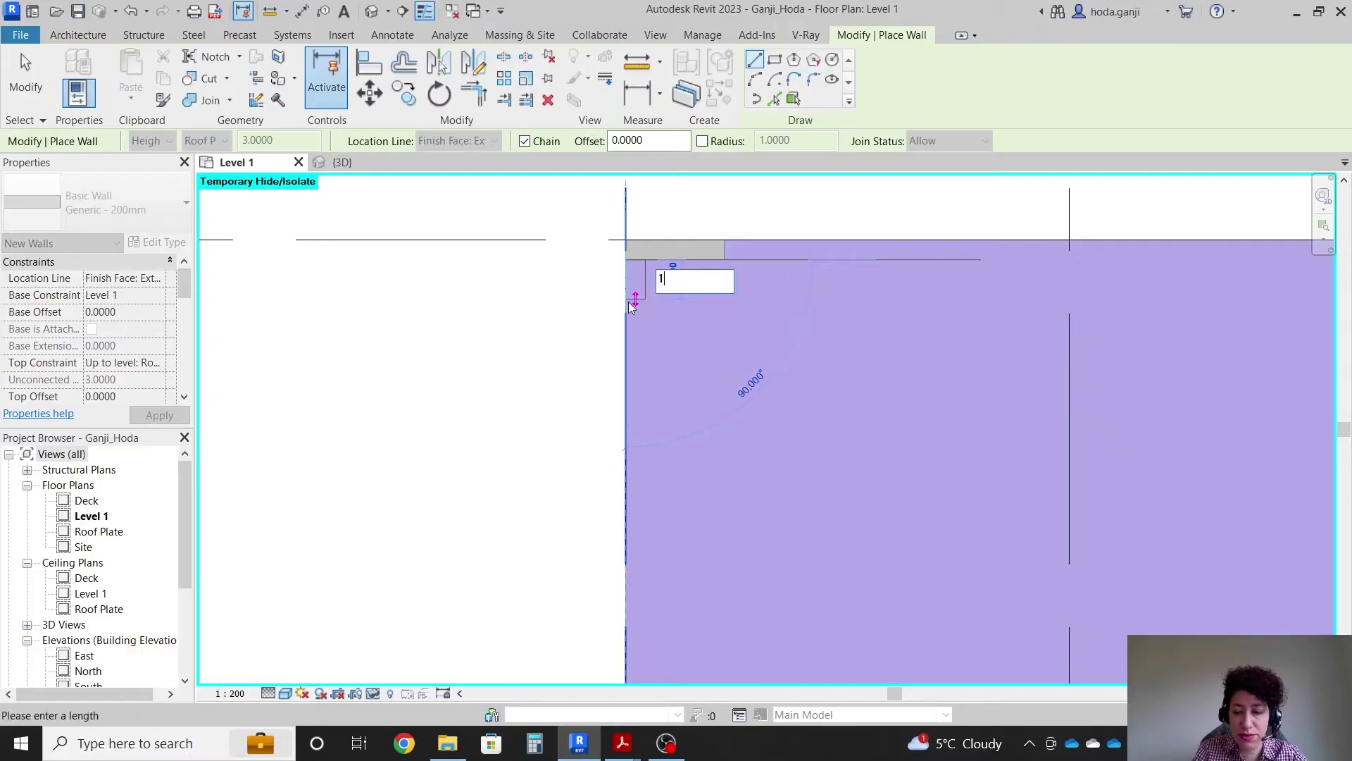
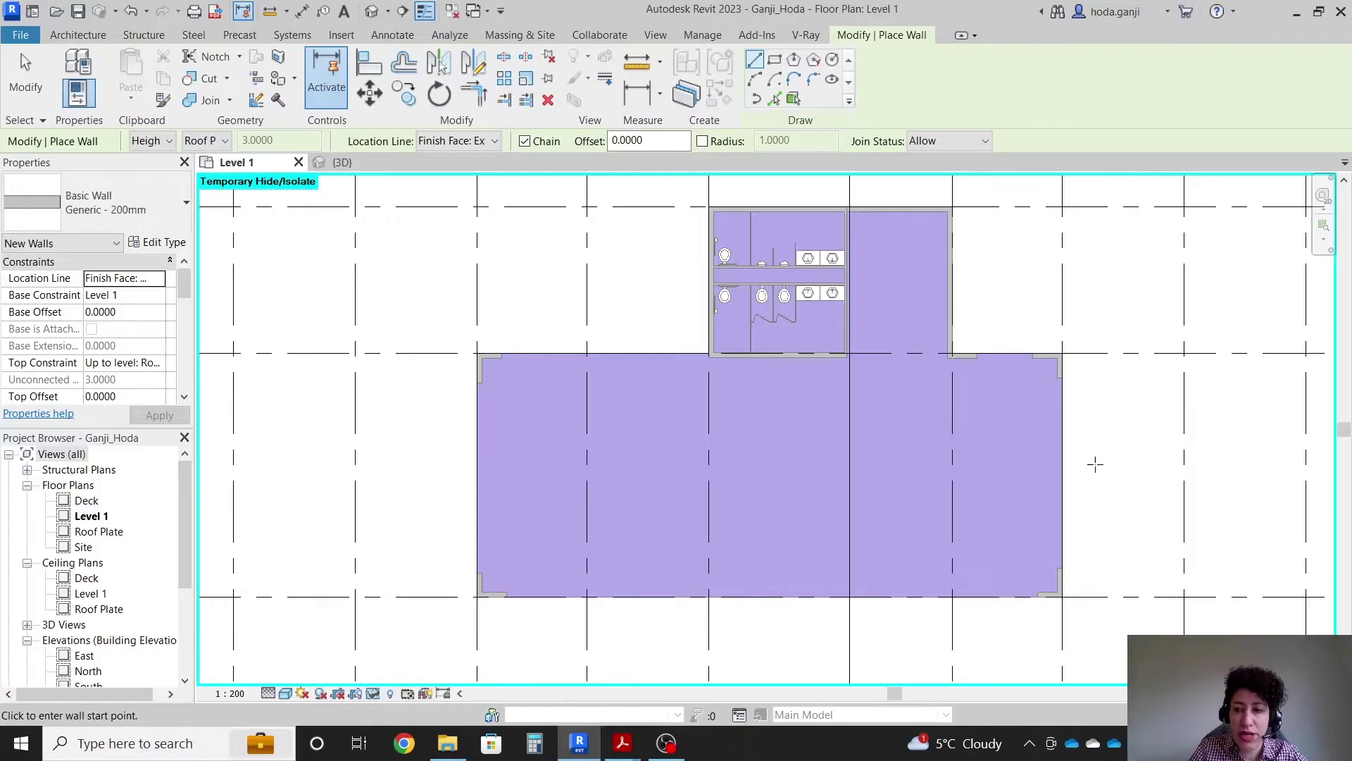
pyautogui.scroll(1, 1095, 464)
# Start a new Level 1 wall using the Storefront curtain wall type
pyautogui.press('Escape')
pyautogui.press('Escape')
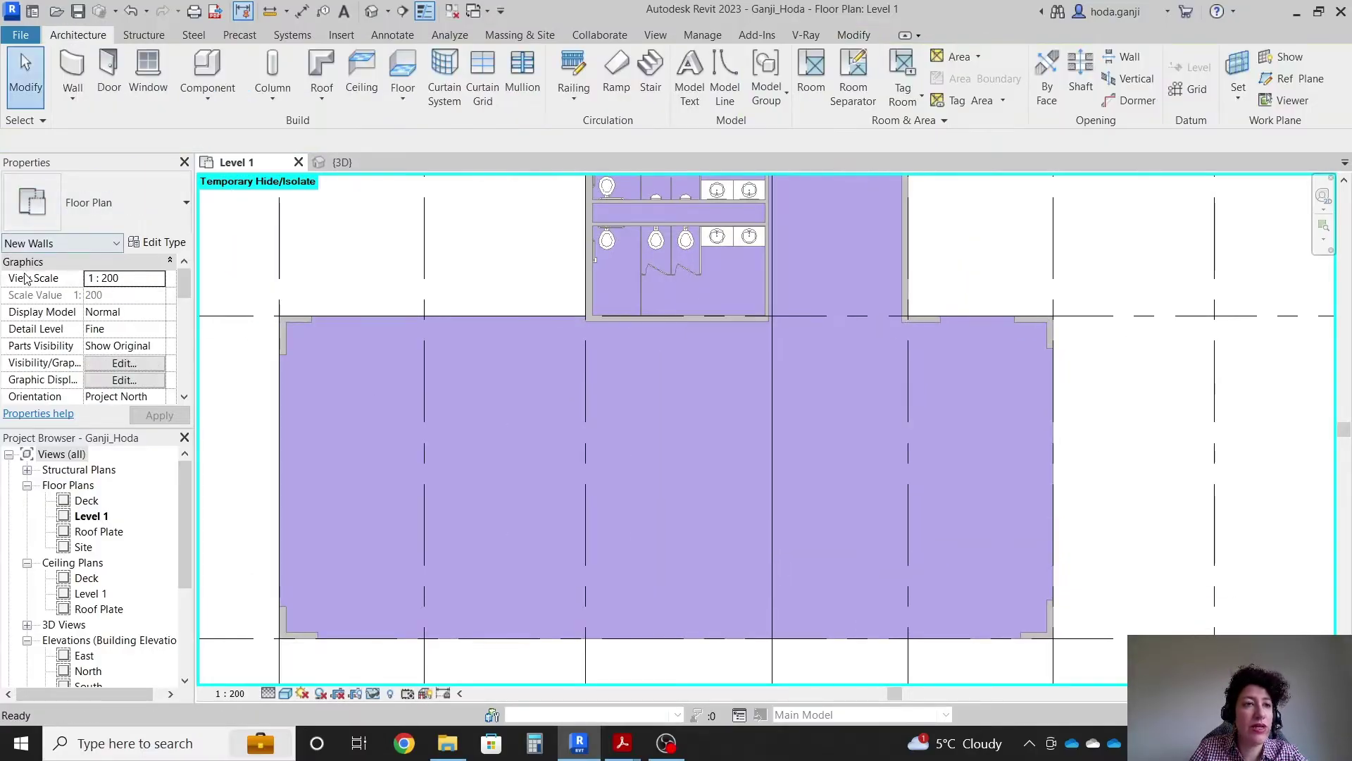
pyautogui.press('w')
pyautogui.press('a')
pyautogui.click(150, 205)
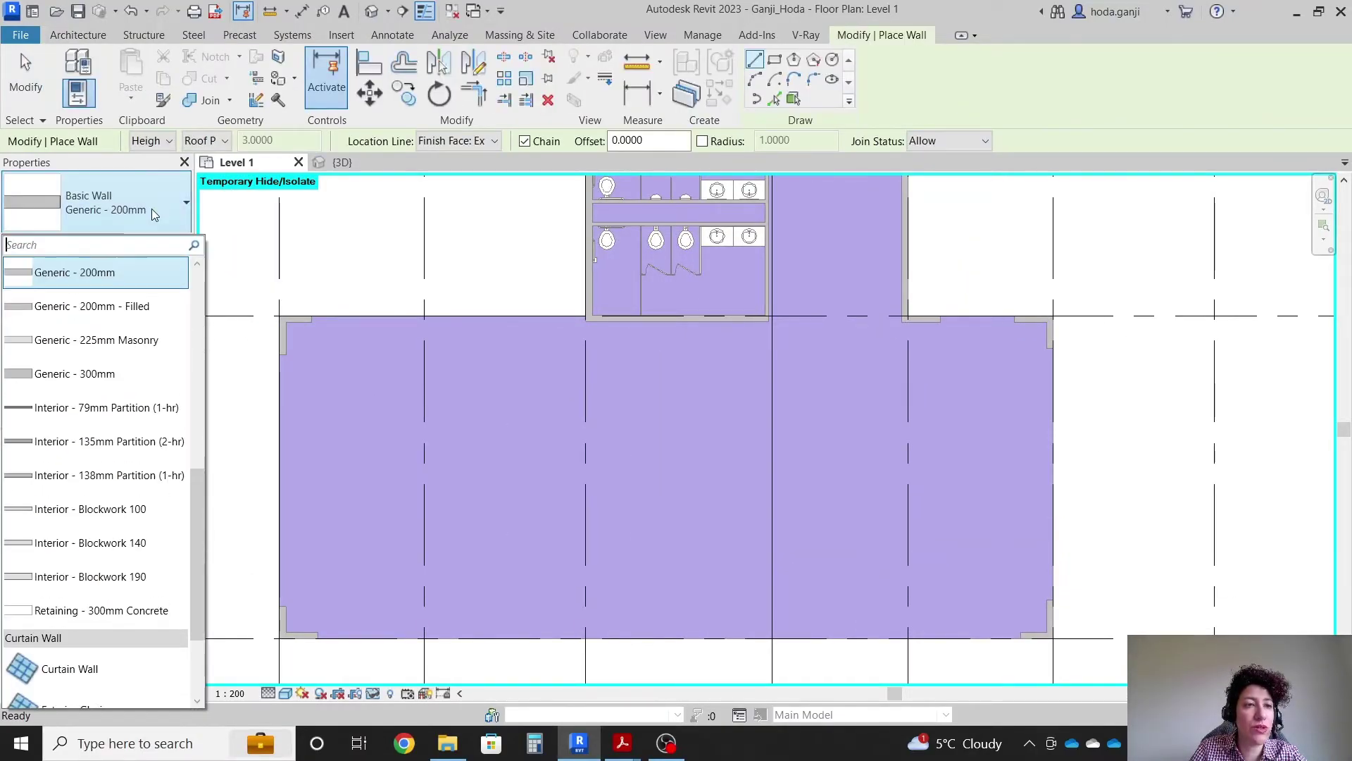
pyautogui.scroll(-5, 152, 499)
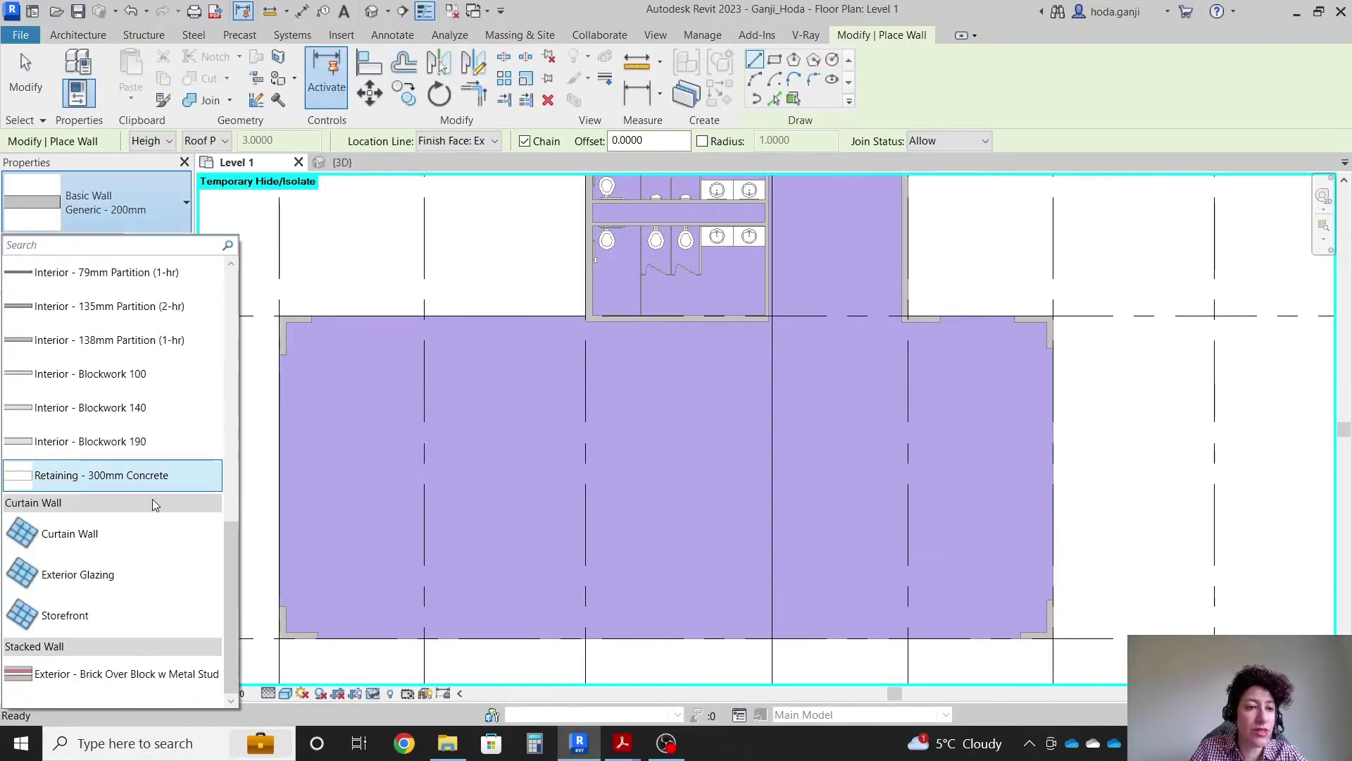
pyautogui.click(127, 612)
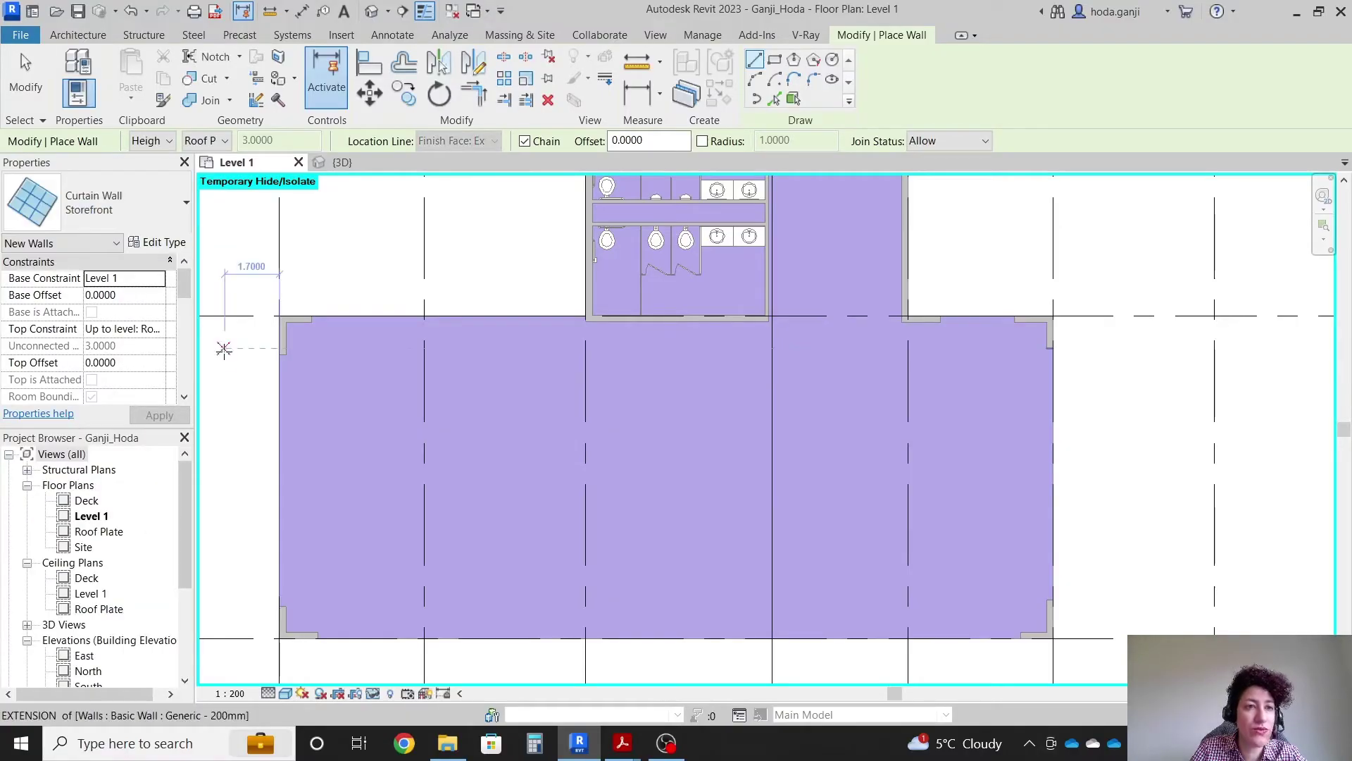
pyautogui.click(159, 329)
pyautogui.click(159, 329)
# Draw the Storefront wall along grid B from the end of the grid 3 corner return to the washroom wall
pyautogui.scroll(6, 275, 320)
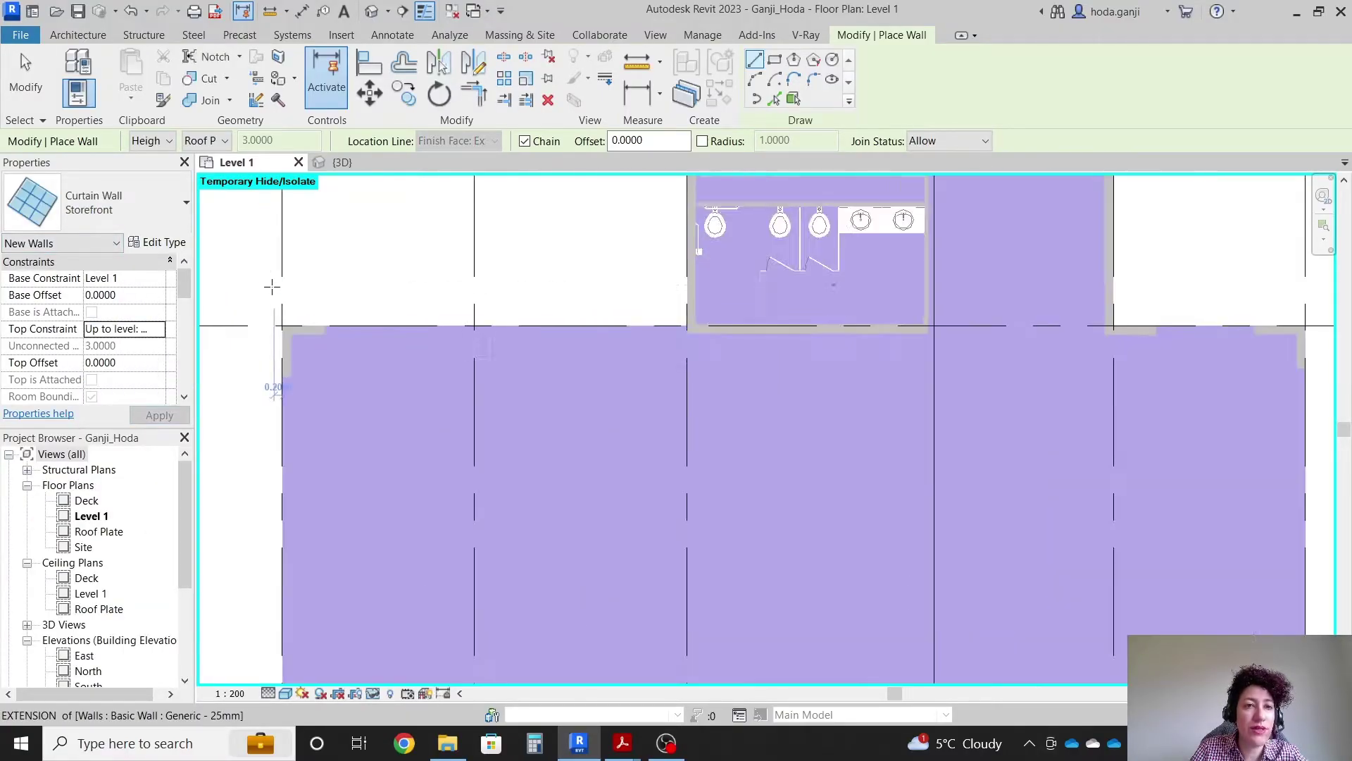
pyautogui.click(312, 324)
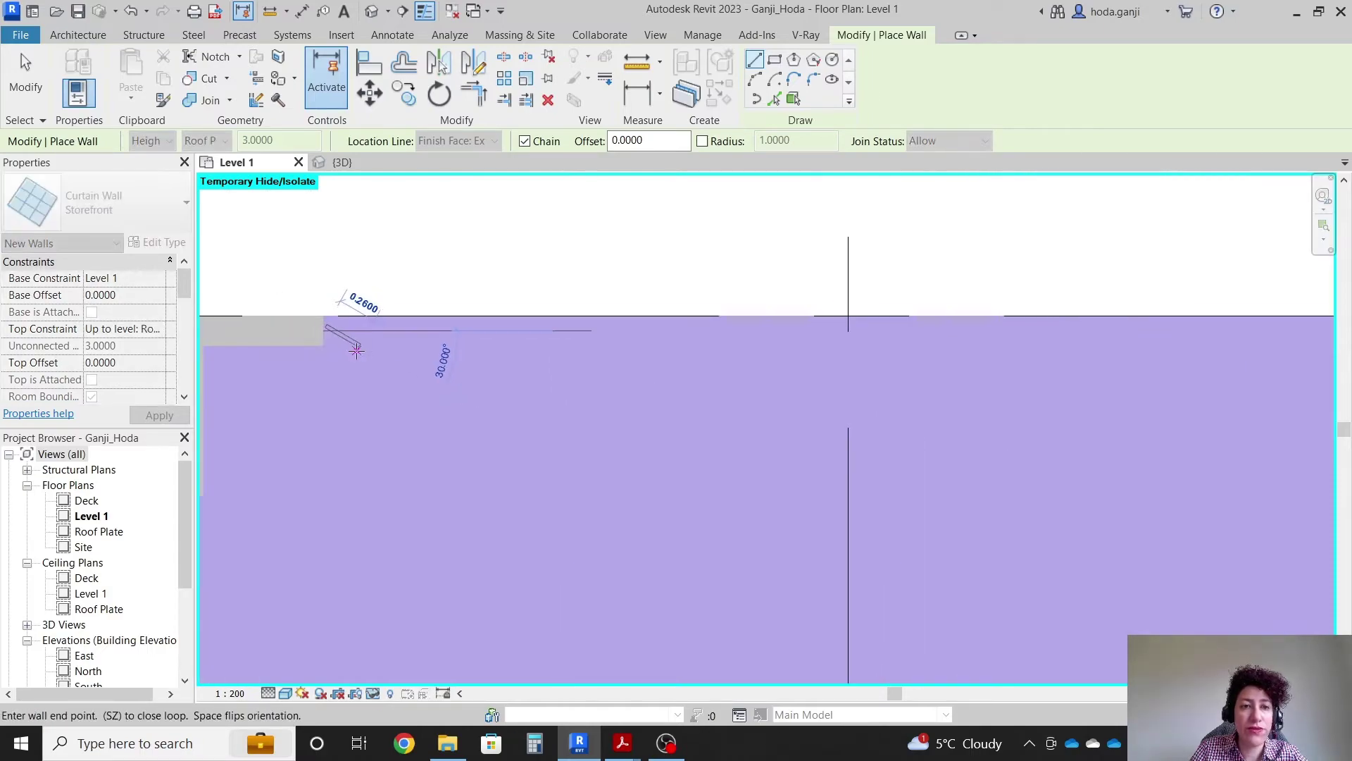
pyautogui.scroll(-3, 483, 332)
pyautogui.scroll(4, 1174, 314)
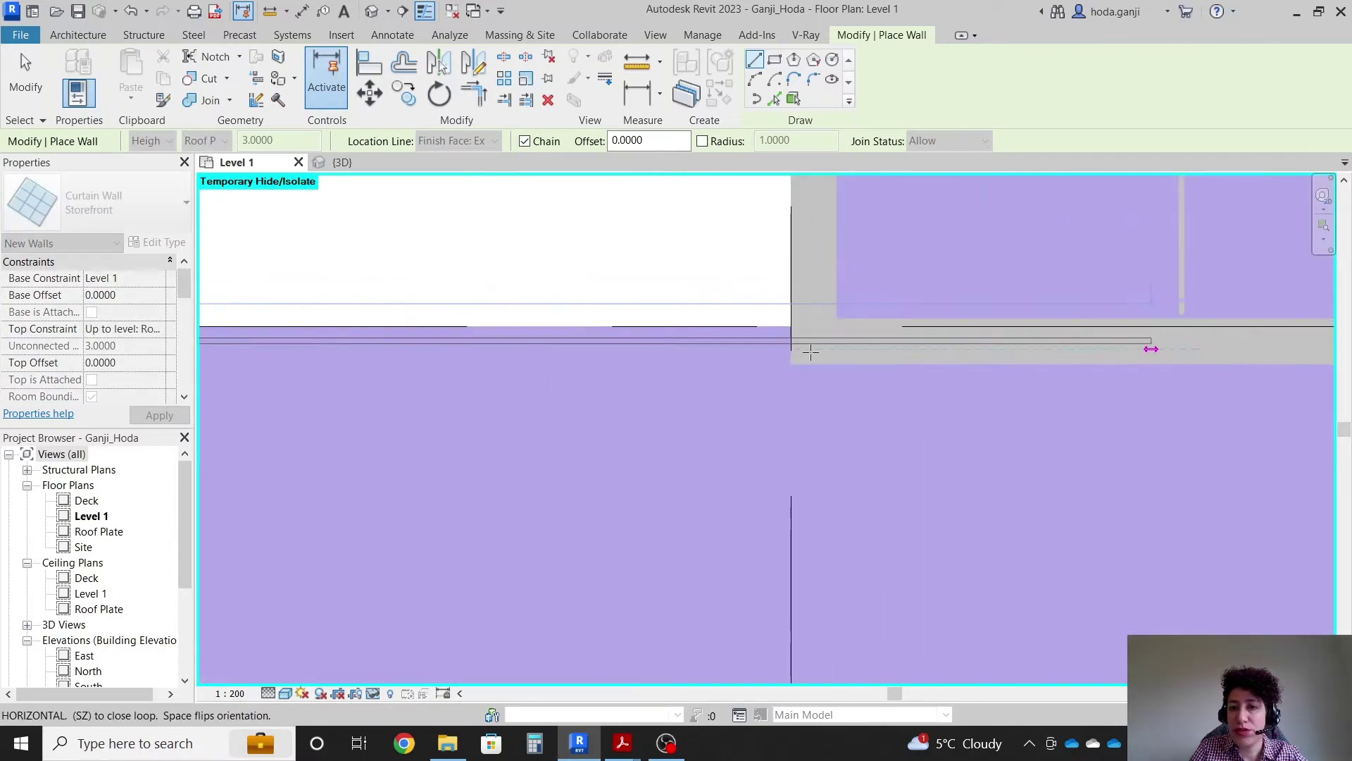
pyautogui.click(735, 353)
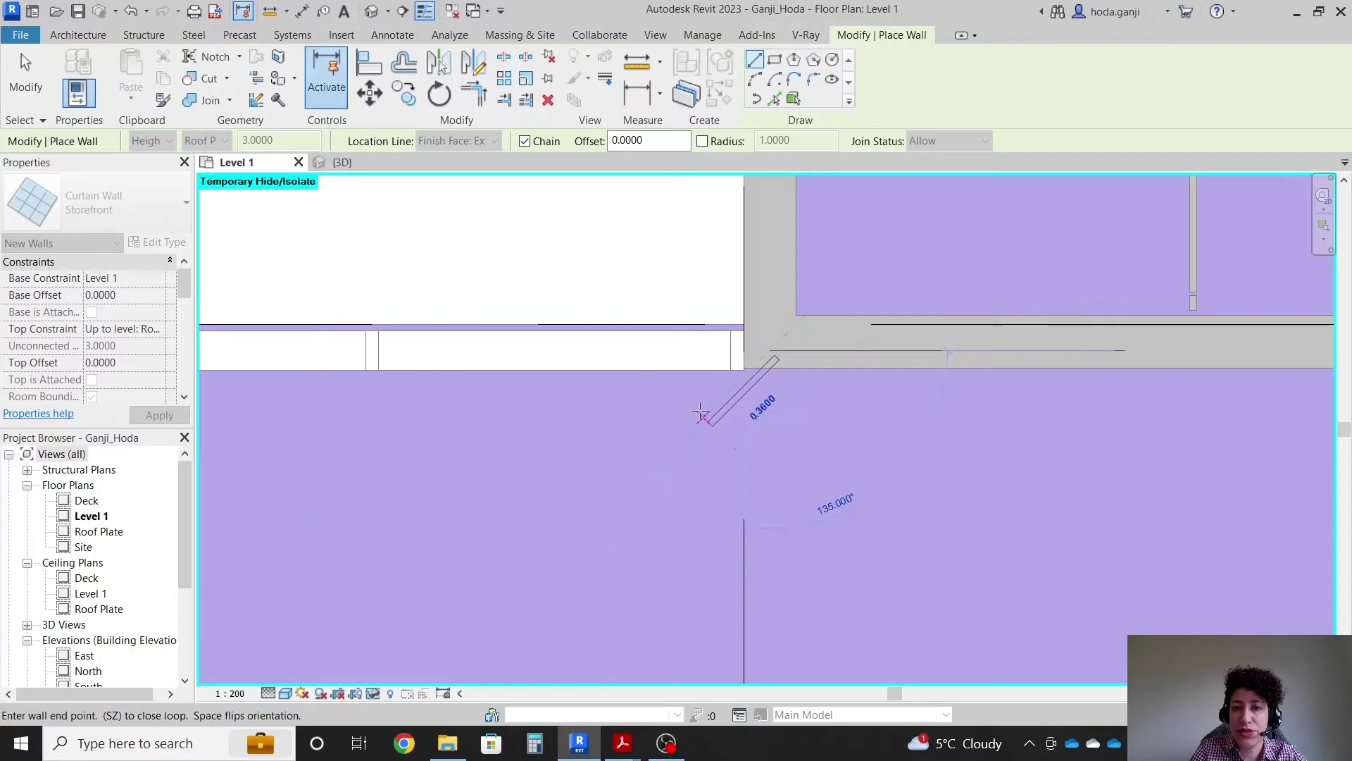
pyautogui.press('Escape')
pyautogui.scroll(3, 733, 353)
pyautogui.press('Escape')
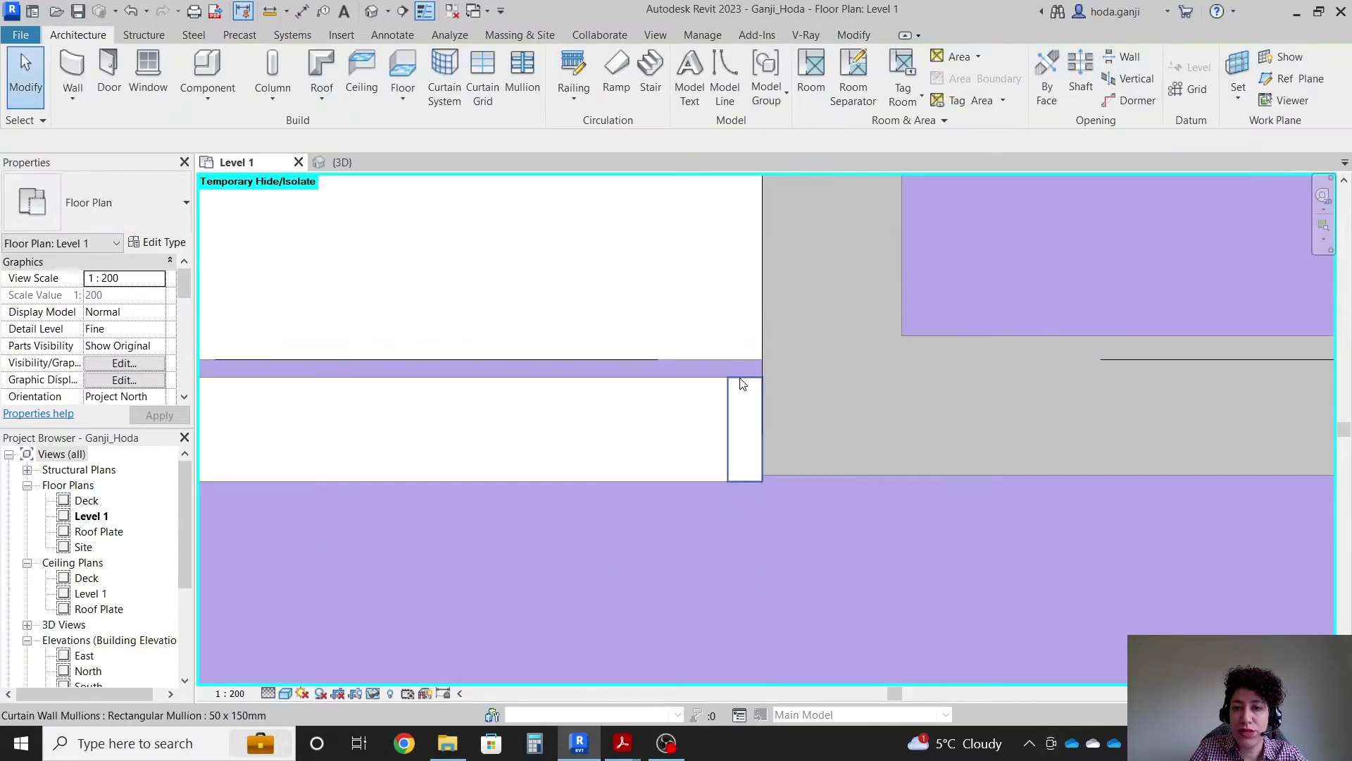
pyautogui.scroll(-4, 1064, 341)
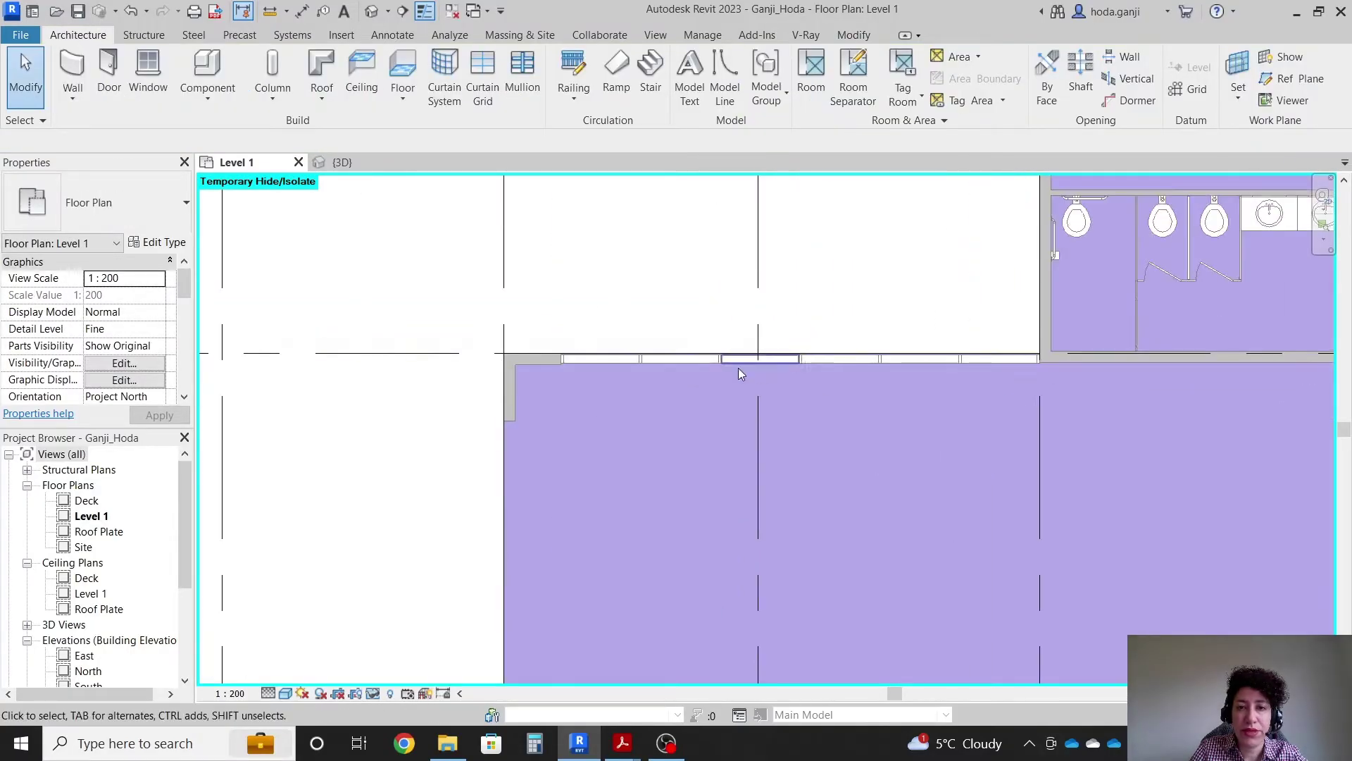
# Disallow the join at the grid B storefront's end next to the grid 3 corner return
pyautogui.scroll(3, 557, 362)
pyautogui.scroll(2, 556, 365)
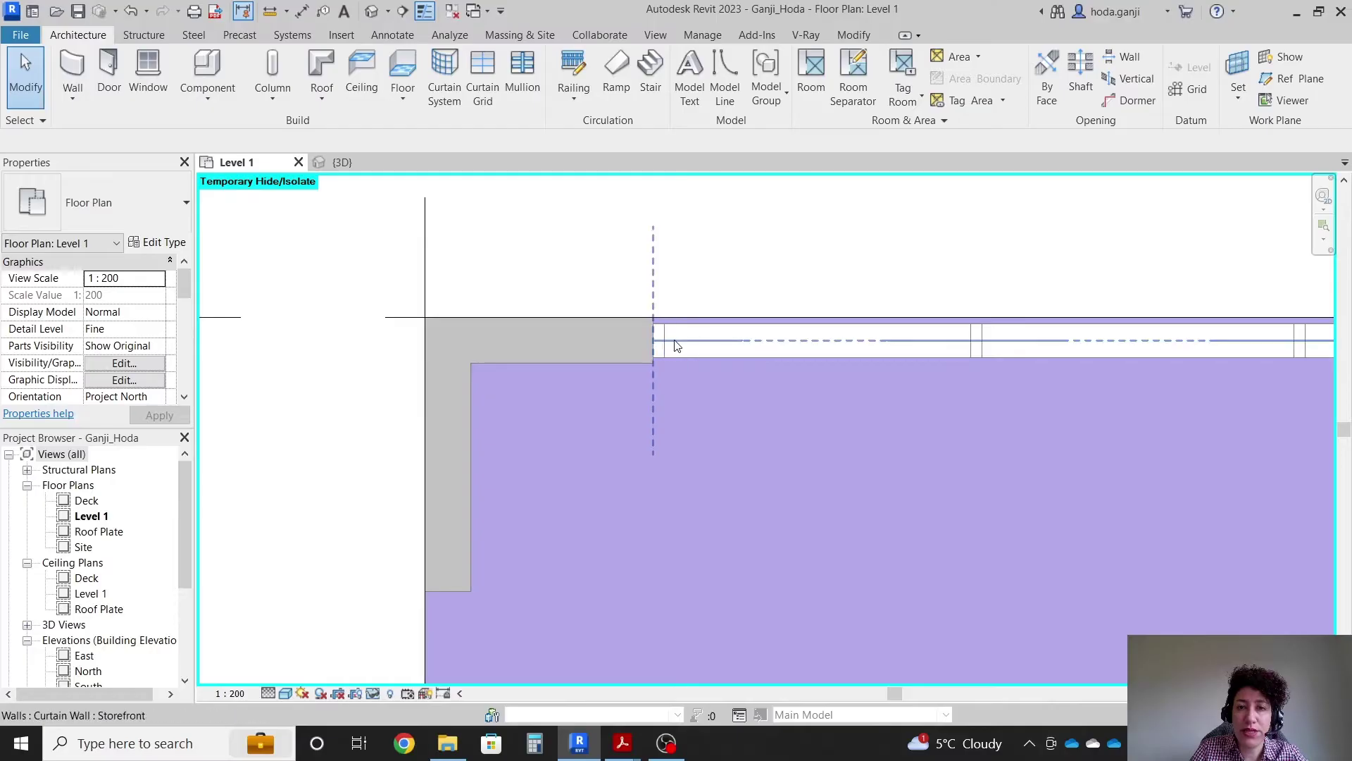
pyautogui.click(676, 345)
pyautogui.scroll(4, 655, 317)
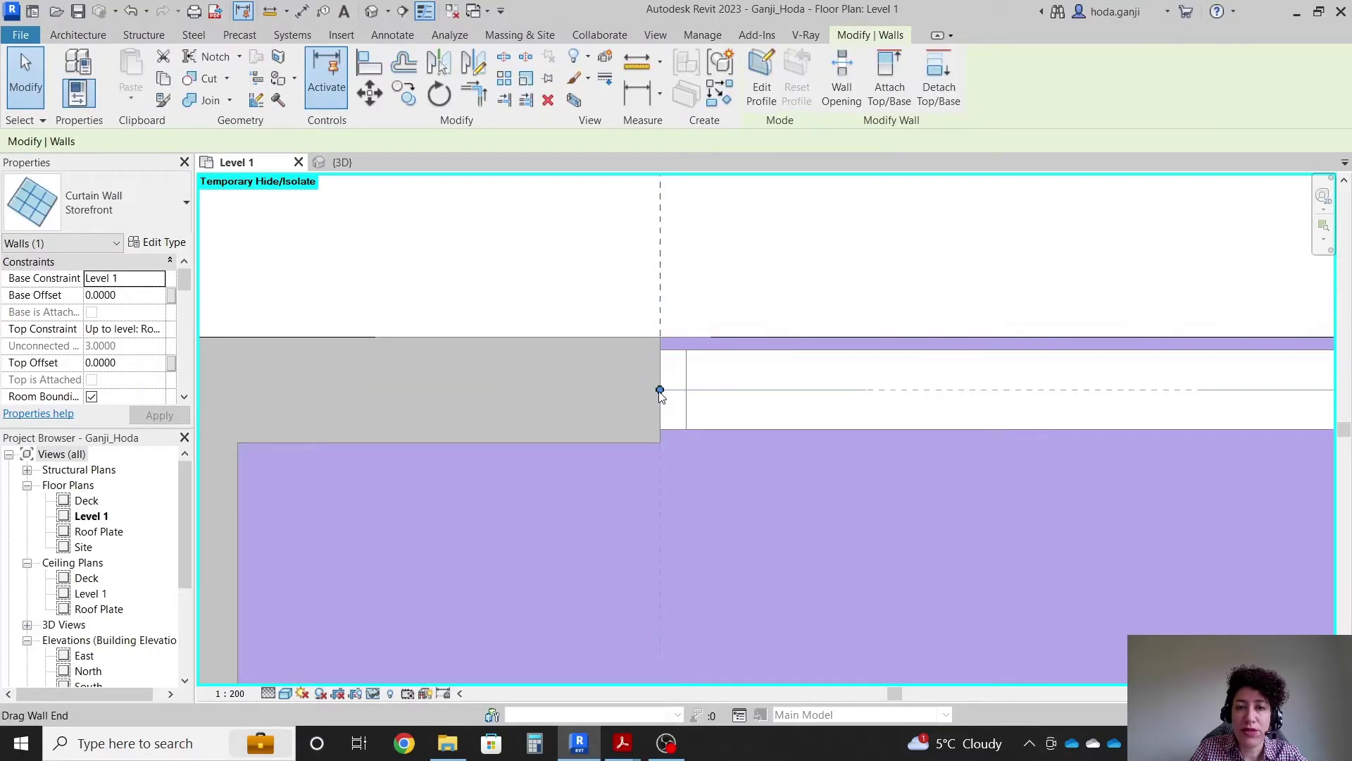
pyautogui.rightClick(659, 393)
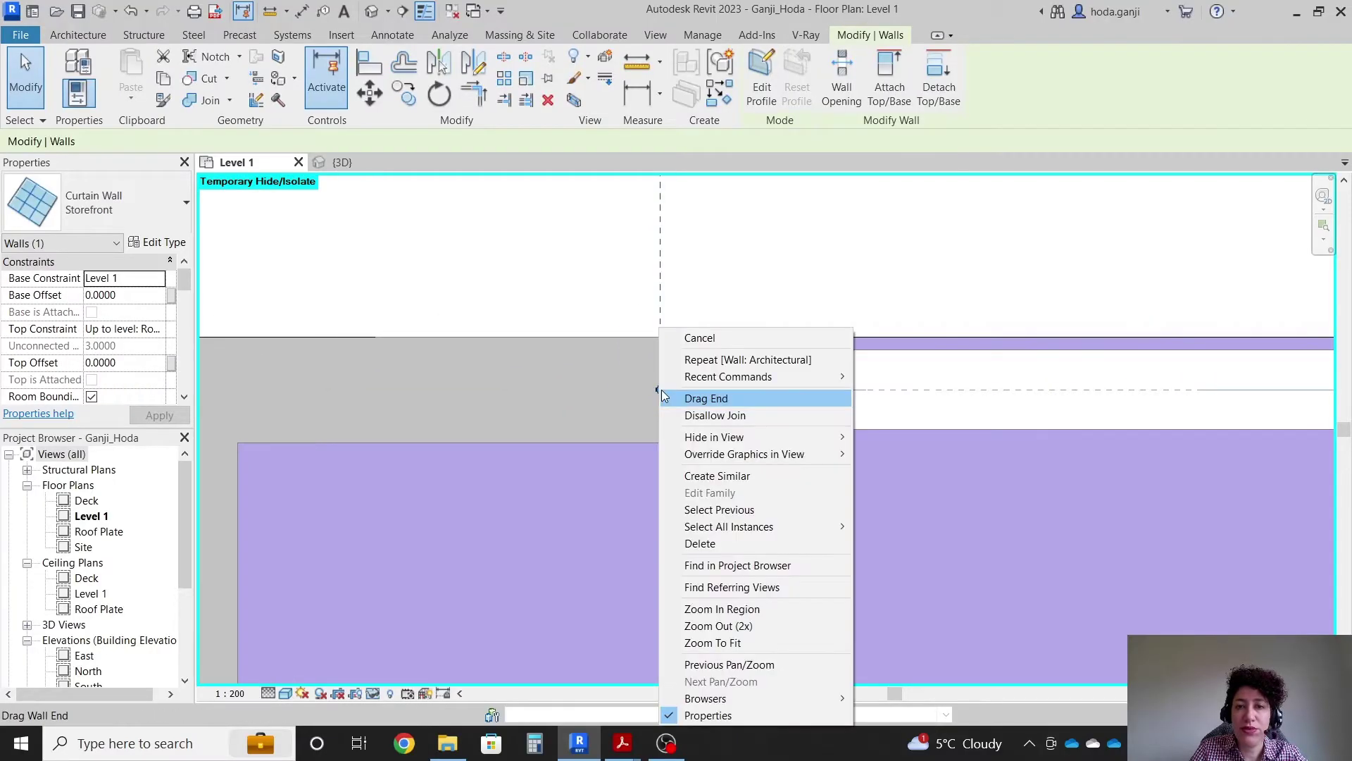
pyautogui.click(744, 415)
# Move the grid B storefront outward so its outer face is flush with the corner return's outer face
pyautogui.scroll(-2, 569, 370)
pyautogui.scroll(-3, 567, 365)
pyautogui.scroll(7, 582, 365)
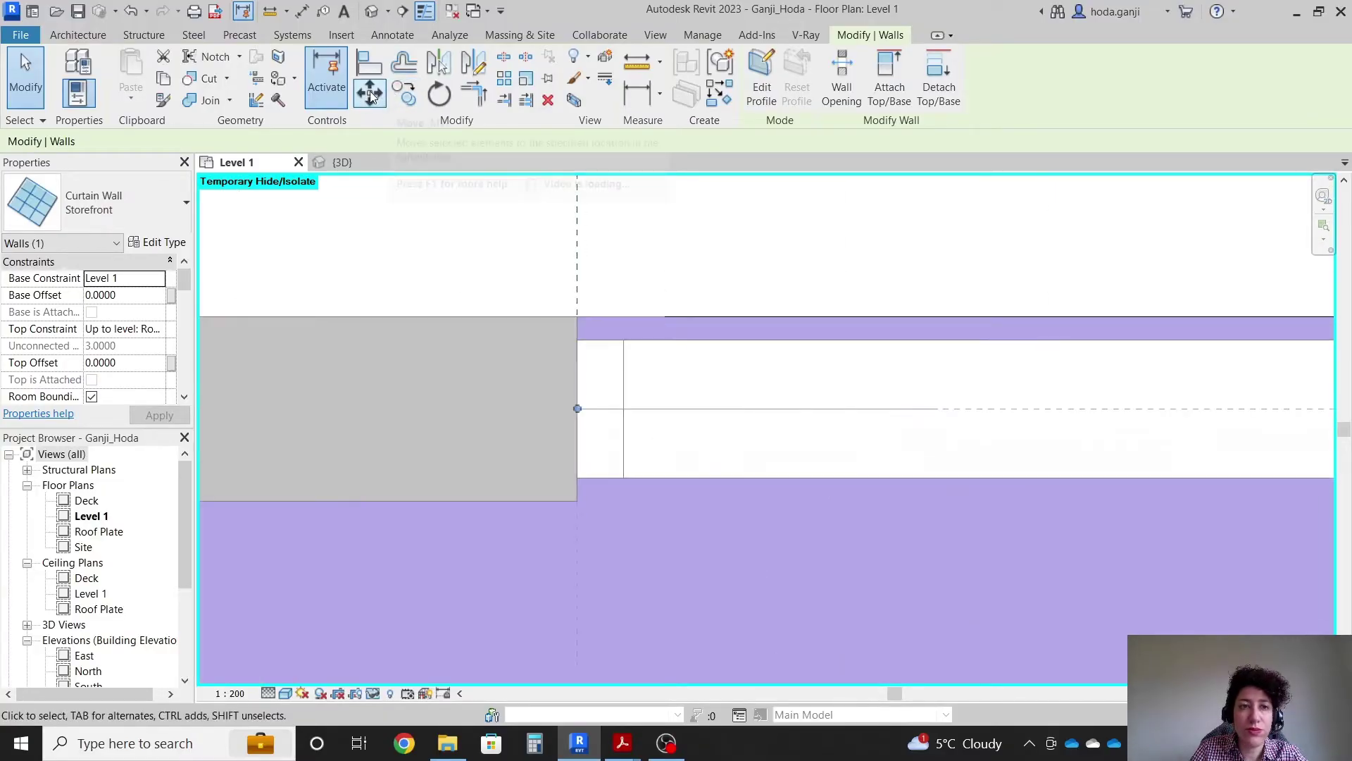
pyautogui.click(370, 94)
pyautogui.click(580, 338)
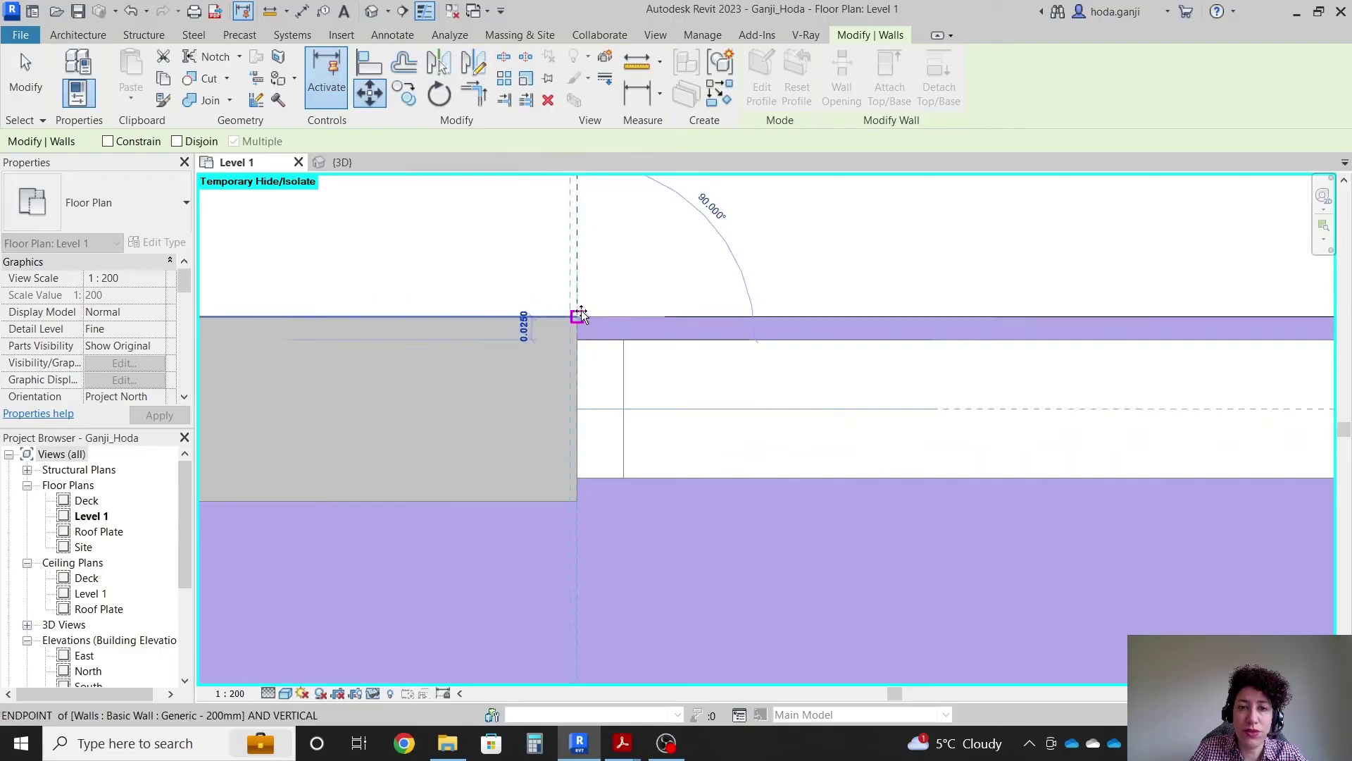
pyautogui.click(578, 316)
pyautogui.scroll(-3, 507, 381)
pyautogui.scroll(-4, 508, 378)
pyautogui.scroll(6, 1078, 371)
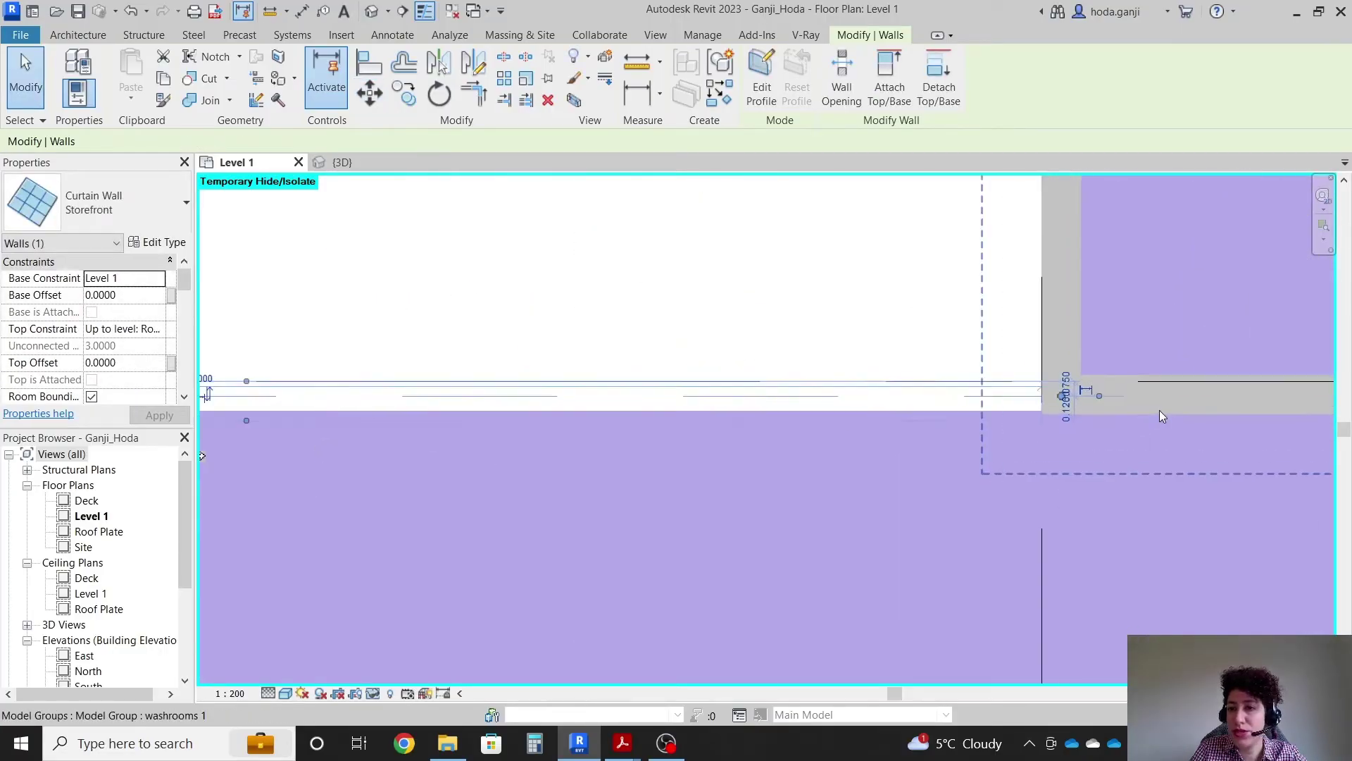
pyautogui.press('Escape')
pyautogui.scroll(-6, 902, 276)
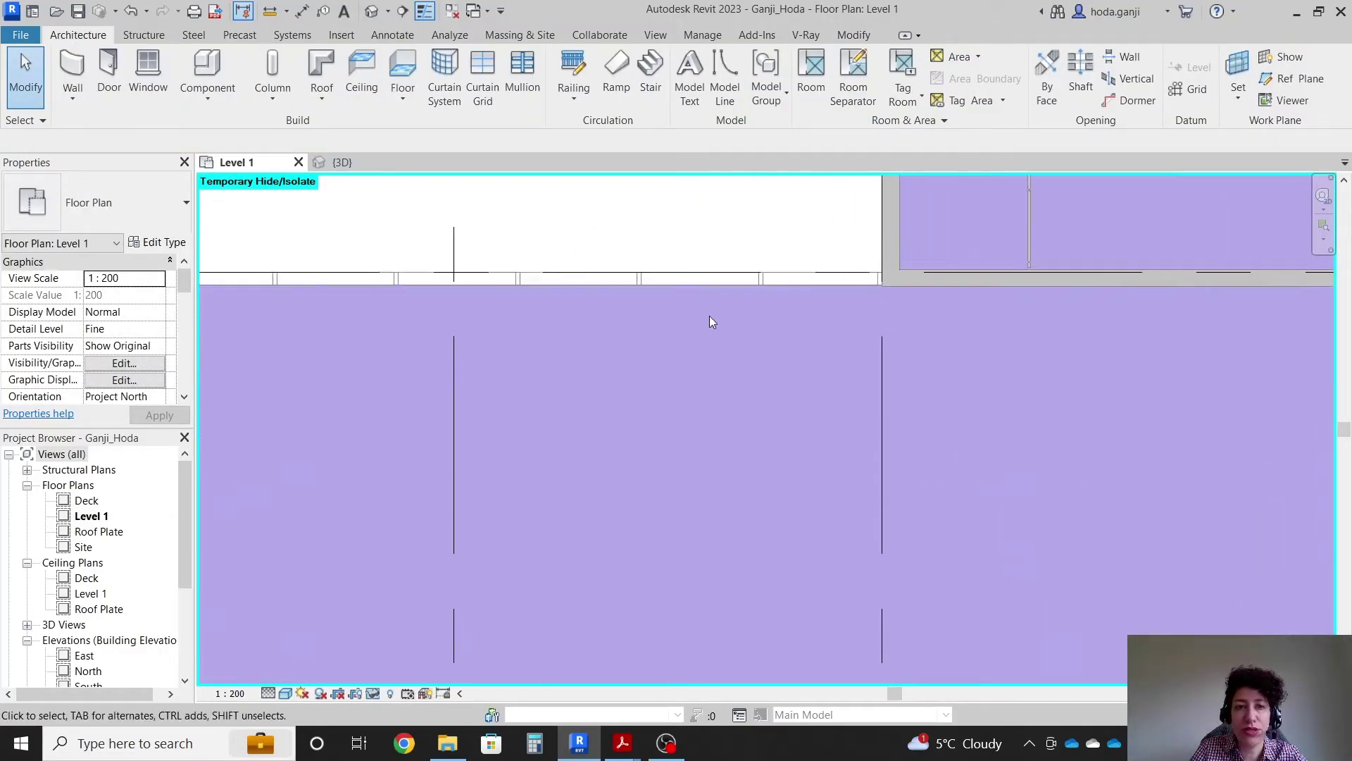
# Temporarily hide the lodge mass in the 3D view and inspect the storefront and walls against the terrain
pyautogui.scroll(4, 440, 311)
pyautogui.scroll(2, 414, 302)
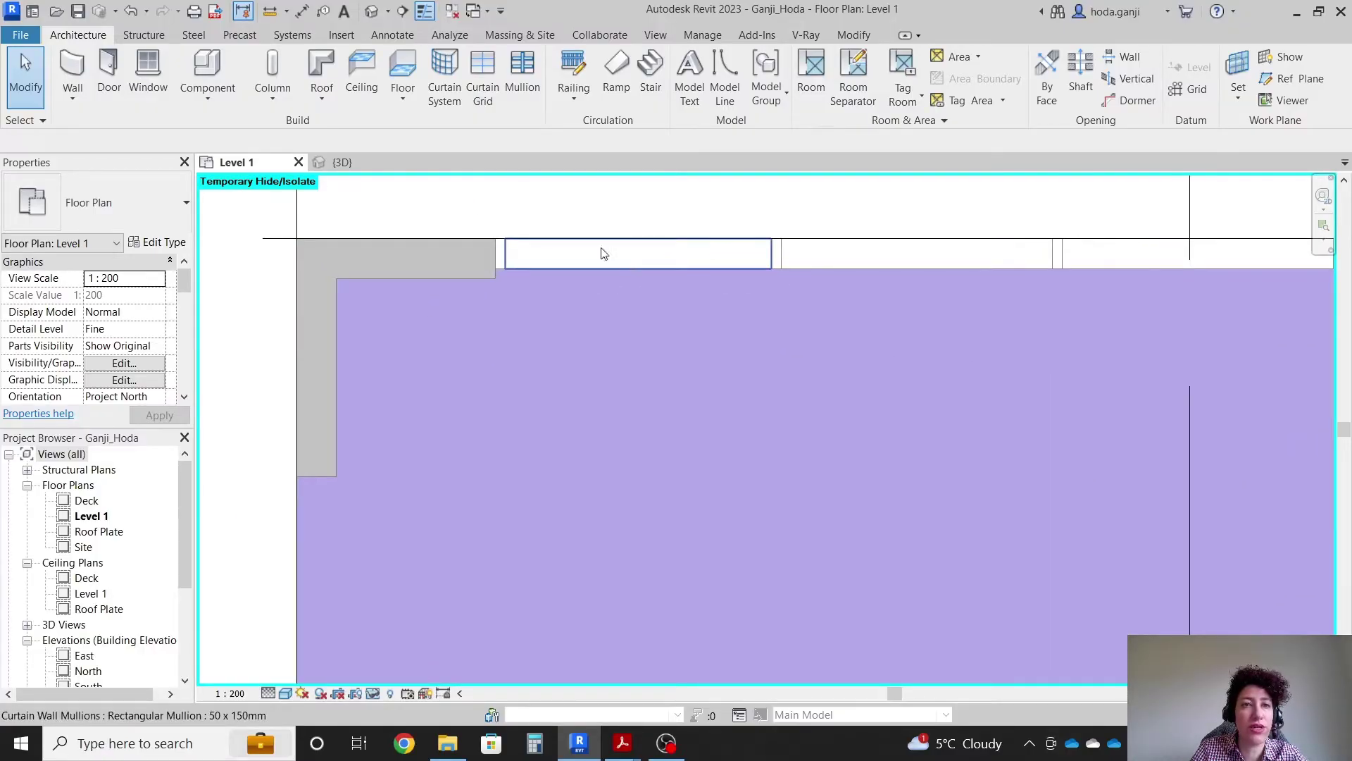
pyautogui.click(345, 162)
pyautogui.scroll(-3, 649, 297)
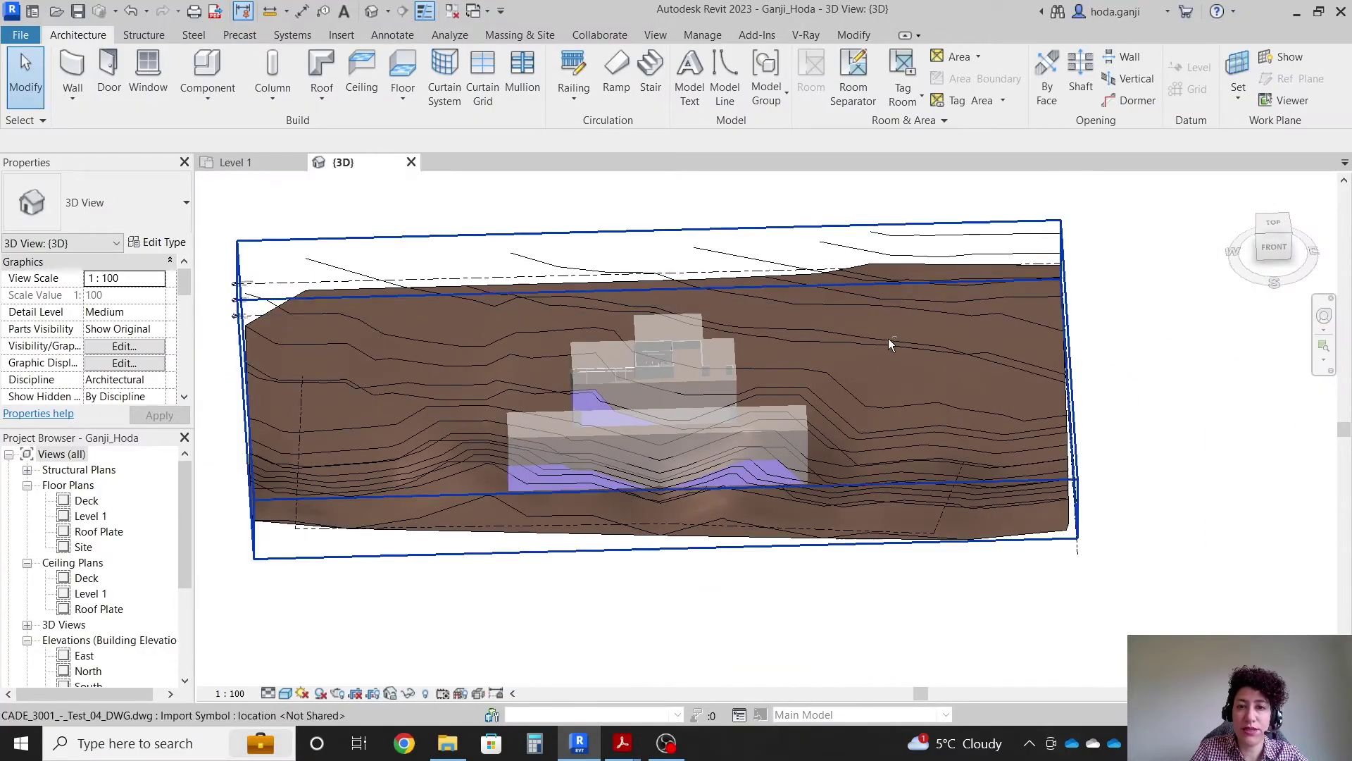
pyautogui.keyDown('shift'); pyautogui.moveTo(891, 345); pyautogui.dragTo(704, 400, button='middle'); pyautogui.keyUp('shift')
pyautogui.scroll(2, 703, 400)
pyautogui.click(732, 295)
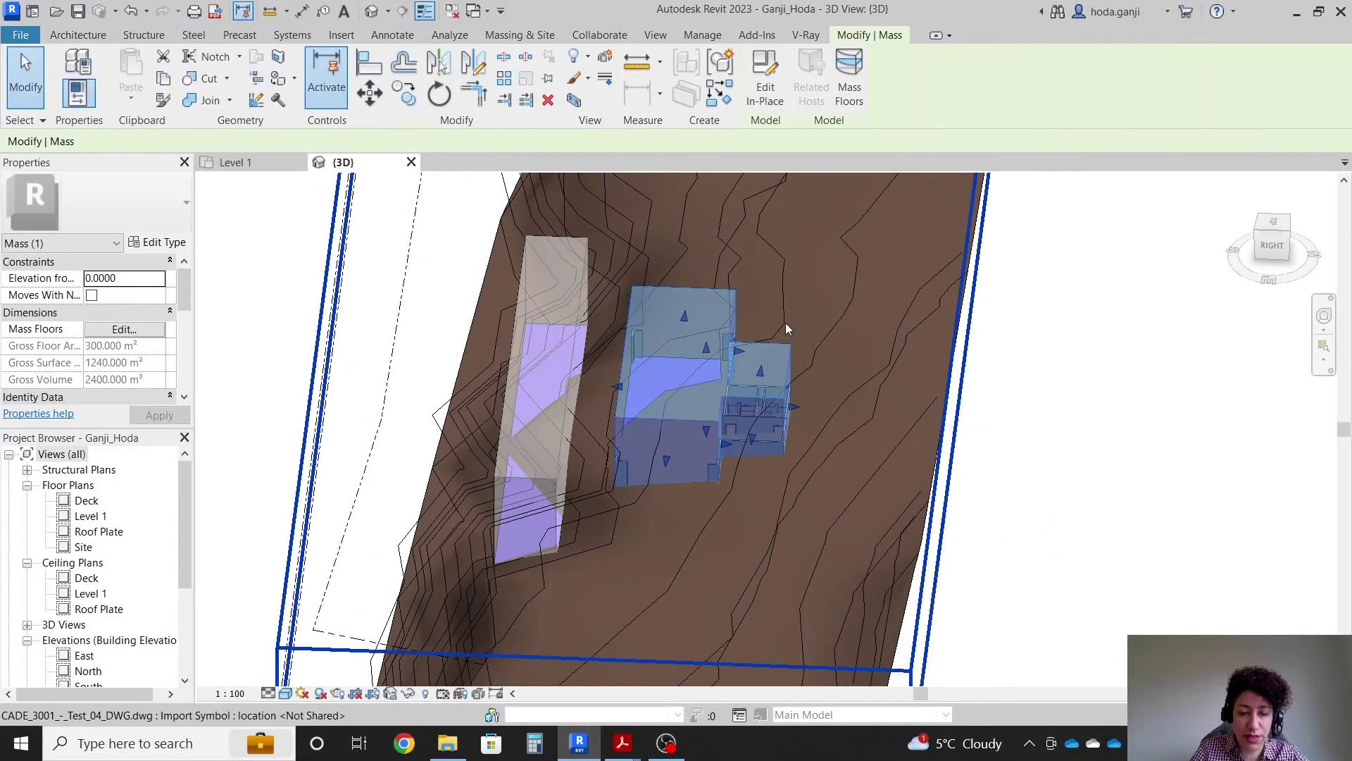
pyautogui.press('h')
pyautogui.press('h')
pyautogui.keyDown('shift'); pyautogui.moveTo(744, 456); pyautogui.dragTo(1029, 412, button='middle'); pyautogui.keyUp('shift')
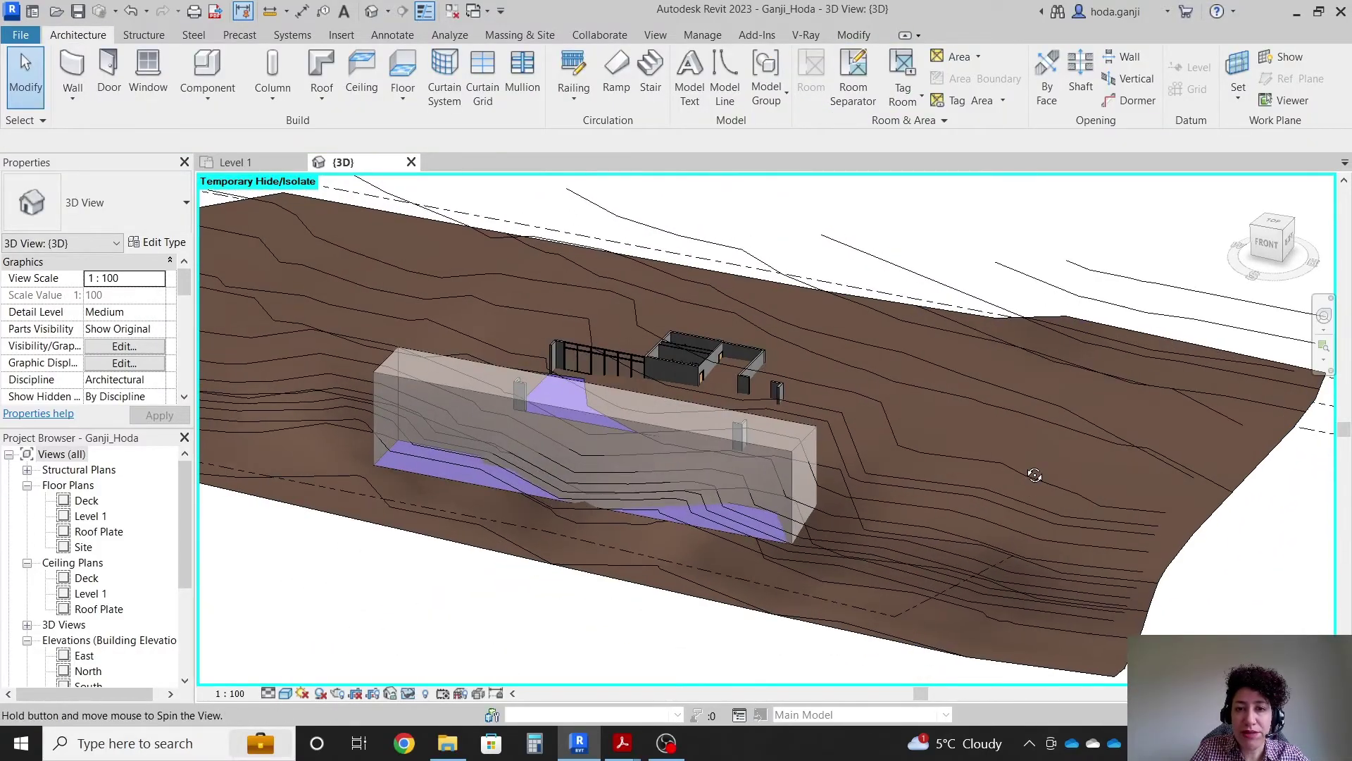
pyautogui.keyDown('shift'); pyautogui.moveTo(842, 387); pyautogui.dragTo(773, 404, button='middle'); pyautogui.keyUp('shift')
pyautogui.scroll(3, 634, 455)
pyautogui.keyDown('shift'); pyautogui.moveTo(619, 374); pyautogui.dragTo(716, 432, button='middle'); pyautogui.keyUp('shift')
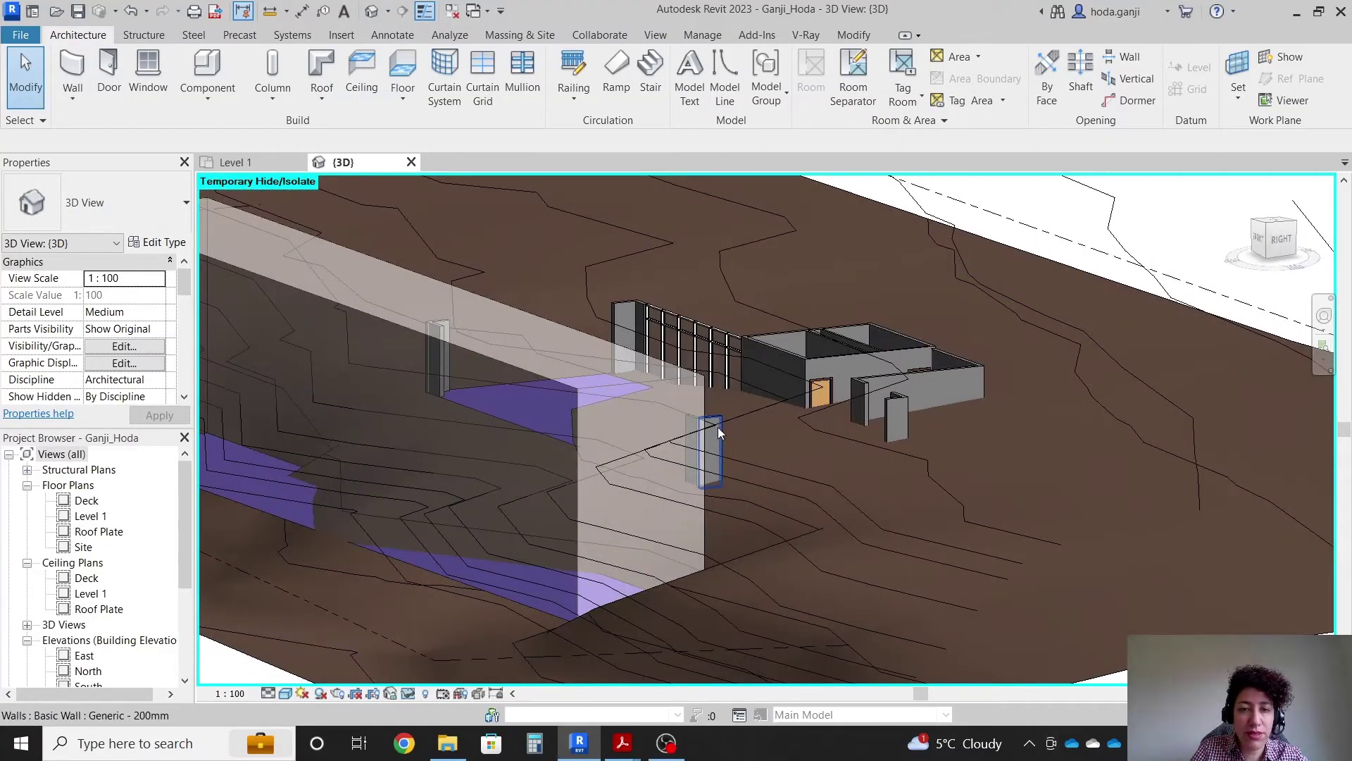
# In the Section 1 view, set the Roof Plate level's elevation to 4 m
pyautogui.scroll(-2, 90, 629)
pyautogui.scroll(-1, 89, 629)
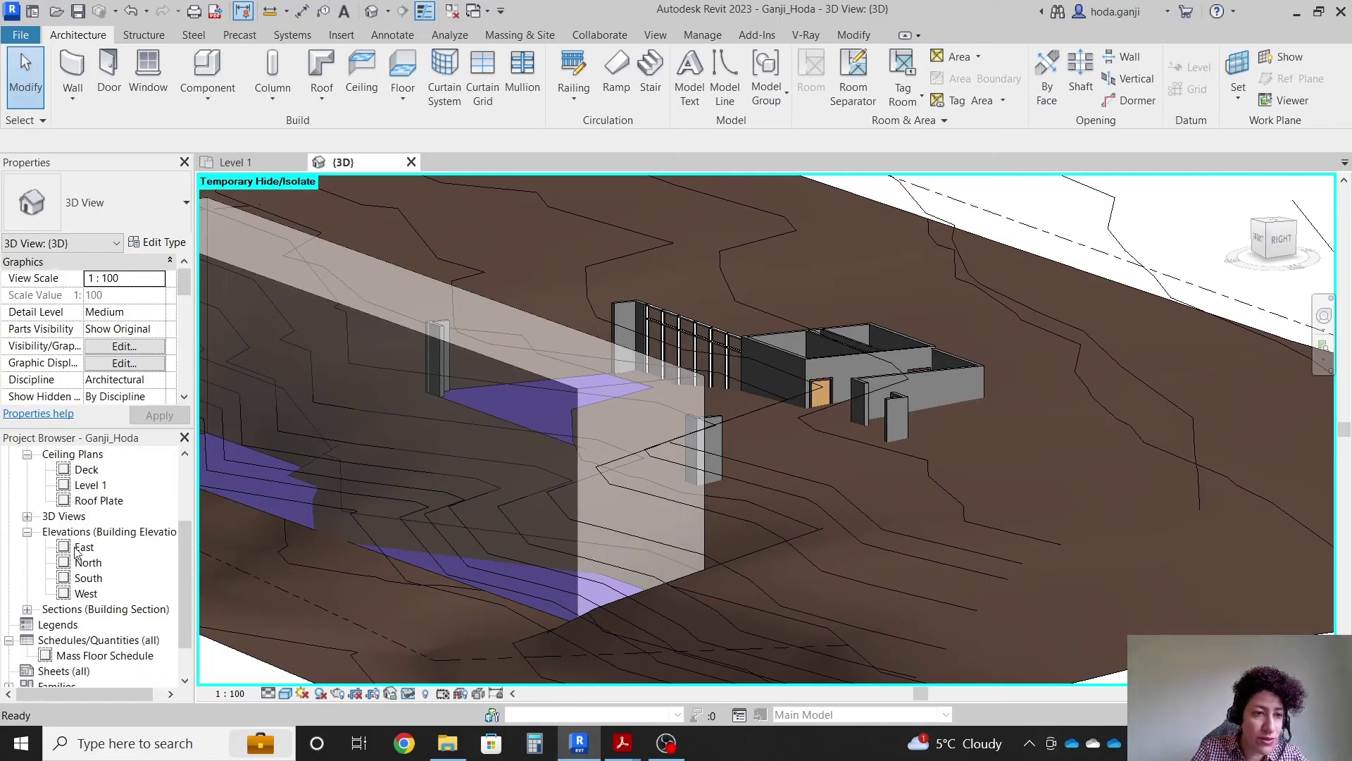
pyautogui.click(28, 609)
pyautogui.doubleClick(91, 624)
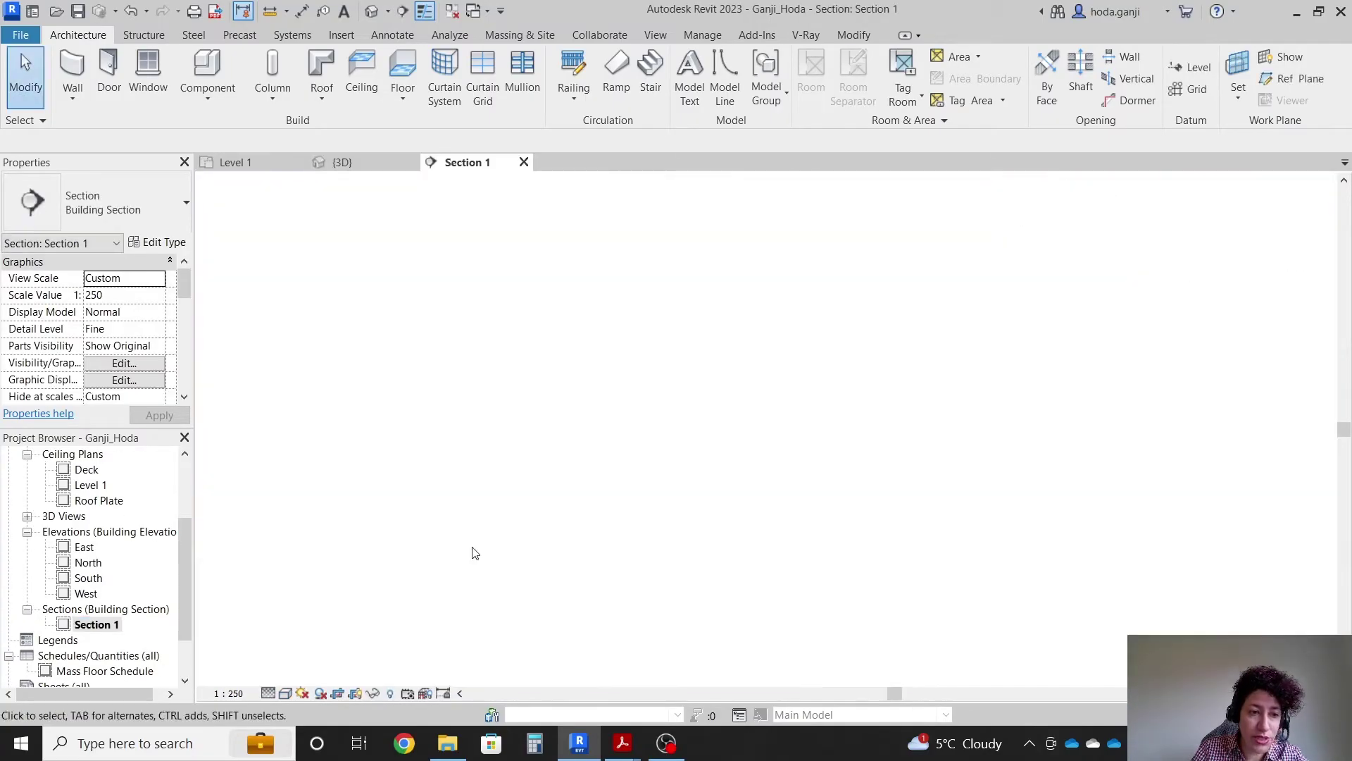
pyautogui.scroll(-1, 681, 467)
pyautogui.scroll(3, 1228, 374)
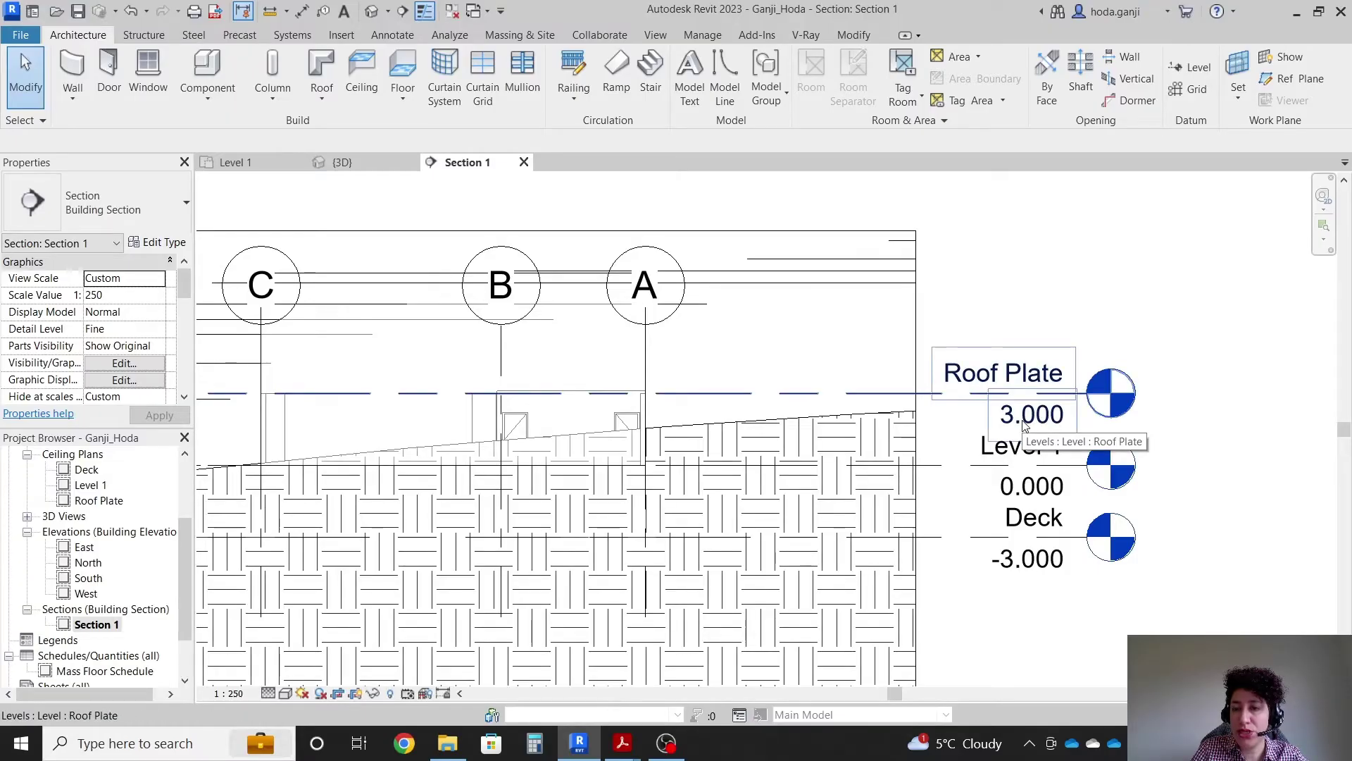
pyautogui.click(1025, 423)
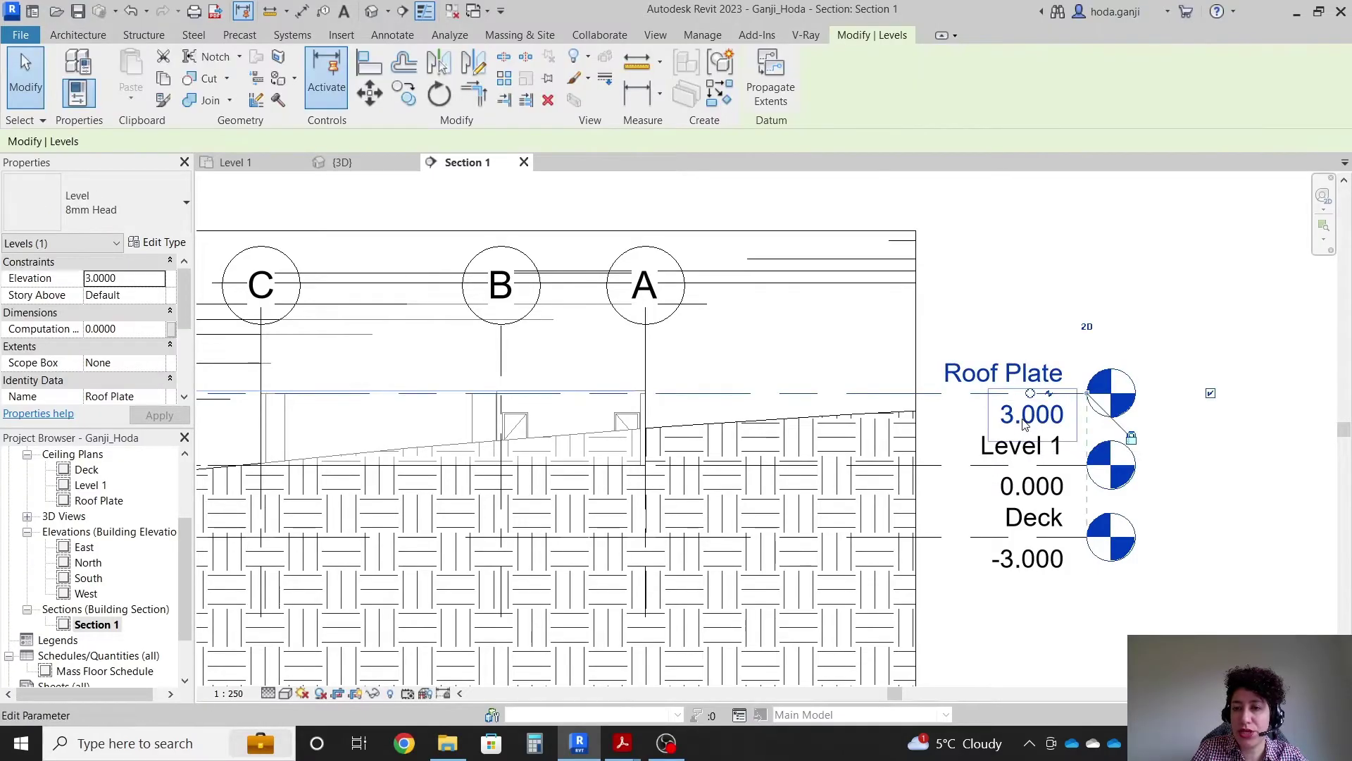
pyautogui.click(1023, 420)
pyautogui.write('4')
pyautogui.press('Return')
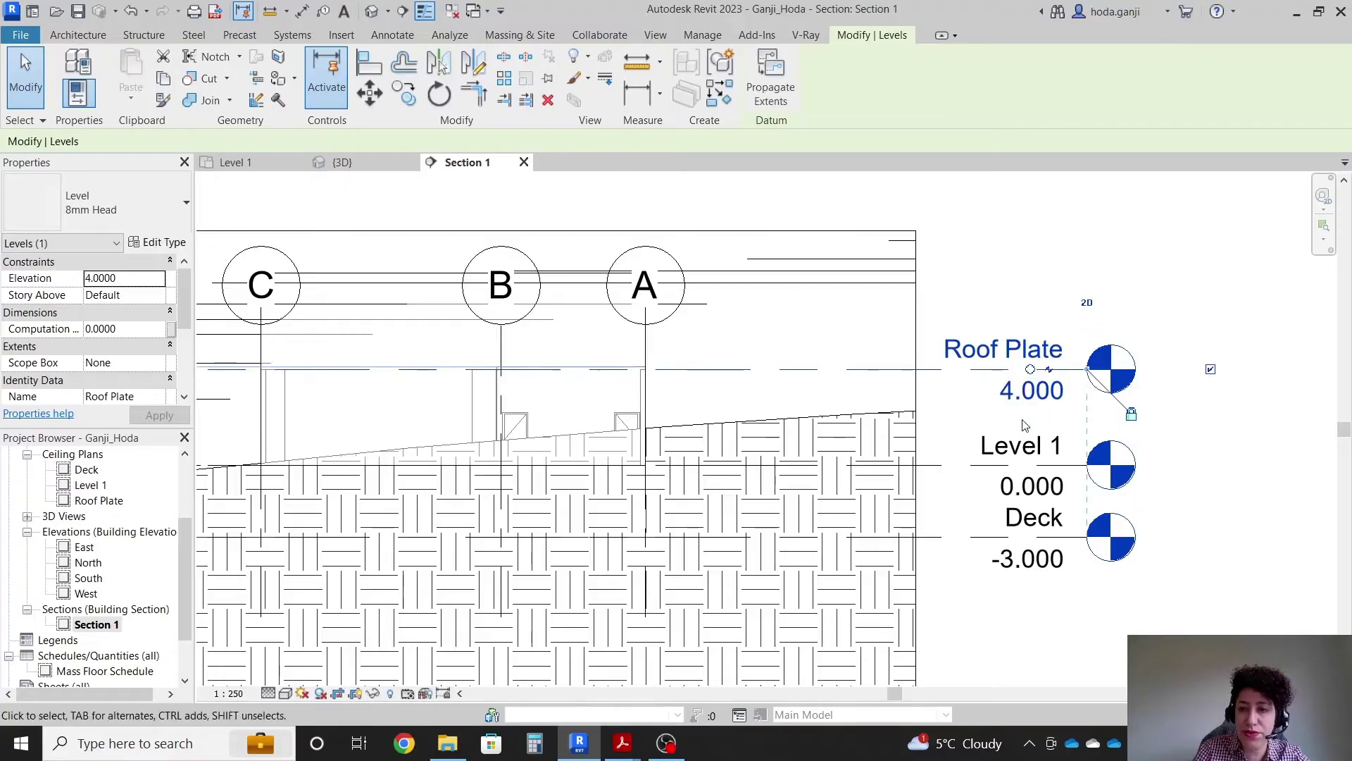
pyautogui.click(954, 247)
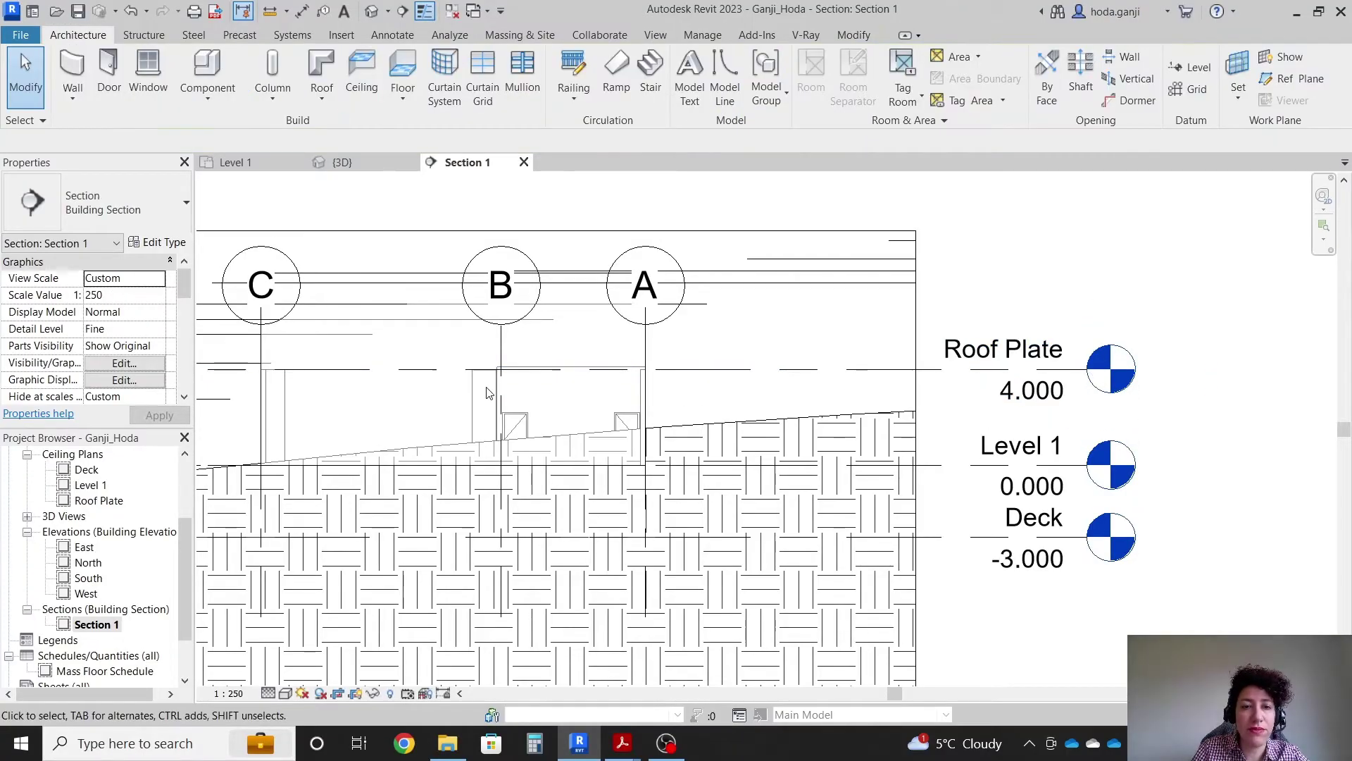
# On the Level 1 plan, draw a Storefront curtain wall along grid 3 between the corner returns at grids B and C
pyautogui.click(290, 164)
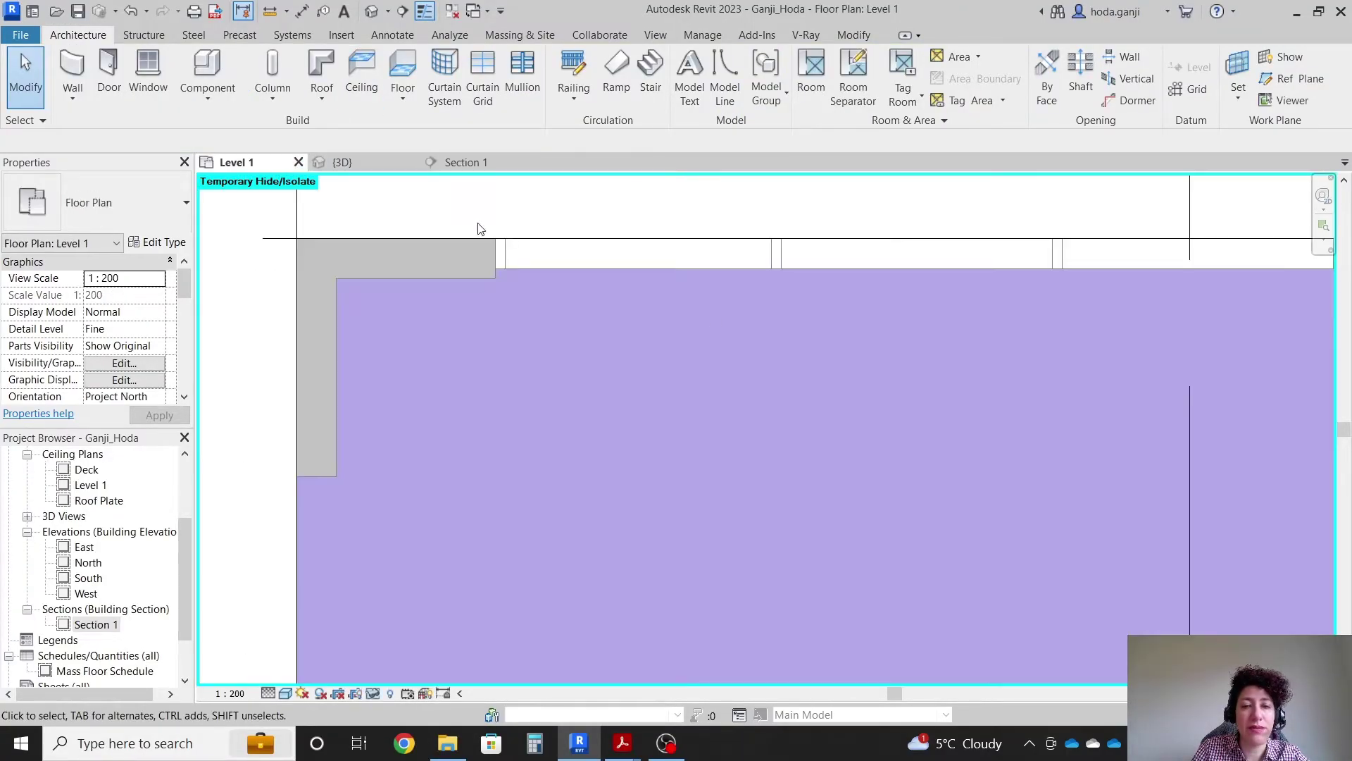
pyautogui.scroll(-2, 447, 227)
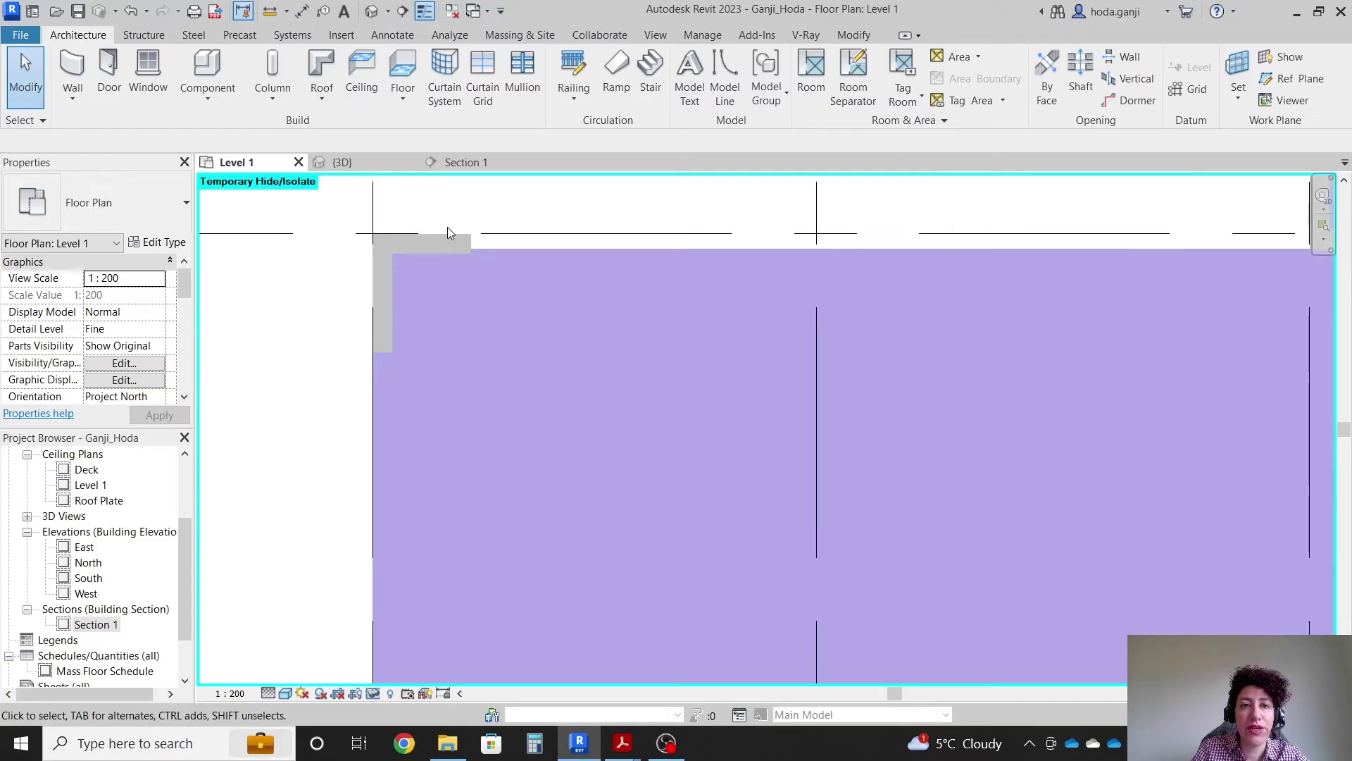
pyautogui.click(77, 65)
pyautogui.click(115, 205)
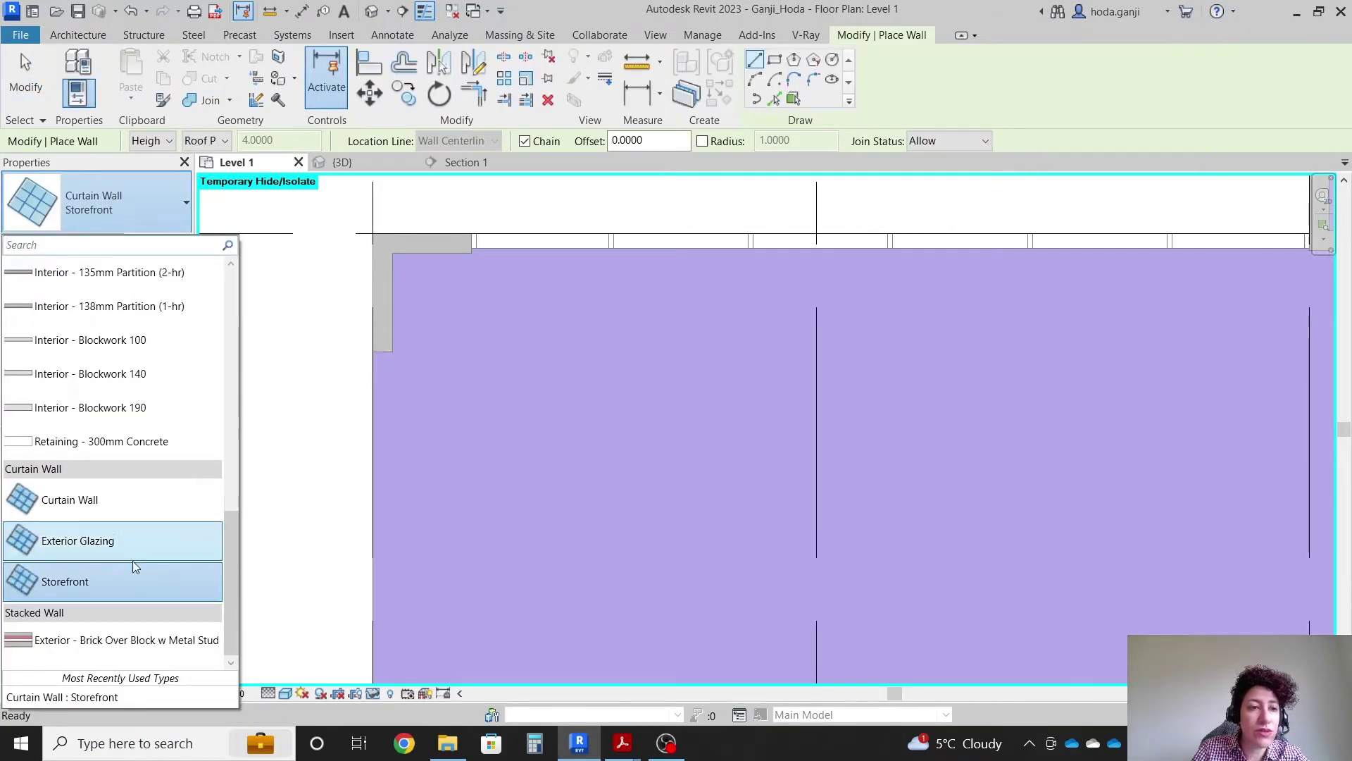
pyautogui.click(132, 593)
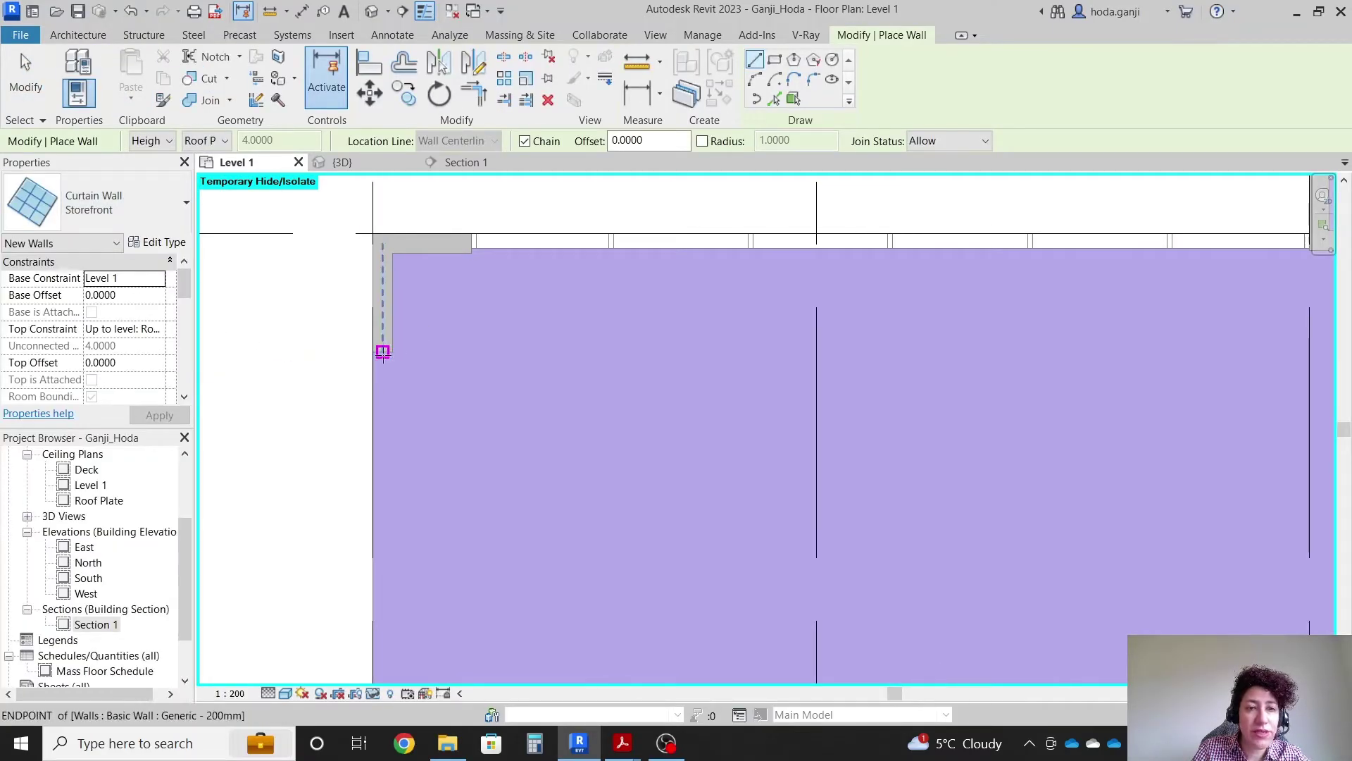
pyautogui.click(382, 352)
pyautogui.scroll(-2, 542, 440)
pyautogui.scroll(4, 422, 493)
pyautogui.scroll(2, 399, 633)
pyautogui.click(410, 597)
pyautogui.press('Escape')
pyautogui.press('Escape')
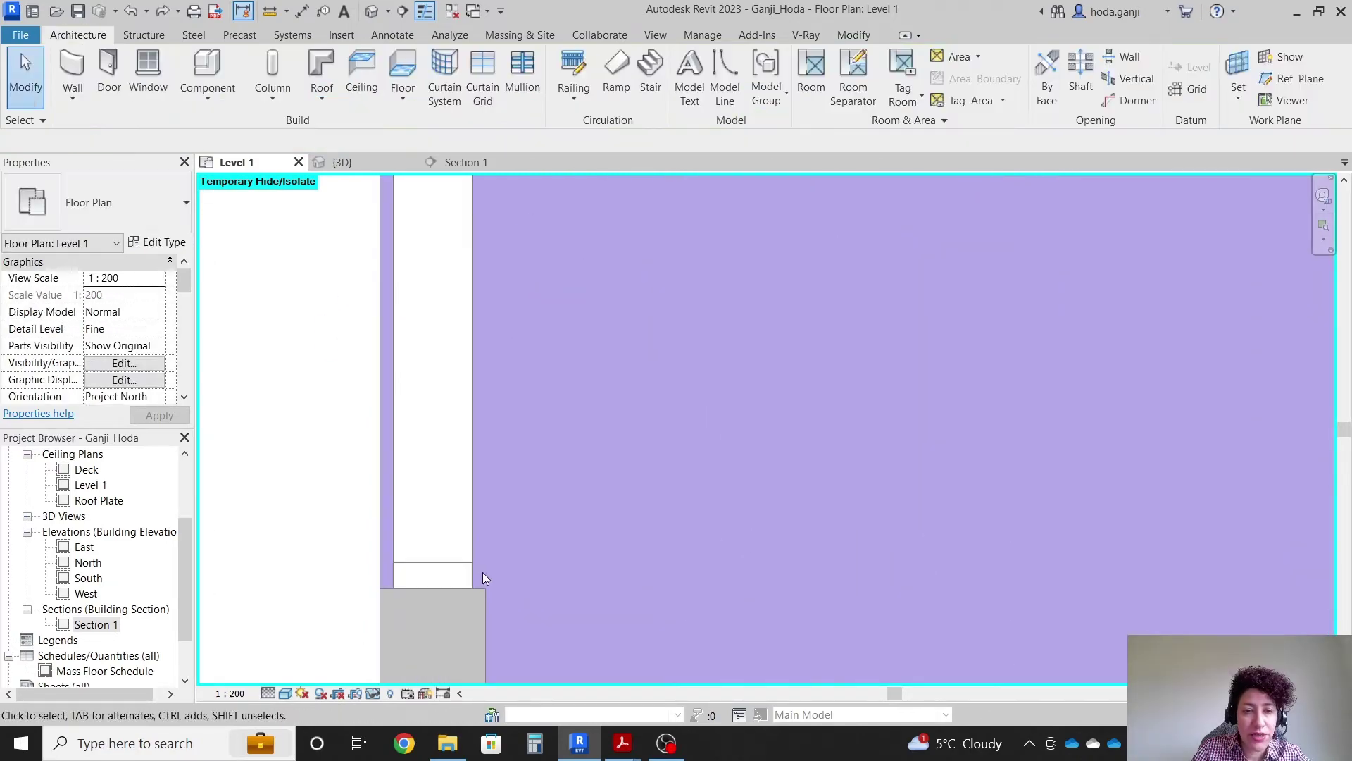
pyautogui.click(438, 556)
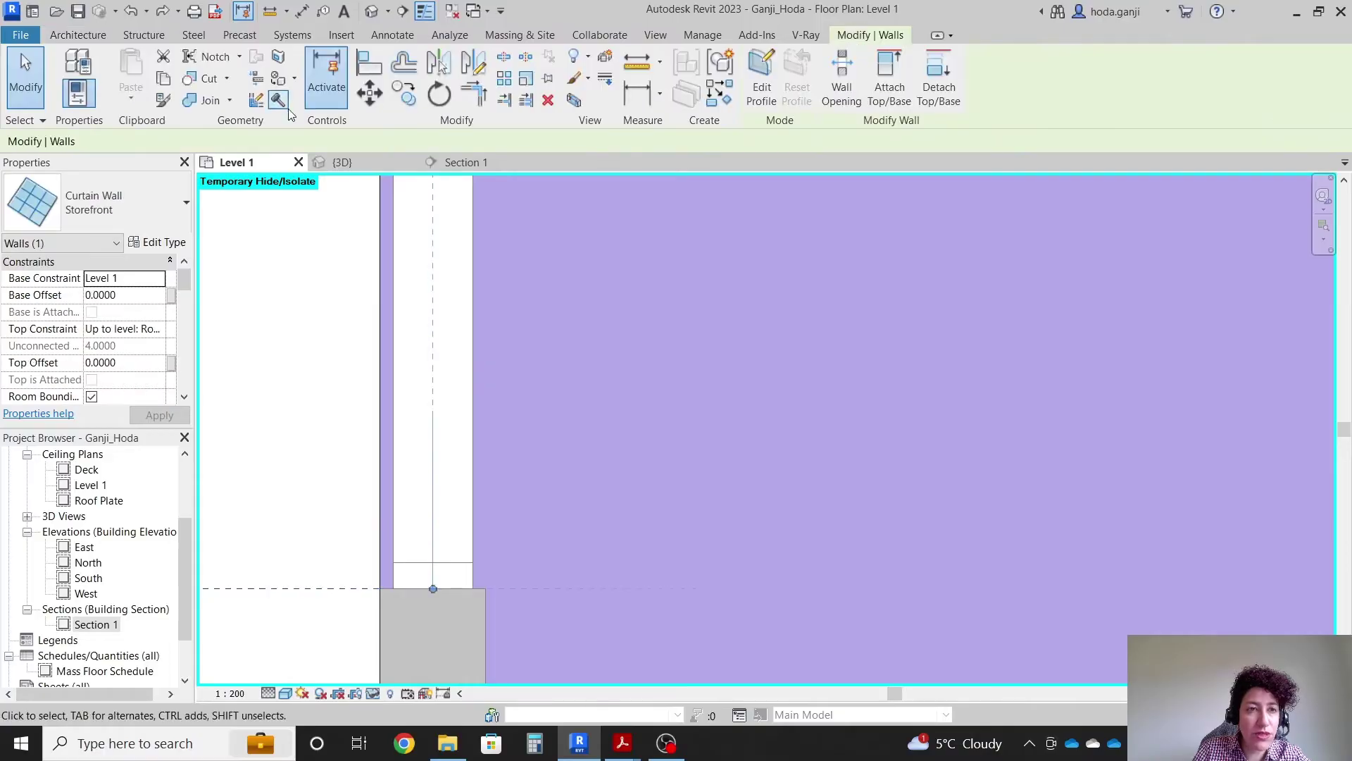
pyautogui.click(369, 92)
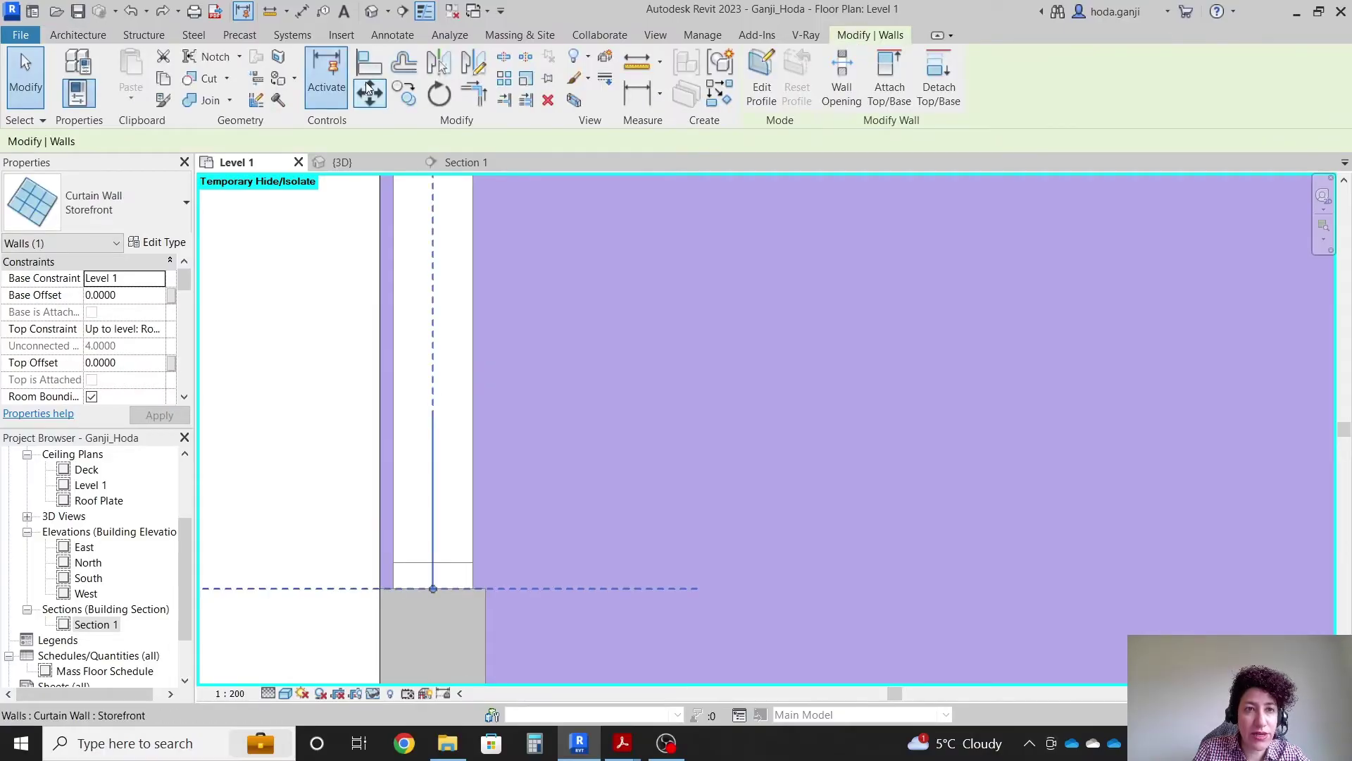
pyautogui.click(382, 589)
pyautogui.press('Escape')
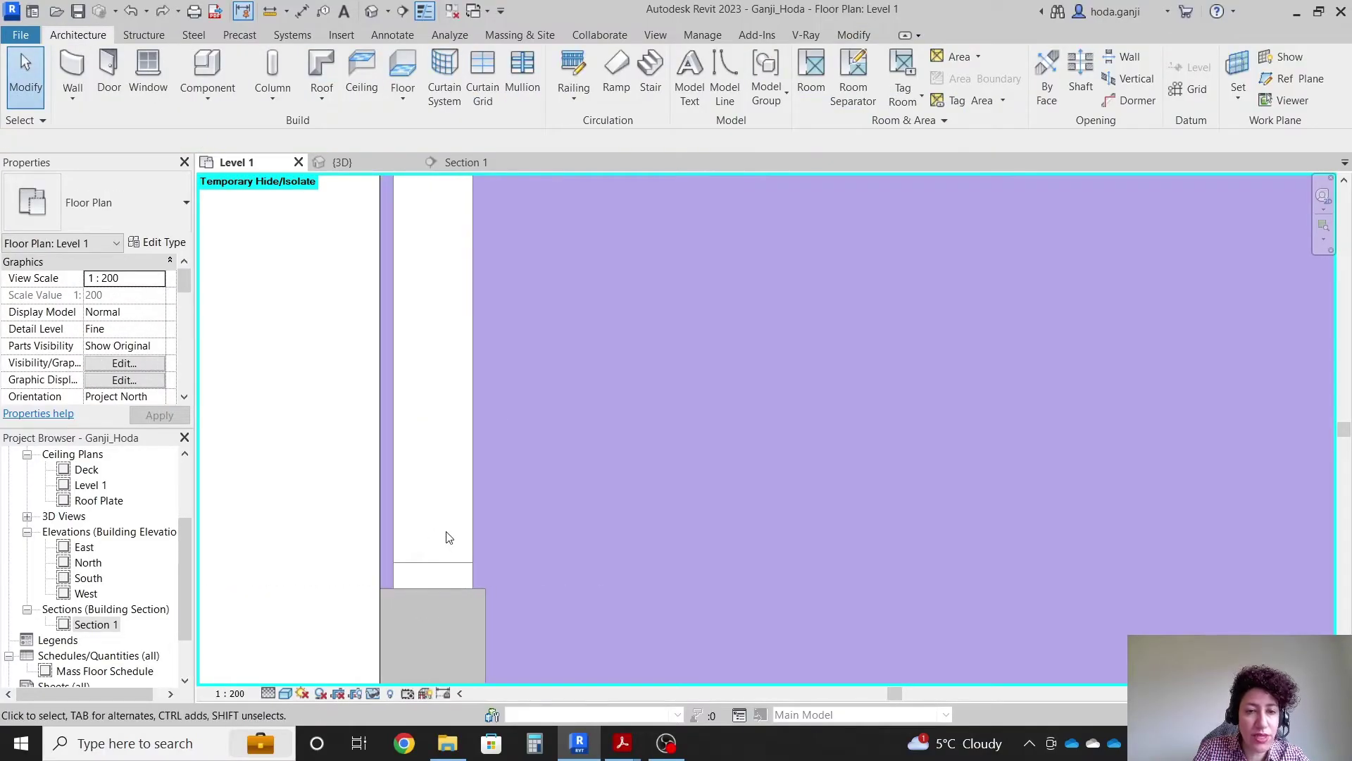
pyautogui.click(434, 581)
pyautogui.press('Escape')
pyautogui.scroll(-3, 438, 570)
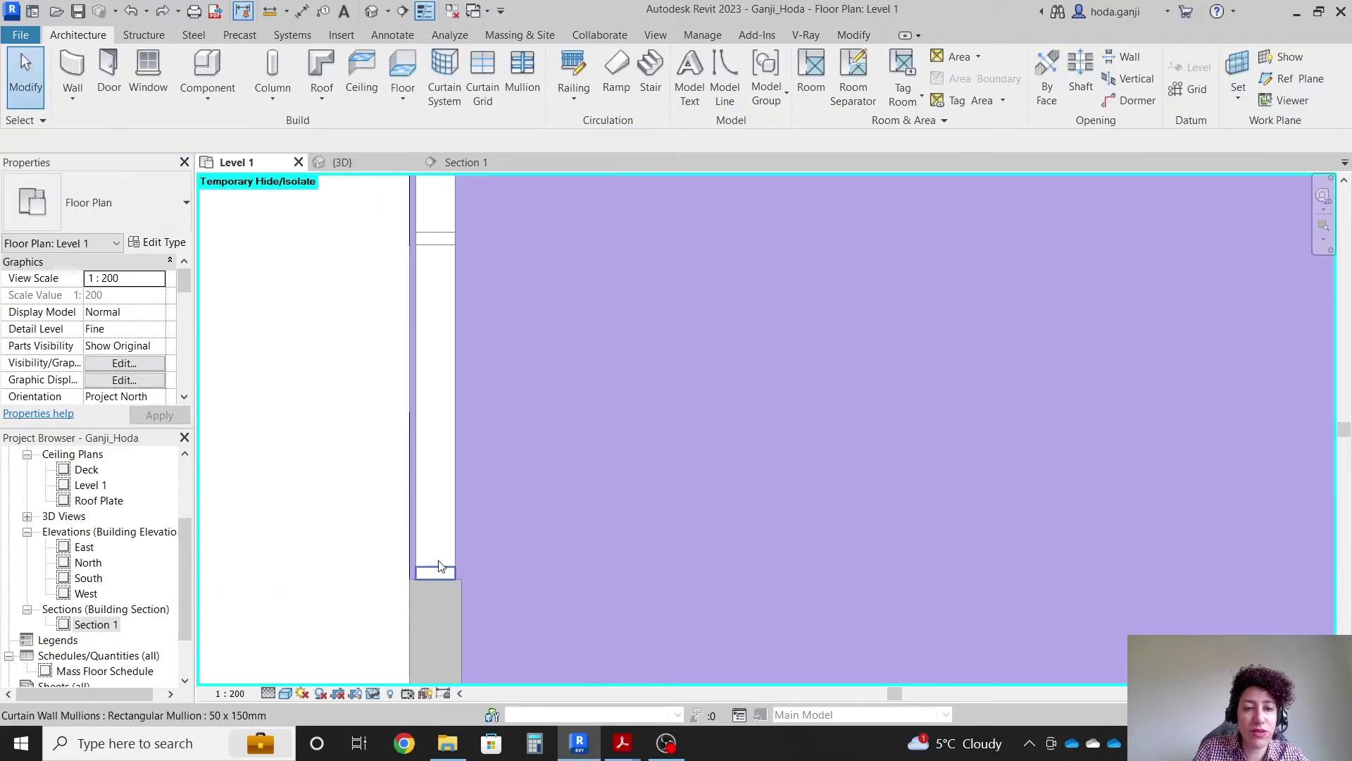
# Disallow the wall join at the grid C end of the grid 3 storefront
pyautogui.click(434, 578)
pyautogui.rightClick(435, 577)
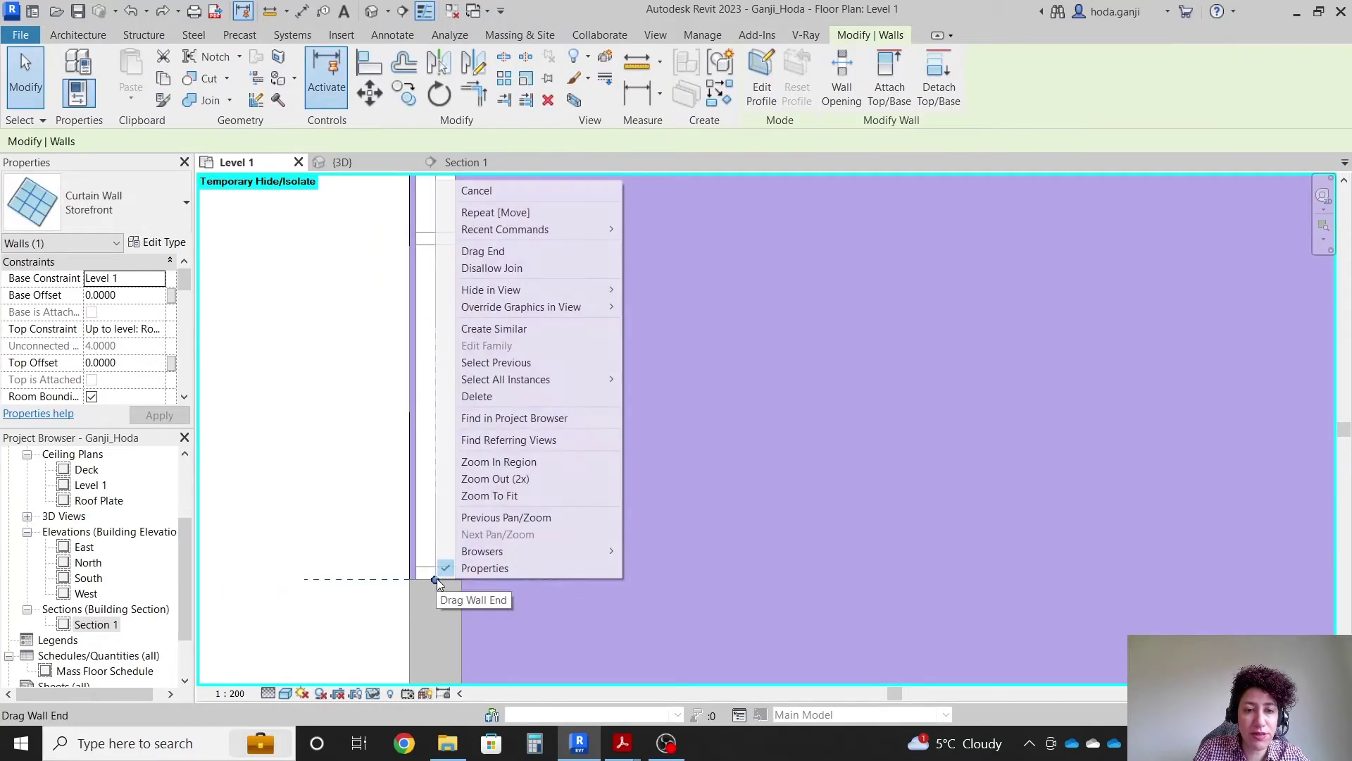
pyautogui.click(493, 268)
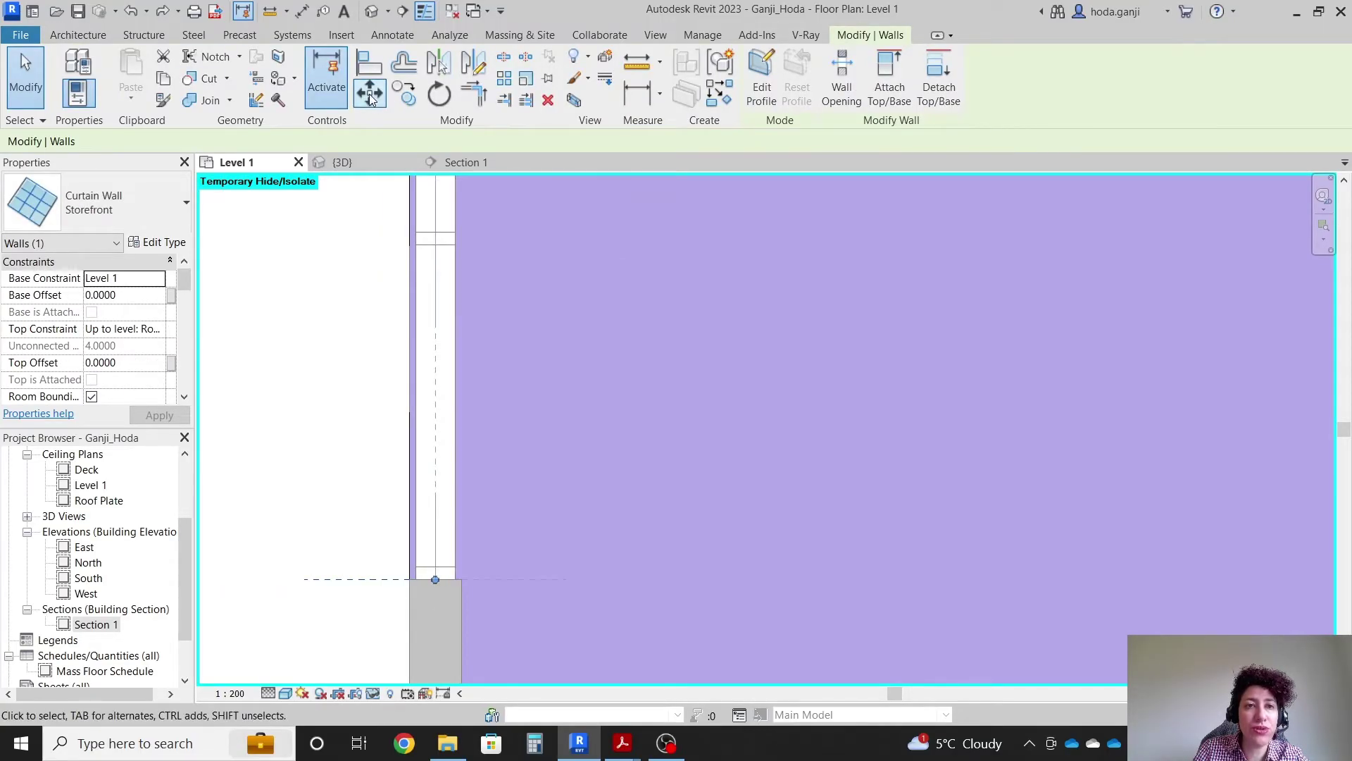
# Try to move the grid 3 storefront outward from its mullion corner to the outer corner of the grid C return
pyautogui.click(369, 94)
pyautogui.scroll(2, 398, 579)
pyautogui.click(426, 569)
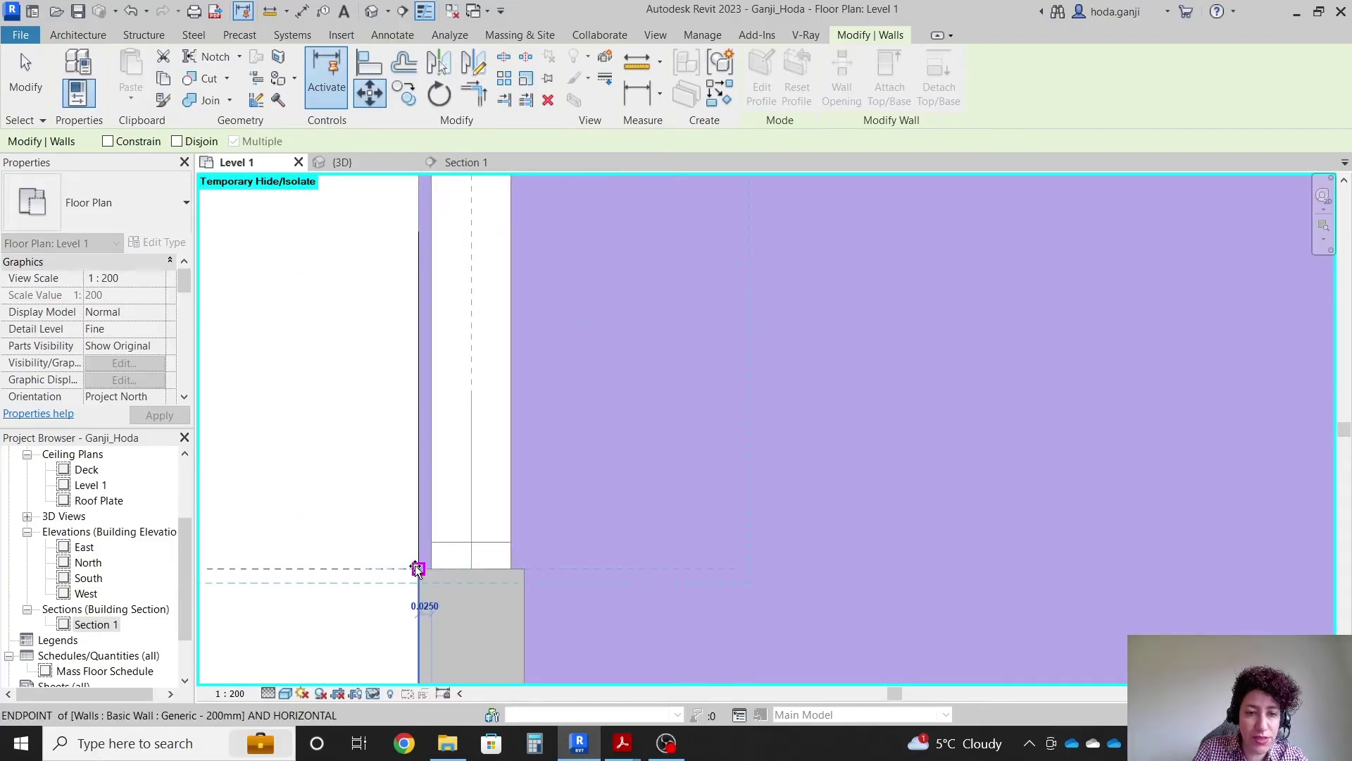
pyautogui.scroll(-3, 422, 311)
pyautogui.scroll(6, 465, 352)
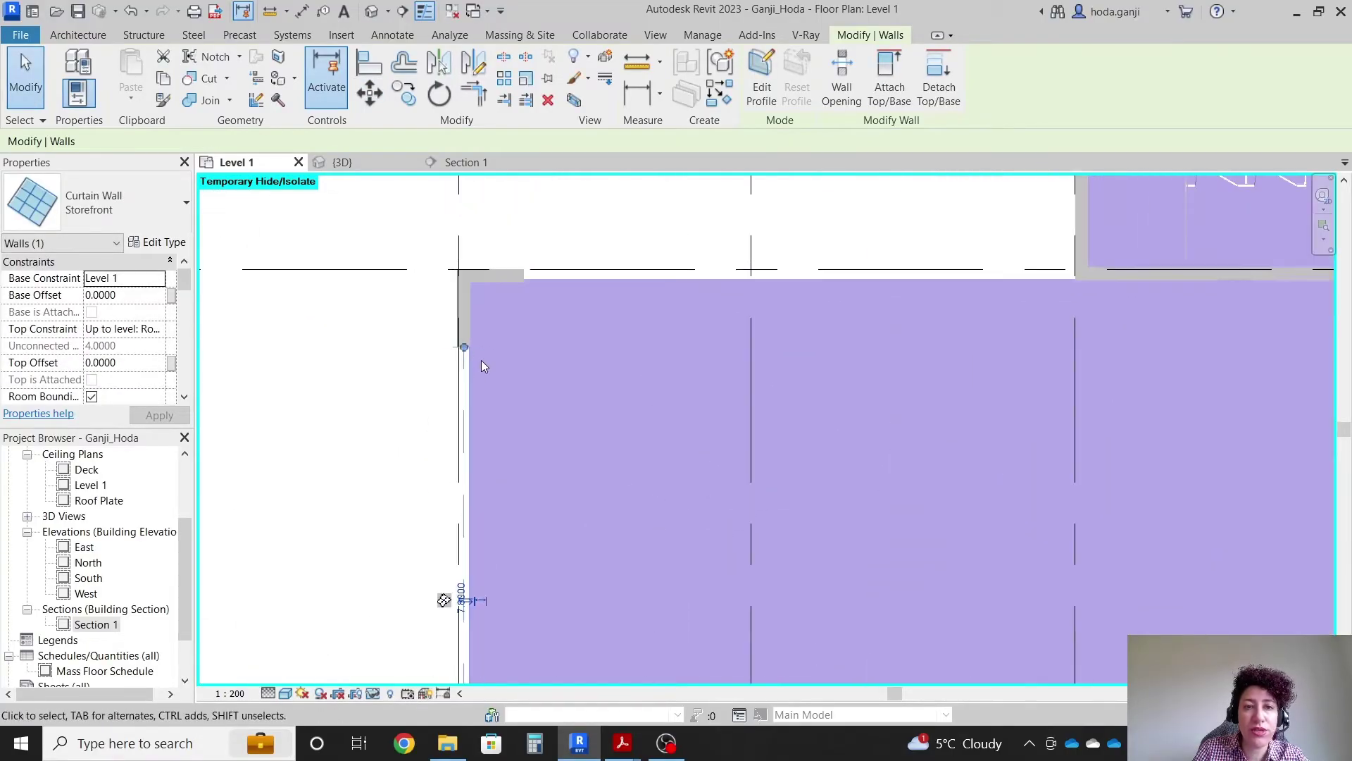
pyautogui.press('Escape')
pyautogui.scroll(-8, 507, 378)
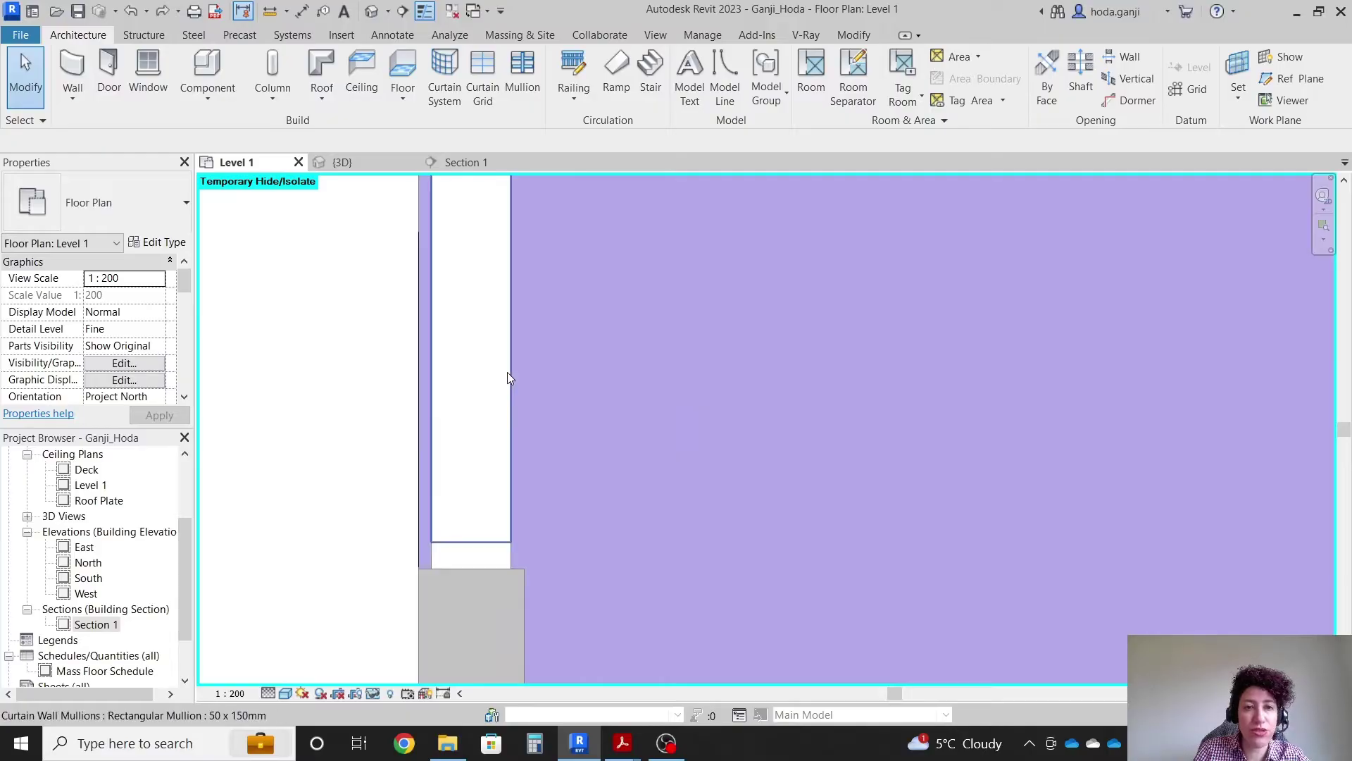
pyautogui.scroll(6, 515, 429)
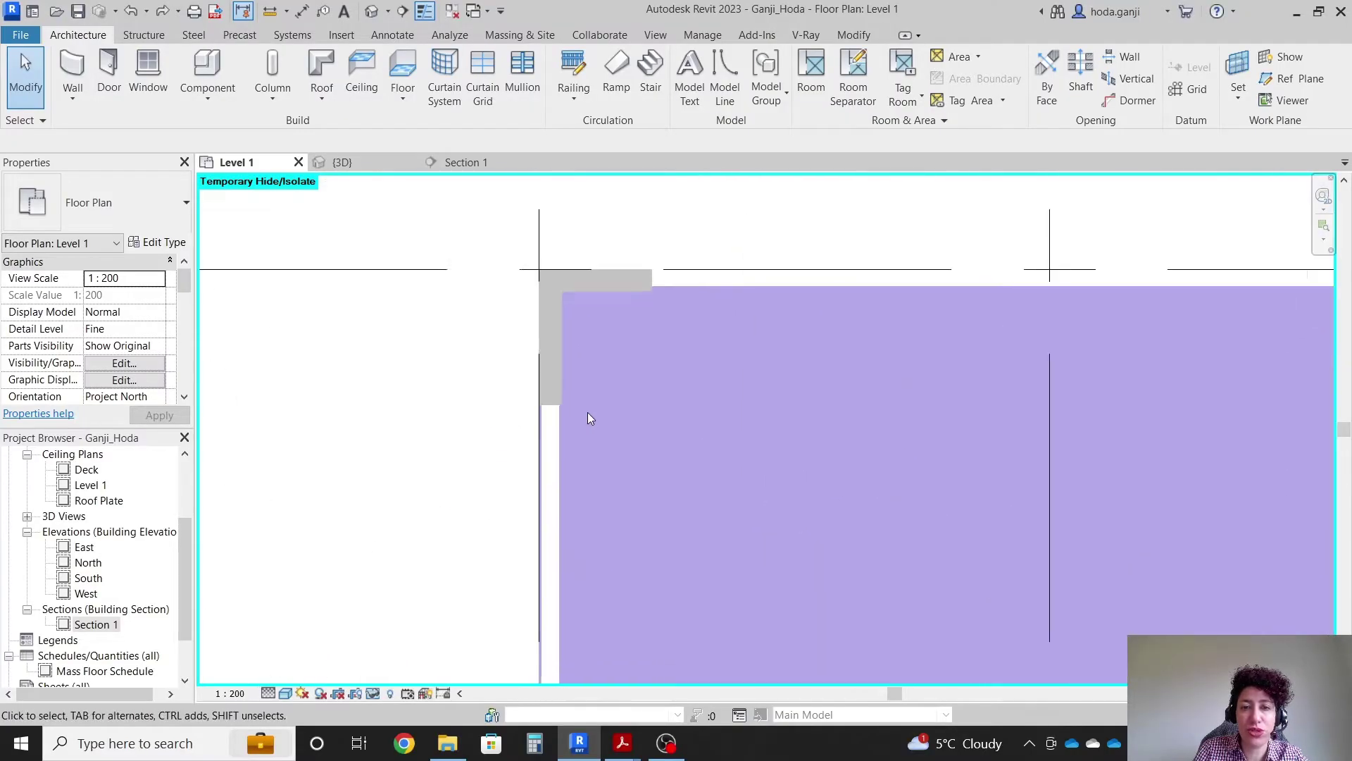
# Disallow the wall join at the grid B end of the grid 3 storefront
pyautogui.click(512, 450)
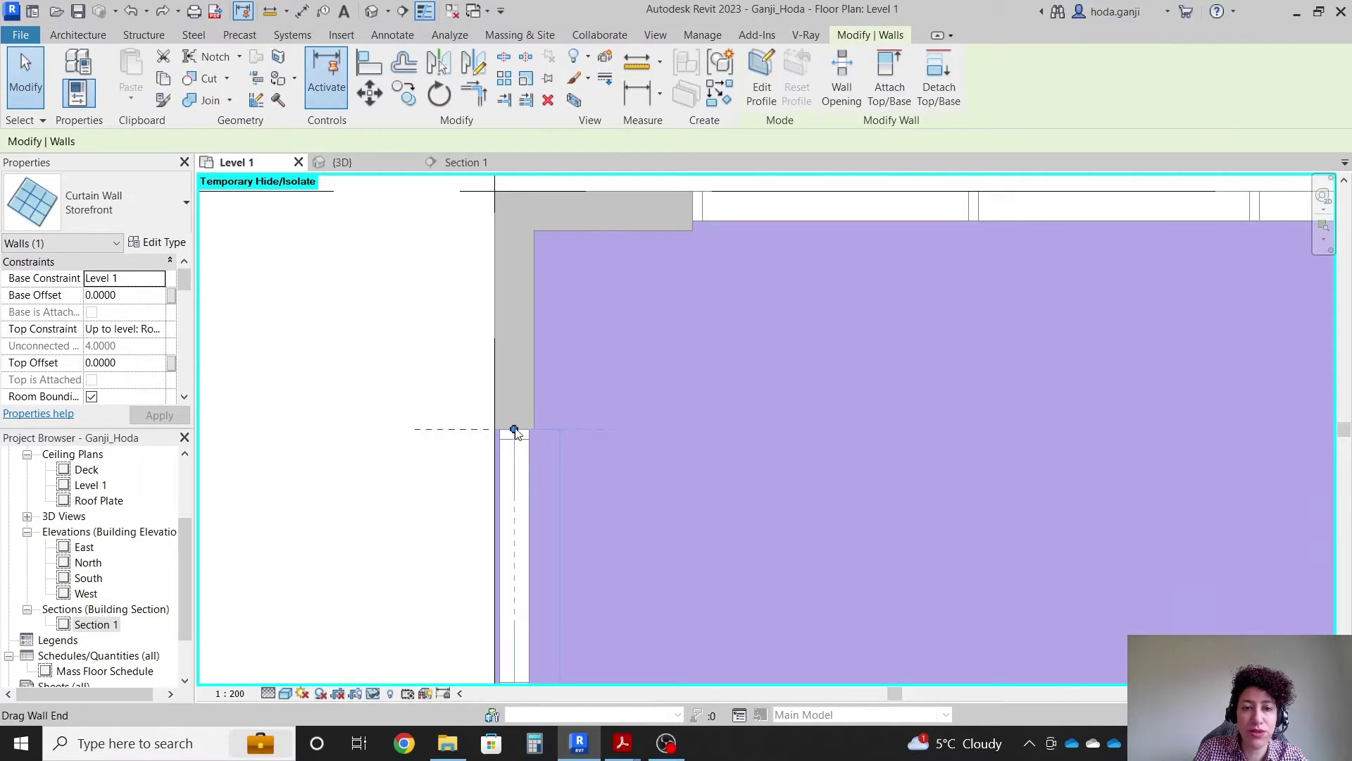
pyautogui.rightClick(515, 430)
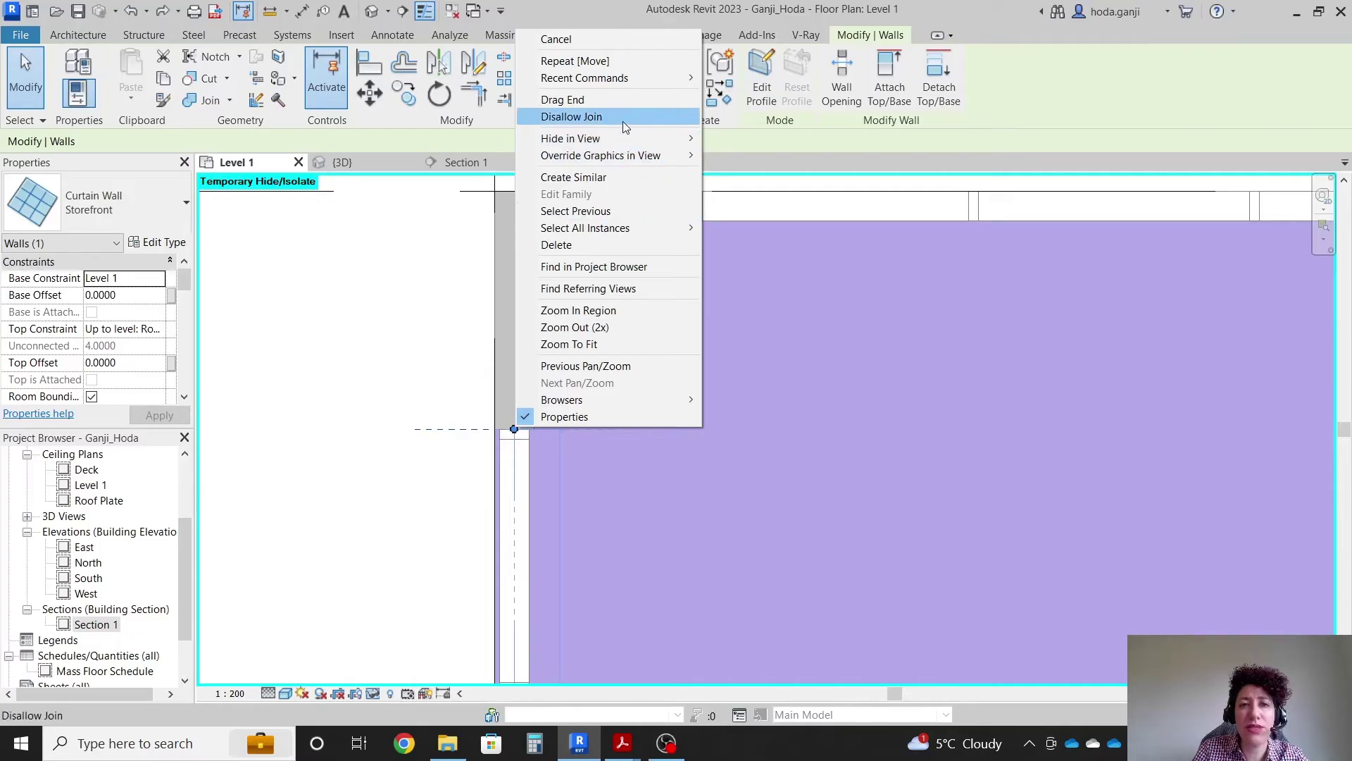
pyautogui.click(624, 119)
# Move the grid 3 storefront outward so its outer face is flush with the corner return's outer face
pyautogui.click(372, 102)
pyautogui.scroll(2, 513, 426)
pyautogui.click(491, 438)
pyautogui.click(484, 439)
pyautogui.scroll(-7, 508, 313)
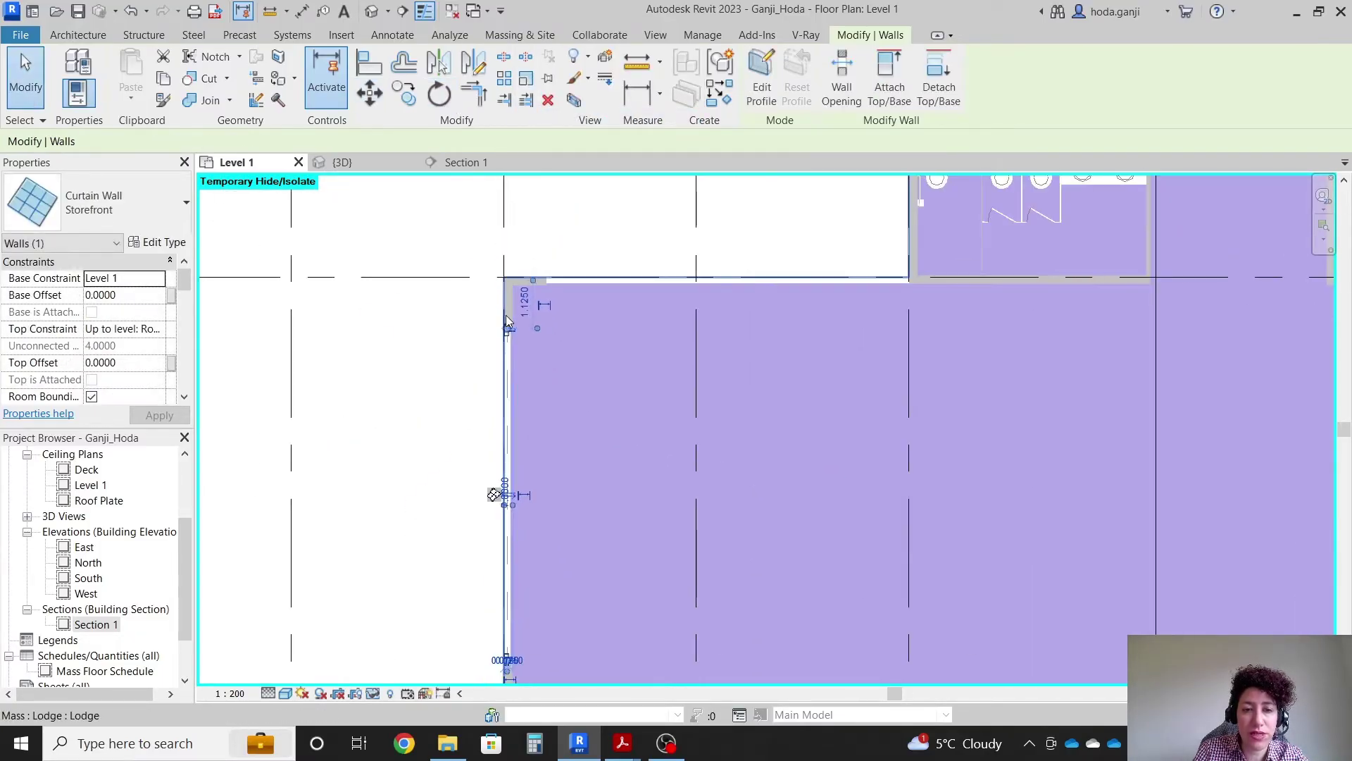
pyautogui.scroll(5, 508, 494)
pyautogui.press('Escape')
pyautogui.scroll(-7, 464, 574)
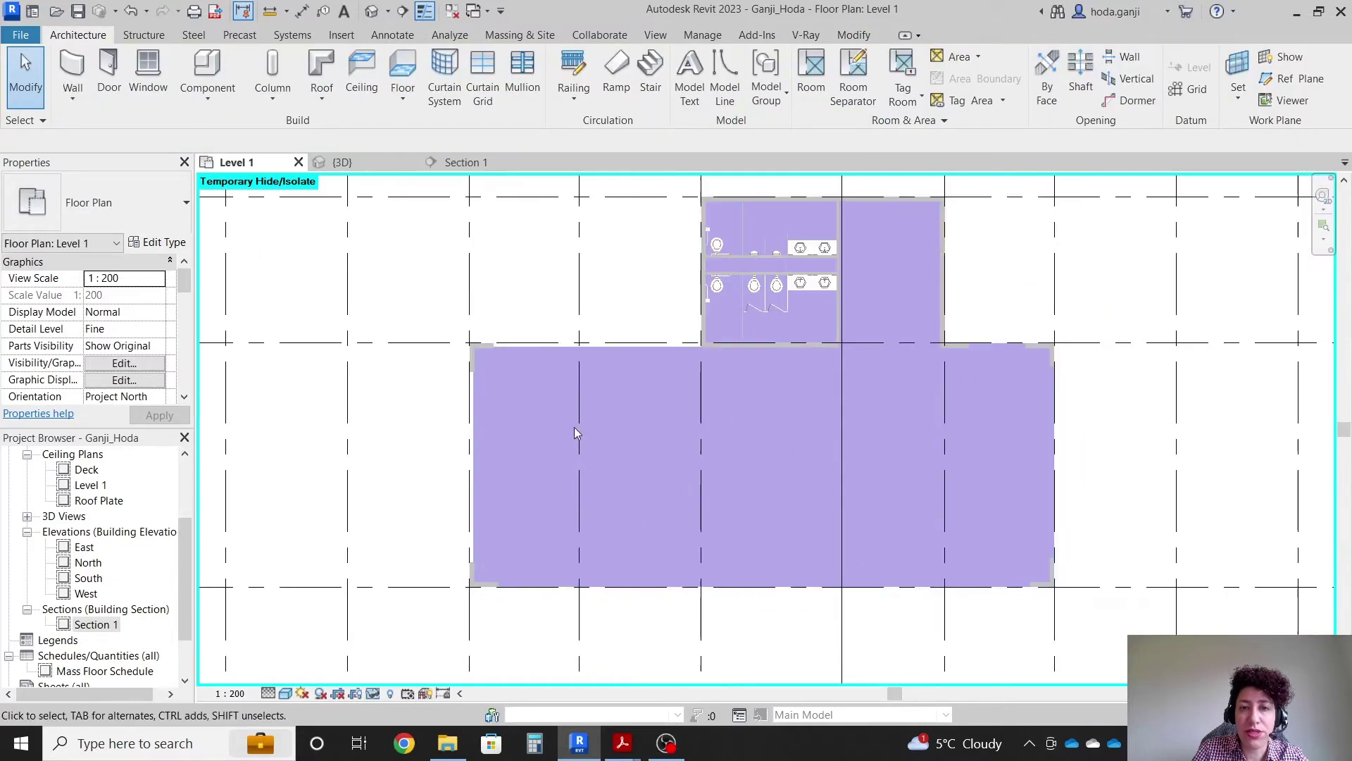
# Draw a Storefront curtain wall up to Roof Plate in the short grid B gap between the two returns east of the washroom wing
pyautogui.scroll(5, 538, 344)
pyautogui.scroll(-2, 414, 387)
pyautogui.scroll(5, 943, 352)
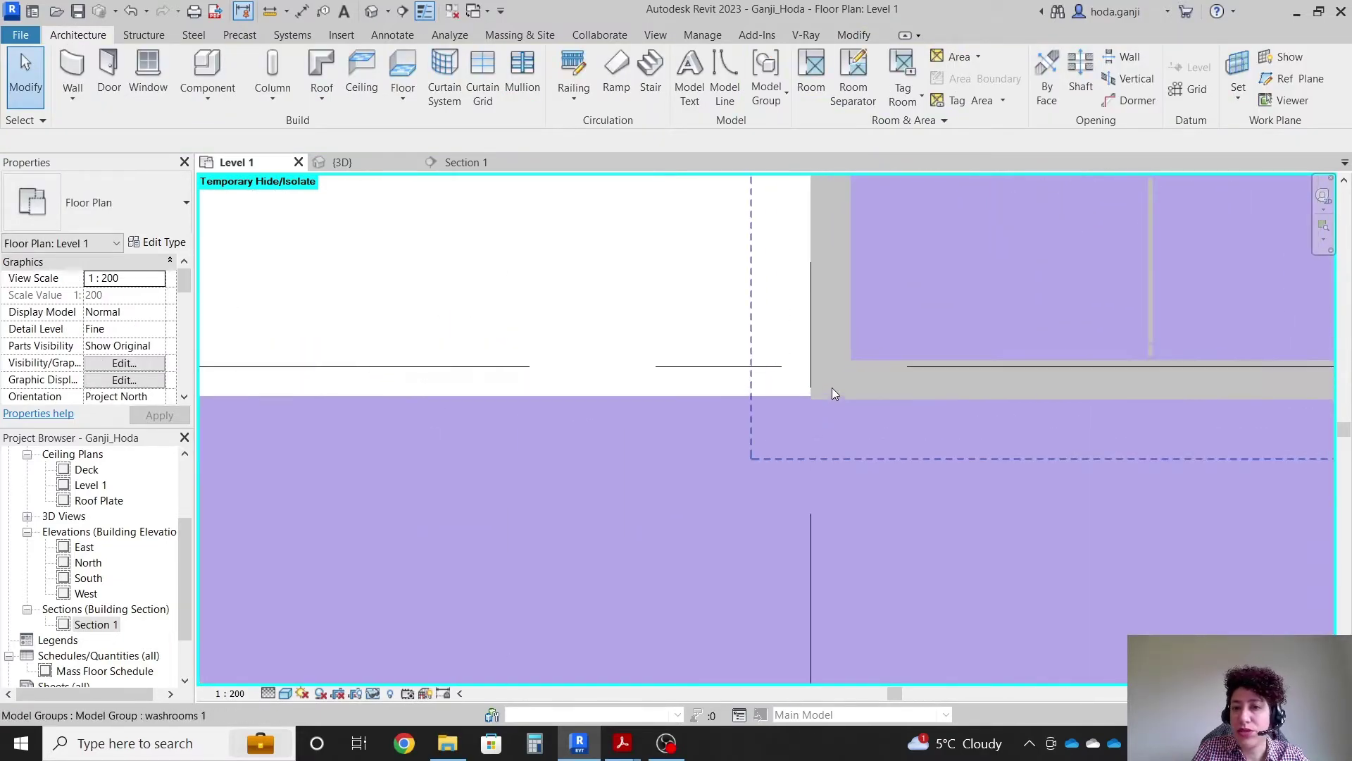
pyautogui.scroll(-3, 667, 299)
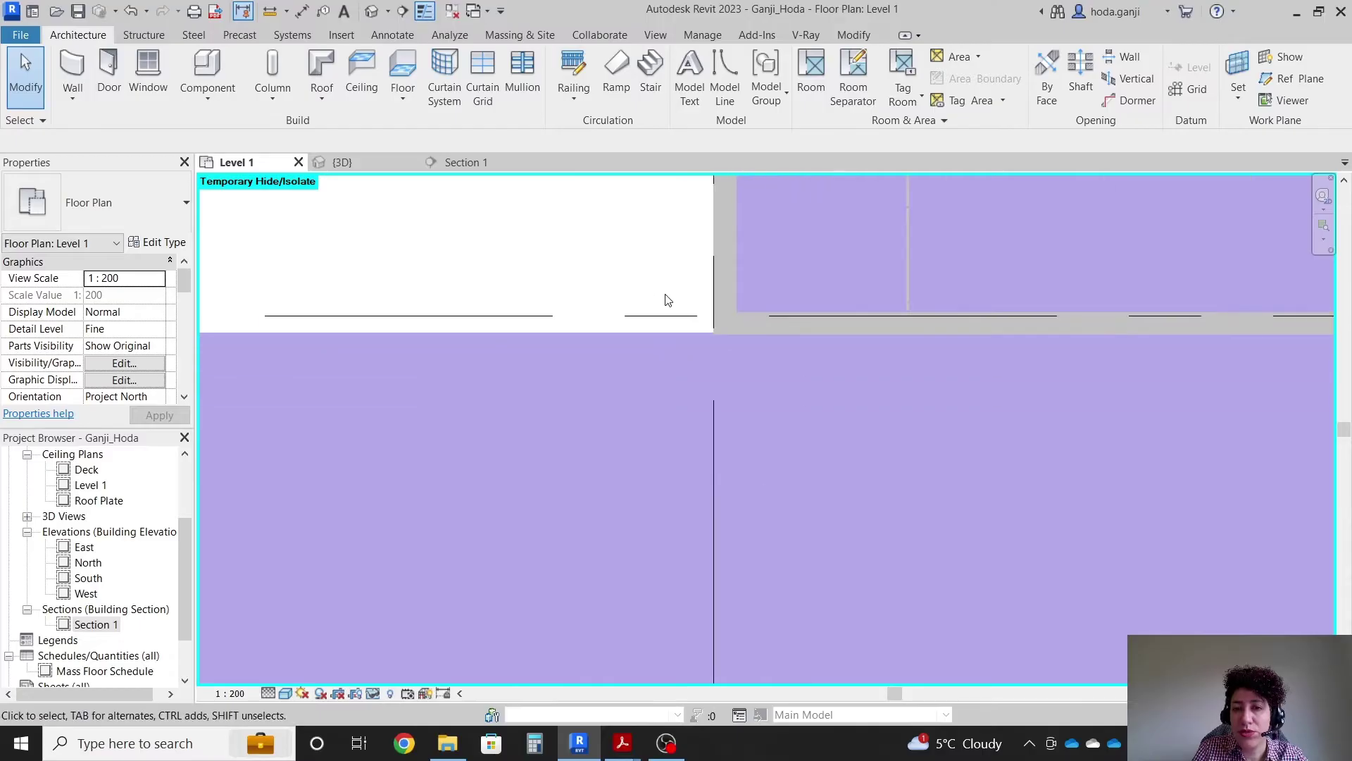
pyautogui.scroll(3, 1136, 276)
pyautogui.scroll(2, 1033, 281)
pyautogui.press('w')
pyautogui.press('a')
pyautogui.scroll(2, 469, 389)
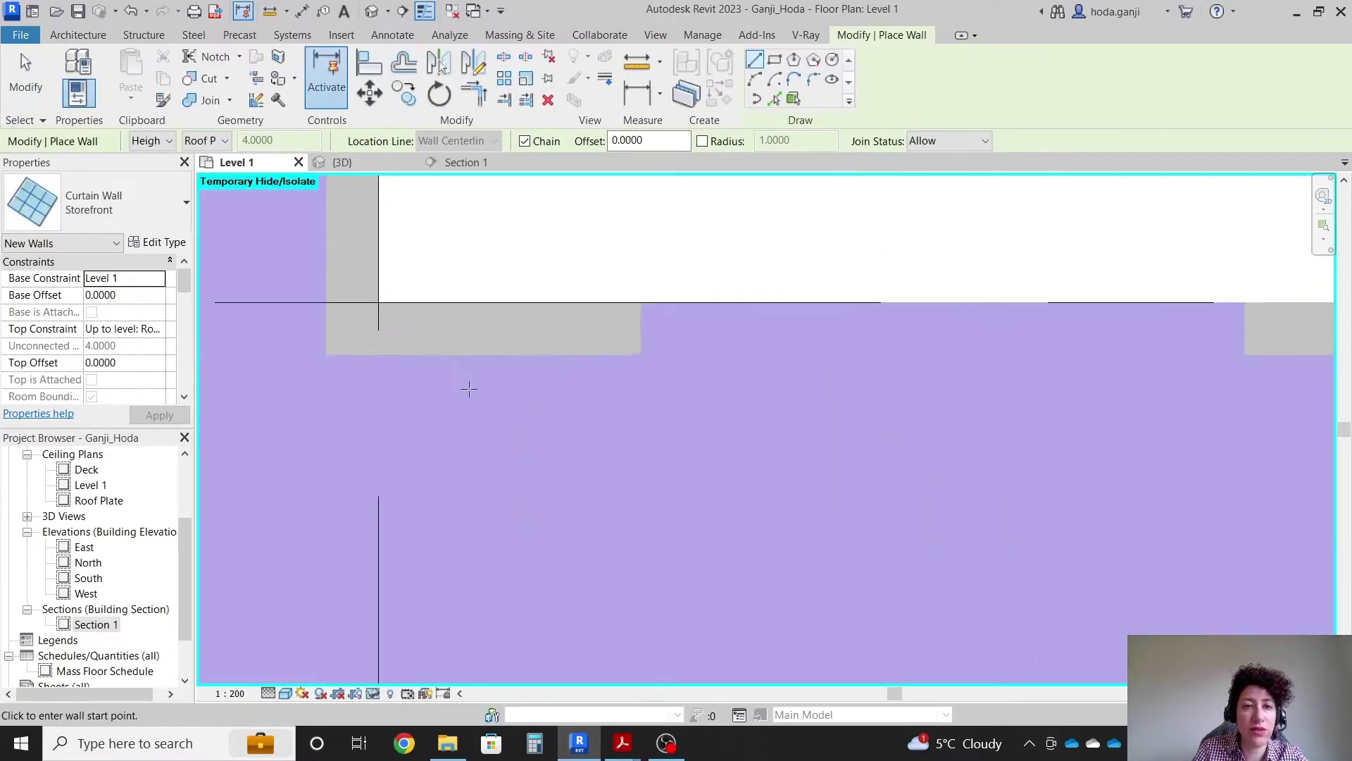
pyautogui.click(641, 328)
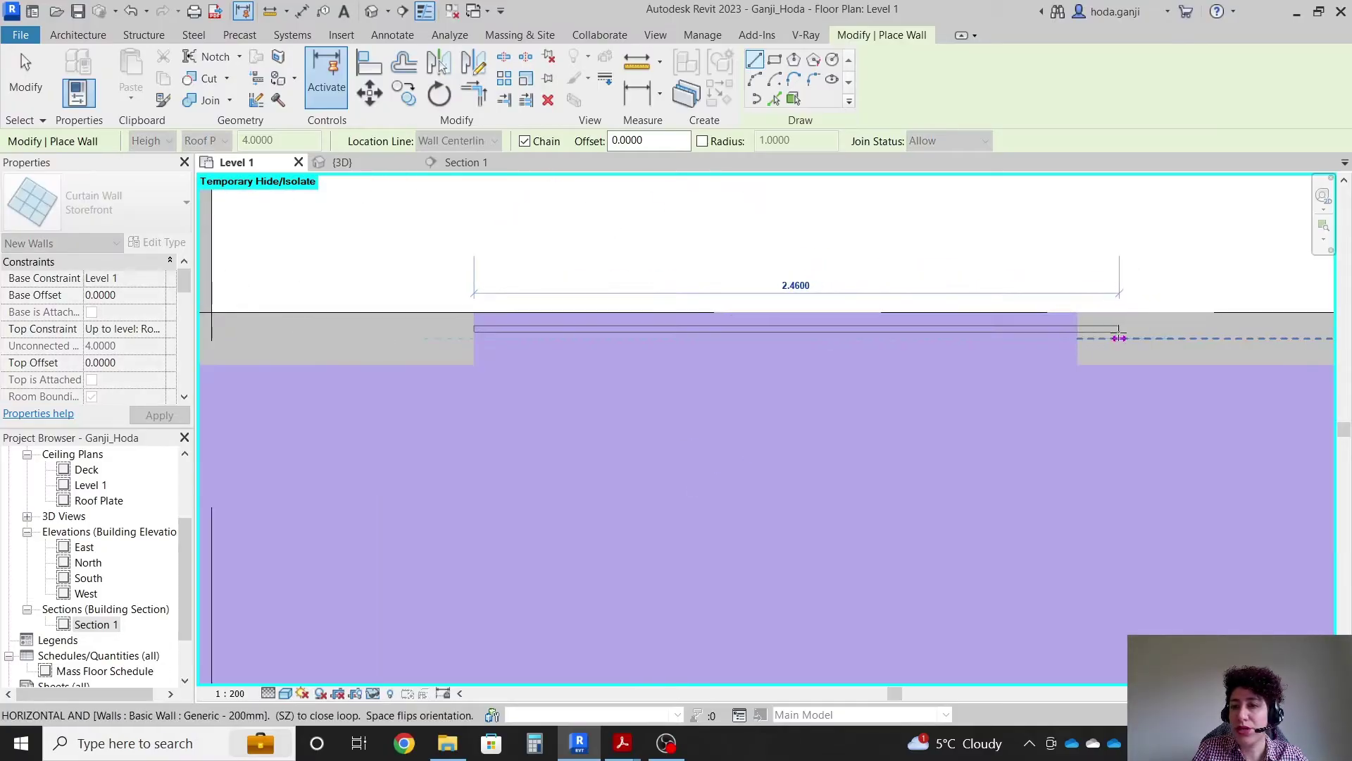
pyautogui.click(1076, 339)
pyautogui.press('Escape')
pyautogui.press('Escape')
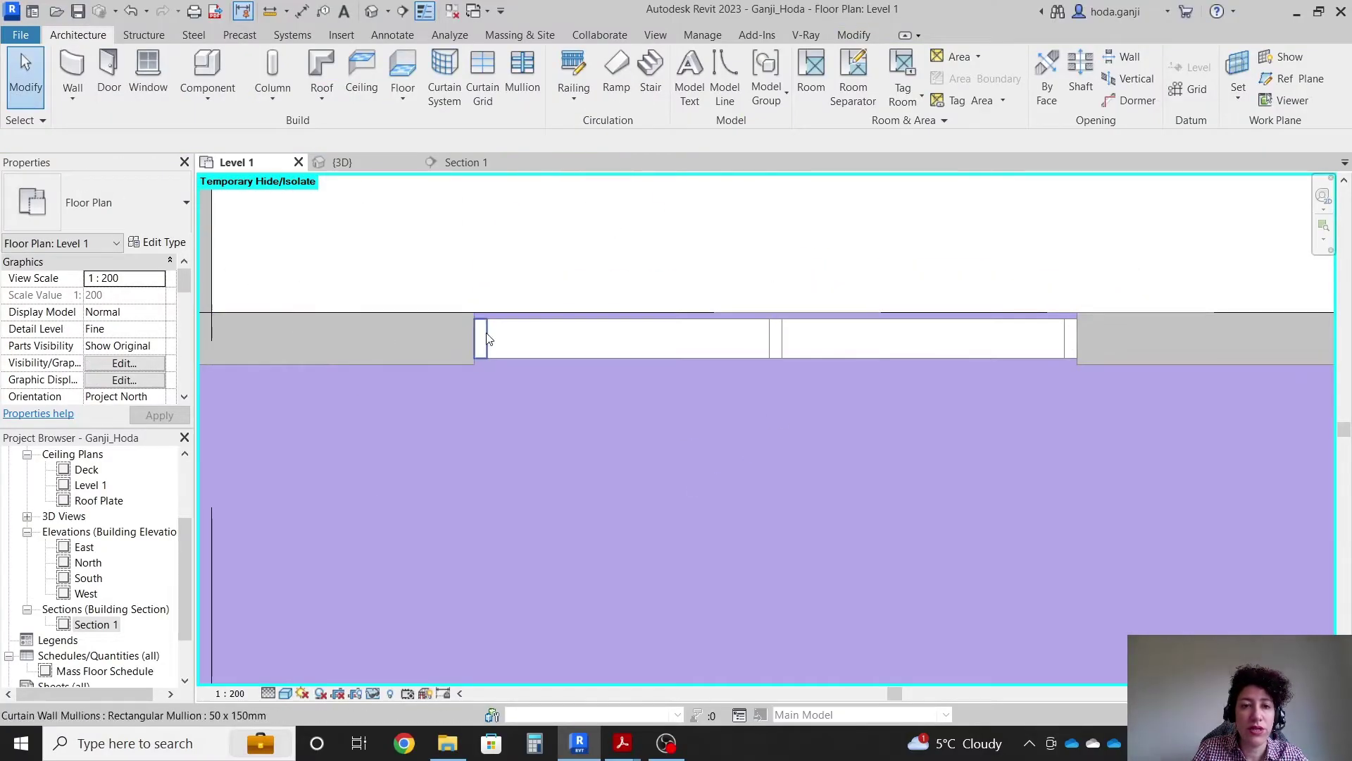
# Disallow the wall joins at both ends of the short storefront on grid B
pyautogui.click(516, 342)
pyautogui.rightClick(476, 340)
pyautogui.click(536, 415)
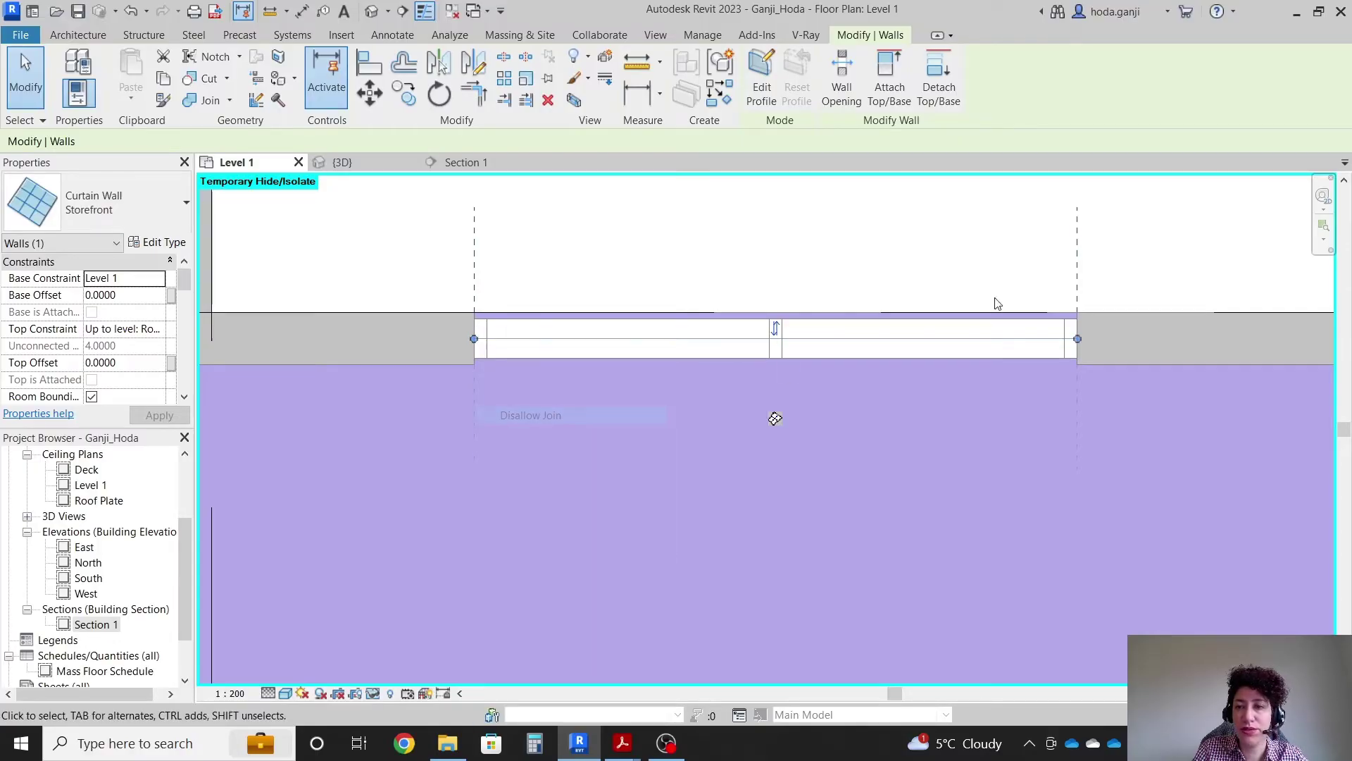
pyautogui.rightClick(1078, 340)
pyautogui.click(1150, 417)
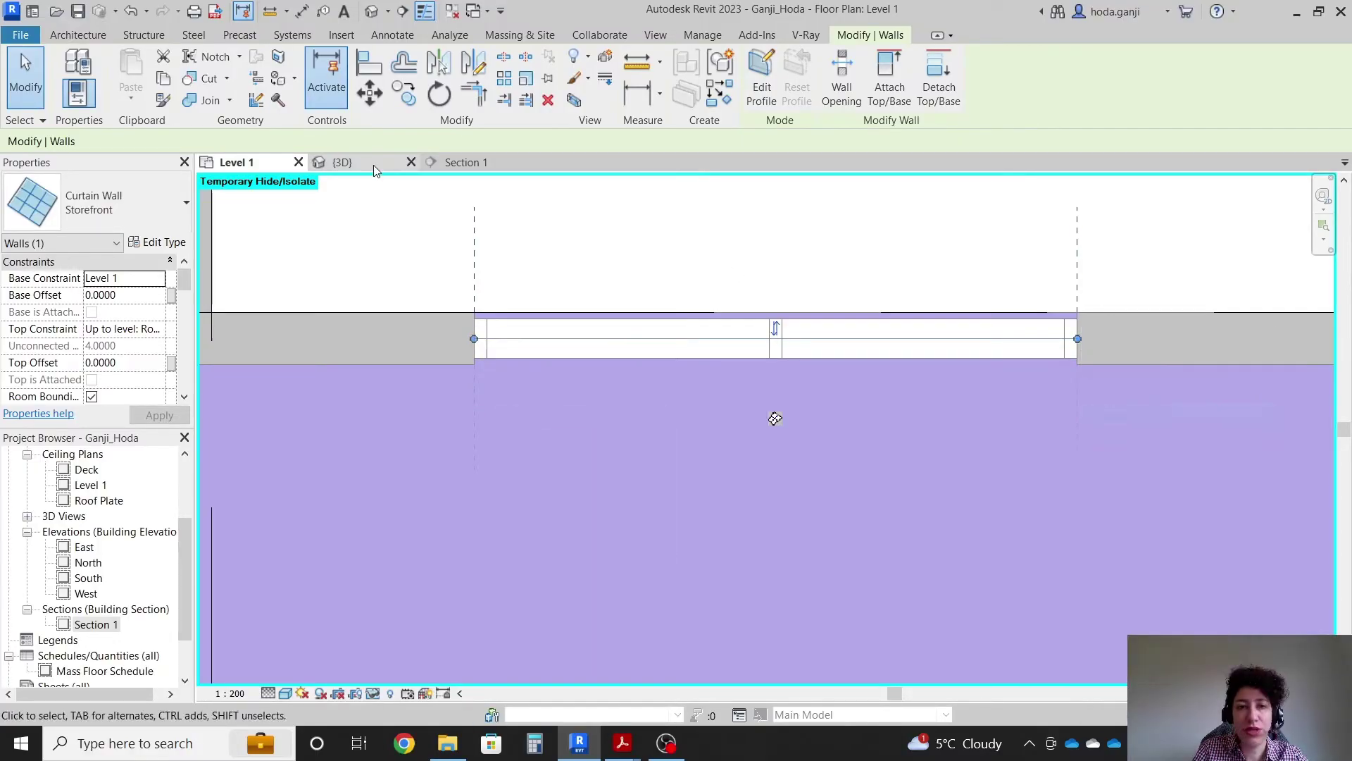
# Move the short grid B storefront outward so its outer face is flush with the adjacent returns
pyautogui.click(371, 95)
pyautogui.scroll(2, 492, 322)
pyautogui.click(496, 347)
pyautogui.scroll(-3, 516, 206)
pyautogui.press('Escape')
pyautogui.scroll(-2, 653, 248)
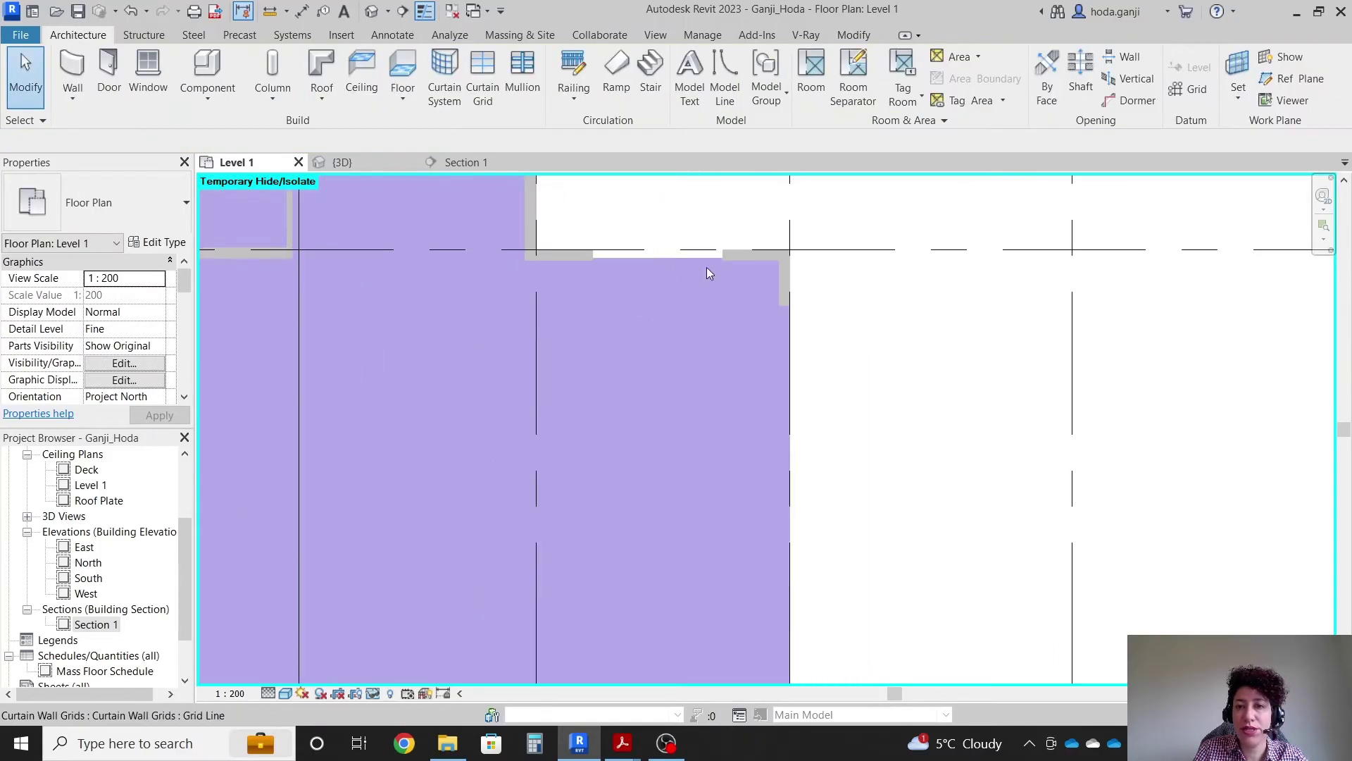
# Draw a Storefront curtain wall along the lodge's east side between the ends of the grid B and grid C corner returns
pyautogui.scroll(1, 786, 313)
pyautogui.click(87, 71)
pyautogui.scroll(4, 881, 341)
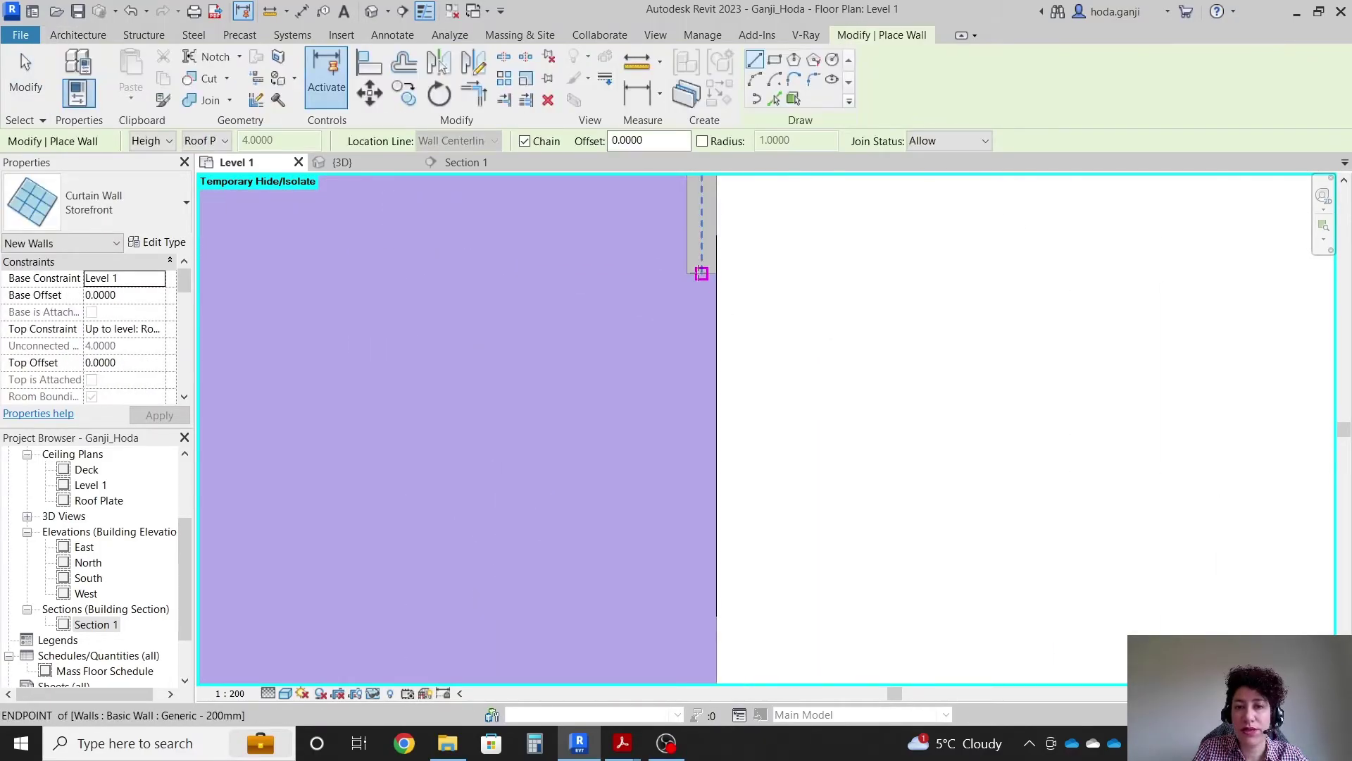
pyautogui.click(702, 271)
pyautogui.scroll(-5, 705, 211)
pyautogui.scroll(-2, 671, 392)
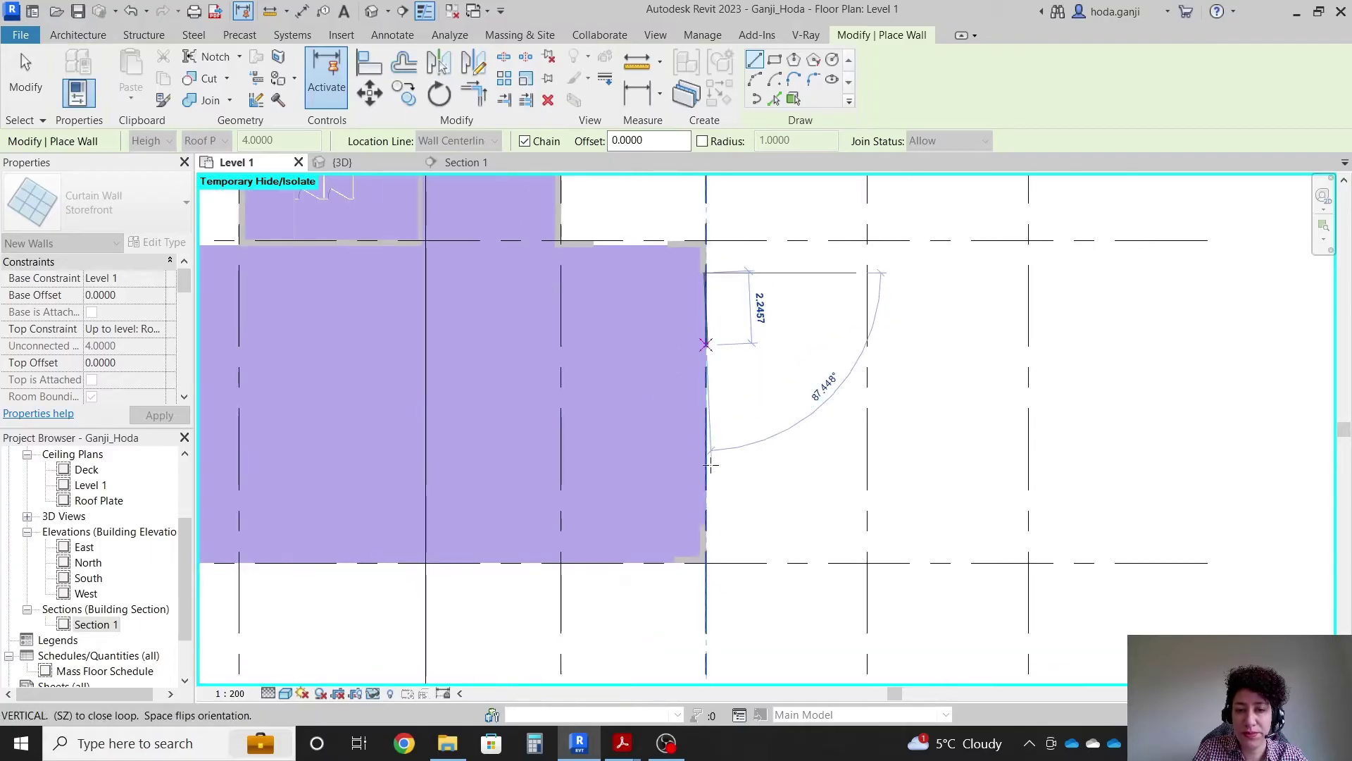
pyautogui.scroll(4, 716, 522)
pyautogui.scroll(1, 716, 579)
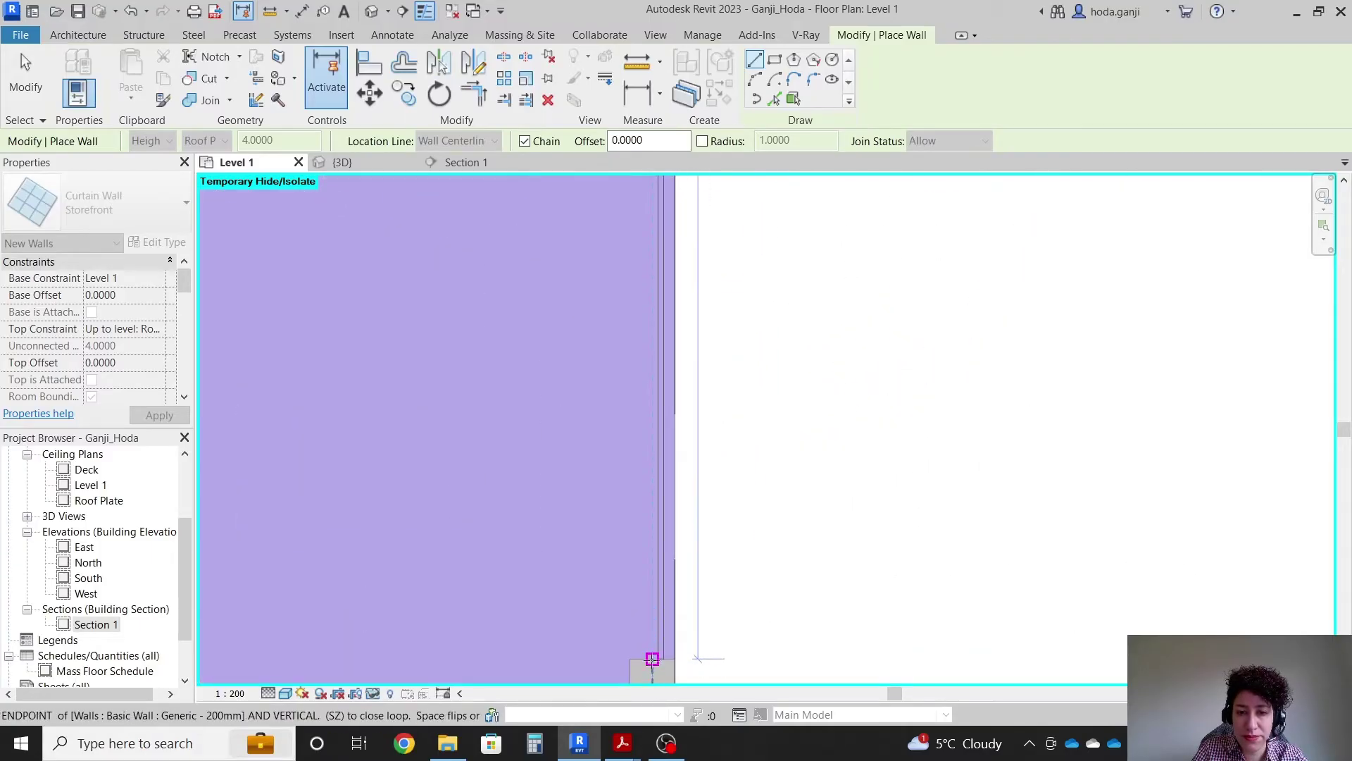
pyautogui.click(652, 659)
pyautogui.scroll(-2, 670, 537)
pyautogui.scroll(3, 685, 640)
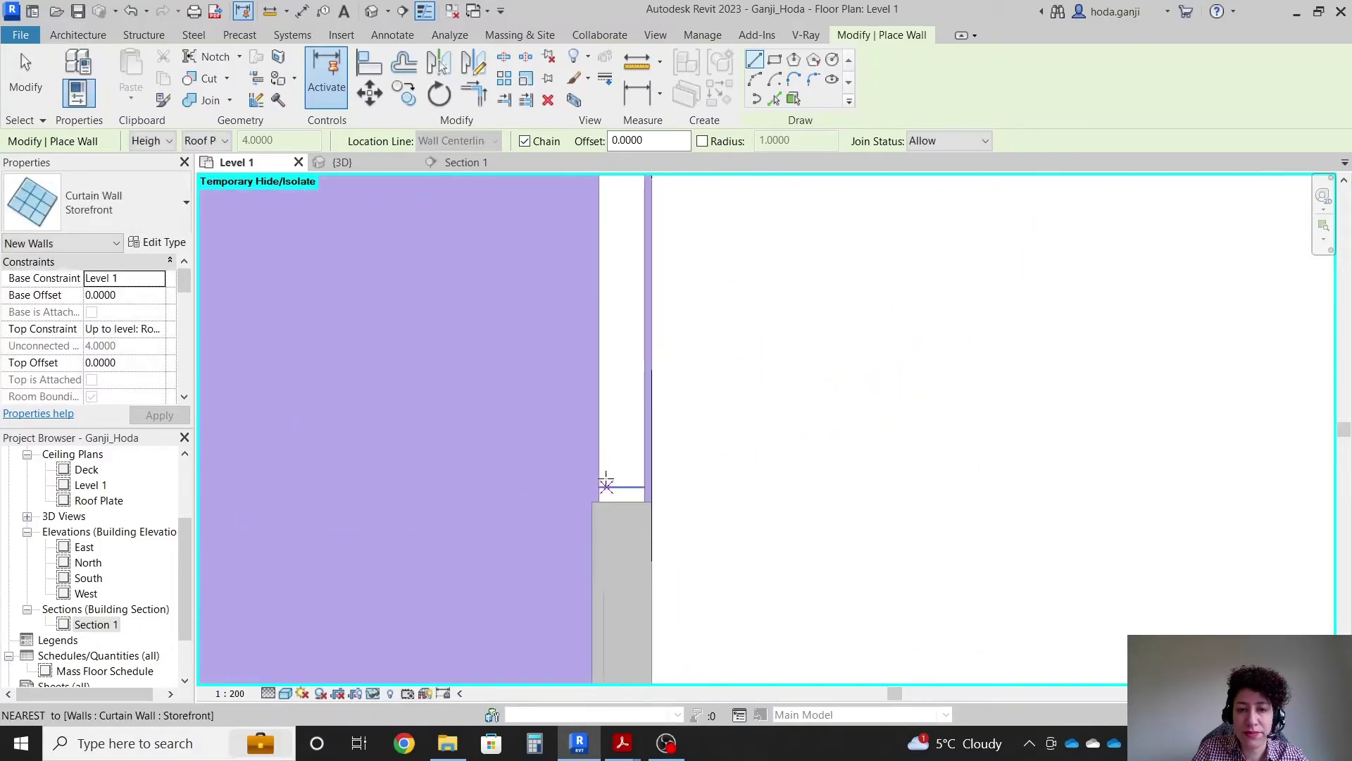
pyautogui.press('Escape')
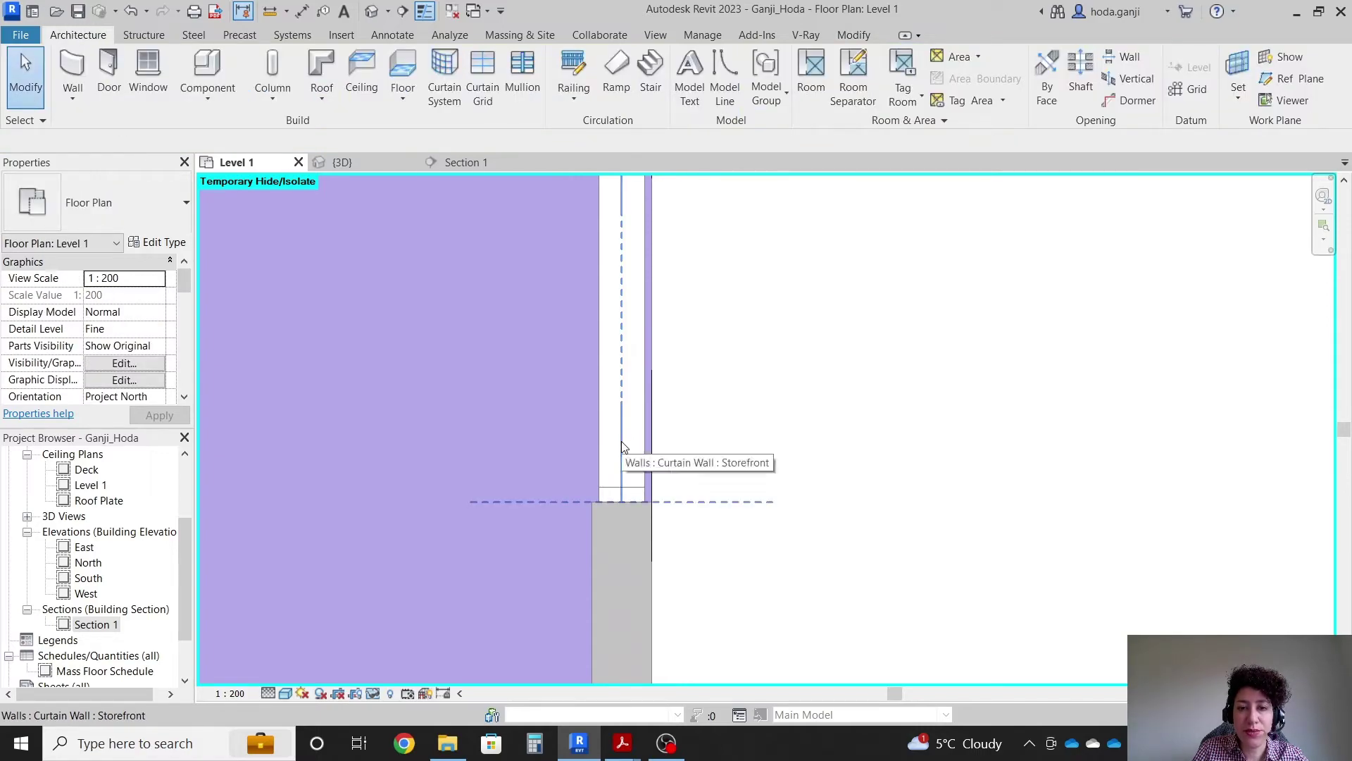
# Disallow the wall joins at both ends of the east side storefront
pyautogui.click(621, 445)
pyautogui.rightClick(624, 504)
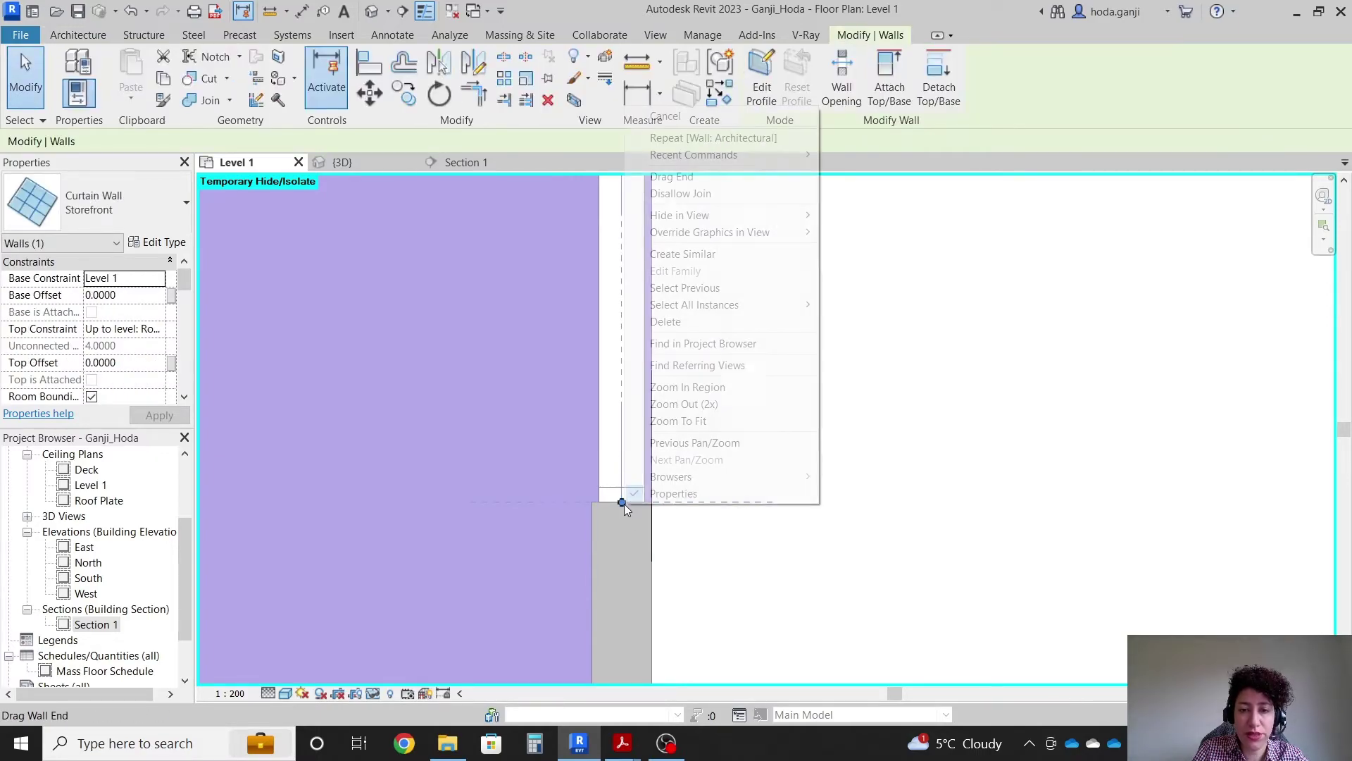
pyautogui.click(698, 195)
pyautogui.scroll(-2, 593, 633)
pyautogui.scroll(5, 596, 268)
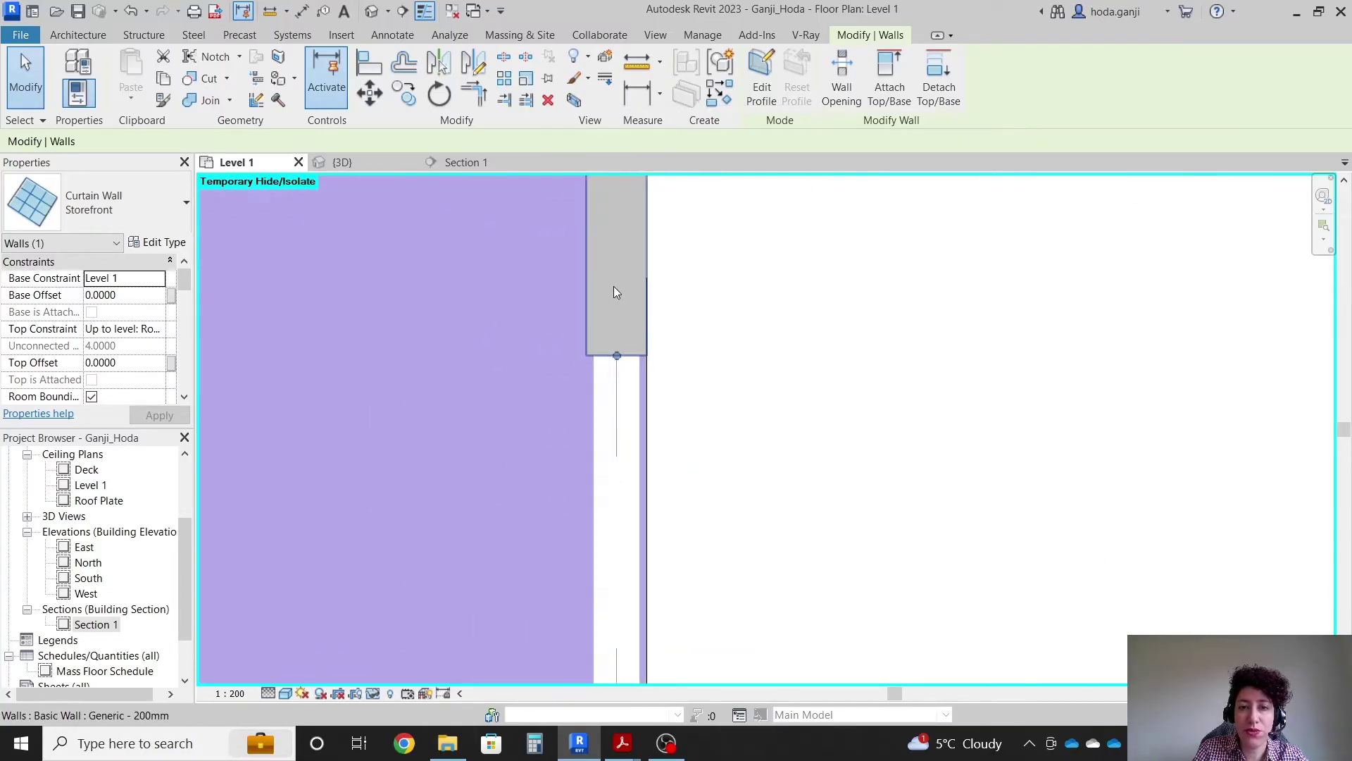
pyautogui.rightClick(617, 372)
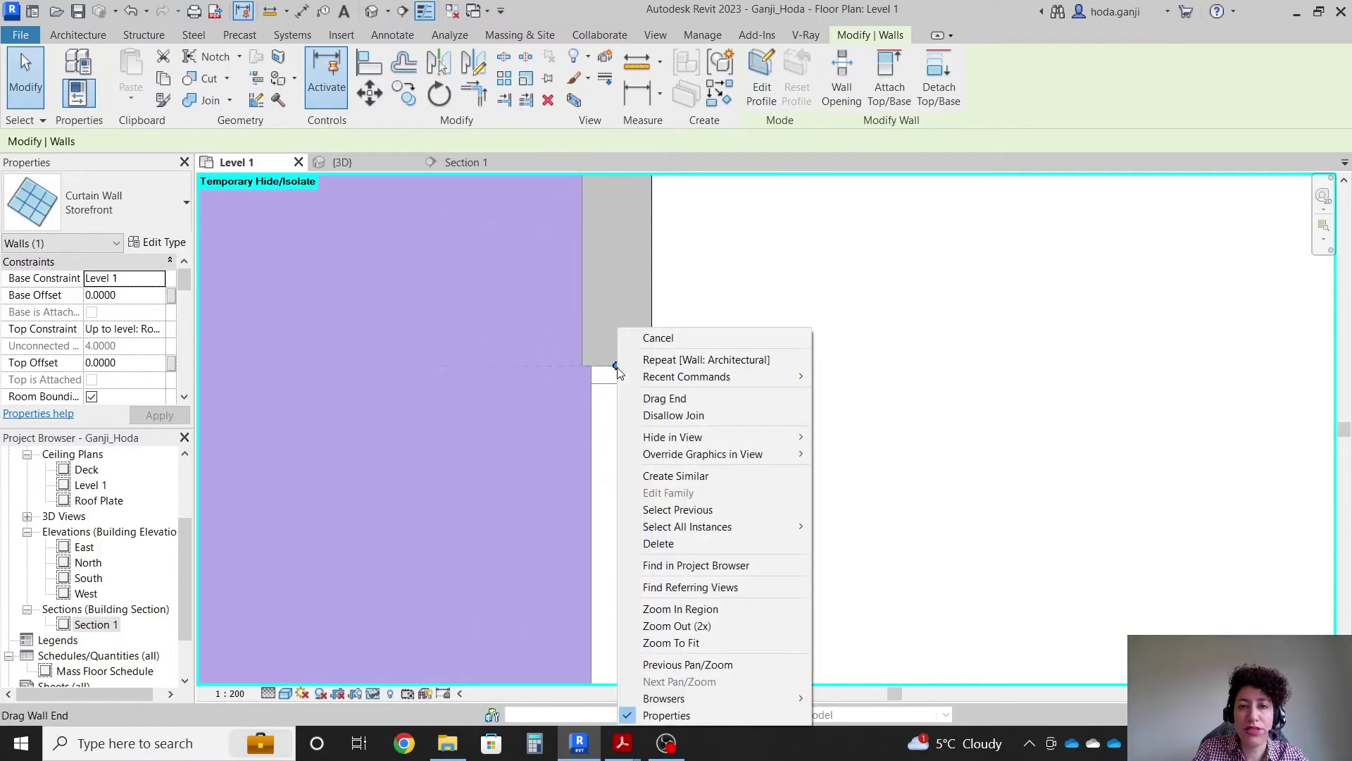
pyautogui.click(693, 416)
# Move the east side storefront outward so its outer face is flush with the corner return's outer face
pyautogui.click(364, 95)
pyautogui.scroll(2, 706, 349)
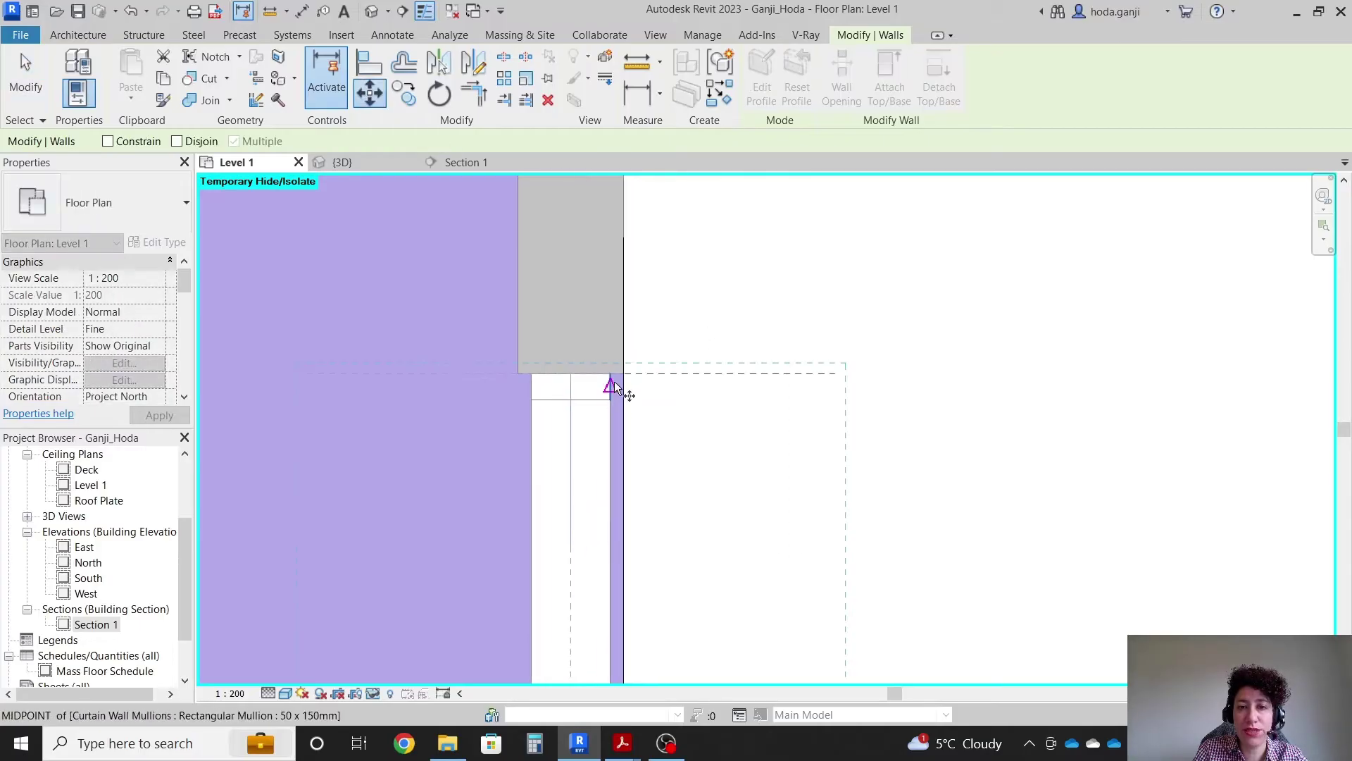
pyautogui.click(613, 371)
pyautogui.click(623, 374)
pyautogui.scroll(-8, 845, 307)
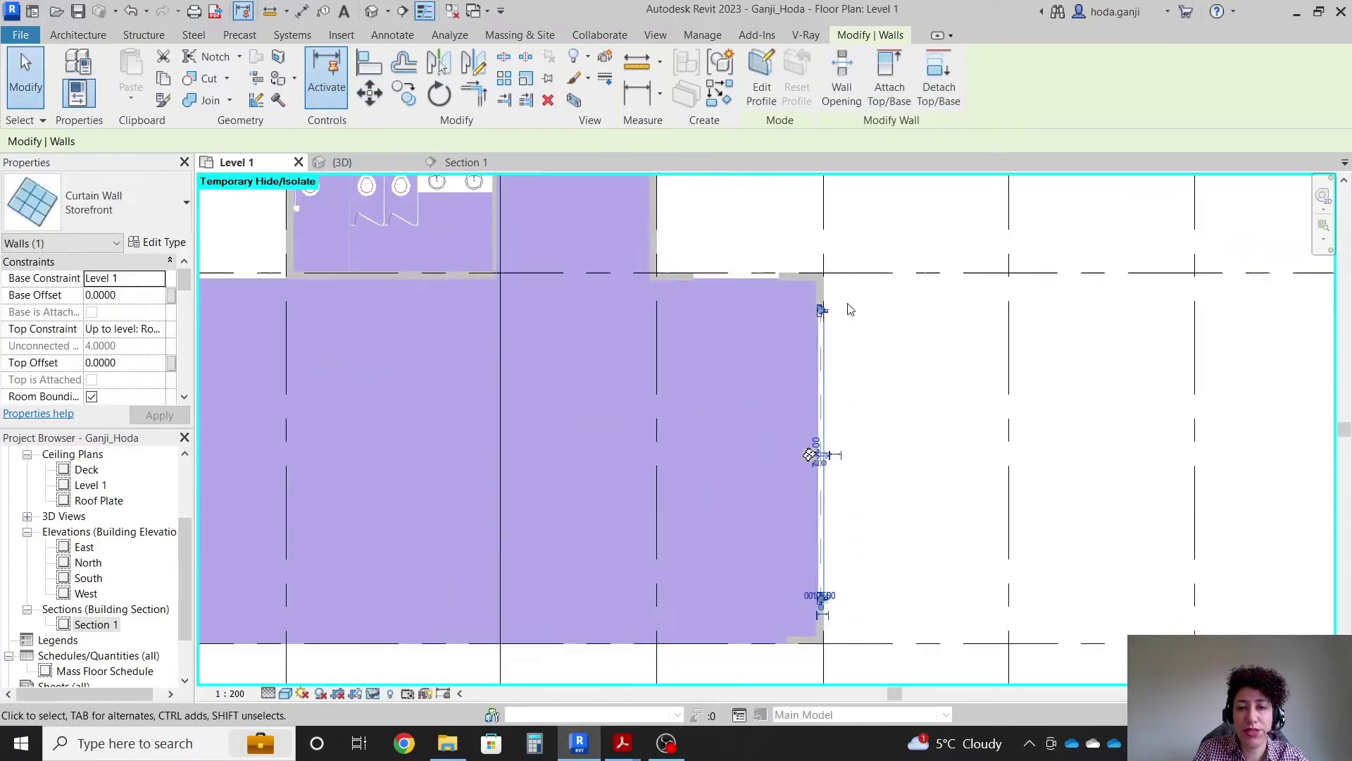
pyautogui.scroll(3, 425, 465)
pyautogui.scroll(2, 332, 383)
pyautogui.press('Escape')
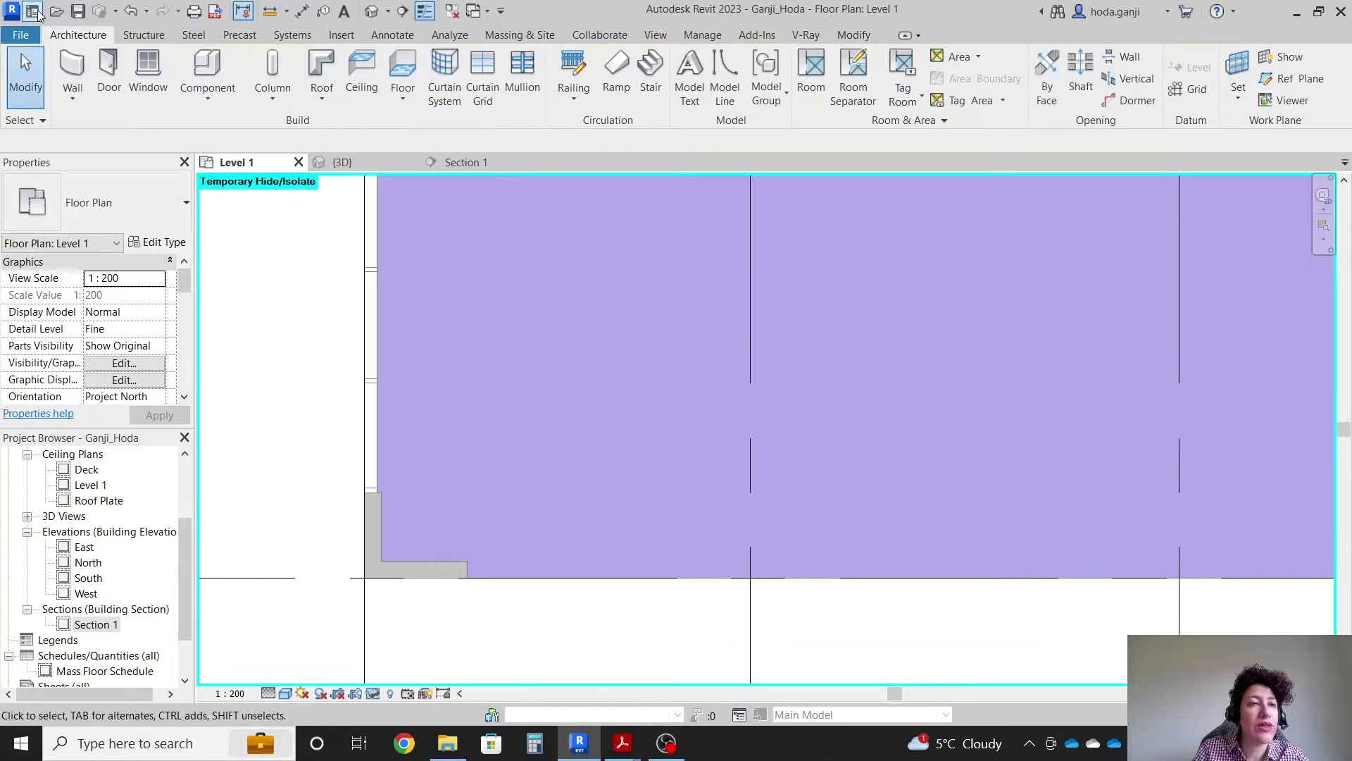
# Draw a Storefront curtain wall up to Roof Plate along the lodge's south side between the ends of the two corner returns
pyautogui.click(73, 71)
pyautogui.click(105, 202)
pyautogui.scroll(3, 496, 616)
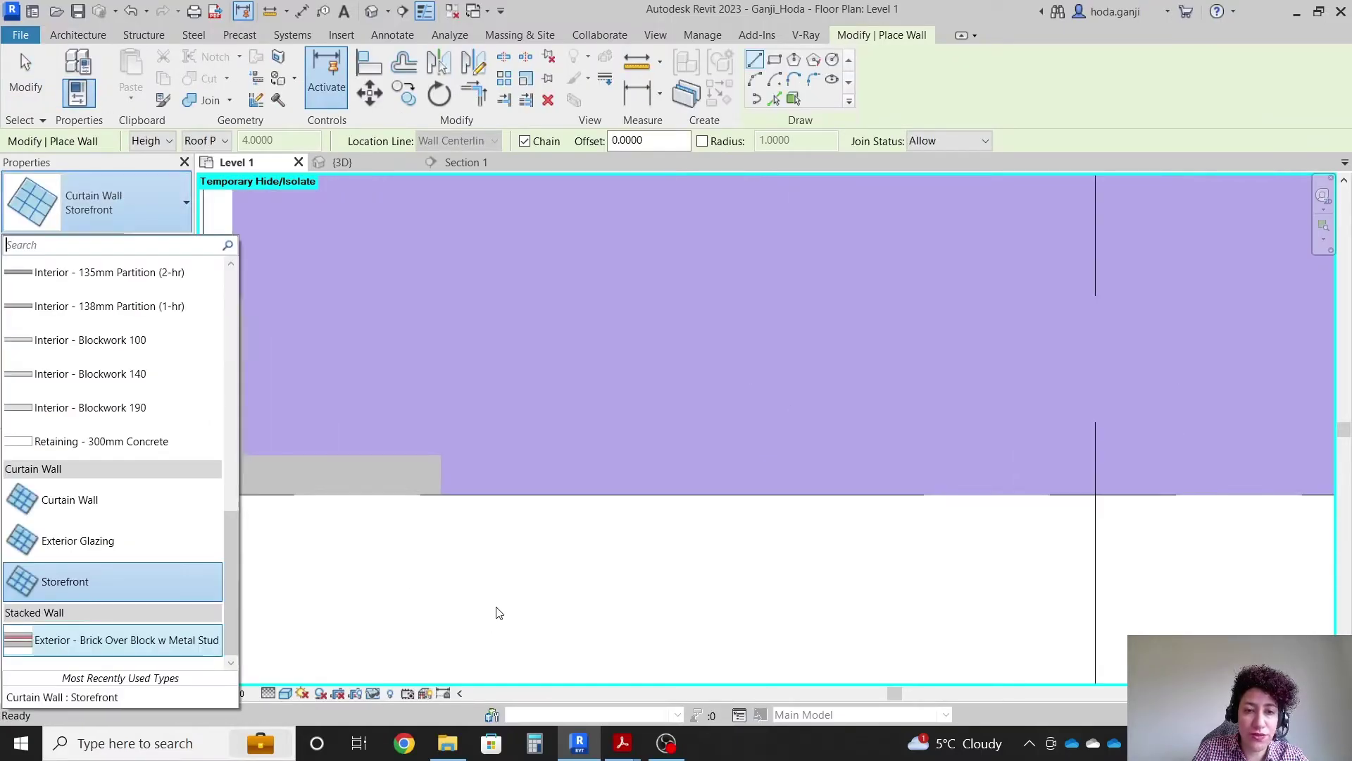
pyautogui.click(154, 584)
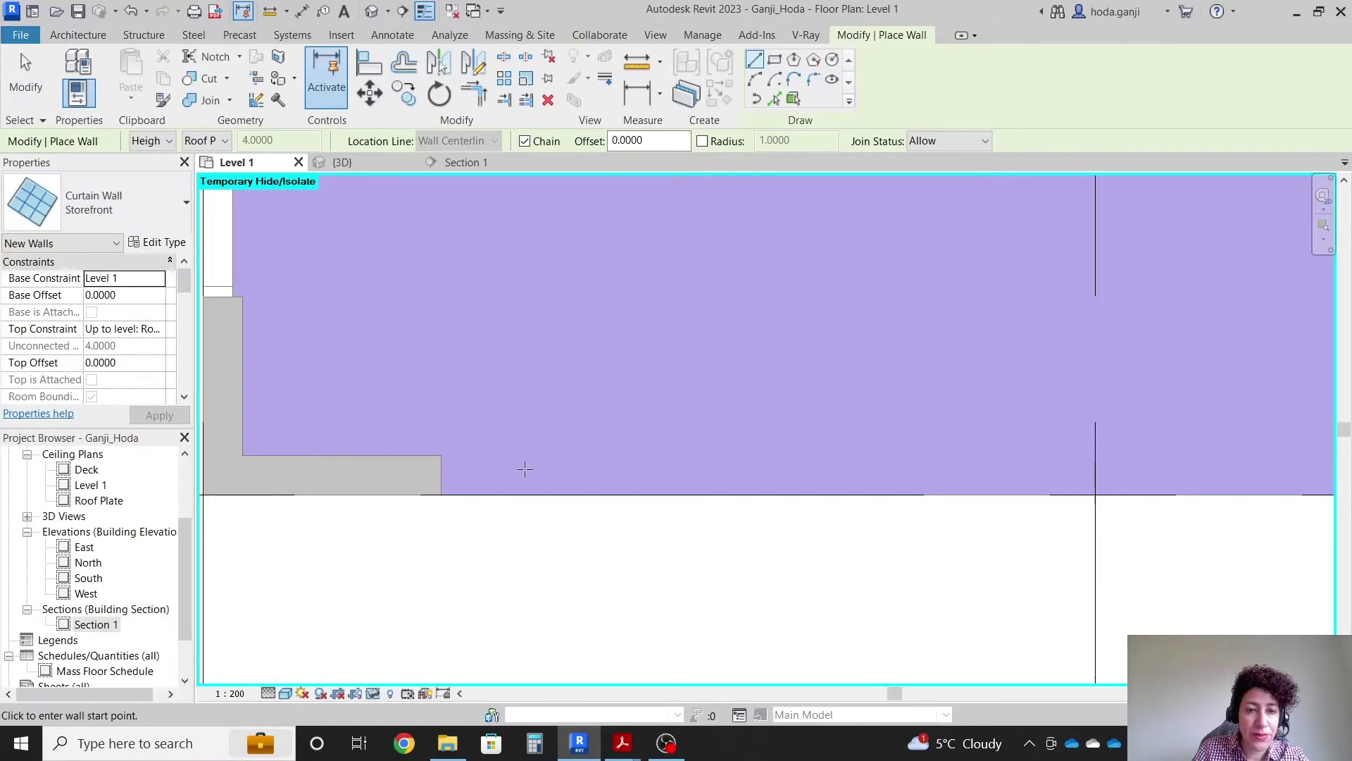
pyautogui.click(441, 474)
pyautogui.scroll(-5, 395, 507)
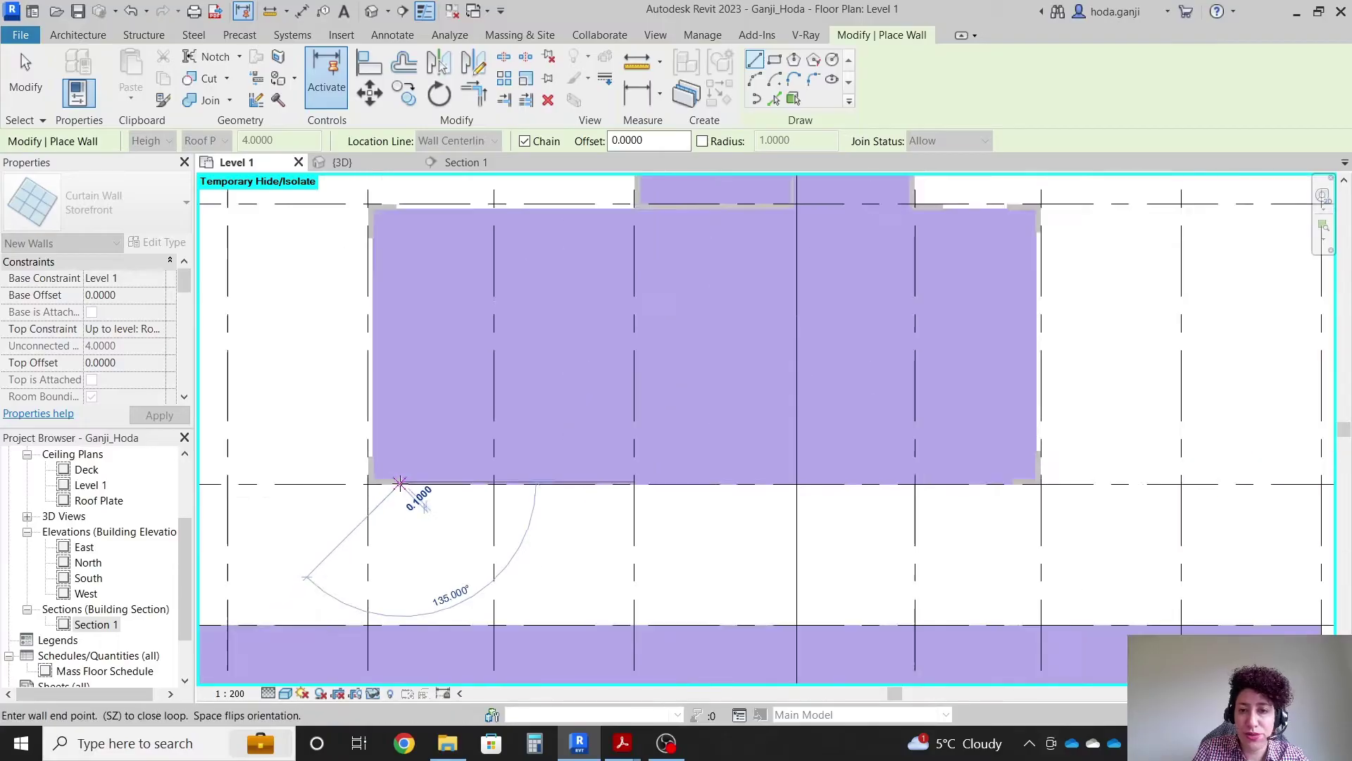
pyautogui.scroll(4, 859, 487)
pyautogui.scroll(3, 874, 486)
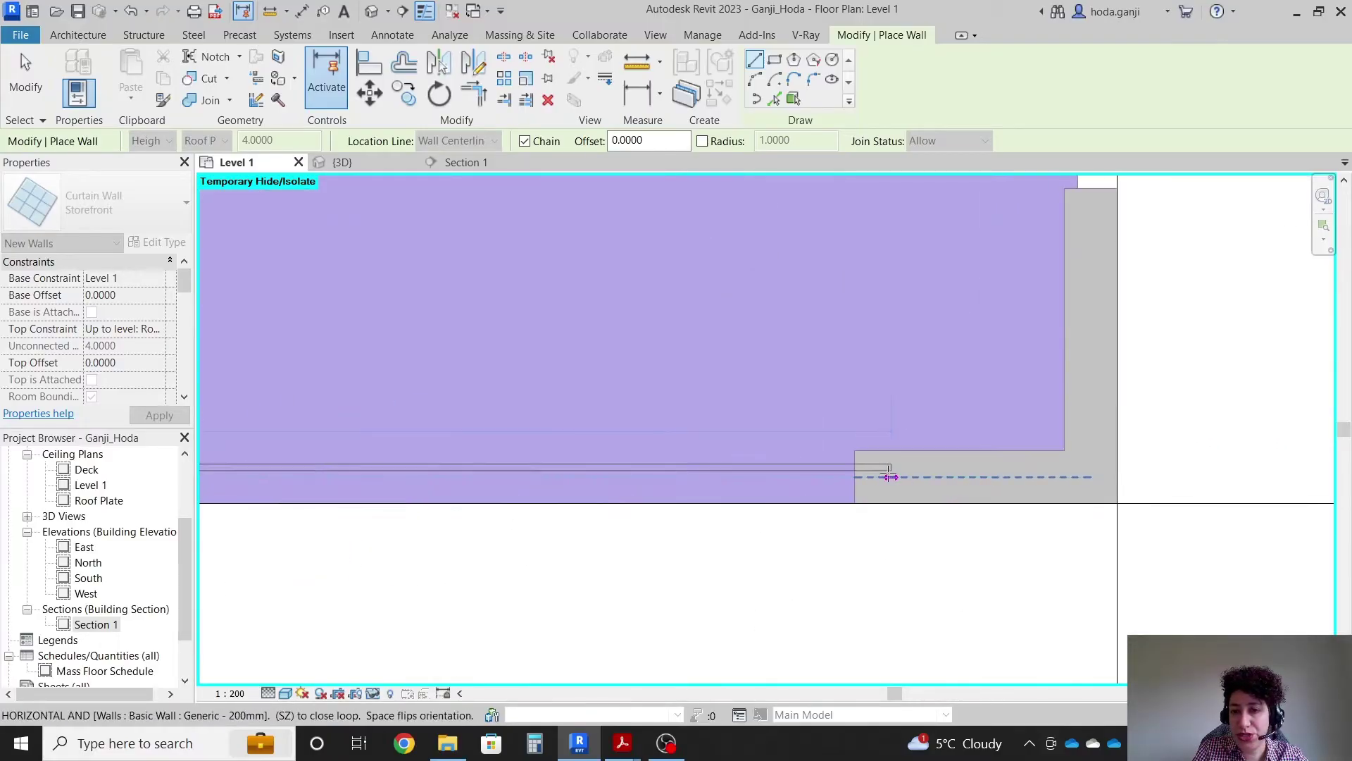
pyautogui.click(853, 494)
pyautogui.press('Escape')
pyautogui.press('Escape')
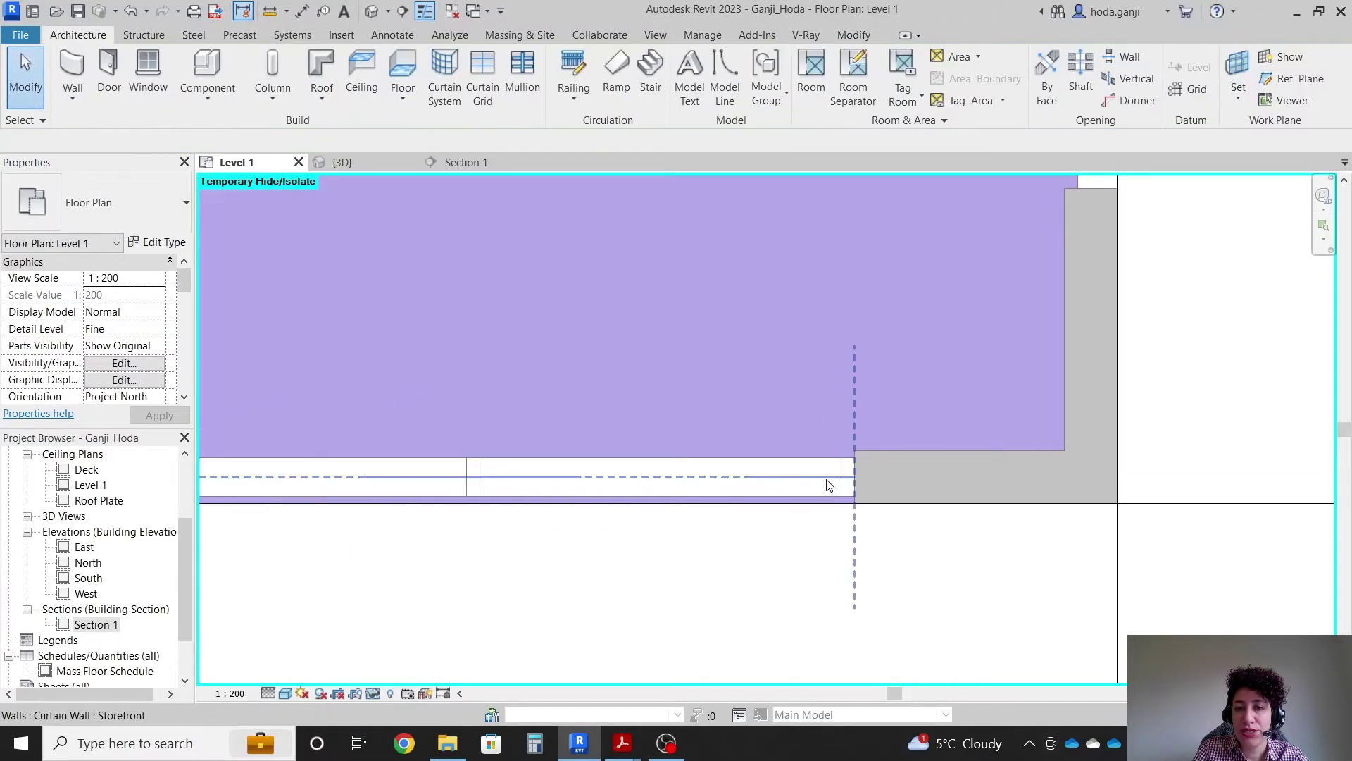
# Disallow the wall joins at both ends of the south side storefront
pyautogui.click(848, 484)
pyautogui.rightClick(859, 478)
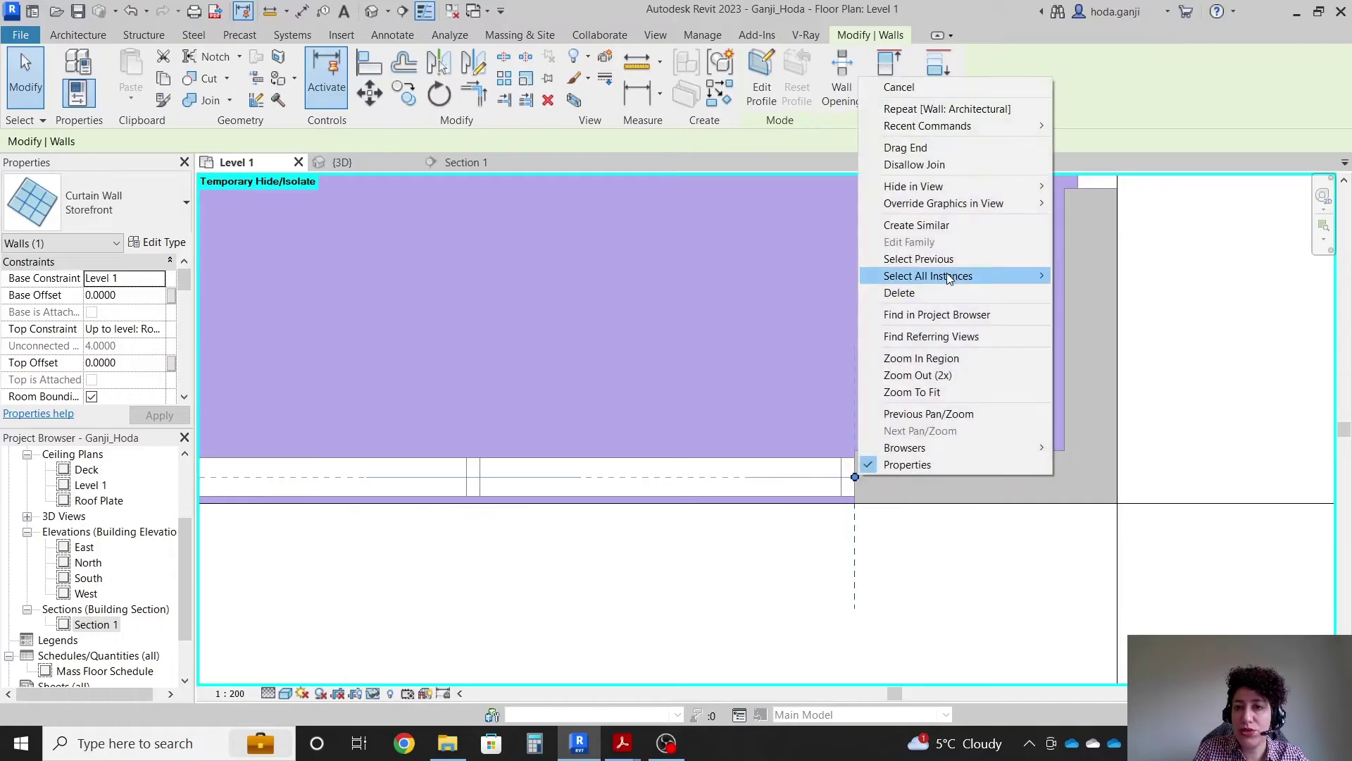
pyautogui.click(948, 166)
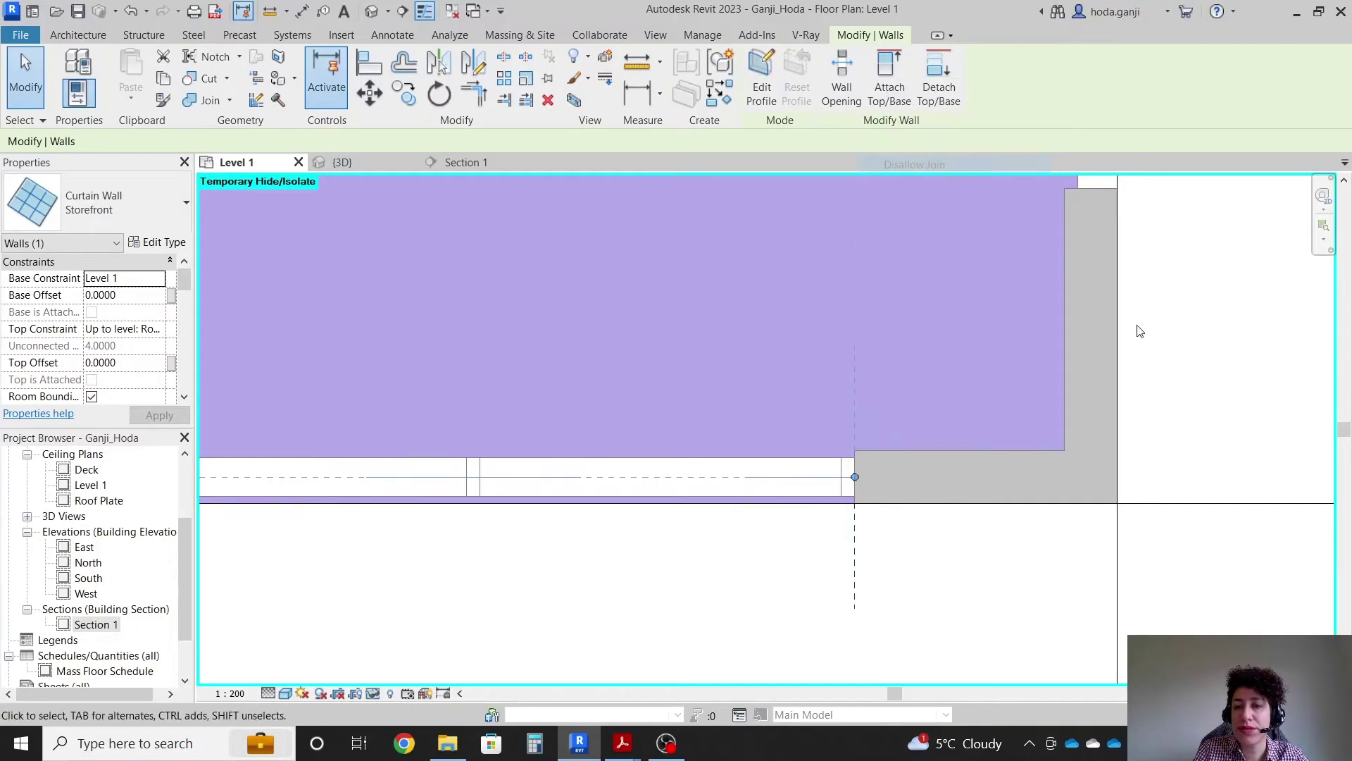
pyautogui.scroll(-5, 1136, 331)
pyautogui.scroll(-3, 893, 399)
pyautogui.scroll(5, 432, 385)
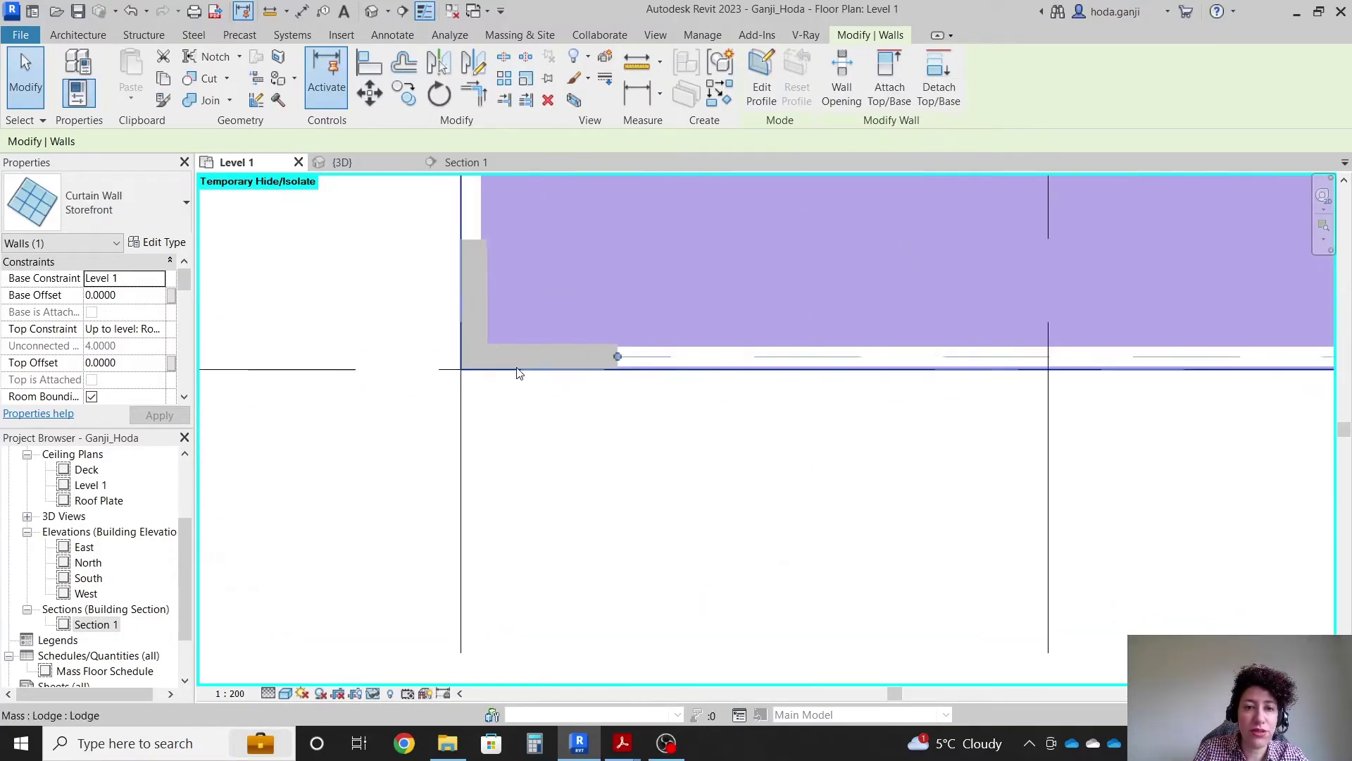
pyautogui.scroll(2, 620, 337)
pyautogui.rightClick(614, 375)
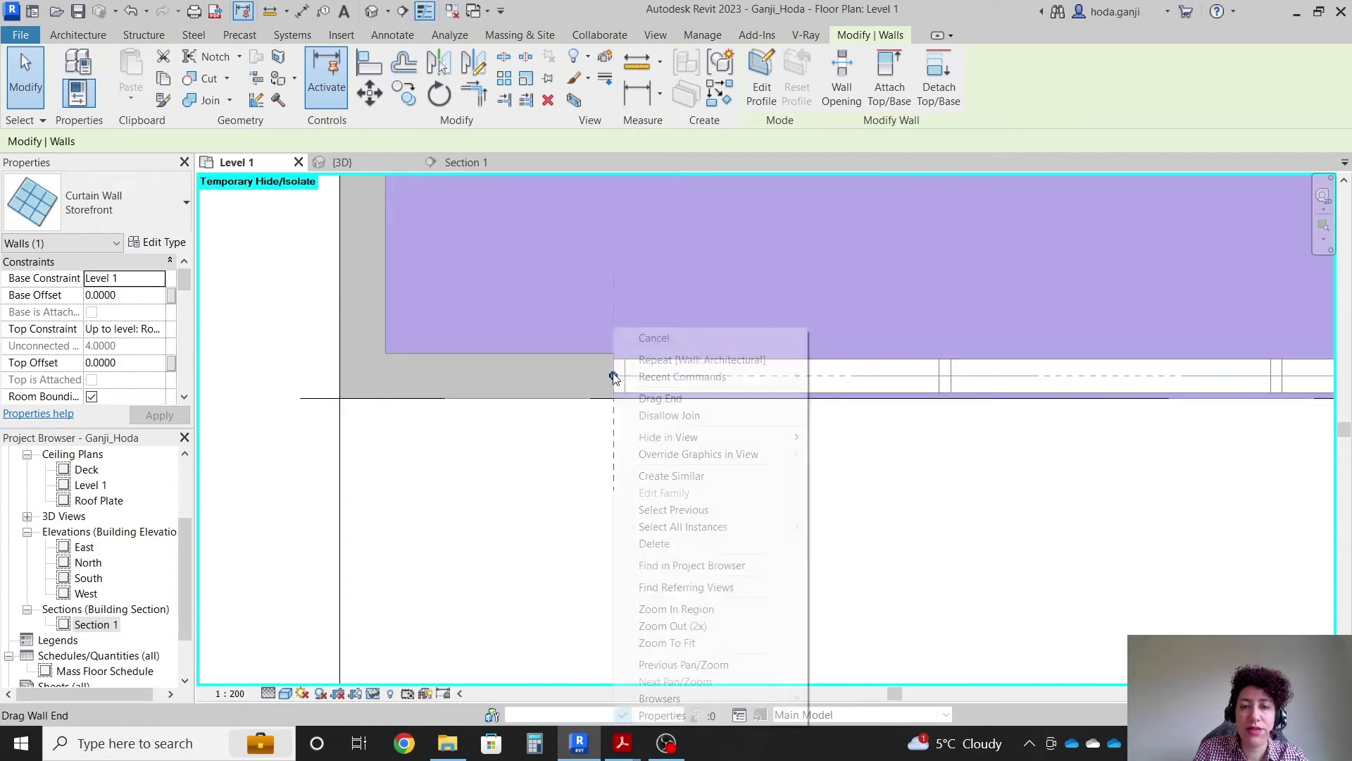
pyautogui.click(671, 414)
# Move the south side storefront outward so its outer face is flush with the corner return's outer face
pyautogui.scroll(4, 649, 385)
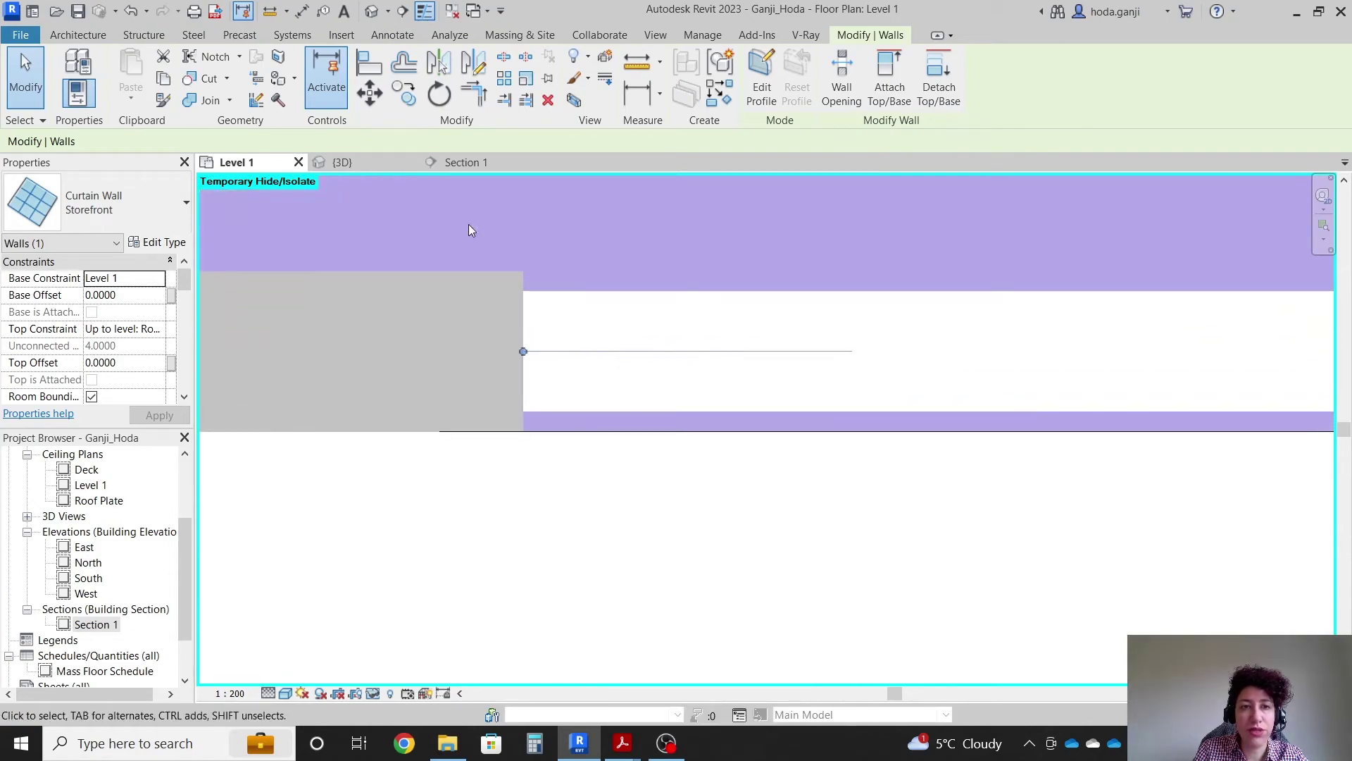
pyautogui.click(371, 93)
pyautogui.click(523, 412)
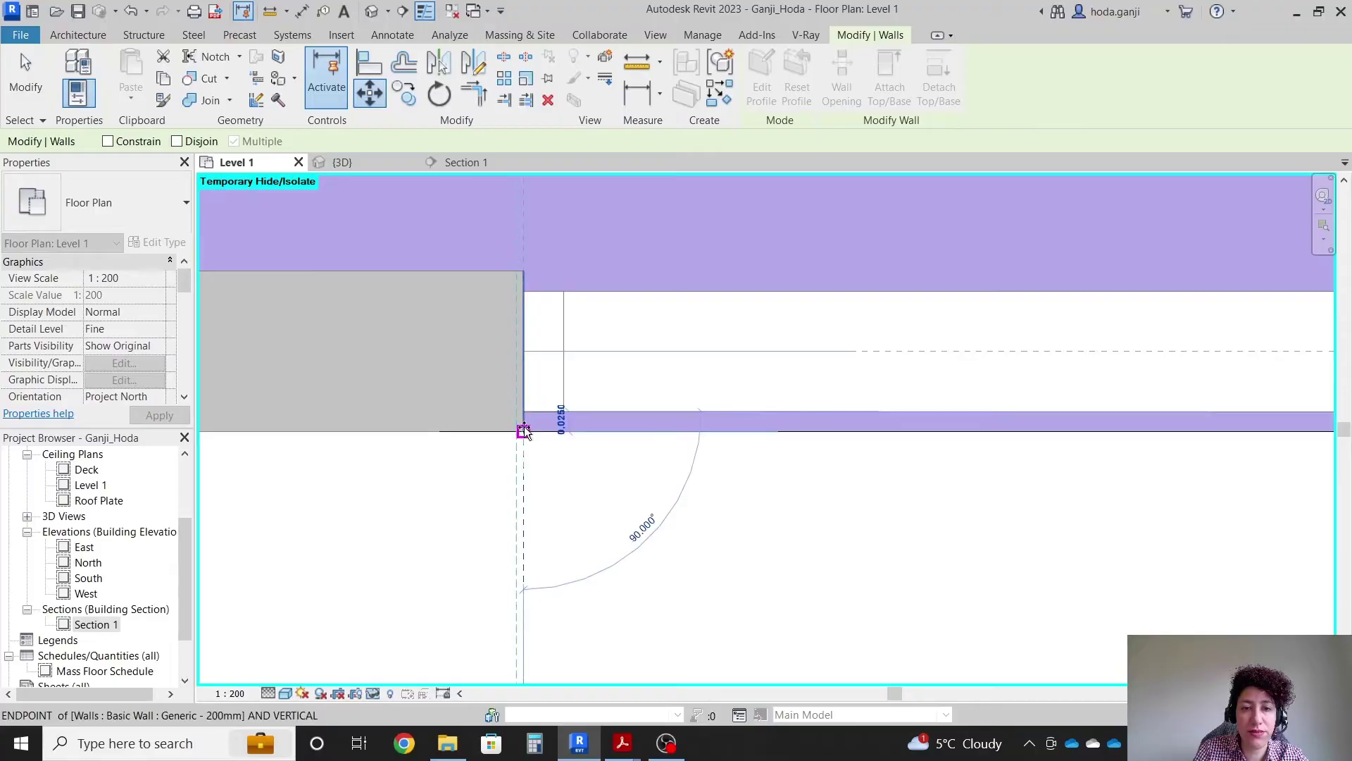
pyautogui.click(524, 431)
pyautogui.scroll(-8, 522, 409)
pyautogui.press('Escape')
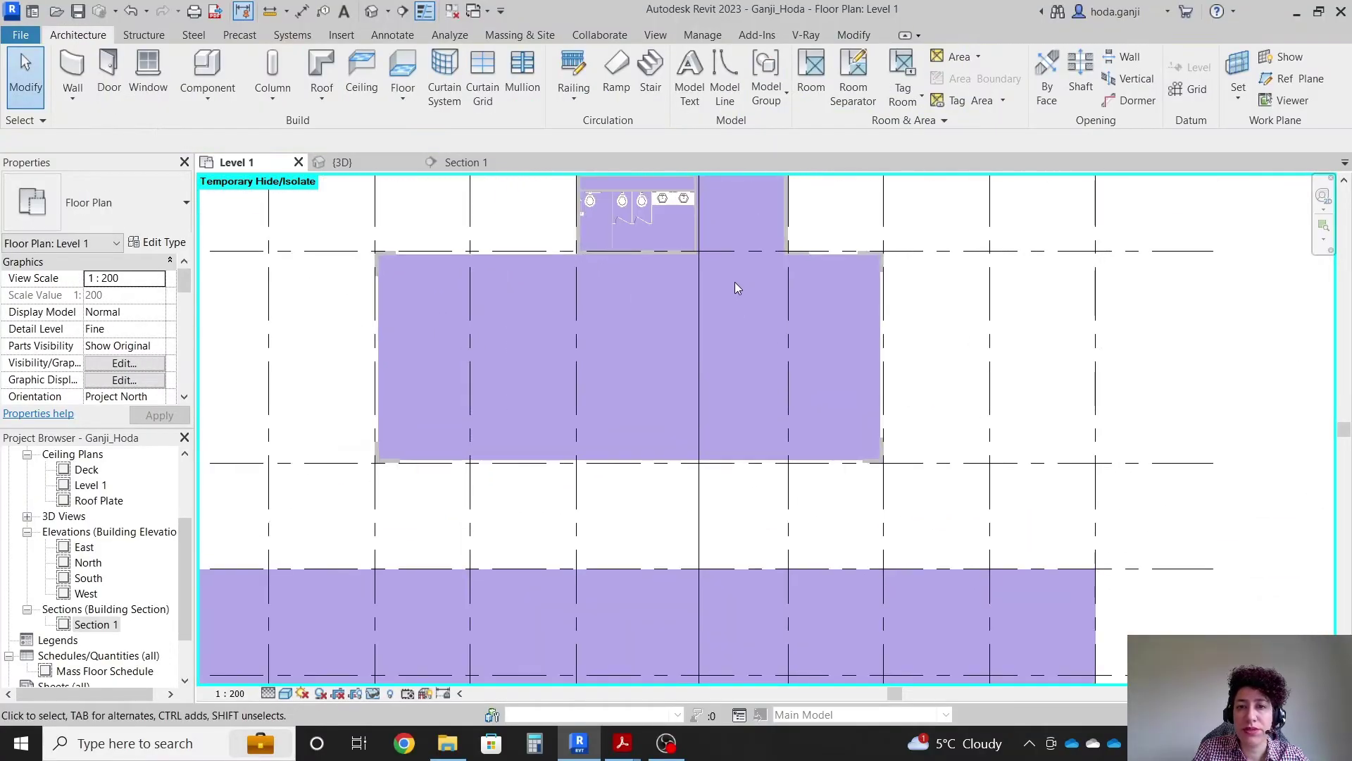
# Inspect the lodge's storefront walls in the 3D view and their mullion layout in the Level 1 plan
pyautogui.click(342, 162)
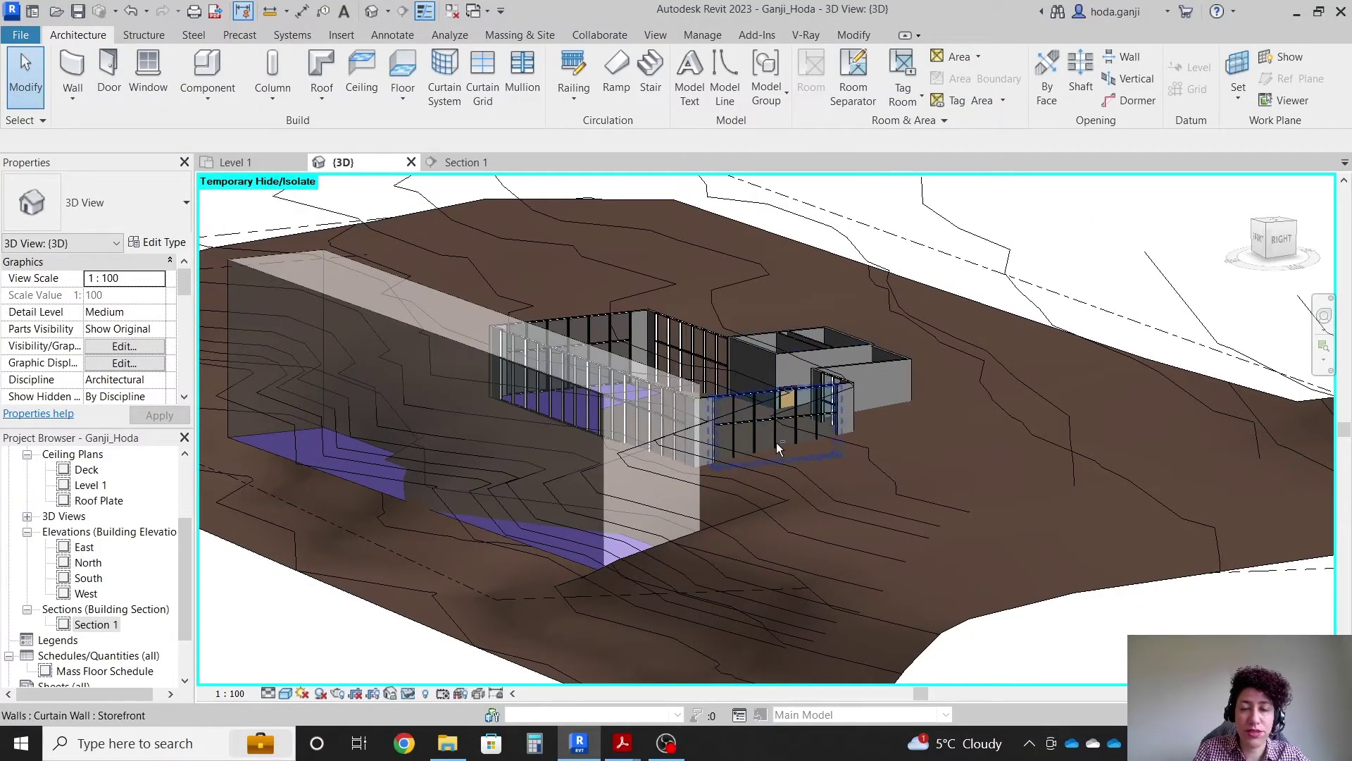
pyautogui.keyDown('shift'); pyautogui.moveTo(724, 568); pyautogui.dragTo(733, 645, button='middle'); pyautogui.keyUp('shift')
pyautogui.click(248, 162)
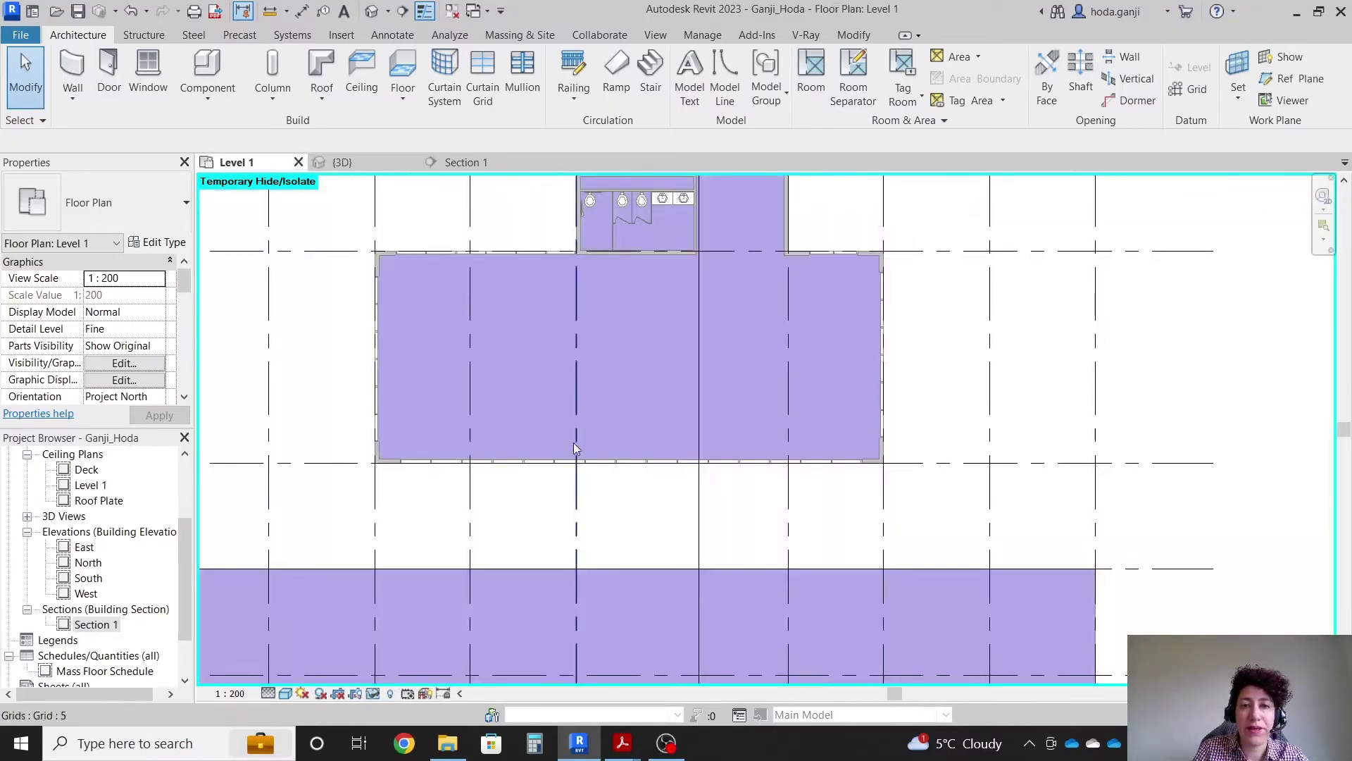
pyautogui.scroll(5, 719, 233)
pyautogui.scroll(-2, 724, 238)
pyautogui.scroll(3, 493, 510)
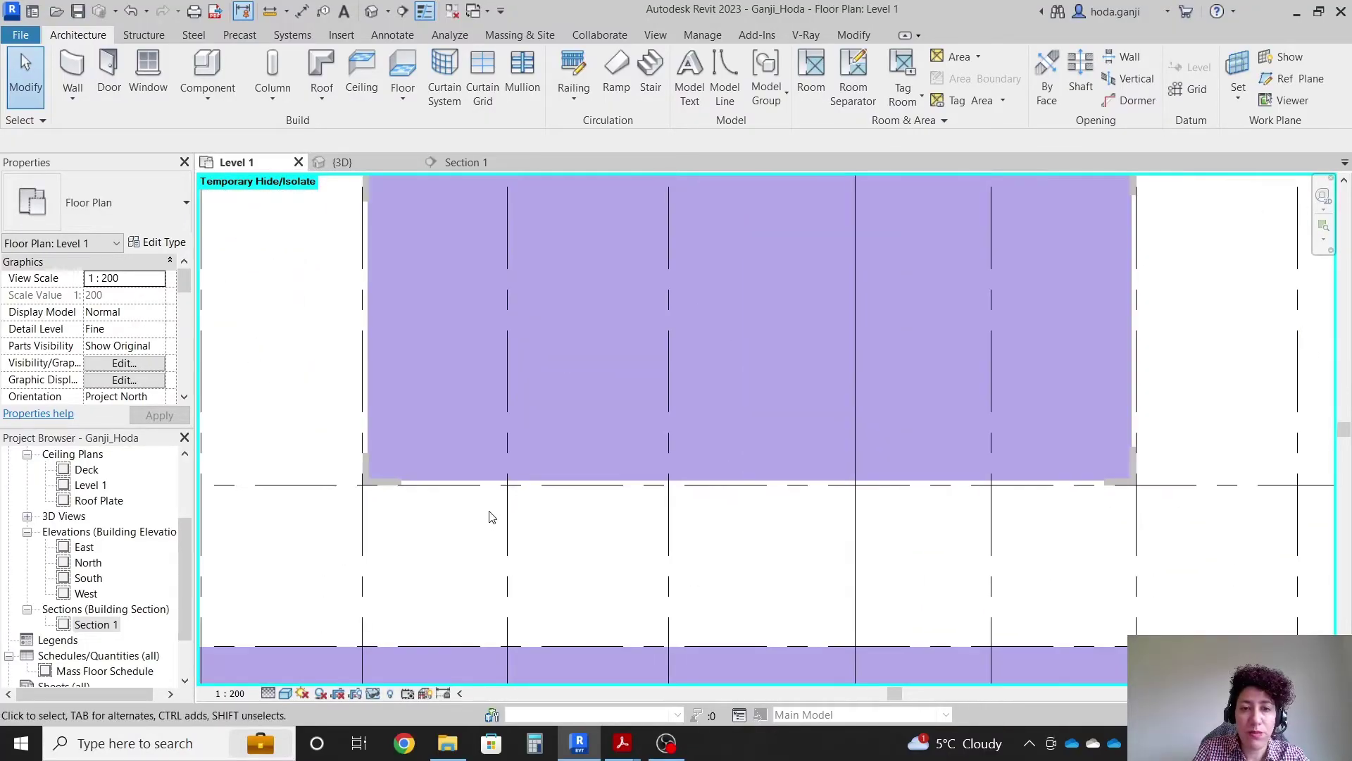
pyautogui.scroll(-2, 493, 508)
pyautogui.scroll(2, 564, 313)
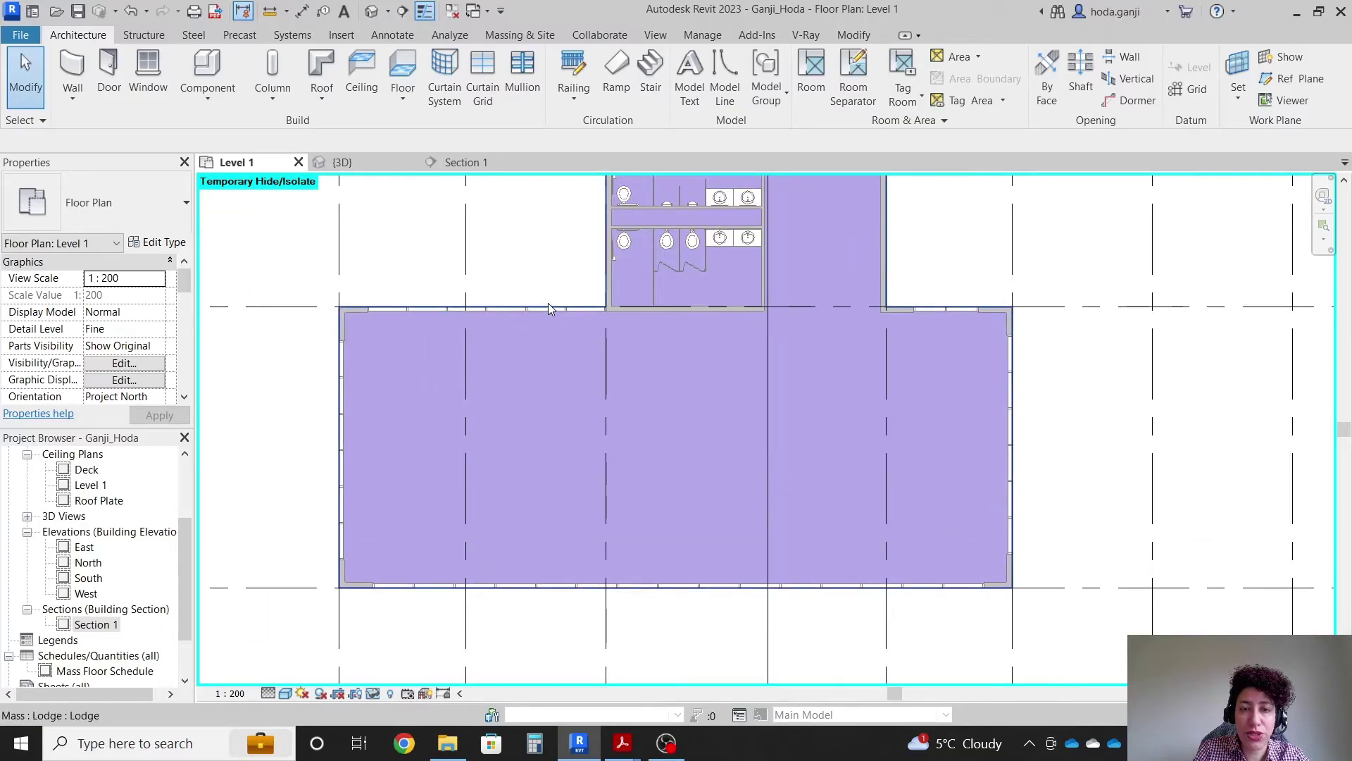
pyautogui.scroll(3, 572, 587)
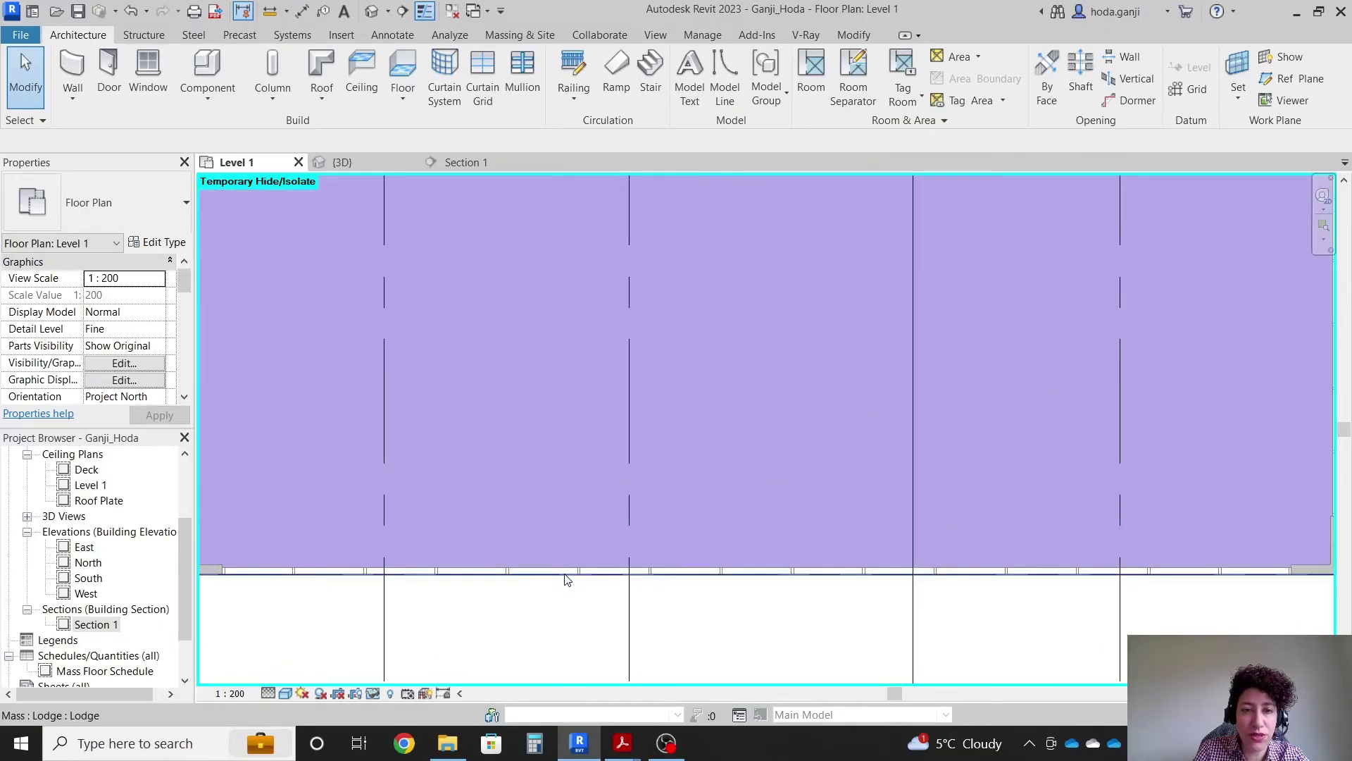
pyautogui.scroll(-3, 502, 564)
pyautogui.scroll(4, 426, 533)
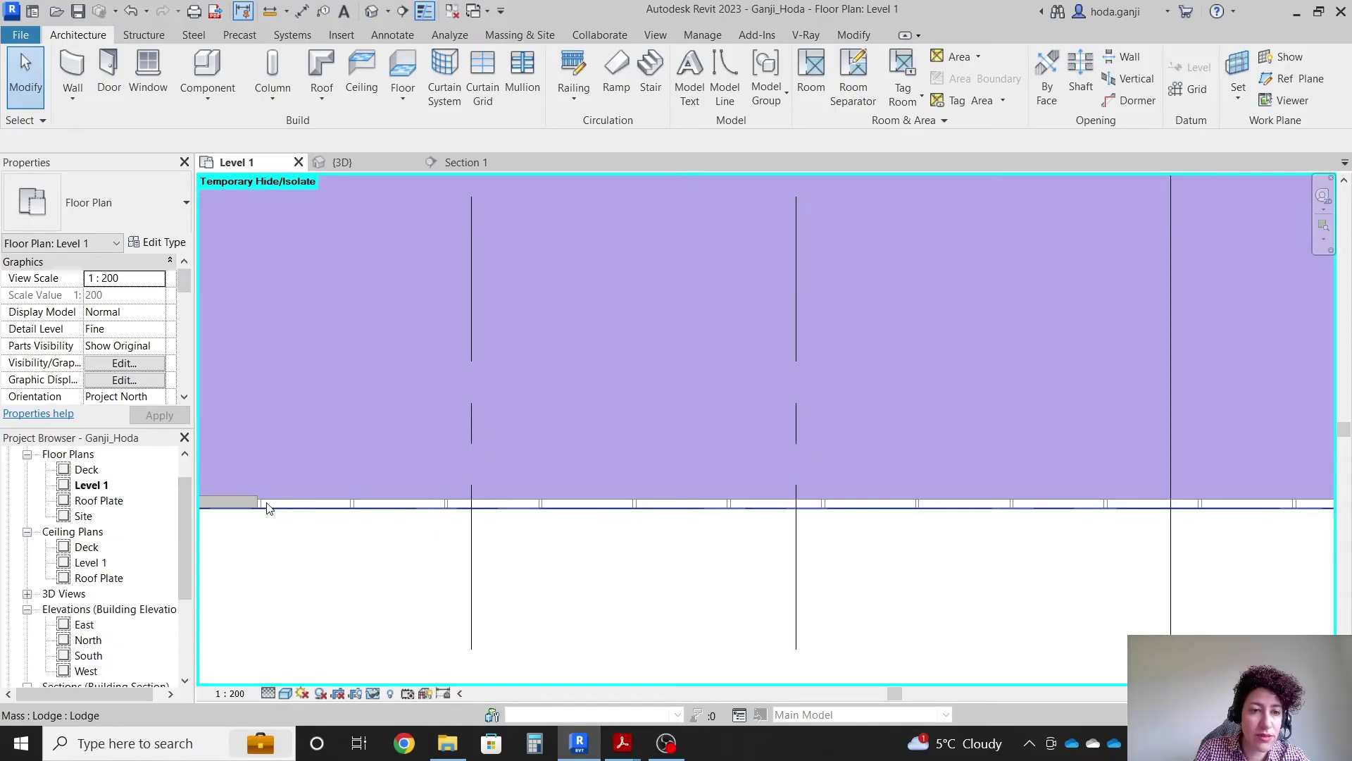
# Set the Storefront type's vertical grid spacing to 2.0000 with the south side wall selected
pyautogui.scroll(3, 269, 507)
pyautogui.click(278, 516)
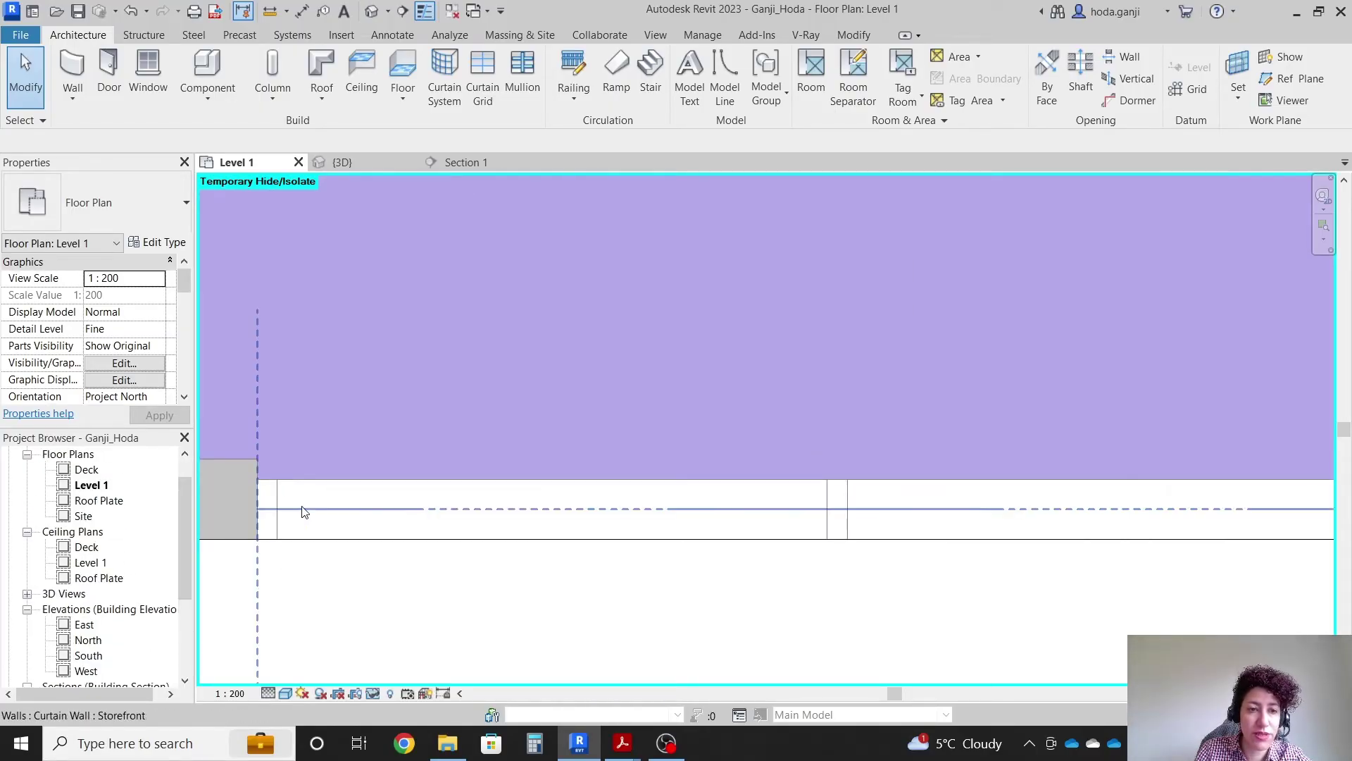
pyautogui.click(163, 242)
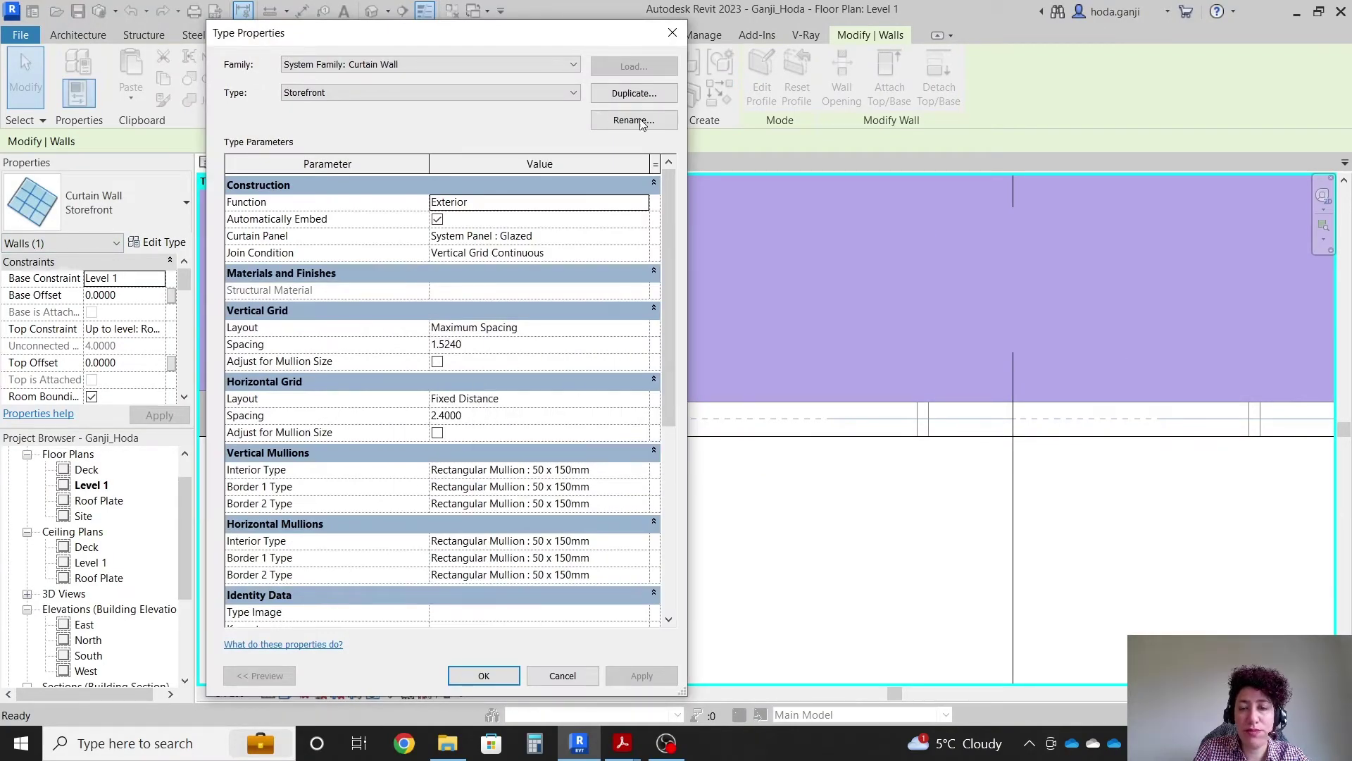
pyautogui.moveTo(543, 41); pyautogui.dragTo(405, 52)
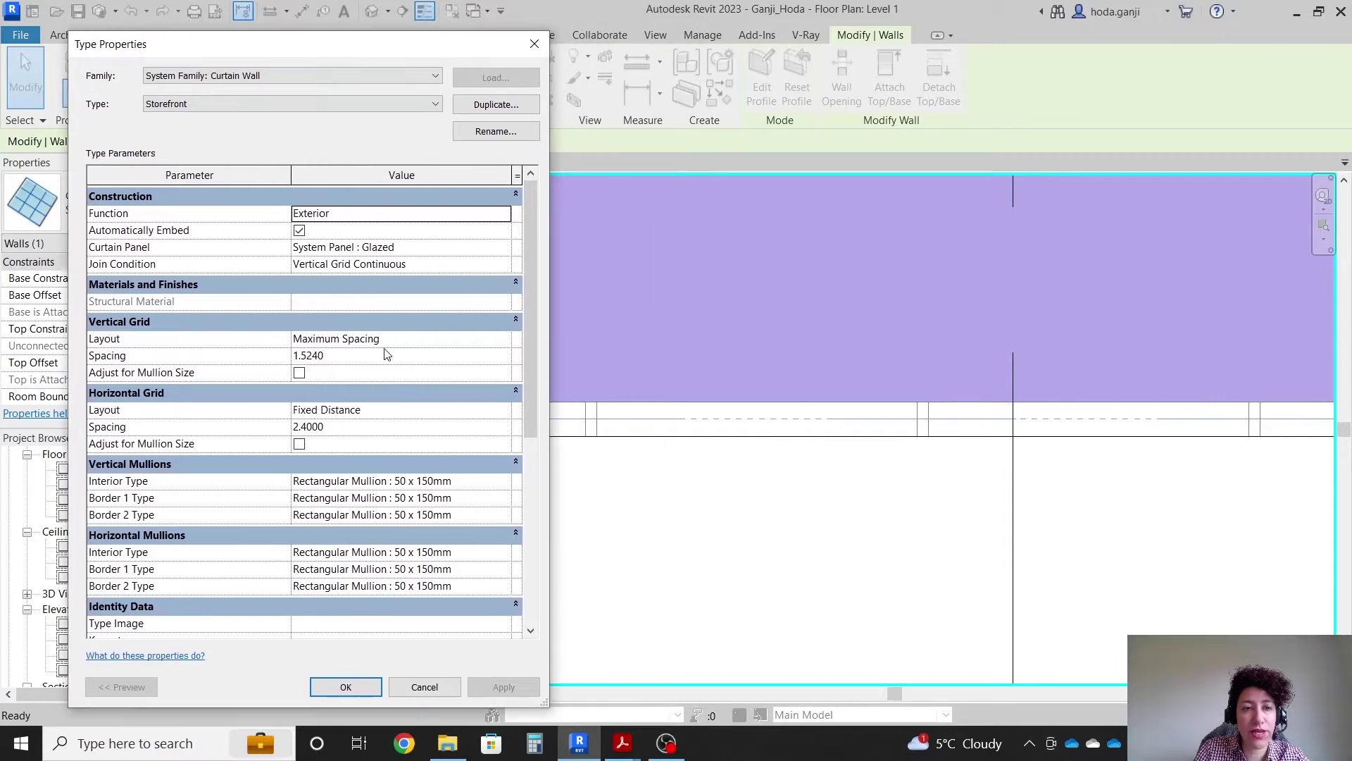
pyautogui.write('2')
pyautogui.press('Tab')
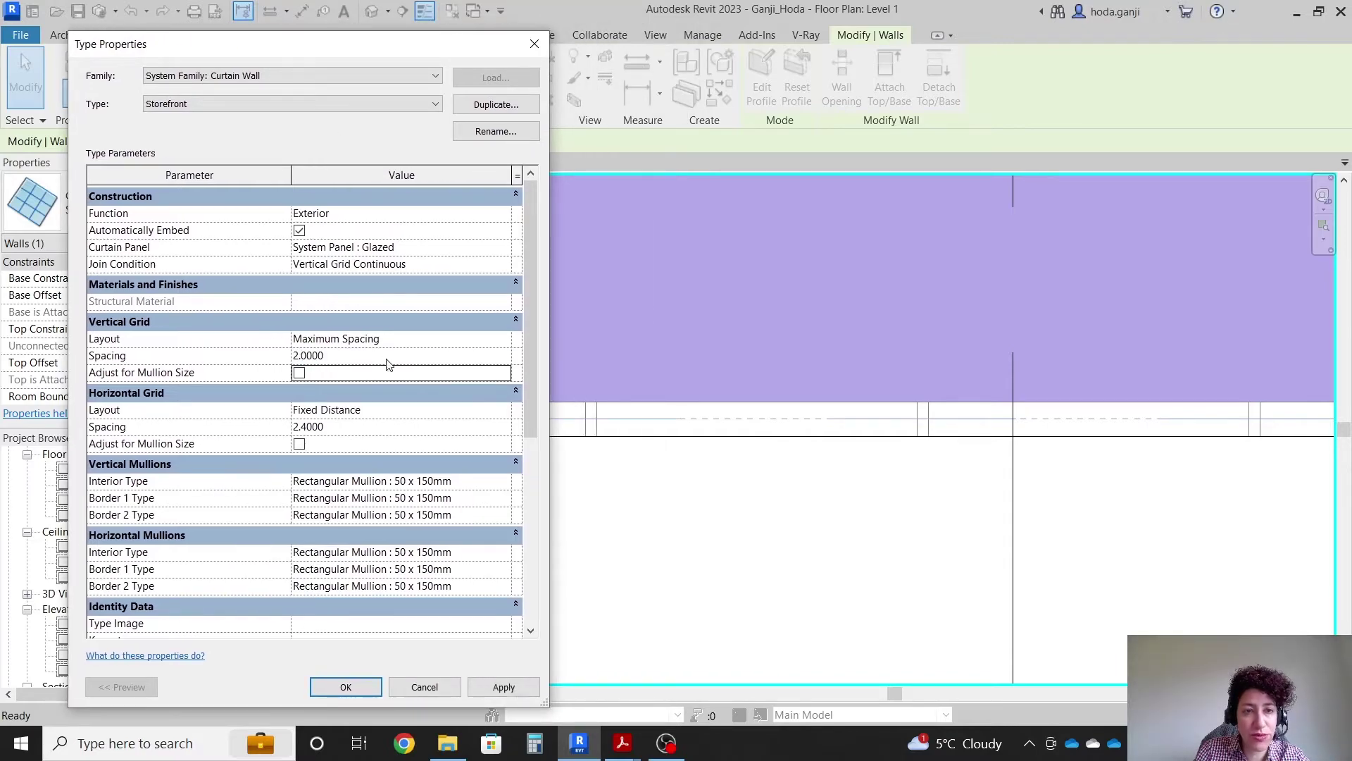
pyautogui.click(495, 688)
pyautogui.click(362, 694)
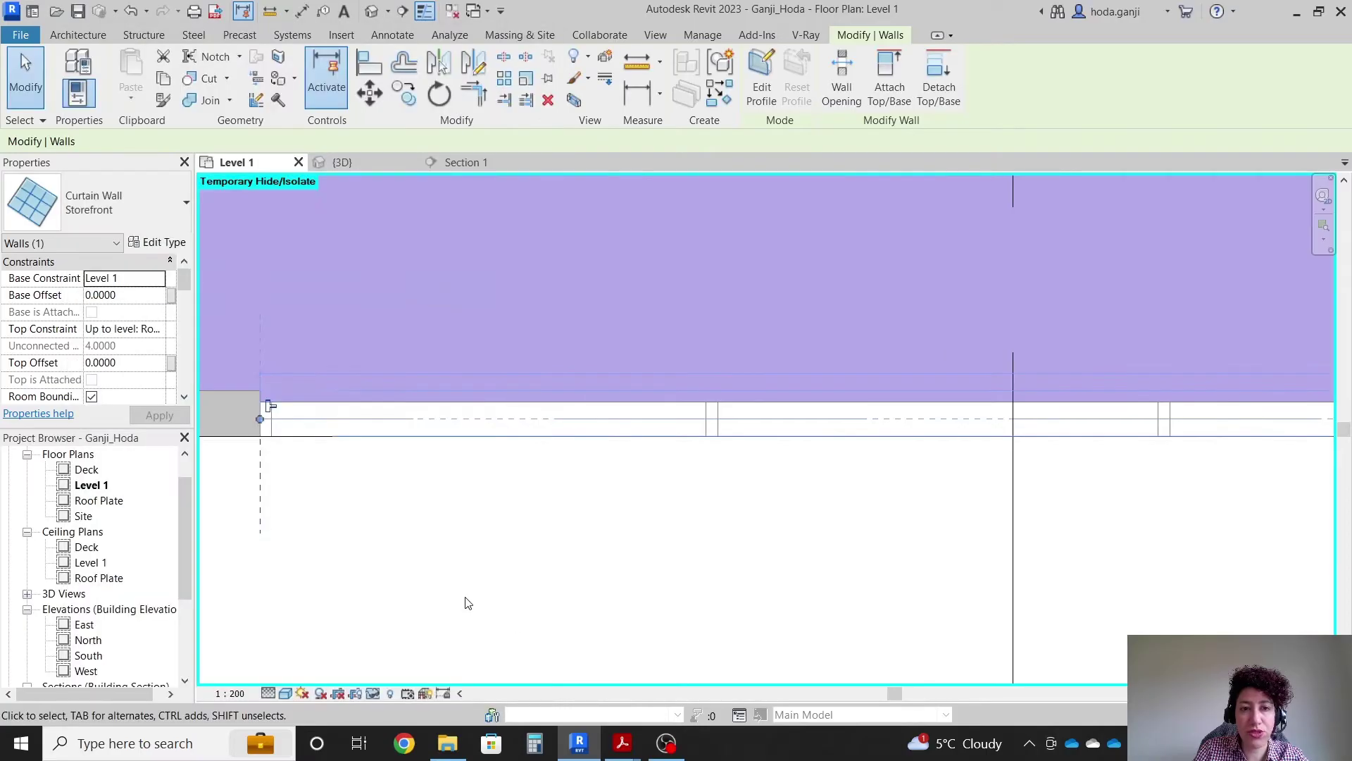
# Check the mullion layout of the south and east storefronts and the vertical grid settings of the east wall's type
pyautogui.scroll(3, 458, 564)
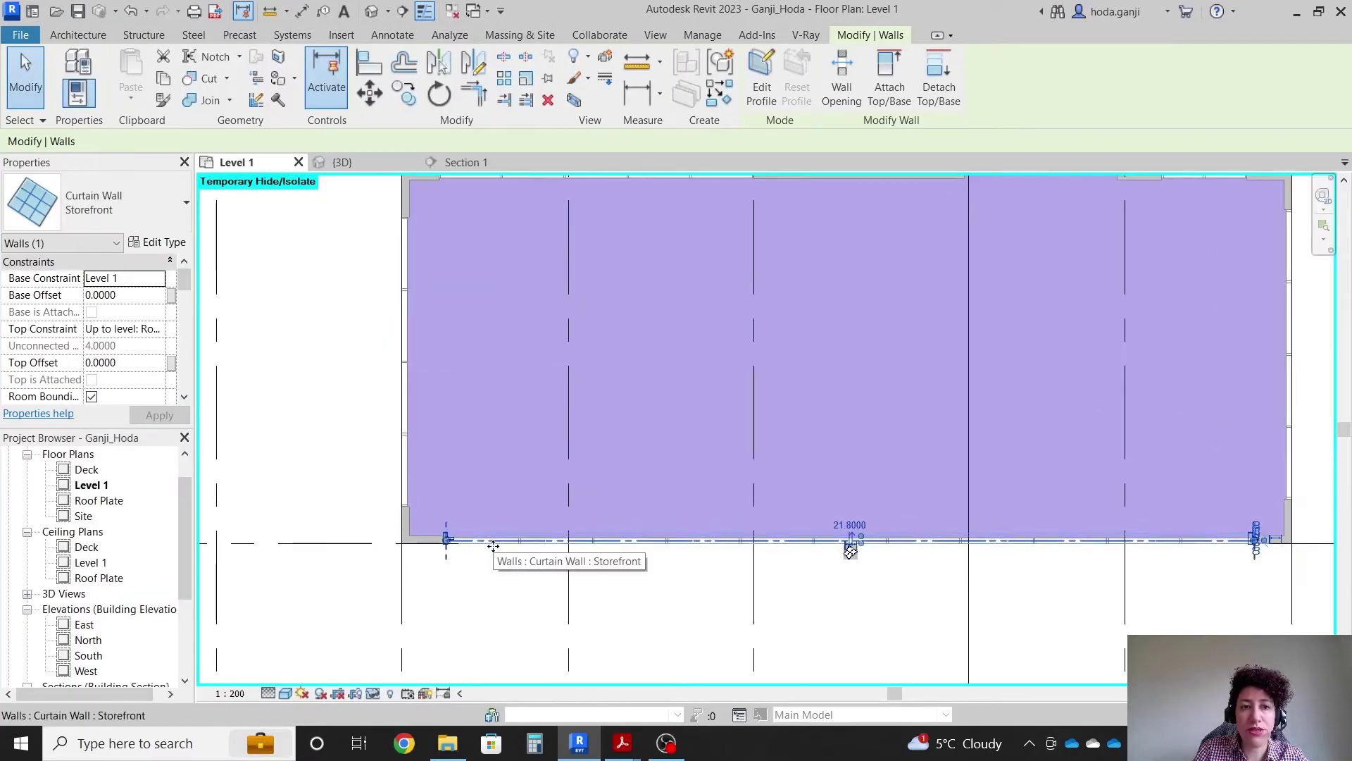
pyautogui.scroll(-3, 486, 563)
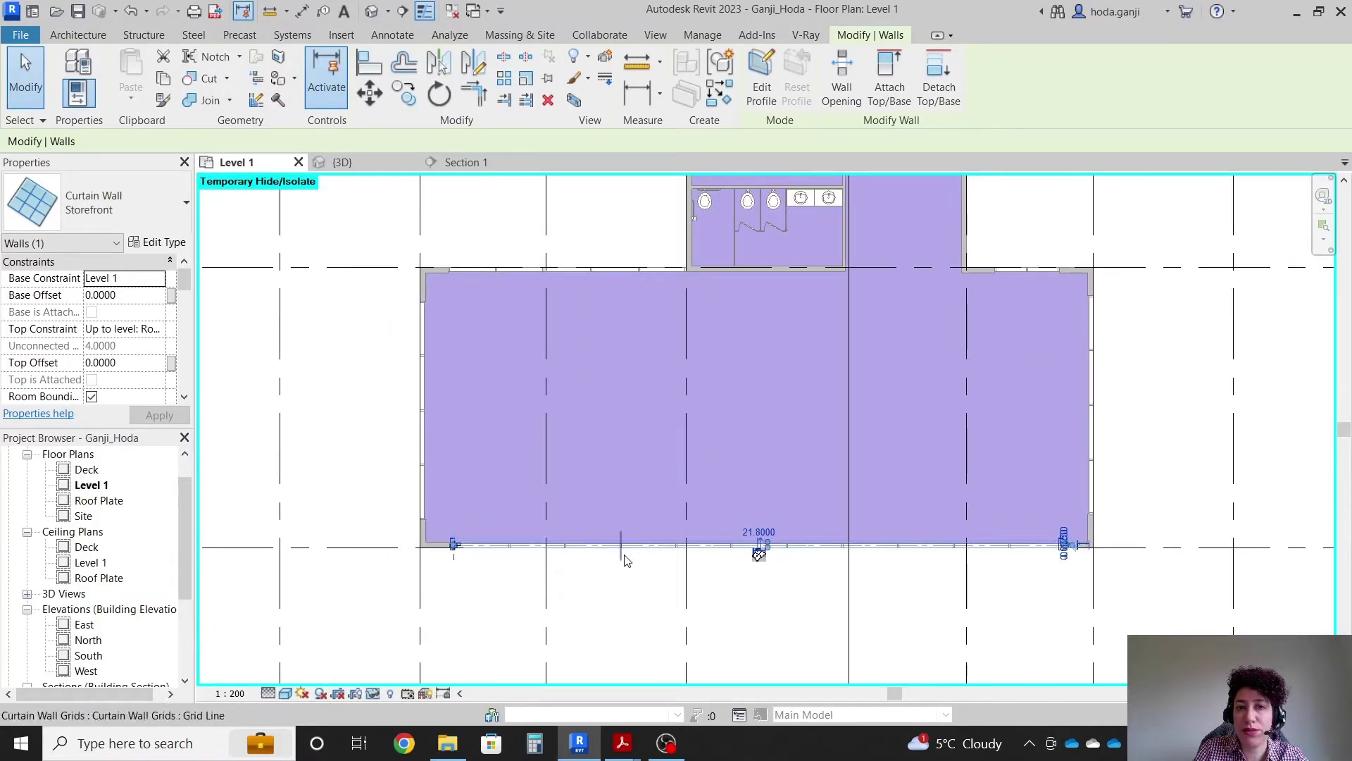
pyautogui.scroll(1, 1155, 417)
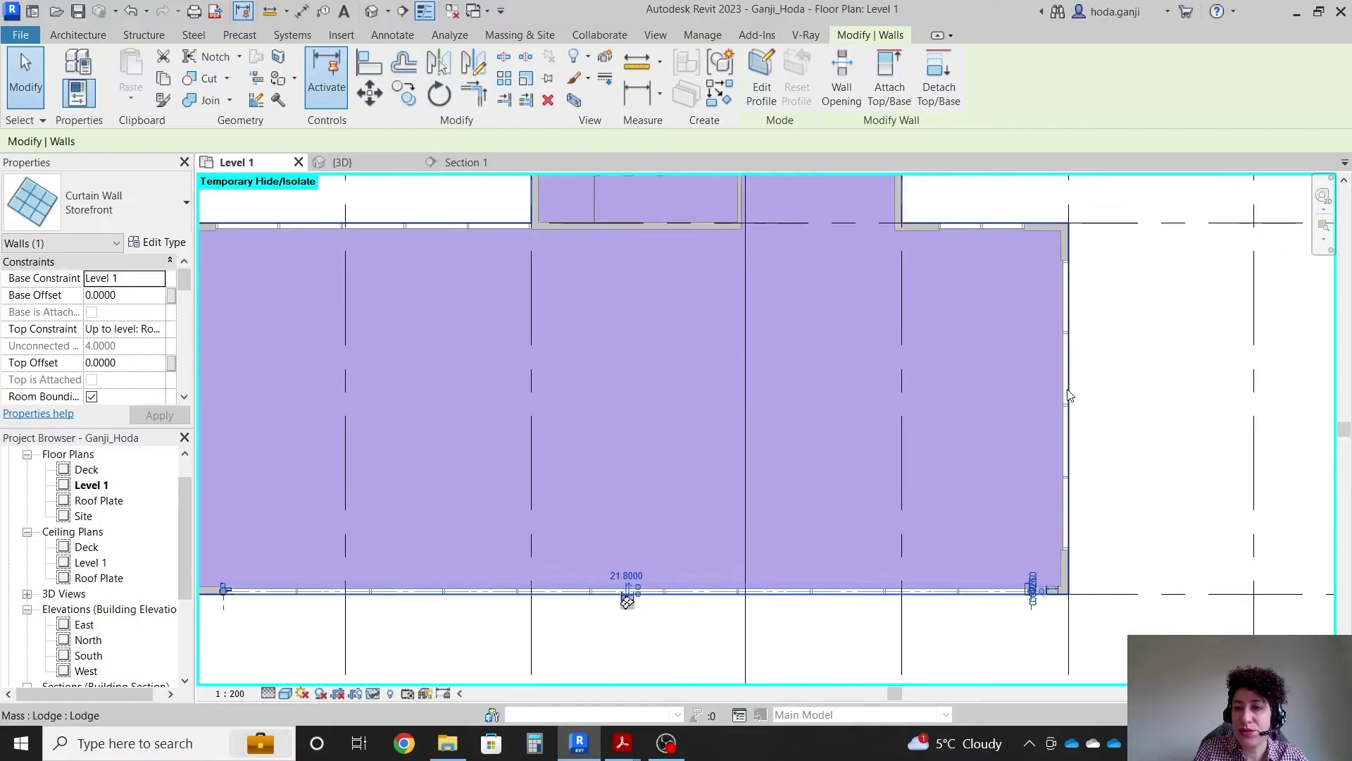
pyautogui.scroll(2, 1064, 395)
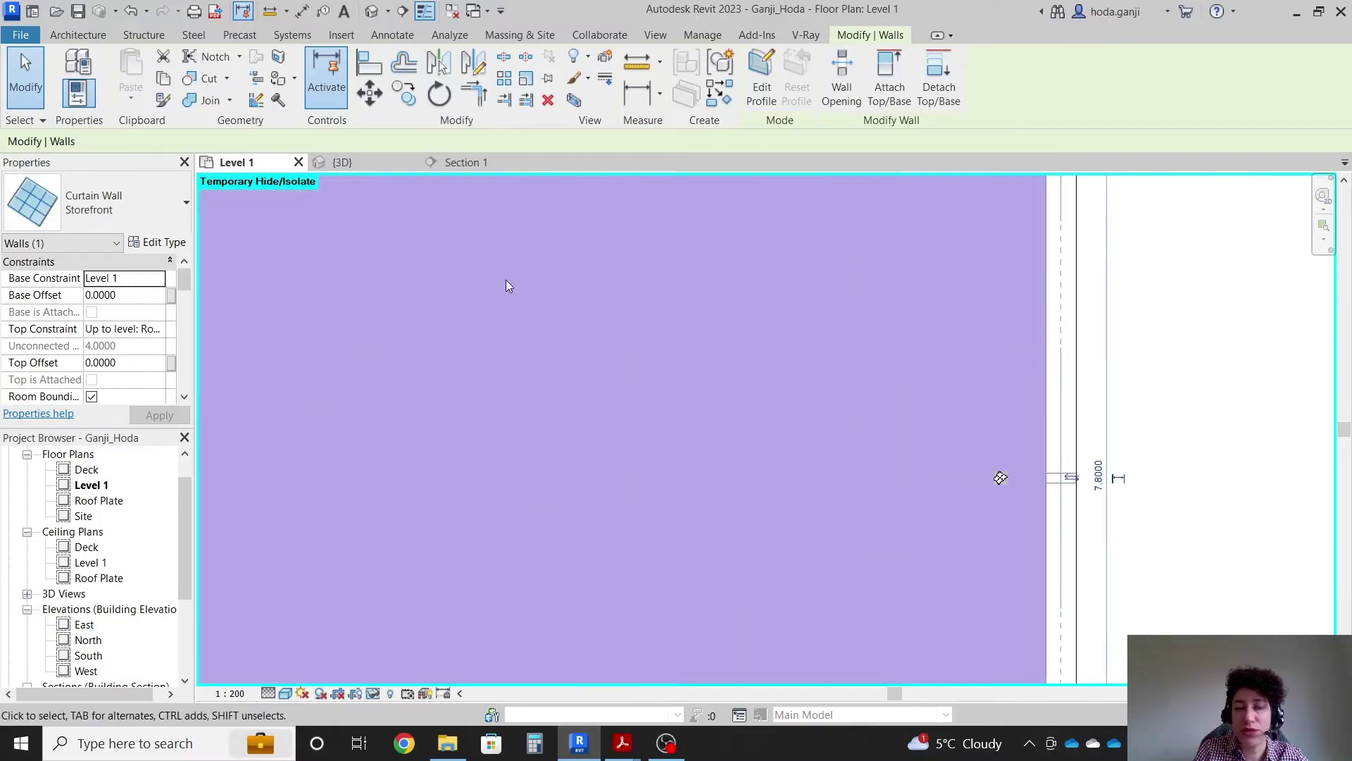
pyautogui.click(154, 244)
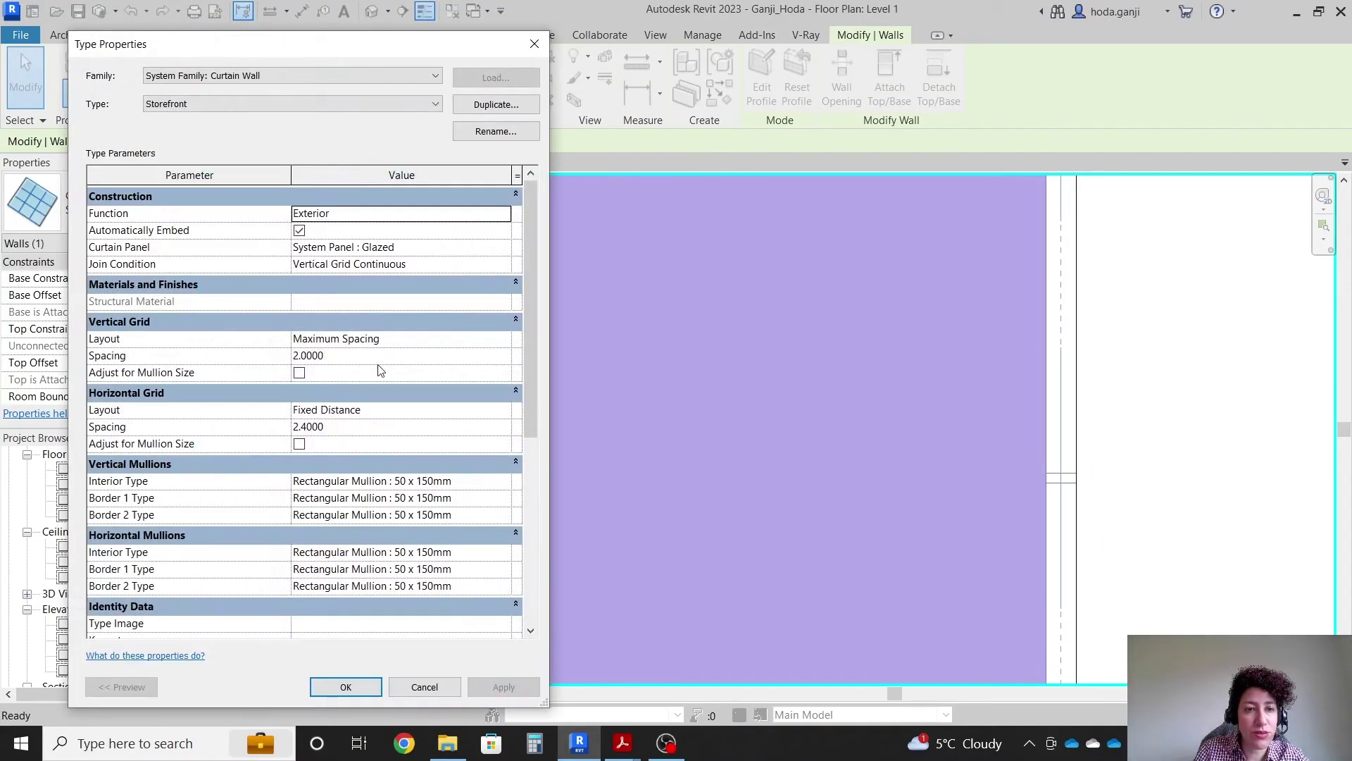
pyautogui.press('Escape')
pyautogui.scroll(-3, 870, 356)
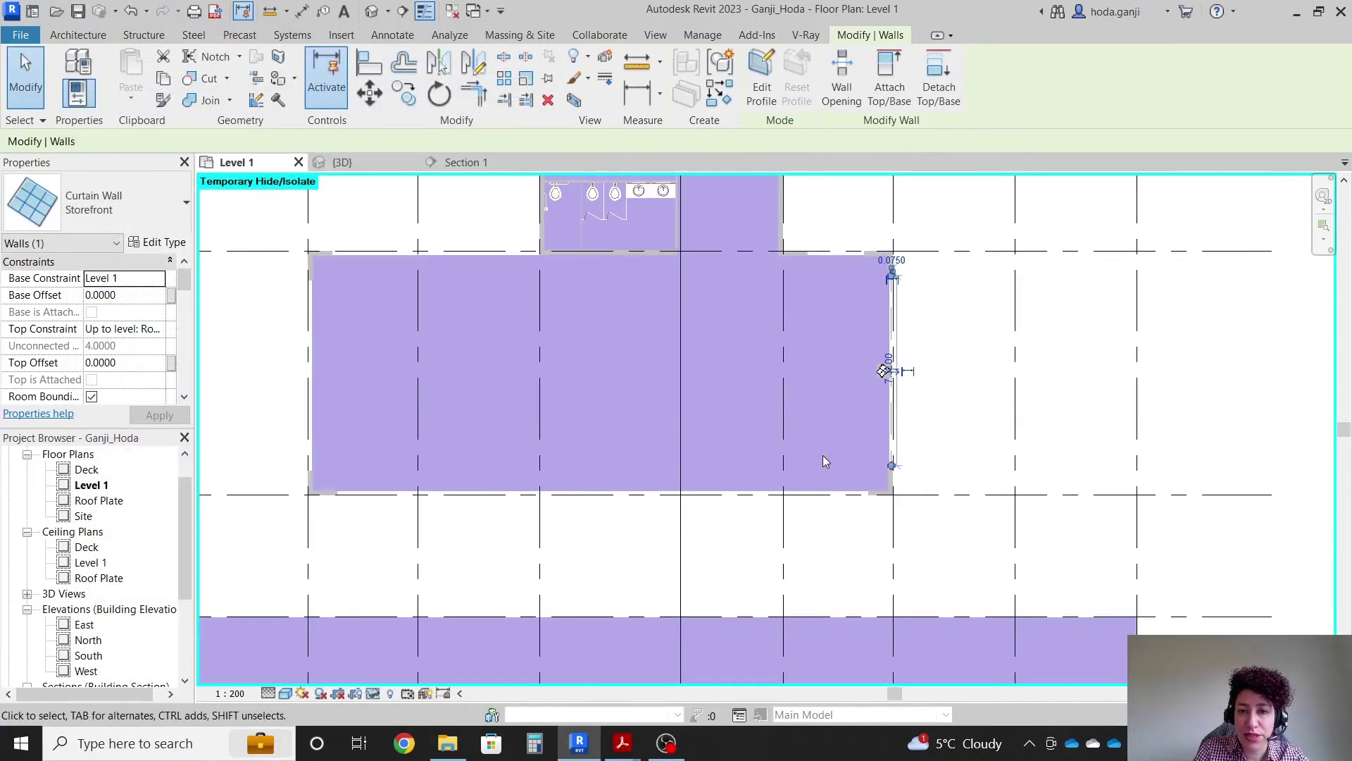
pyautogui.scroll(2, 783, 546)
pyautogui.scroll(-2, 741, 514)
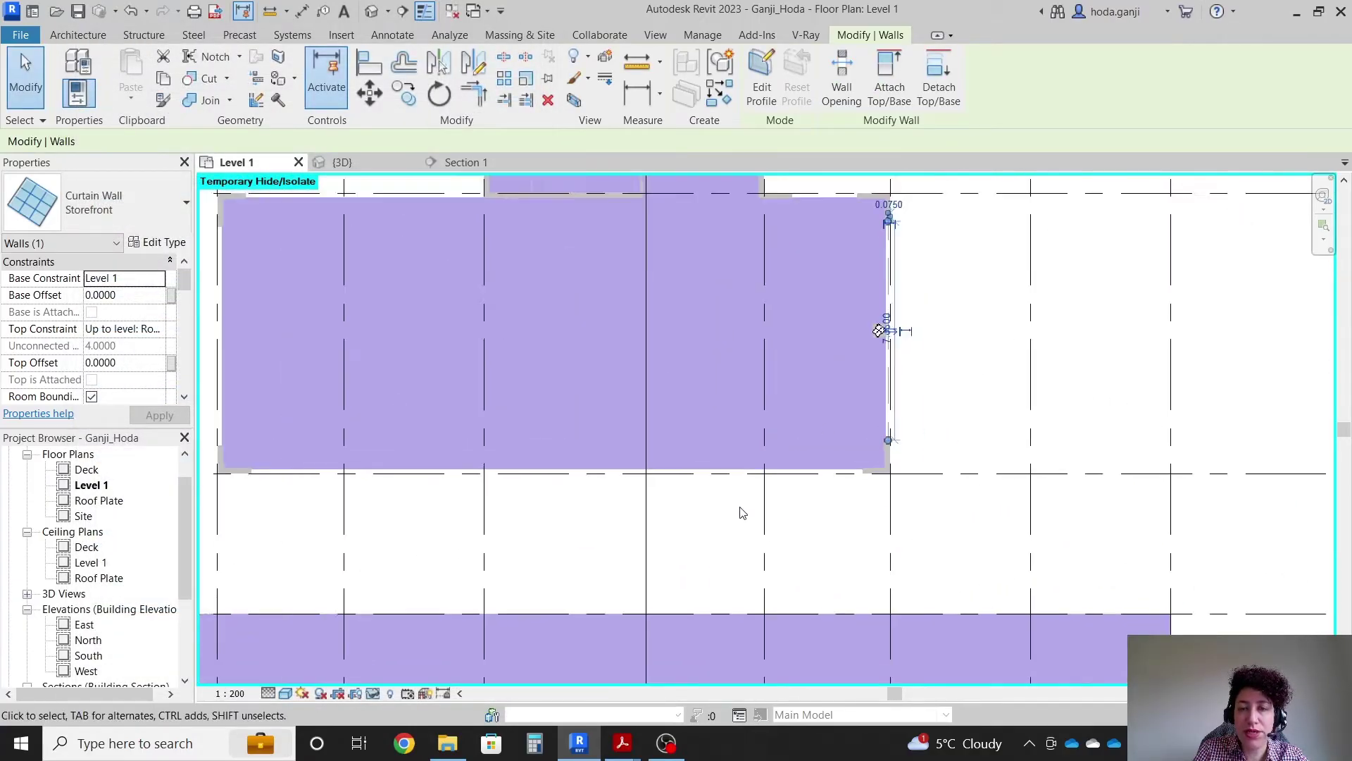
pyautogui.press('Escape')
# Set the south side storefront's vertical grid justification to Center
pyautogui.moveTo(538, 491); pyautogui.dragTo(662, 467, button='middle')
pyautogui.scroll(1, 663, 468)
pyautogui.scroll(1, 665, 459)
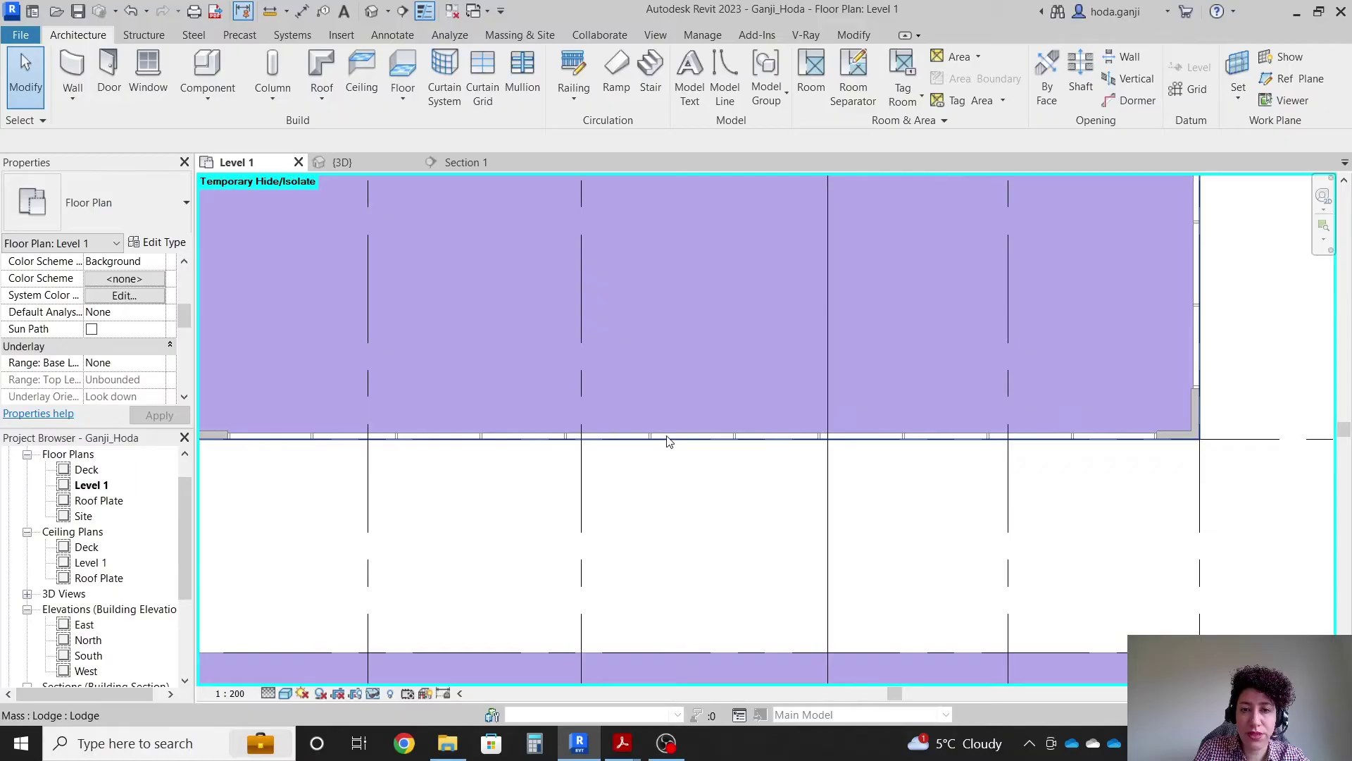
pyautogui.scroll(3, 669, 441)
pyautogui.scroll(3, 668, 442)
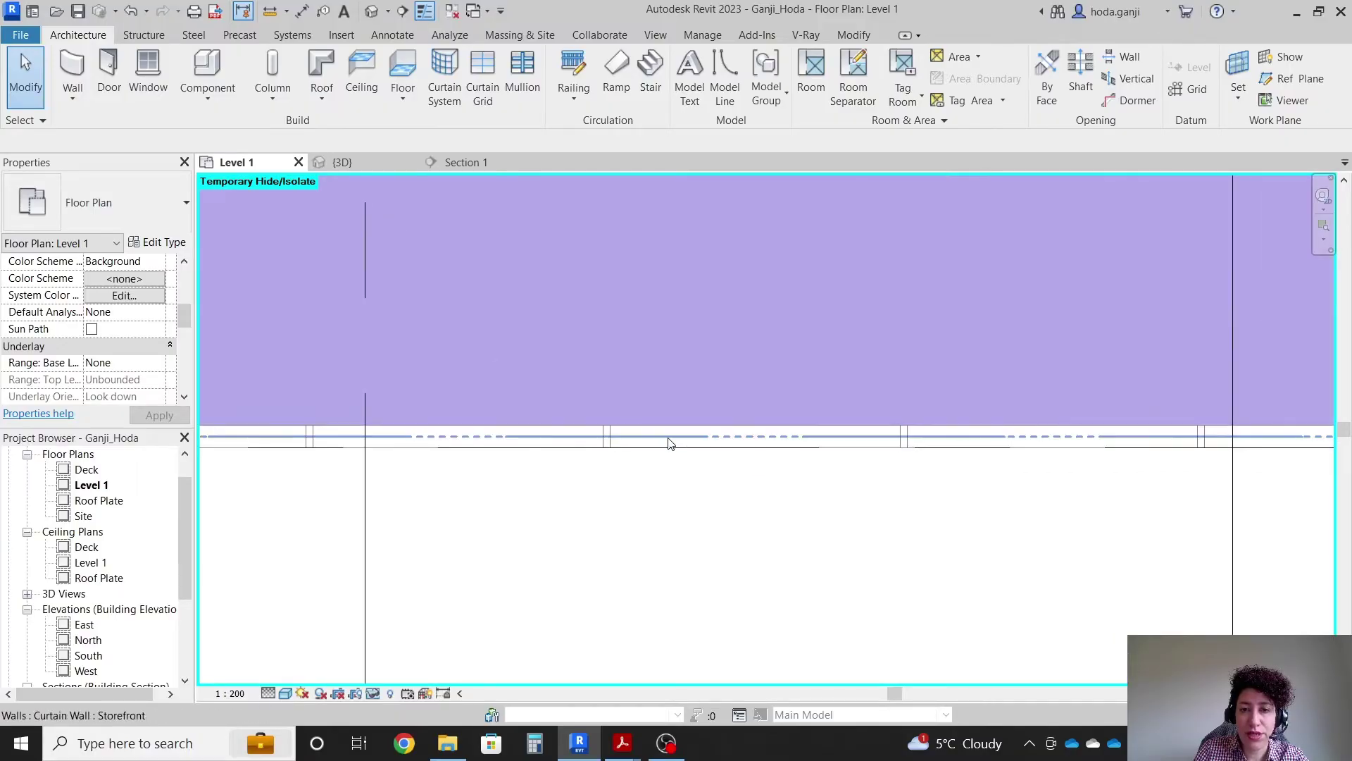
pyautogui.click(668, 442)
pyautogui.scroll(-3, 767, 493)
pyautogui.scroll(2, 760, 521)
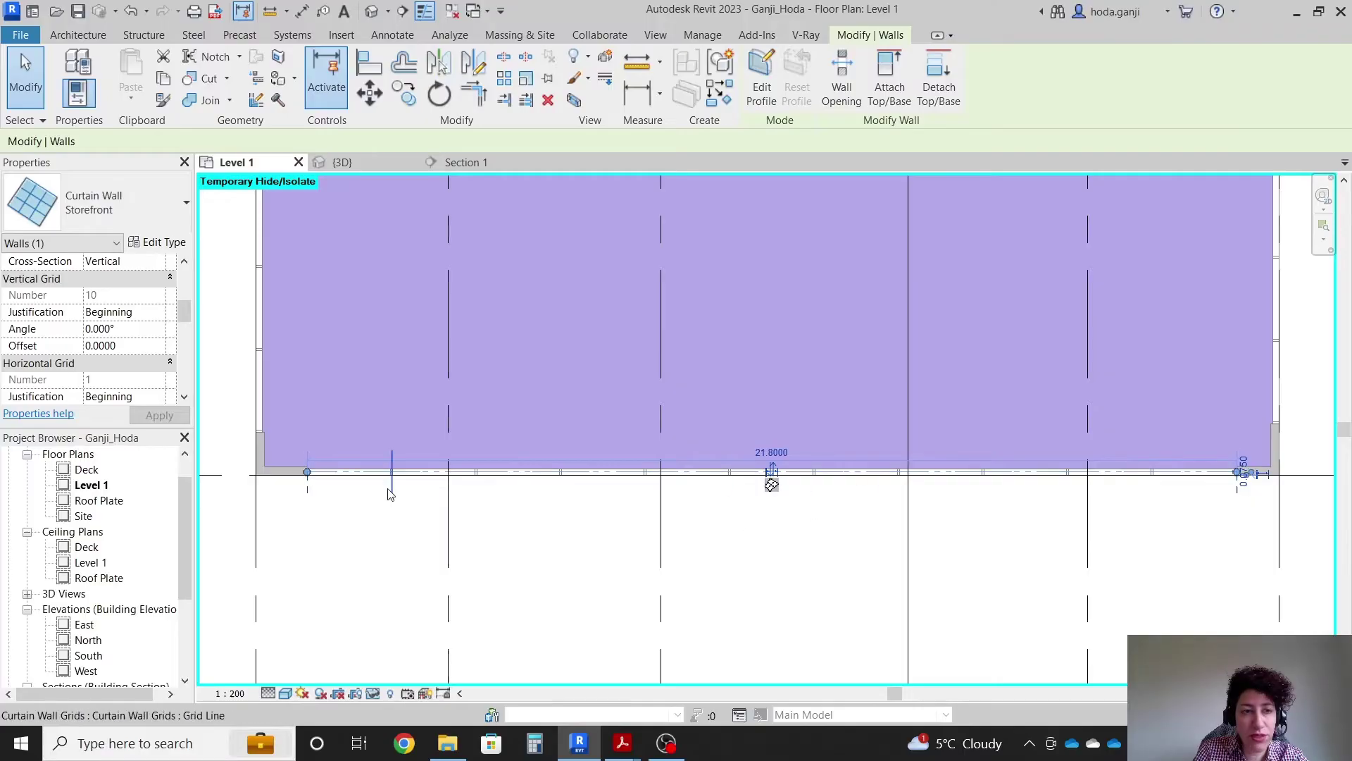
pyautogui.click(161, 317)
pyautogui.click(106, 340)
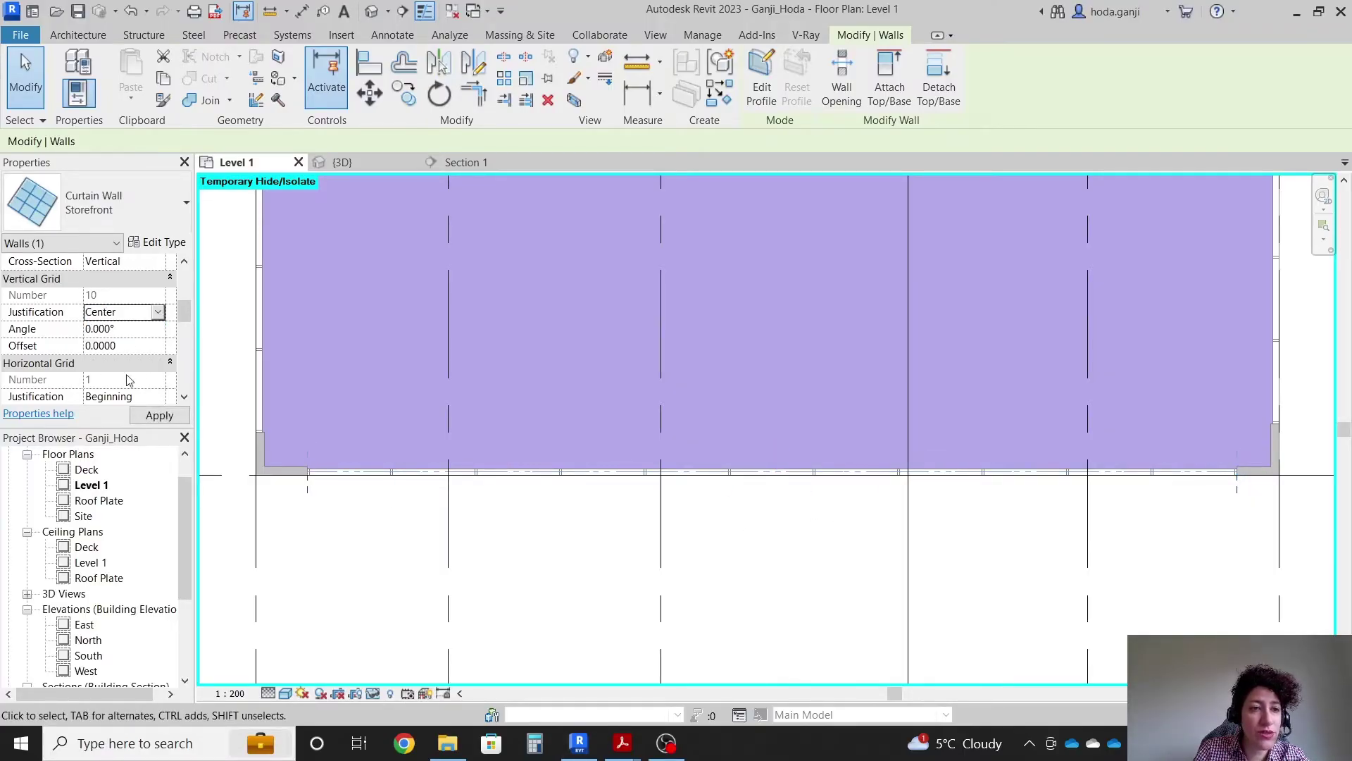
pyautogui.click(159, 416)
pyautogui.scroll(-4, 687, 488)
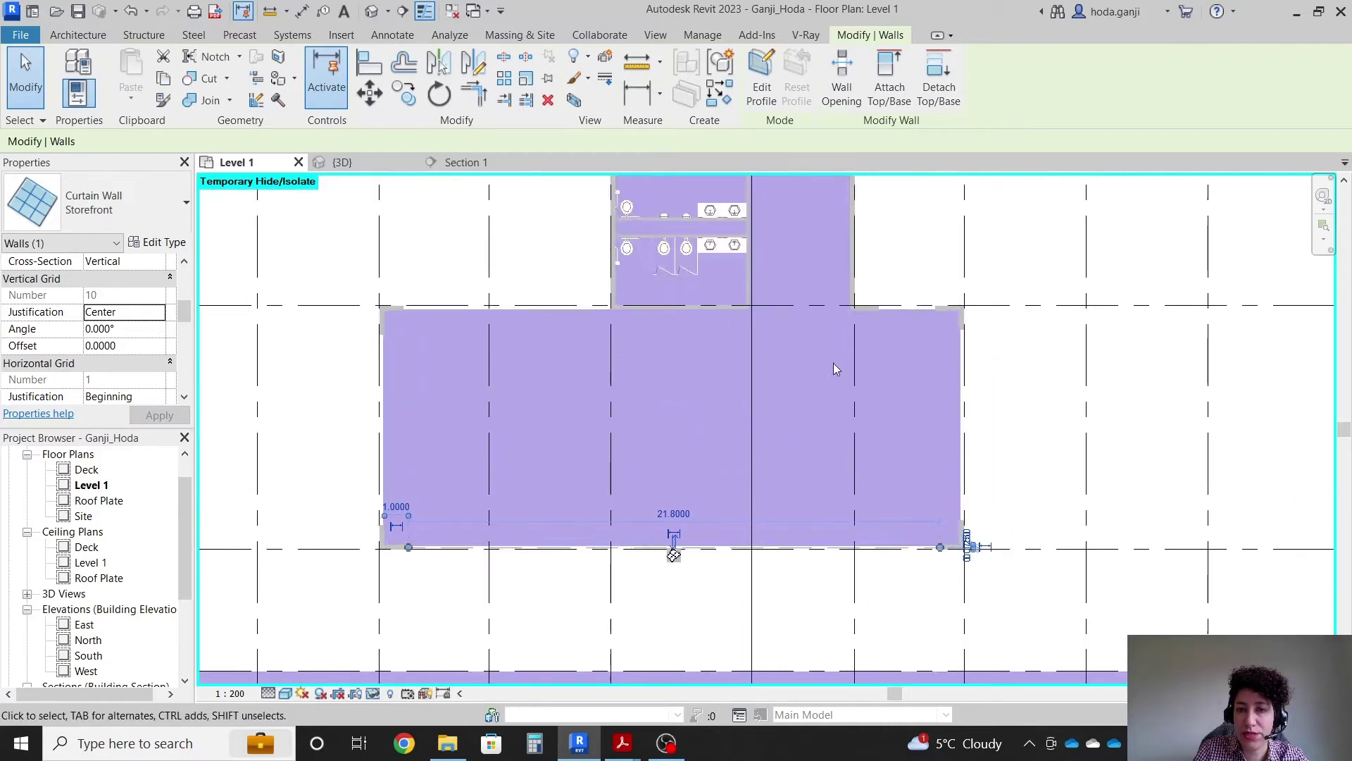
# Check the mullion spacing of the south storefront in the Level 1 plan and clear the selection
pyautogui.scroll(2, 834, 599)
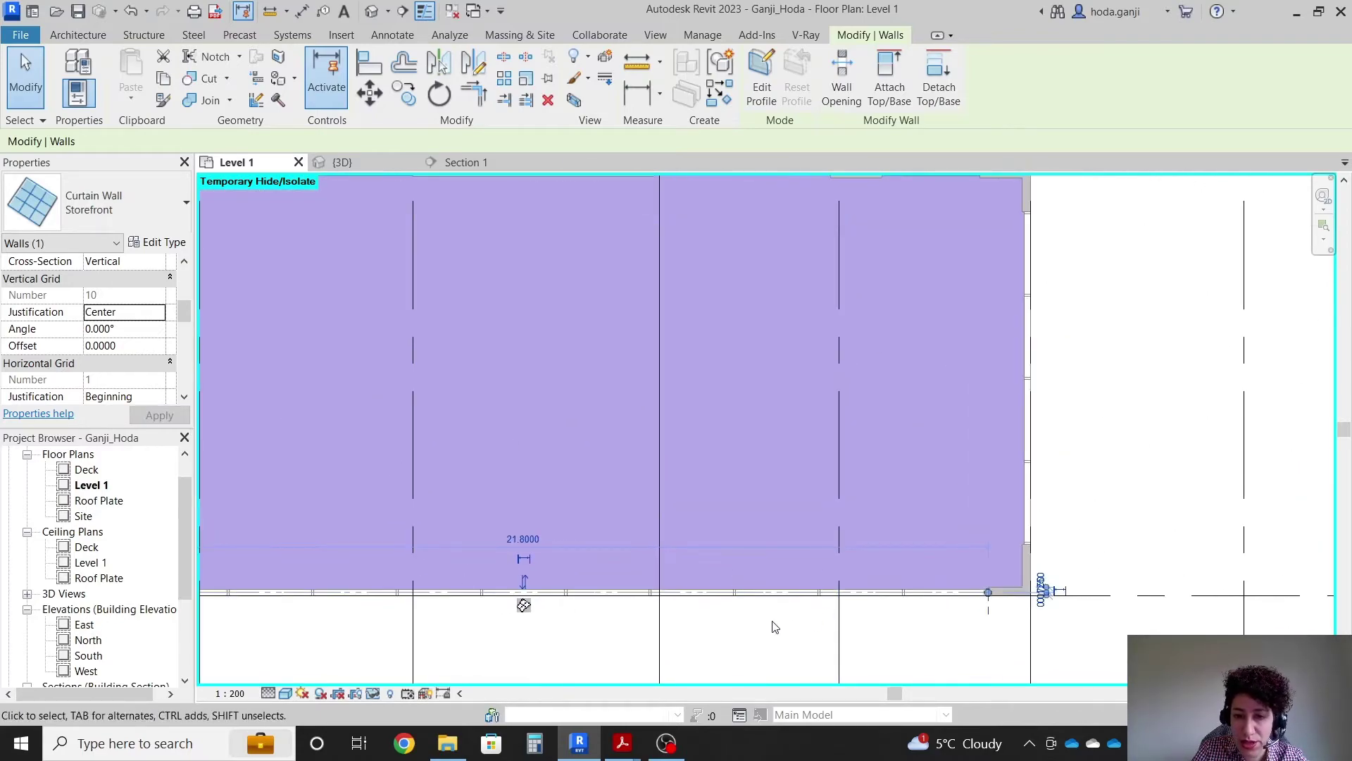
pyautogui.scroll(-2, 688, 599)
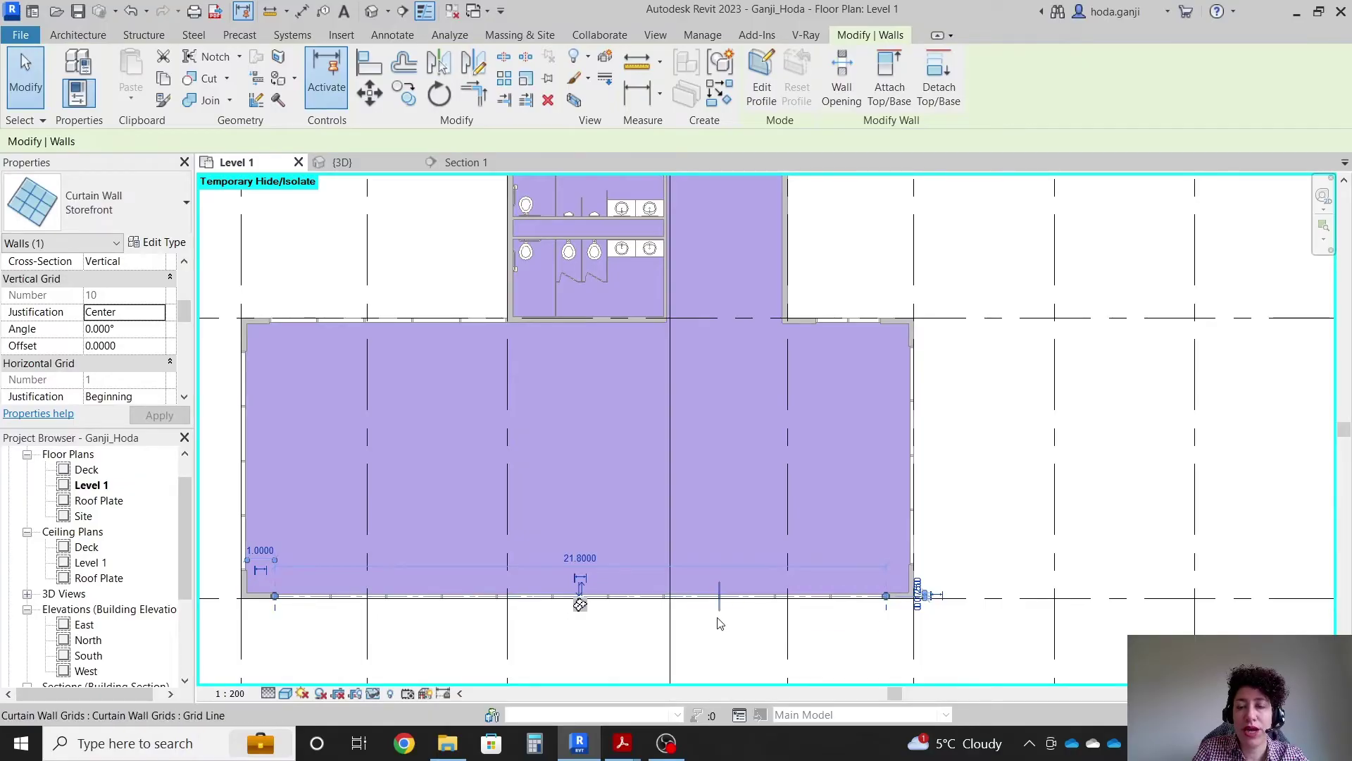
pyautogui.scroll(-1, 733, 613)
pyautogui.scroll(1, 754, 269)
pyautogui.press('Escape')
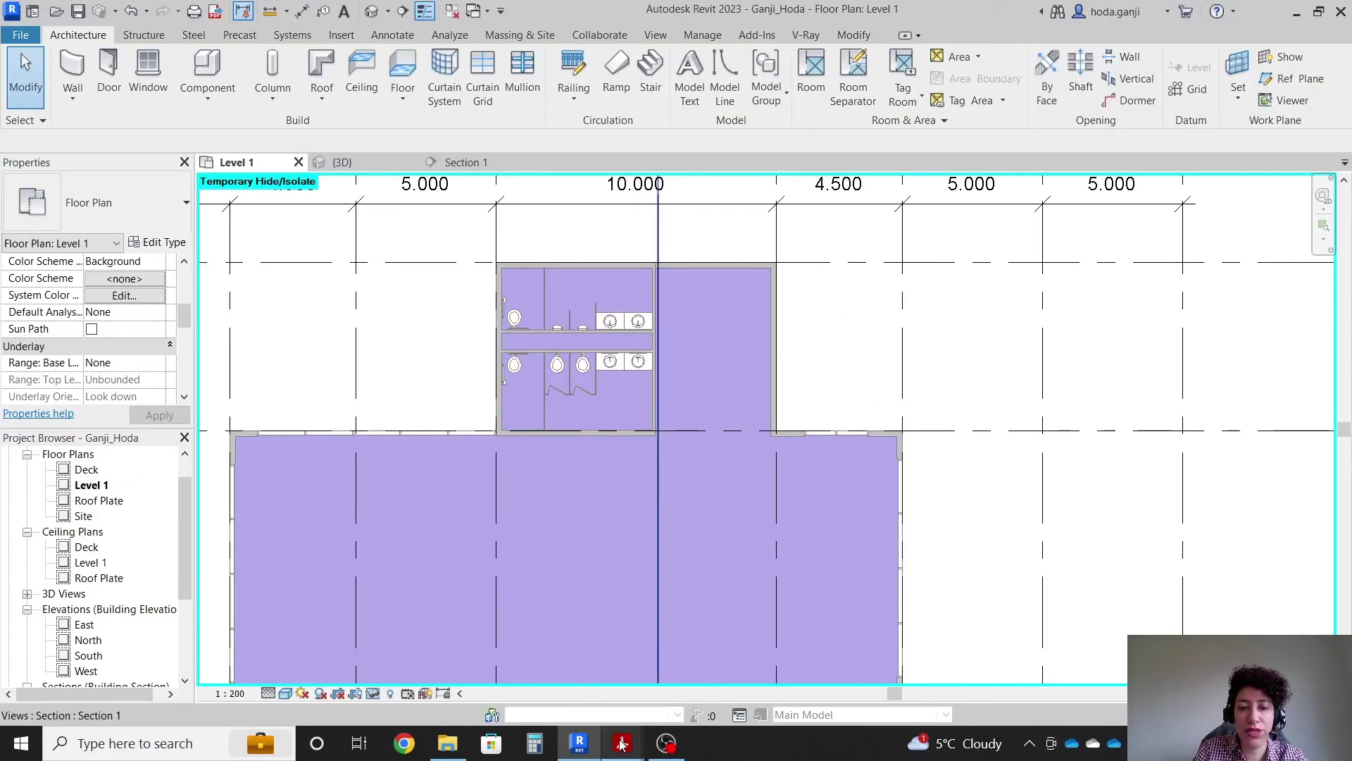
# Switch to the design brief PDF and review the main building's fenestration and means of egress requirement
pyautogui.moveTo(622, 743)
pyautogui.click(578, 675)
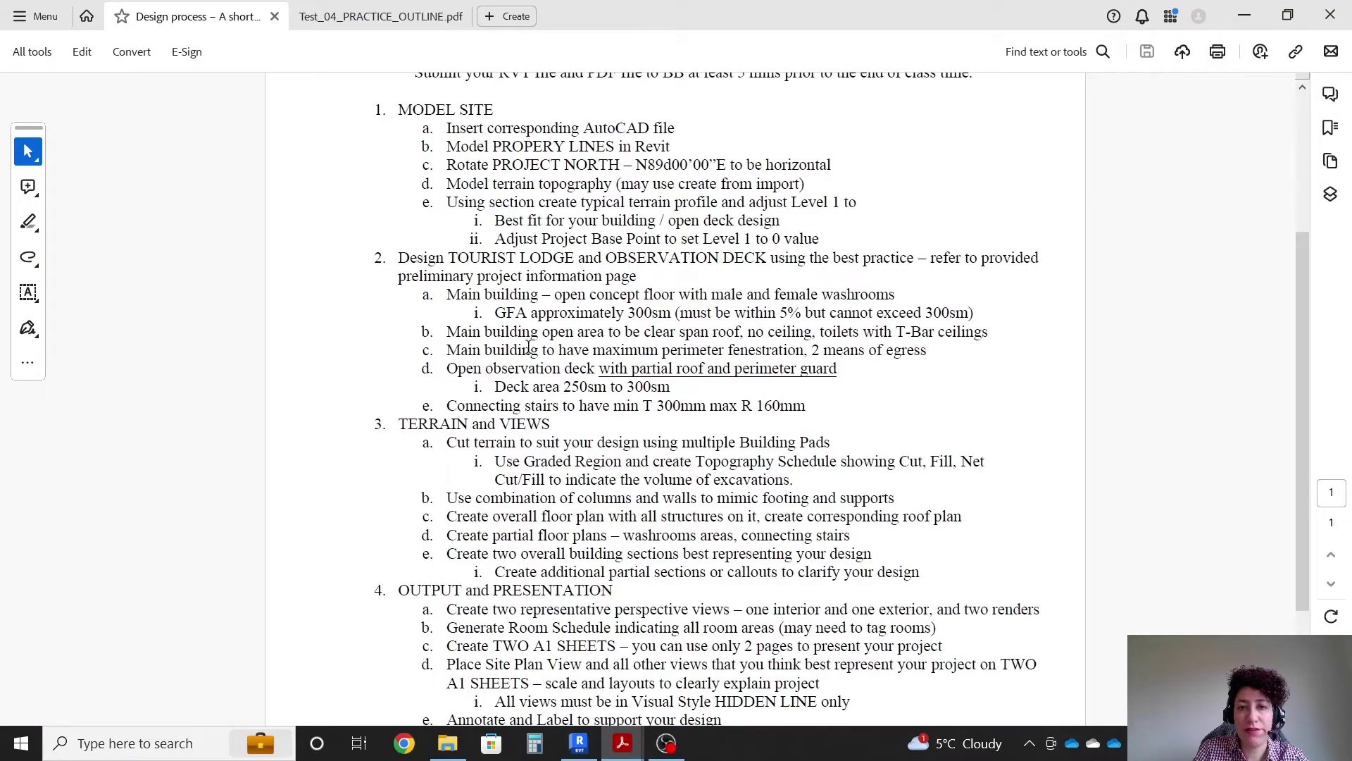
pyautogui.moveTo(814, 350); pyautogui.dragTo(929, 349)
pyautogui.click(822, 350)
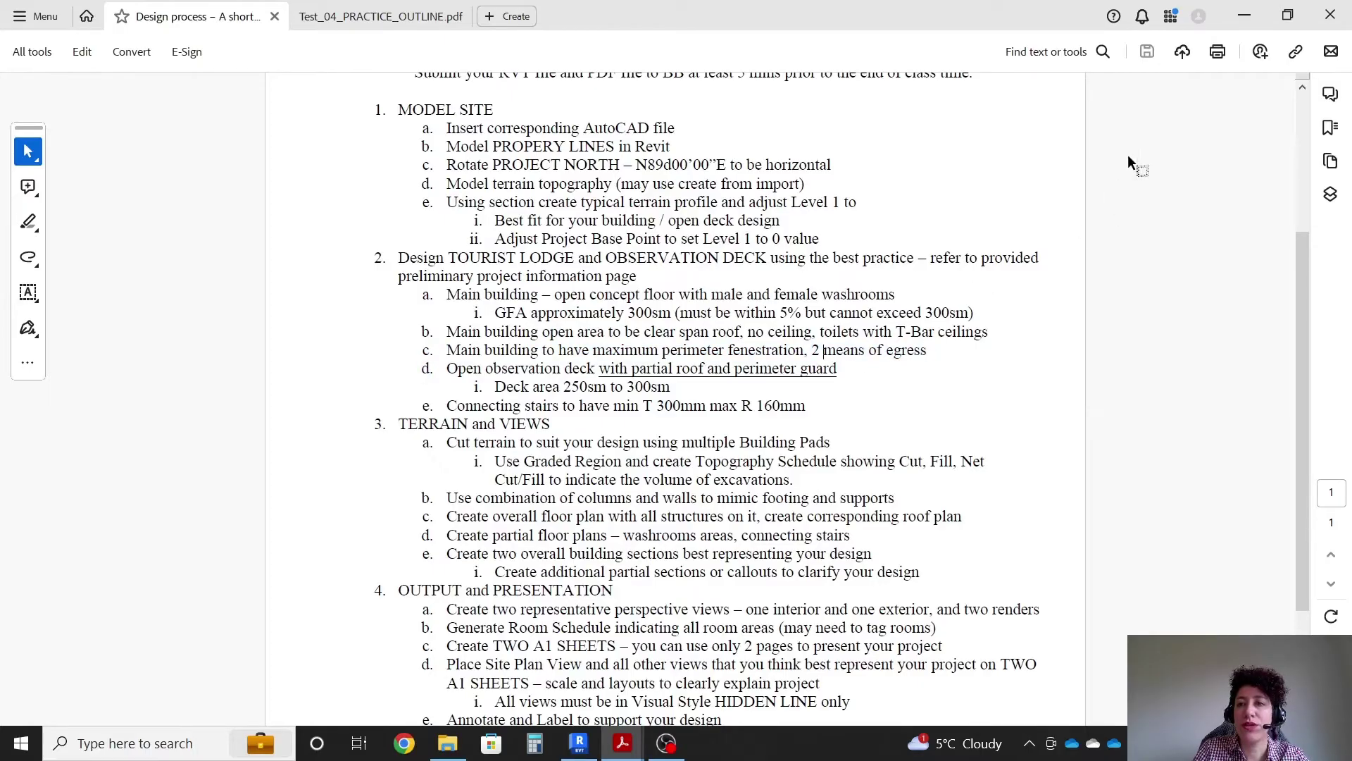
pyautogui.click(1245, 15)
pyautogui.scroll(-2, 818, 317)
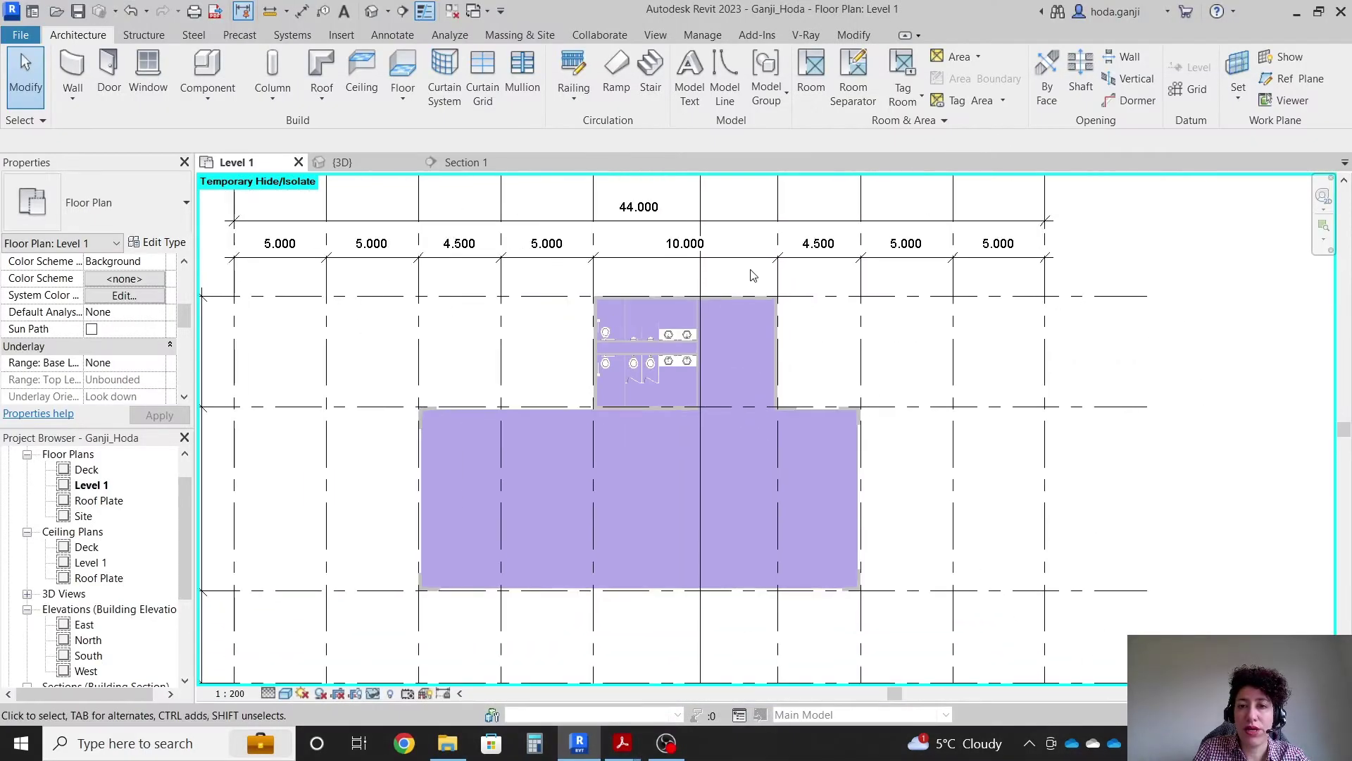
pyautogui.scroll(2, 757, 271)
pyautogui.scroll(4, 780, 264)
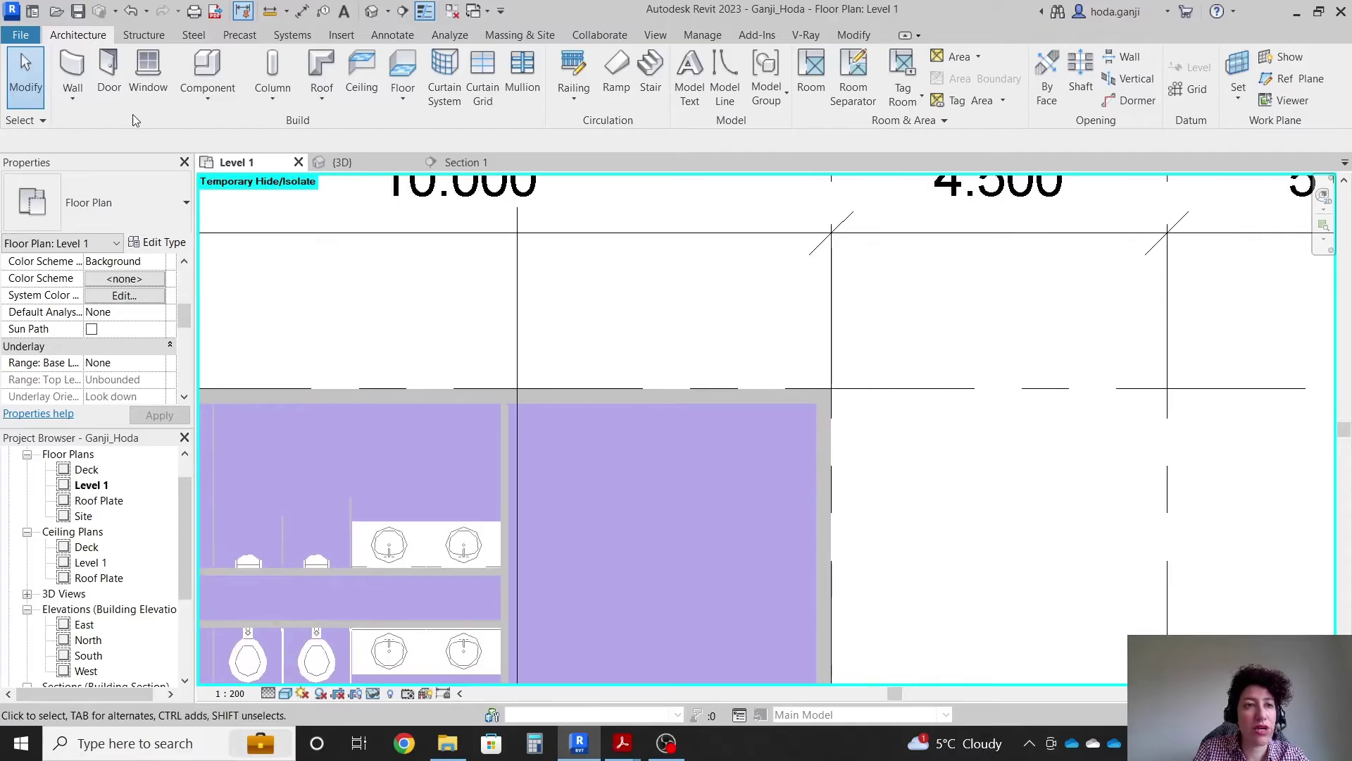
pyautogui.click(109, 71)
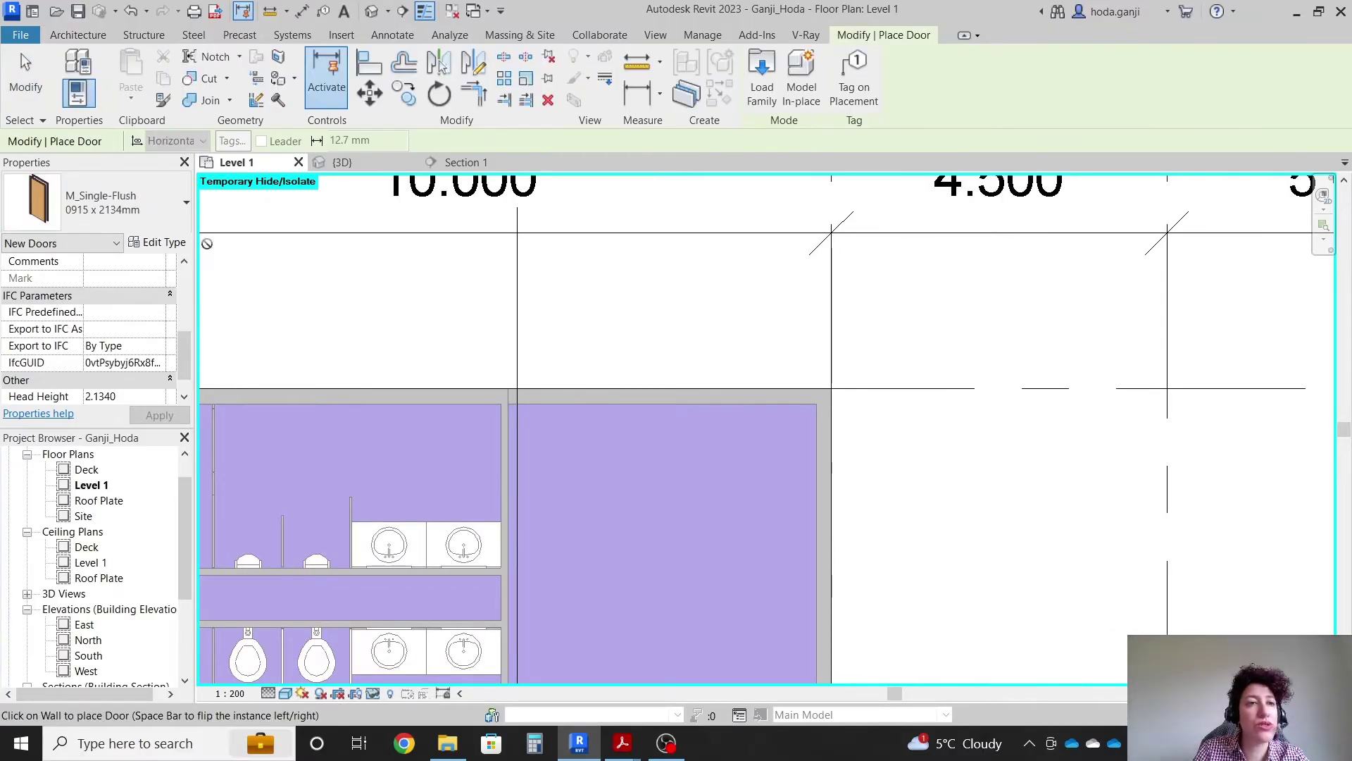
pyautogui.click(135, 210)
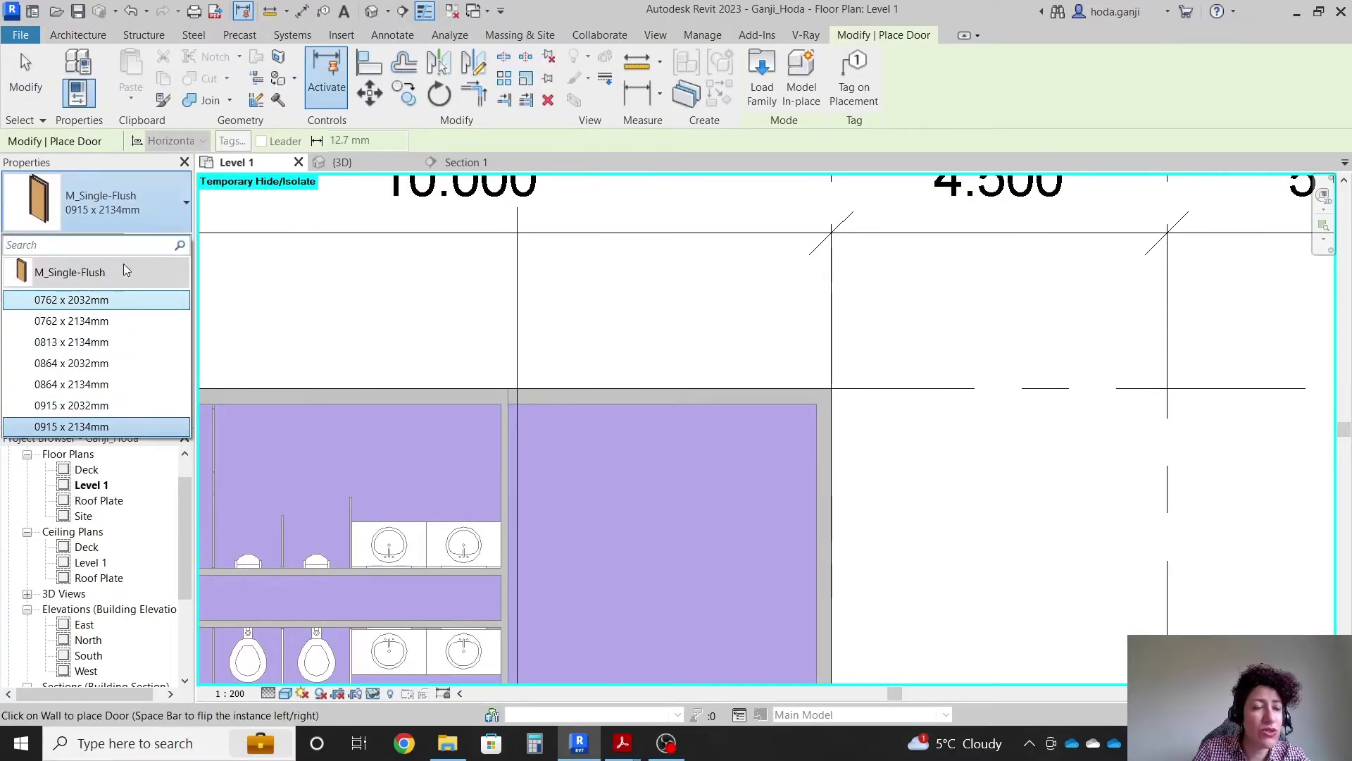
pyautogui.click(169, 194)
pyautogui.click(754, 91)
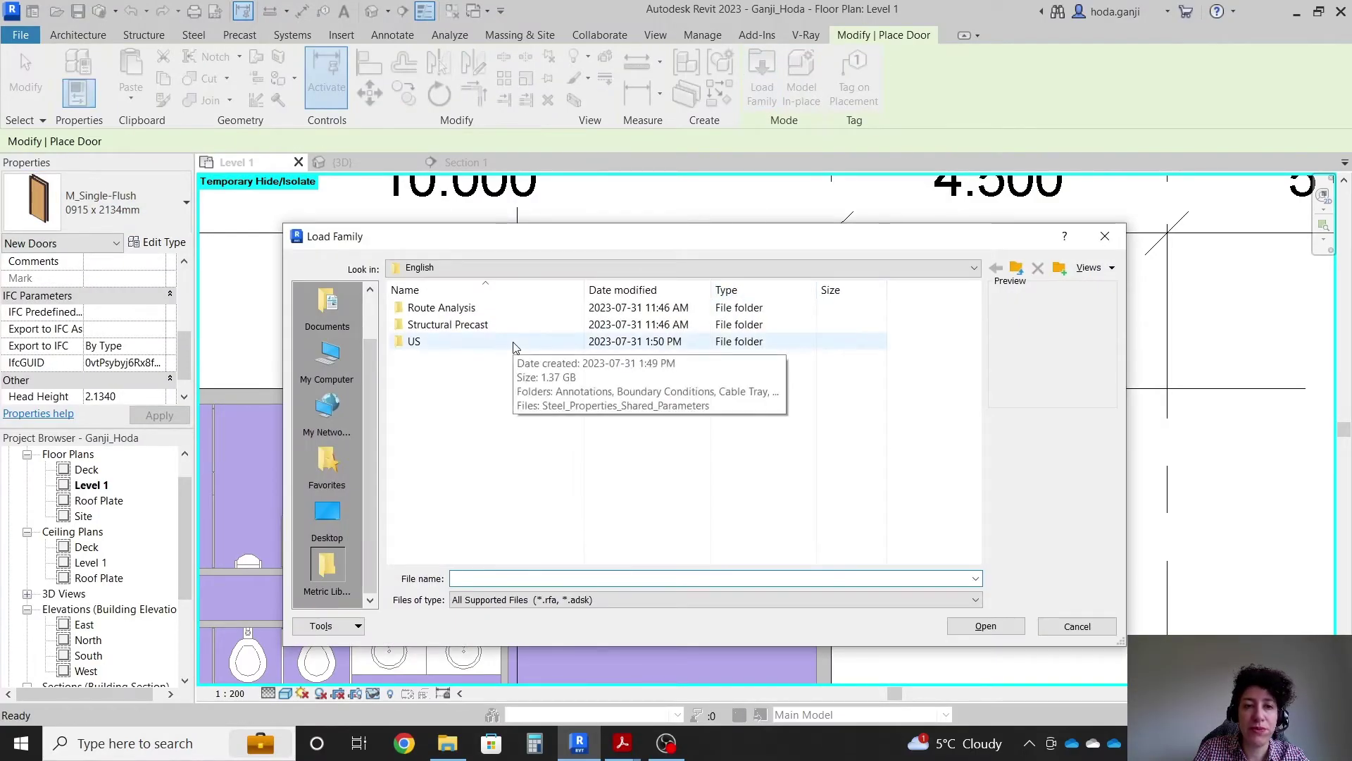
pyautogui.press('Escape')
pyautogui.press('Escape')
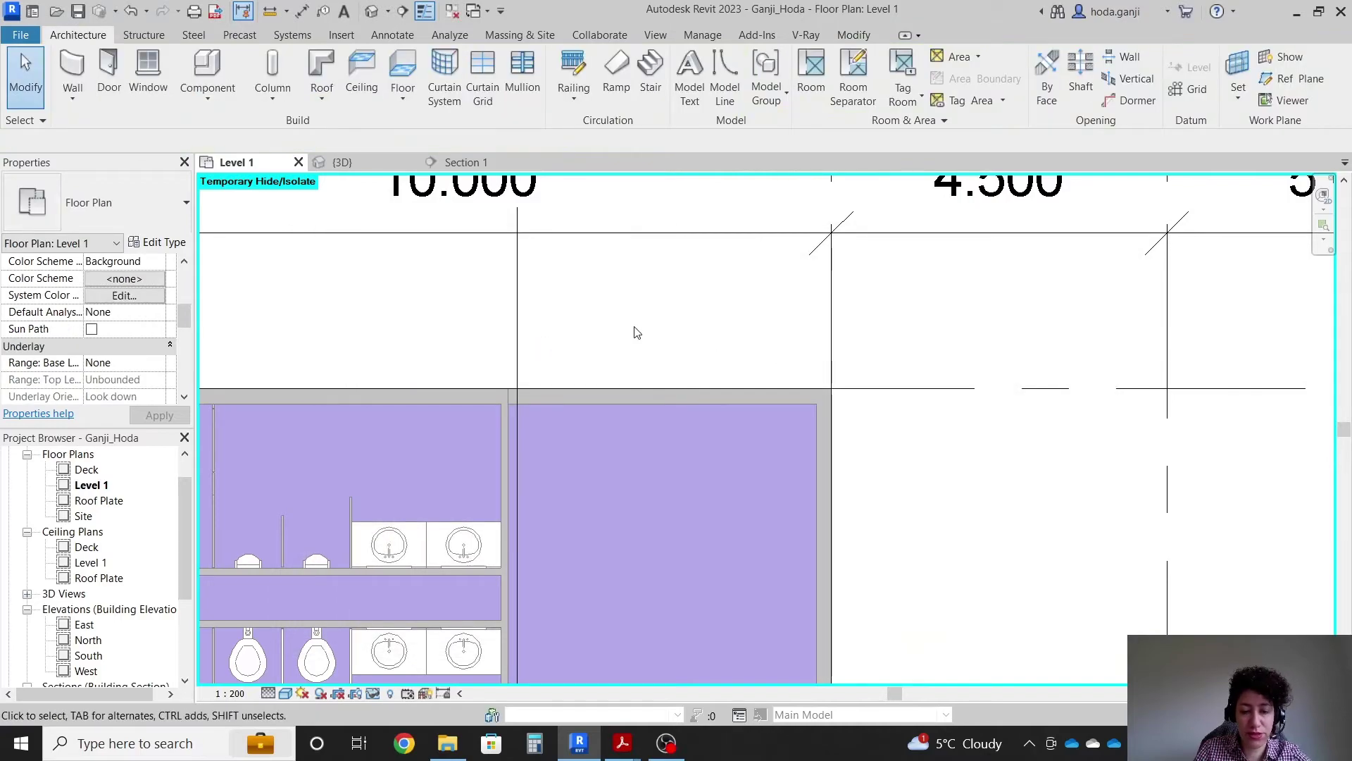
# Check the project's length unit format without changing it
pyautogui.press('u')
pyautogui.press('n')
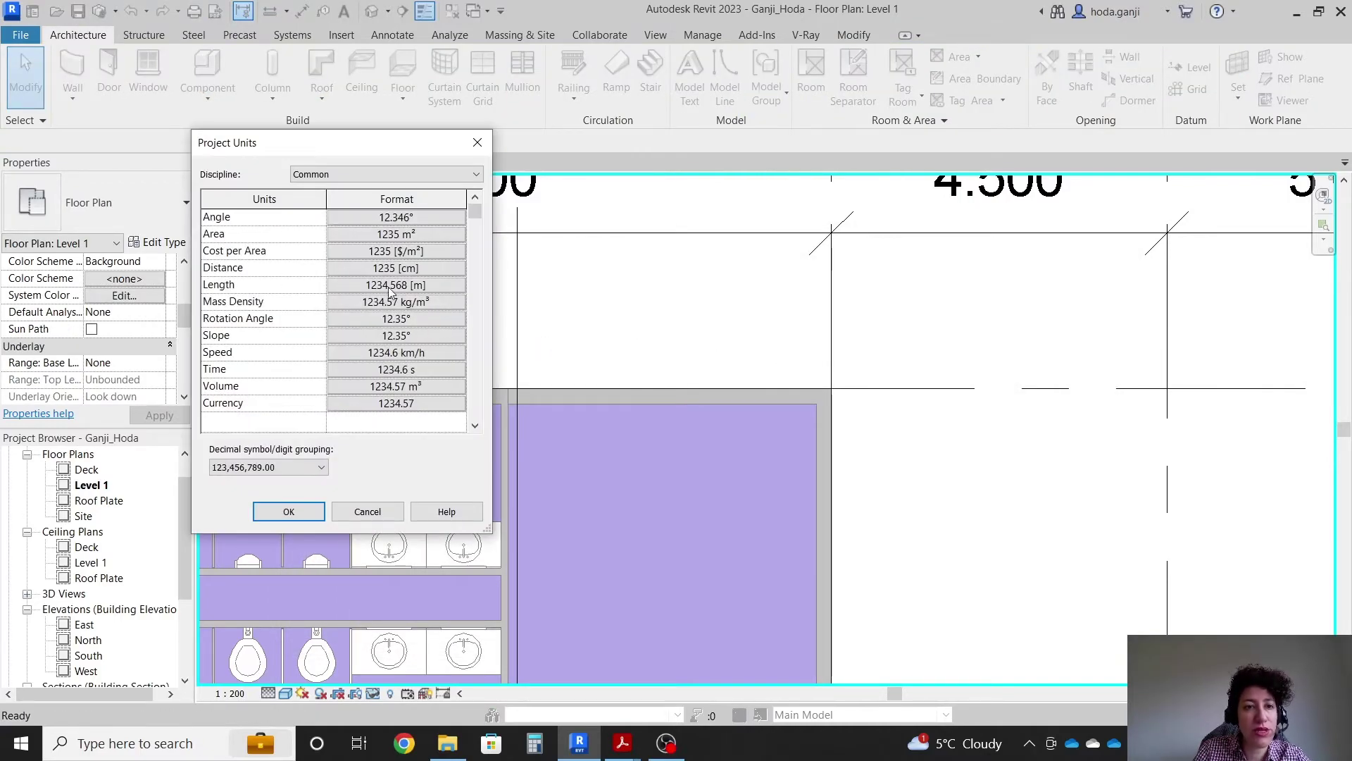
pyautogui.press('Escape')
# Start placing a door and browse to the US library's Doors folder for a family to load
pyautogui.click(115, 59)
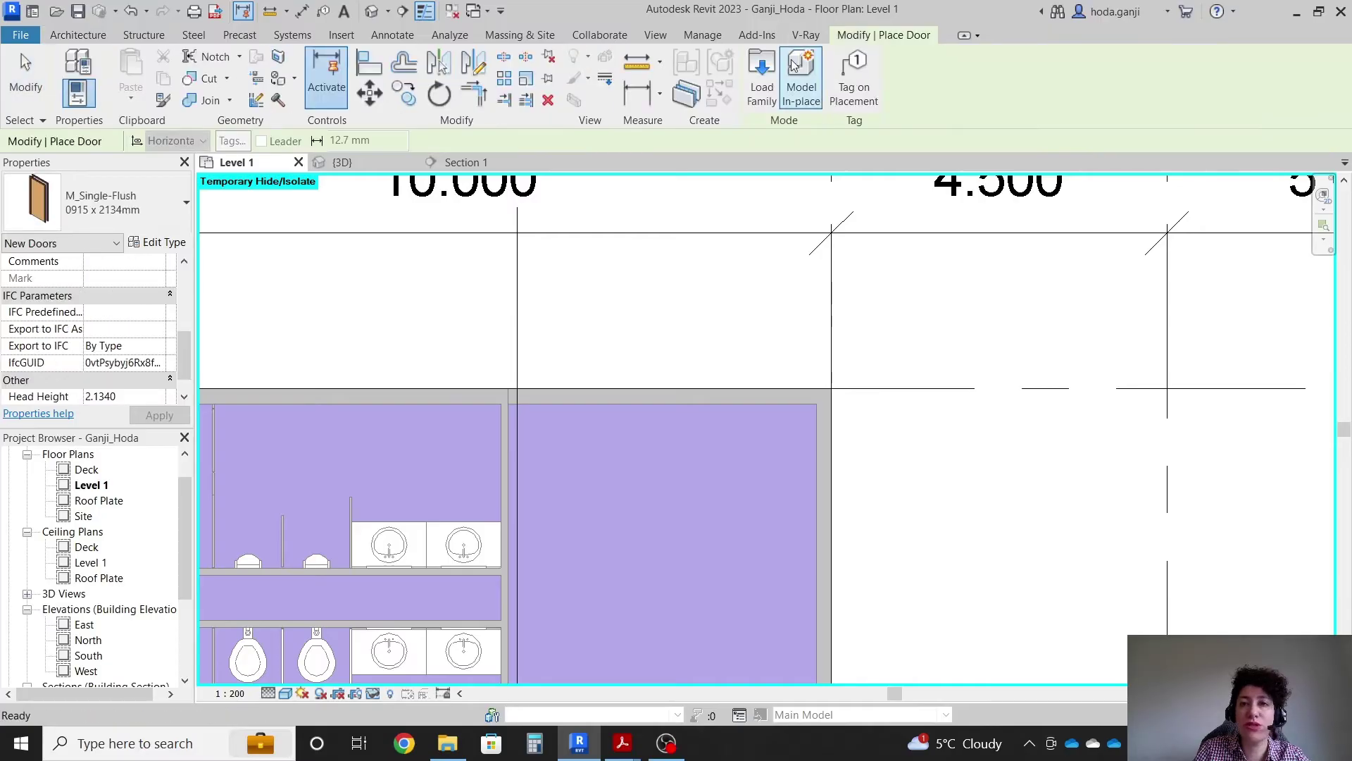
pyautogui.click(762, 77)
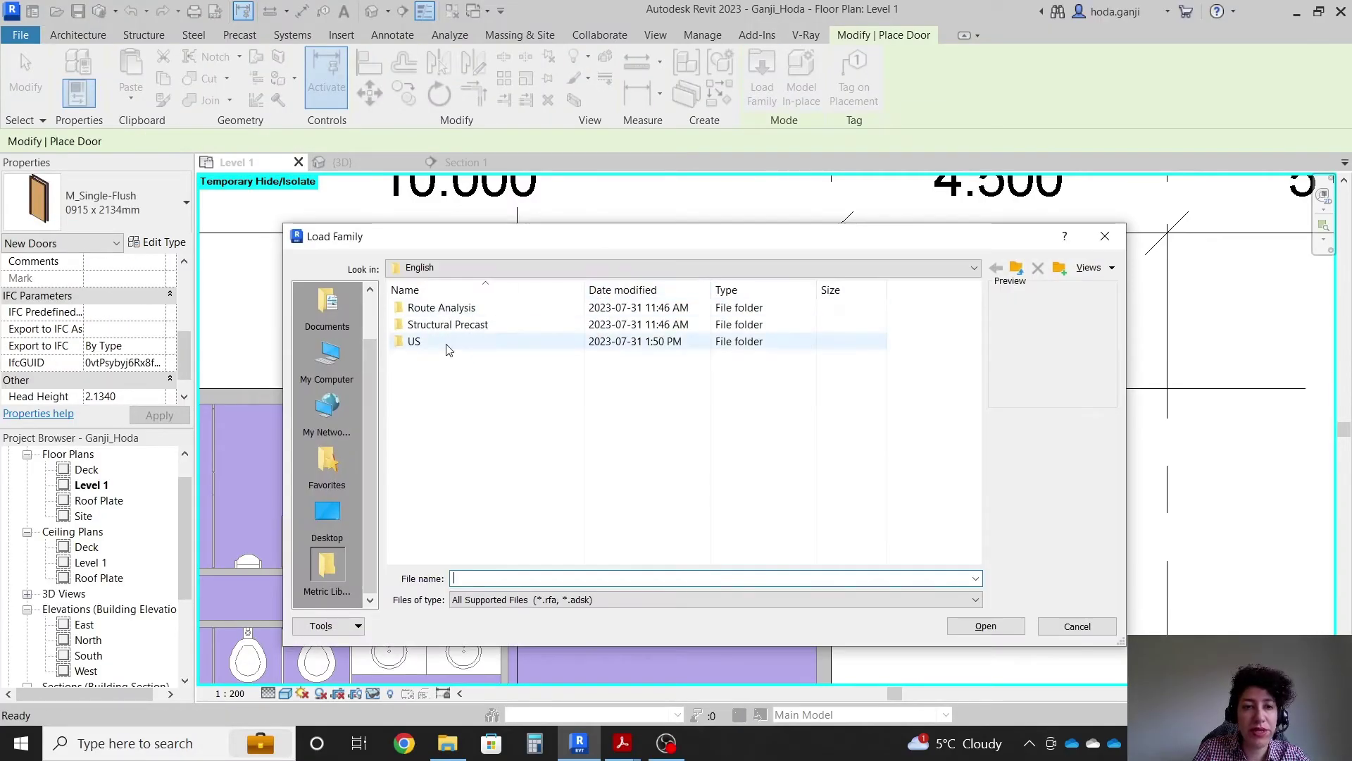
pyautogui.doubleClick(446, 342)
pyautogui.scroll(-2, 498, 375)
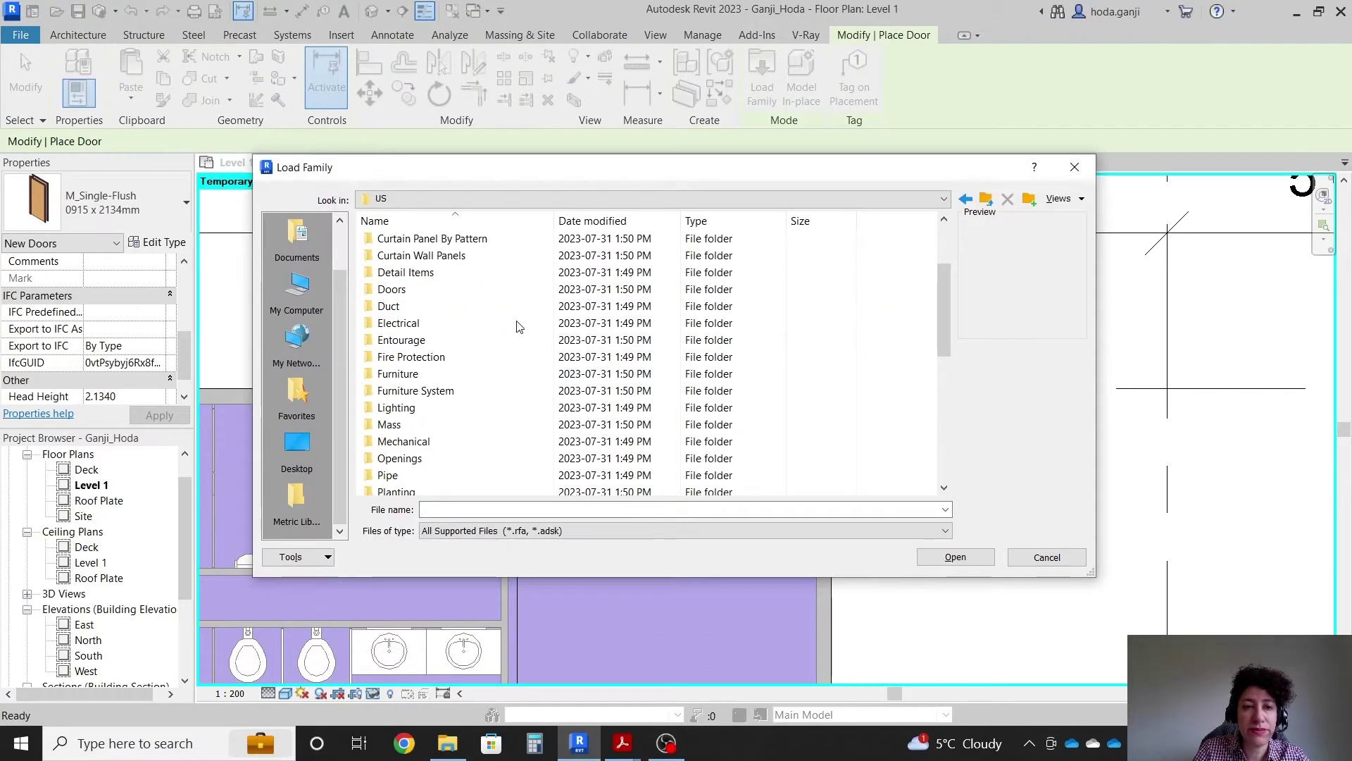
pyautogui.doubleClick(483, 290)
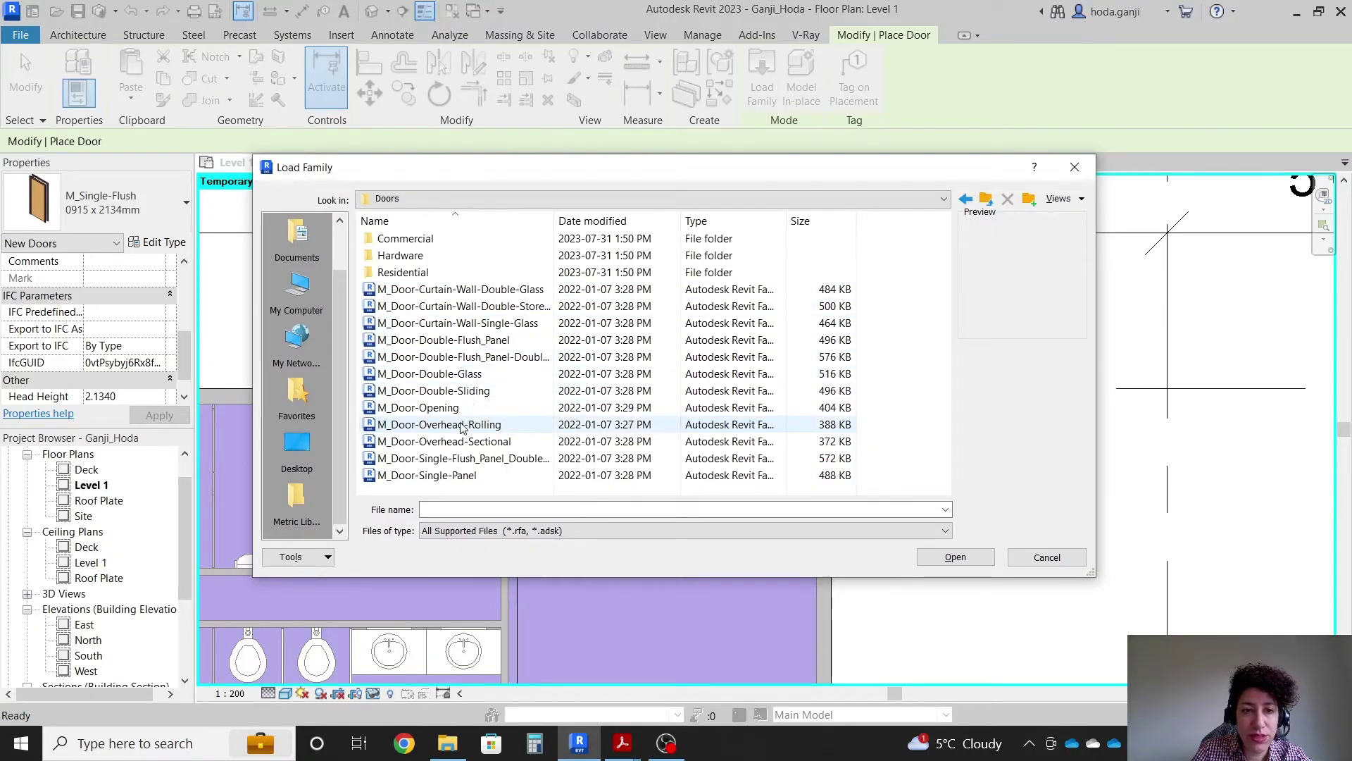
# Compare the previews of the double door families and choose M_Door-Double-Glass
pyautogui.click(461, 390)
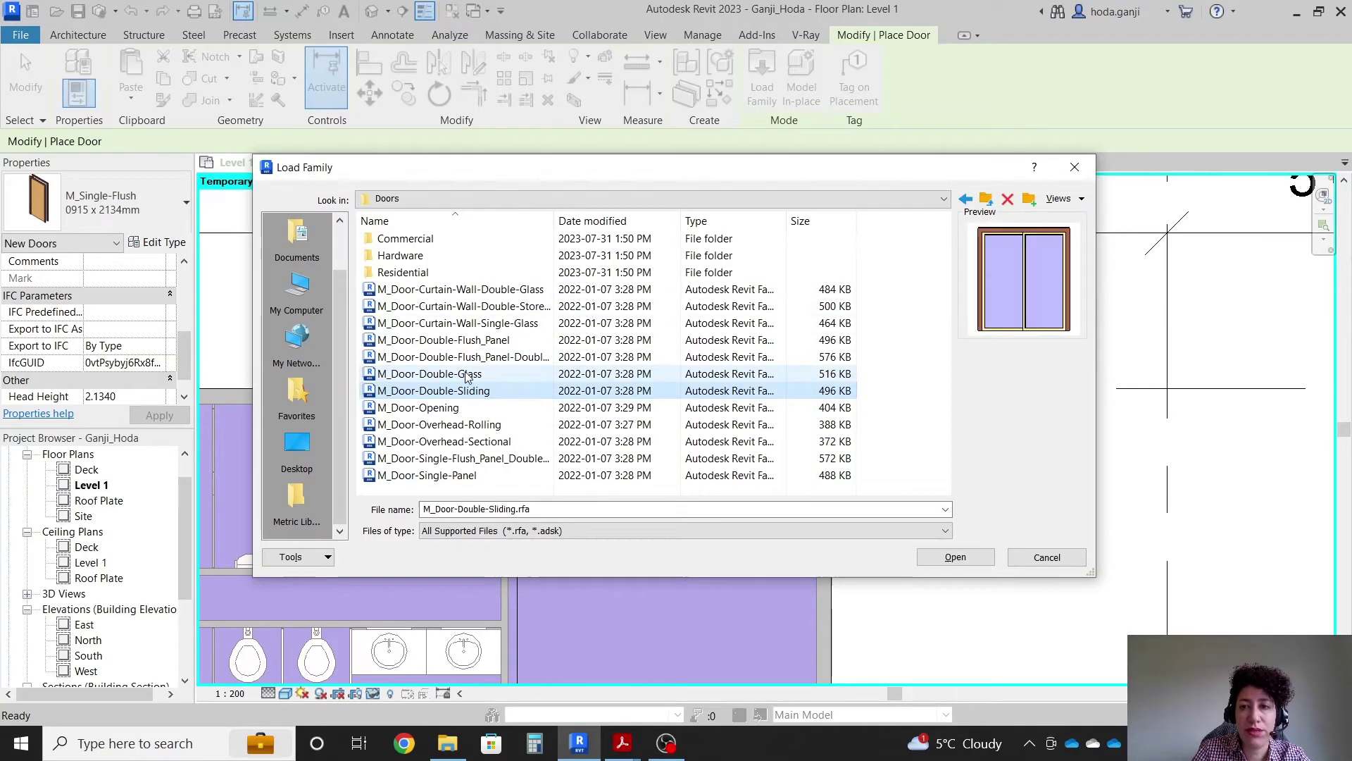
pyautogui.click(464, 375)
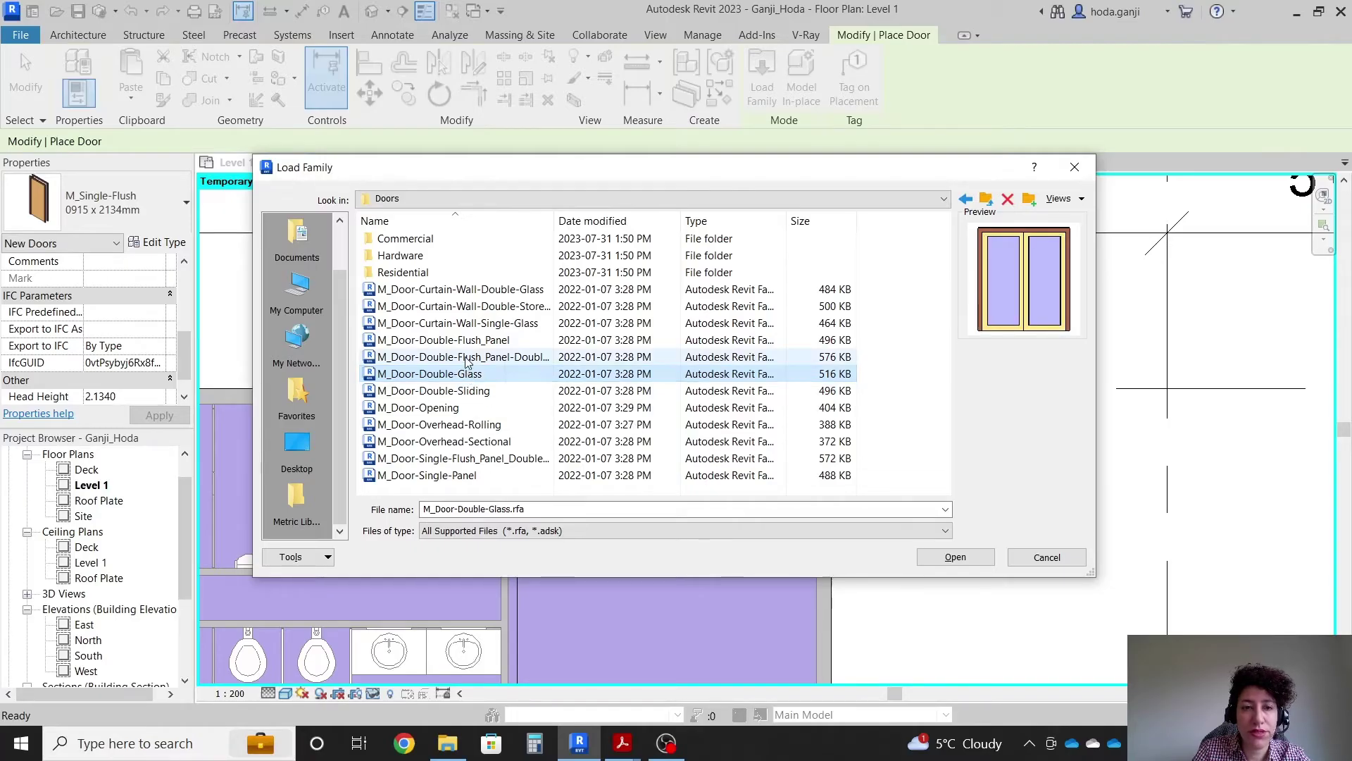
pyautogui.click(465, 358)
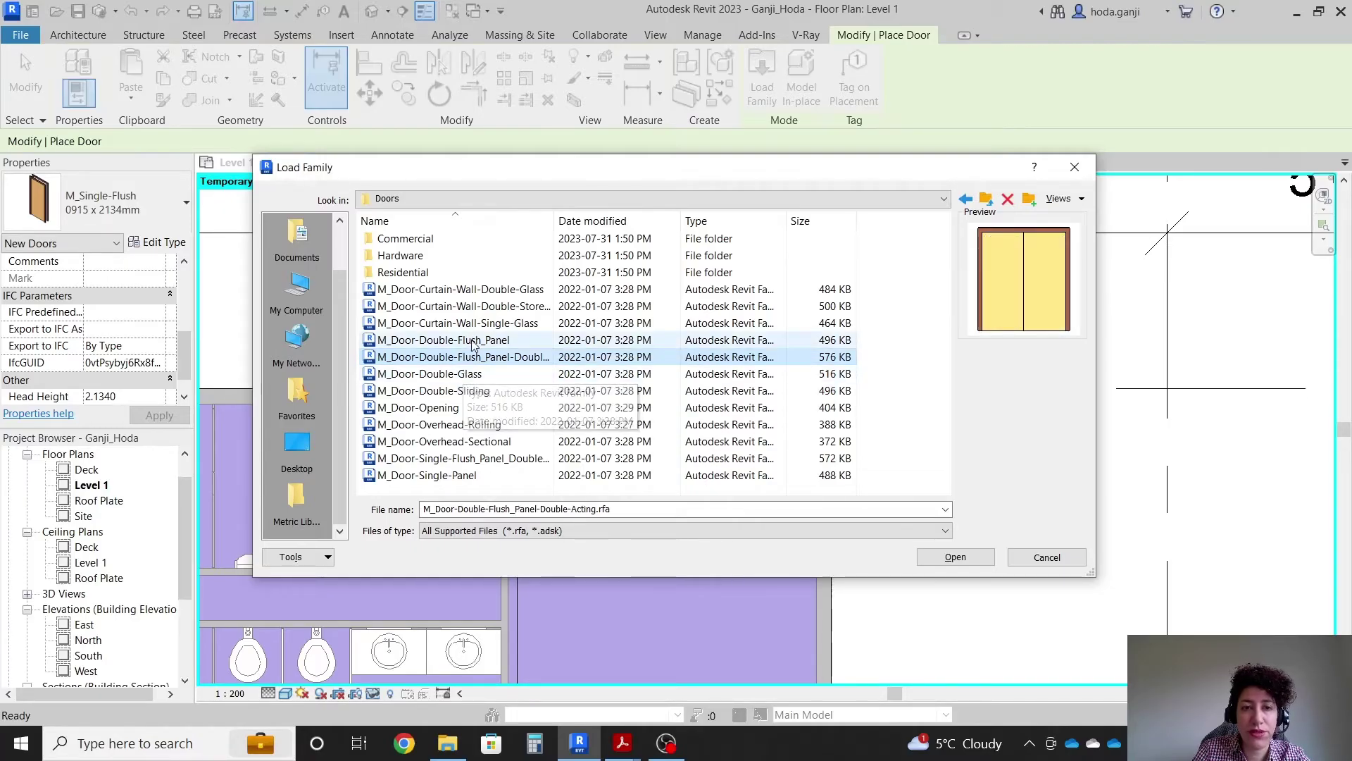
pyautogui.click(472, 341)
pyautogui.click(469, 357)
pyautogui.click(464, 374)
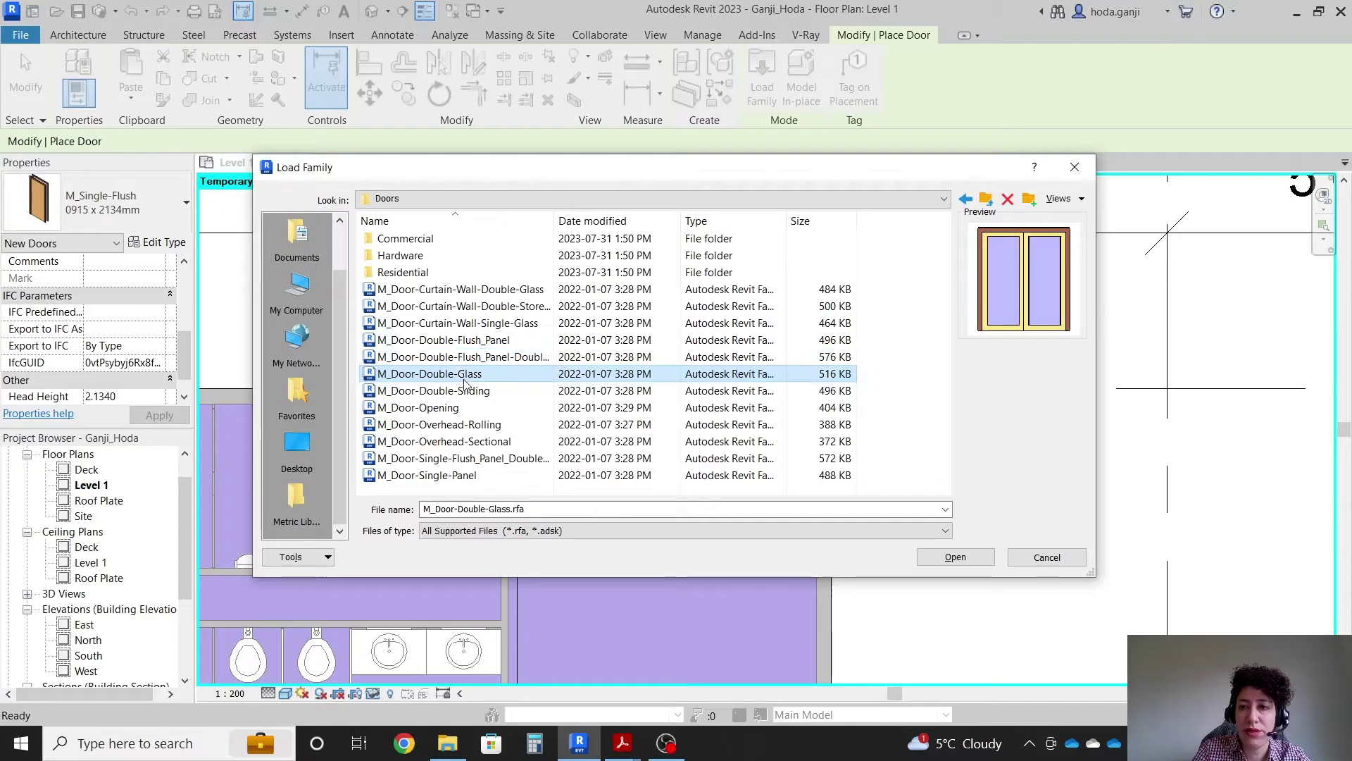
pyautogui.click(465, 391)
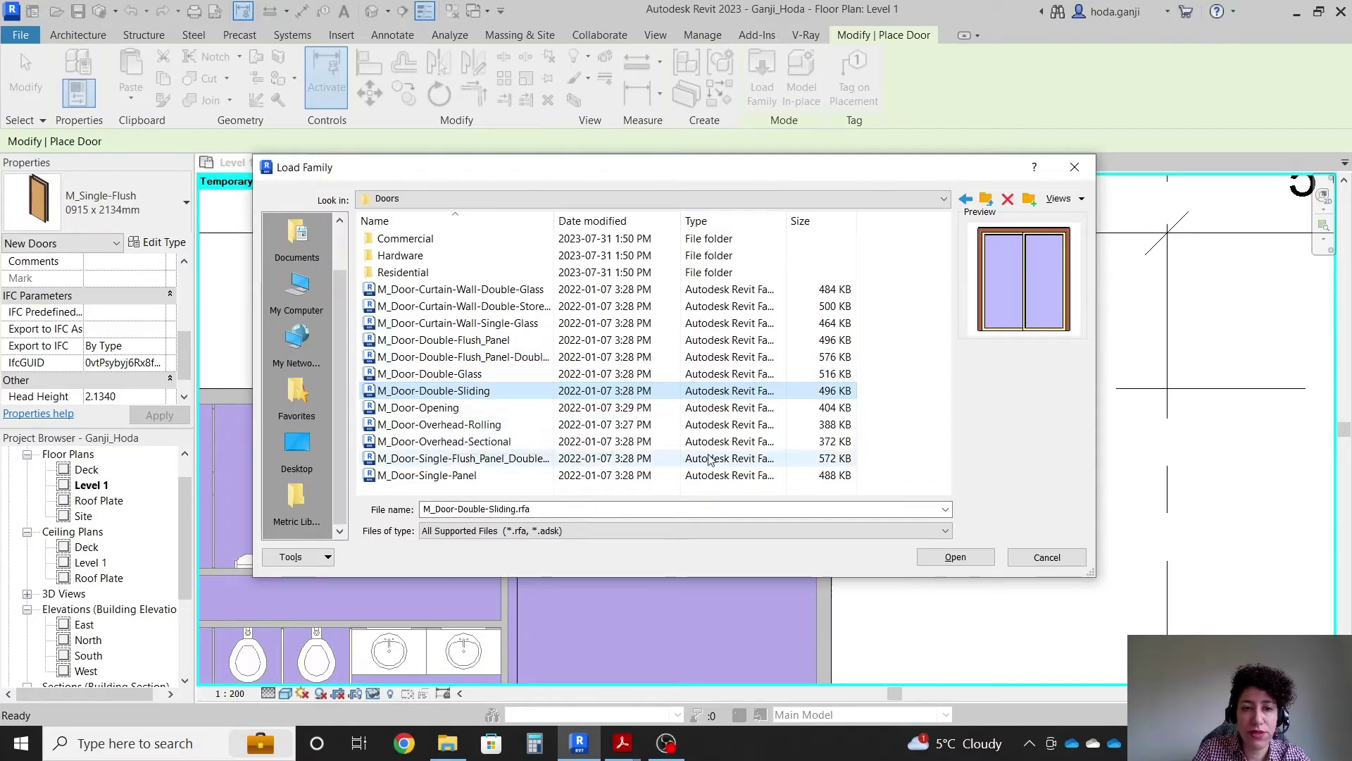
pyautogui.click(459, 375)
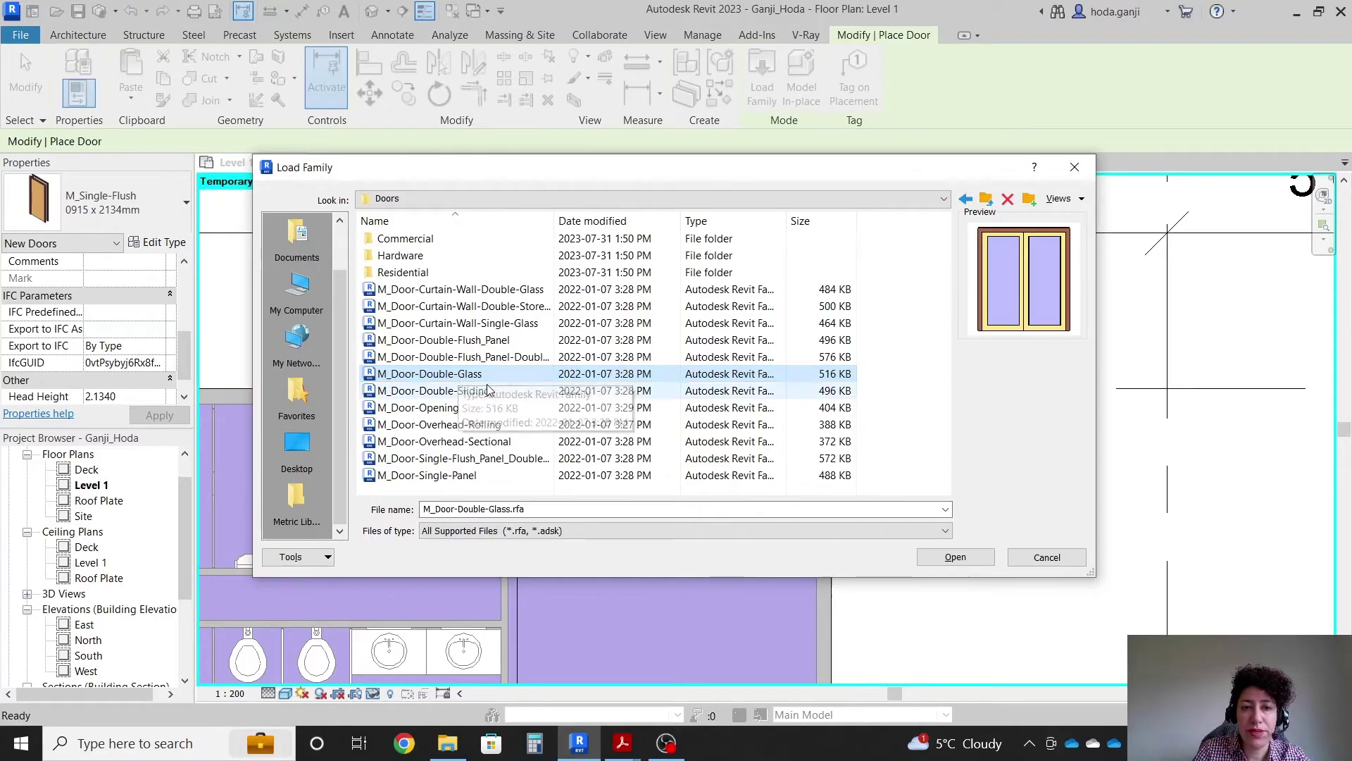
# Load the M_Door-Double-Glass family with all of its listed size types
pyautogui.click(956, 558)
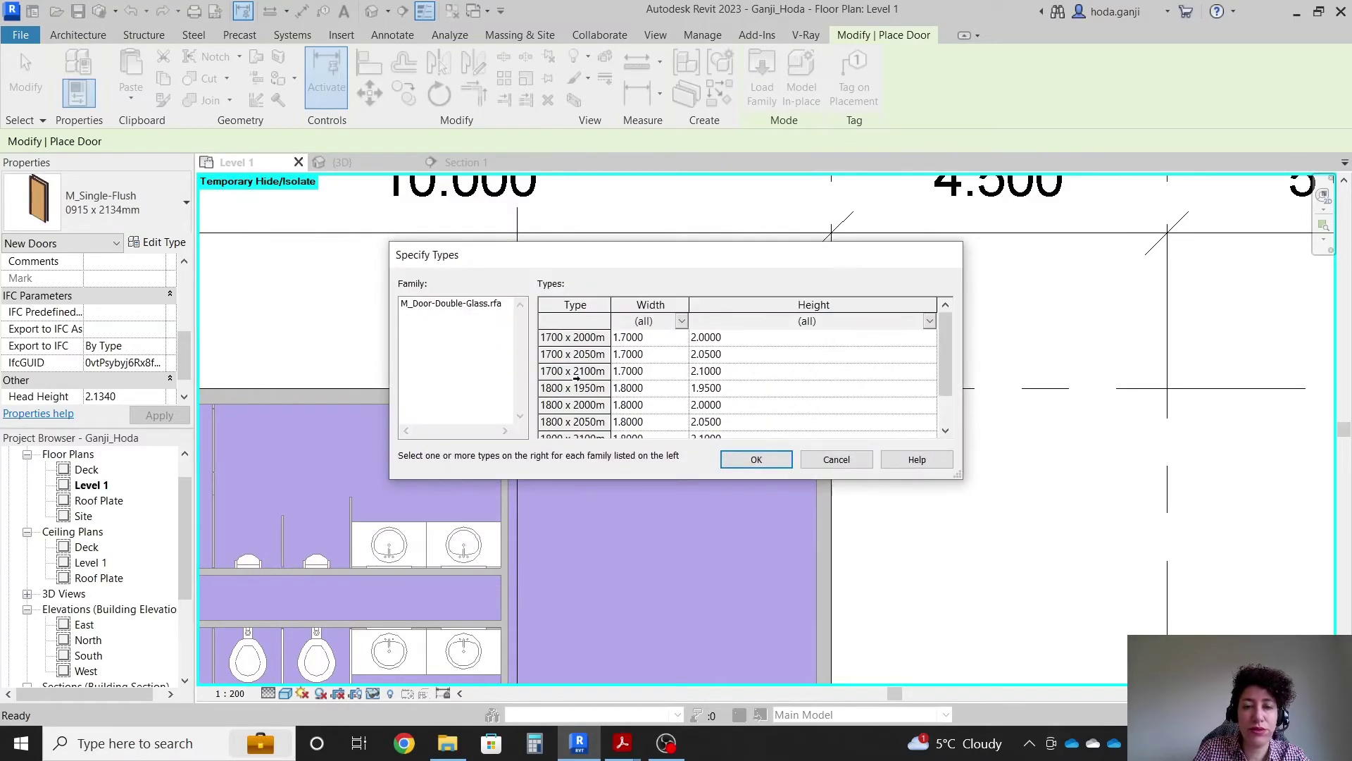
pyautogui.scroll(-1, 575, 379)
pyautogui.click(565, 405)
pyautogui.scroll(1, 567, 372)
pyautogui.keyDown('shift'); pyautogui.click(576, 336); pyautogui.keyUp('shift')
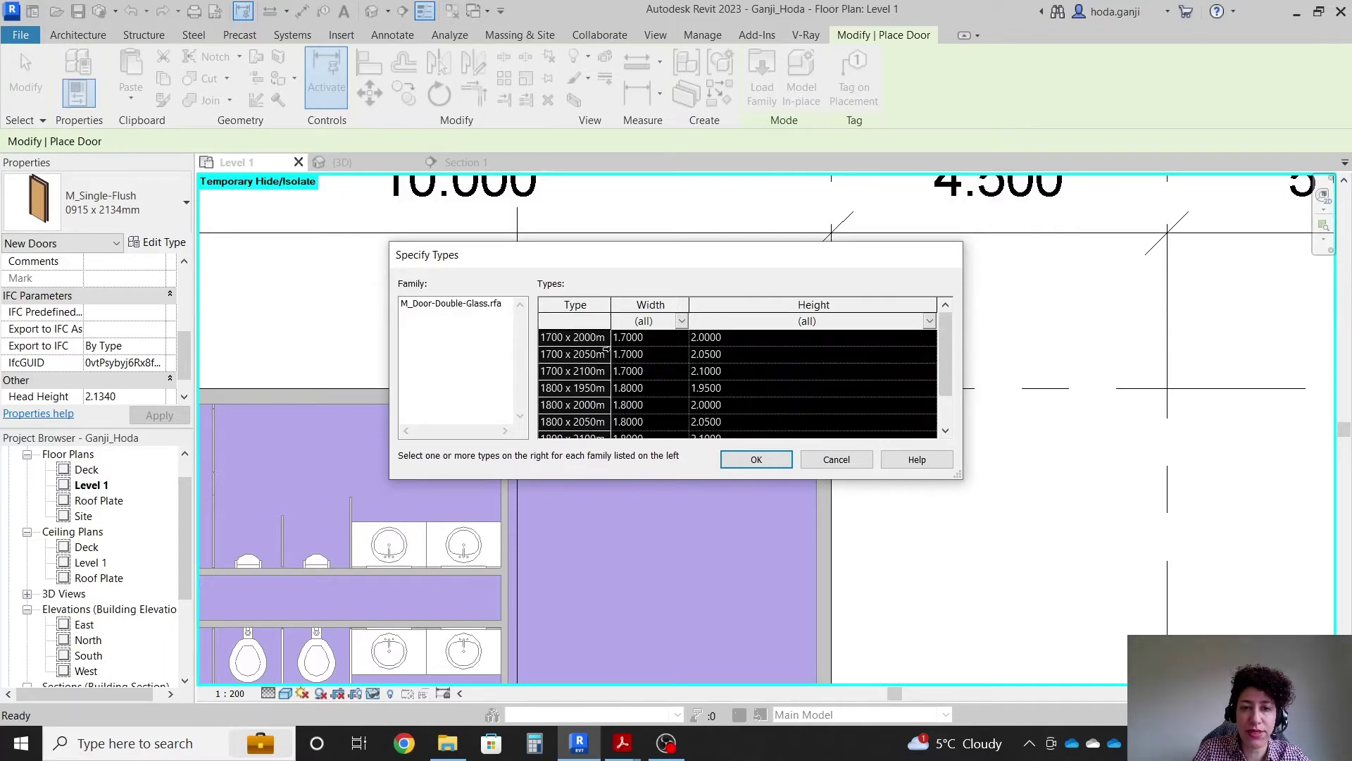
pyautogui.click(755, 459)
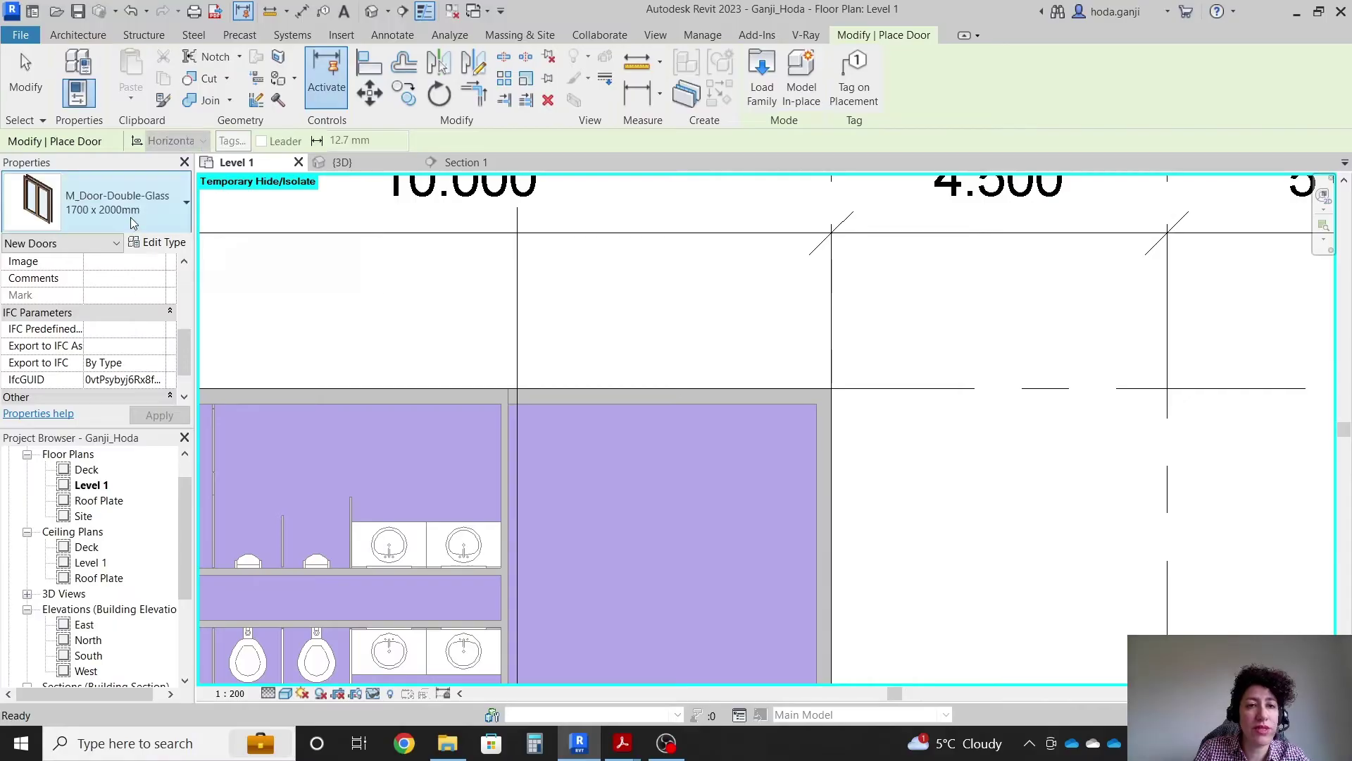
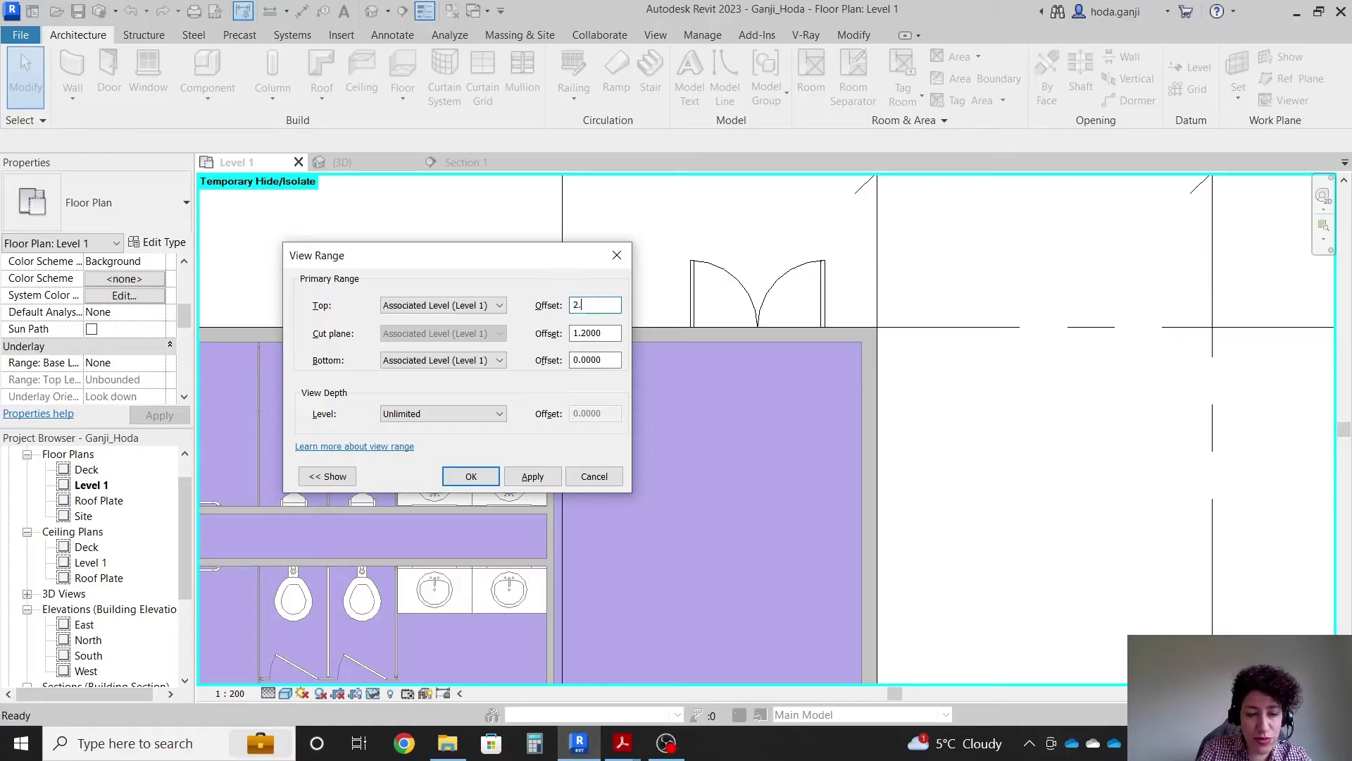
# Set the top offset of the Level 1 plan's view range to 2.3 m and apply it
pyautogui.click(532, 476)
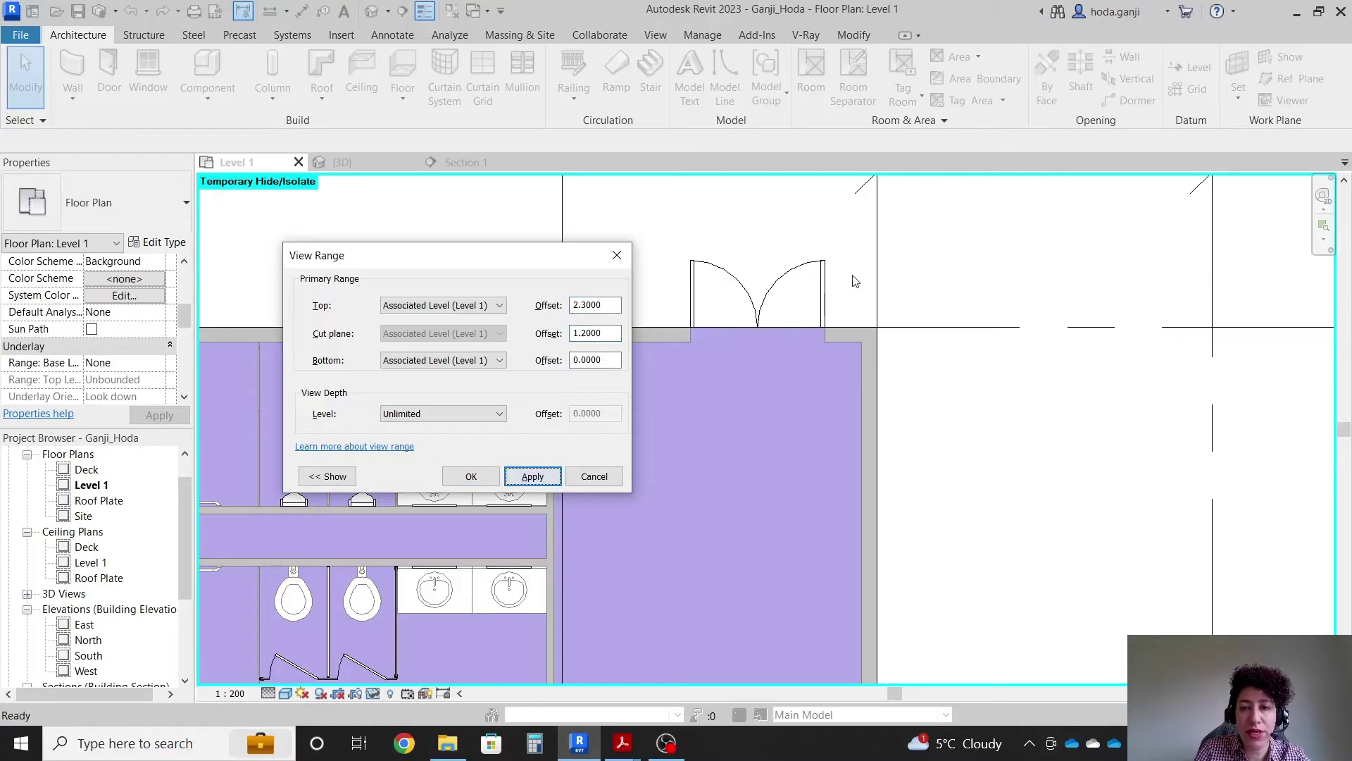
pyautogui.click(464, 478)
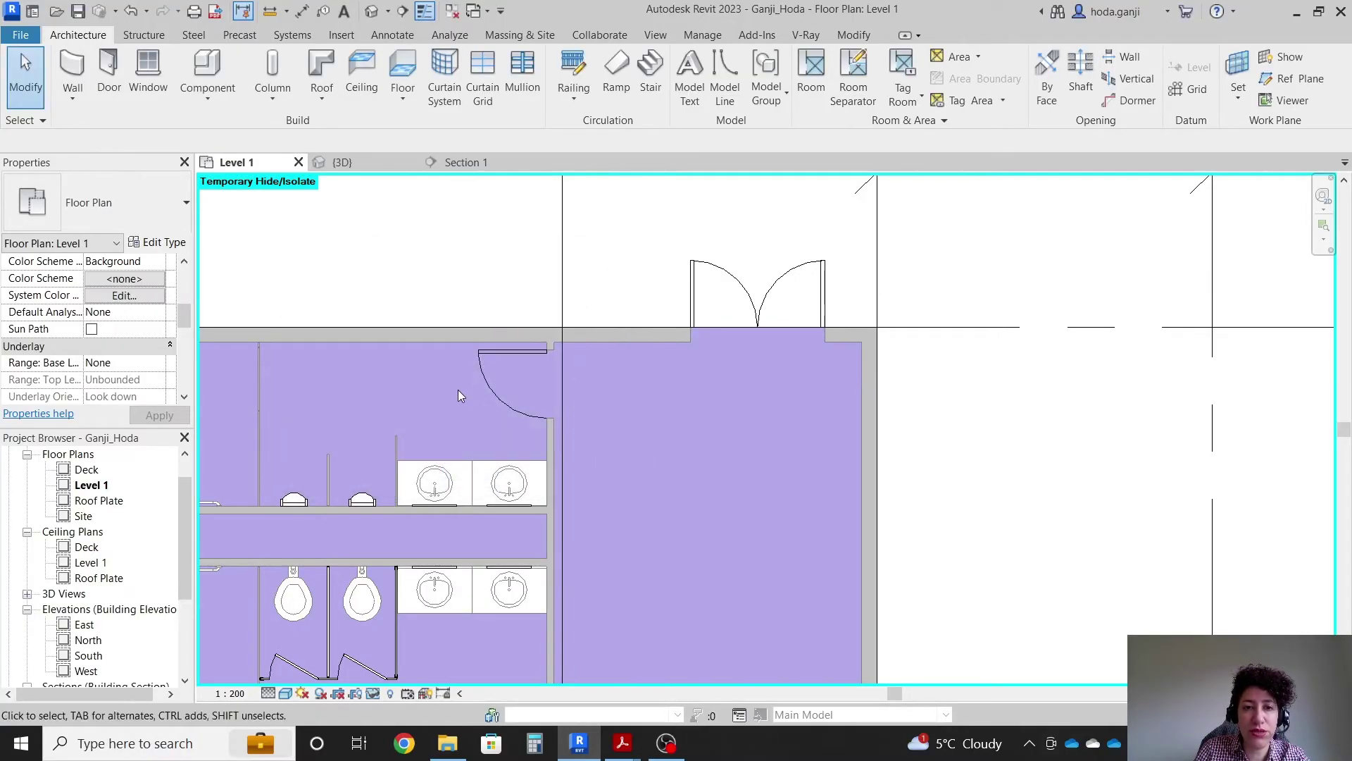
pyautogui.scroll(-3, 703, 329)
pyautogui.scroll(3, 624, 284)
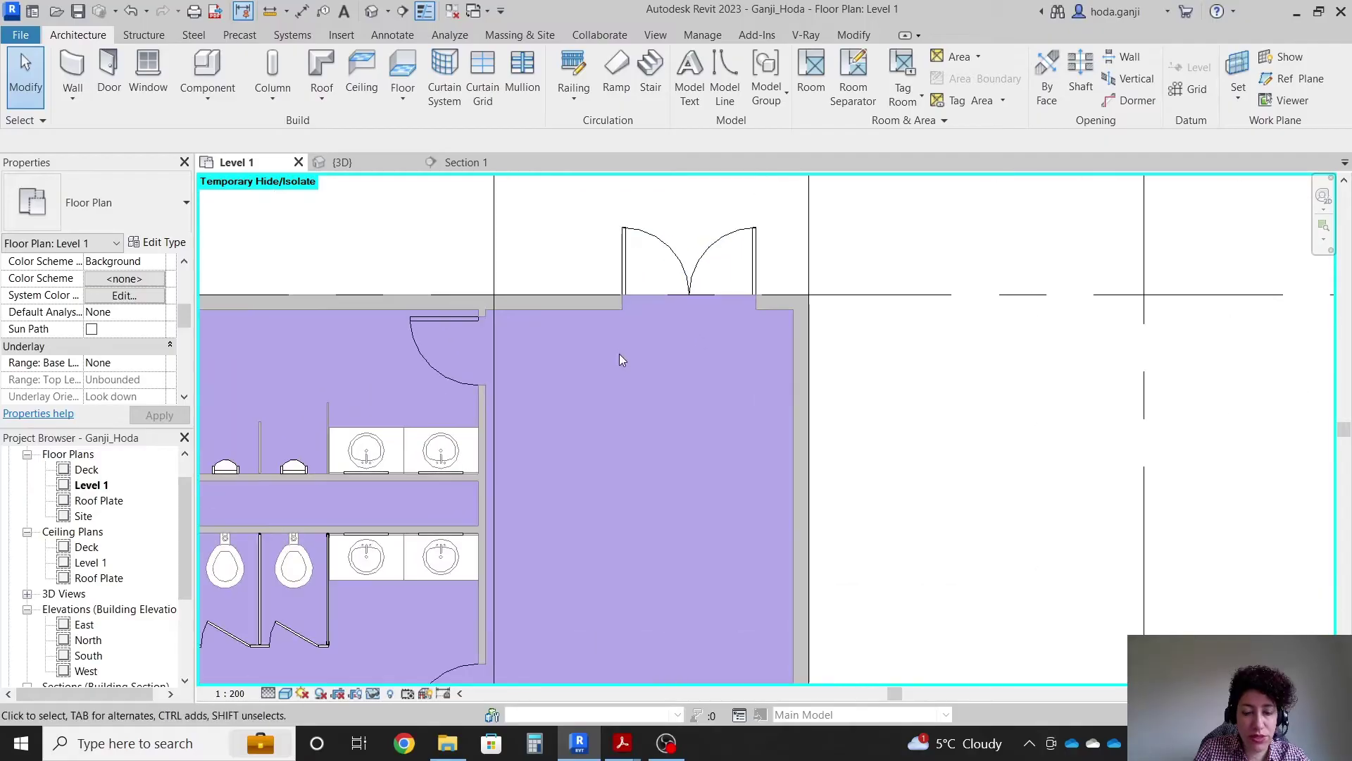
# Dimension the clear width between the washroom side wall and the exterior wall below the double glass door
pyautogui.press('i')
pyautogui.scroll(2, 486, 453)
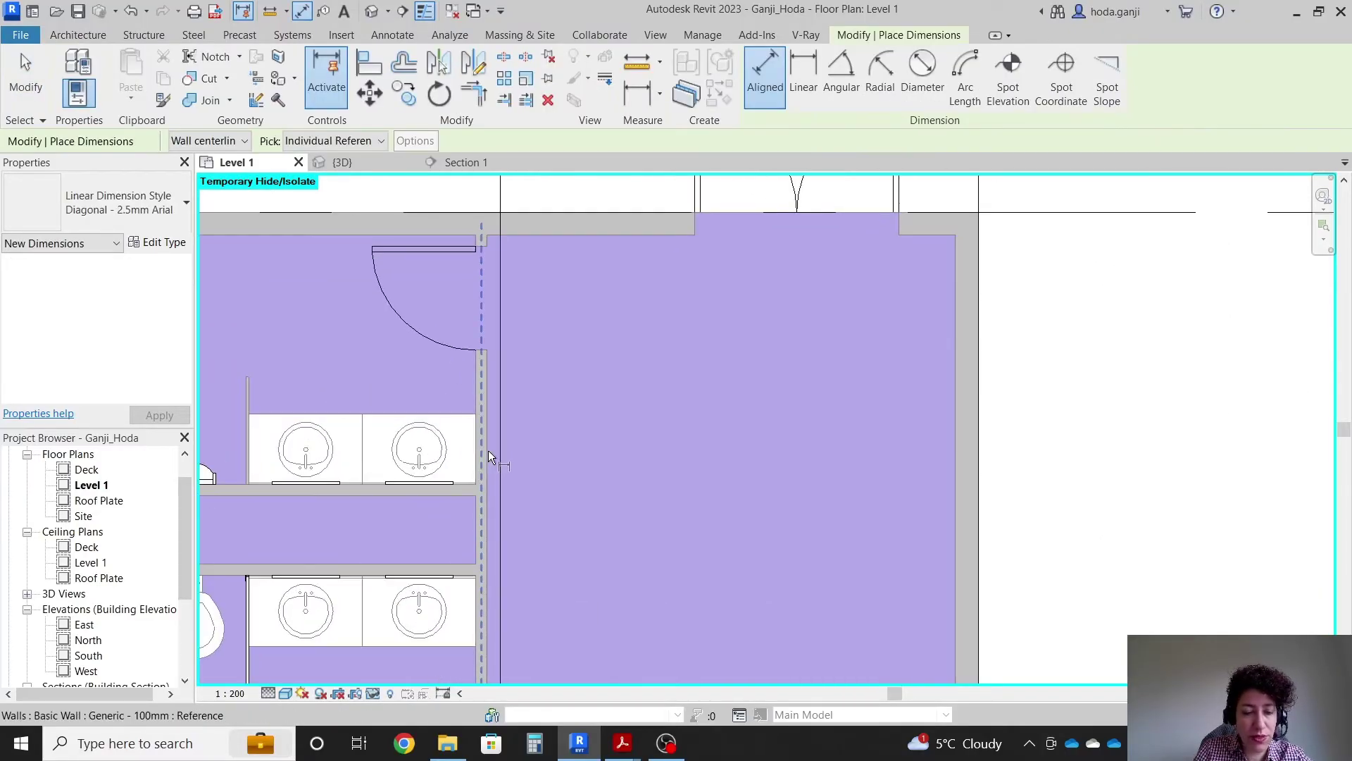
pyautogui.click(488, 450)
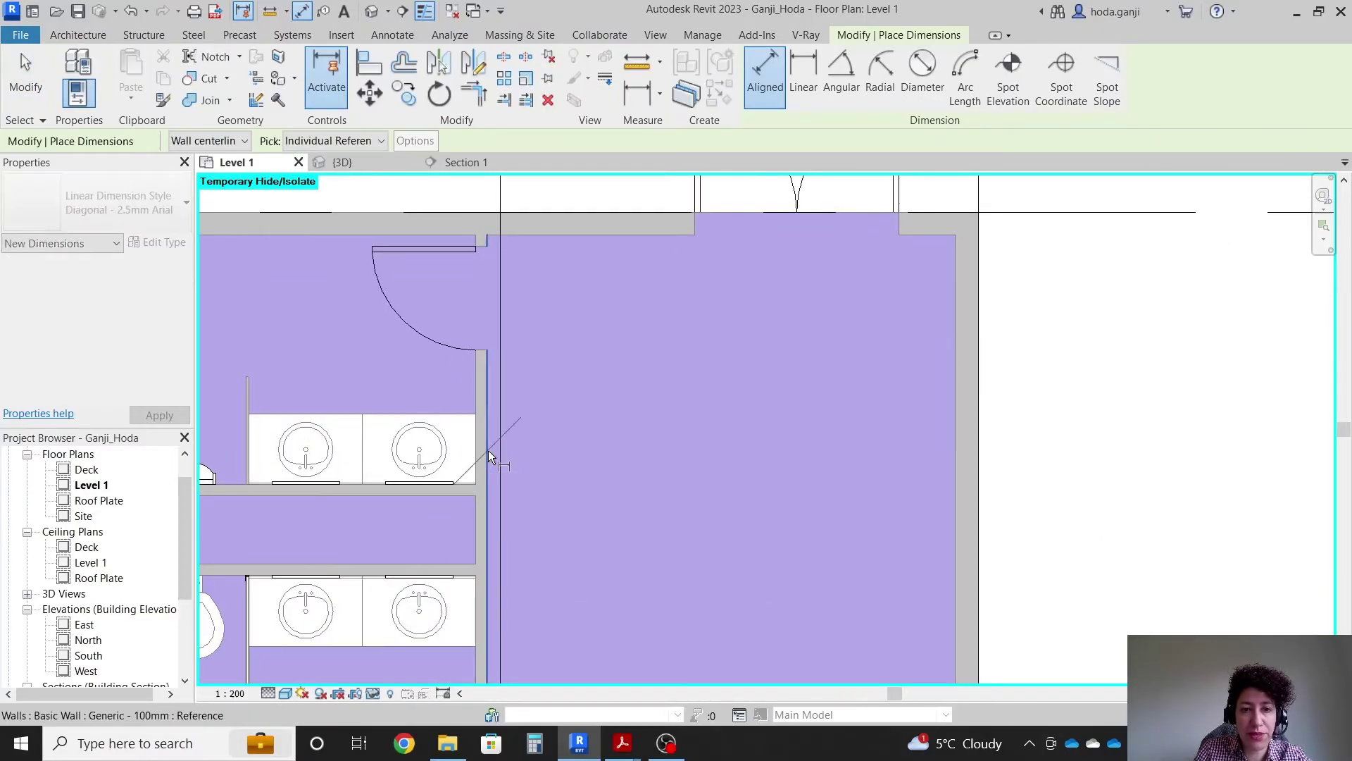
pyautogui.click(949, 412)
pyautogui.scroll(-1, 945, 405)
pyautogui.click(931, 416)
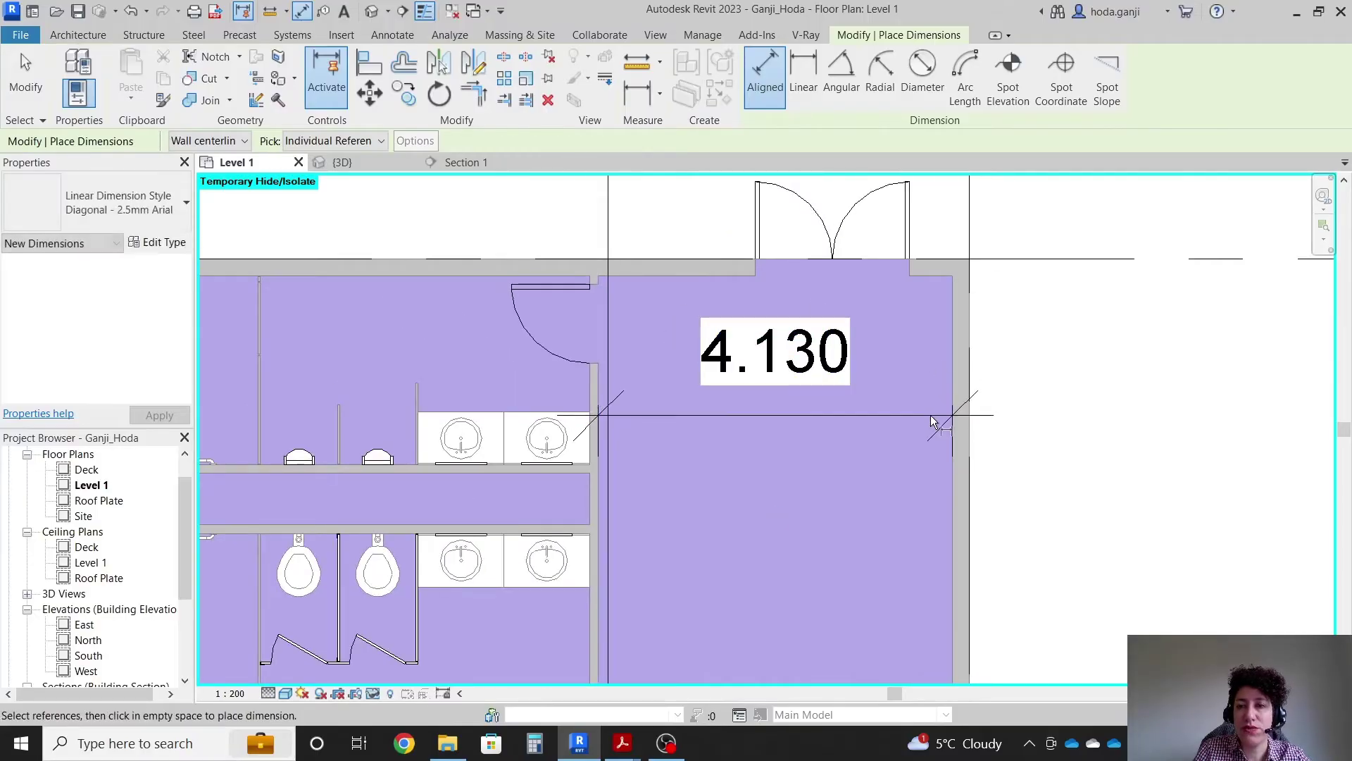
pyautogui.press('Escape')
pyautogui.press('Escape')
# Set the double glass door's distance from the inner face of the exterior side wall to 0.3 m
pyautogui.click(907, 240)
pyautogui.scroll(2, 876, 349)
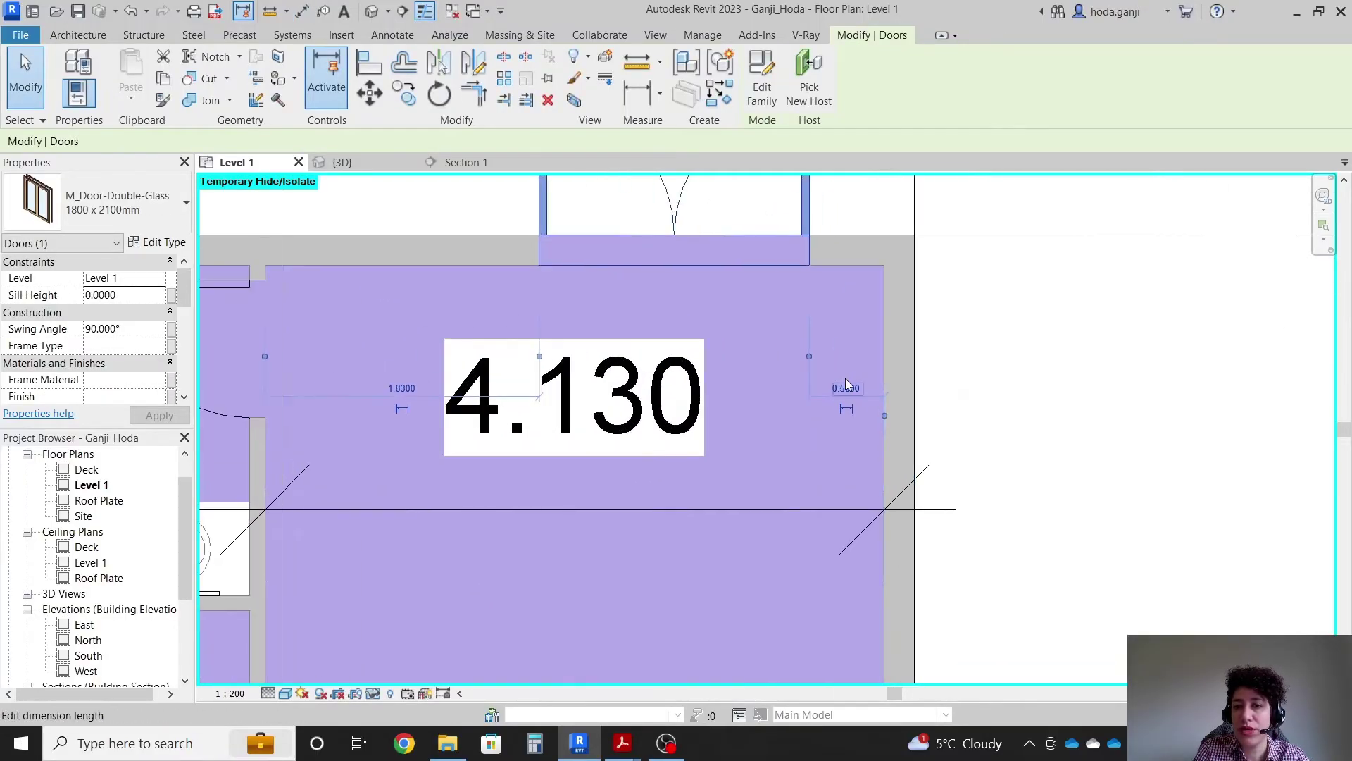
pyautogui.click(859, 383)
pyautogui.write('.3')
pyautogui.press('Return')
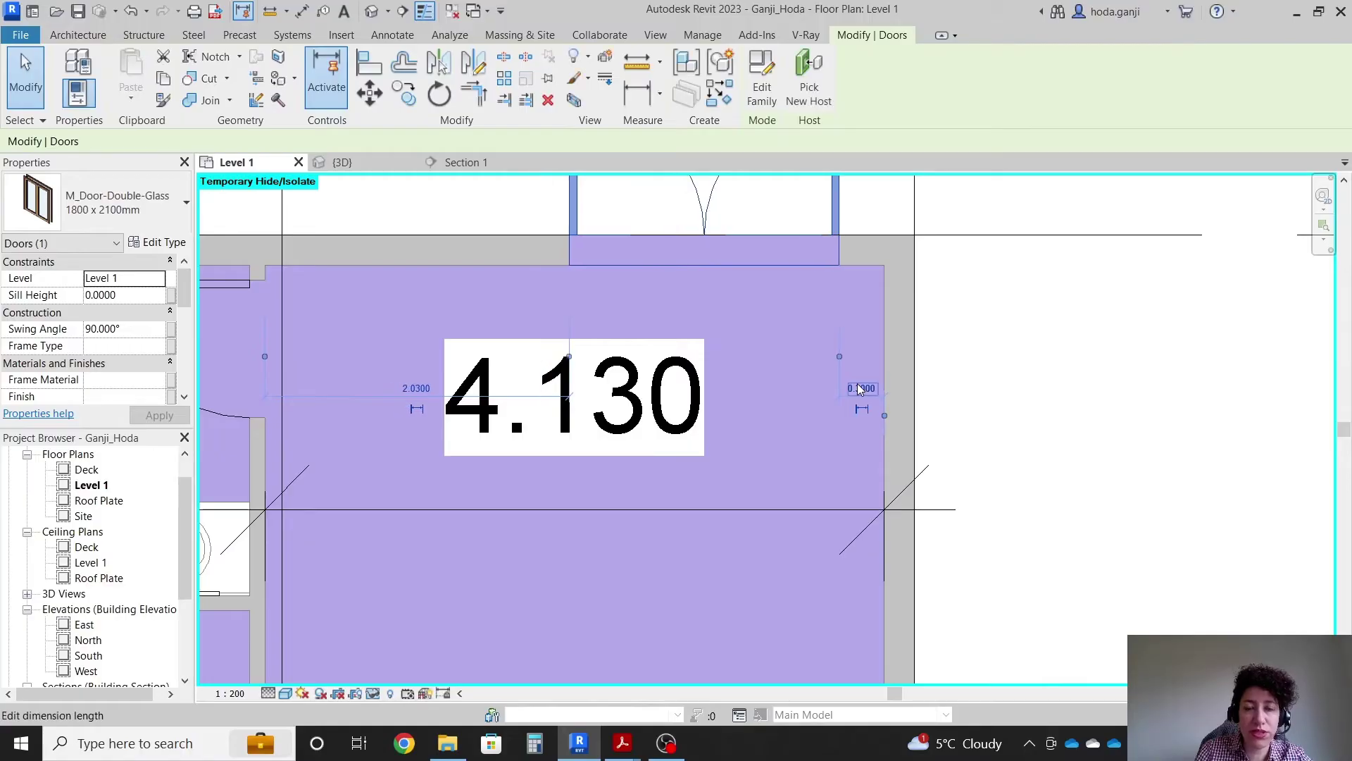
pyautogui.press('Escape')
# Delete the width dimension between the washroom wall and the exterior wall
pyautogui.scroll(-1, 715, 338)
pyautogui.click(651, 380)
pyautogui.press('Delete')
# Draw a Generic - 100mm wall about 5.8 m long from the exterior wall beside the double door straight down to grid B
pyautogui.click(84, 70)
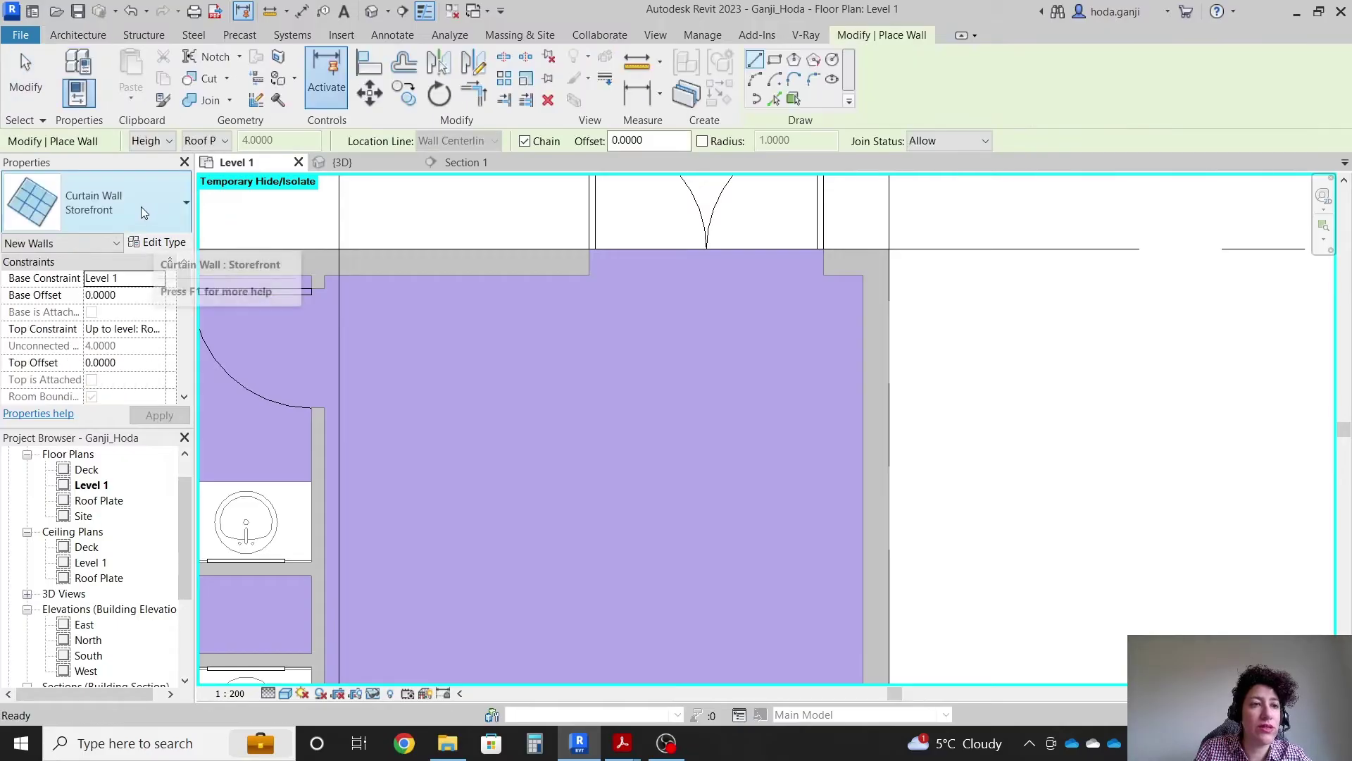
pyautogui.click(141, 207)
pyautogui.scroll(5, 109, 426)
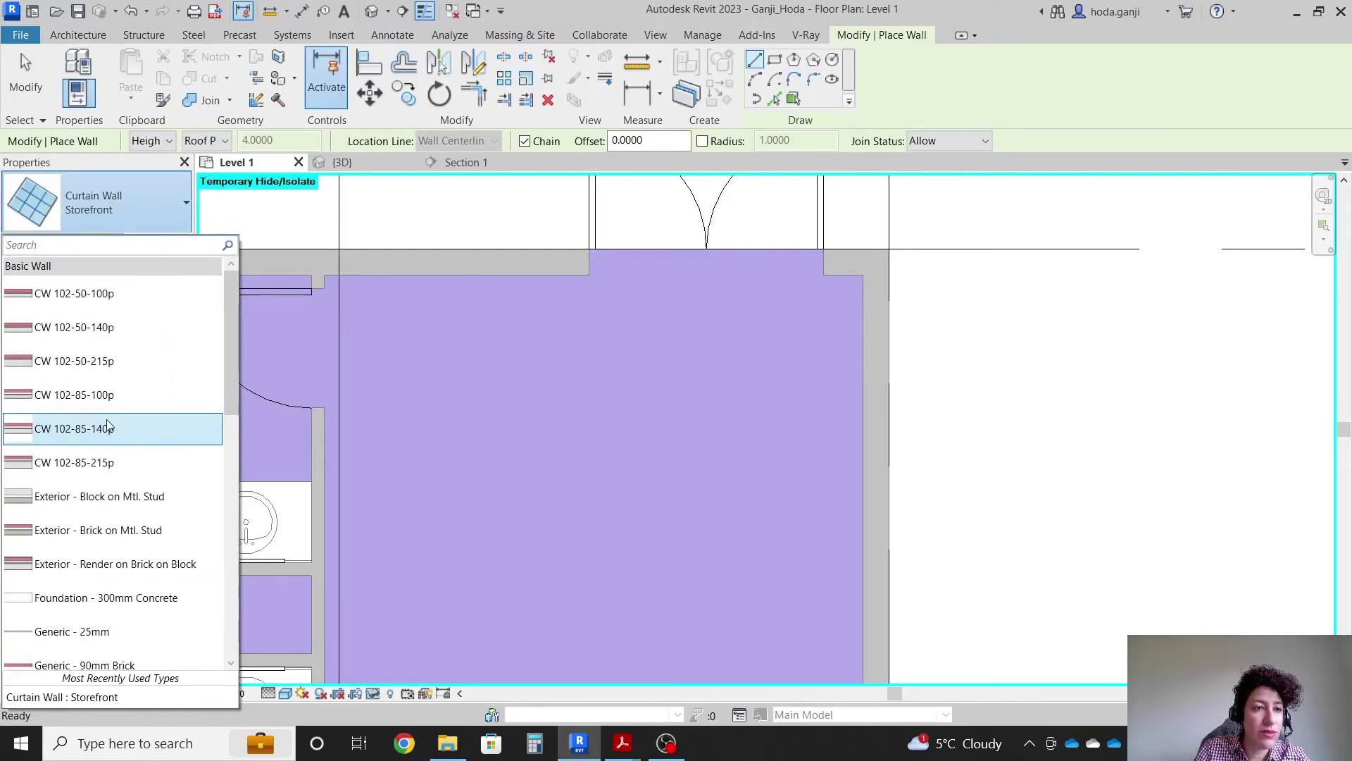
pyautogui.scroll(-4, 116, 354)
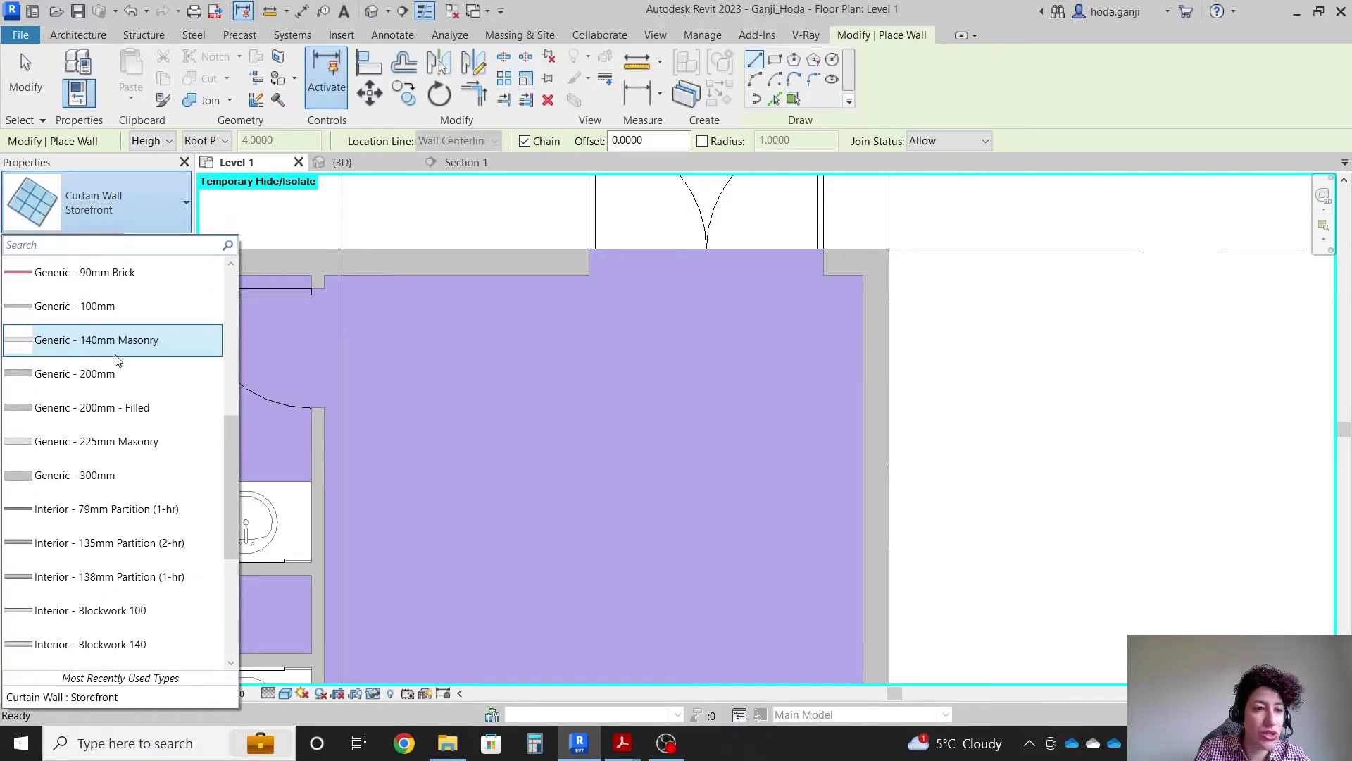
pyautogui.click(142, 314)
pyautogui.click(507, 276)
pyautogui.scroll(-3, 516, 250)
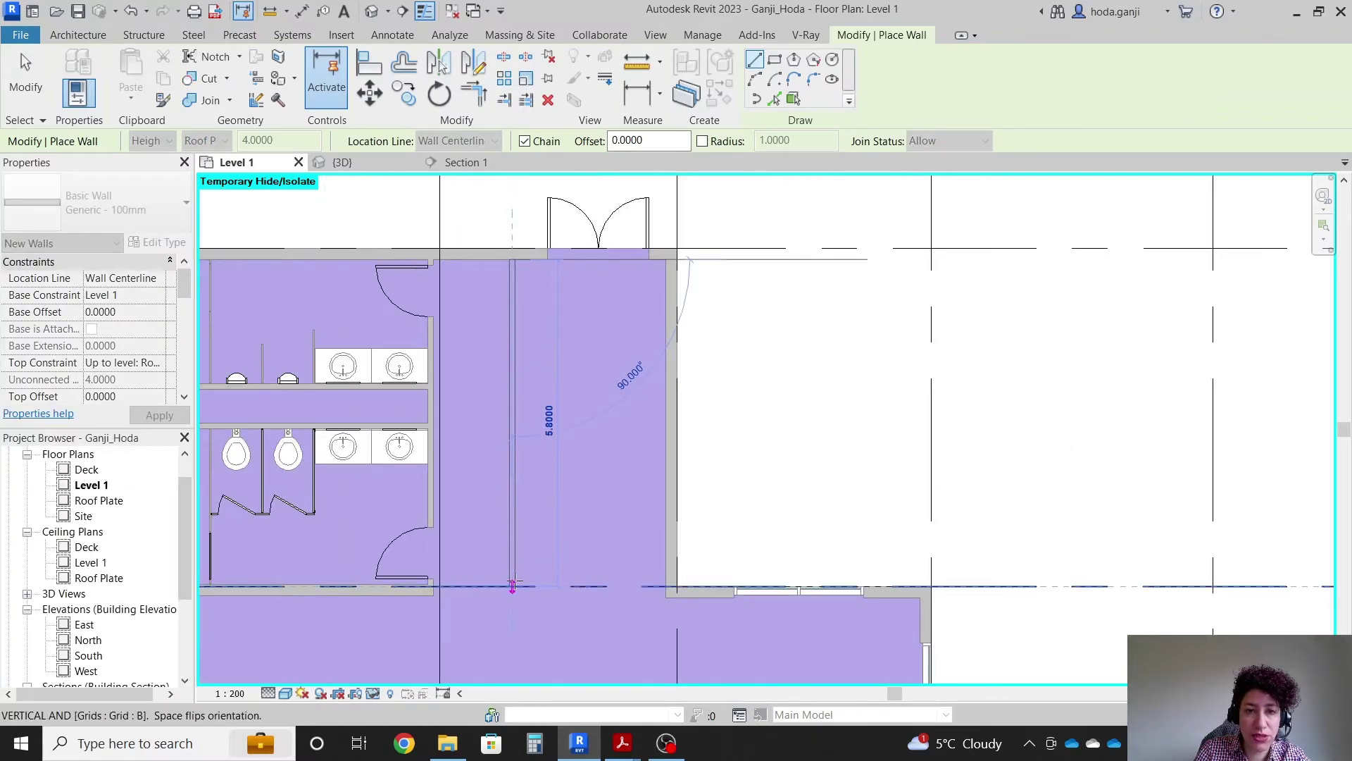
pyautogui.click(512, 586)
pyautogui.press('Escape')
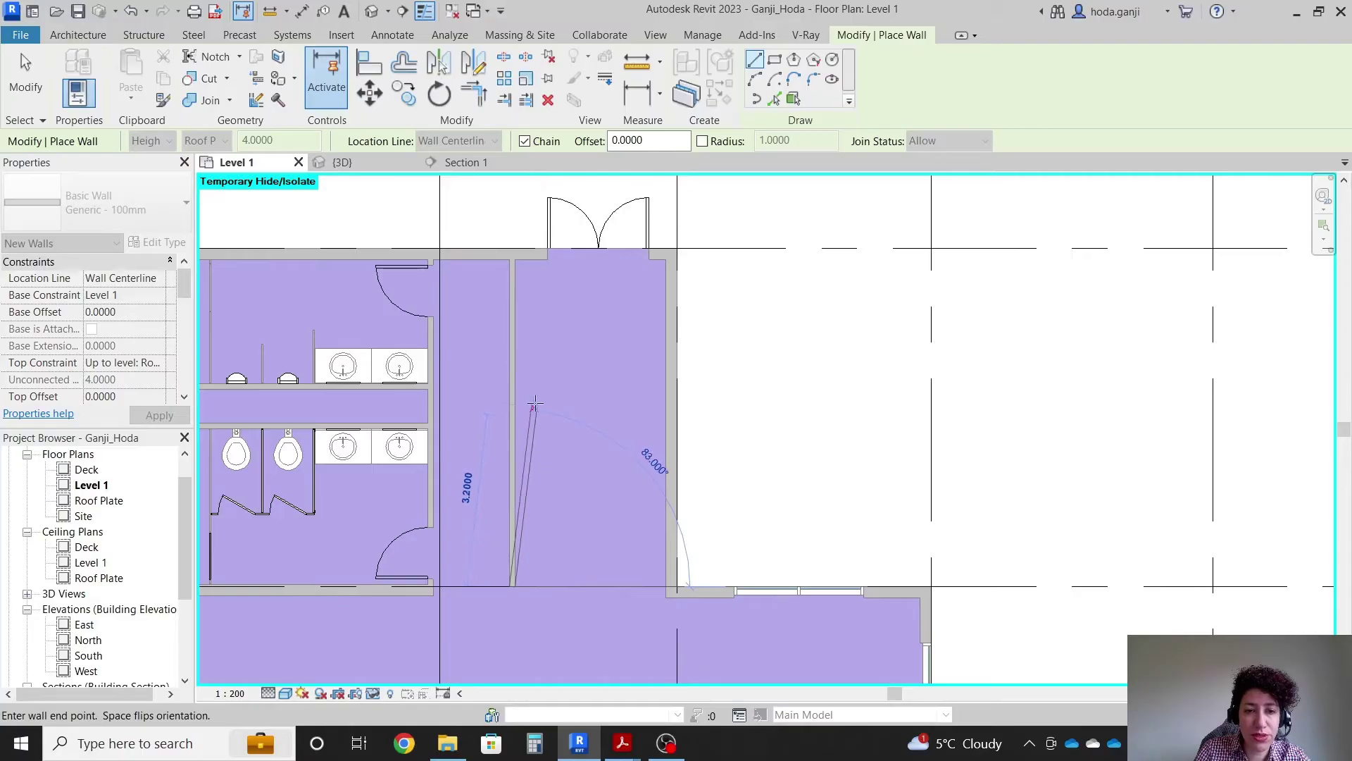
pyautogui.scroll(3, 484, 607)
pyautogui.press('Escape')
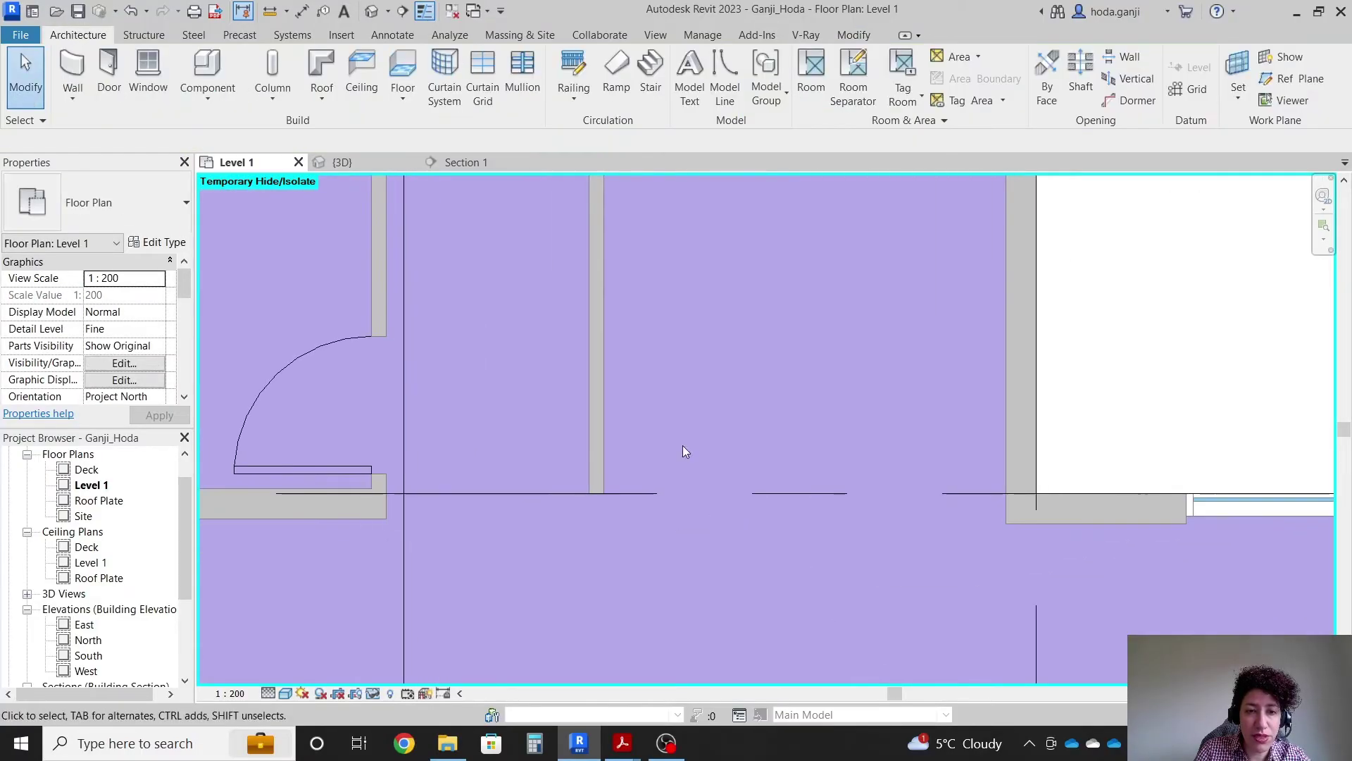
# Extend the lower end of the new 100 mm wall until it is flush with the washroom wall's lower face
pyautogui.click(603, 439)
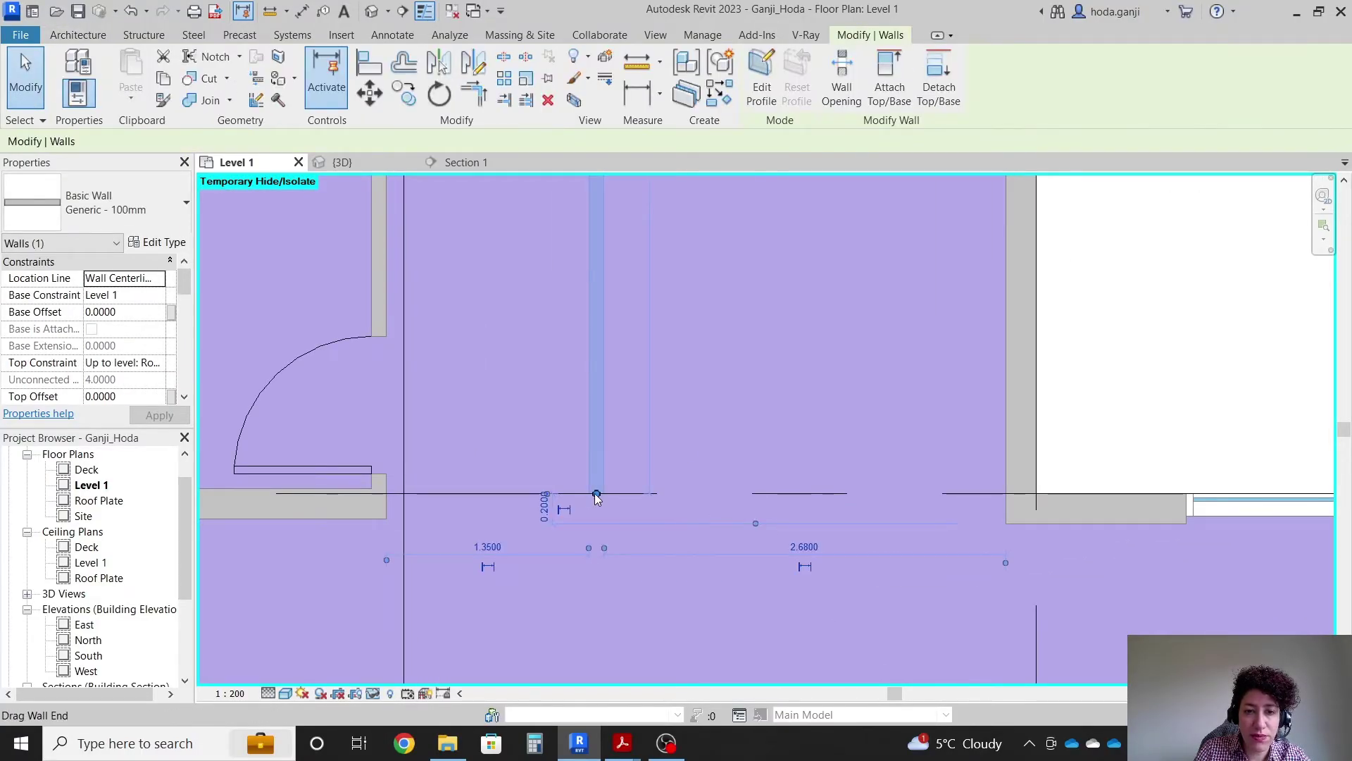
pyautogui.press('Escape')
pyautogui.scroll(-3, 607, 396)
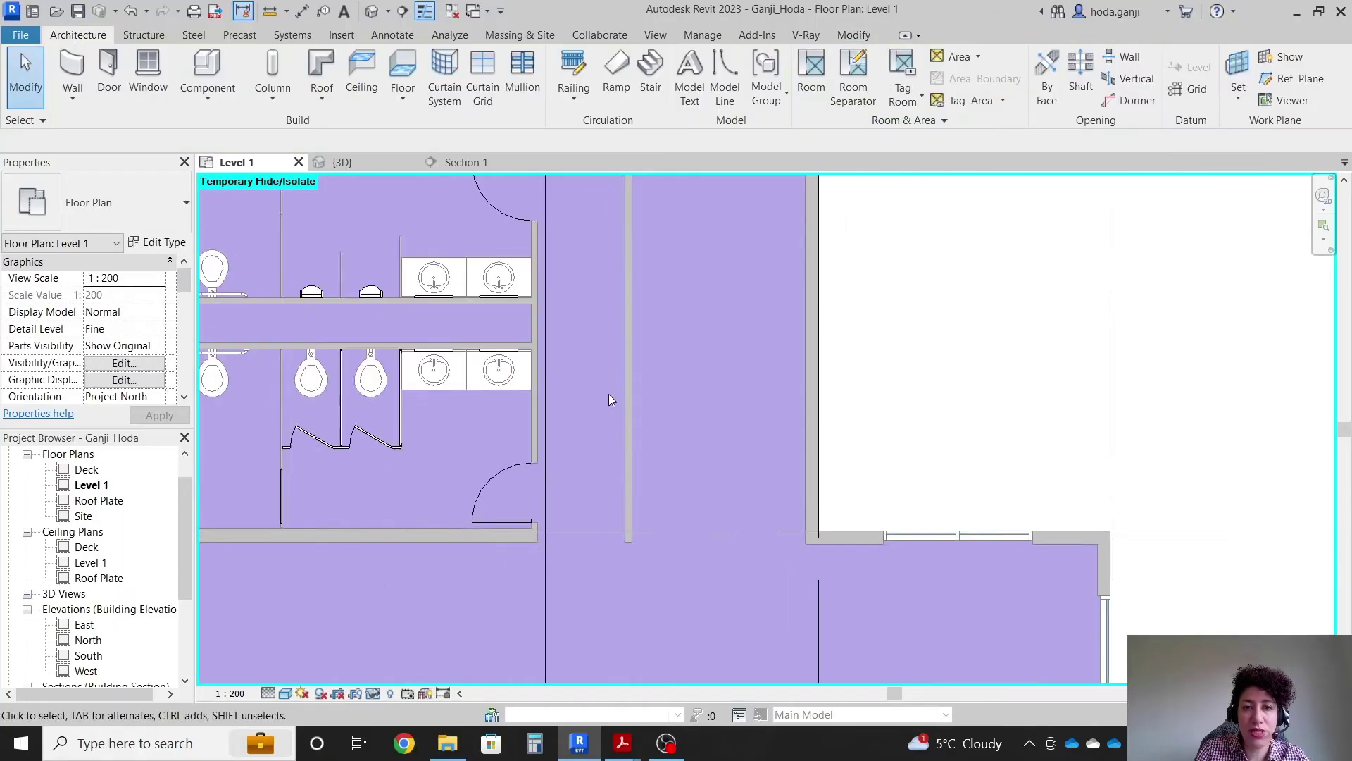
# Dimension the clear widths from the new 100 mm wall to the washroom side wall and to the exterior side wall
pyautogui.press('i')
pyautogui.click(514, 357)
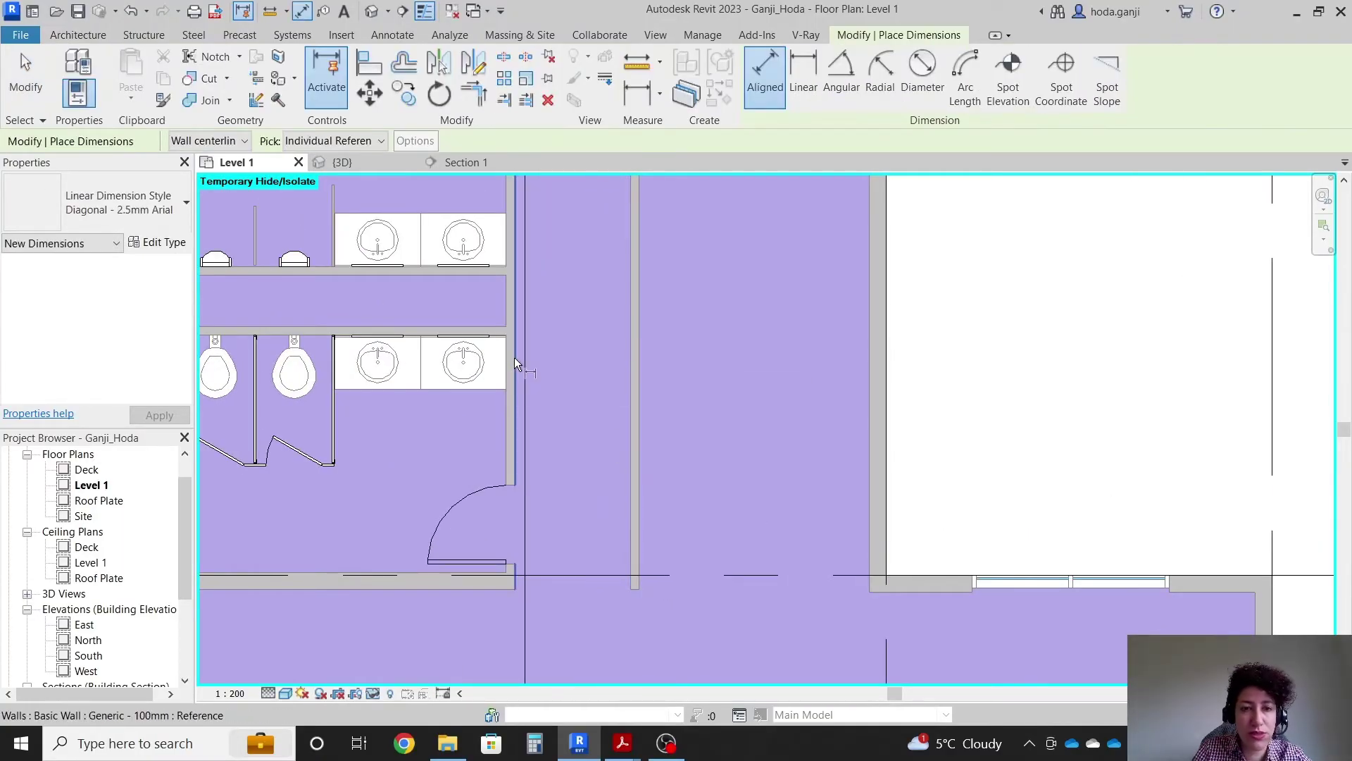
pyautogui.click(626, 349)
pyautogui.click(631, 360)
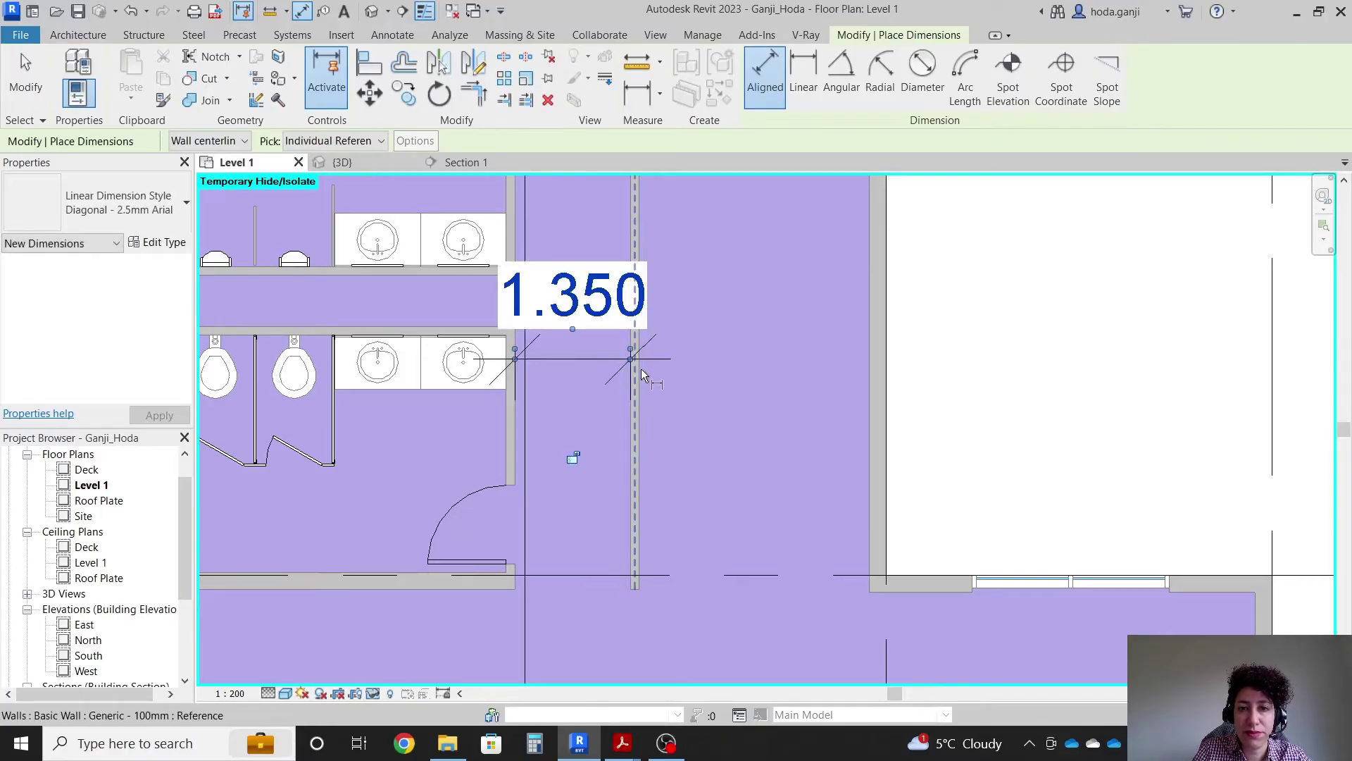
pyautogui.click(641, 368)
pyautogui.click(863, 361)
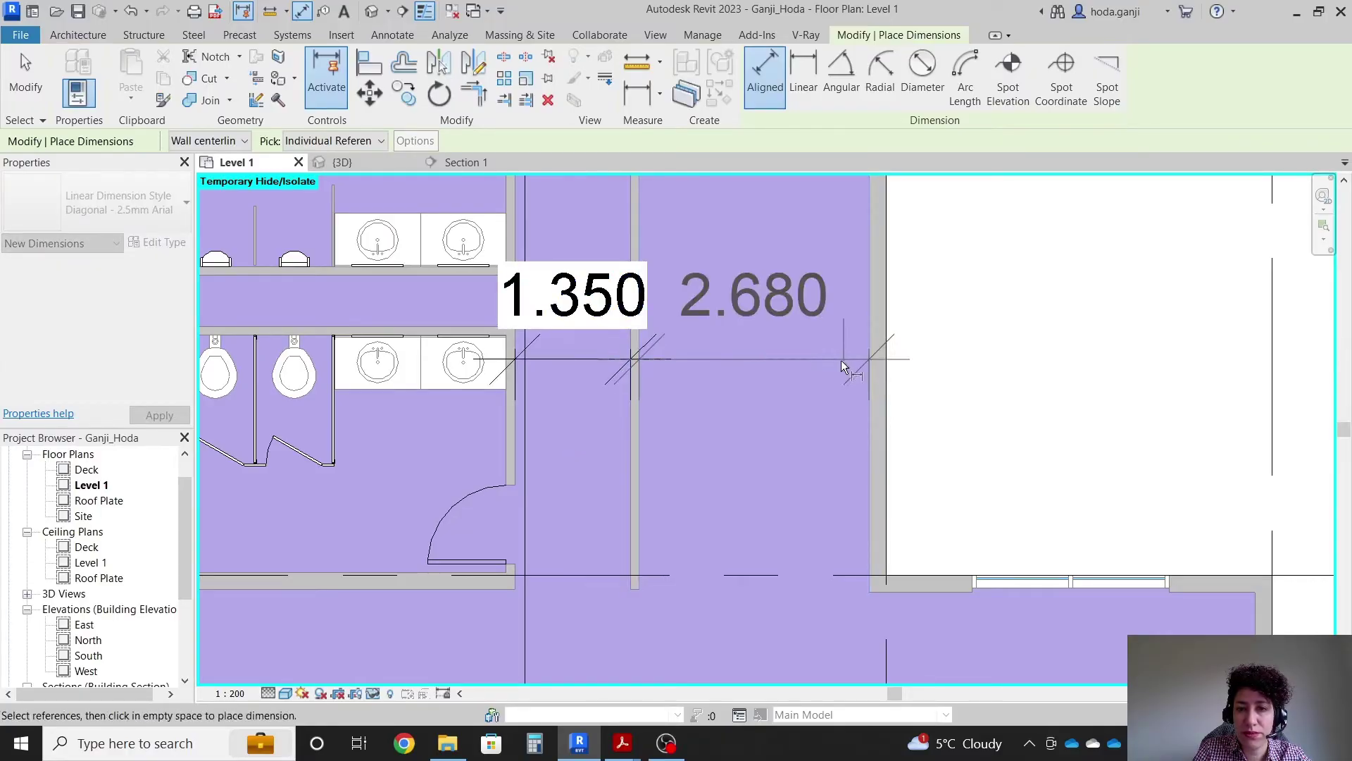
pyautogui.click(578, 362)
pyautogui.scroll(-3, 579, 407)
pyautogui.scroll(3, 641, 202)
pyautogui.scroll(-1, 602, 421)
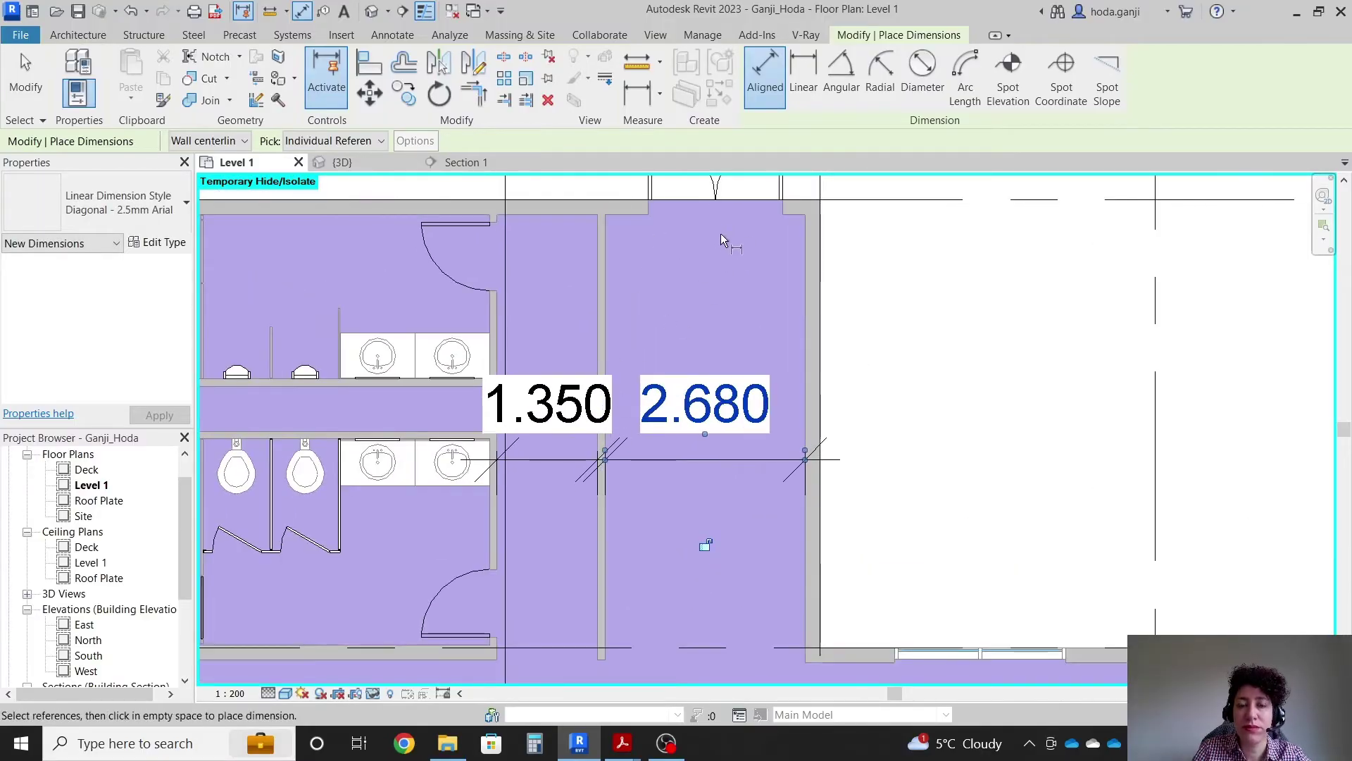
pyautogui.press('Escape')
pyautogui.press('Escape')
# Move the new wall to a clear distance of 2.6 m from the exterior side wall and delete the width dimensions
pyautogui.click(603, 277)
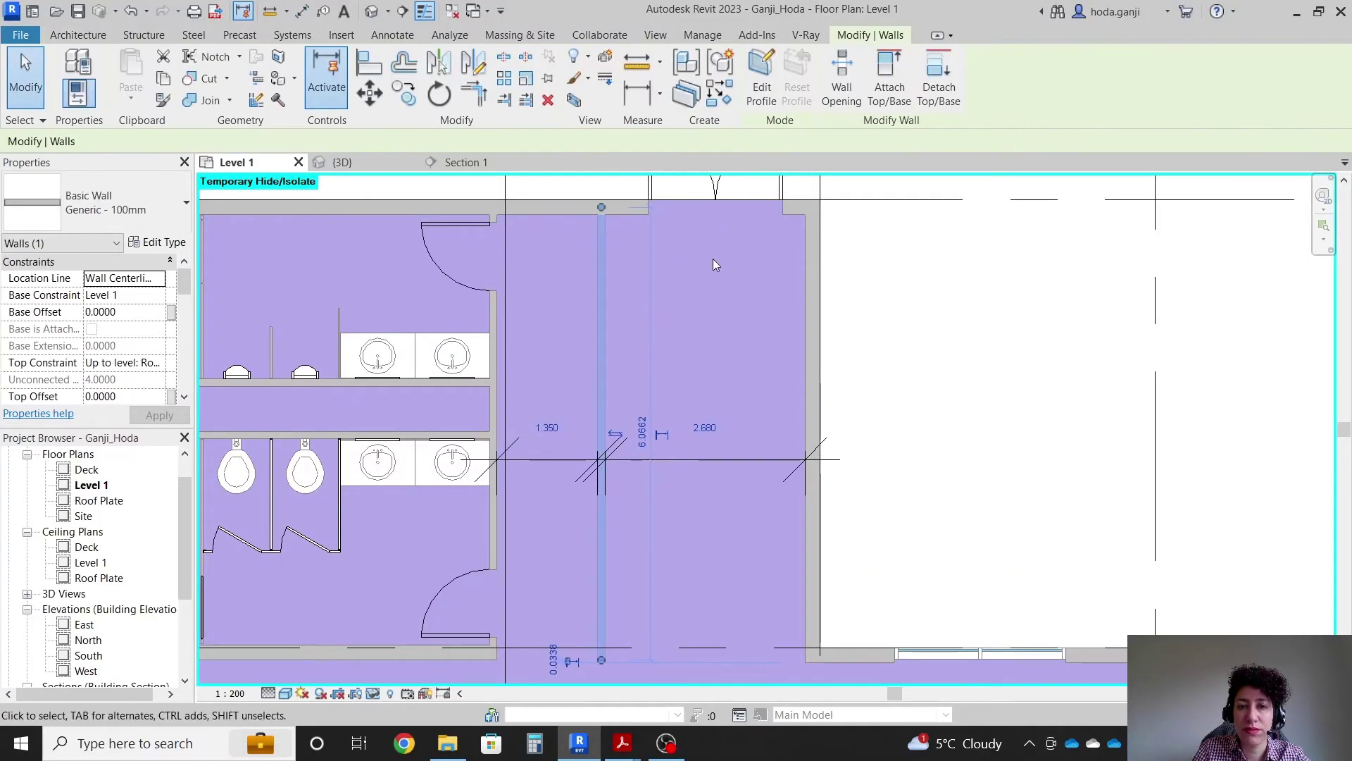
pyautogui.click(704, 428)
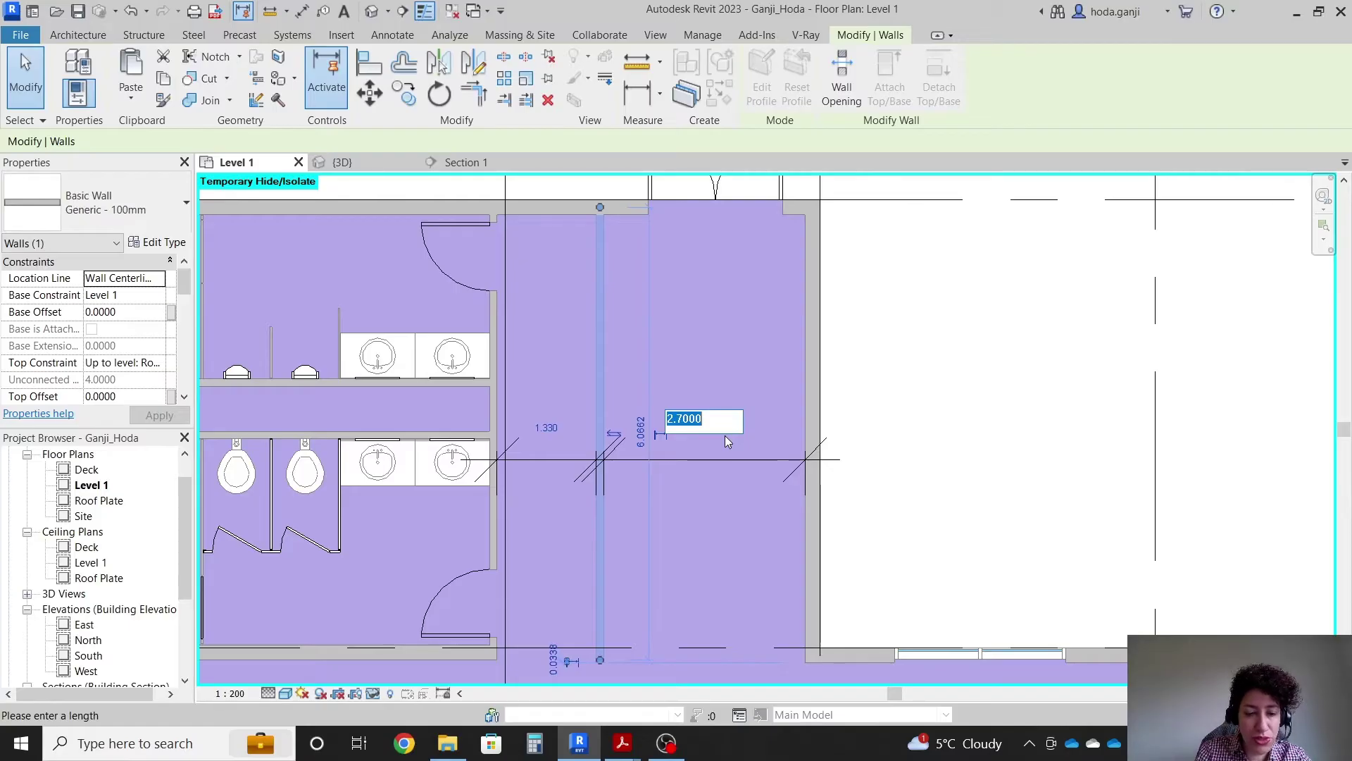
pyautogui.write('2.6')
pyautogui.press('Return')
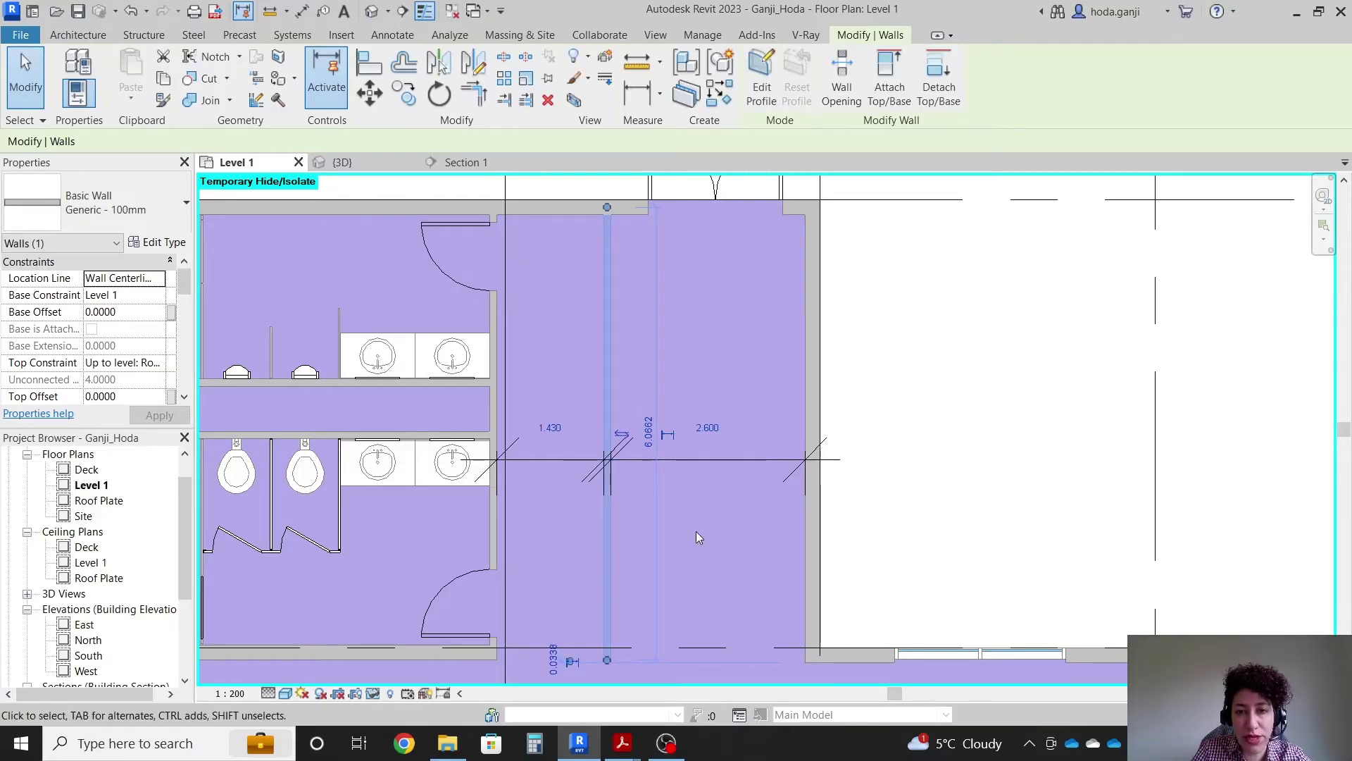
pyautogui.press('Escape')
pyautogui.click(700, 458)
pyautogui.press('Delete')
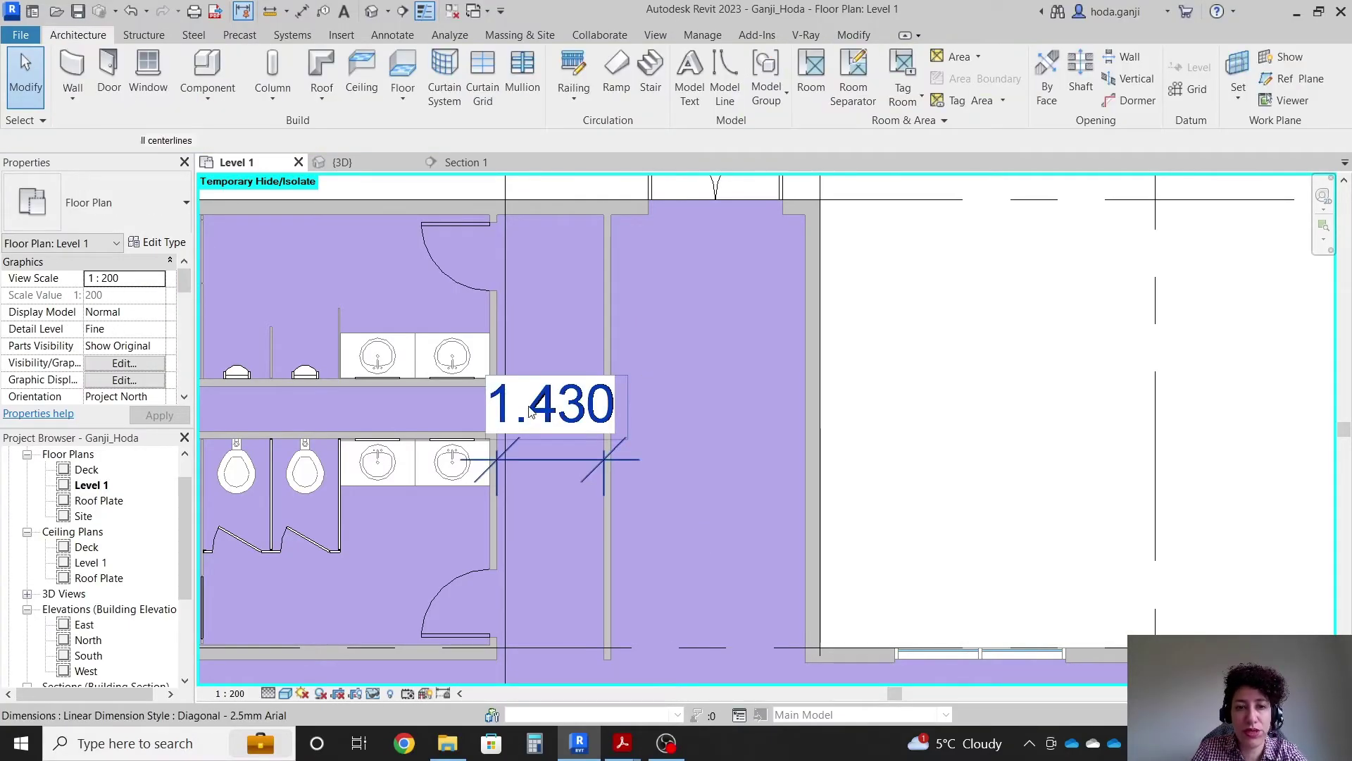
# Set the double glass door's distance from the inner face of the exterior side wall to 0.4 m
pyautogui.scroll(-2, 639, 363)
pyautogui.scroll(4, 657, 211)
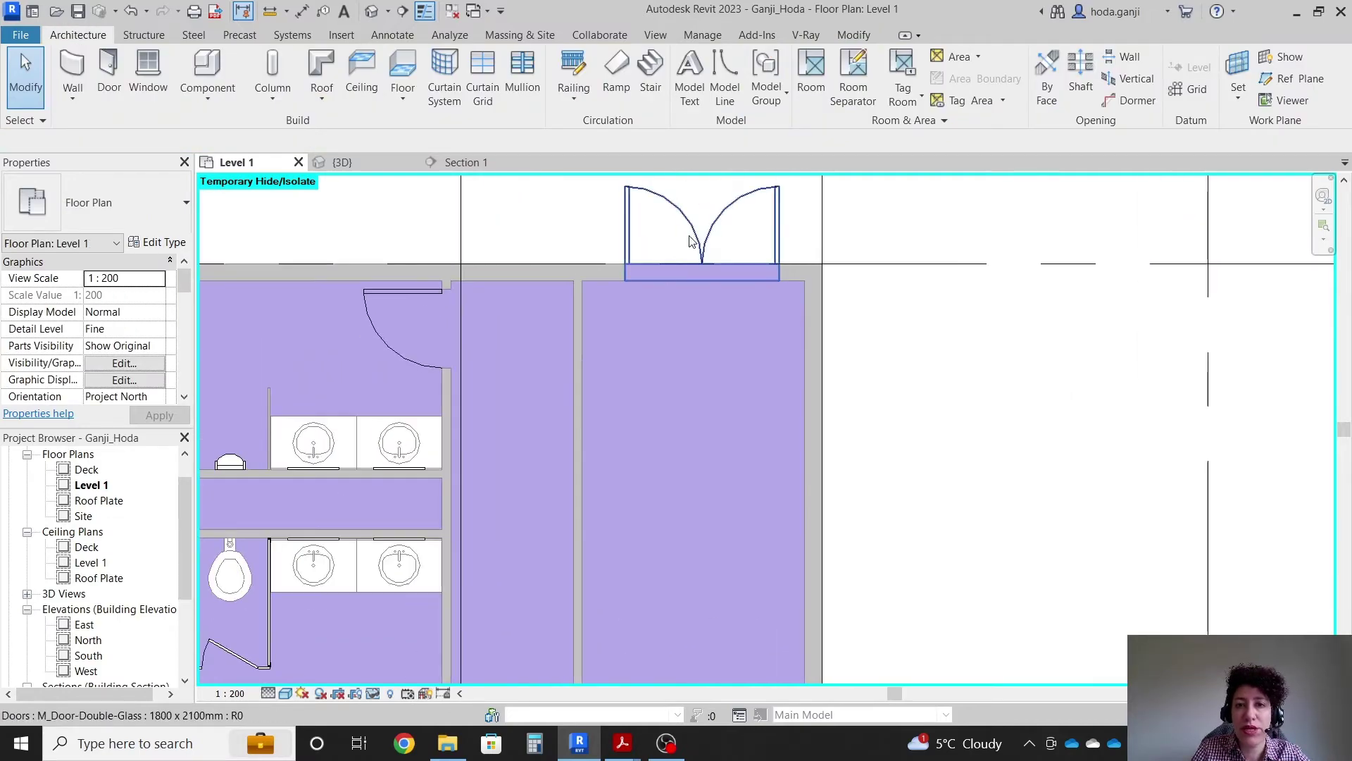
pyautogui.click(698, 271)
pyautogui.click(827, 370)
pyautogui.write('.4')
pyautogui.press('Return')
pyautogui.press('Escape')
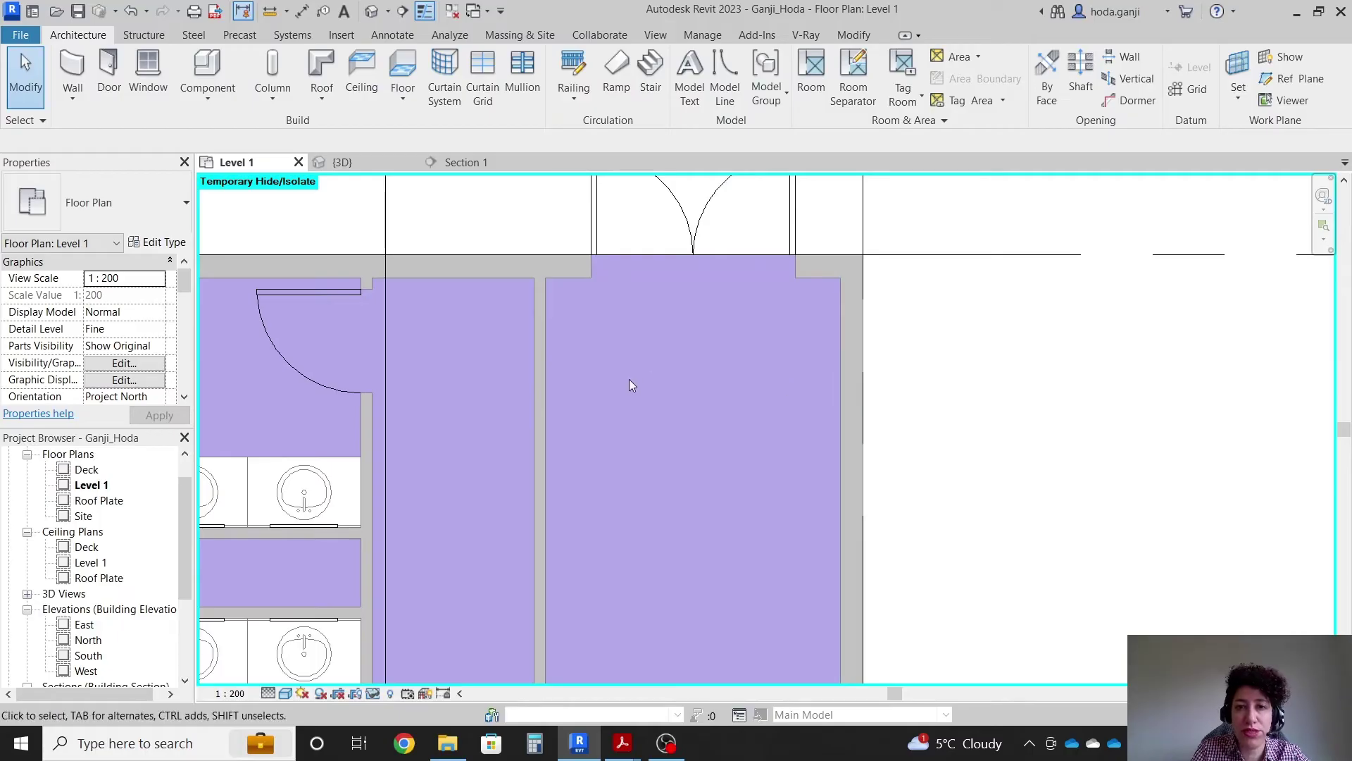
# Measure the spacing between two neighbouring vertical grid lines of the south curtain wall without placing a dimension
pyautogui.scroll(-5, 664, 317)
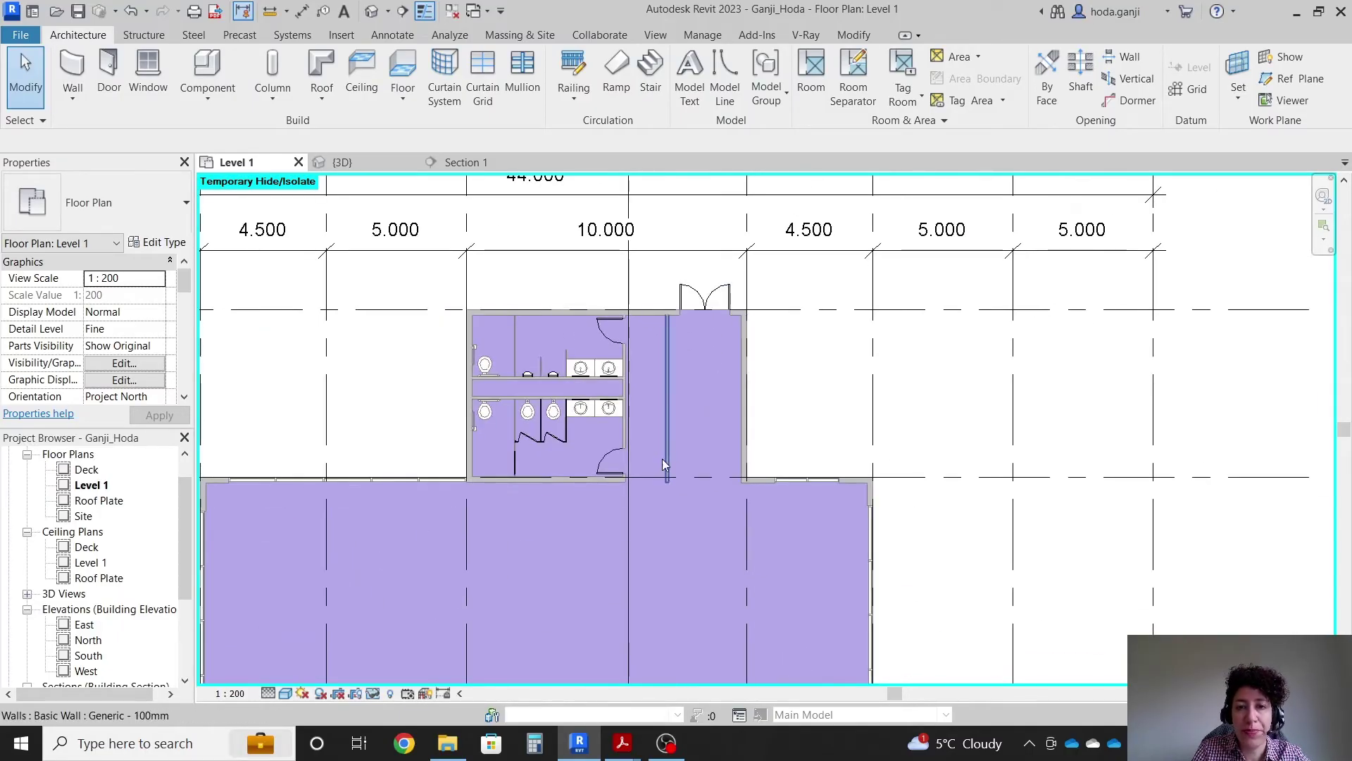
pyautogui.scroll(-2, 631, 226)
pyautogui.scroll(-1, 666, 430)
pyautogui.scroll(5, 670, 429)
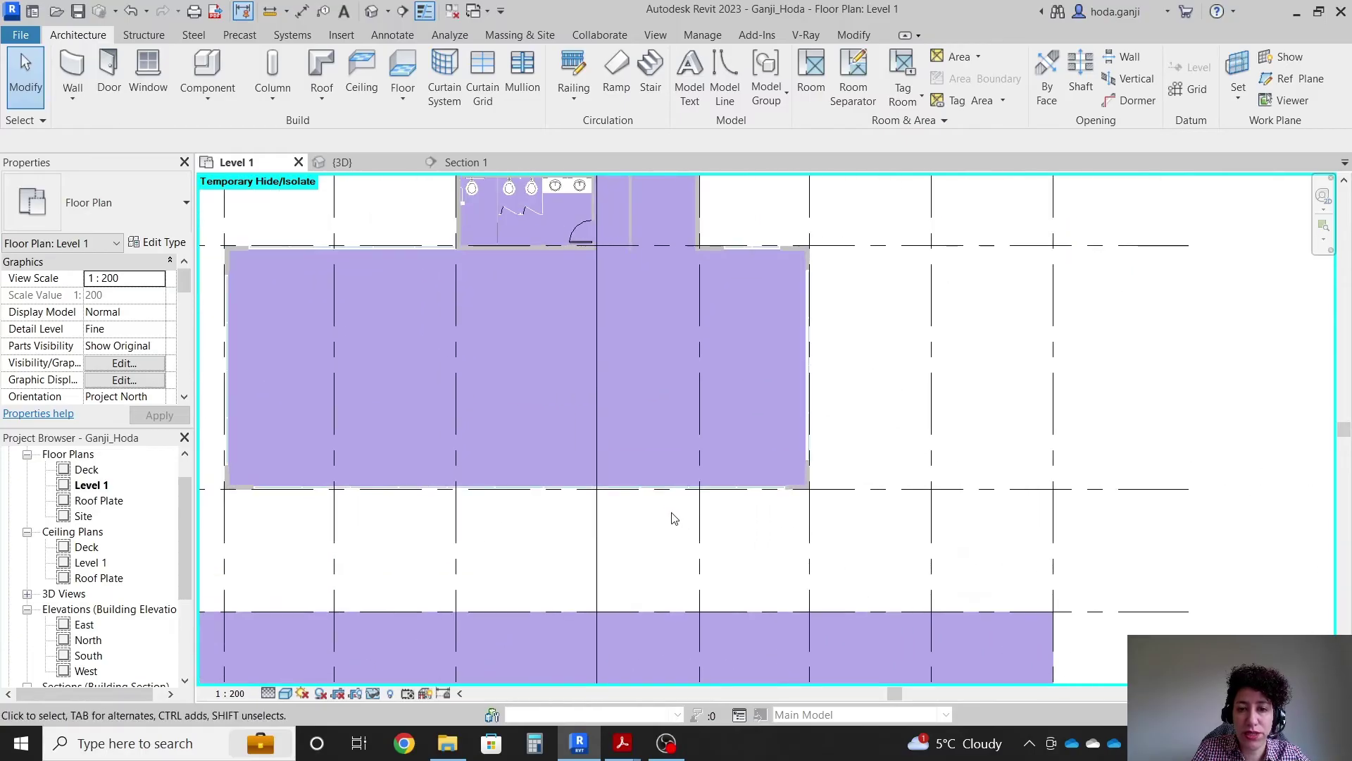
pyautogui.scroll(1, 672, 493)
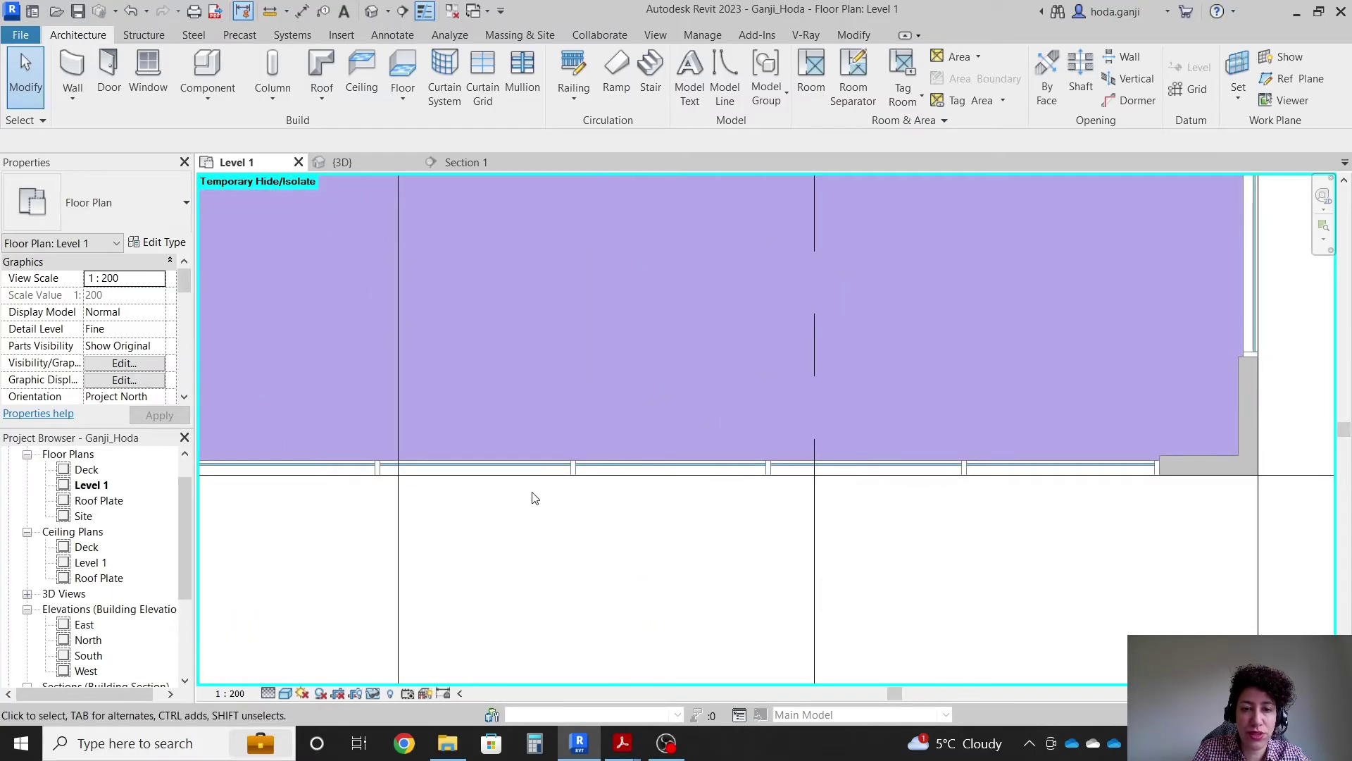
pyautogui.scroll(1, 453, 486)
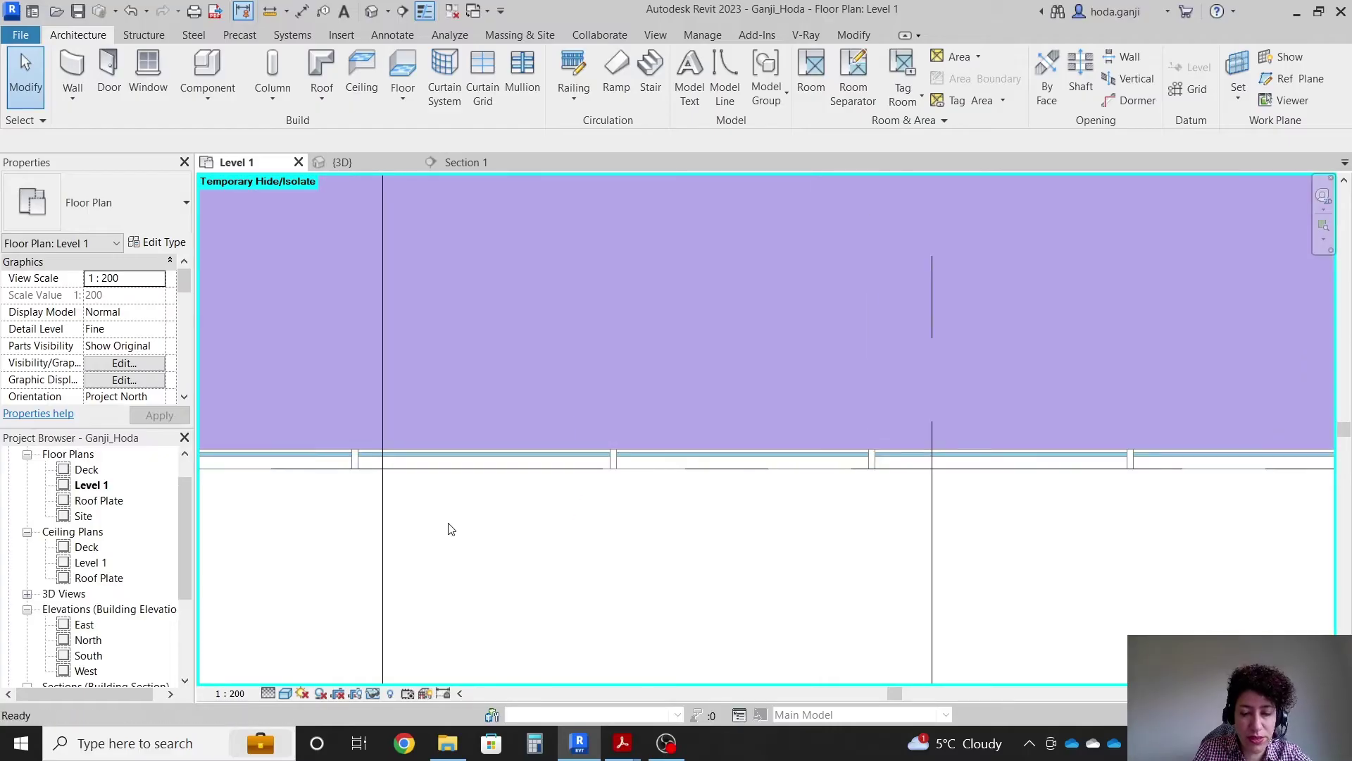
pyautogui.press('d')
pyautogui.press('i')
pyautogui.scroll(1, 359, 466)
pyautogui.click(358, 466)
pyautogui.click(652, 454)
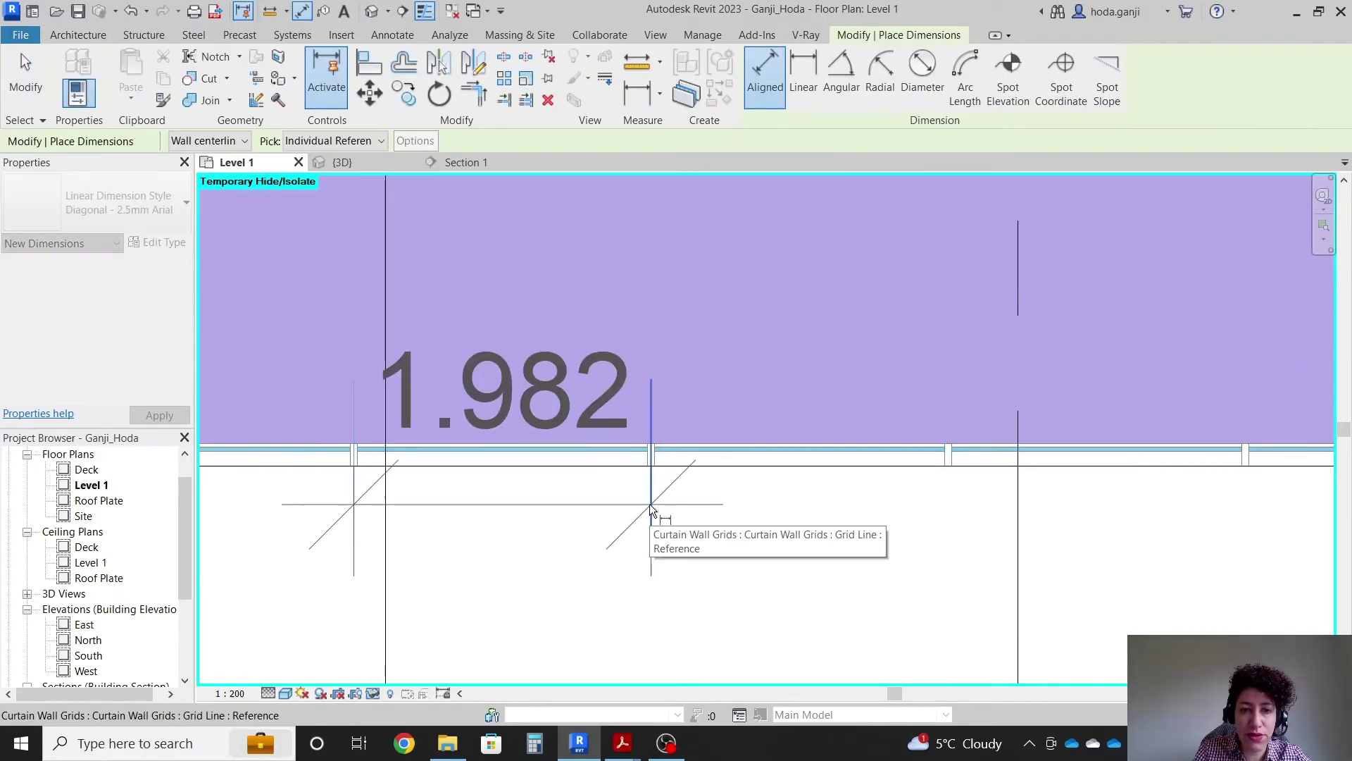
pyautogui.scroll(-1, 649, 437)
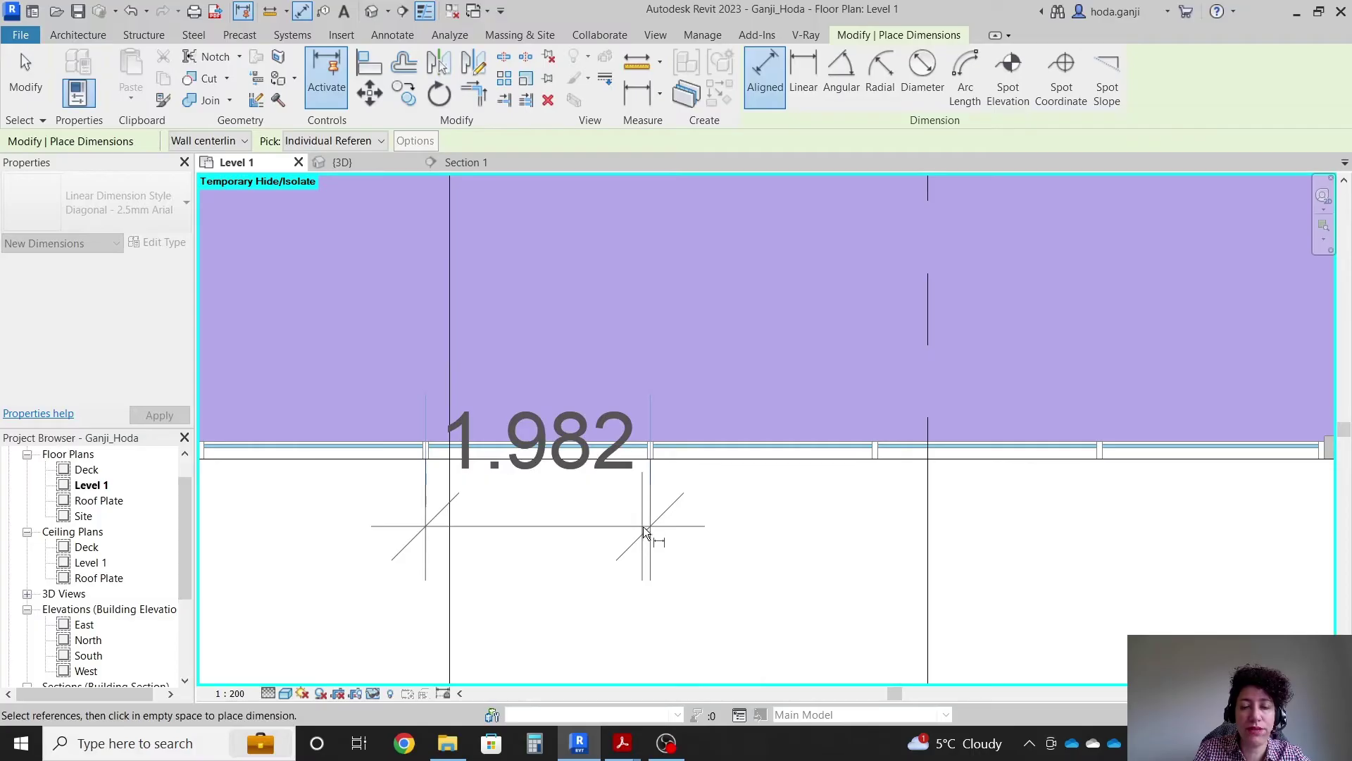
pyautogui.press('Escape')
pyautogui.scroll(1, 644, 529)
pyautogui.press('Escape')
# Replace a glazed panel of the south curtain wall with the loaded M_Door-Curtain-Wall-Double-Storefront family and flip the door to swing outward
pyautogui.scroll(2, 564, 380)
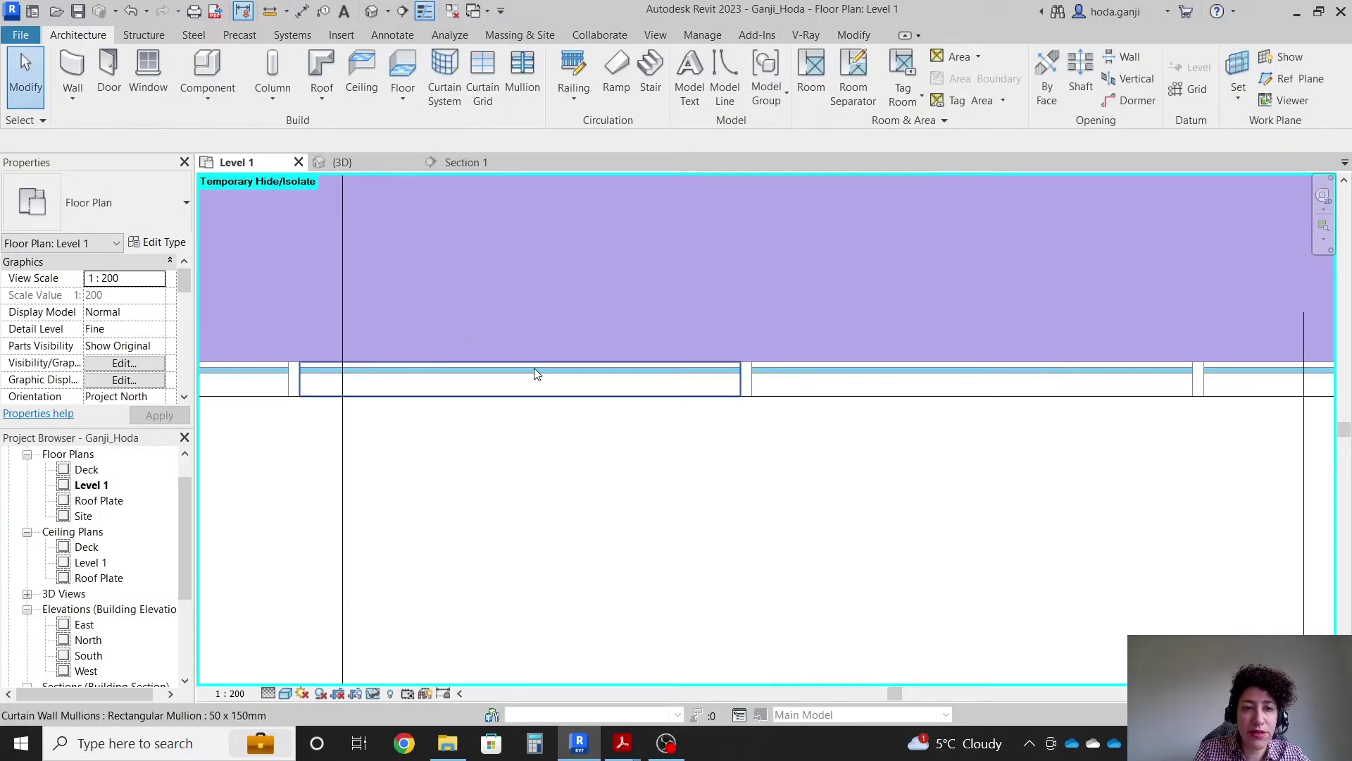
pyautogui.click(535, 369)
pyautogui.press('Tab')
pyautogui.click(532, 371)
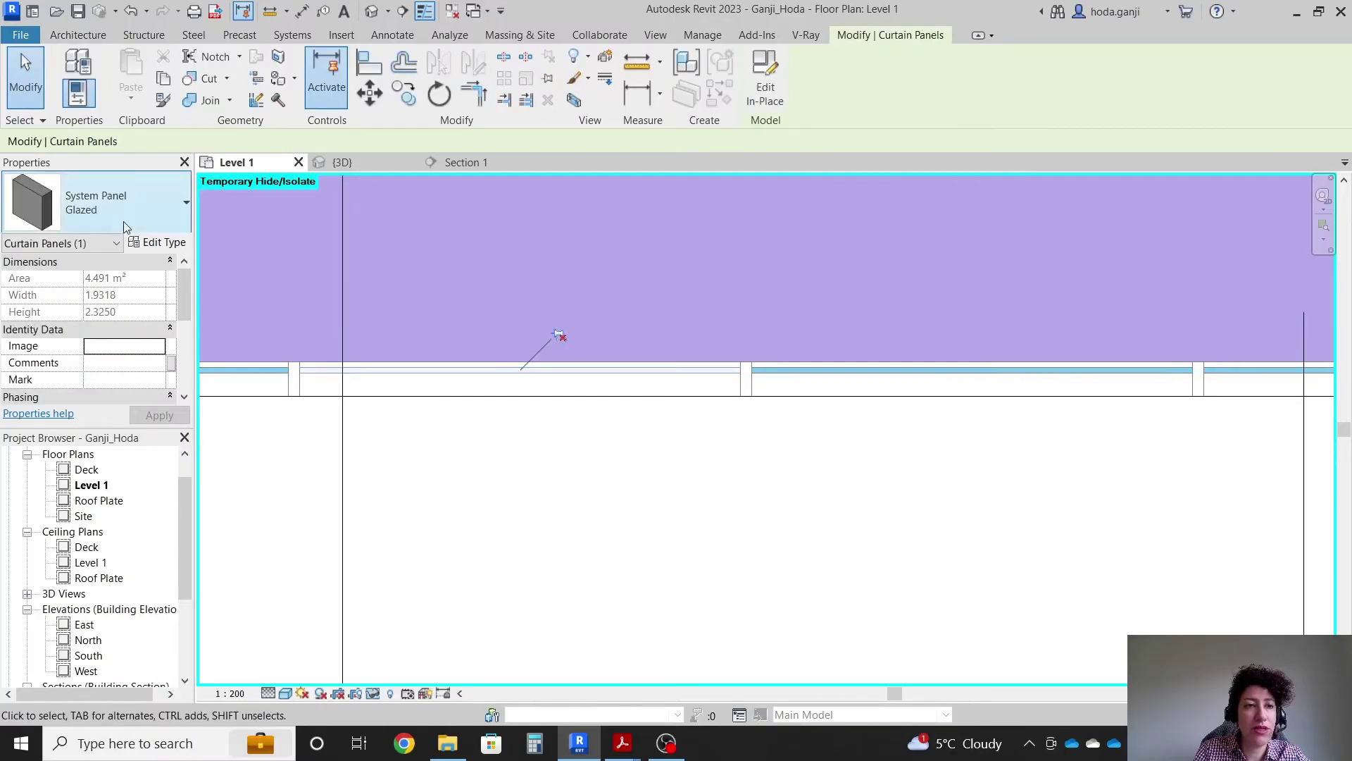
pyautogui.click(157, 241)
pyautogui.click(371, 76)
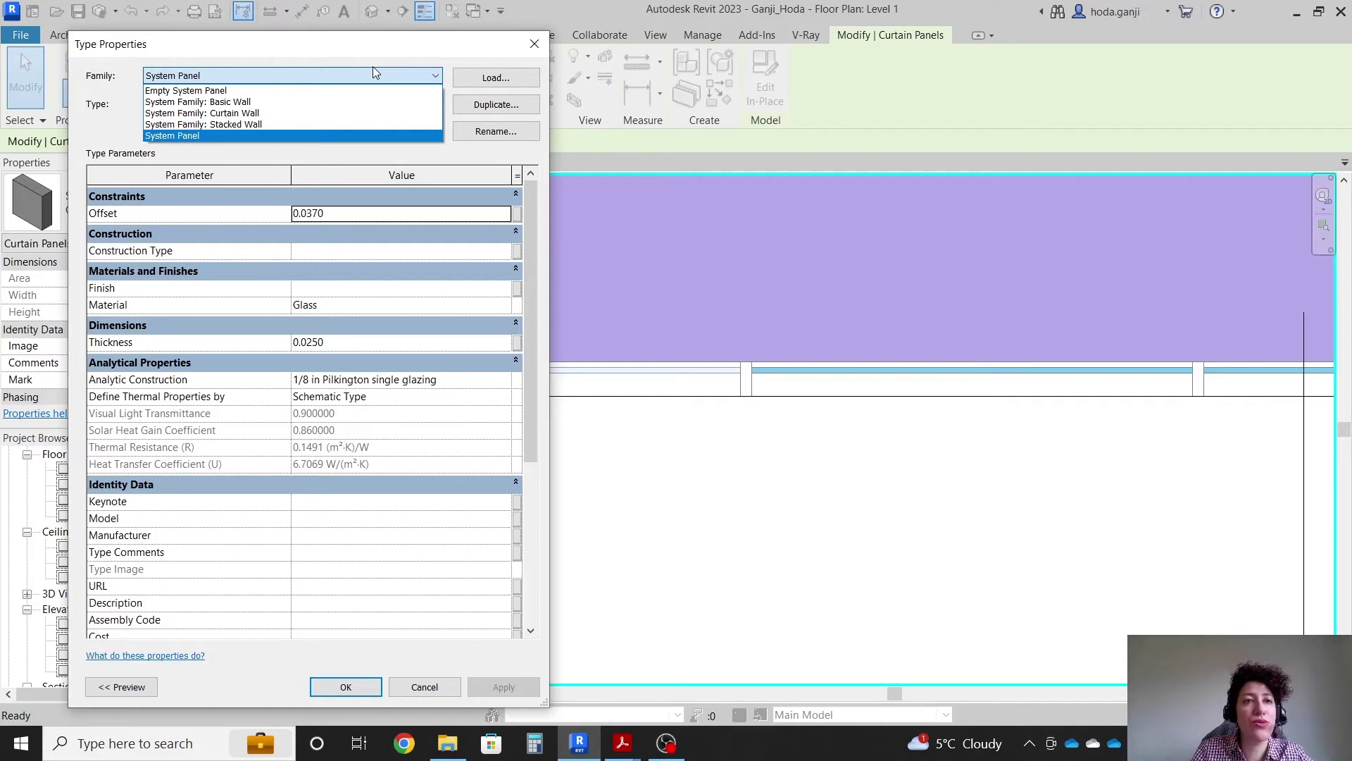
pyautogui.click(374, 70)
pyautogui.click(496, 77)
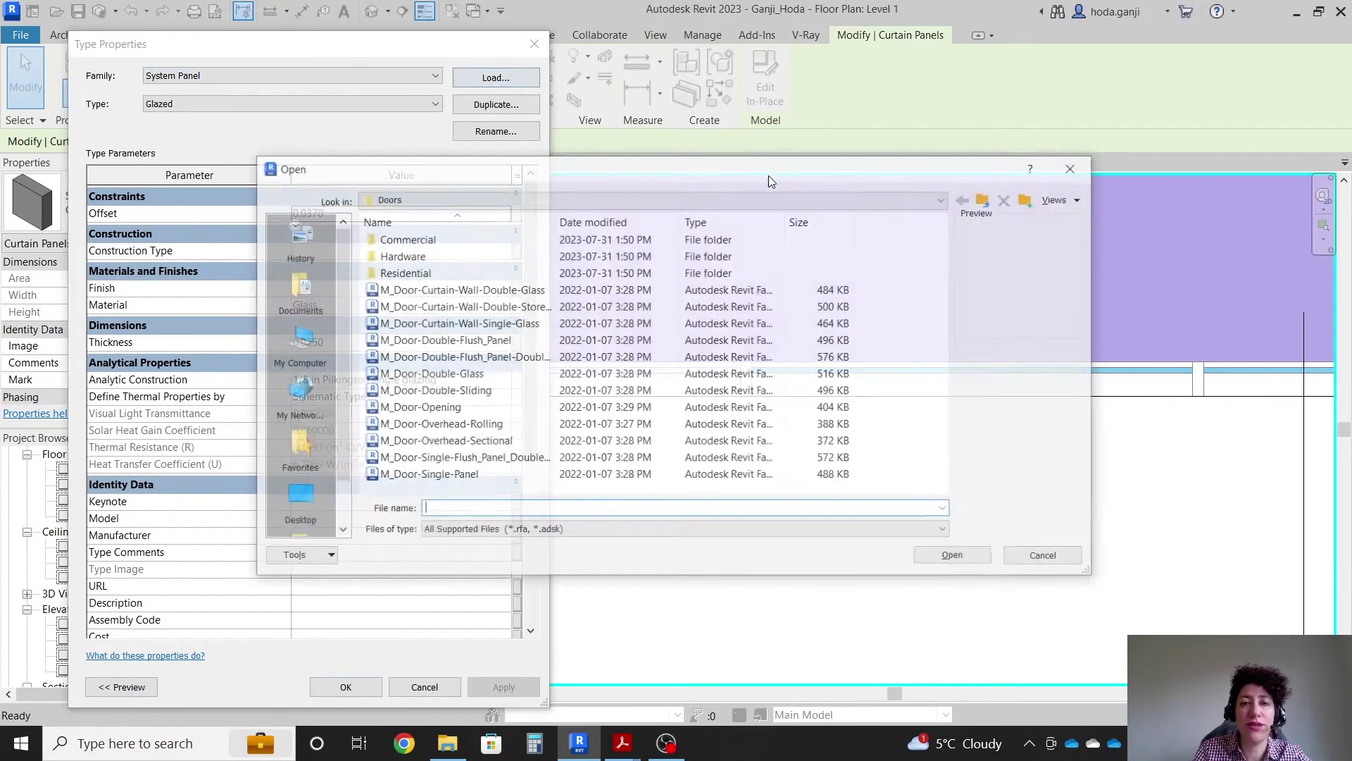
pyautogui.click(537, 328)
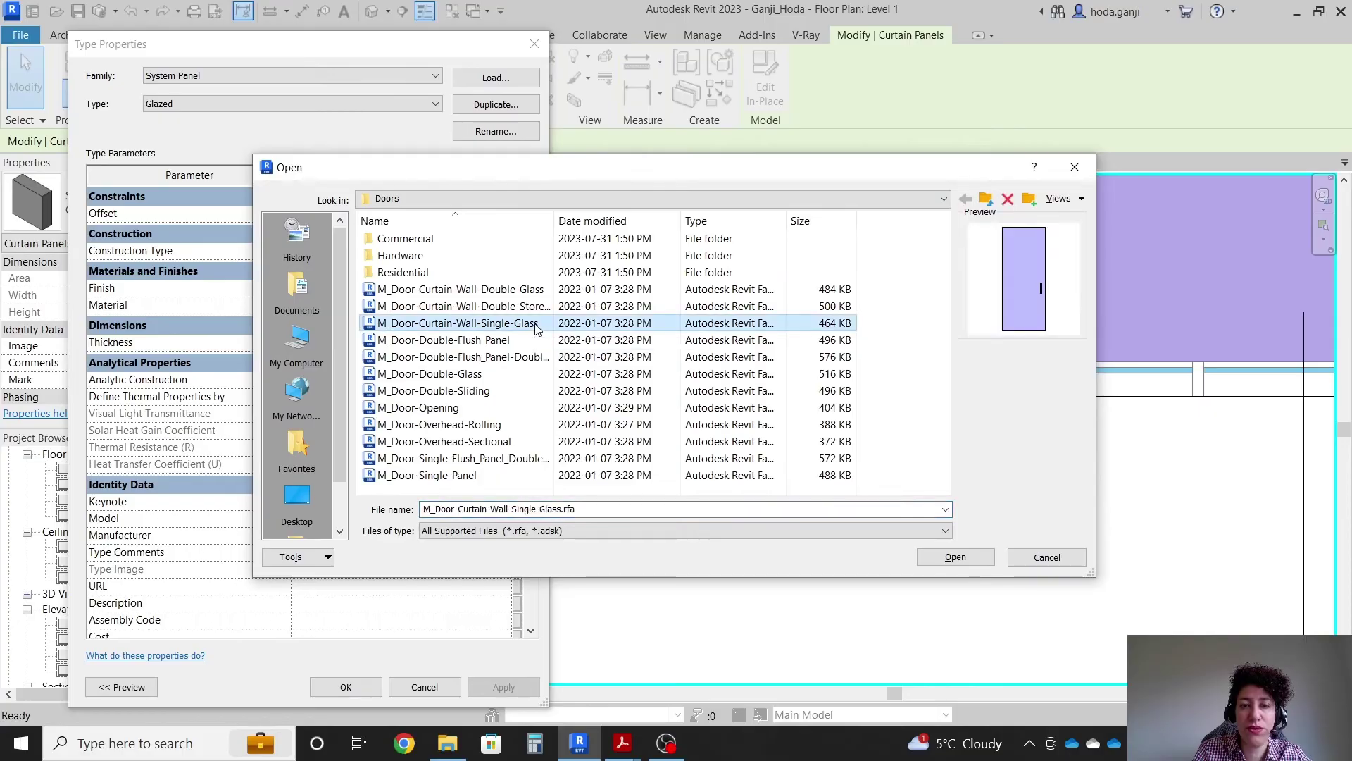
pyautogui.click(514, 341)
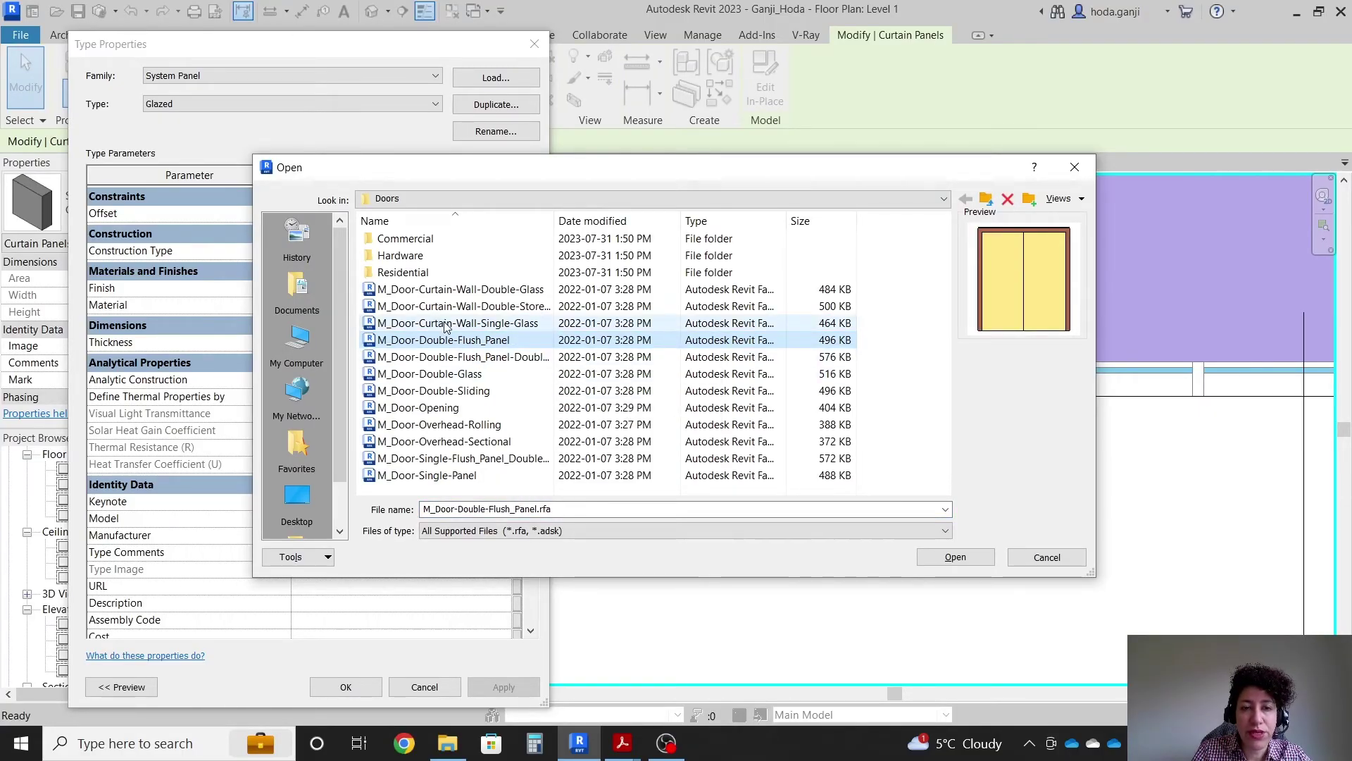
pyautogui.click(459, 305)
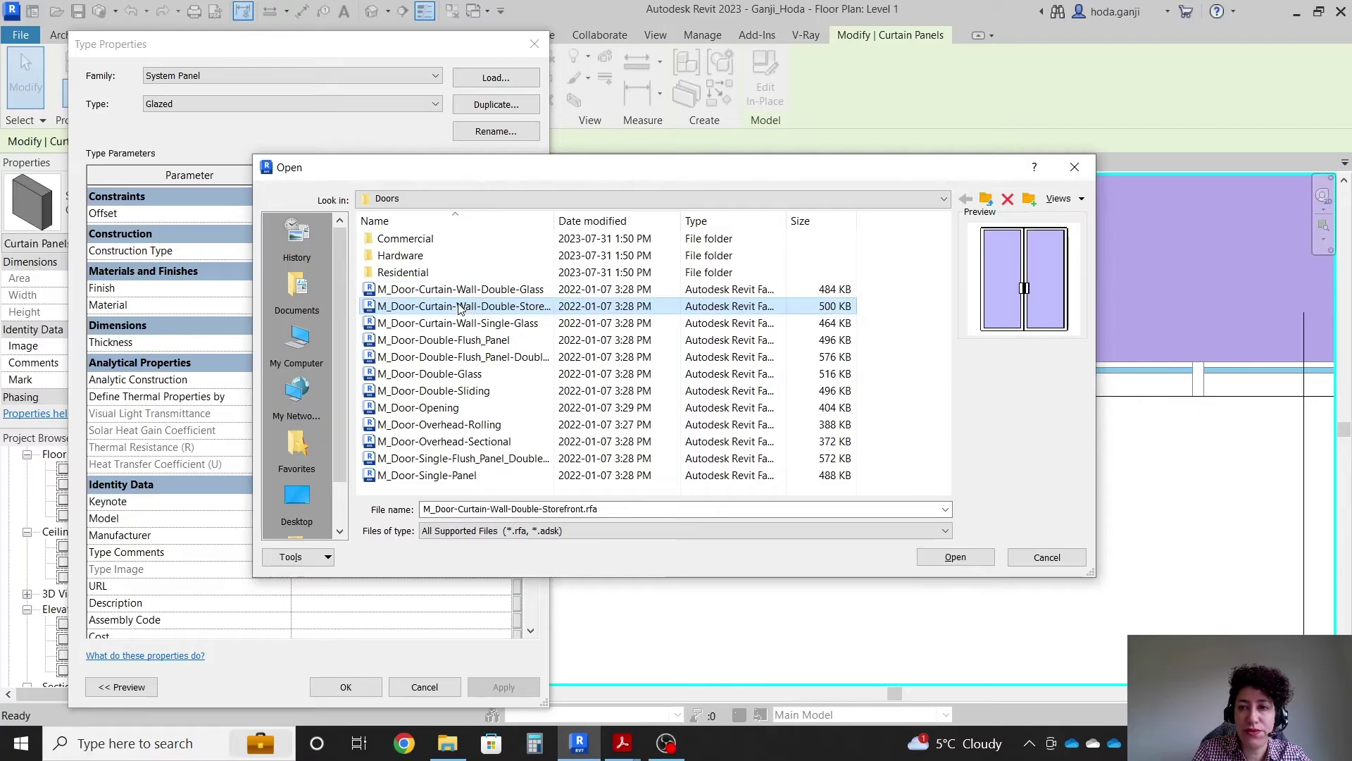
pyautogui.click(955, 557)
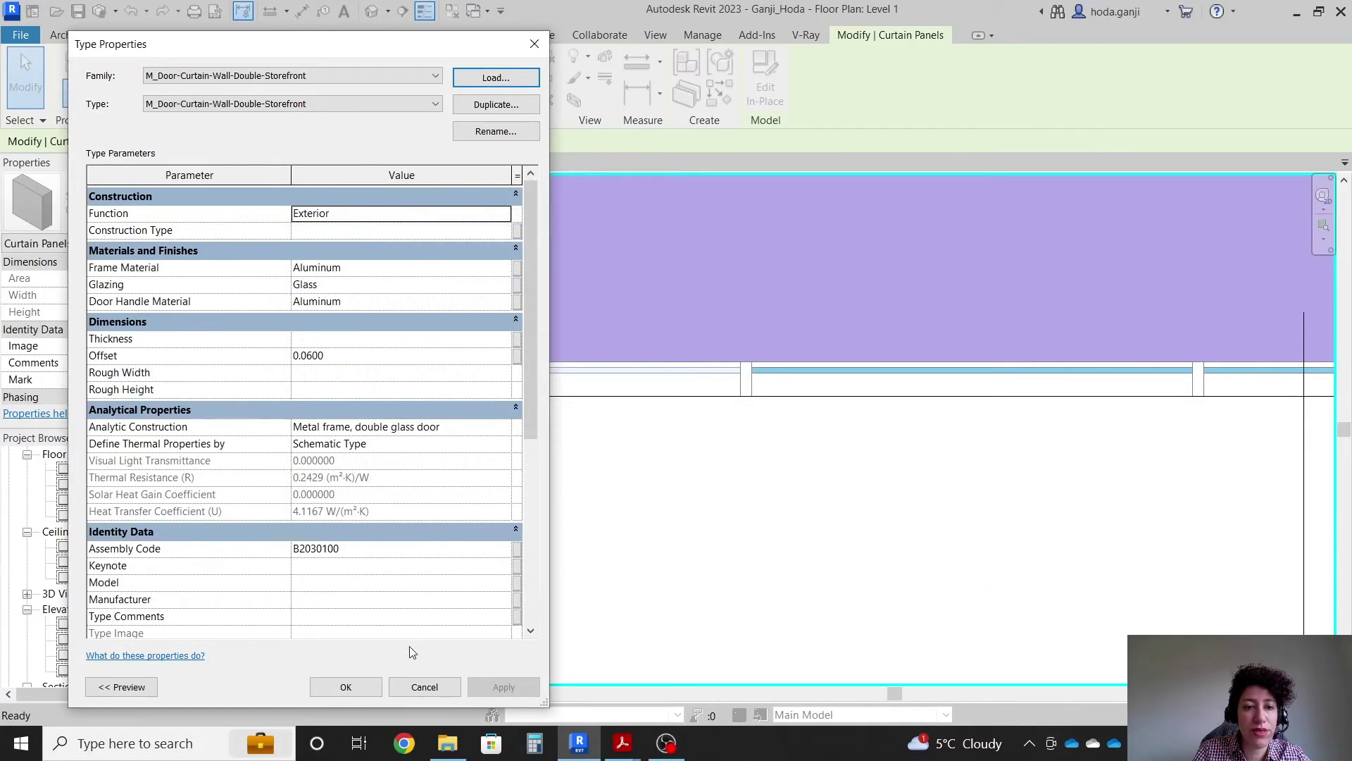
pyautogui.click(346, 687)
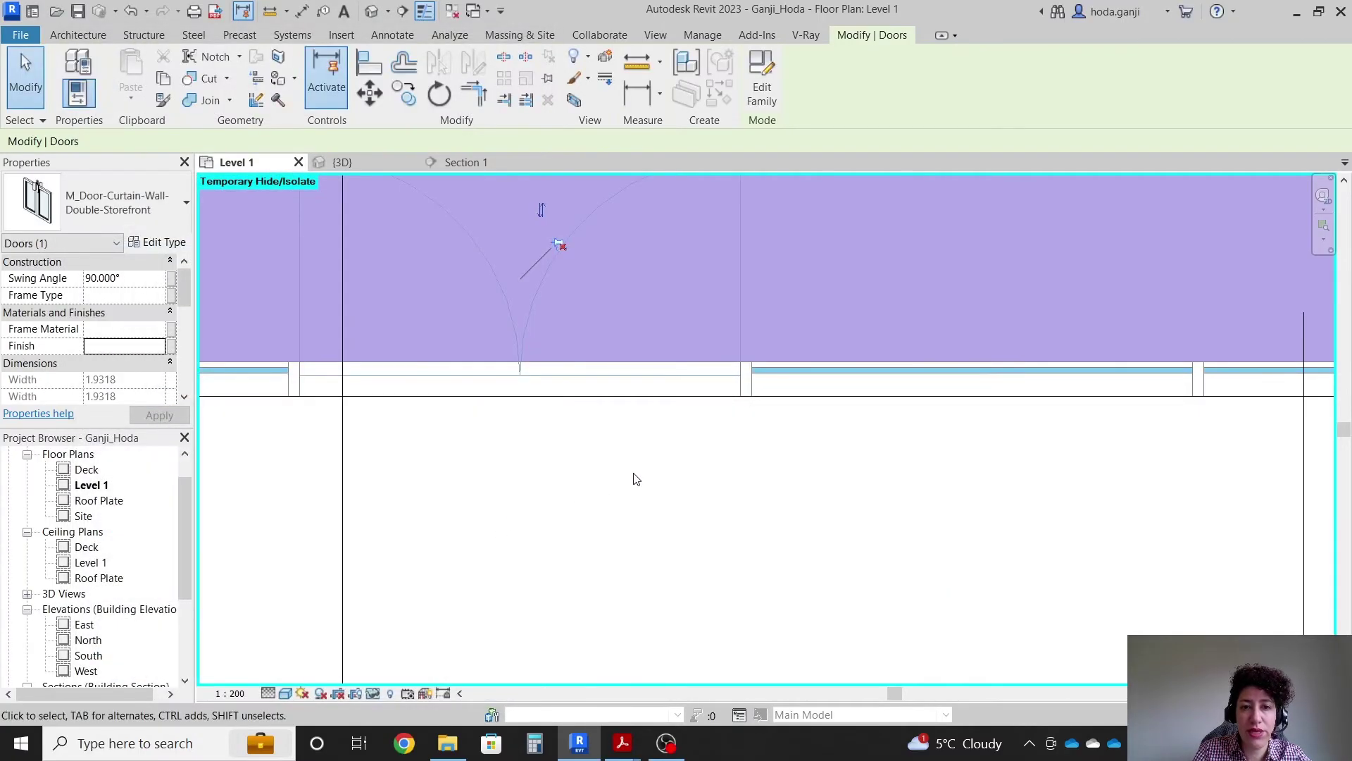
pyautogui.click(541, 212)
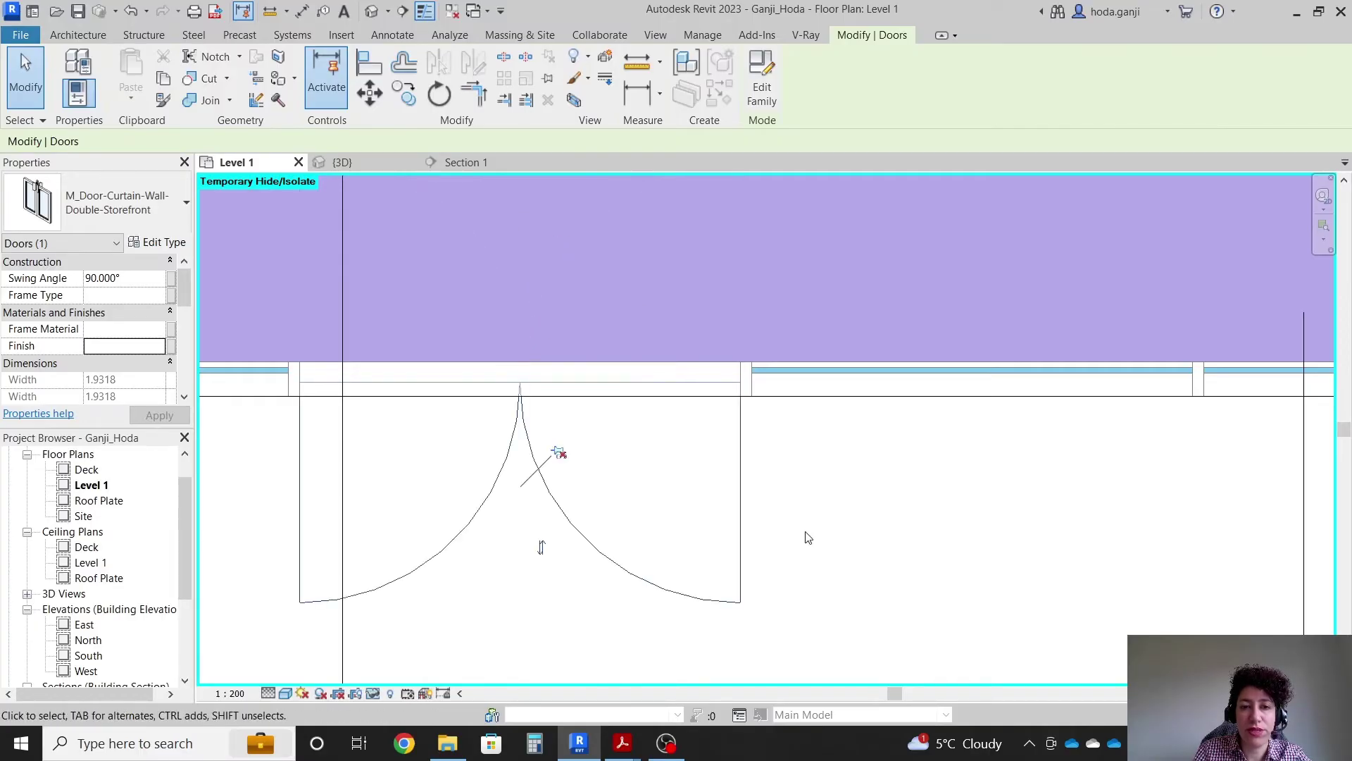
pyautogui.press('Escape')
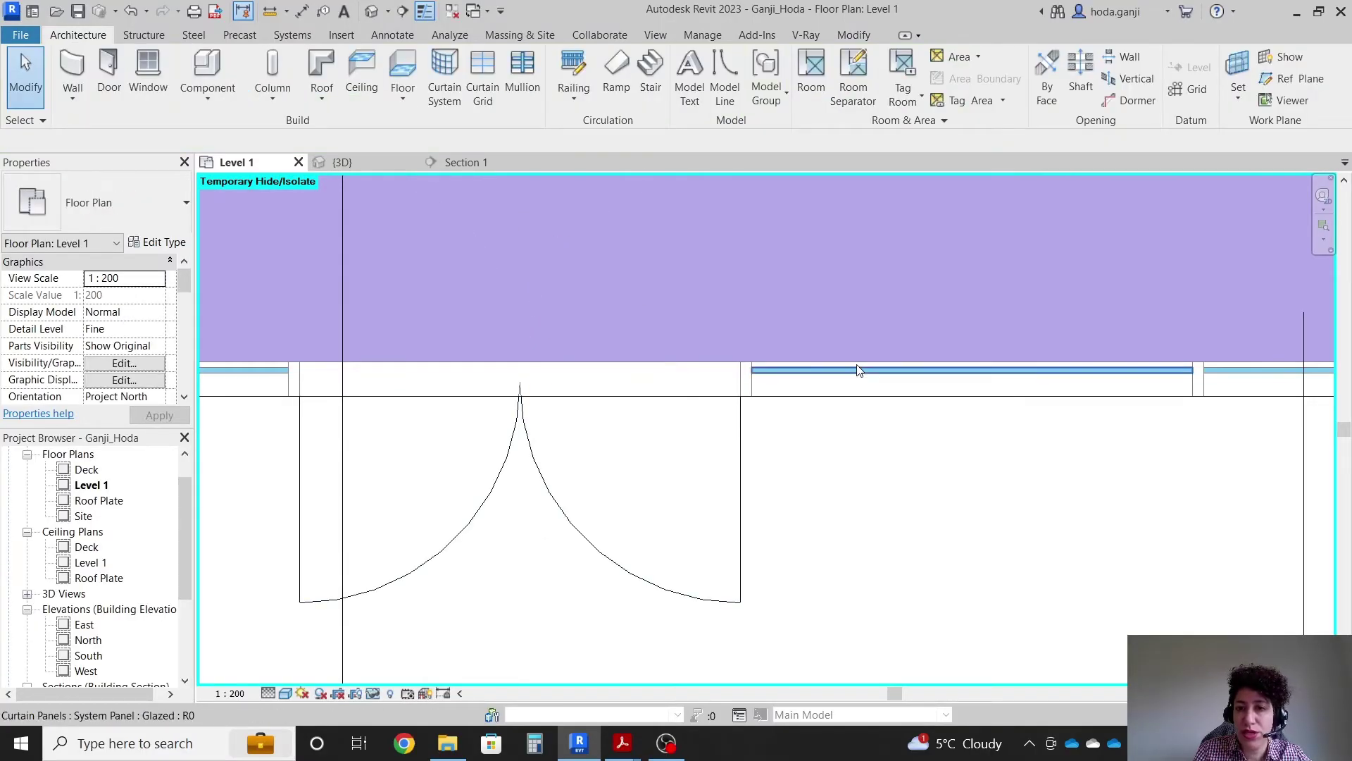
# Change the adjacent glazed panel east of the new door to M_Door-Curtain-Wall-Double-Storefront and flip it to swing outward
pyautogui.click(858, 369)
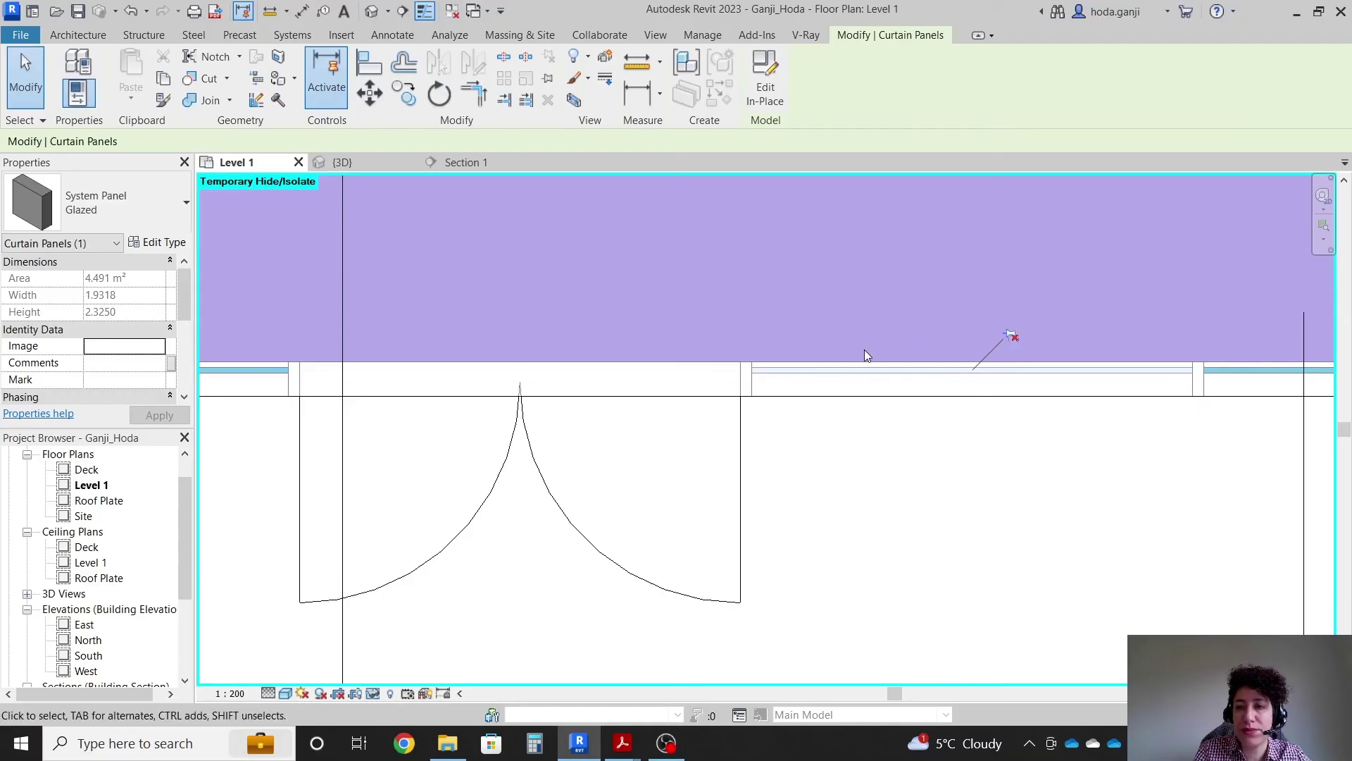
pyautogui.click(157, 242)
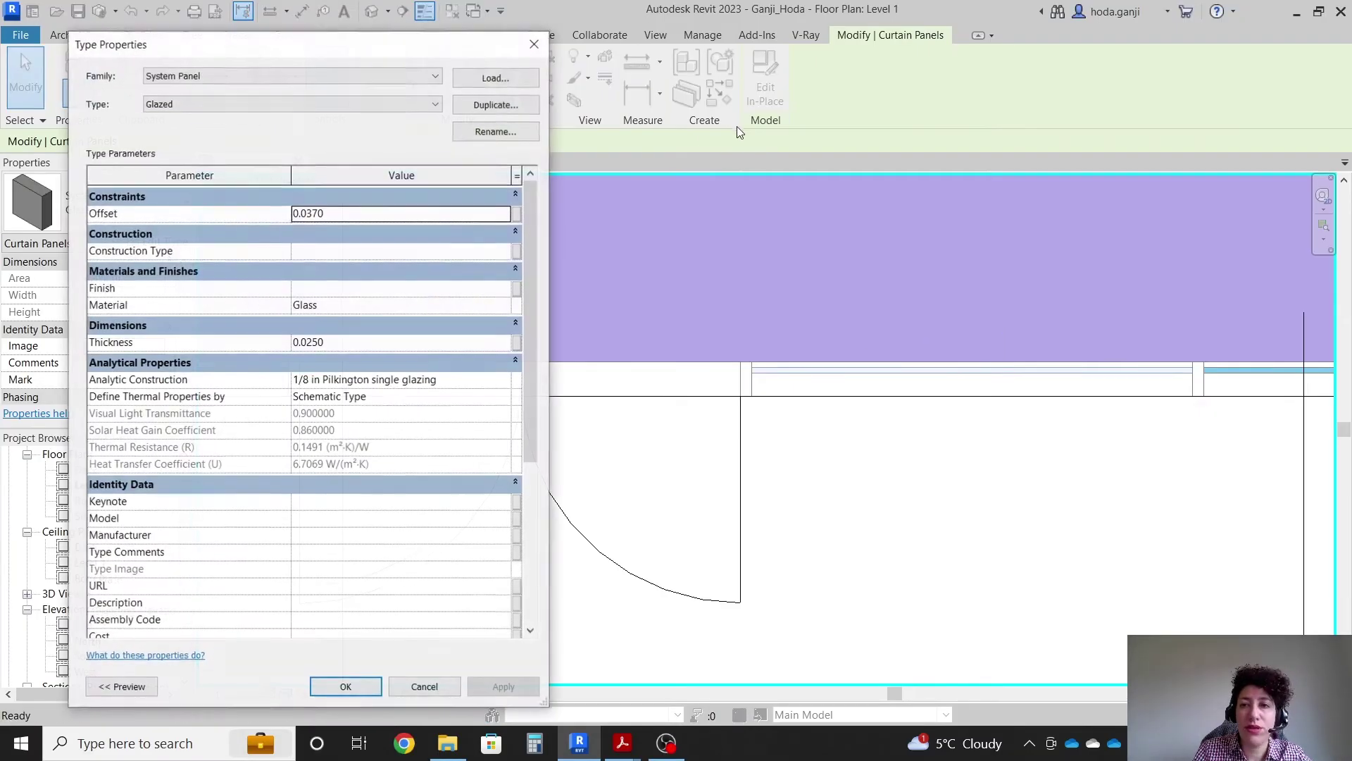
pyautogui.click(358, 78)
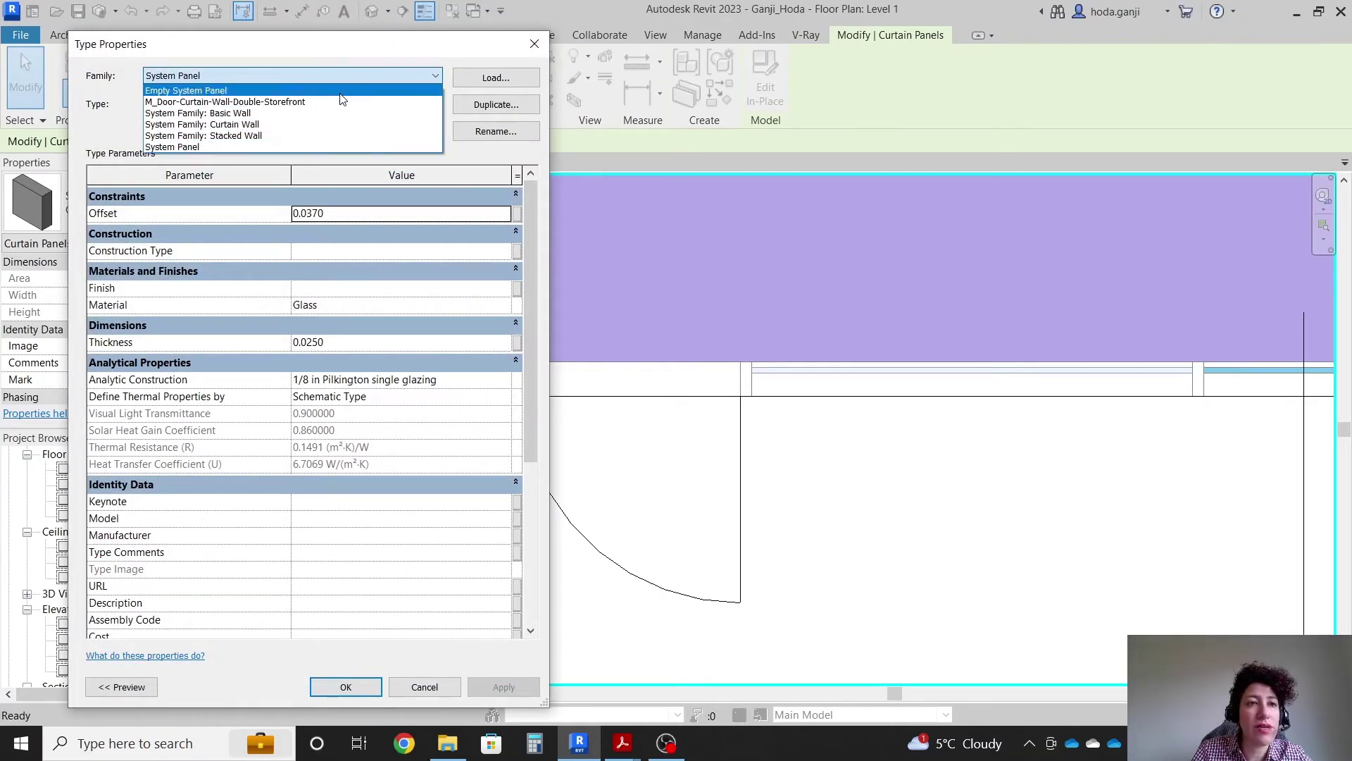
pyautogui.click(339, 102)
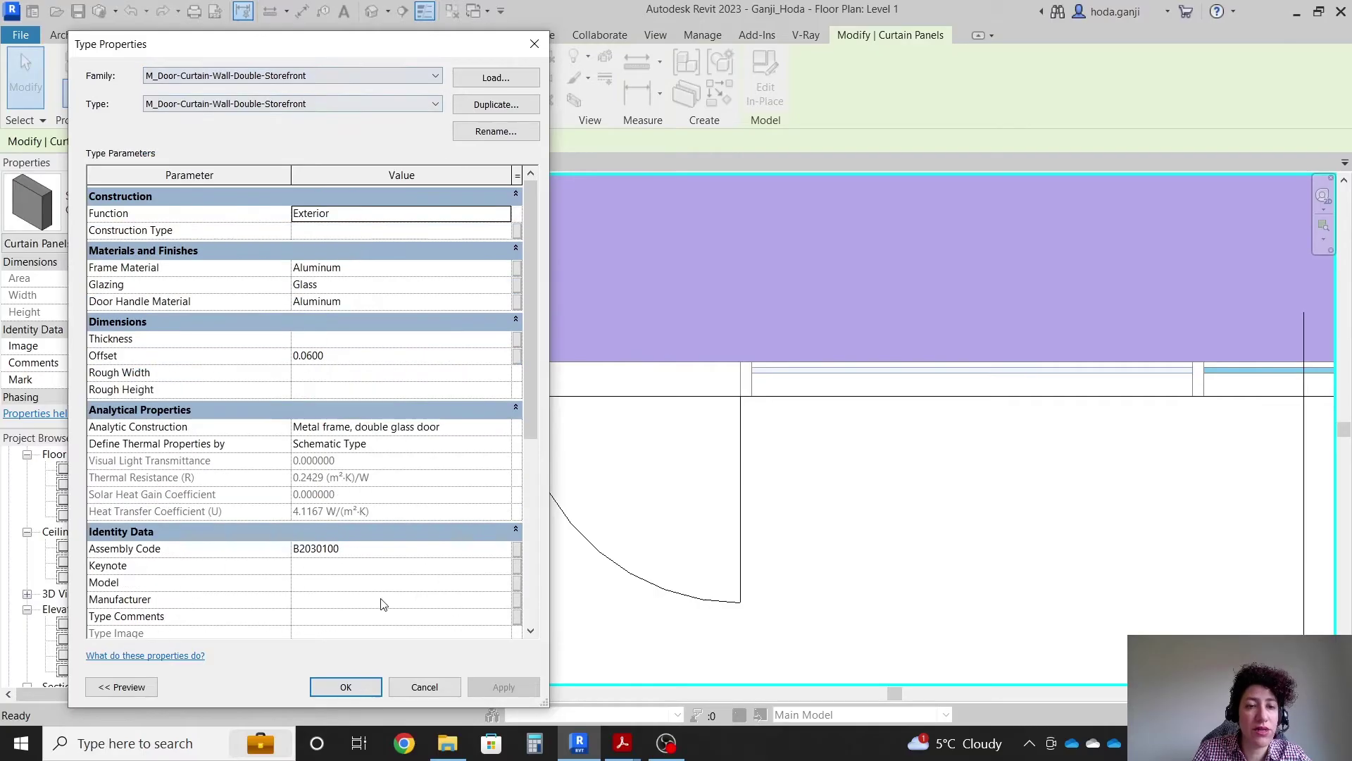
pyautogui.click(347, 689)
pyautogui.click(994, 209)
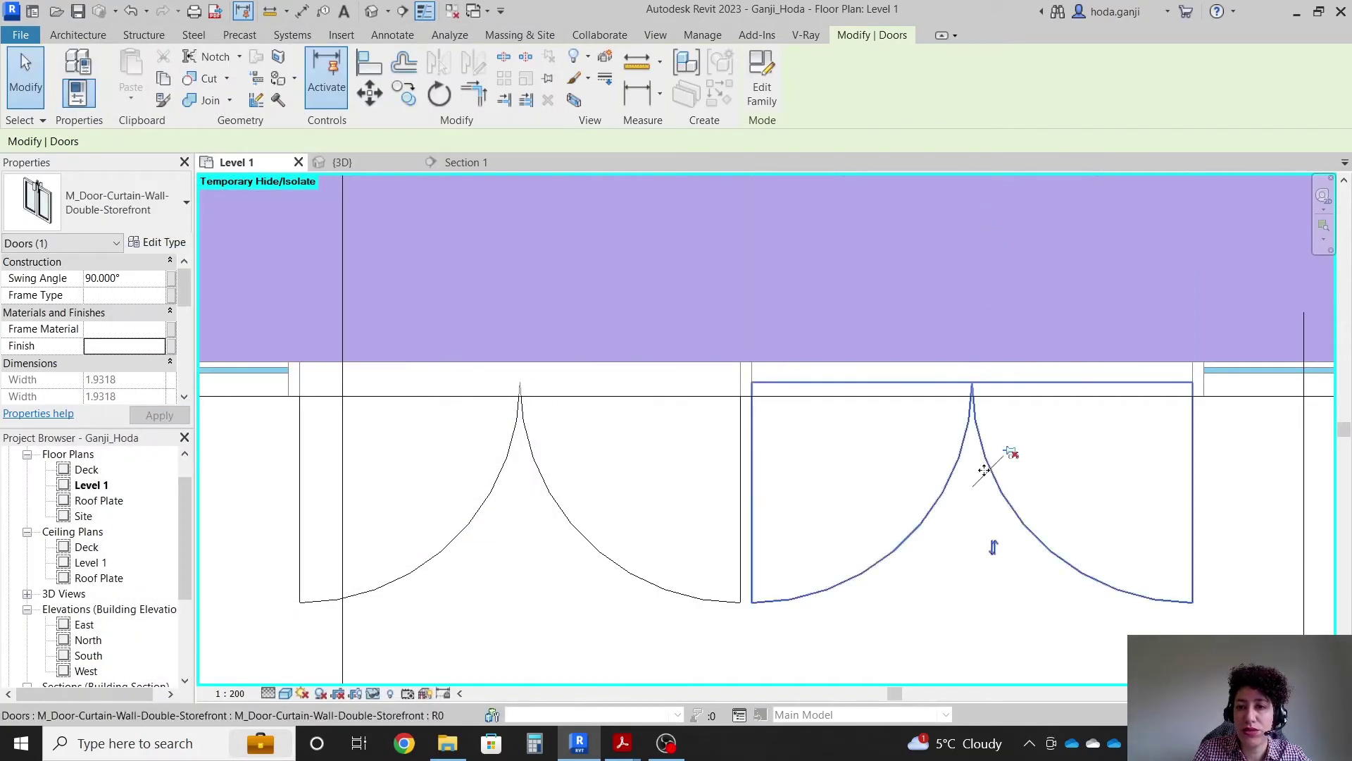
pyautogui.scroll(-4, 669, 547)
pyautogui.press('Escape')
# Examine the Level 1 plan, checking the new south double doors against the washroom corridor and the hall's curtain walls
pyautogui.scroll(-1, 1008, 494)
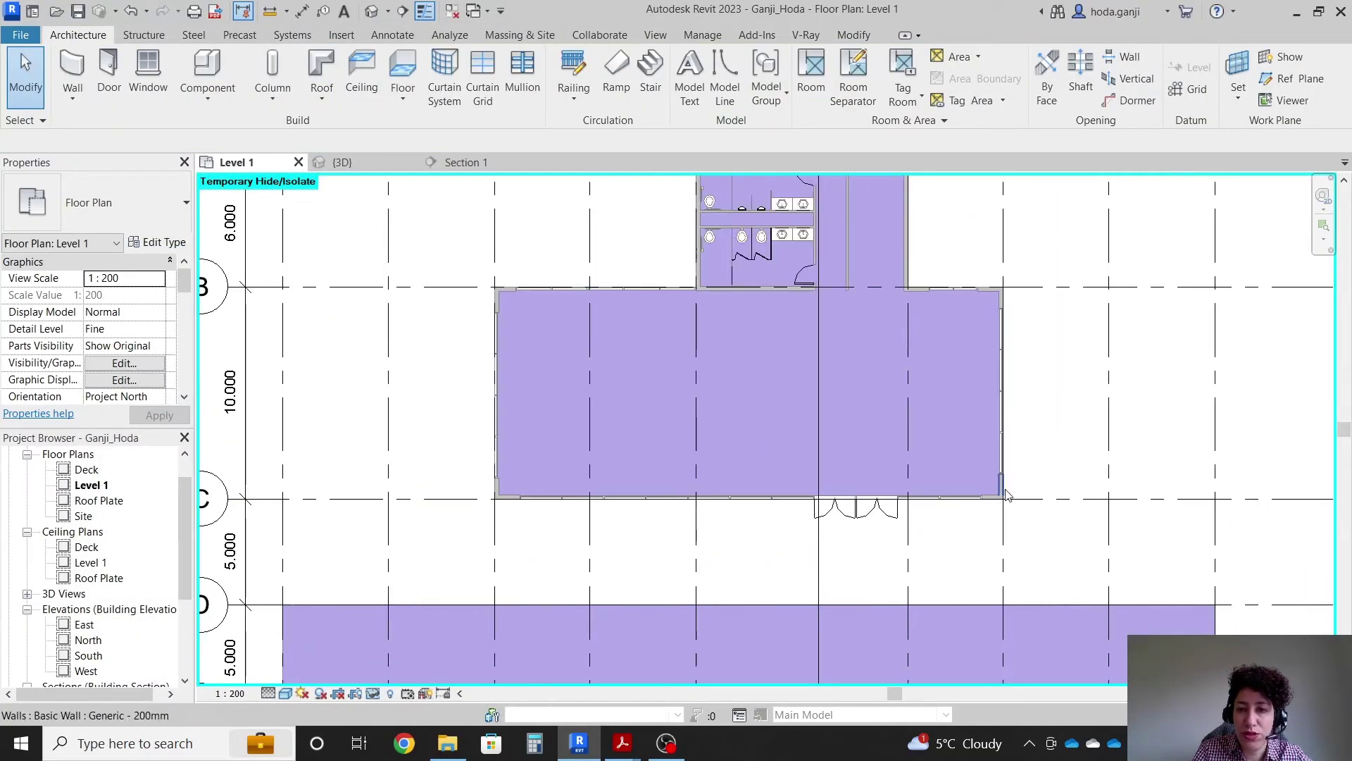
pyautogui.scroll(2, 1046, 239)
pyautogui.scroll(-2, 671, 574)
pyautogui.scroll(1, 700, 438)
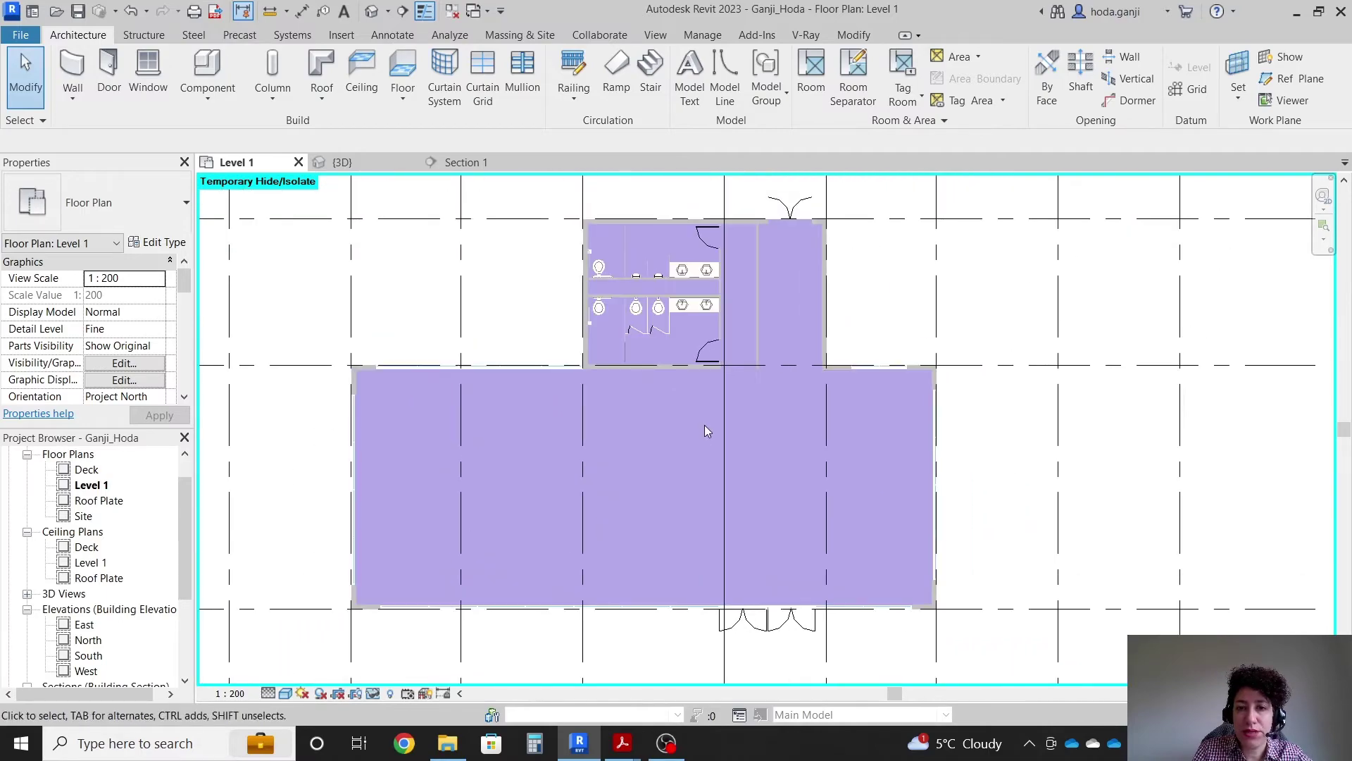
pyautogui.scroll(1, 698, 447)
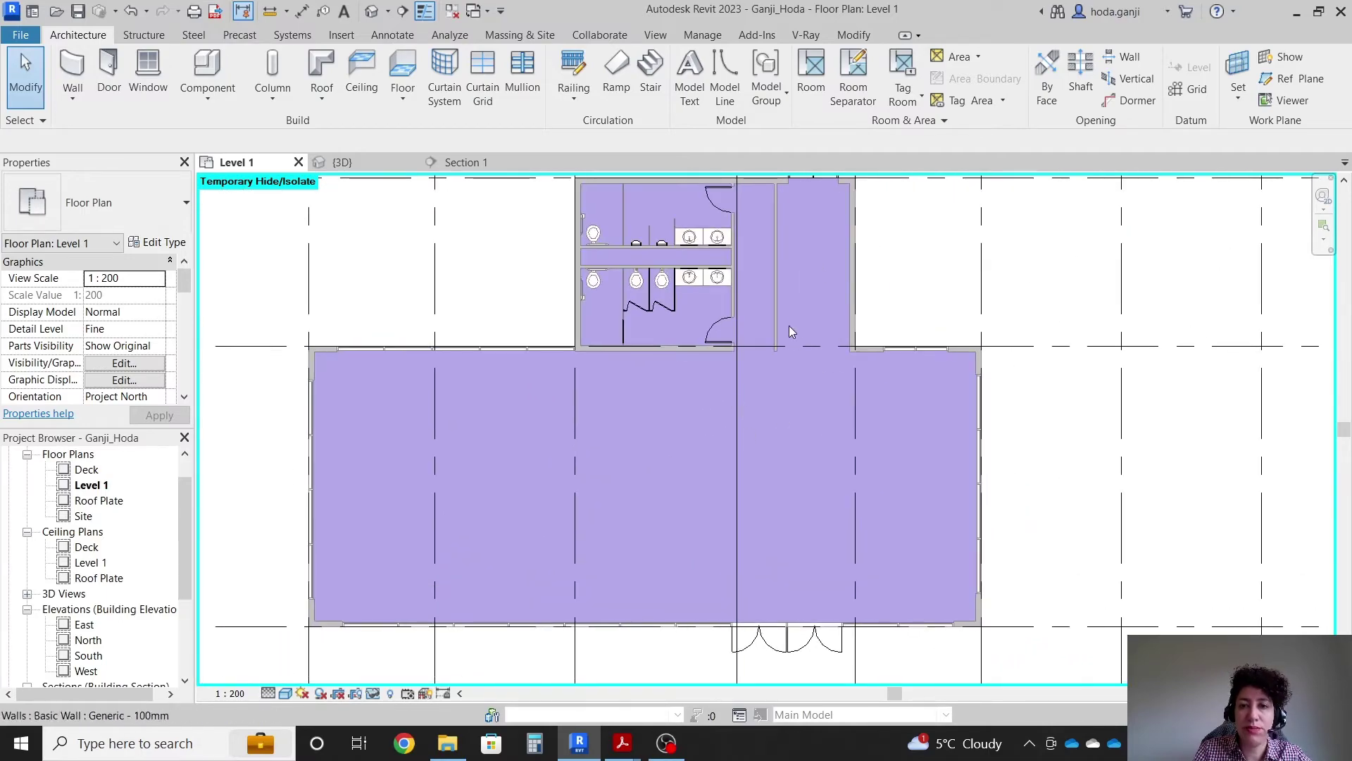
pyautogui.scroll(-1, 799, 343)
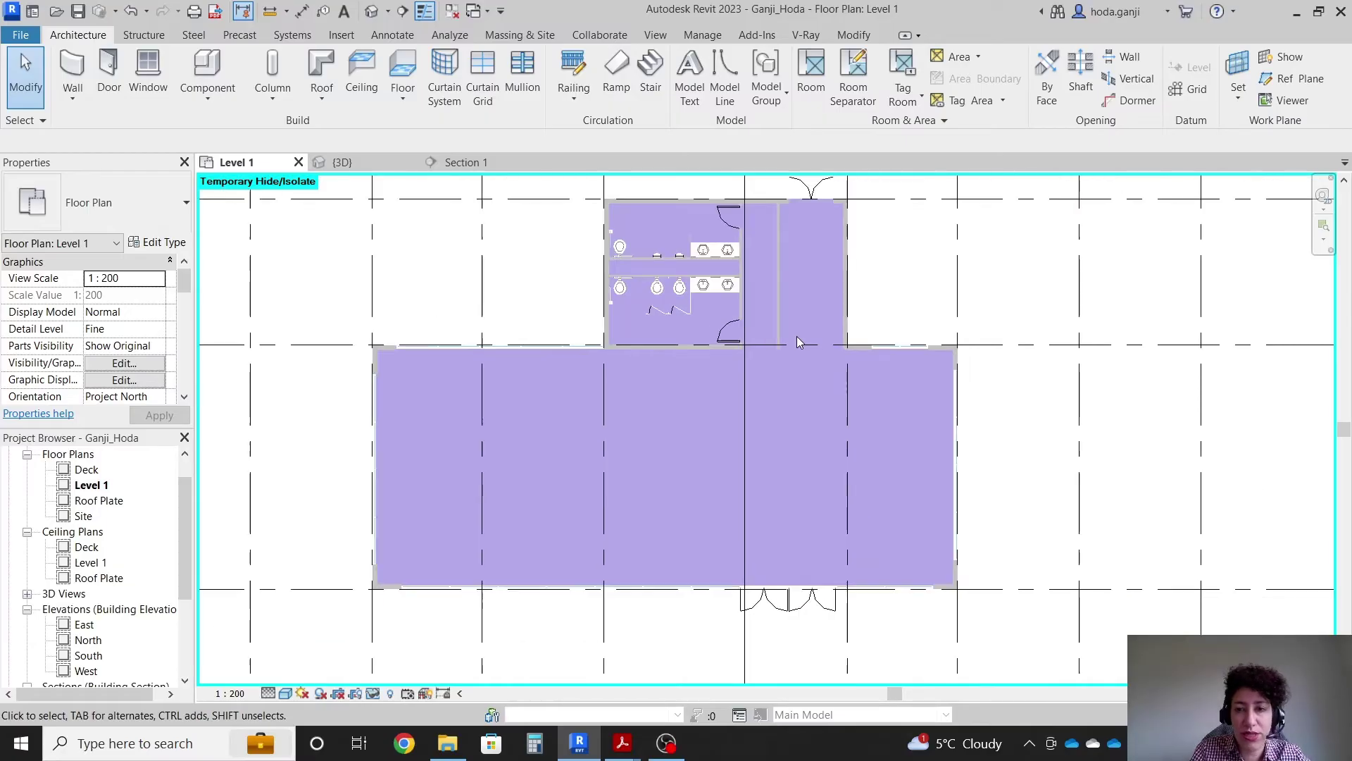
pyautogui.scroll(1, 803, 367)
pyautogui.moveTo(806, 370); pyautogui.dragTo(831, 353, button='middle')
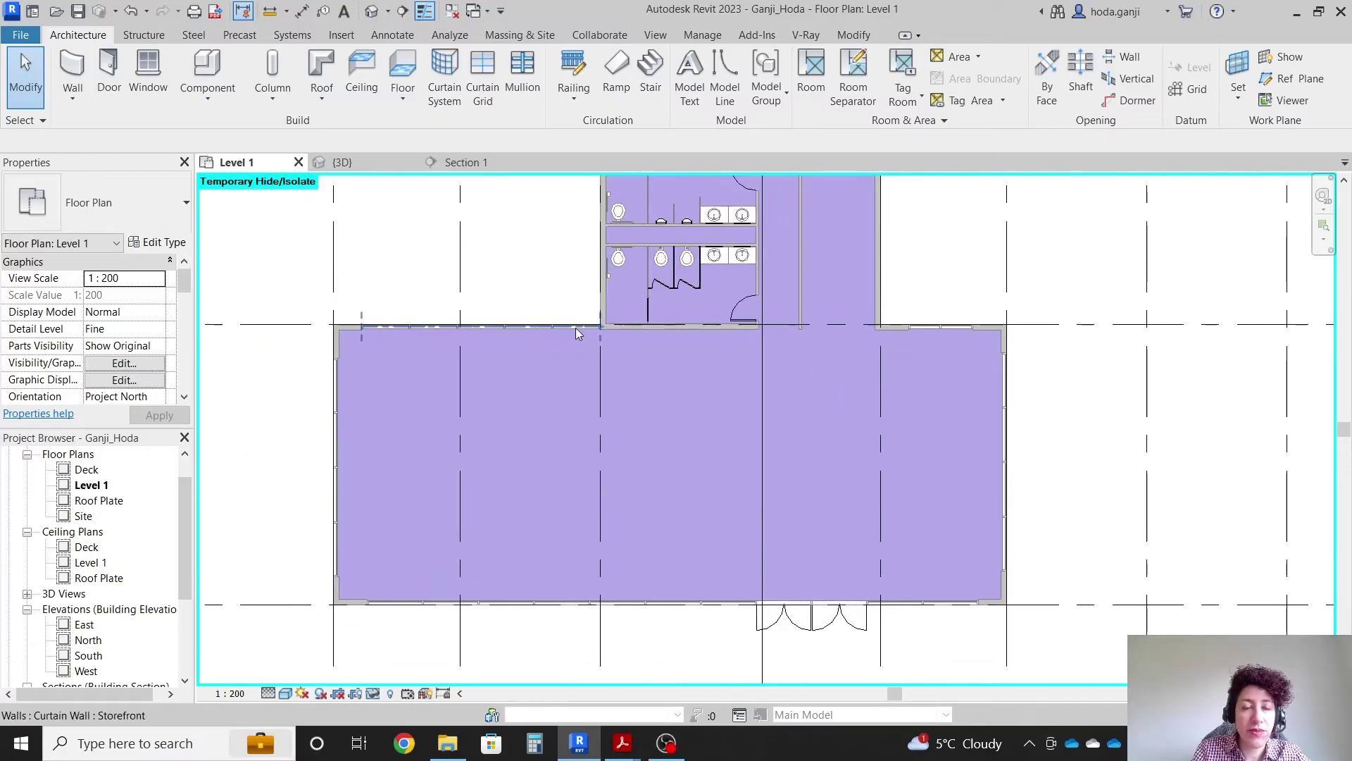
pyautogui.scroll(1, 835, 658)
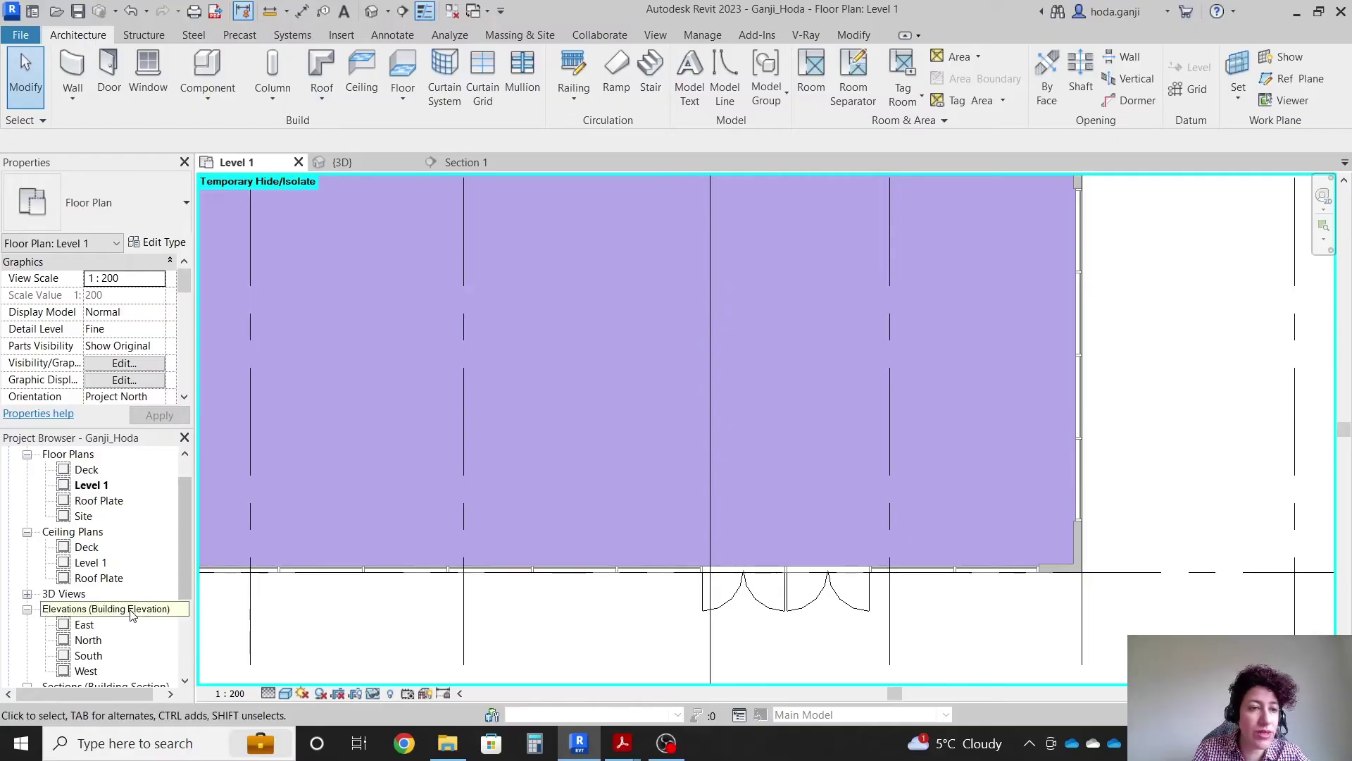
# Open the Section 1 view from its section head in the plan and focus on the lodge's level heads
pyautogui.scroll(-5, 801, 346)
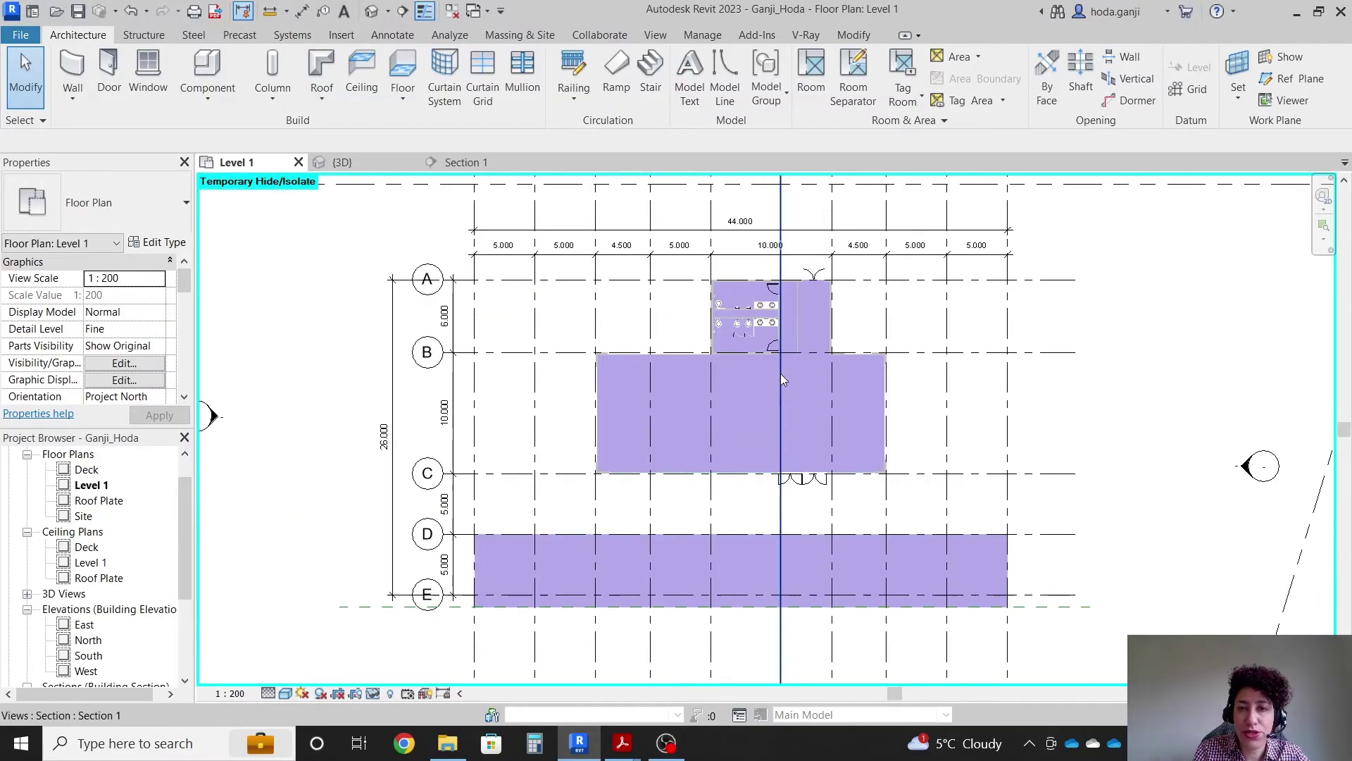
pyautogui.scroll(-2, 786, 412)
pyautogui.scroll(5, 792, 231)
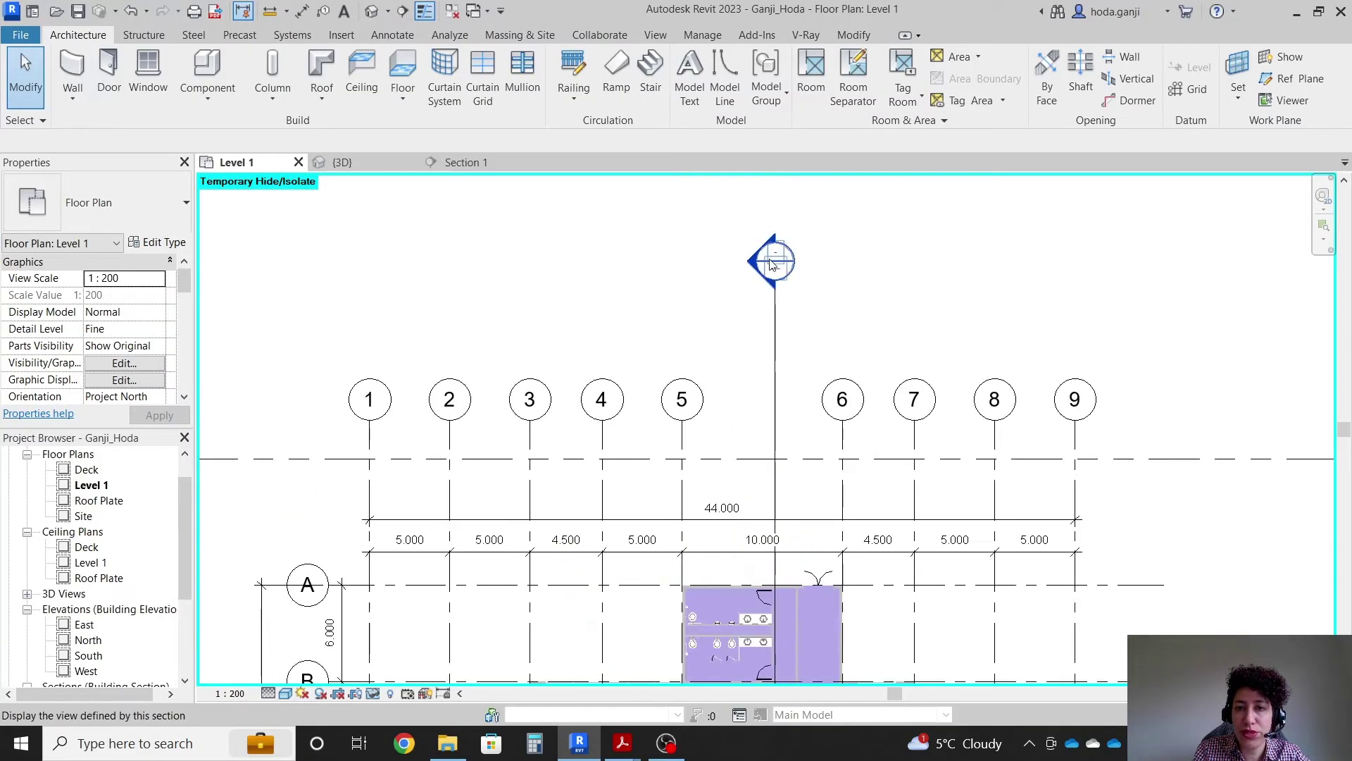
pyautogui.doubleClick(752, 261)
pyautogui.scroll(-1, 842, 327)
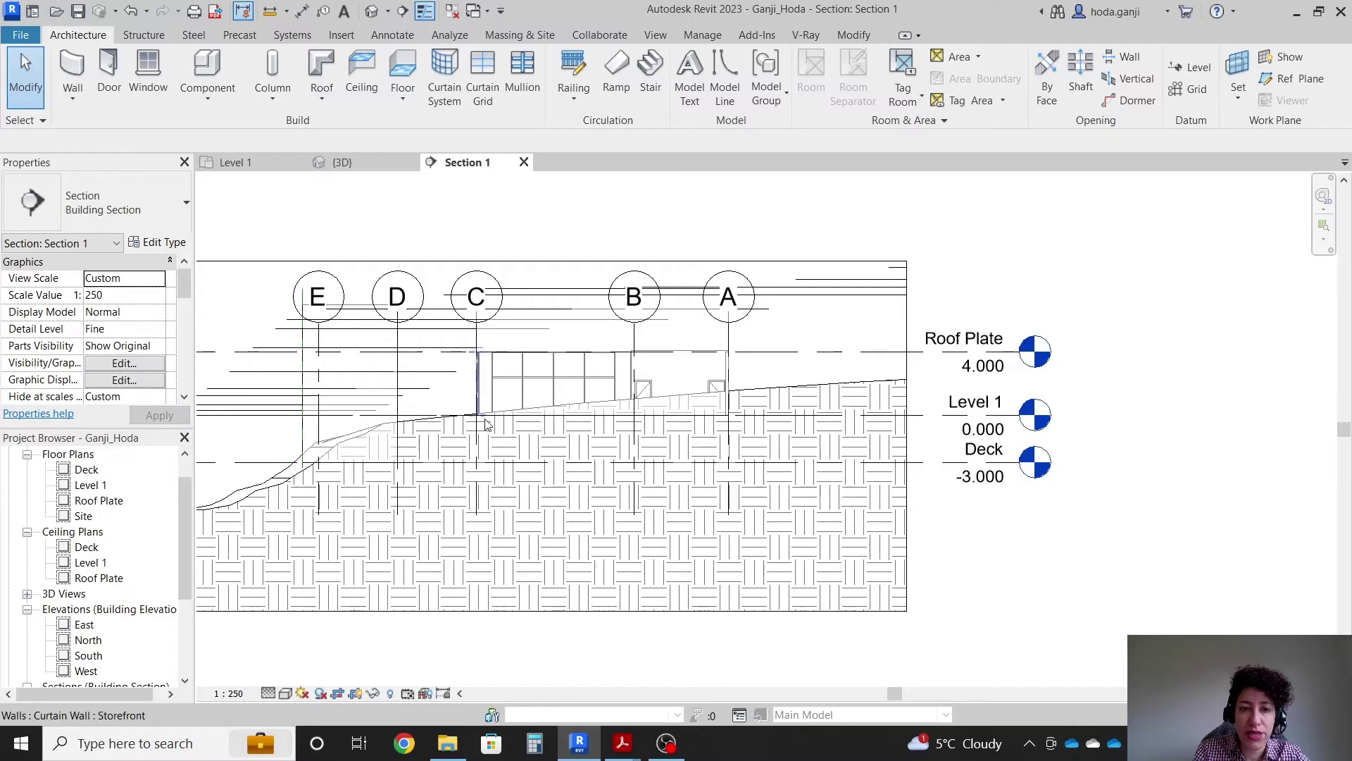
pyautogui.scroll(1, 704, 441)
pyautogui.scroll(1, 1099, 391)
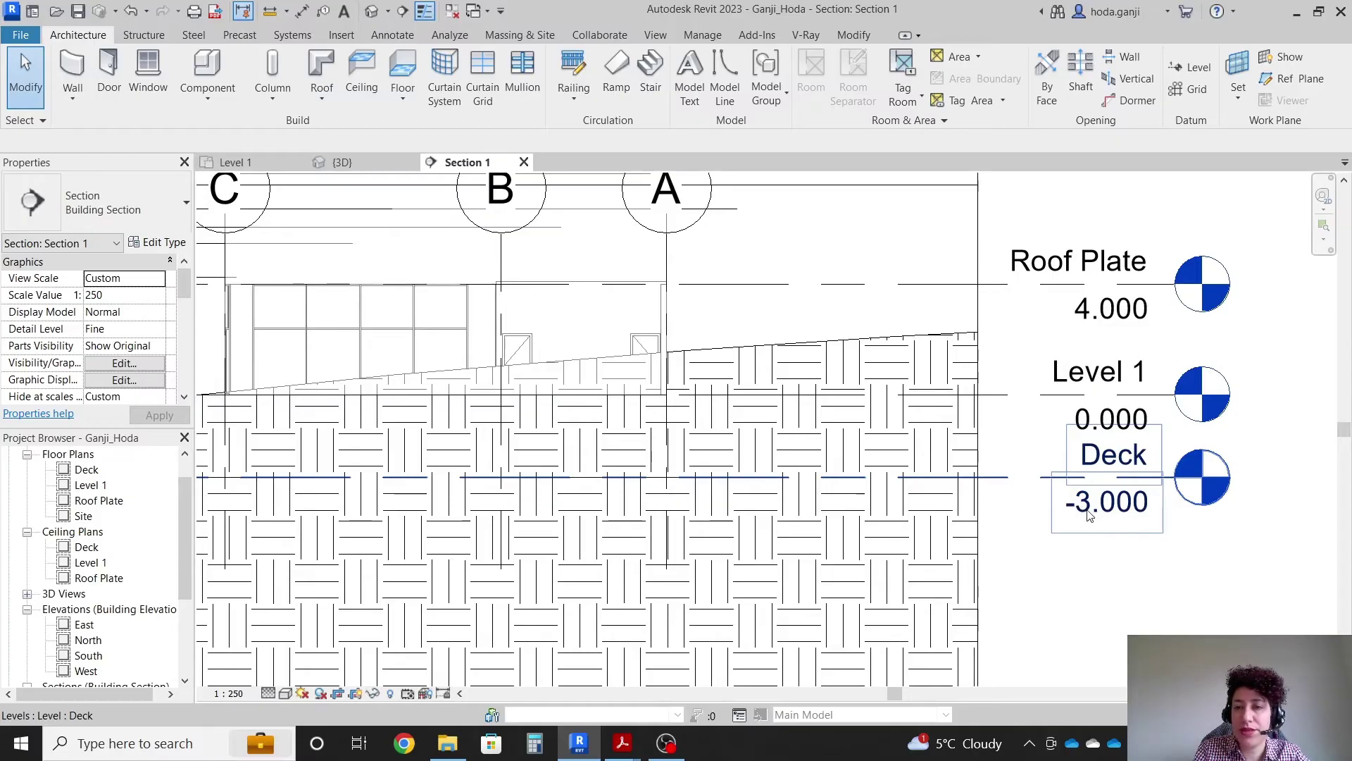
# Create a new level with a plan view by picking Level 1 with a downward offset of 1.8 m
pyautogui.press('l')
pyautogui.press('l')
pyautogui.click(775, 60)
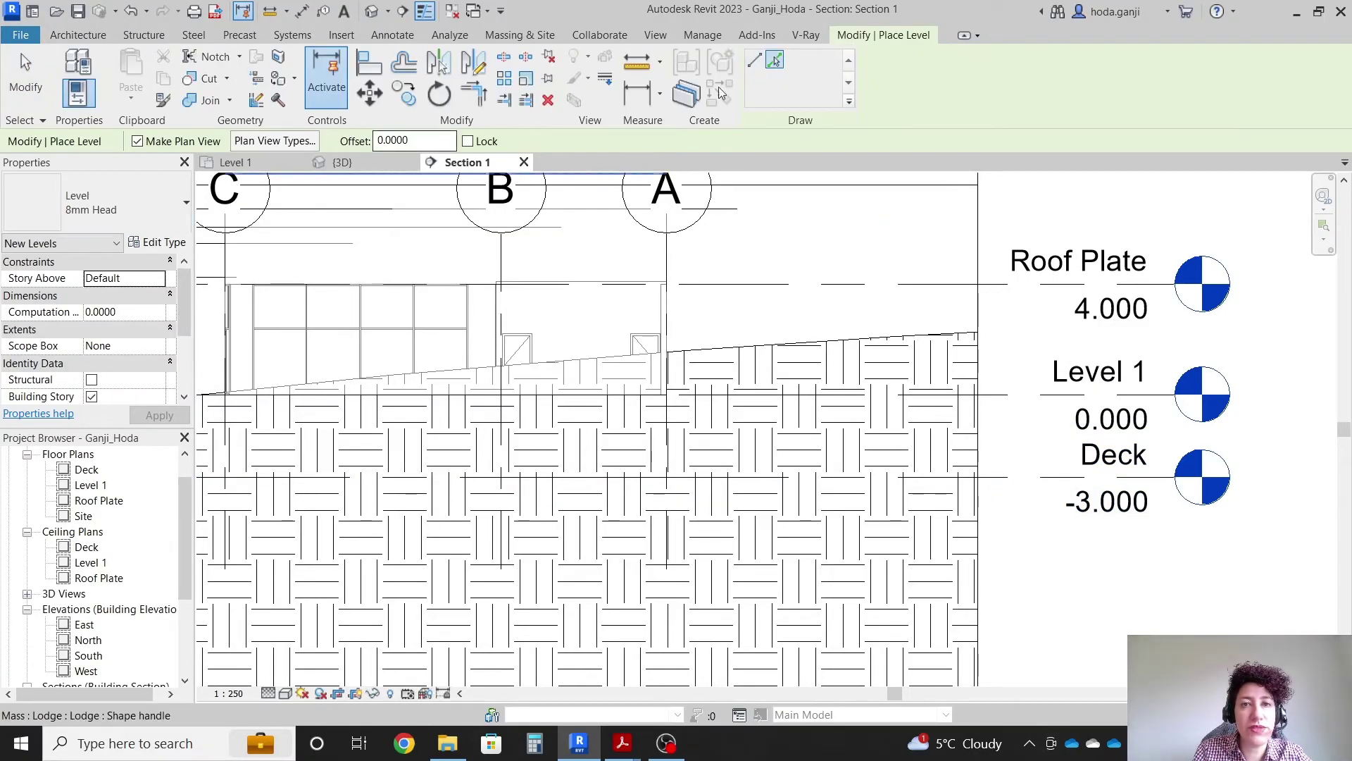
pyautogui.moveTo(429, 143); pyautogui.dragTo(349, 145)
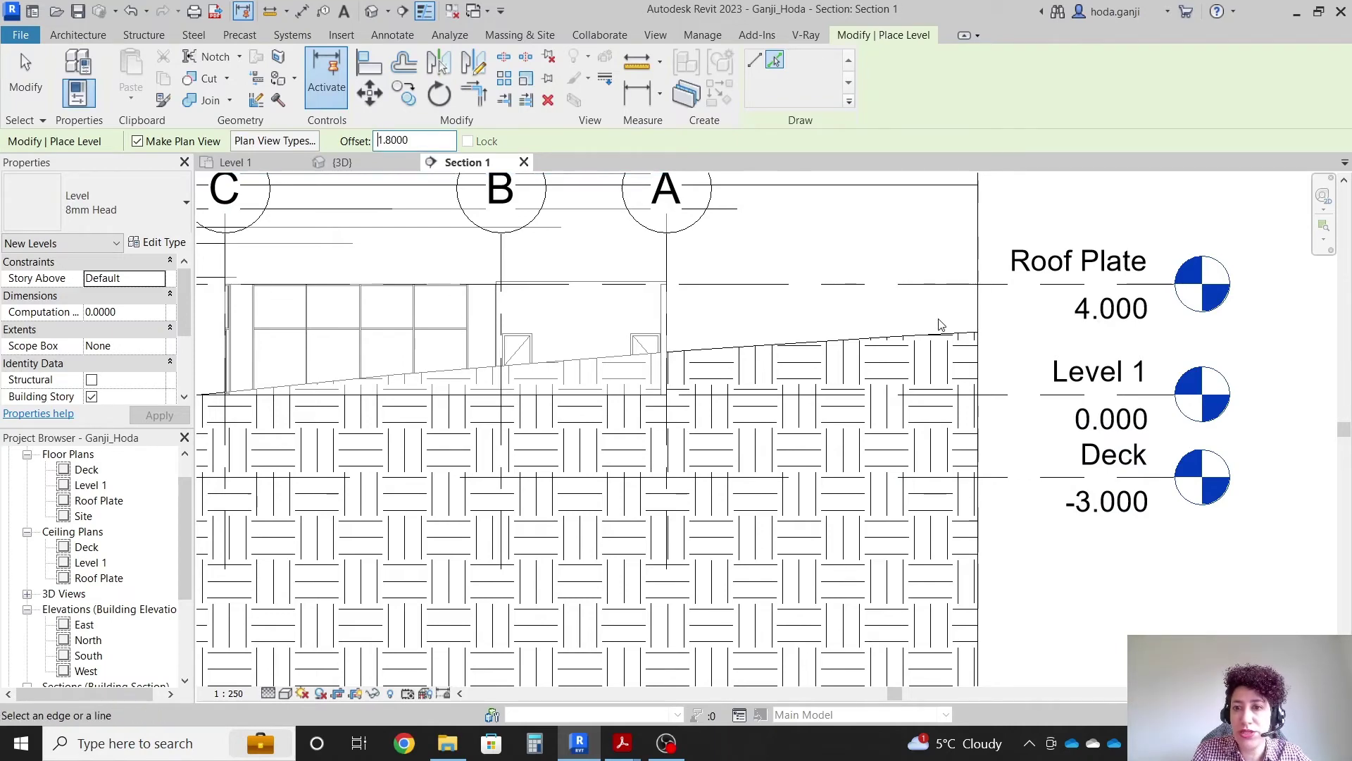
pyautogui.click(1021, 400)
pyautogui.press('Escape')
pyautogui.press('Escape')
# Add an elbow to the Deck level line and move its head down, clear of the new level's label
pyautogui.scroll(-2, 775, 450)
pyautogui.scroll(5, 776, 458)
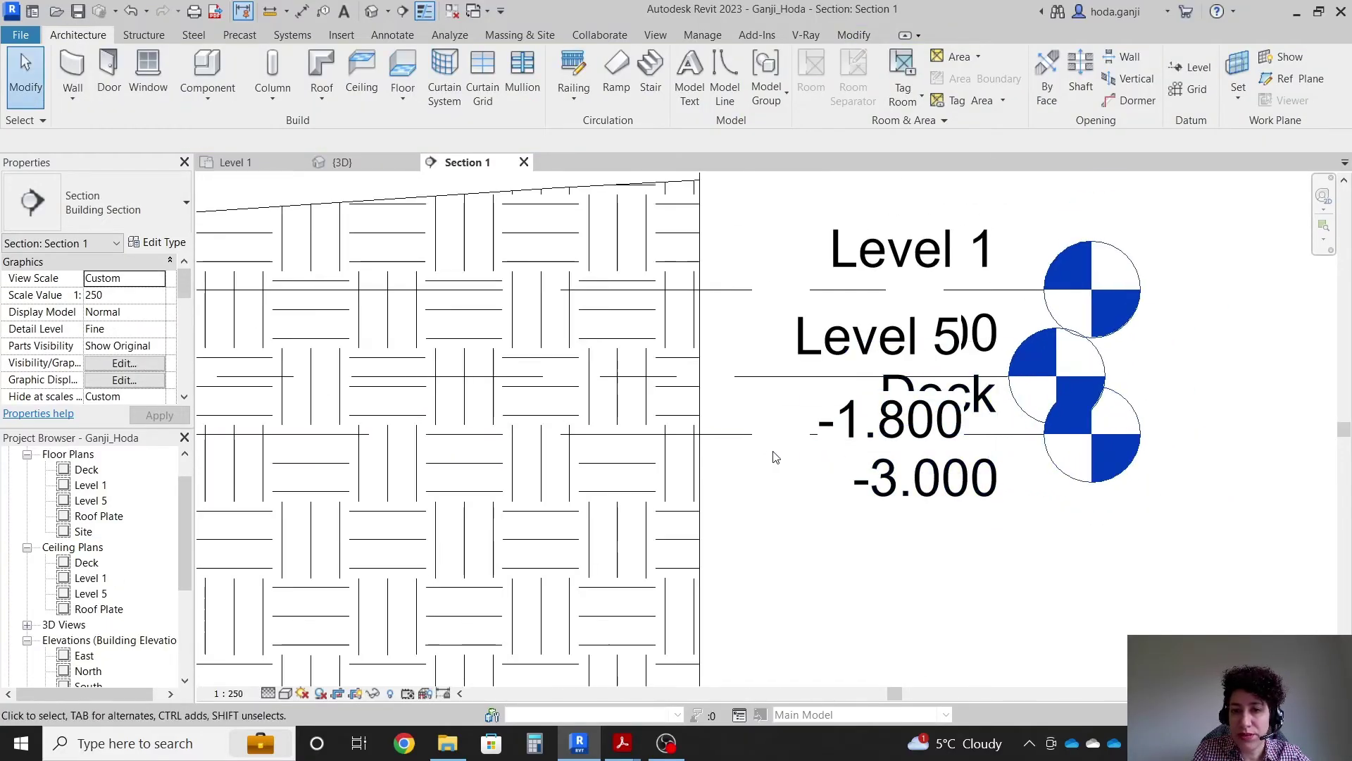
pyautogui.click(749, 438)
pyautogui.moveTo(970, 440); pyautogui.dragTo(980, 596)
pyautogui.press('Escape')
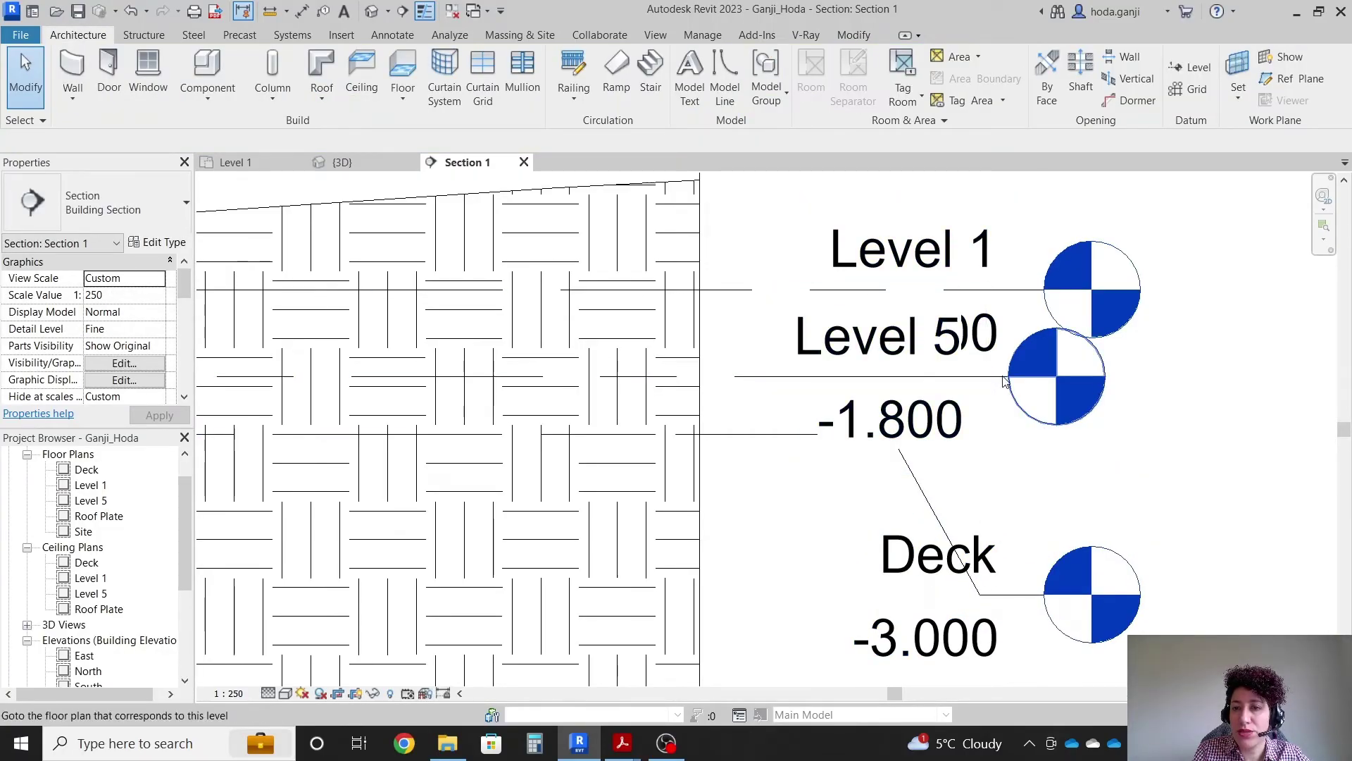
# Add an elbow to the -1.800 level line and place its head between the Level 1 and Deck heads
pyautogui.click(940, 380)
pyautogui.click(934, 378)
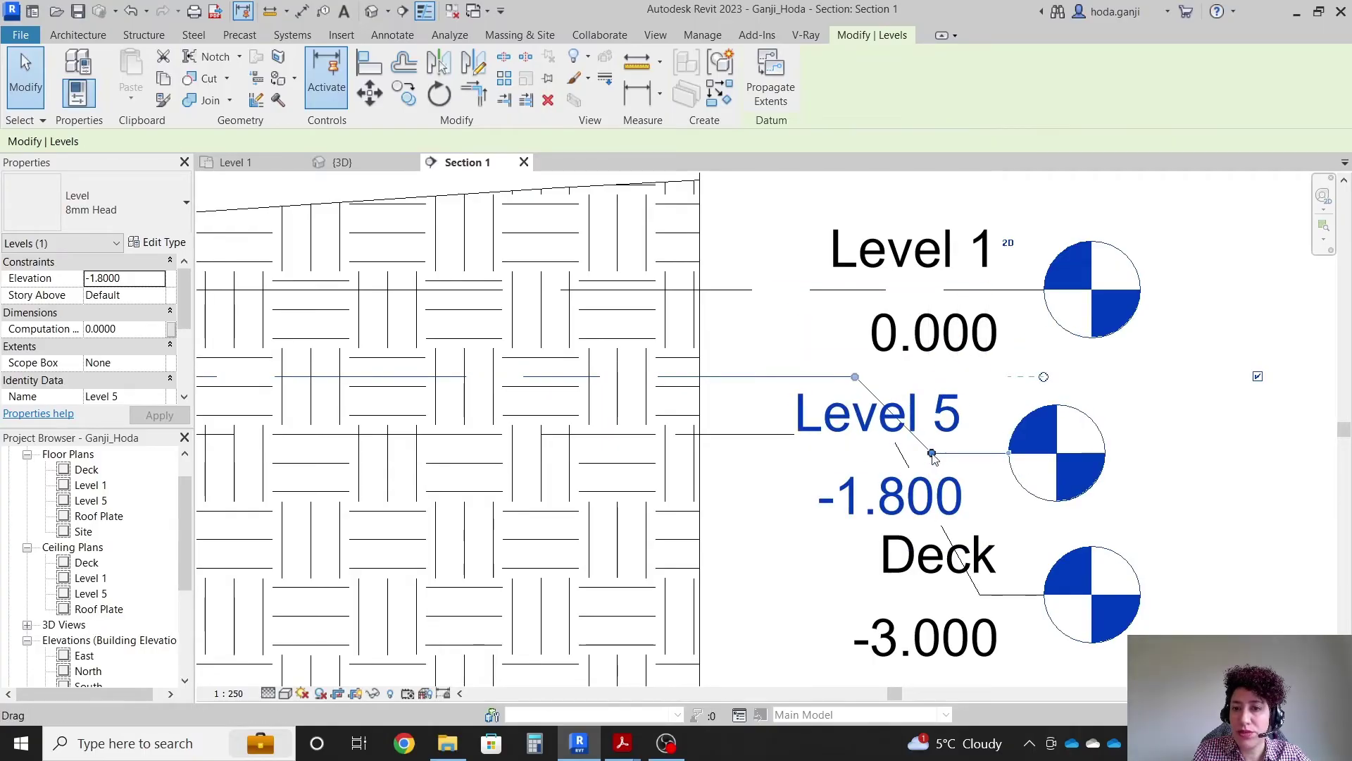
pyautogui.moveTo(1074, 450); pyautogui.dragTo(1052, 409)
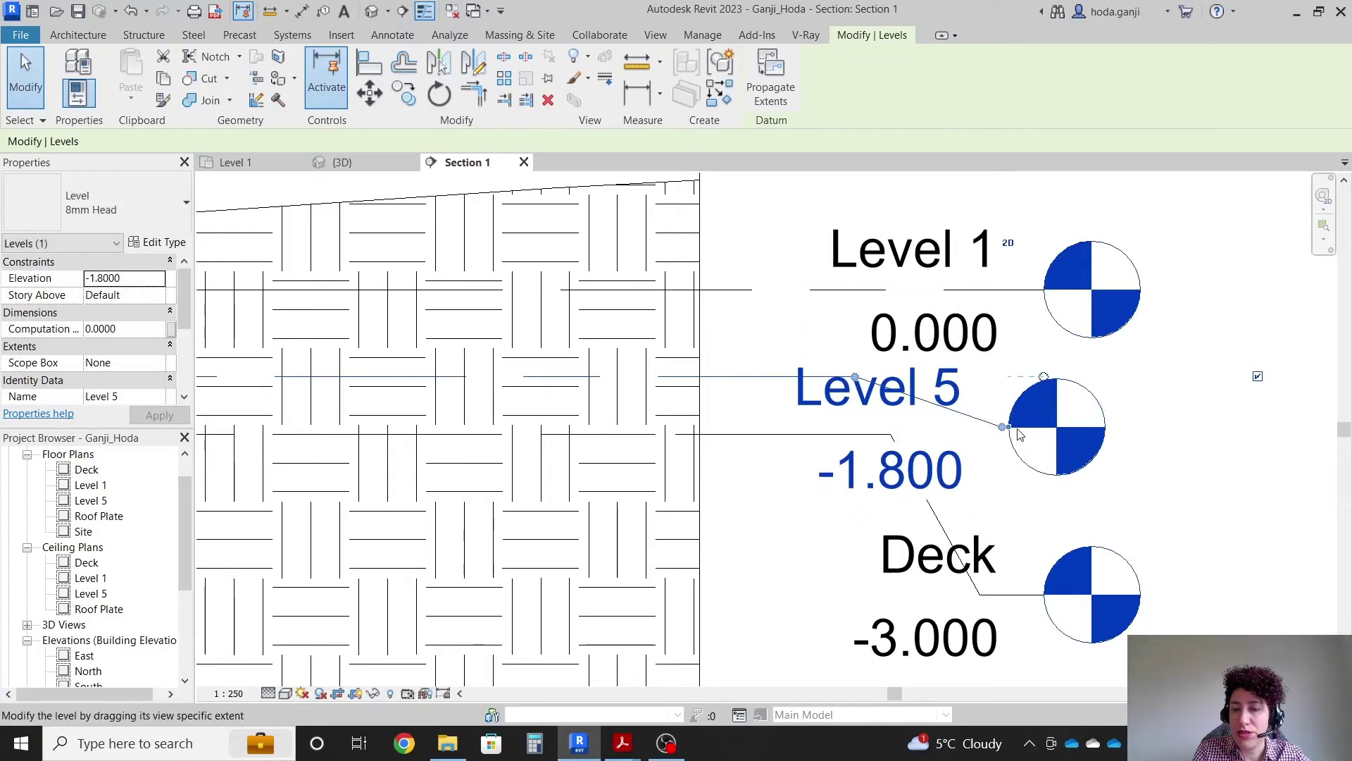
pyautogui.scroll(-2, 1043, 408)
pyautogui.click(1186, 471)
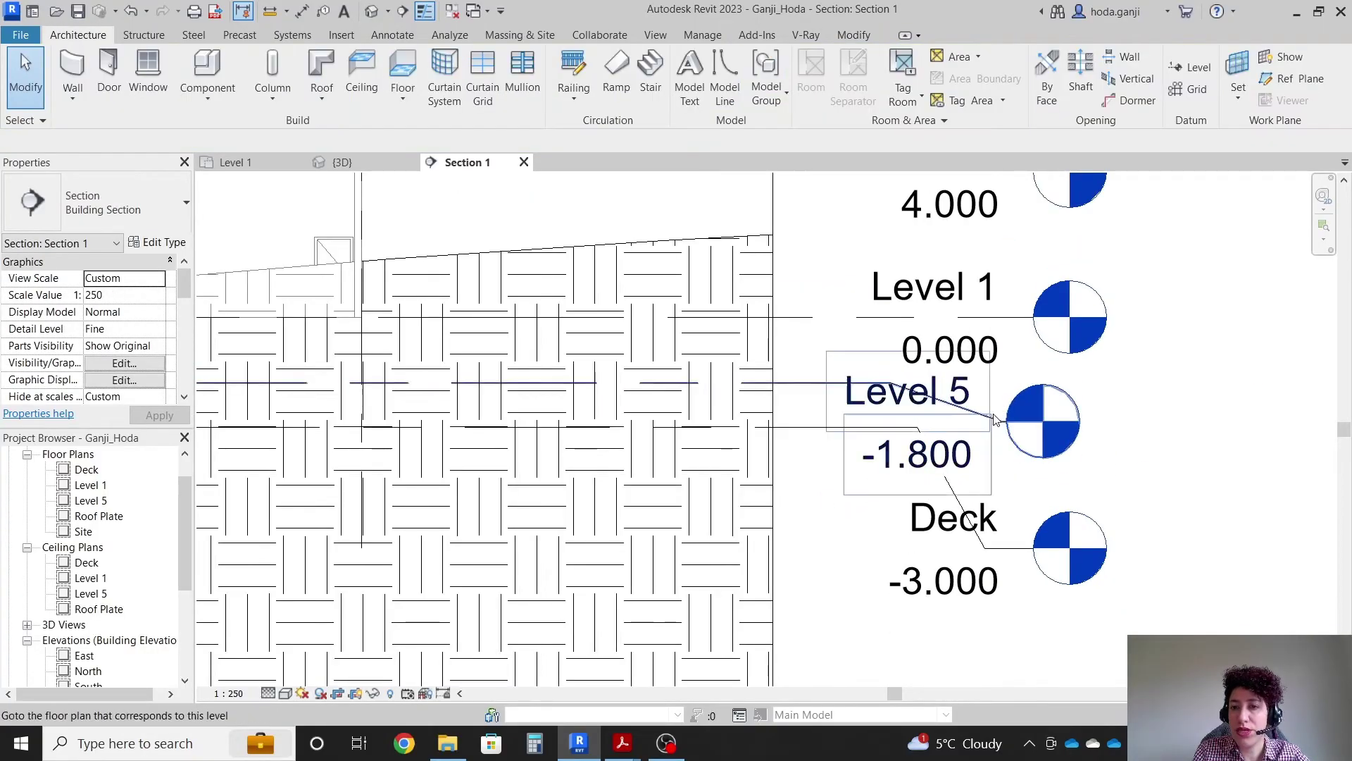
# Rename Level 5 as Foundation and rename its corresponding plan views to match
pyautogui.click(960, 392)
pyautogui.click(960, 392)
pyautogui.write('Foundation')
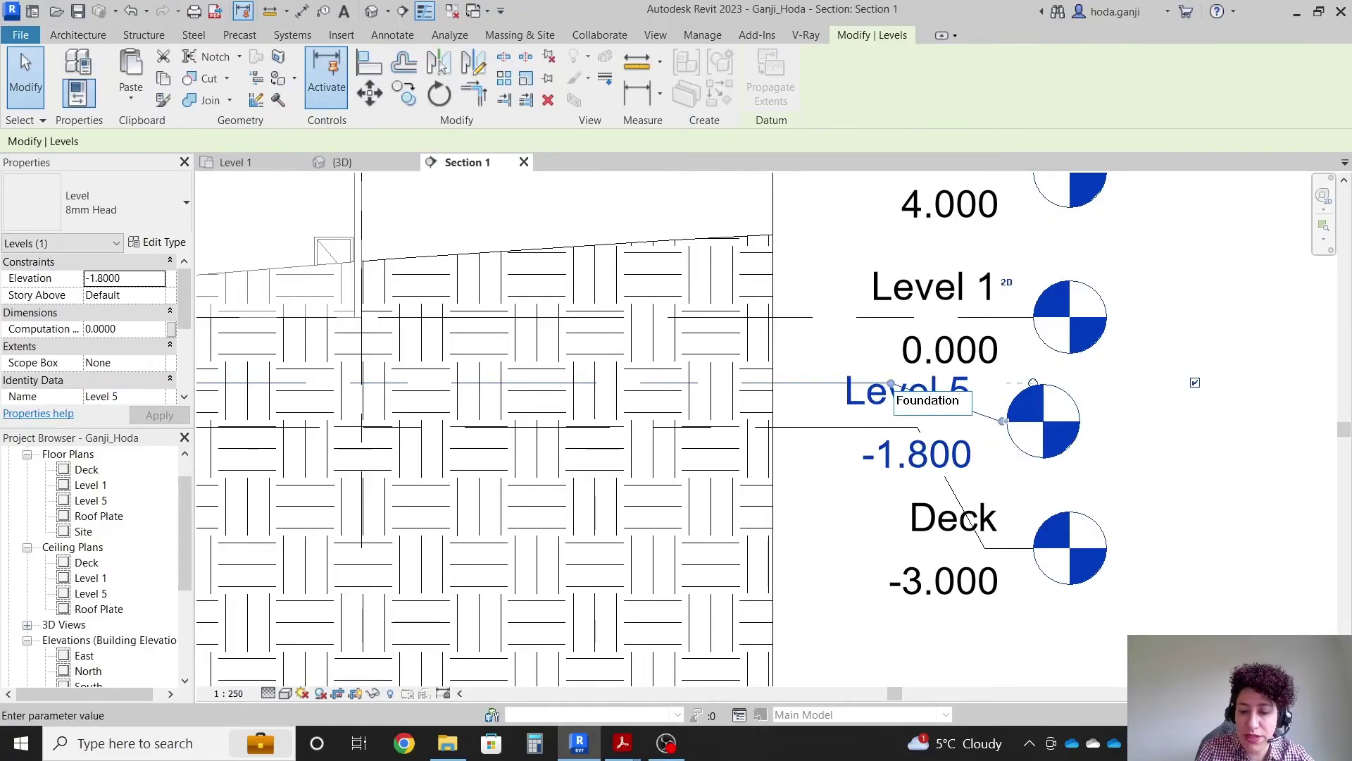
pyautogui.press('Return')
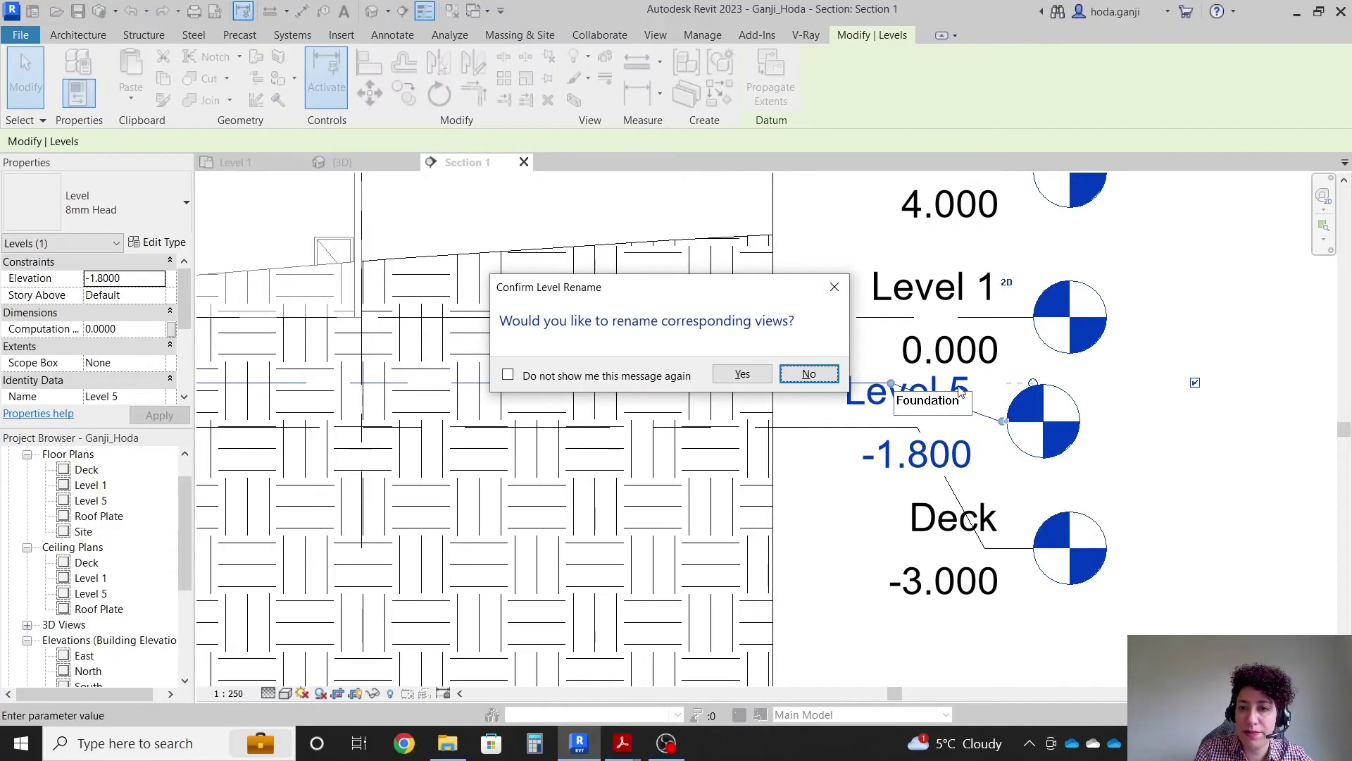
pyautogui.click(743, 374)
pyautogui.click(1221, 430)
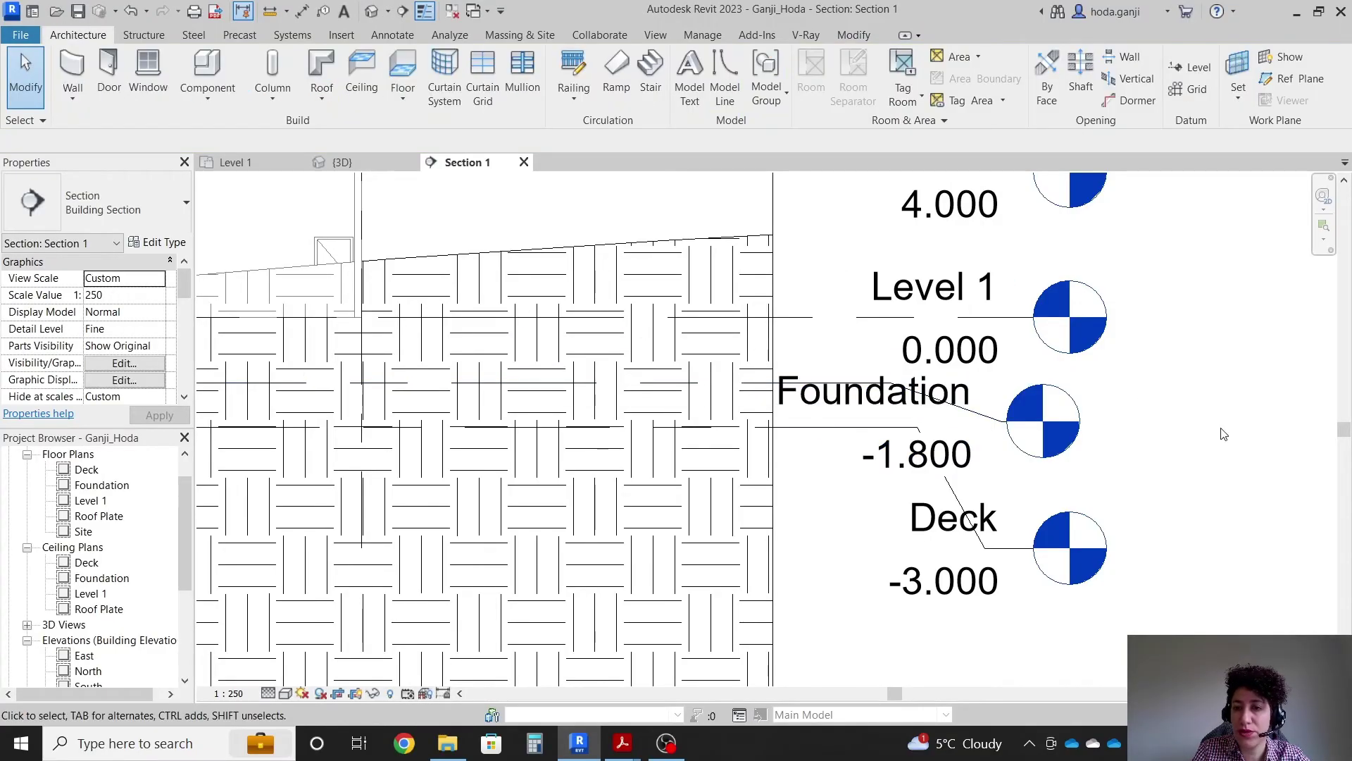
# Open the Foundation floor plan and temporarily hide the topography surface in it
pyautogui.scroll(-2, 1037, 487)
pyautogui.moveTo(1037, 487); pyautogui.dragTo(1243, 485, button='middle')
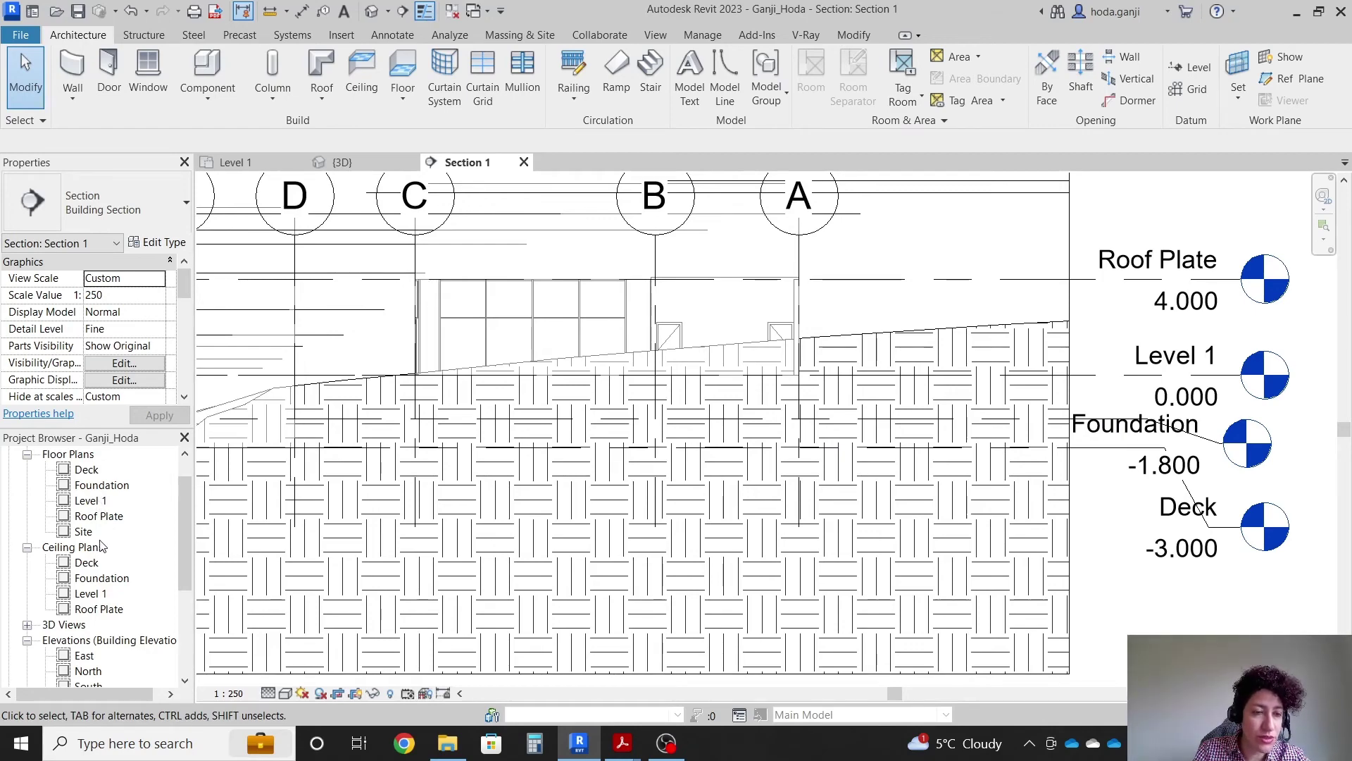
pyautogui.doubleClick(106, 485)
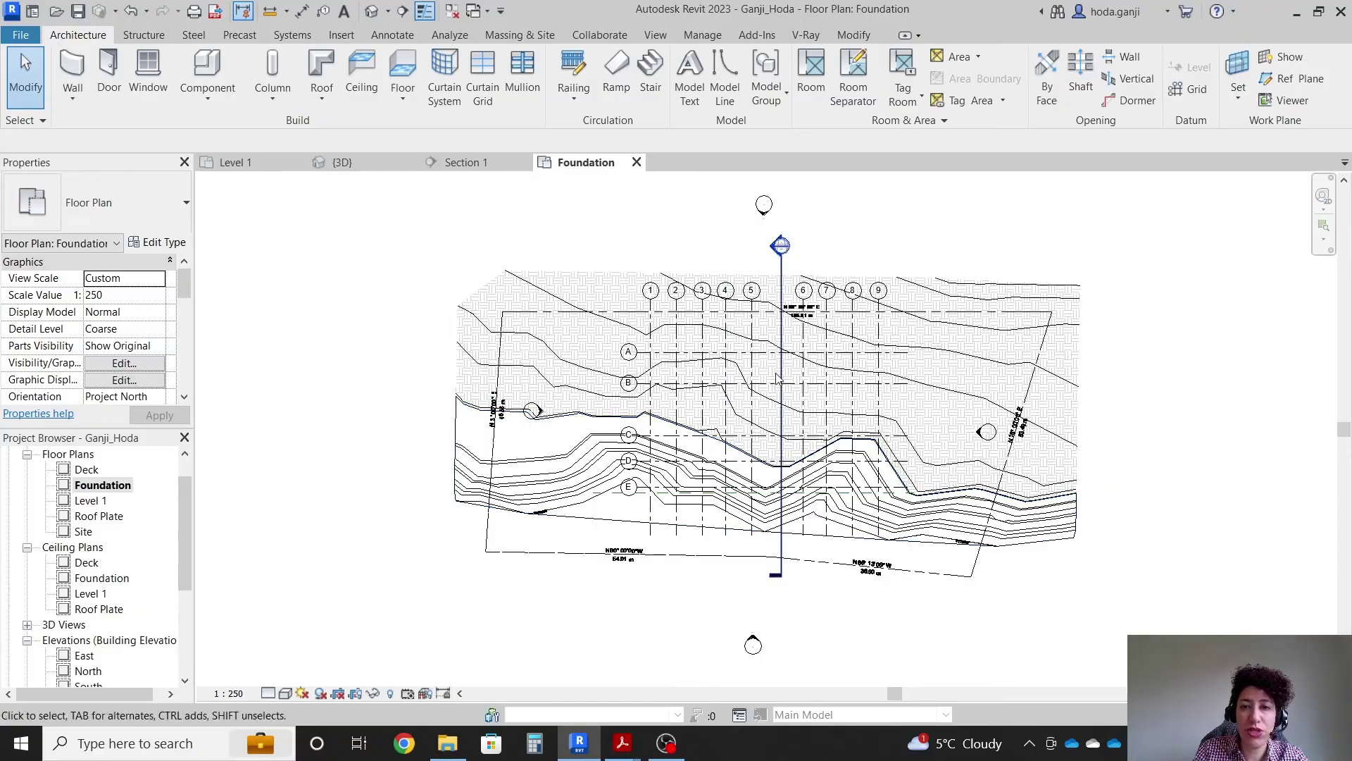
pyautogui.scroll(-3, 798, 390)
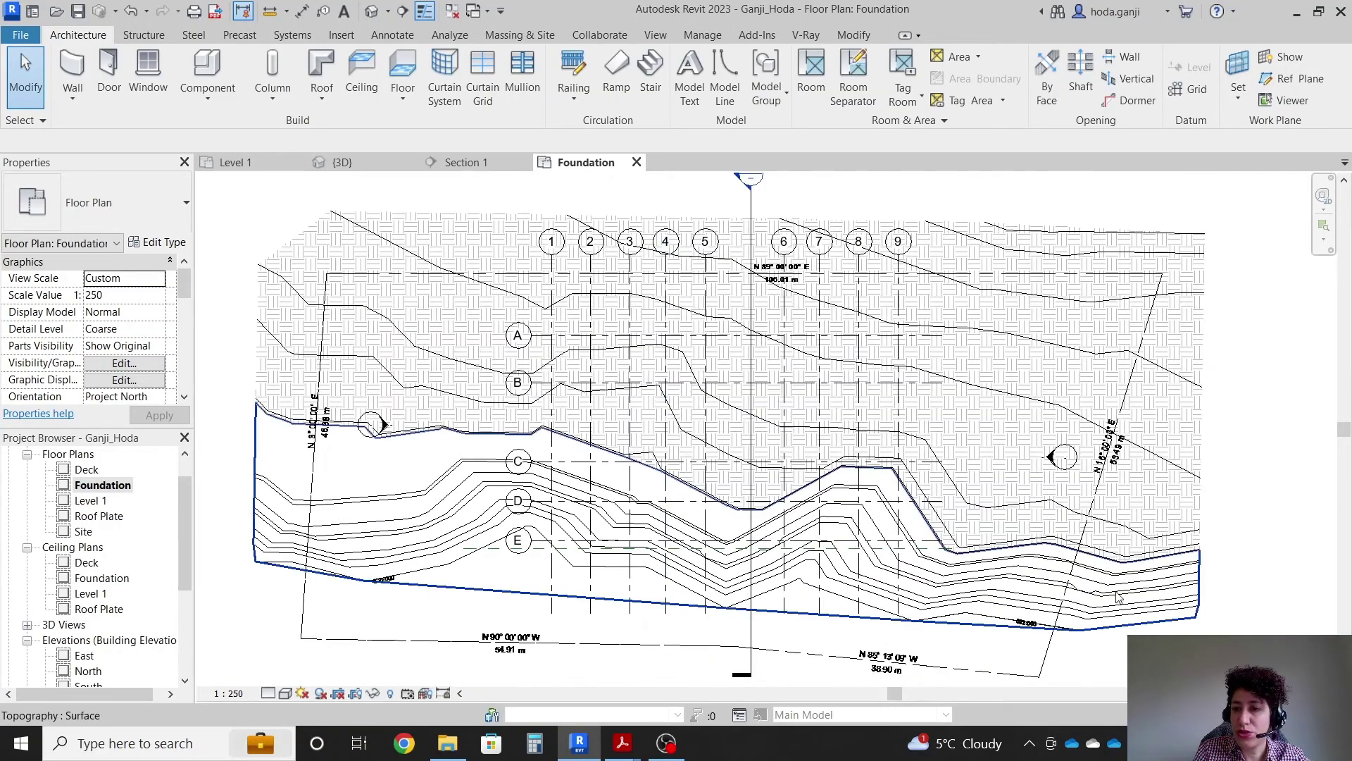
pyautogui.click(1135, 587)
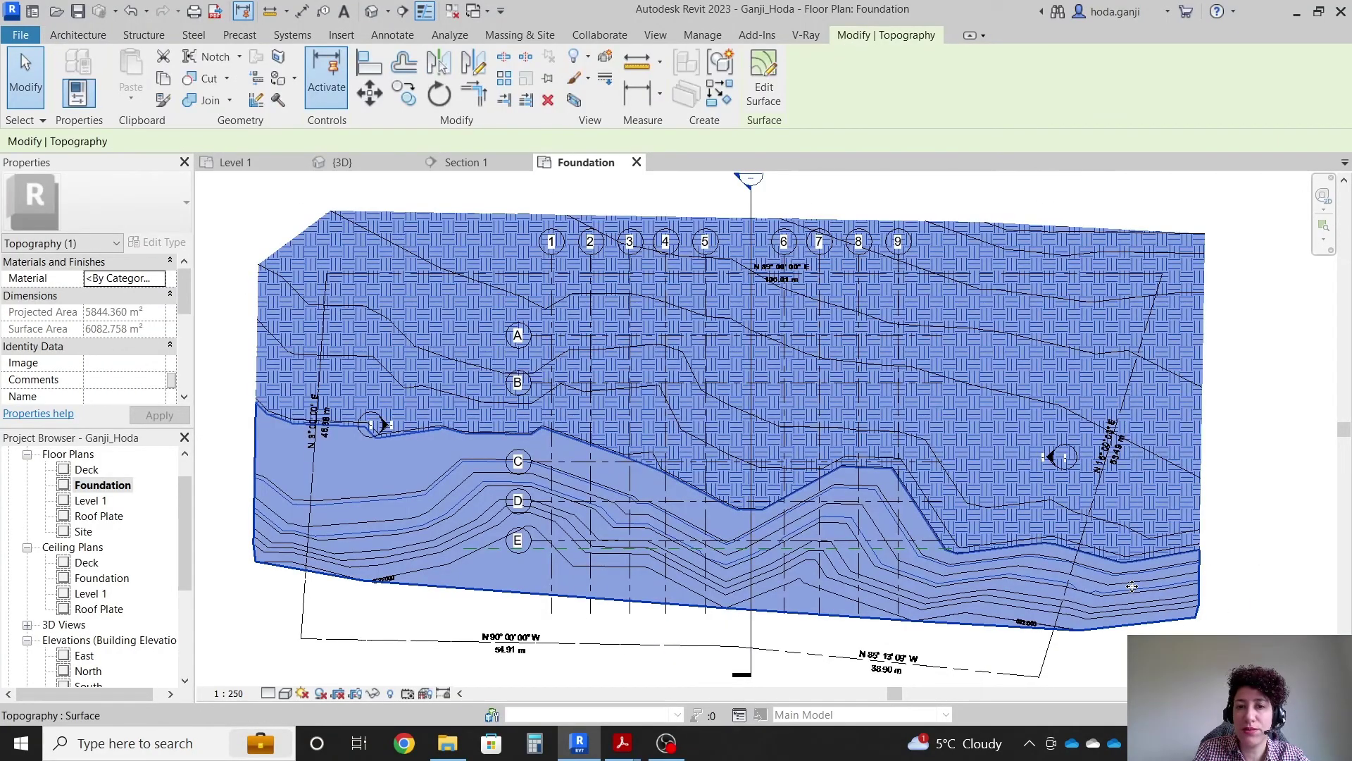
pyautogui.press('h')
pyautogui.press('h')
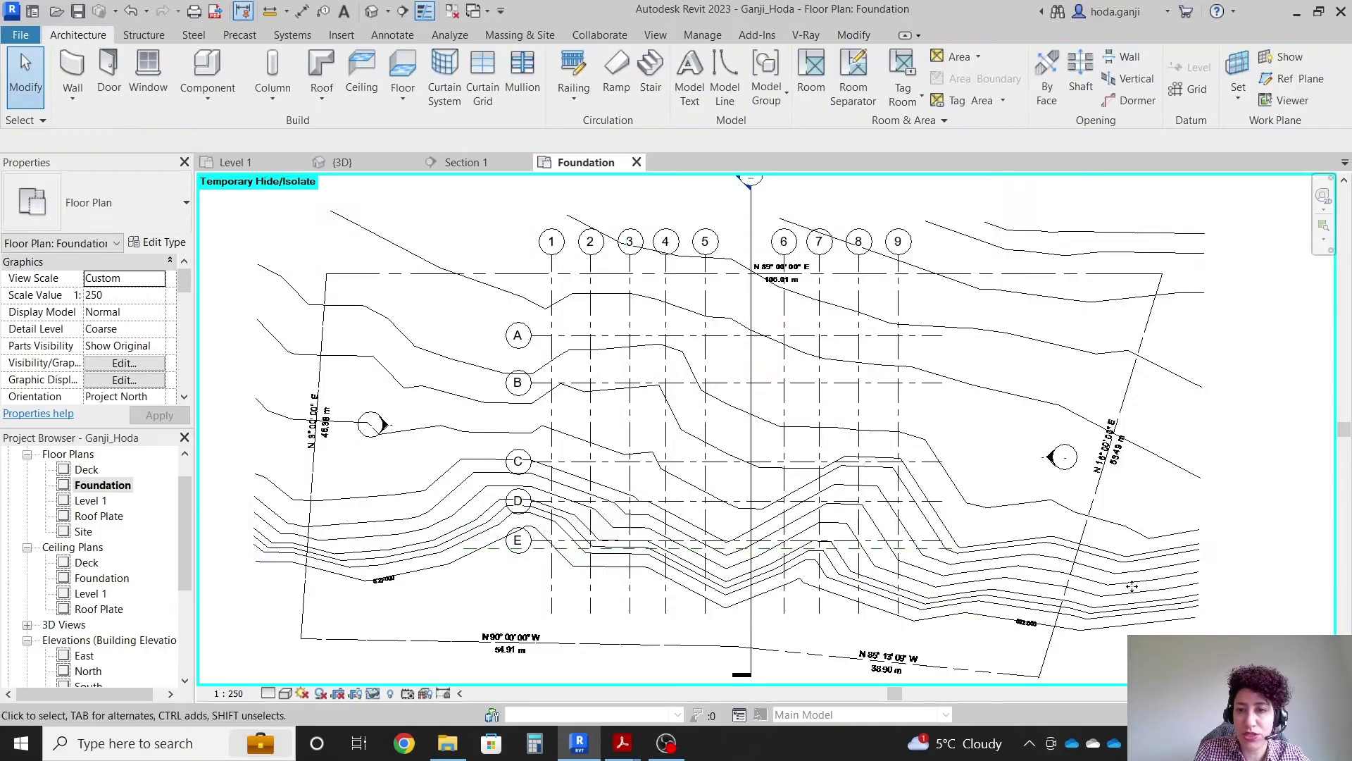
# Set the Foundation plan's underlay base level to Level 1 and apply it
pyautogui.scroll(2, 768, 372)
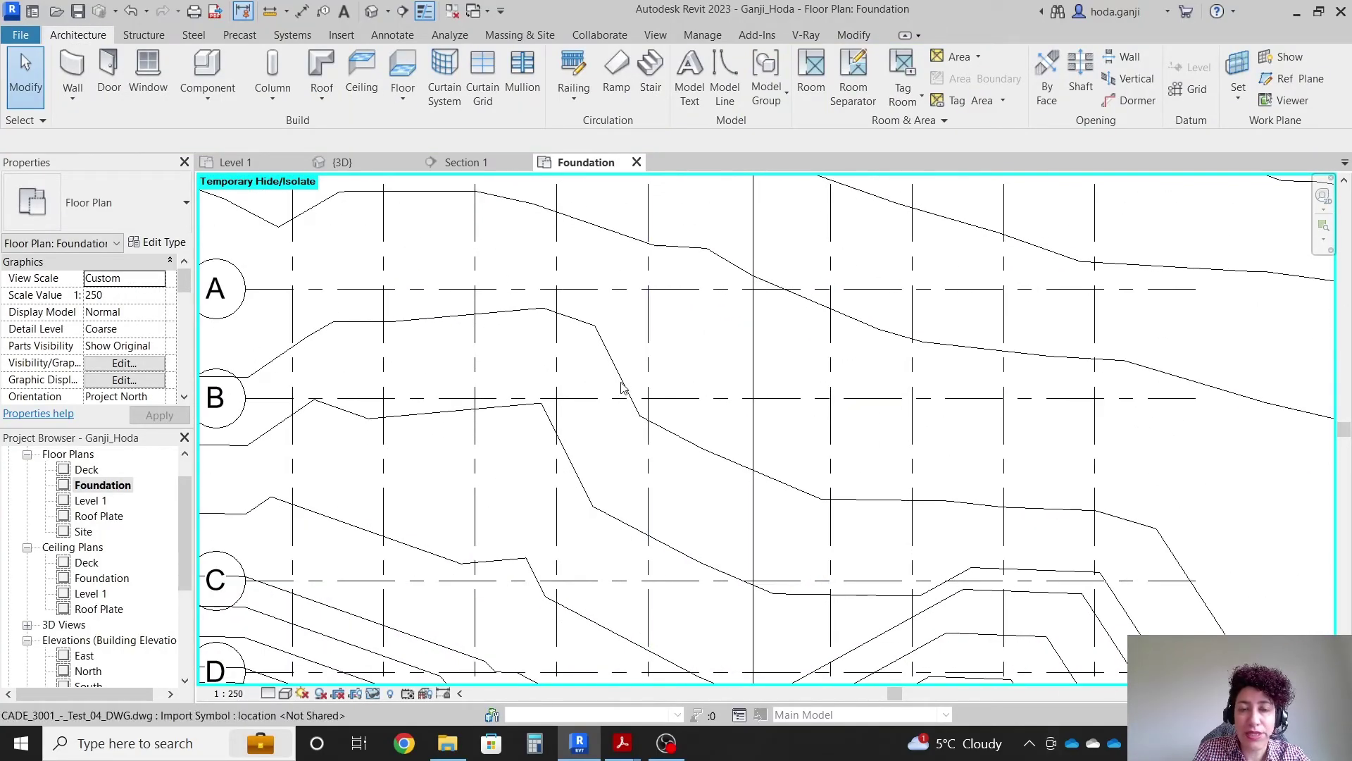
pyautogui.scroll(1, 600, 421)
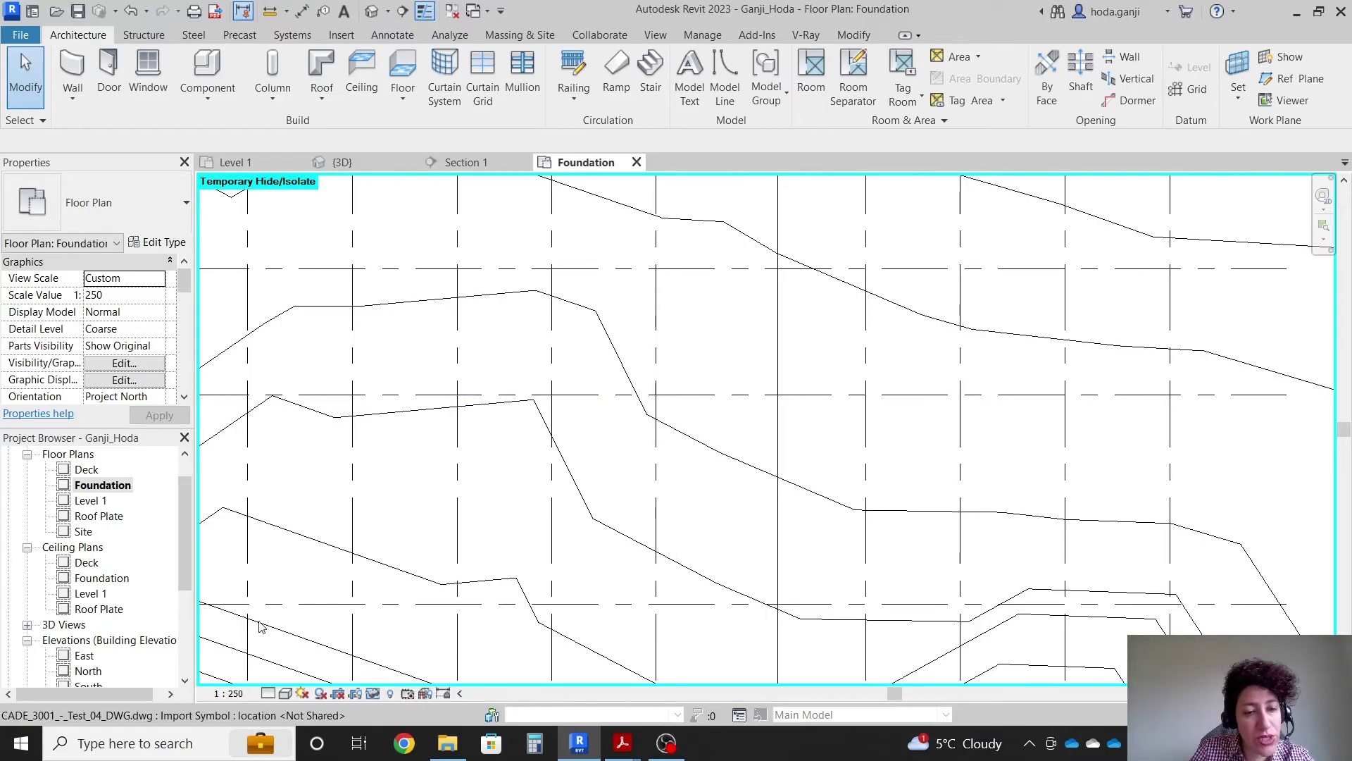
pyautogui.scroll(-2, 145, 317)
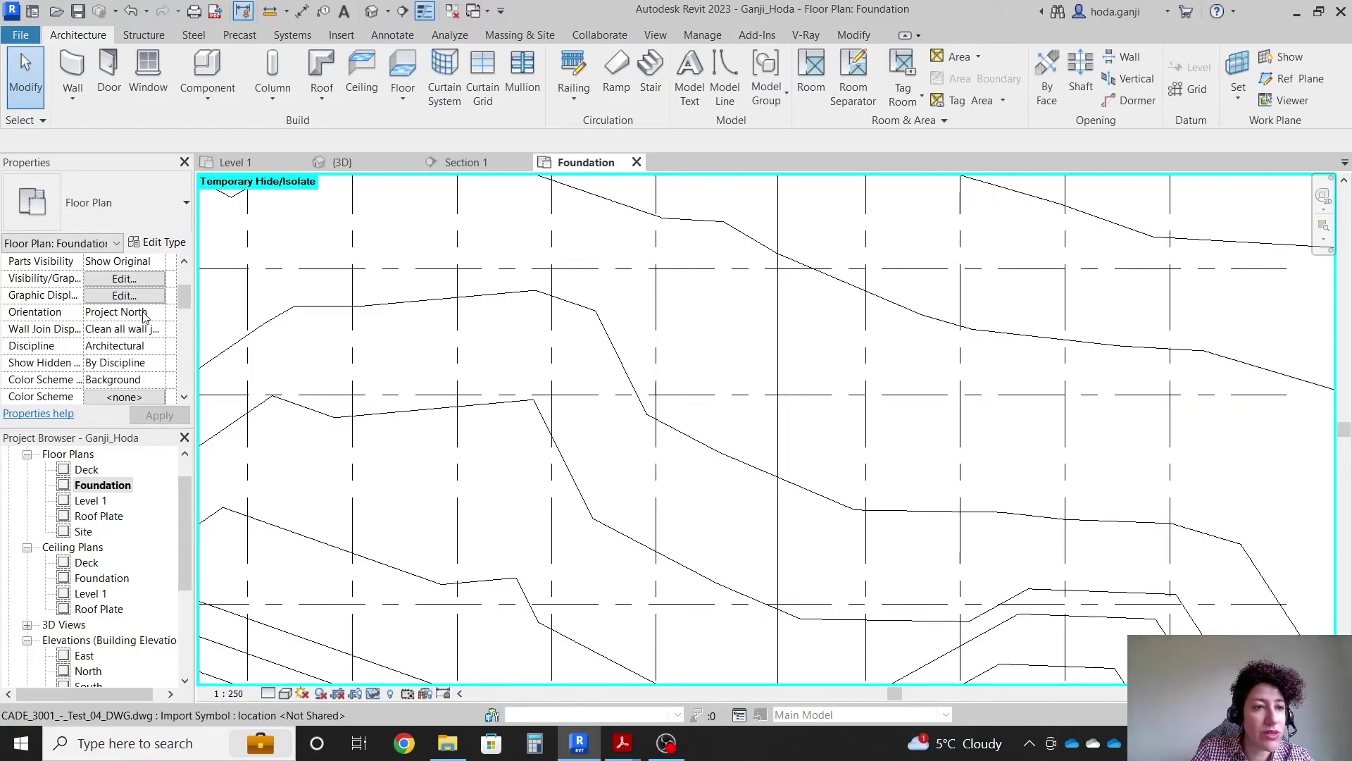
pyautogui.scroll(-4, 145, 318)
pyautogui.scroll(3, 147, 323)
pyautogui.scroll(-1, 149, 326)
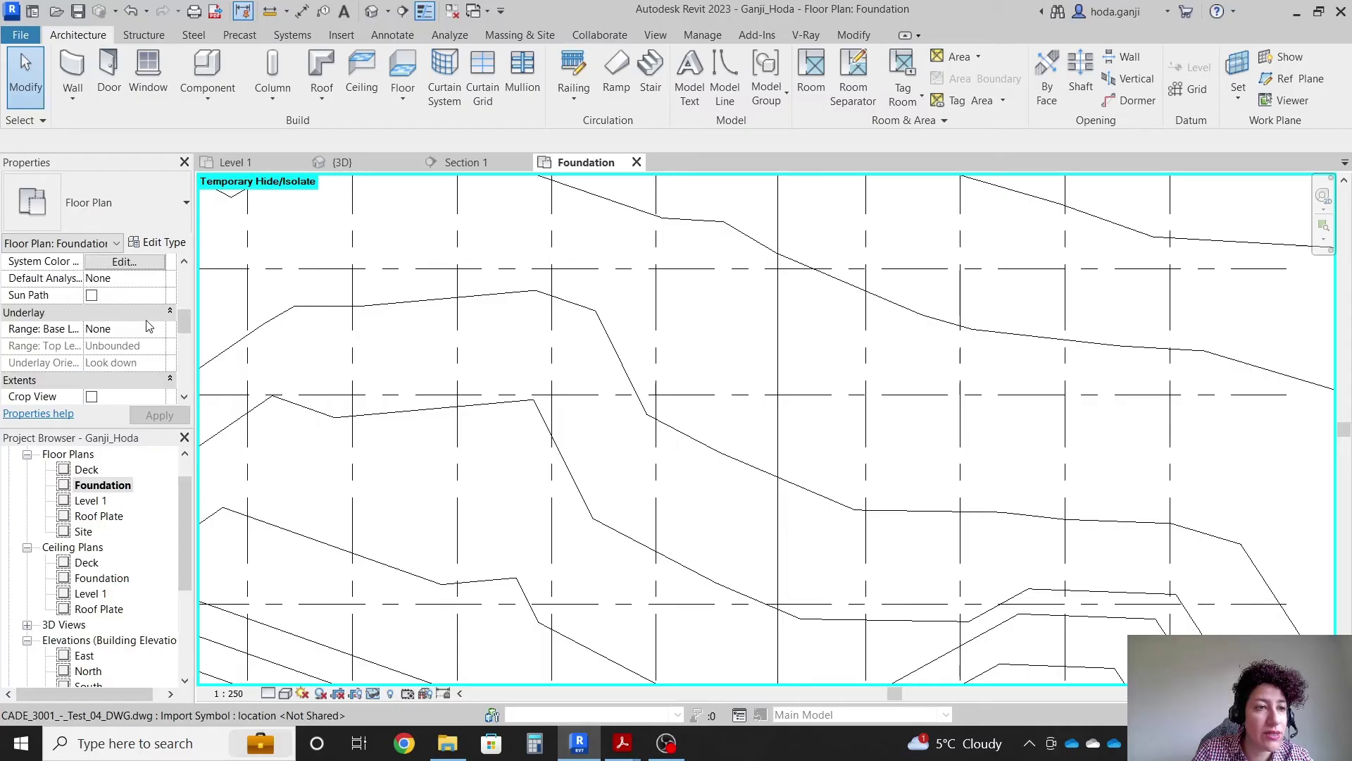
pyautogui.click(158, 330)
pyautogui.click(105, 388)
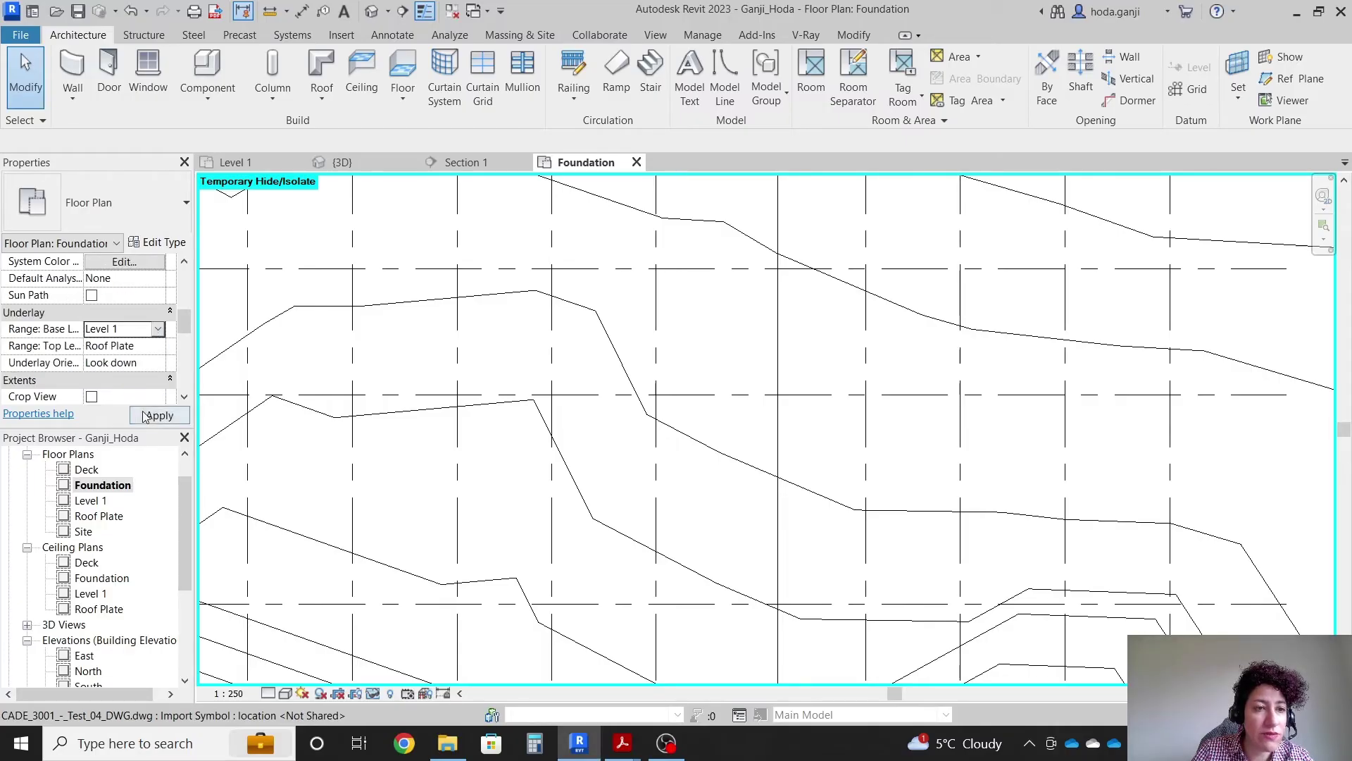
pyautogui.click(159, 416)
# Set up a Generic - 200mm wall from Foundation up to Level 1, with its location line at Finish Face: Exterior
pyautogui.scroll(2, 816, 274)
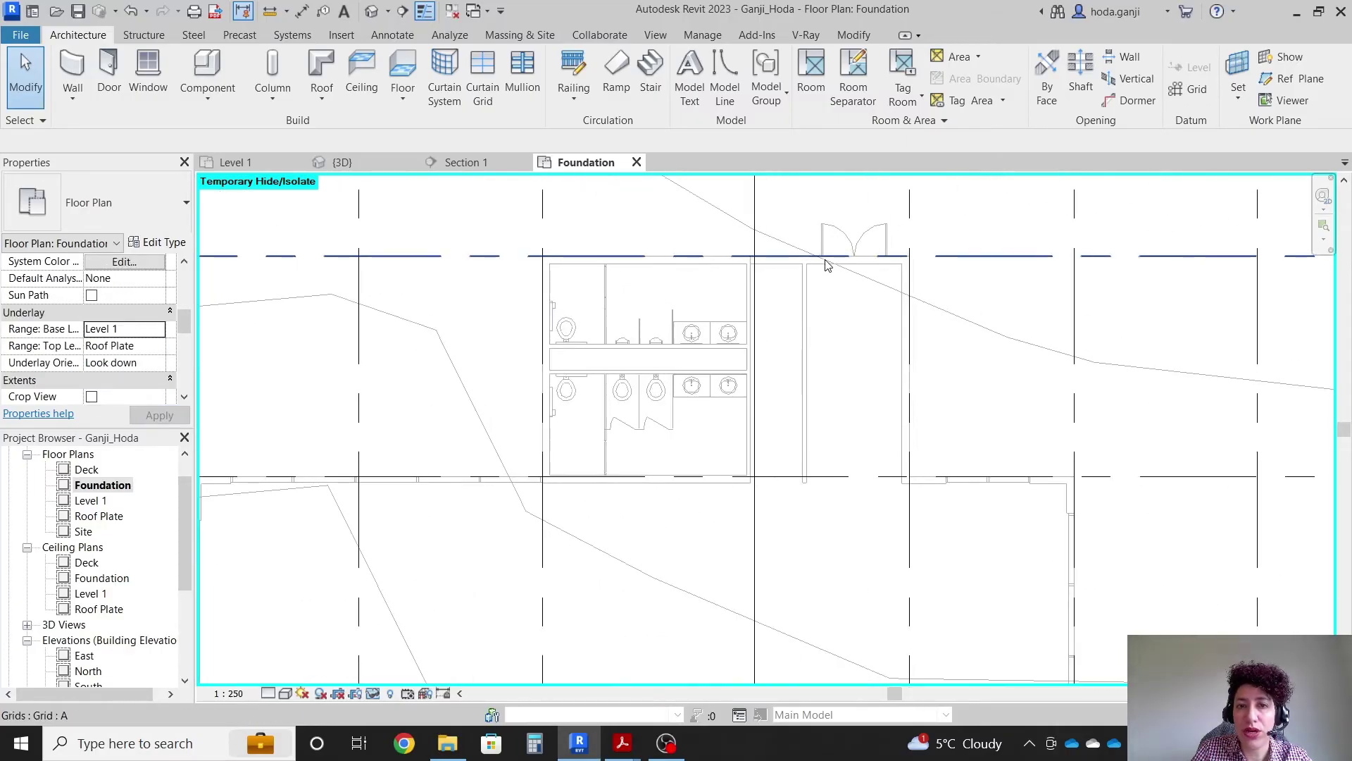
pyautogui.click(70, 71)
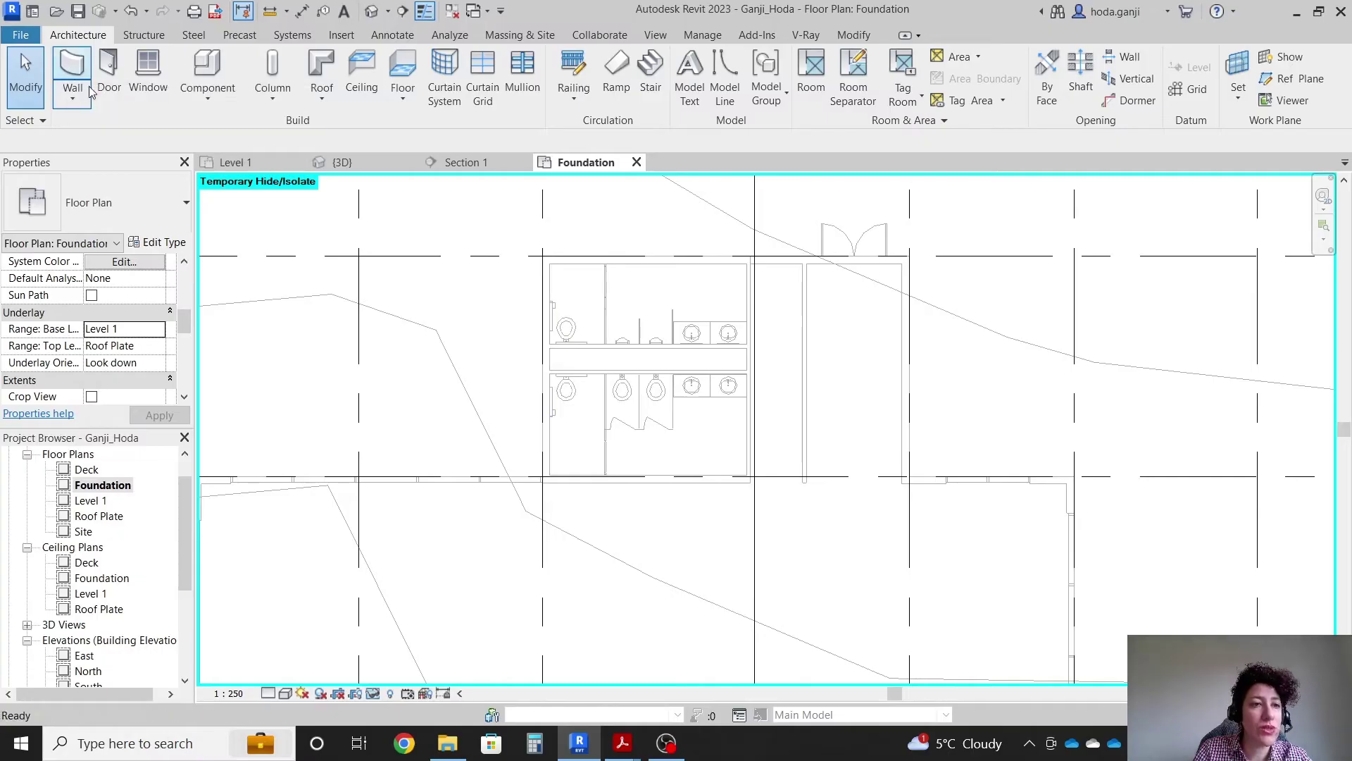
pyautogui.click(155, 211)
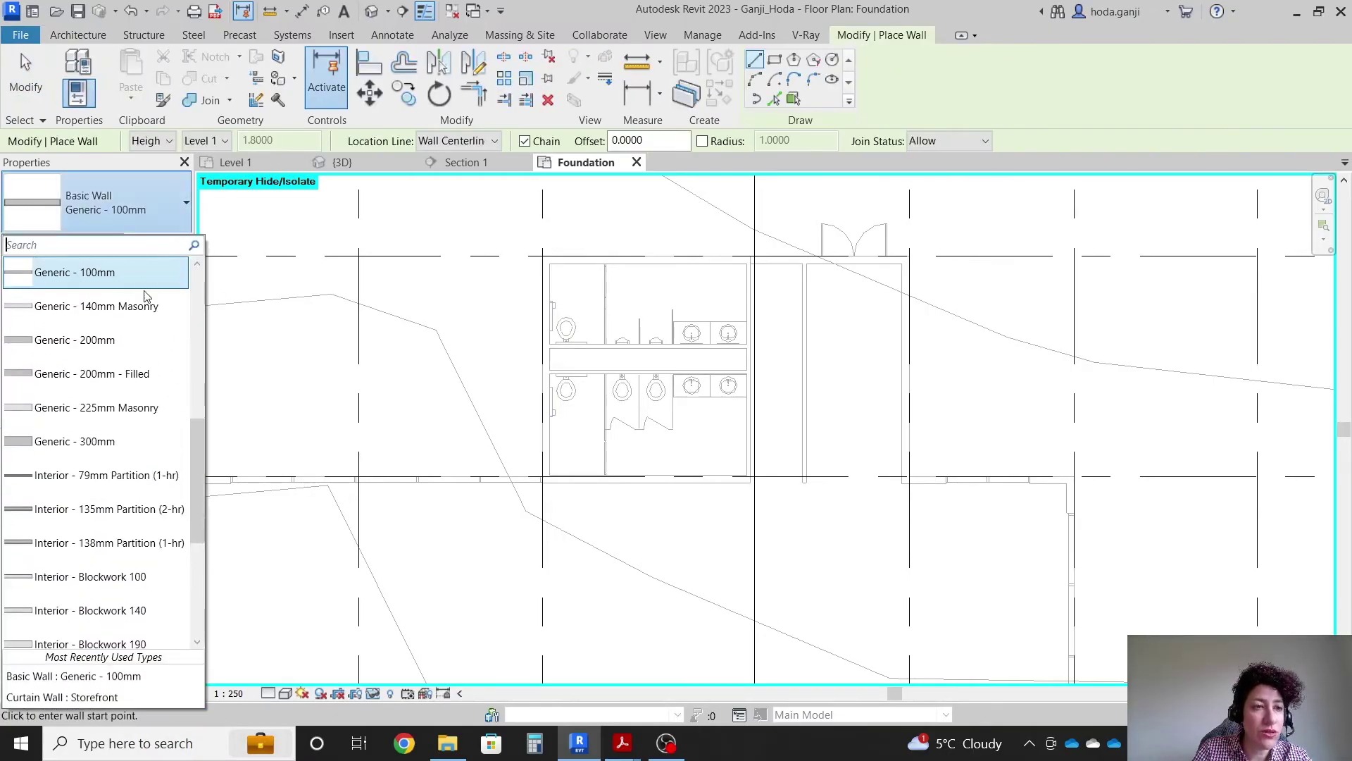
pyautogui.click(134, 345)
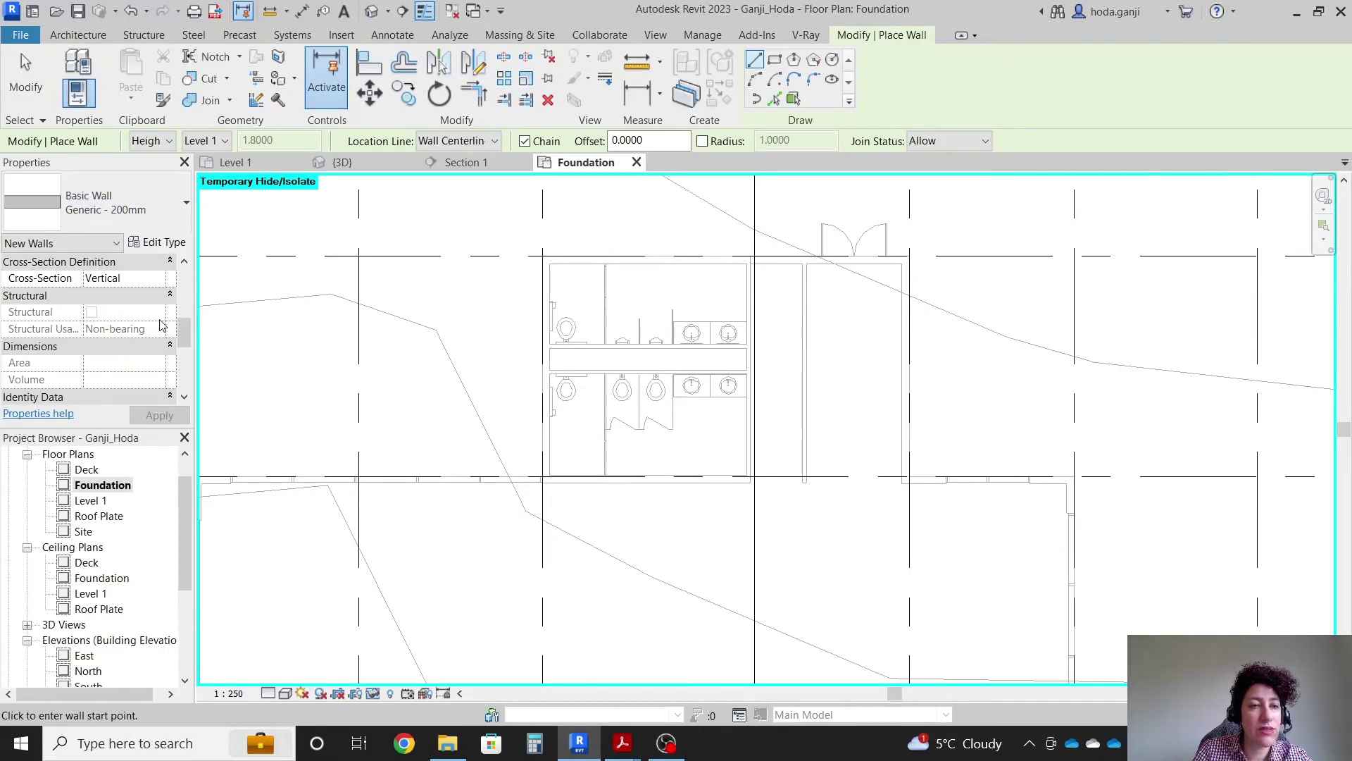
pyautogui.scroll(5, 161, 310)
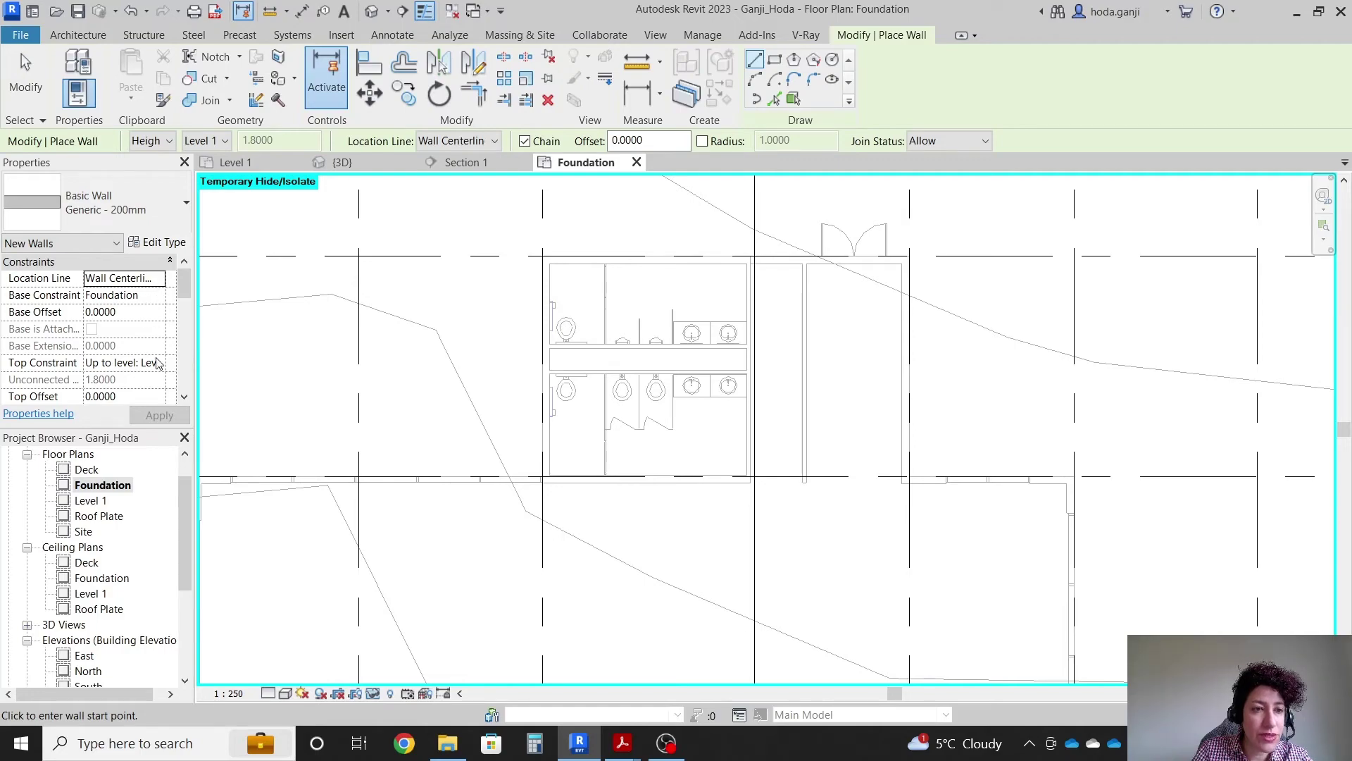
pyautogui.click(159, 363)
pyautogui.click(160, 423)
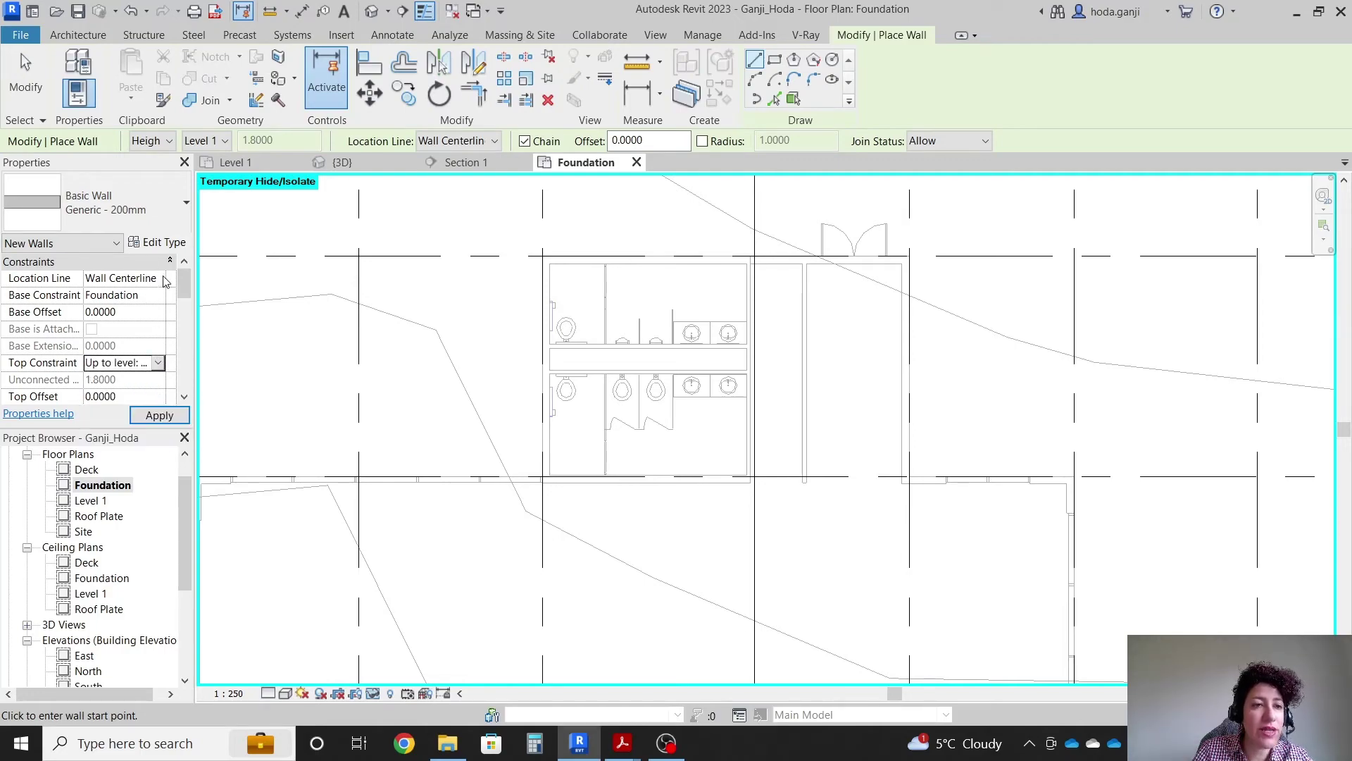
pyautogui.click(163, 279)
pyautogui.click(157, 324)
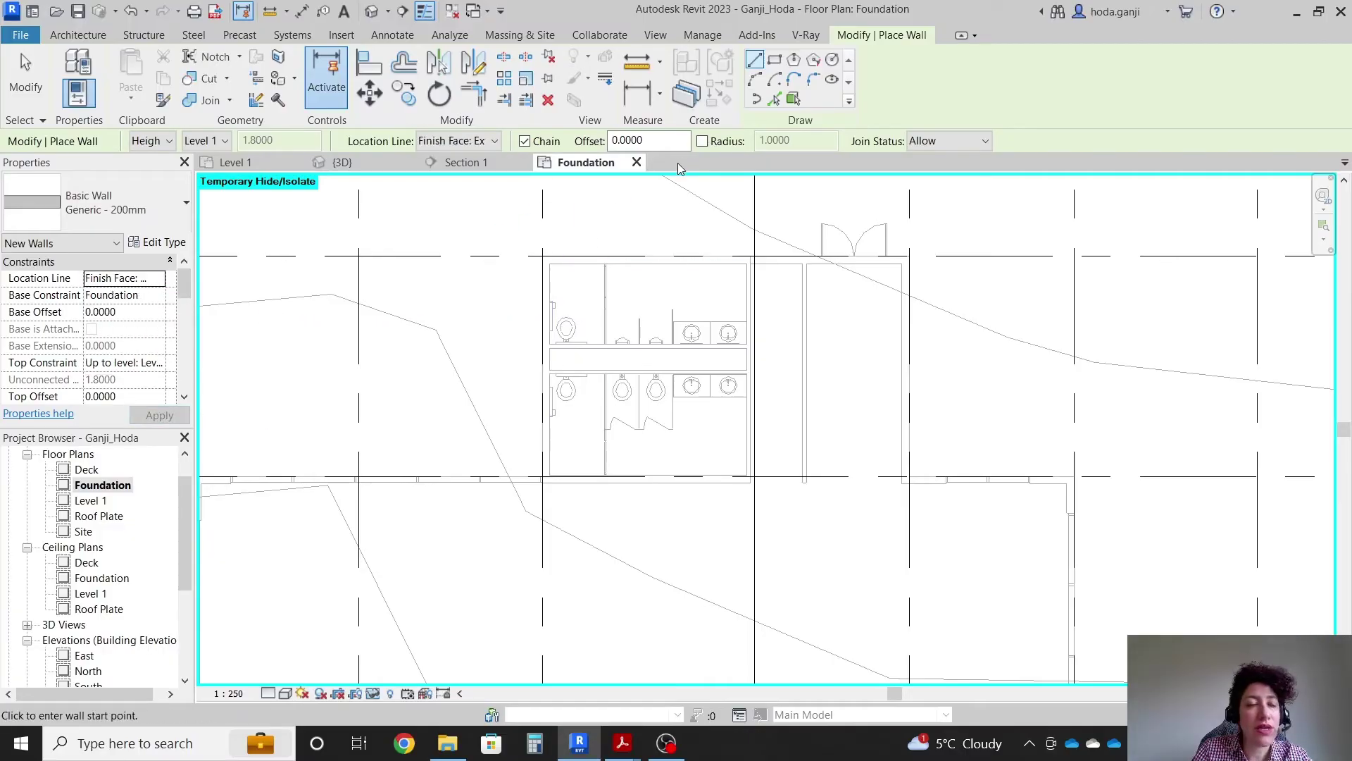
# Draw the foundation wall 10 m along grid A from grid 5 to grid 6, and on along grid 6 to grid B
pyautogui.click(542, 255)
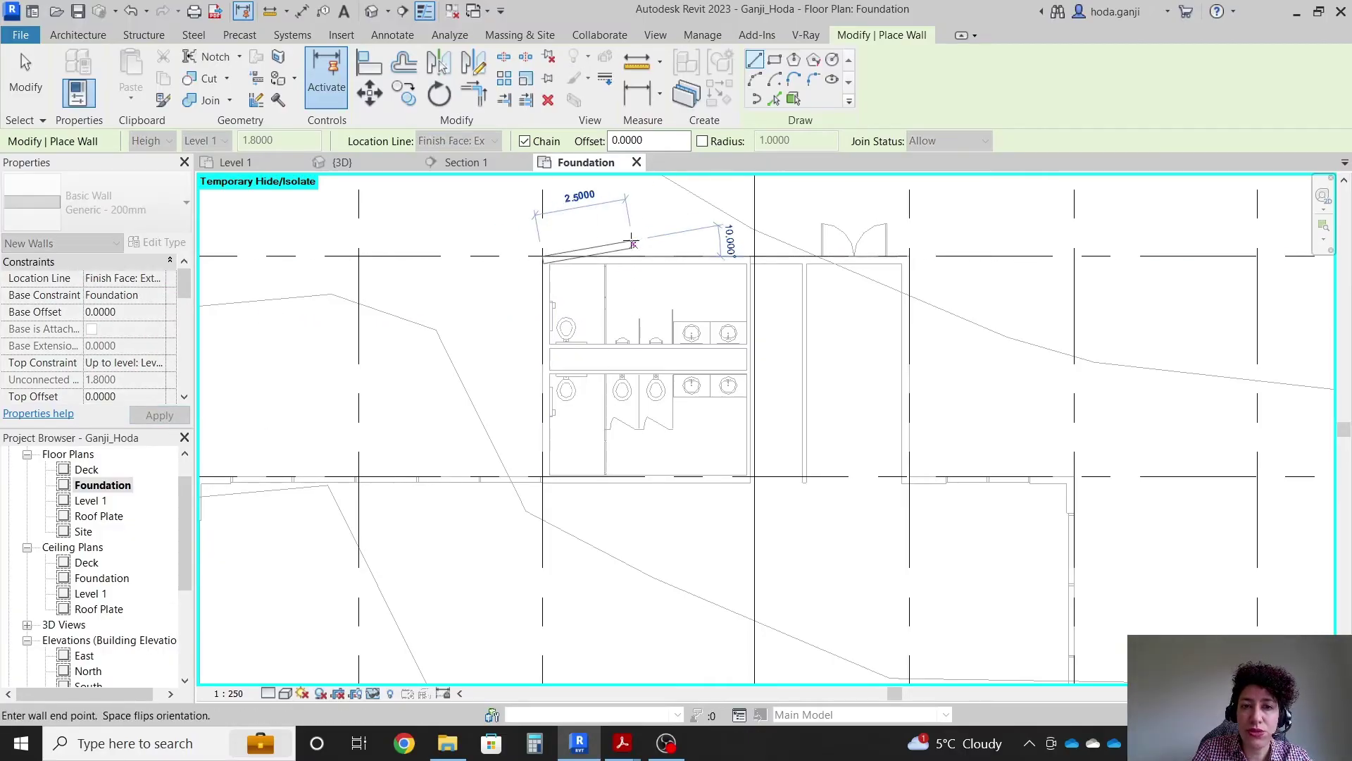
pyautogui.scroll(2, 916, 261)
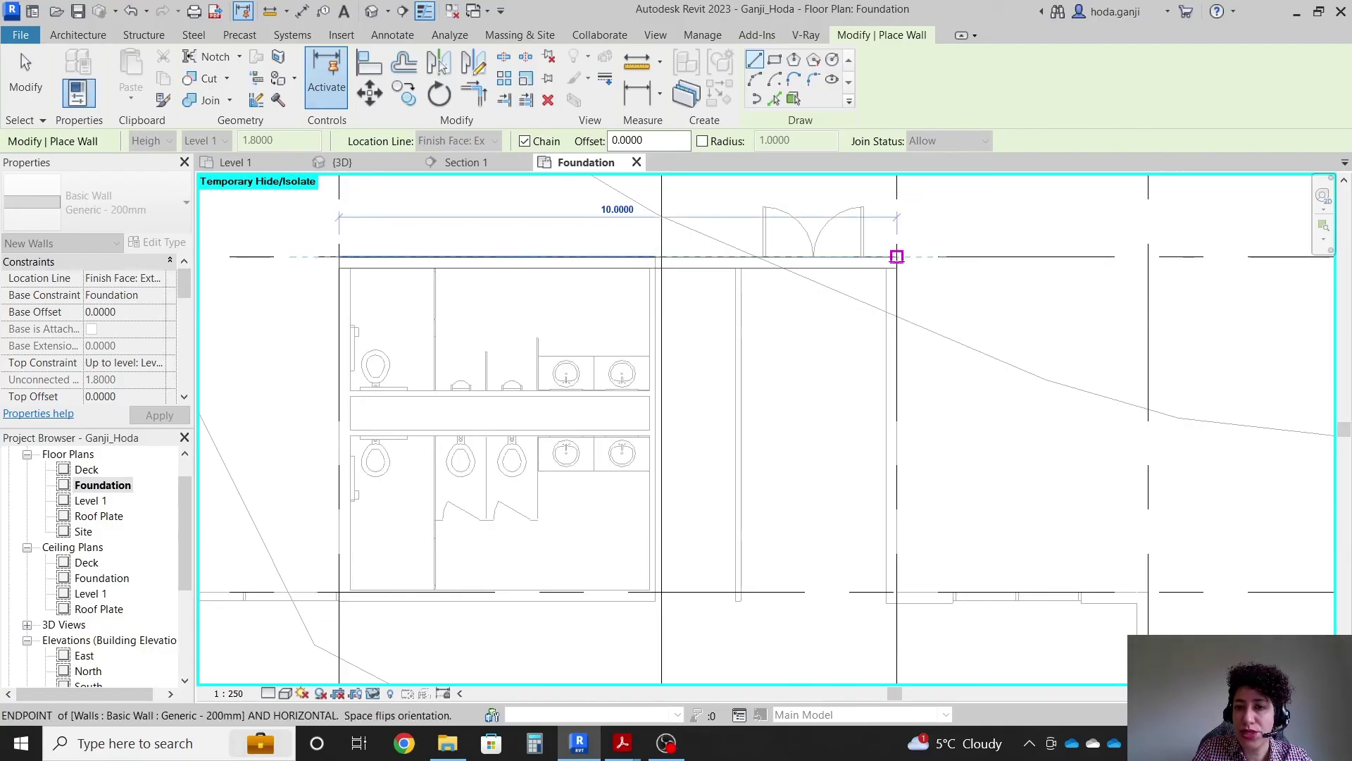
pyautogui.click(896, 256)
pyautogui.scroll(-3, 896, 256)
pyautogui.scroll(4, 909, 452)
pyautogui.click(886, 493)
pyautogui.scroll(3, 886, 493)
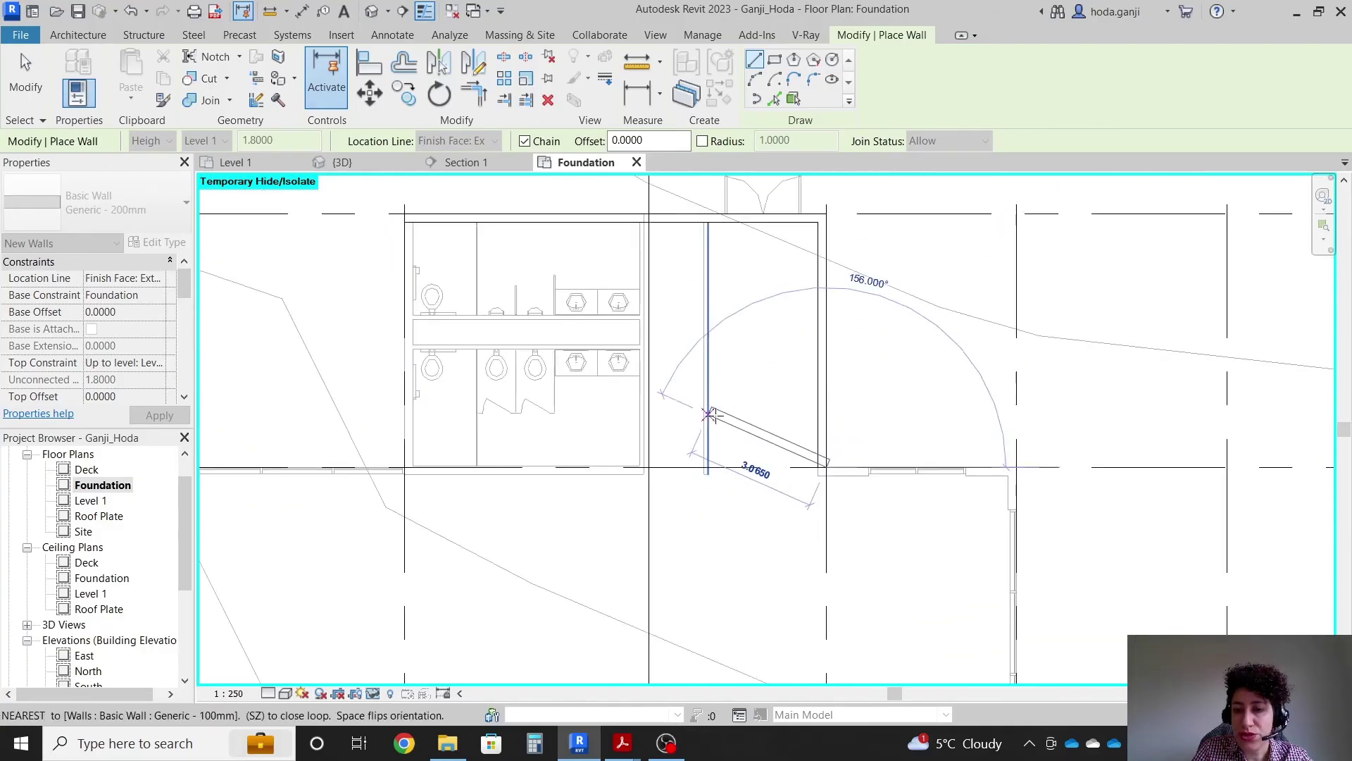
# Continue the foundation wall along grid B to grid 7, and along grid 7 to the grid C corner
pyautogui.scroll(-3, 749, 387)
pyautogui.scroll(3, 669, 467)
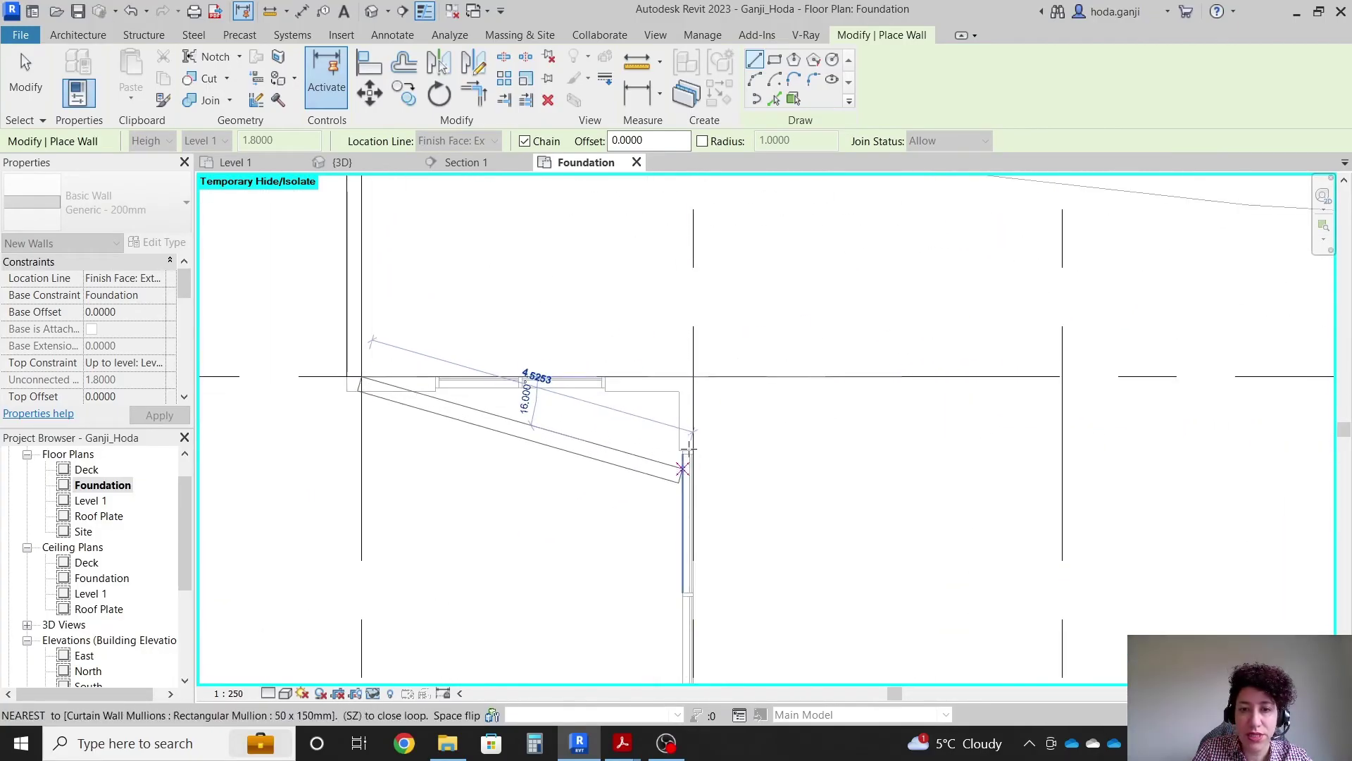
pyautogui.click(695, 362)
pyautogui.scroll(-3, 734, 241)
pyautogui.scroll(-3, 731, 246)
pyautogui.scroll(5, 711, 492)
pyautogui.click(748, 445)
# Continue the foundation wall 24 m along grid C to grid 3, and back along grid 3 to grid B
pyautogui.scroll(-3, 820, 429)
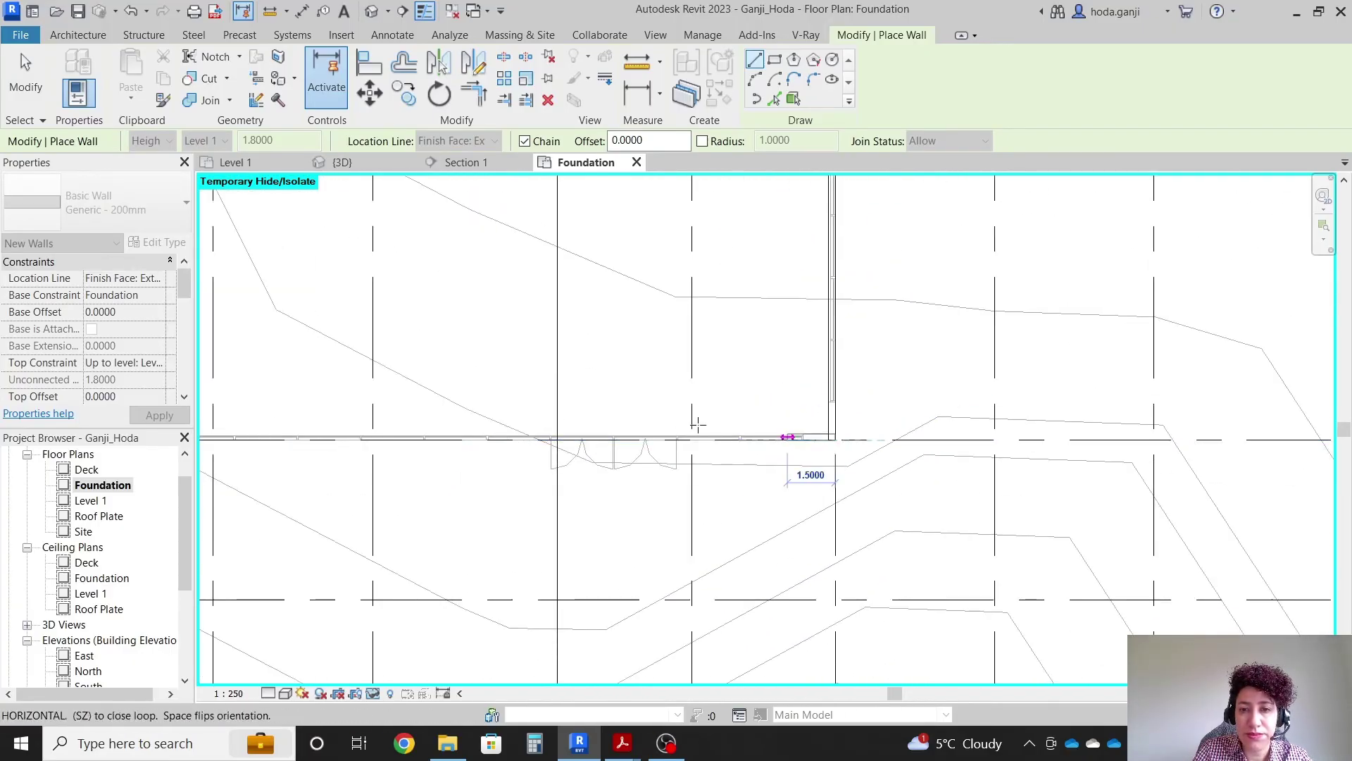
pyautogui.scroll(3, 298, 426)
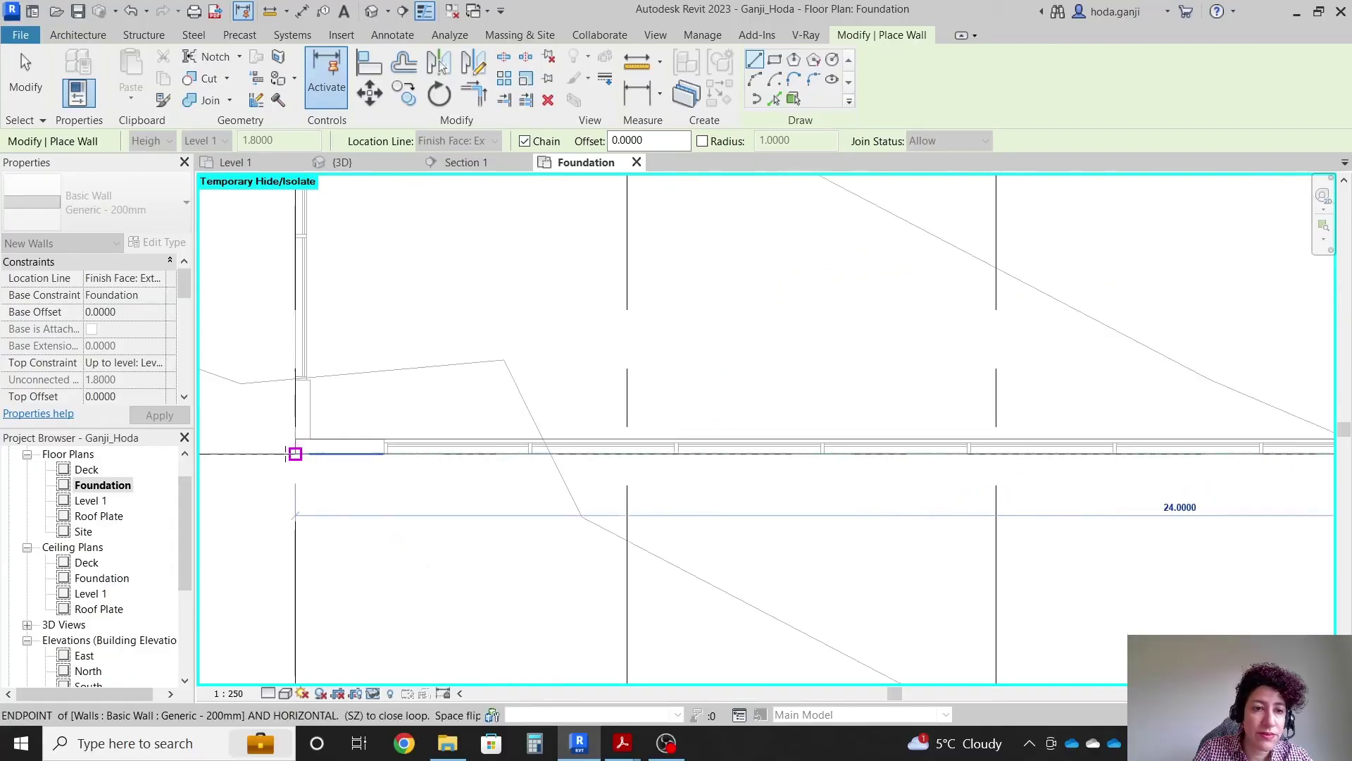
pyautogui.scroll(-3, 293, 452)
pyautogui.scroll(-3, 330, 496)
pyautogui.scroll(4, 314, 323)
pyautogui.click(307, 297)
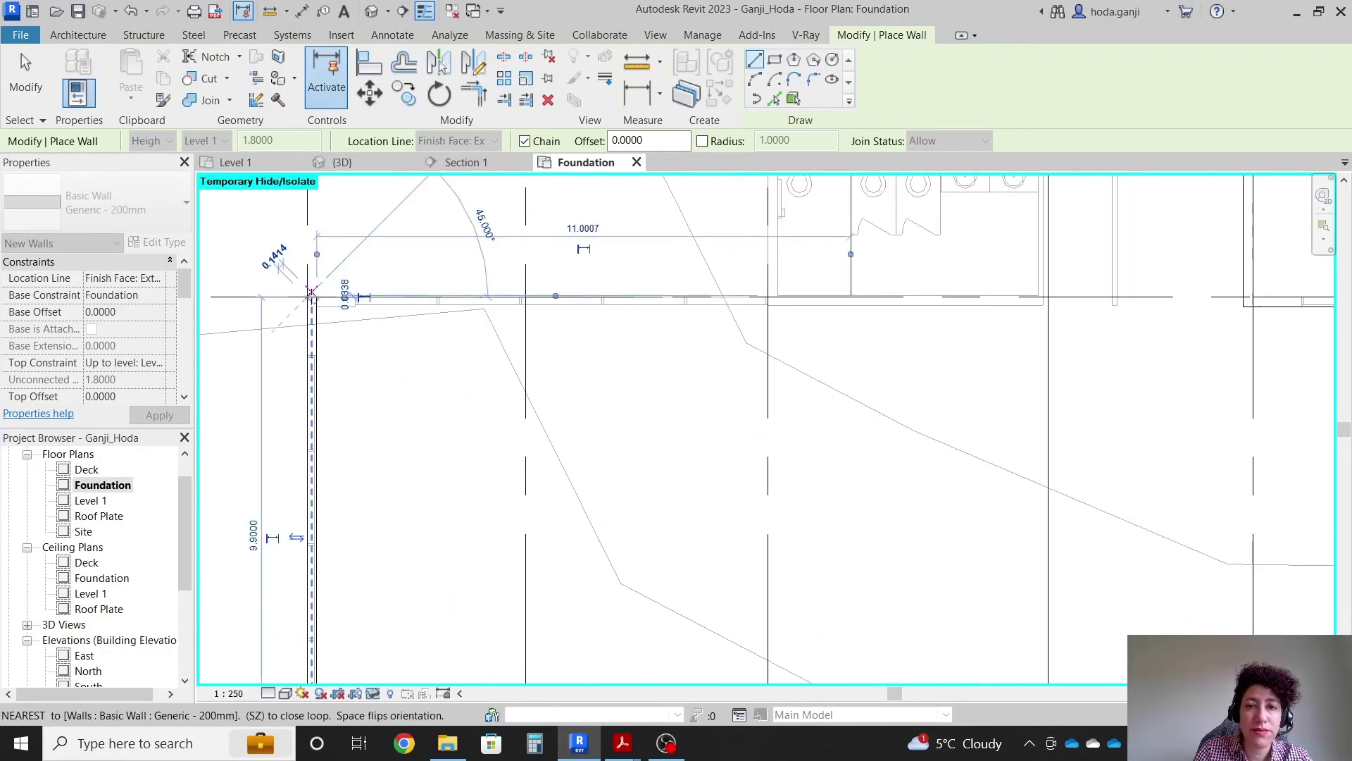
# Close the foundation wall loop along grid B to grid 5 and along grid 5 to the starting corner, and finish the Wall command
pyautogui.scroll(-2, 337, 320)
pyautogui.scroll(4, 665, 307)
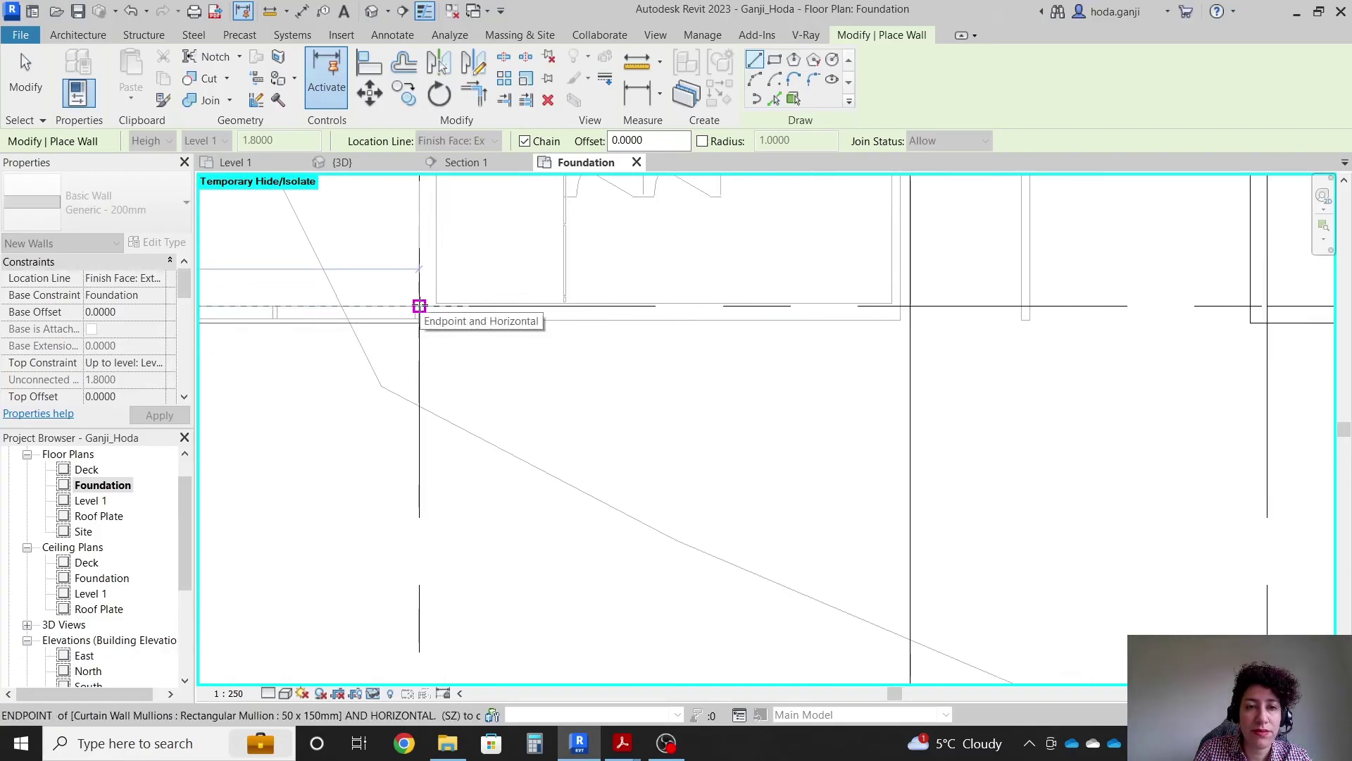
pyautogui.click(419, 305)
pyautogui.scroll(-4, 459, 458)
pyautogui.scroll(3, 427, 251)
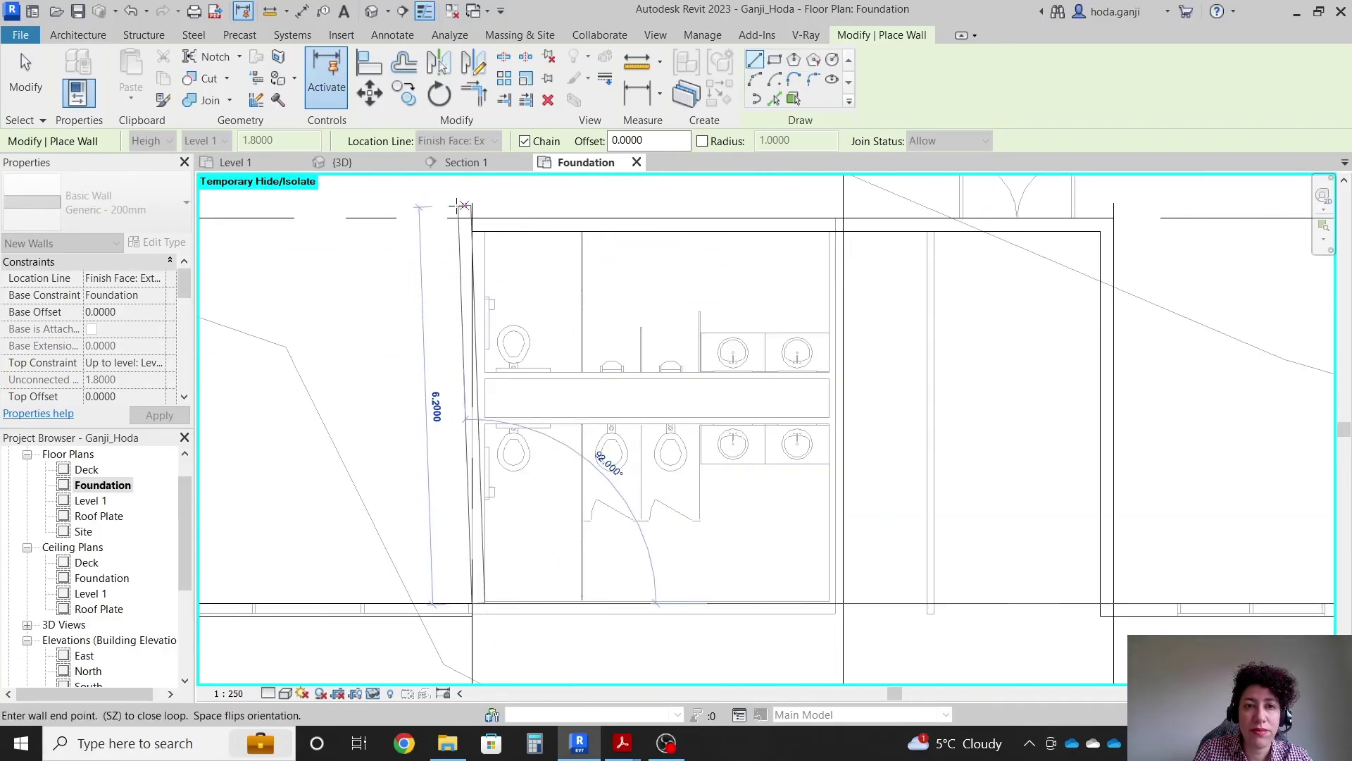
pyautogui.click(470, 217)
pyautogui.press('Escape')
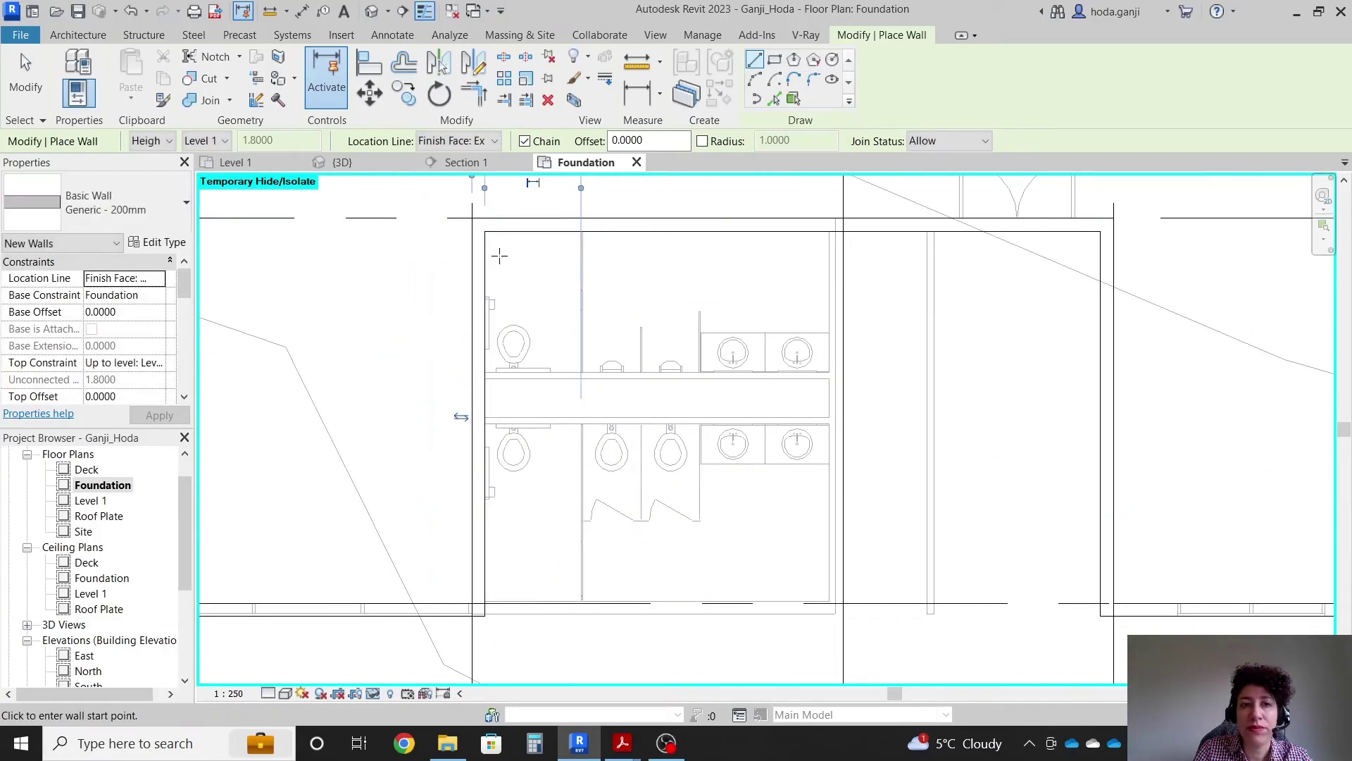
pyautogui.press('Escape')
# Open the 3D view and hide the imported CADE_3001_-_Test_04_DWG.dwg site drawing as an element in it
pyautogui.click(352, 162)
pyautogui.scroll(-6, 914, 453)
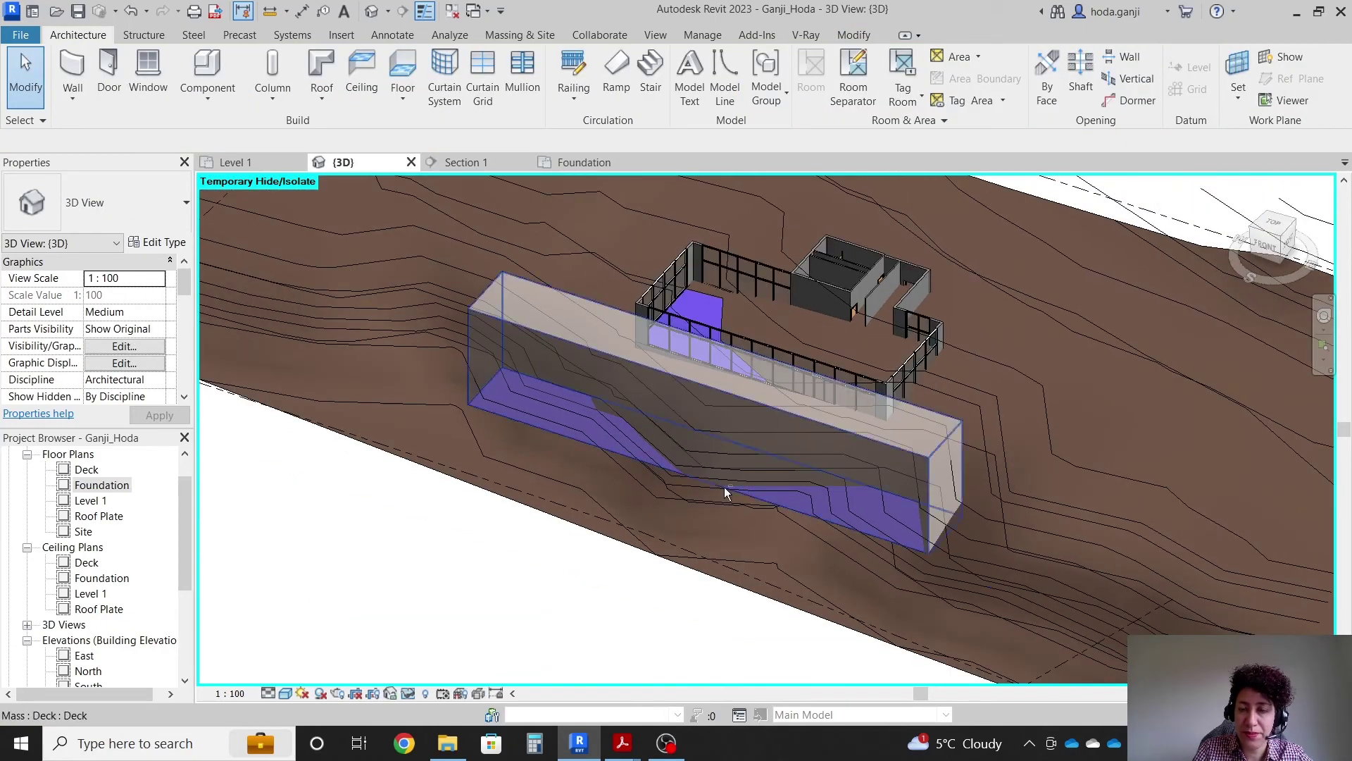
pyautogui.scroll(2, 633, 225)
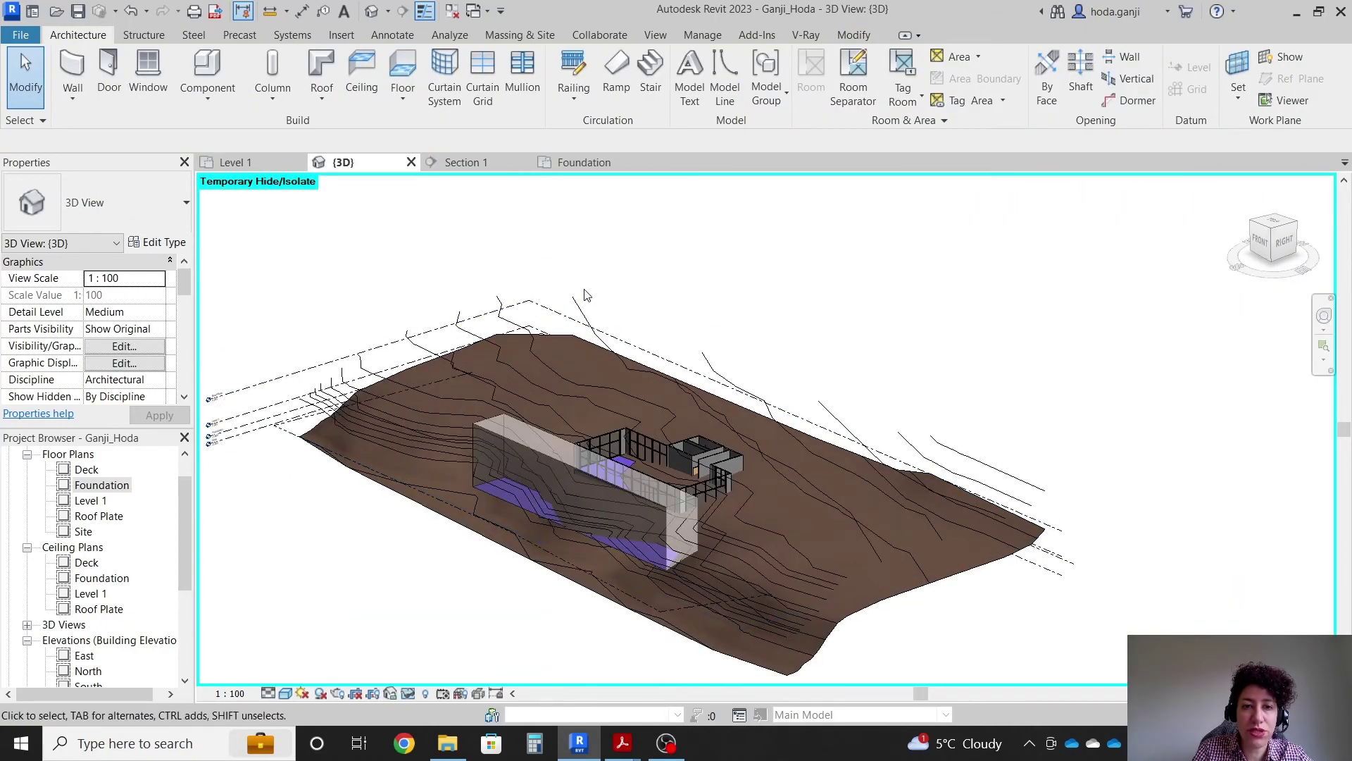
pyautogui.click(494, 290)
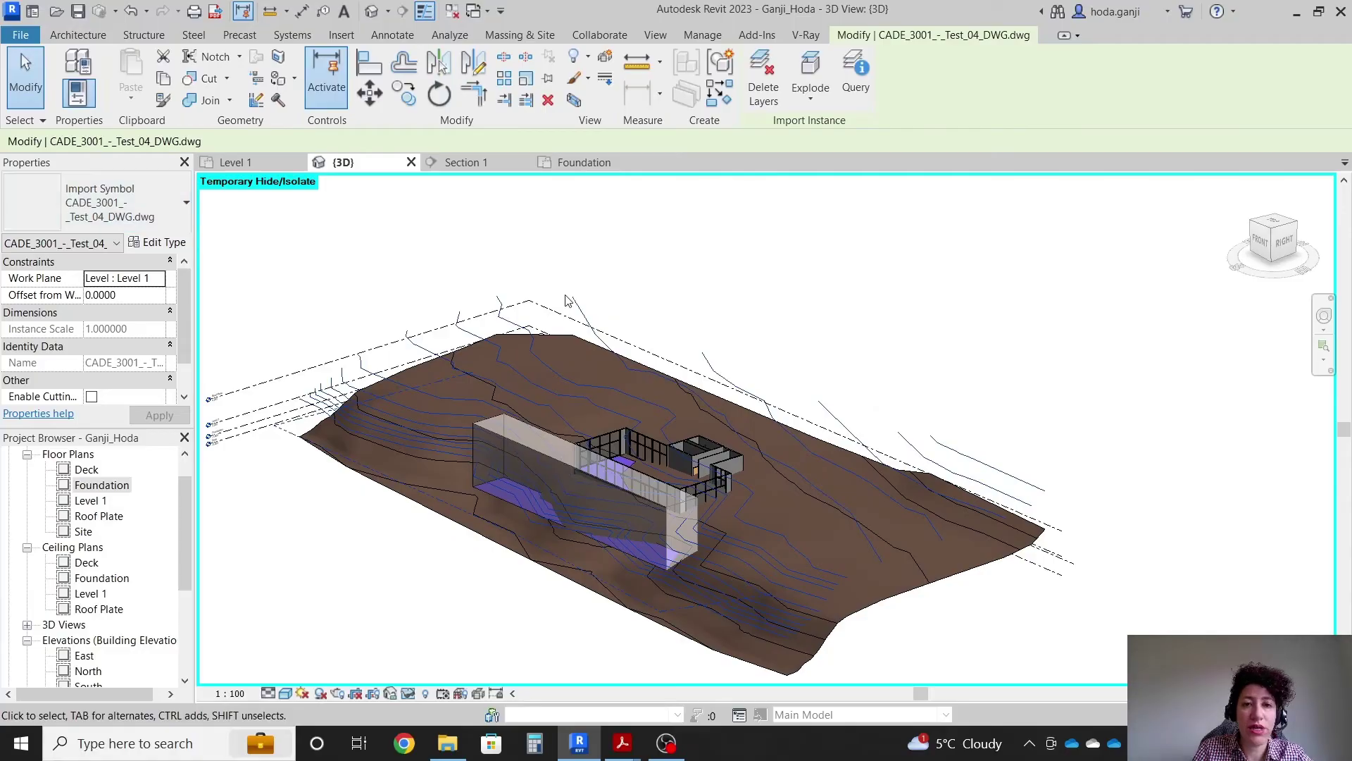
pyautogui.rightClick(579, 256)
pyautogui.moveTo(704, 399)
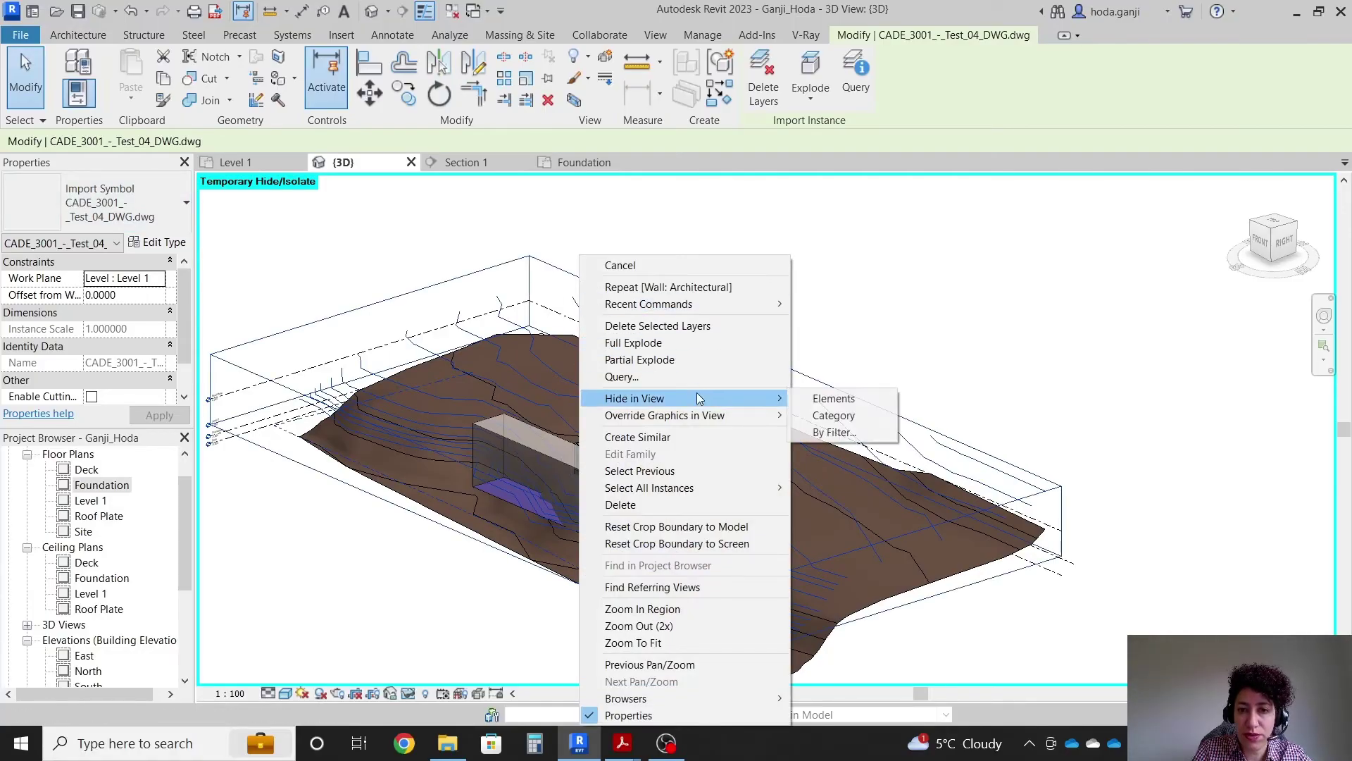
pyautogui.click(821, 399)
# Hide the topography surface as an element in the 3D view
pyautogui.keyDown('shift'); pyautogui.moveTo(933, 413); pyautogui.dragTo(910, 425, button='middle'); pyautogui.keyUp('shift')
pyautogui.click(910, 425)
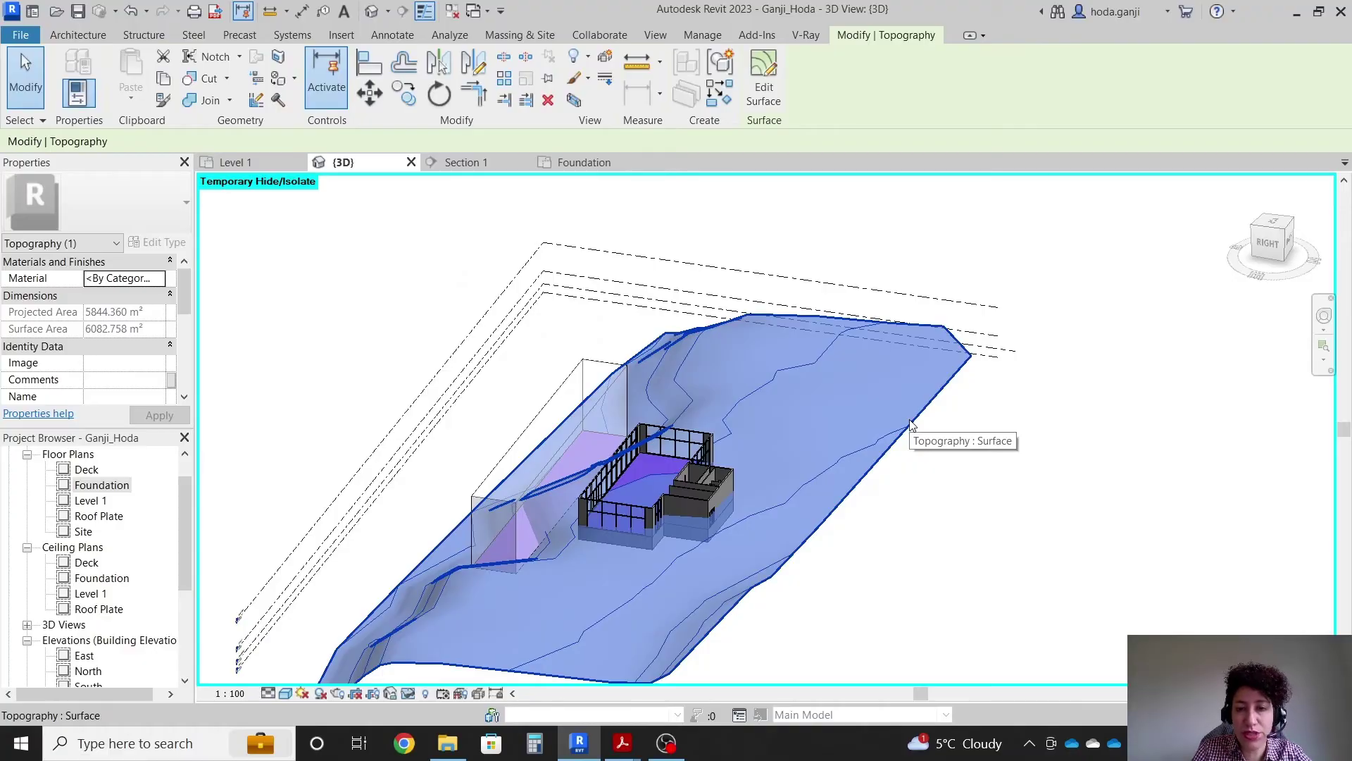
pyautogui.press('e')
pyautogui.press('h')
# Examine the foundation walls beneath the lodge from several sides in the 3D view
pyautogui.scroll(6, 655, 470)
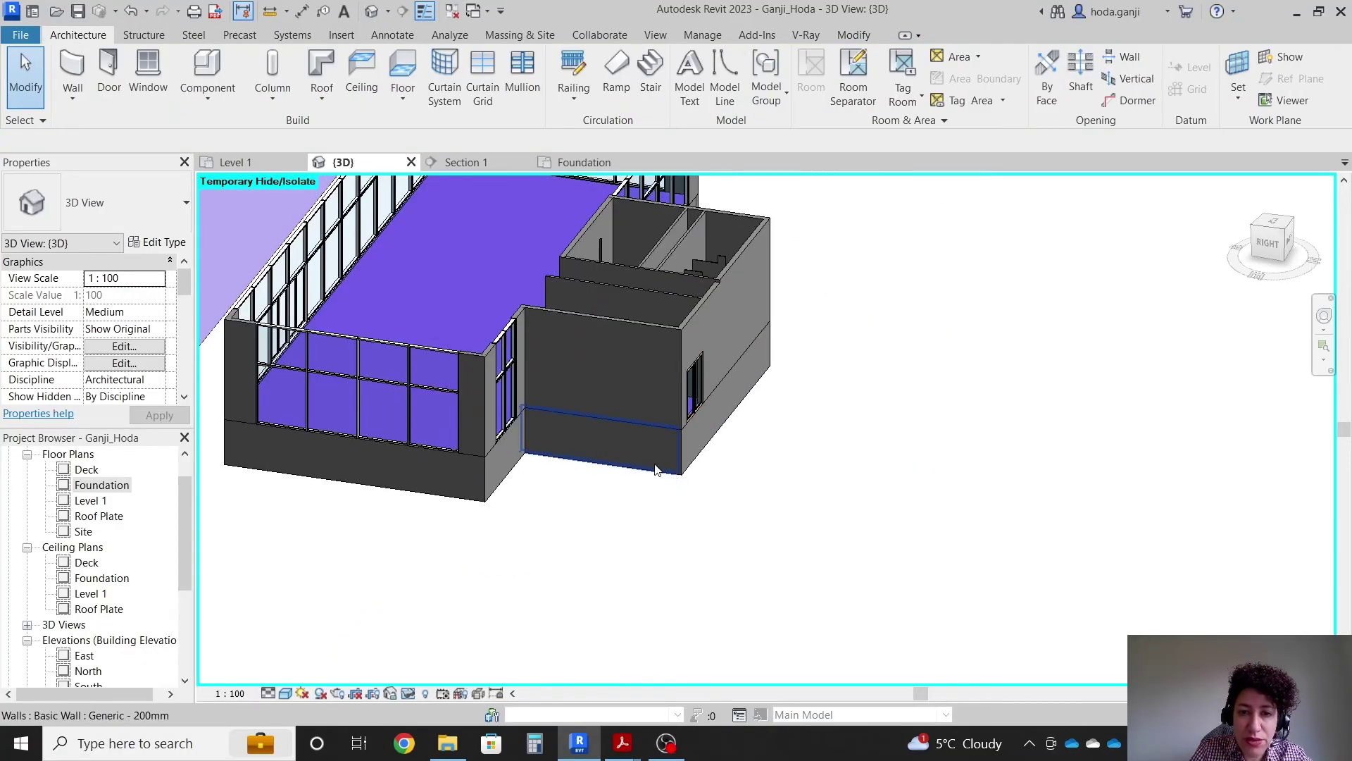
pyautogui.keyDown('shift'); pyautogui.moveTo(740, 486); pyautogui.dragTo(632, 312, button='middle'); pyautogui.keyUp('shift')
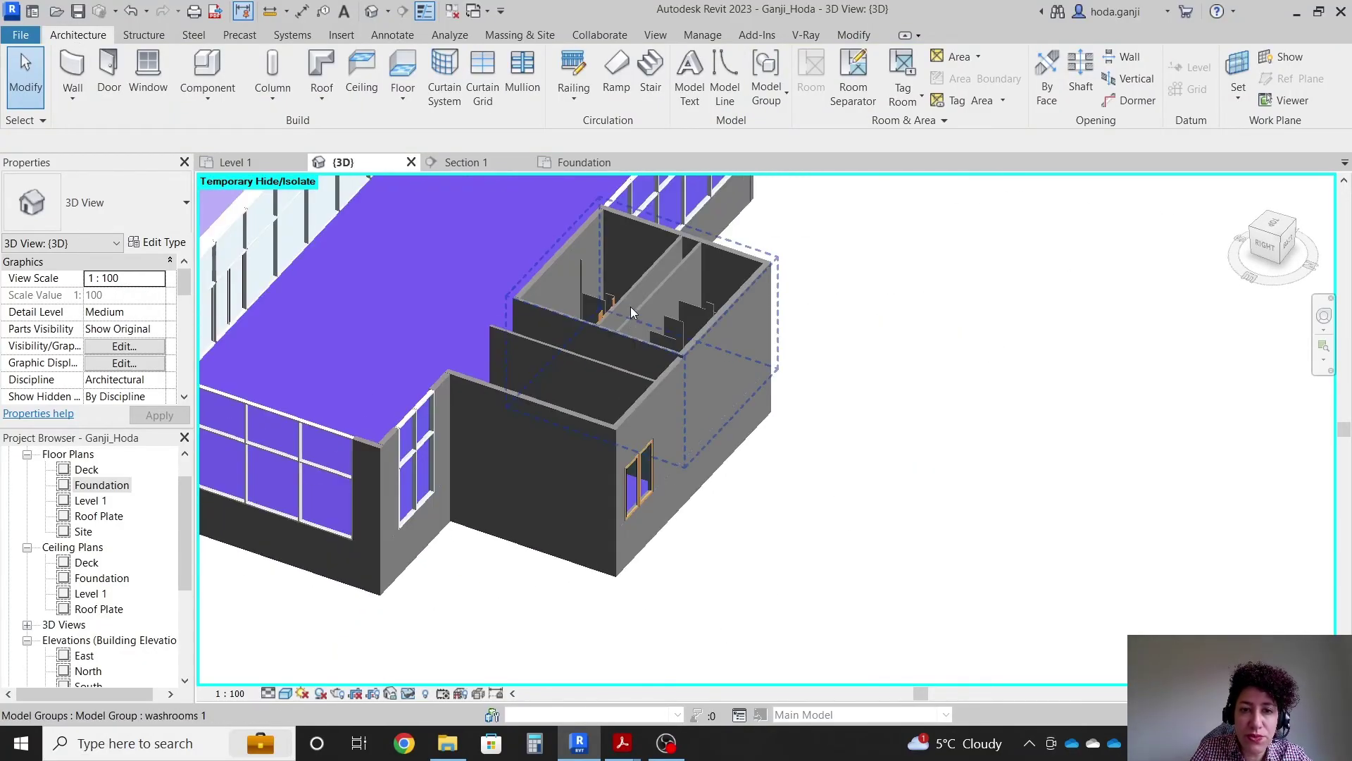
pyautogui.click(637, 330)
pyautogui.keyDown('shift'); pyautogui.moveTo(835, 507); pyautogui.dragTo(706, 423, button='middle'); pyautogui.keyUp('shift')
pyautogui.scroll(1, 705, 468)
pyautogui.keyDown('shift'); pyautogui.moveTo(765, 568); pyautogui.dragTo(698, 580, button='middle'); pyautogui.keyUp('shift')
pyautogui.scroll(1, 697, 579)
pyautogui.click(706, 564)
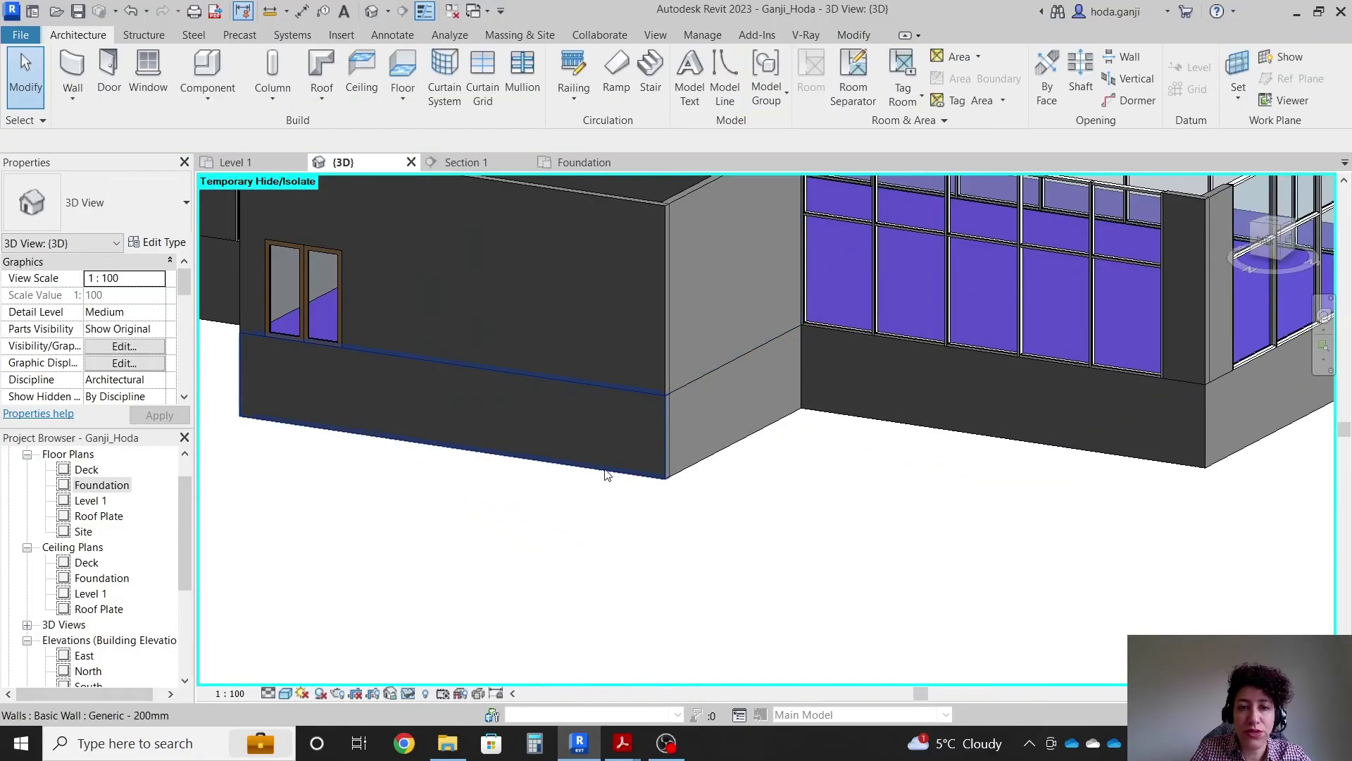
pyautogui.keyDown('shift'); pyautogui.moveTo(742, 471); pyautogui.dragTo(711, 578, button='middle'); pyautogui.keyUp('shift')
# Open the Level 1 floor plan and set its visual style to Hidden Line
pyautogui.click(233, 163)
pyautogui.scroll(-4, 547, 251)
pyautogui.scroll(8, 495, 565)
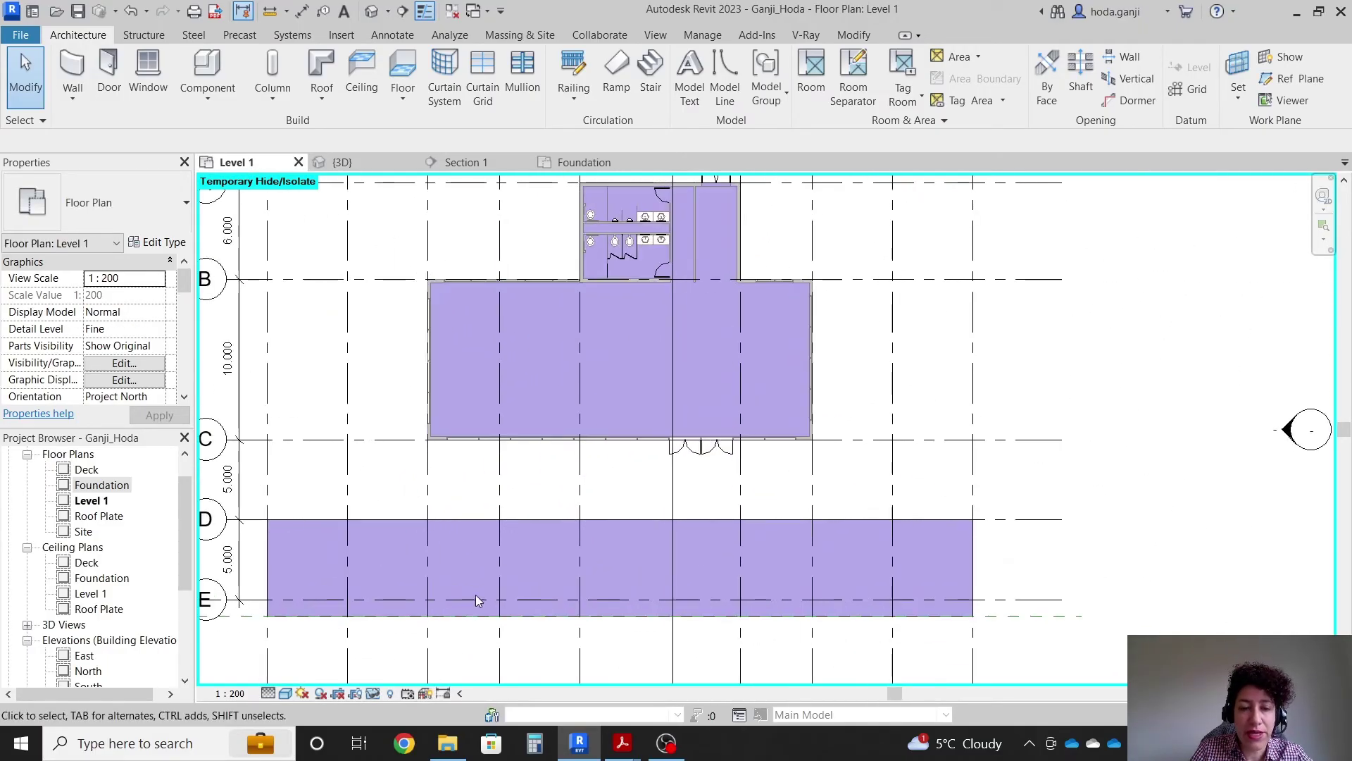
pyautogui.click(285, 694)
pyautogui.click(317, 621)
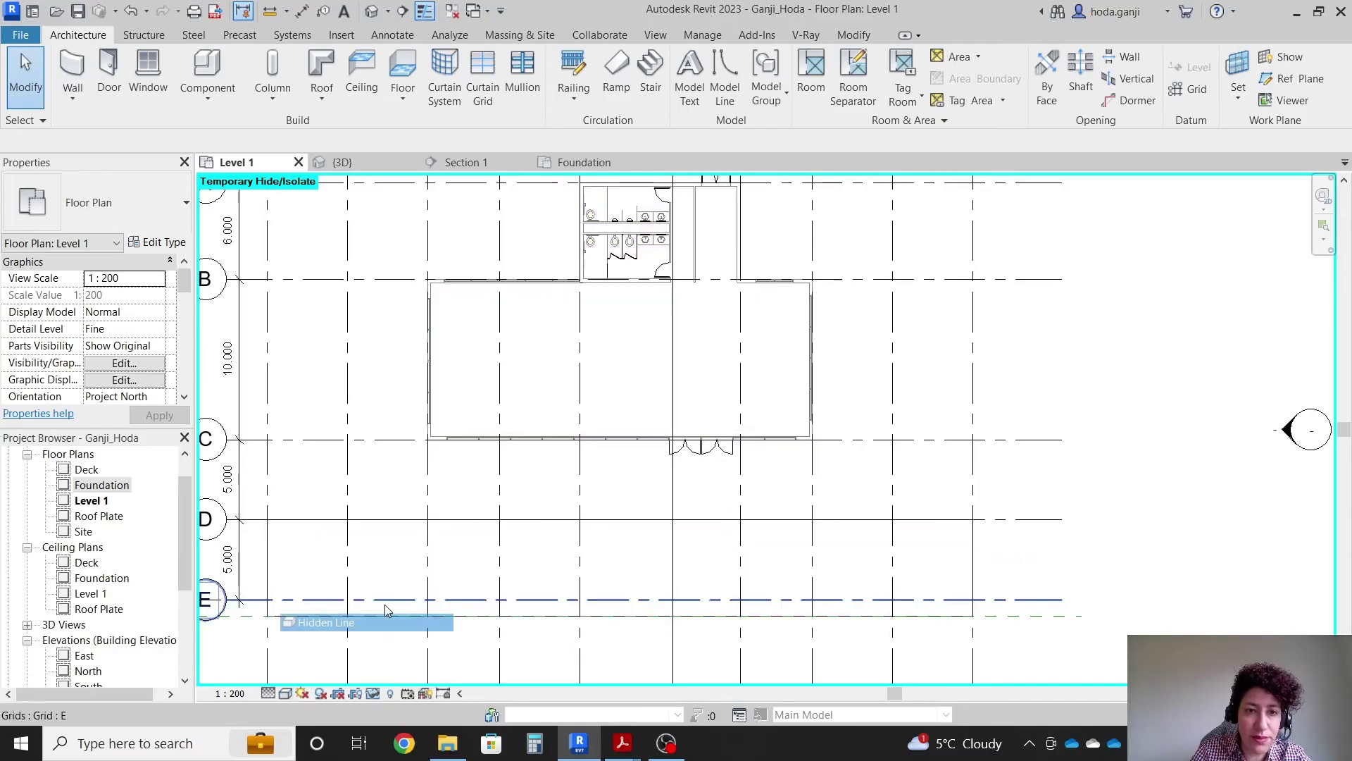
# Examine the lodge's perimeter walls in the Level 1 plan, closely around the grid 3 and grid B corner
pyautogui.scroll(2, 415, 331)
pyautogui.scroll(-2, 561, 451)
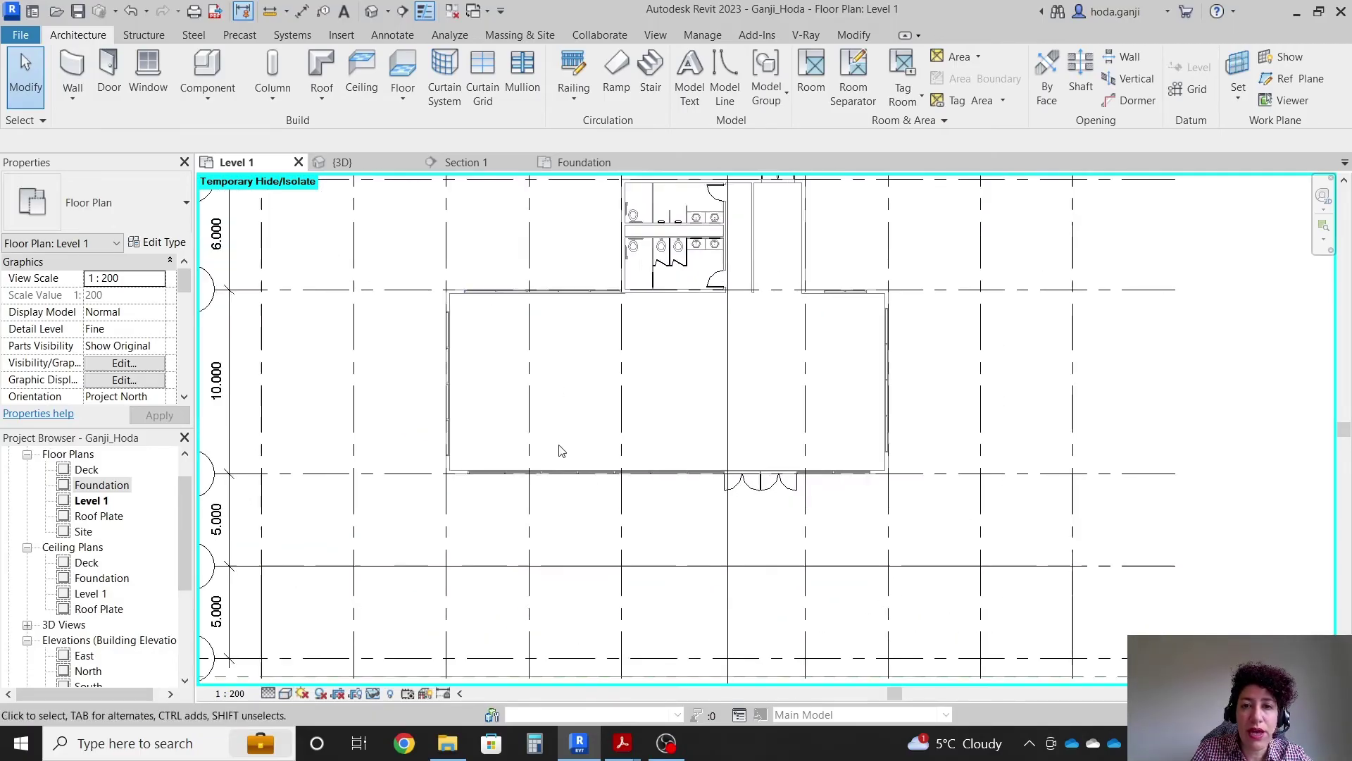
pyautogui.scroll(3, 745, 220)
pyautogui.scroll(1, 395, 303)
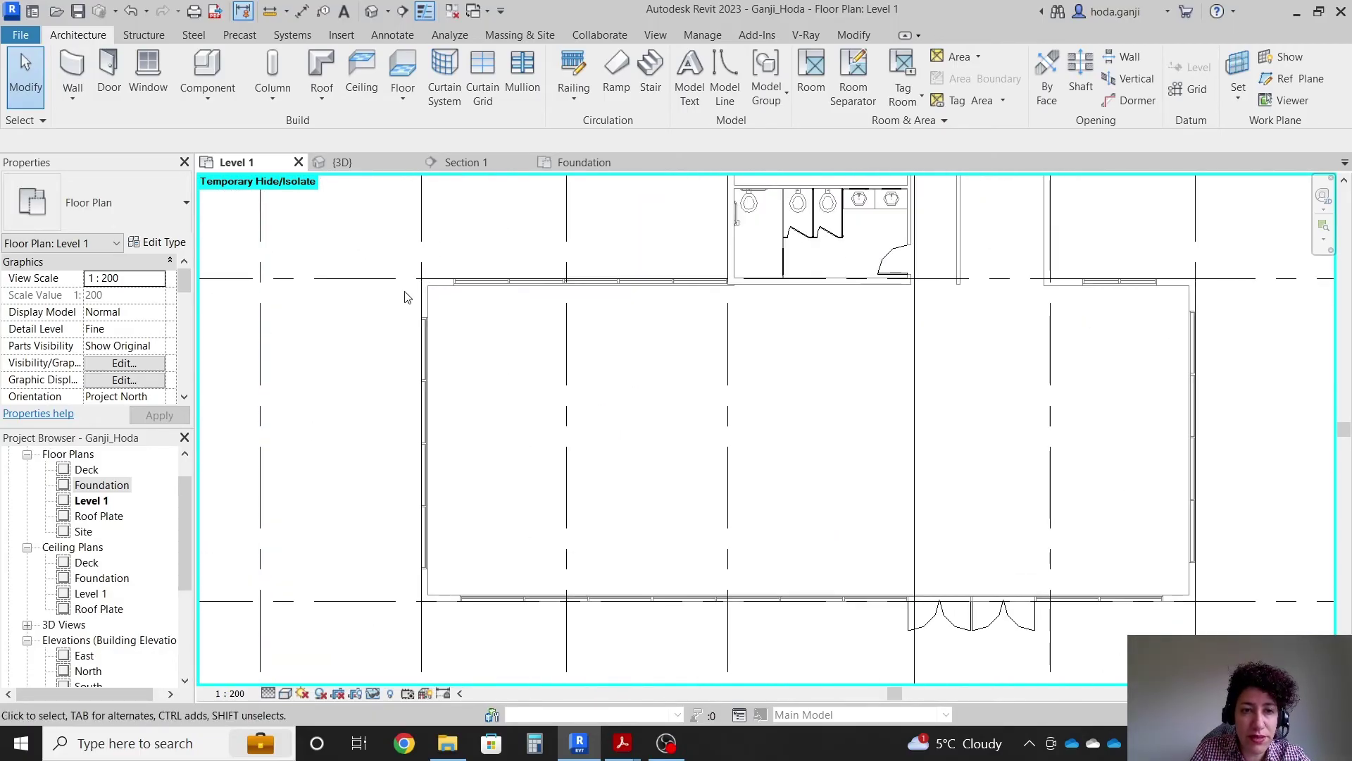
pyautogui.scroll(-1, 381, 385)
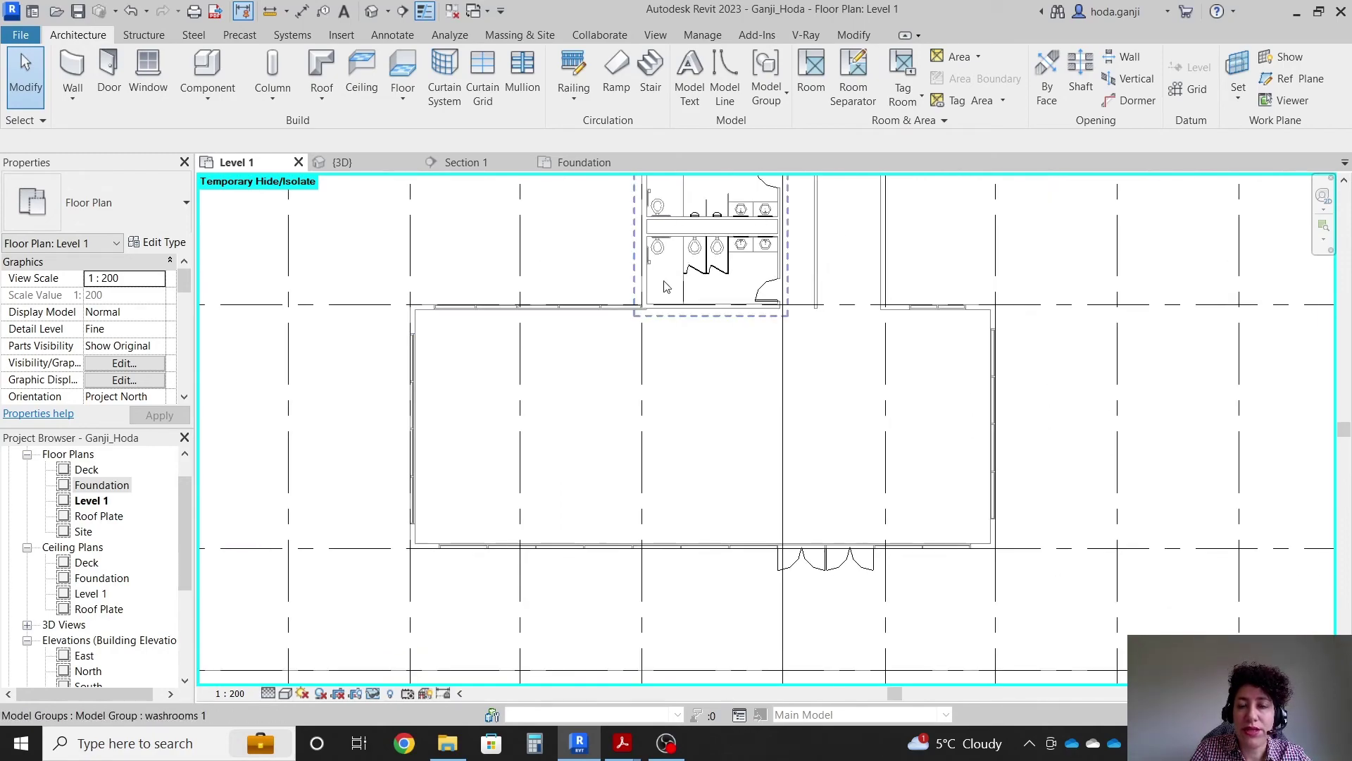
pyautogui.scroll(1, 781, 239)
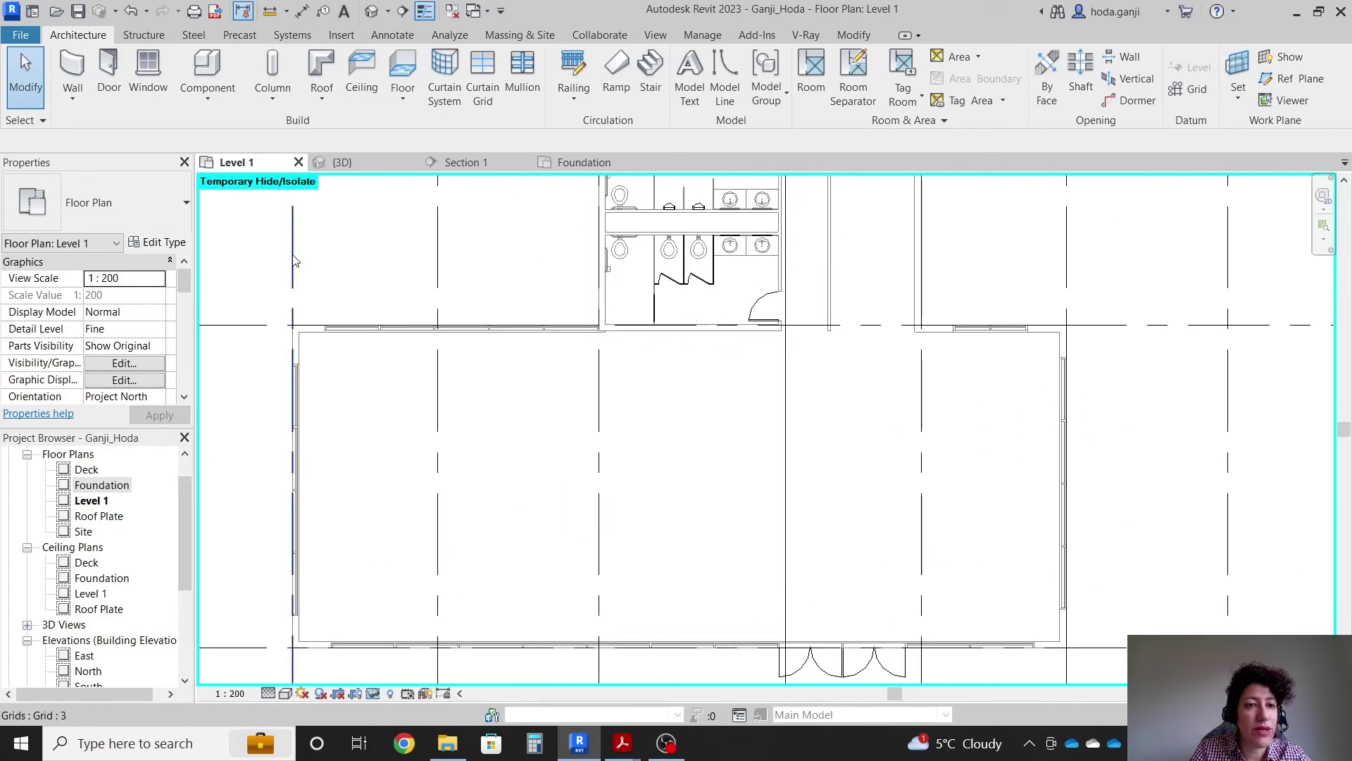
pyautogui.scroll(5, 271, 374)
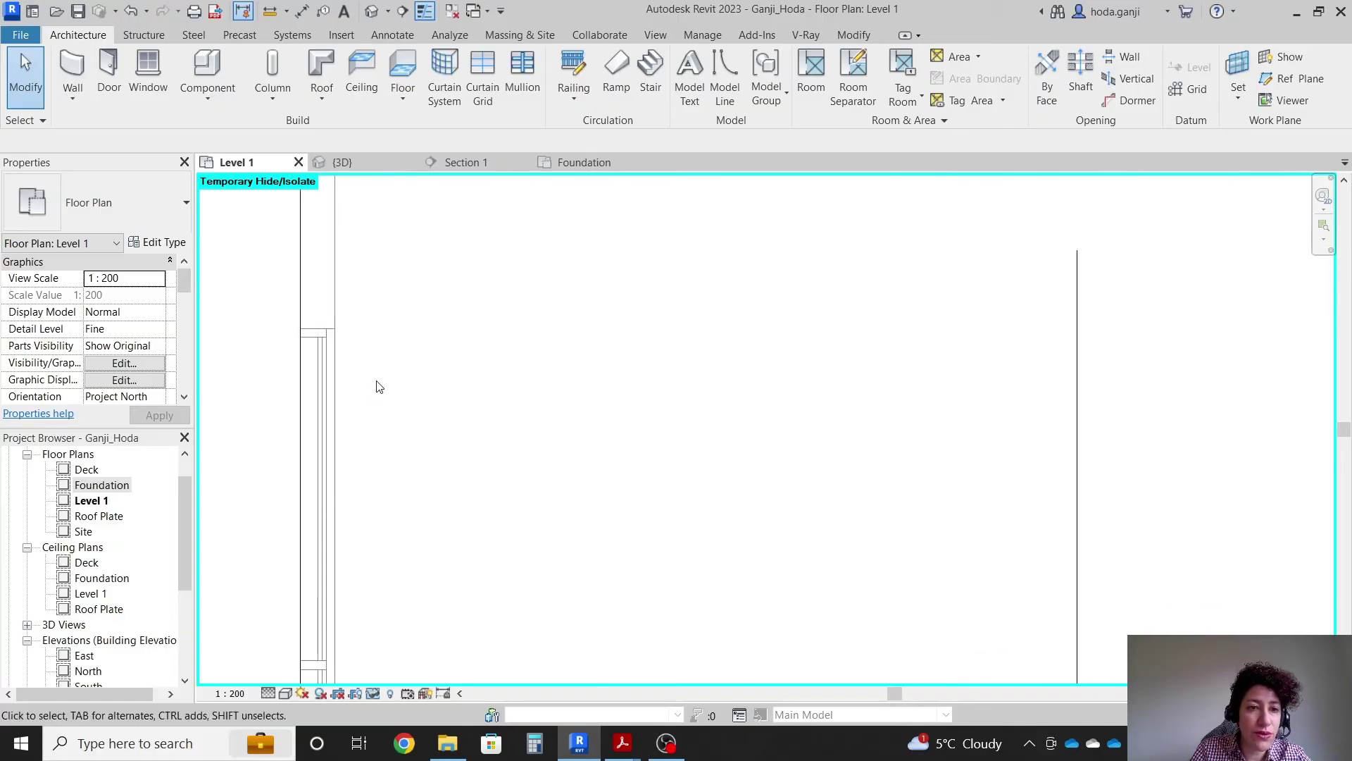
pyautogui.scroll(-2, 416, 356)
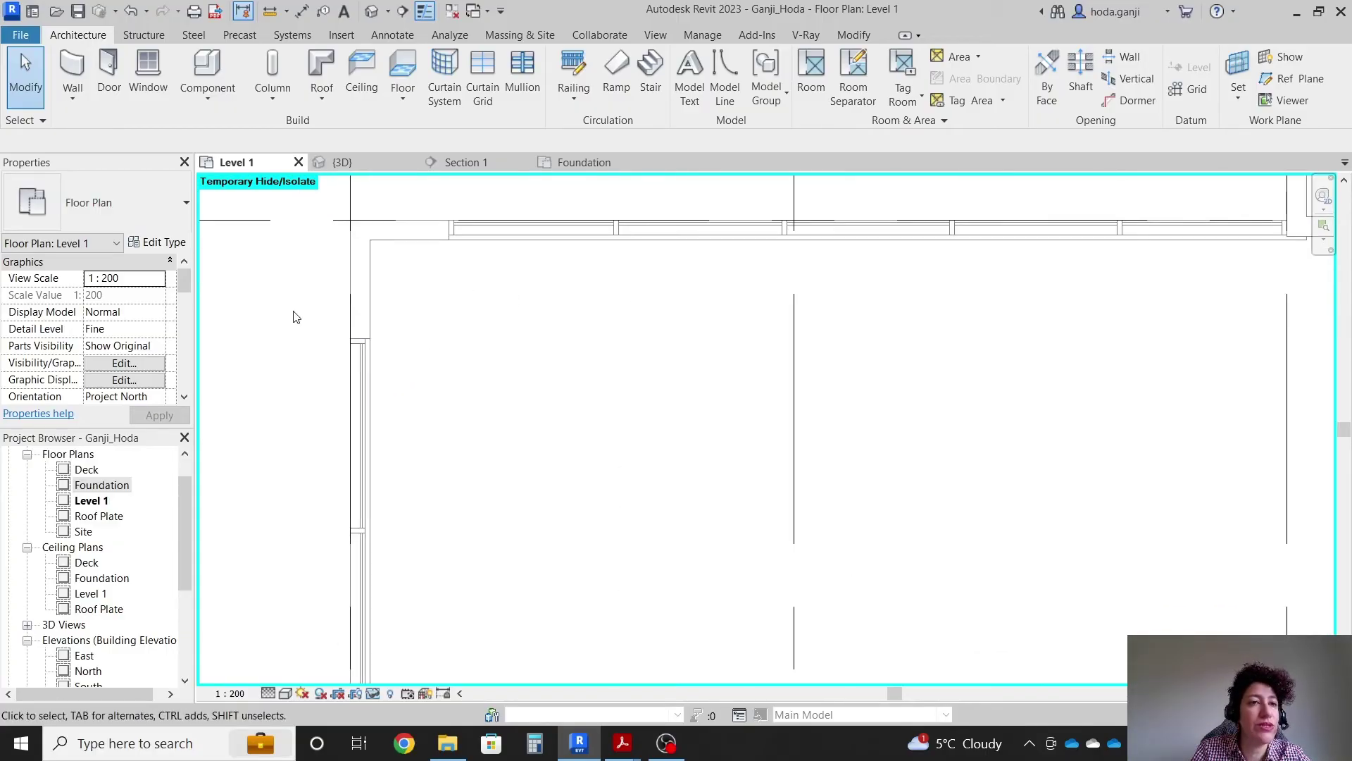
pyautogui.scroll(-6, 155, 296)
# Set the Level 1 plan's underlay base level to Foundation and apply it
pyautogui.scroll(4, 145, 291)
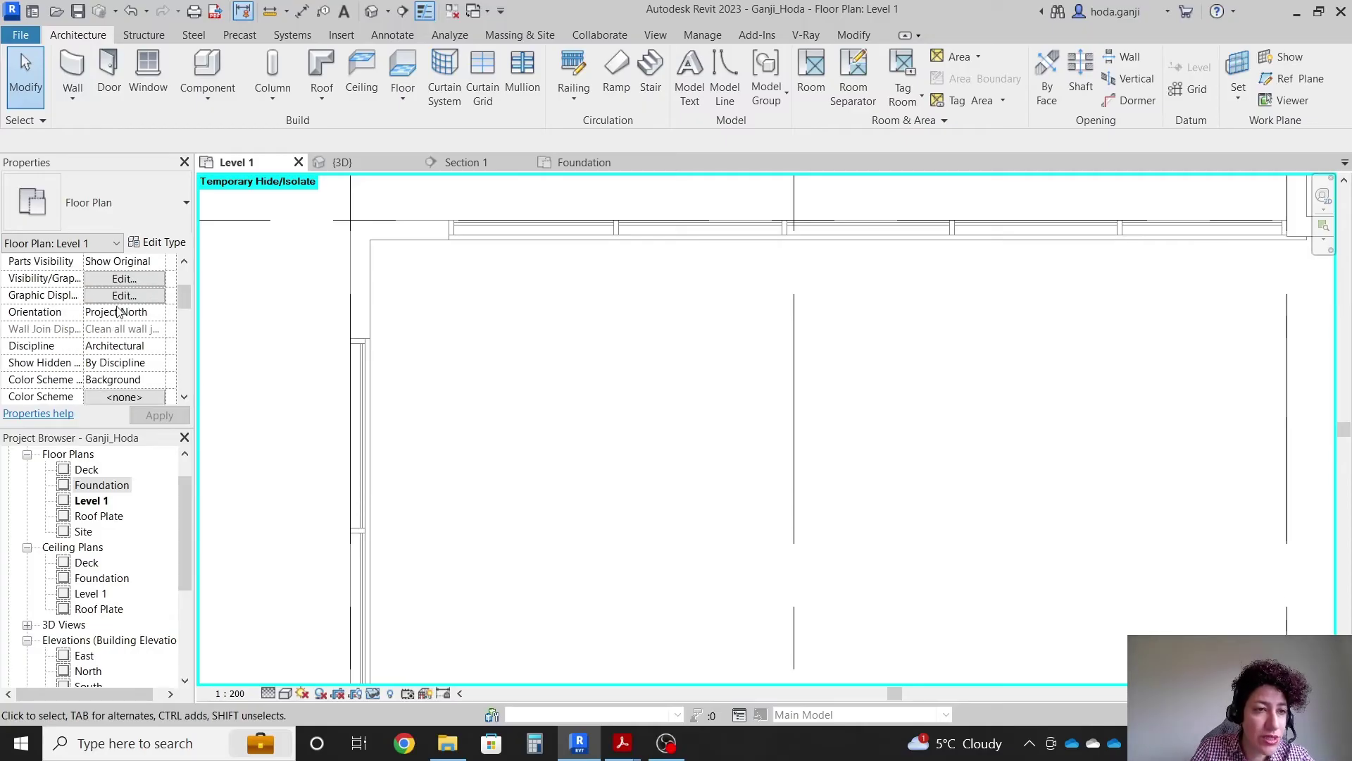
pyautogui.scroll(-3, 141, 285)
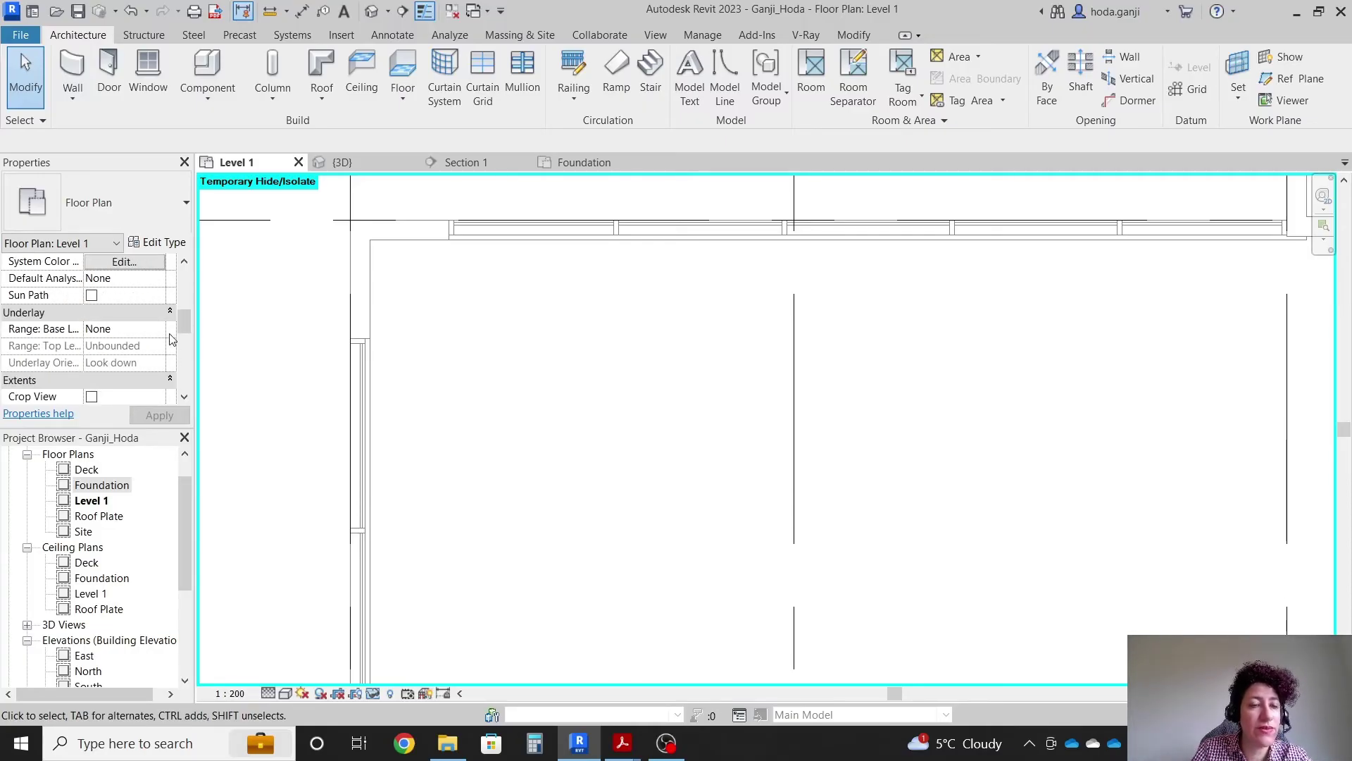
pyautogui.click(158, 329)
pyautogui.click(110, 374)
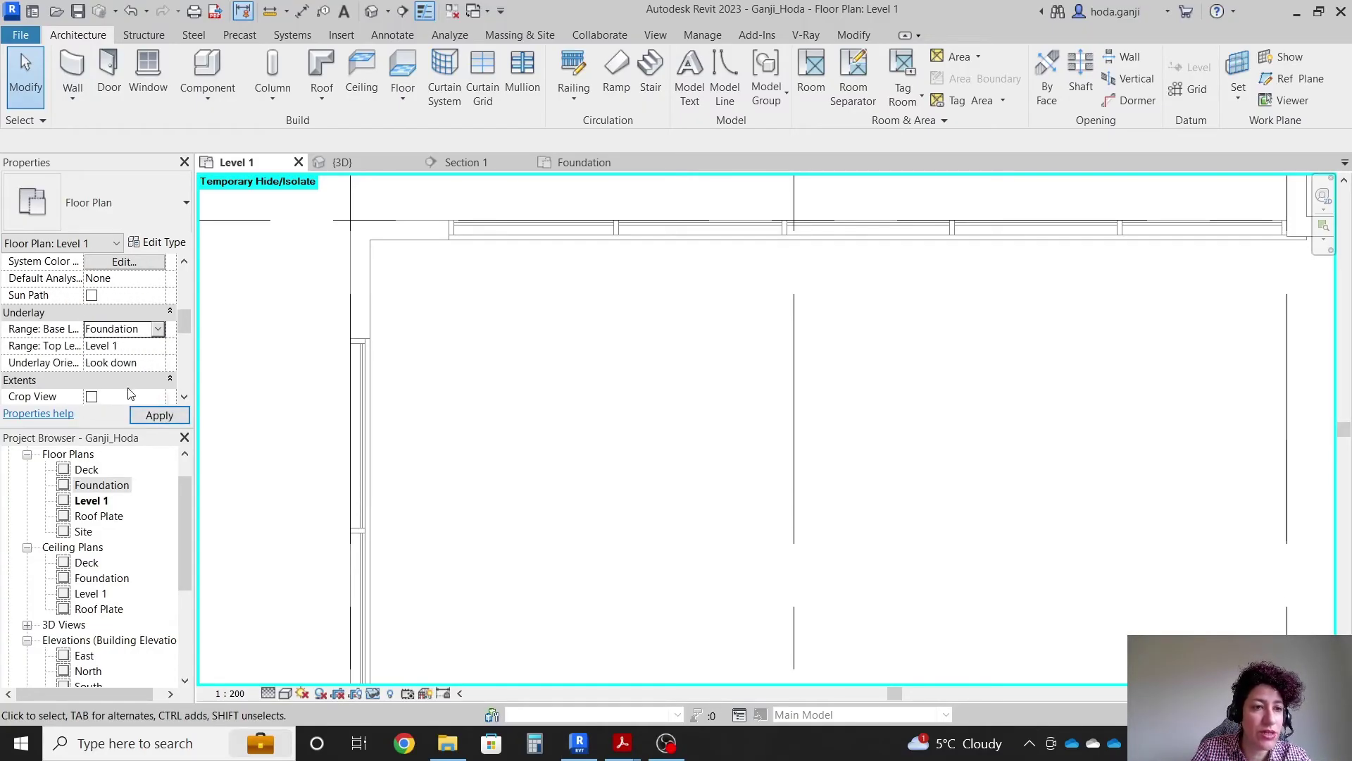
pyautogui.click(159, 416)
pyautogui.scroll(2, 373, 383)
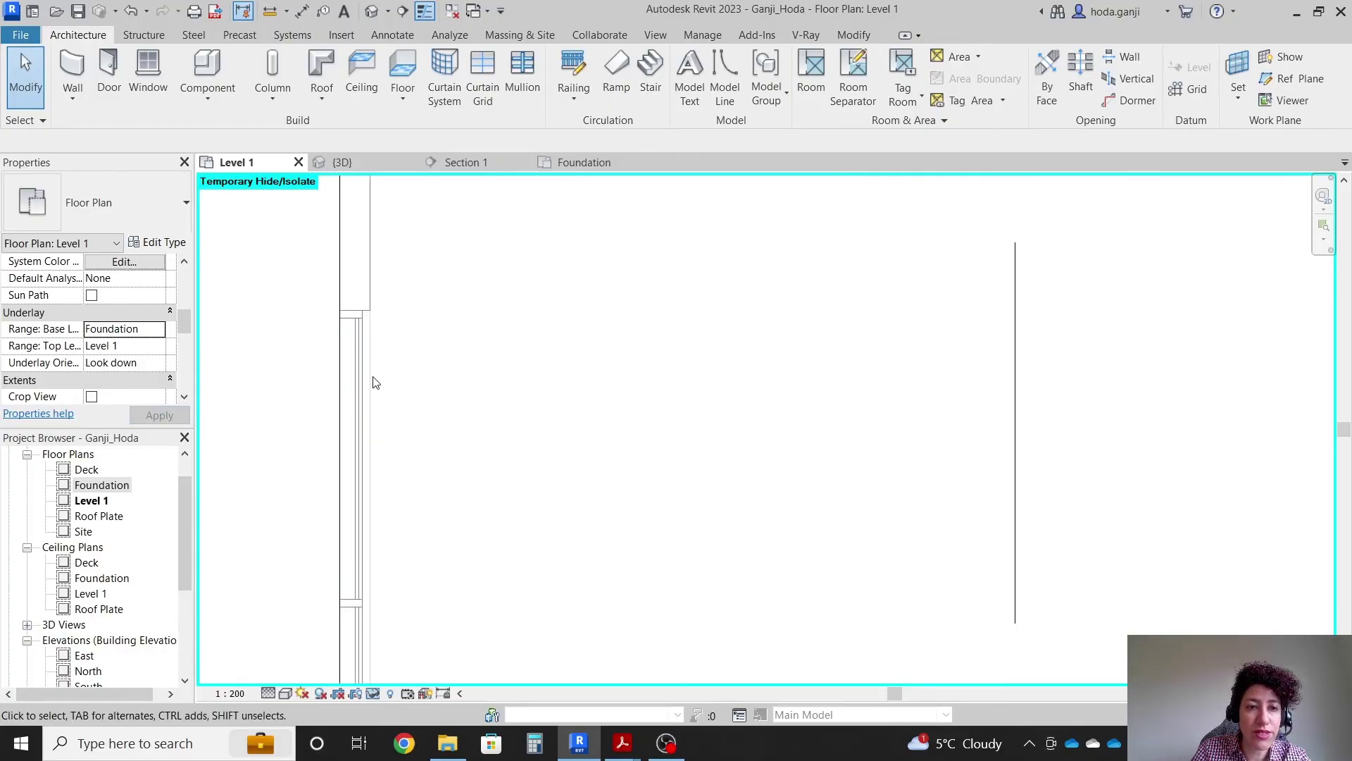
# Start a floor boundary sketch on Level 1 using the Generic 300mm floor type
pyautogui.click(407, 100)
pyautogui.click(426, 133)
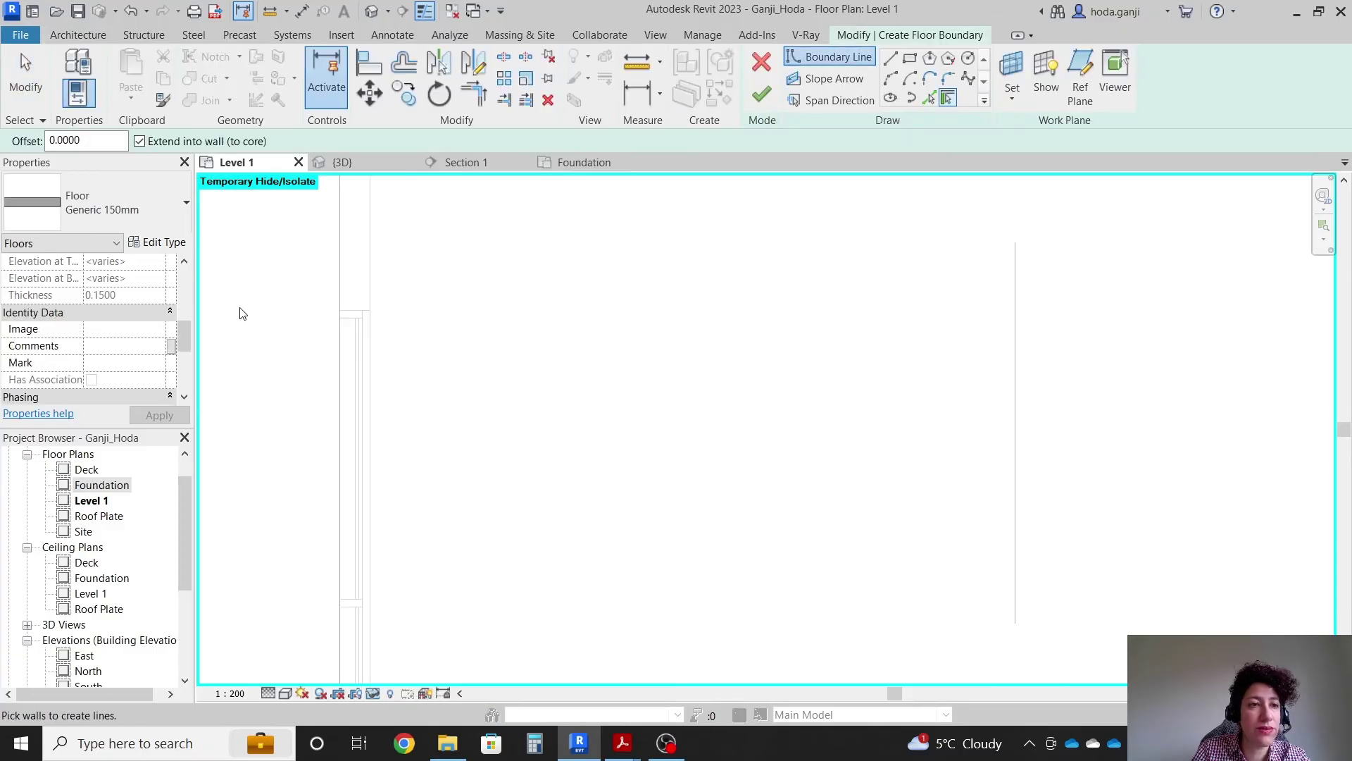
pyautogui.click(187, 204)
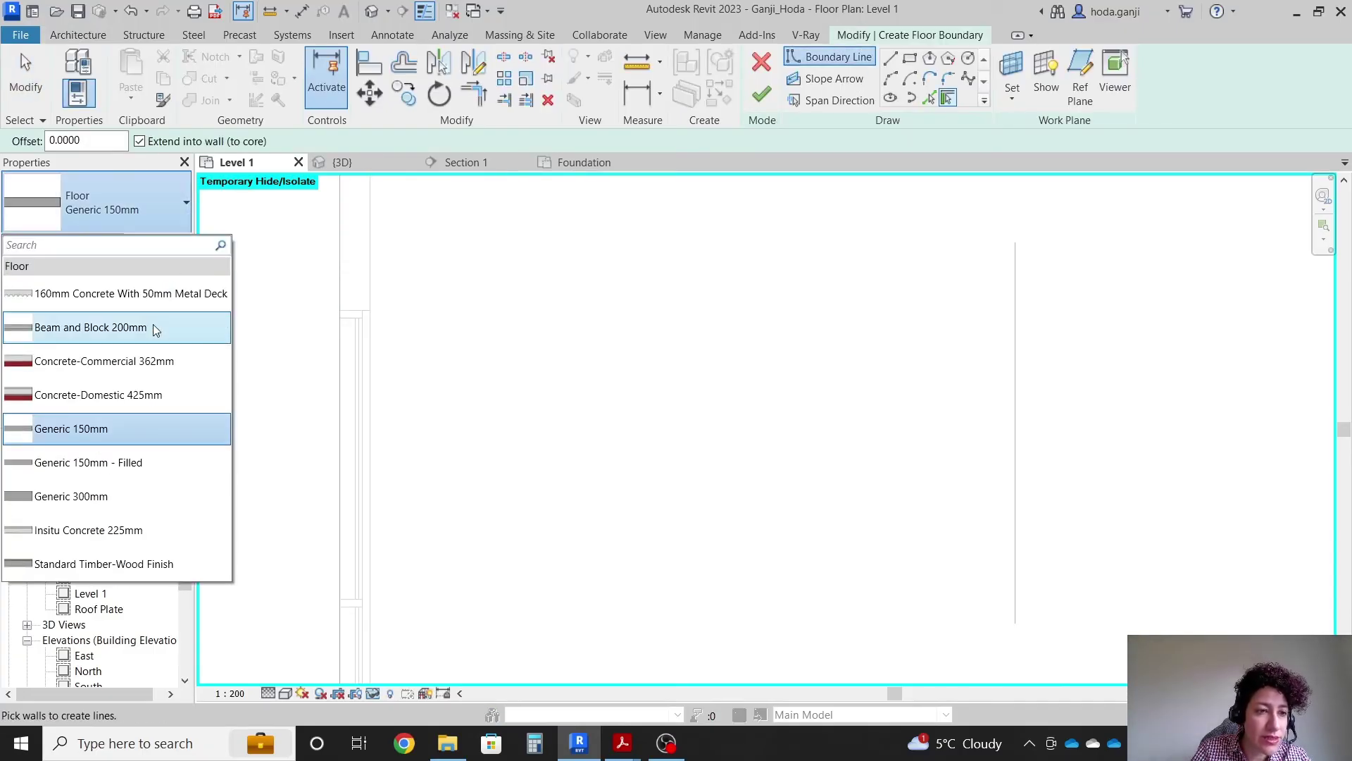
pyautogui.click(167, 493)
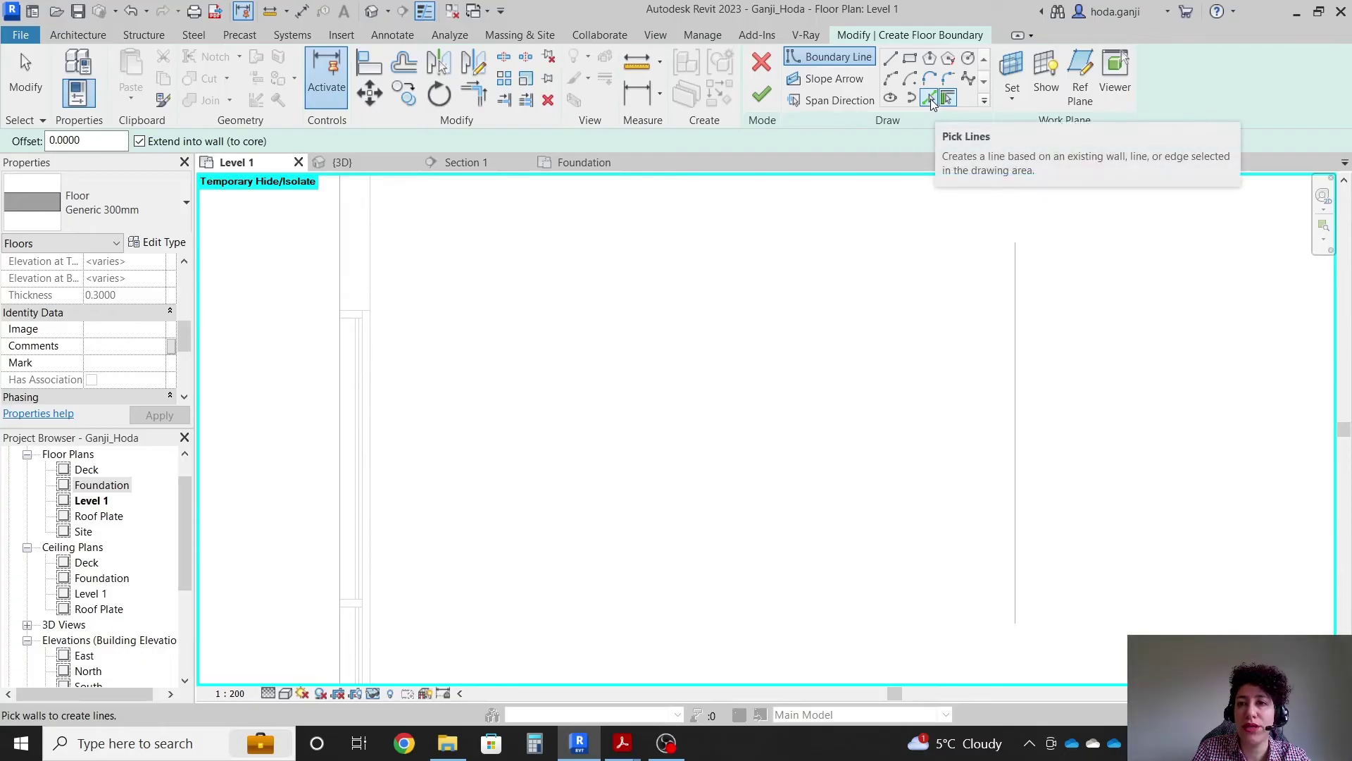
# Use Pick Lines to add floor boundary lines on the inner wall faces at the lodge's two grid 3 corners
pyautogui.click(931, 99)
pyautogui.scroll(-2, 422, 380)
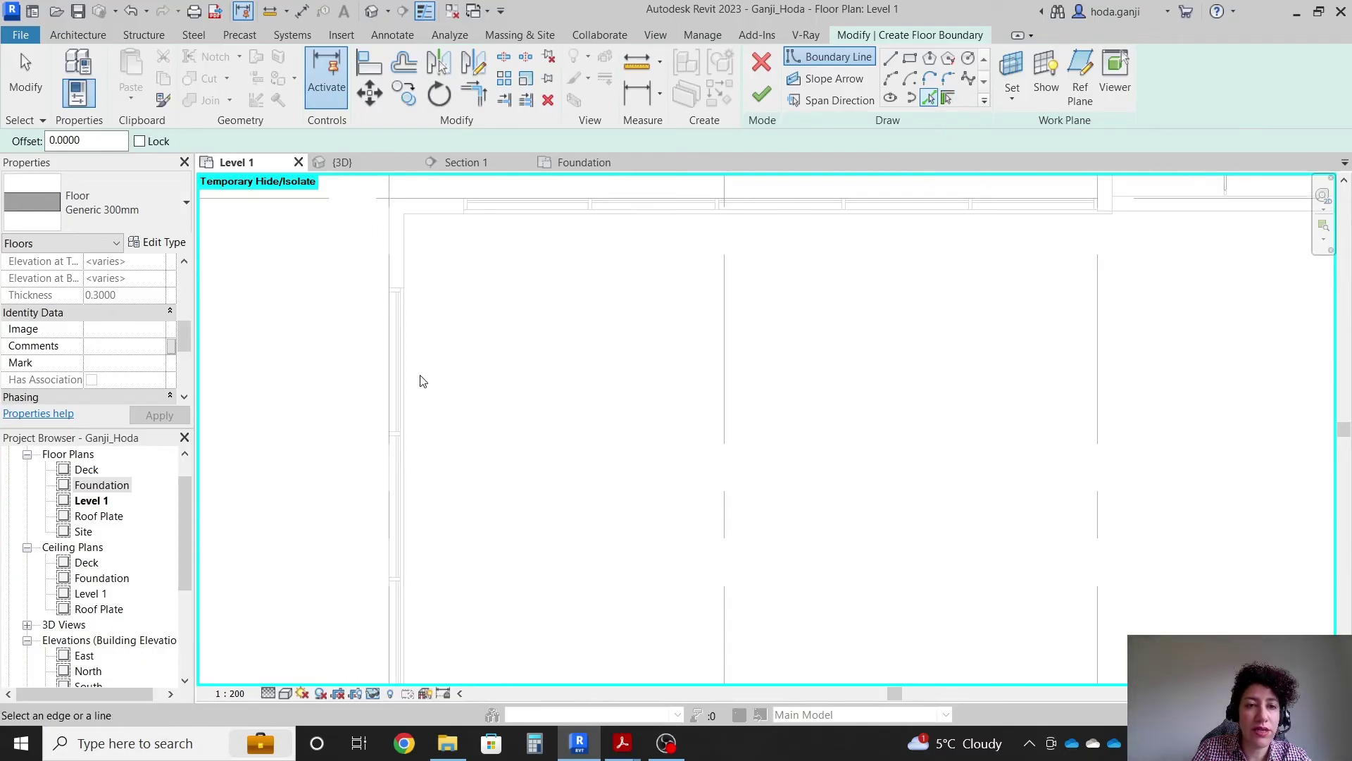
pyautogui.scroll(1, 394, 248)
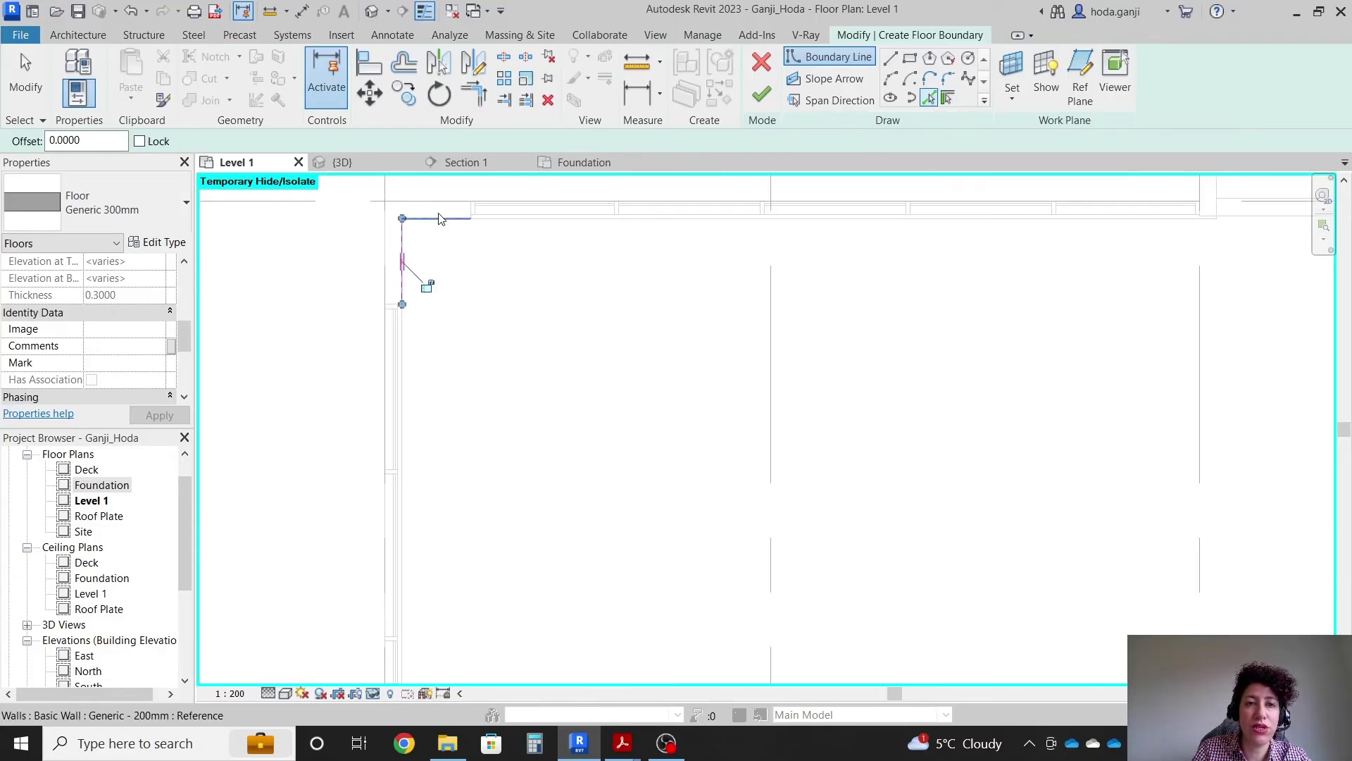
pyautogui.scroll(-5, 492, 223)
pyautogui.scroll(5, 498, 430)
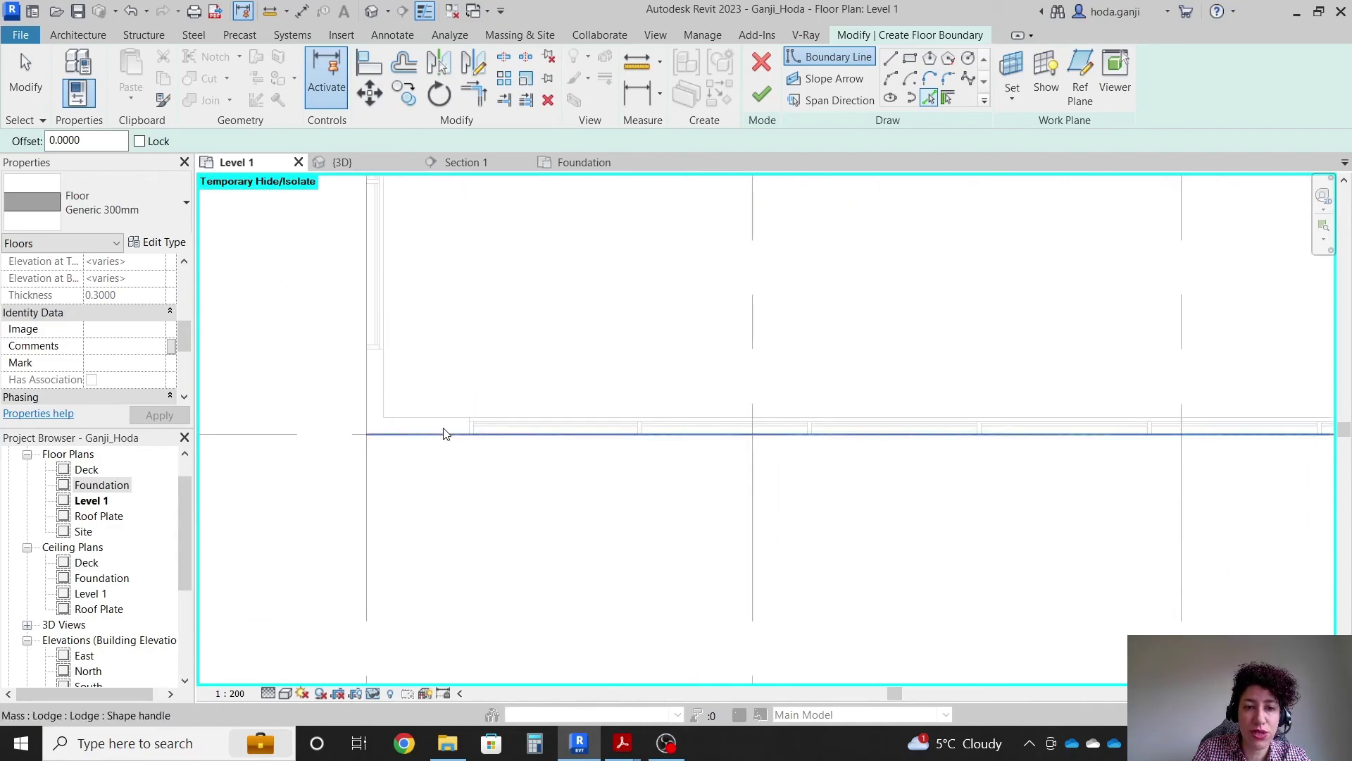
pyautogui.click(445, 417)
pyautogui.scroll(-5, 398, 502)
pyautogui.scroll(2, 749, 244)
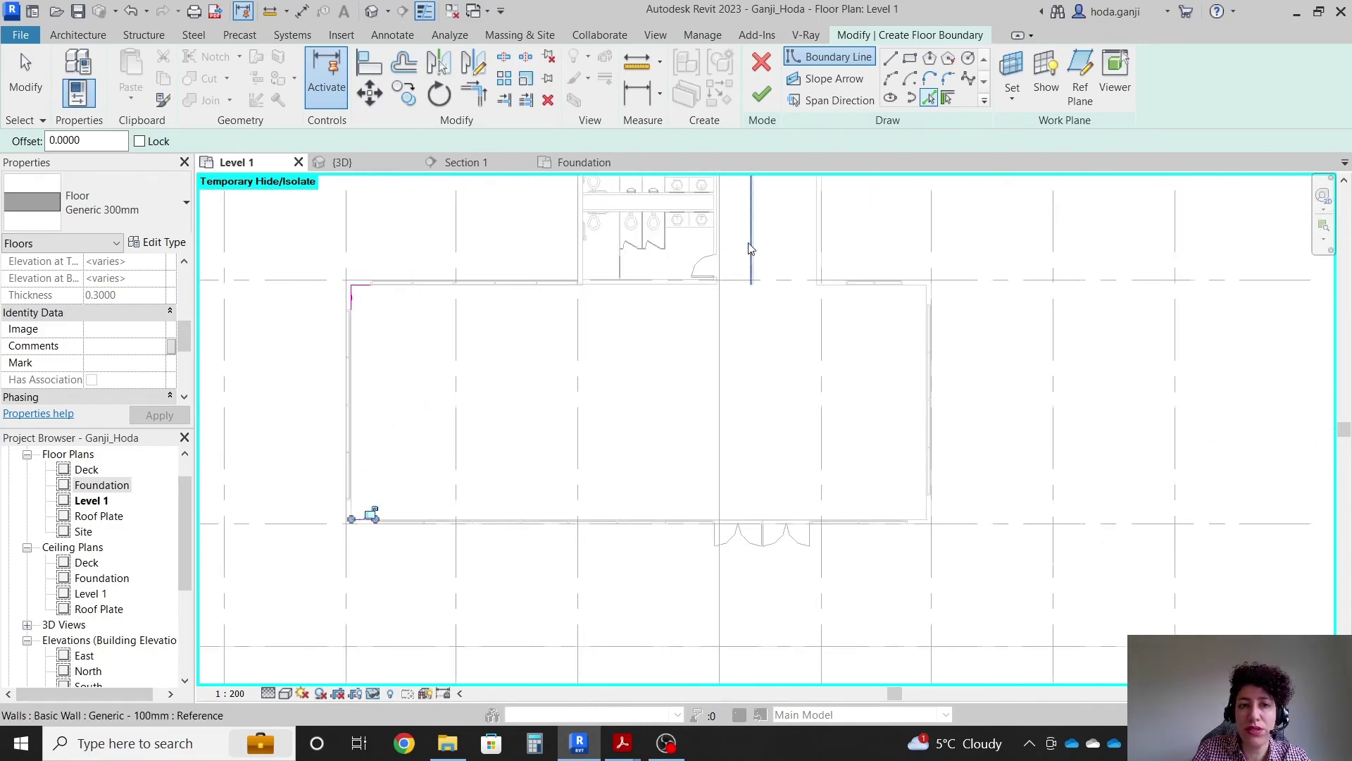
# Pick the inner faces of the grid 7 wall and the adjoining short grid B wall as floor boundary lines
pyautogui.scroll(4, 979, 591)
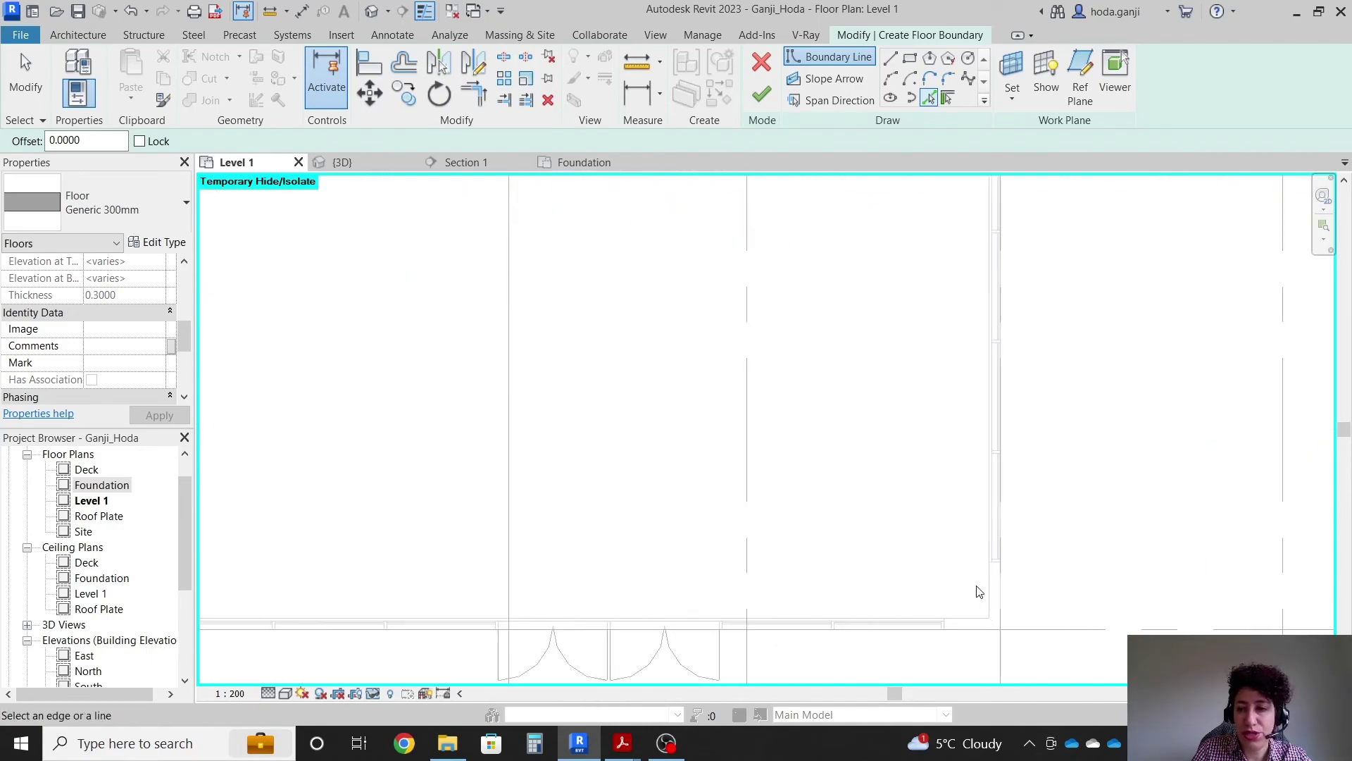
pyautogui.click(994, 458)
pyautogui.scroll(-2, 905, 500)
pyautogui.moveTo(905, 500); pyautogui.dragTo(930, 575, button='middle')
pyautogui.scroll(2, 876, 343)
pyautogui.scroll(-2, 868, 386)
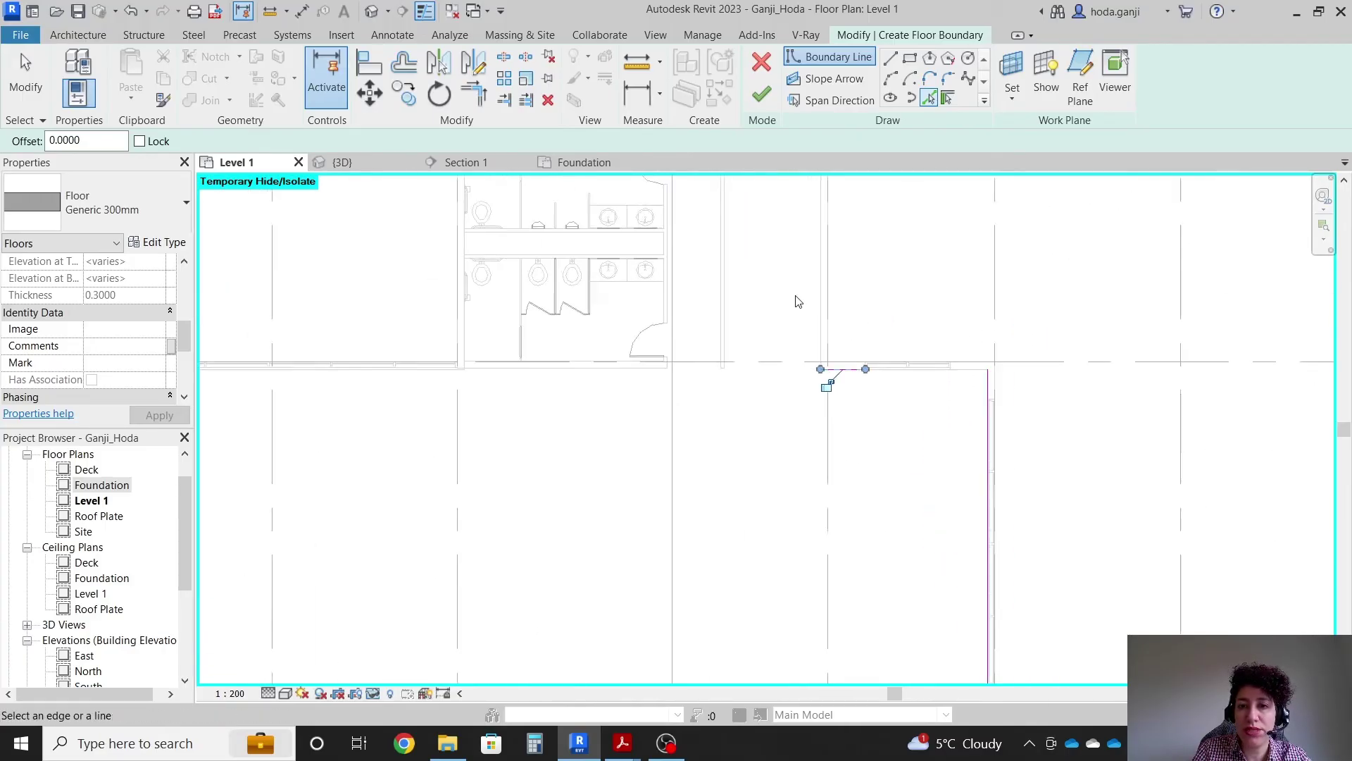
# Pick the inner faces of the washroom wing's two side walls and its grid A wall as floor boundary lines
pyautogui.scroll(1, 817, 303)
pyautogui.scroll(-2, 726, 466)
pyautogui.scroll(3, 736, 337)
pyautogui.scroll(-2, 729, 284)
pyautogui.scroll(2, 533, 448)
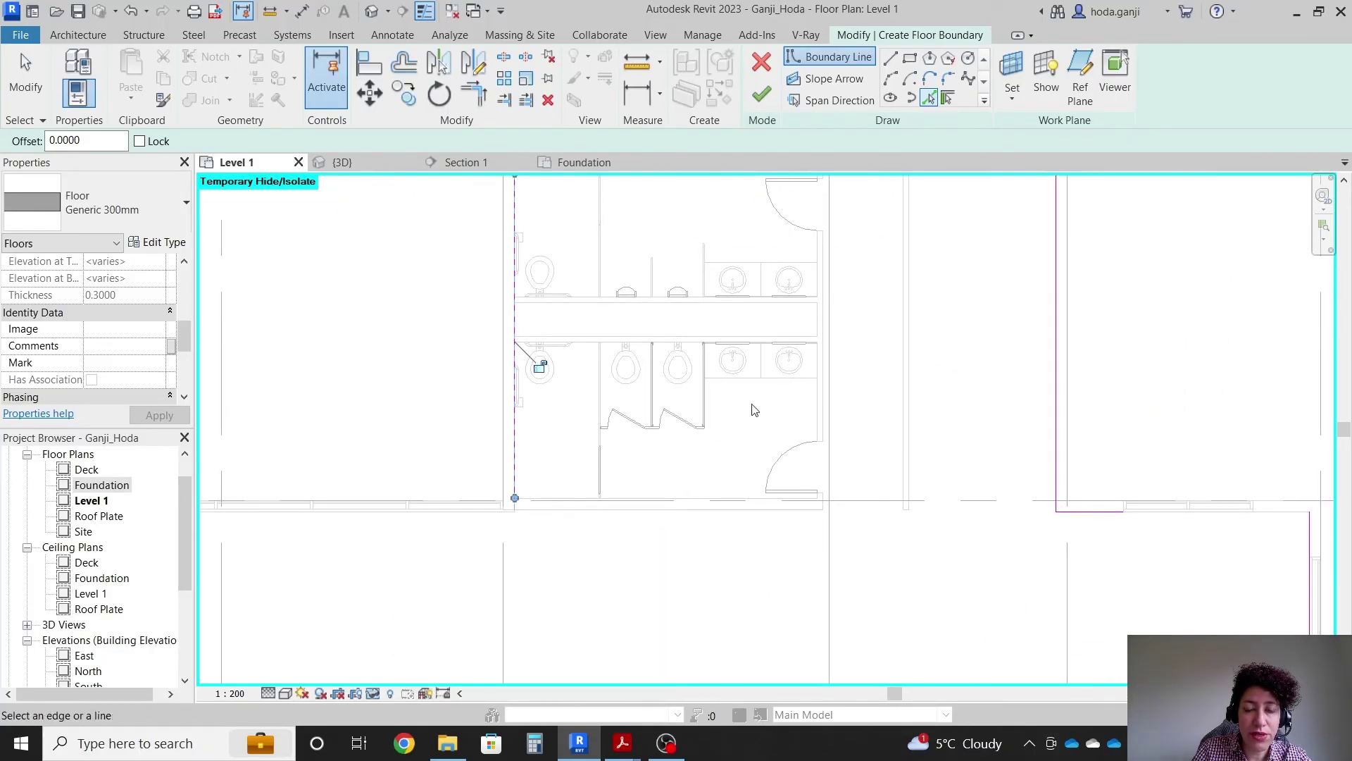
pyautogui.scroll(-2, 611, 434)
pyautogui.scroll(2, 465, 483)
# Trim the floor boundary corners of the washroom wing, joining its grid 5 side to the grid B line toward grid 3
pyautogui.press('t')
pyautogui.press('r')
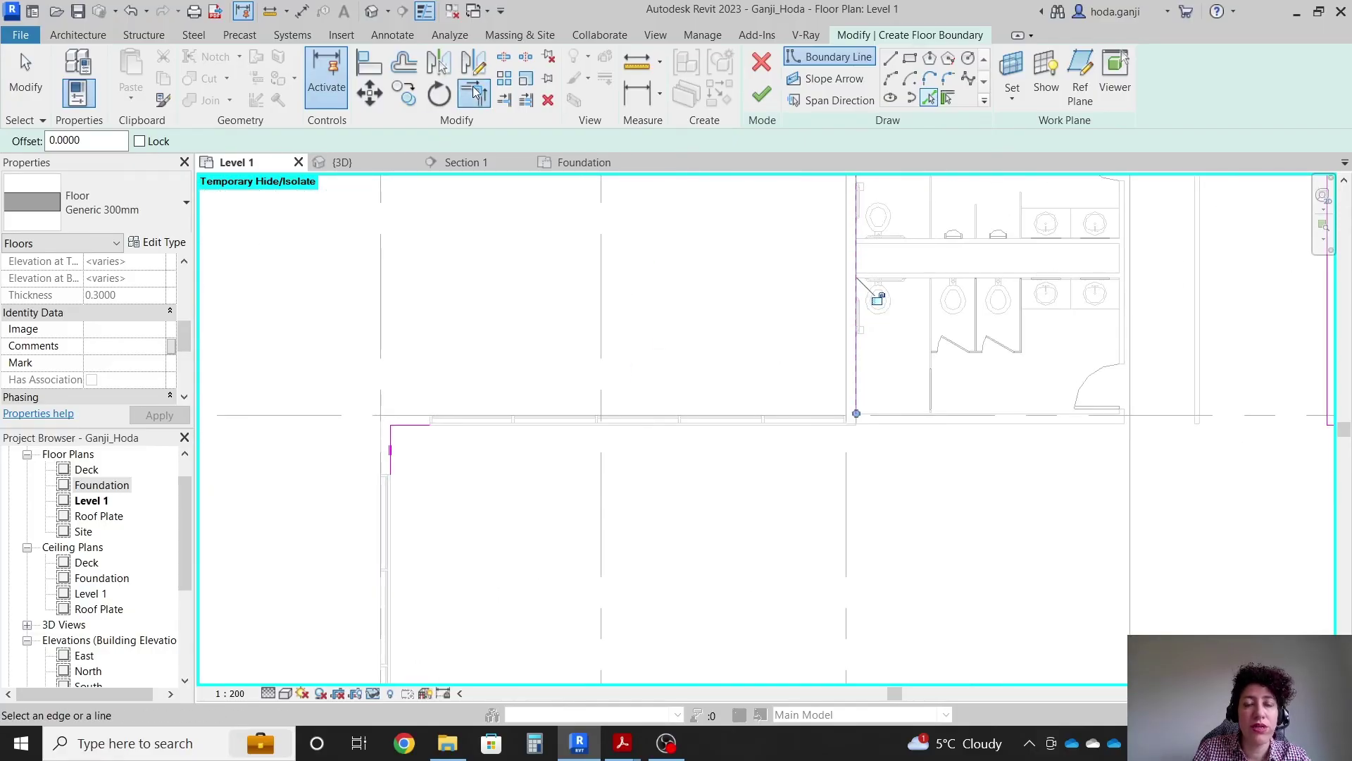
pyautogui.click(860, 382)
pyautogui.scroll(-2, 664, 423)
pyautogui.scroll(2, 775, 270)
pyautogui.scroll(-2, 447, 265)
pyautogui.scroll(2, 939, 242)
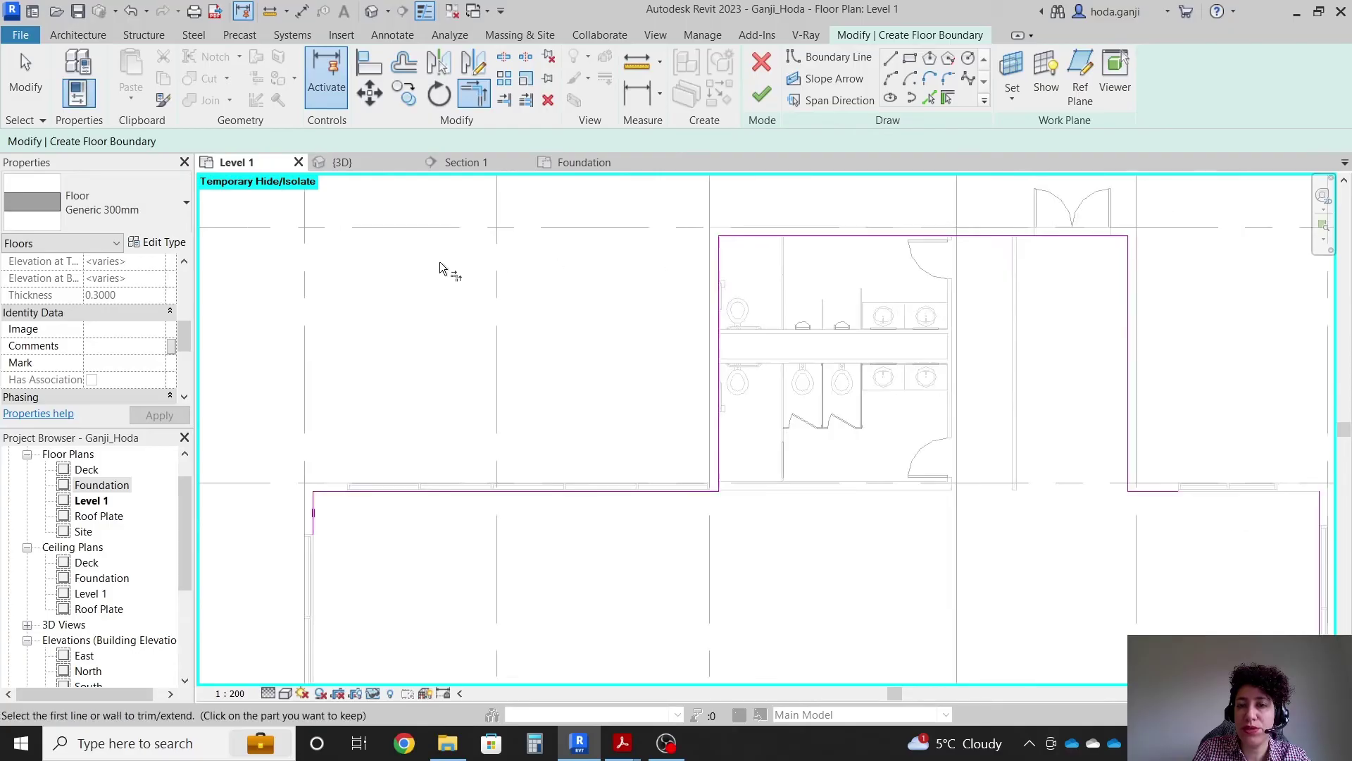
# Trim the grid 7 boundary line to corners with the short grid B line and the grid C line
pyautogui.scroll(-2, 886, 434)
pyautogui.scroll(2, 950, 429)
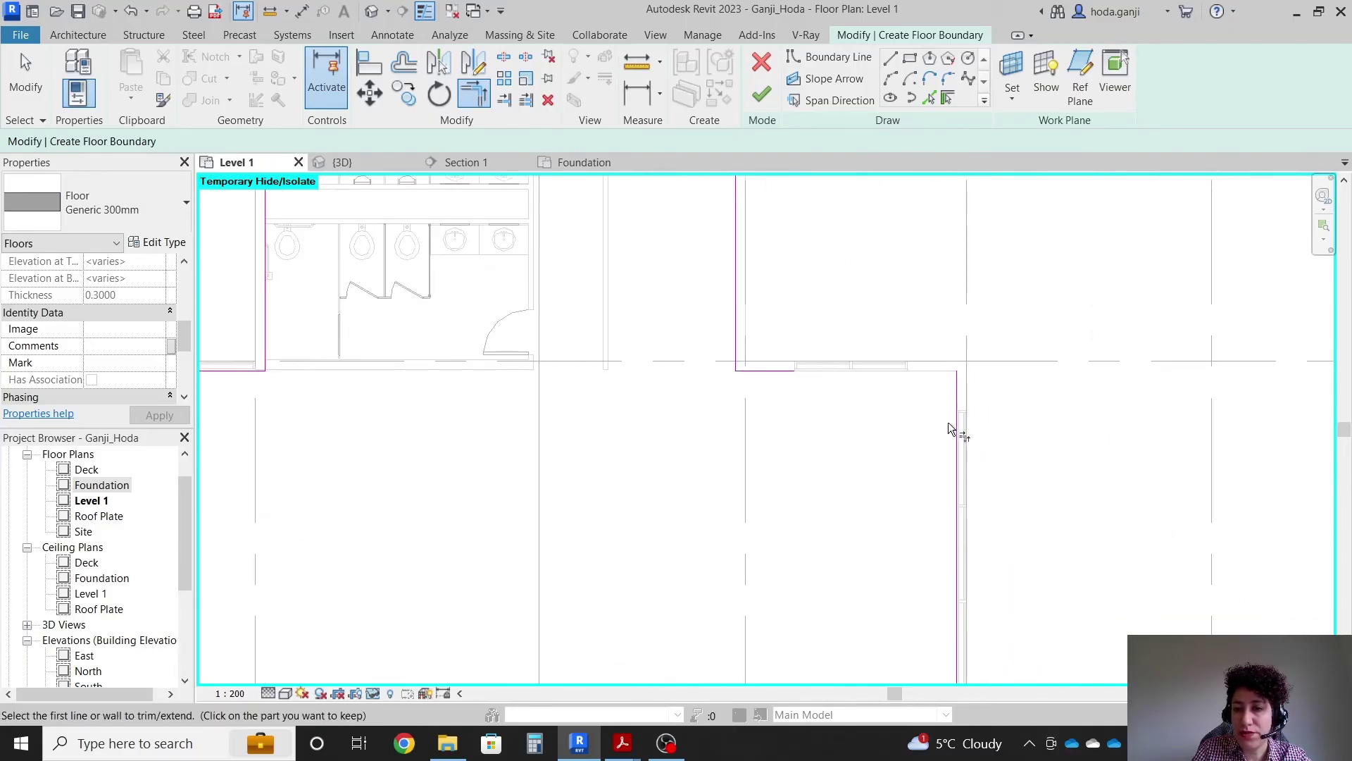
pyautogui.scroll(-2, 951, 395)
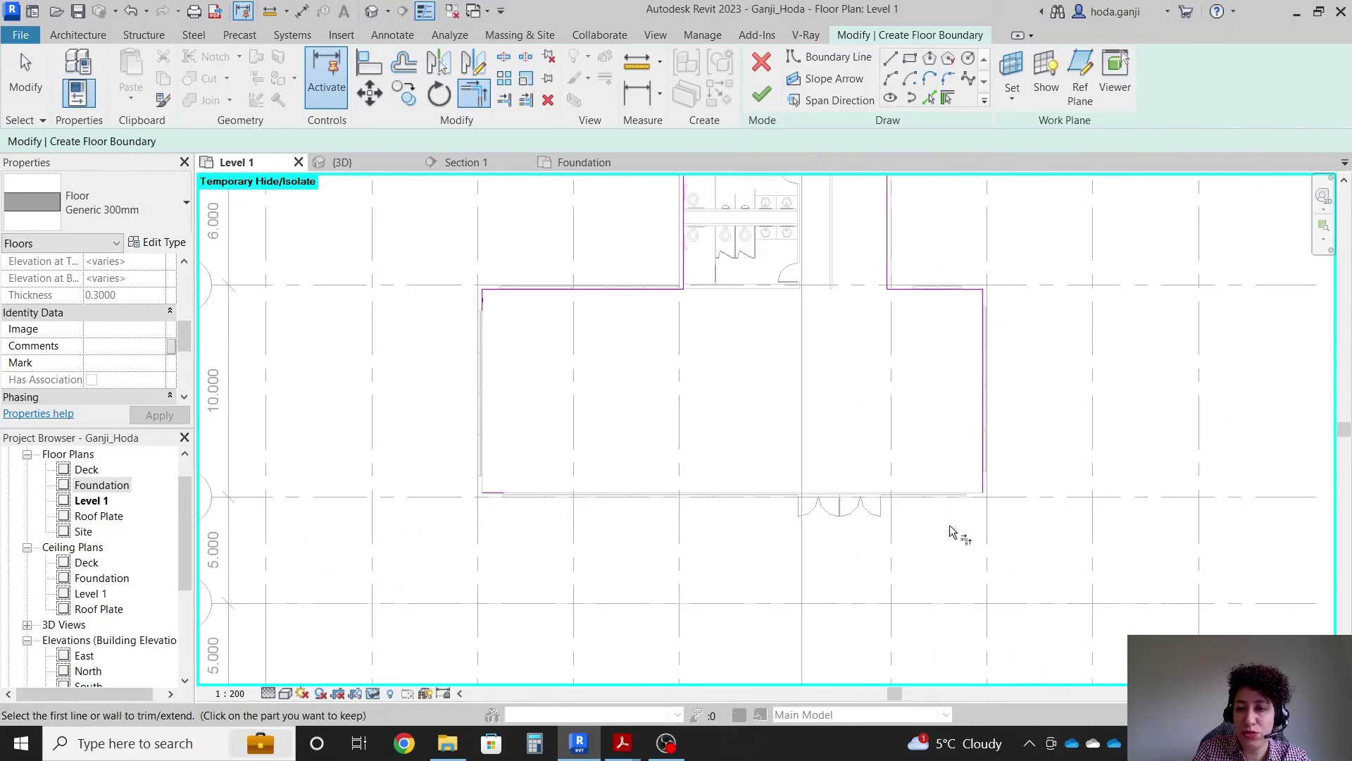
pyautogui.scroll(2, 1000, 458)
pyautogui.scroll(-2, 1049, 419)
pyautogui.click(293, 453)
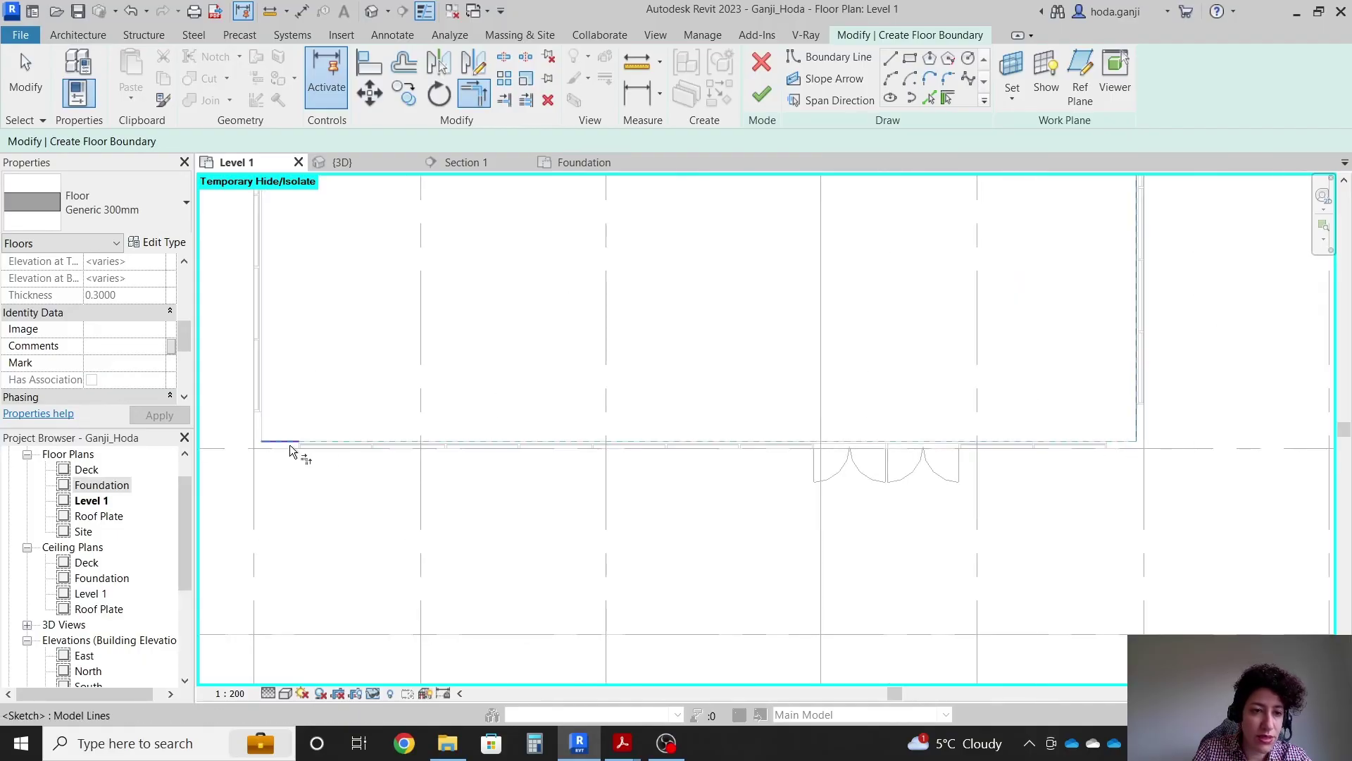
# Trim the grid 3 and grid C boundary lines into a corner to close the loop, and finish the trim
pyautogui.scroll(2, 512, 445)
pyautogui.scroll(-2, 512, 445)
pyautogui.scroll(1, 509, 297)
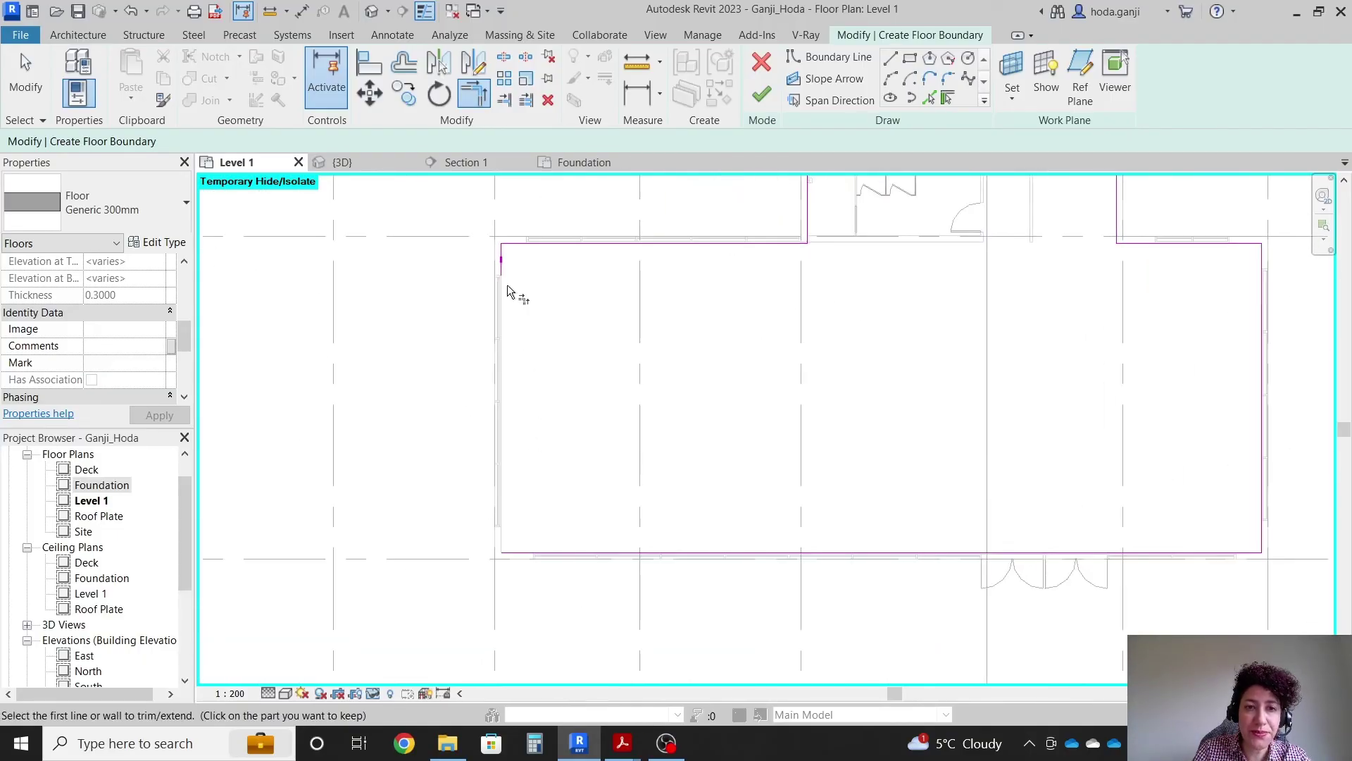
pyautogui.click(529, 554)
pyautogui.scroll(-2, 724, 338)
pyautogui.scroll(2, 664, 362)
pyautogui.press('Escape')
# Check the floor boundary's corners and outline around the whole lodge for gaps
pyautogui.scroll(3, 370, 337)
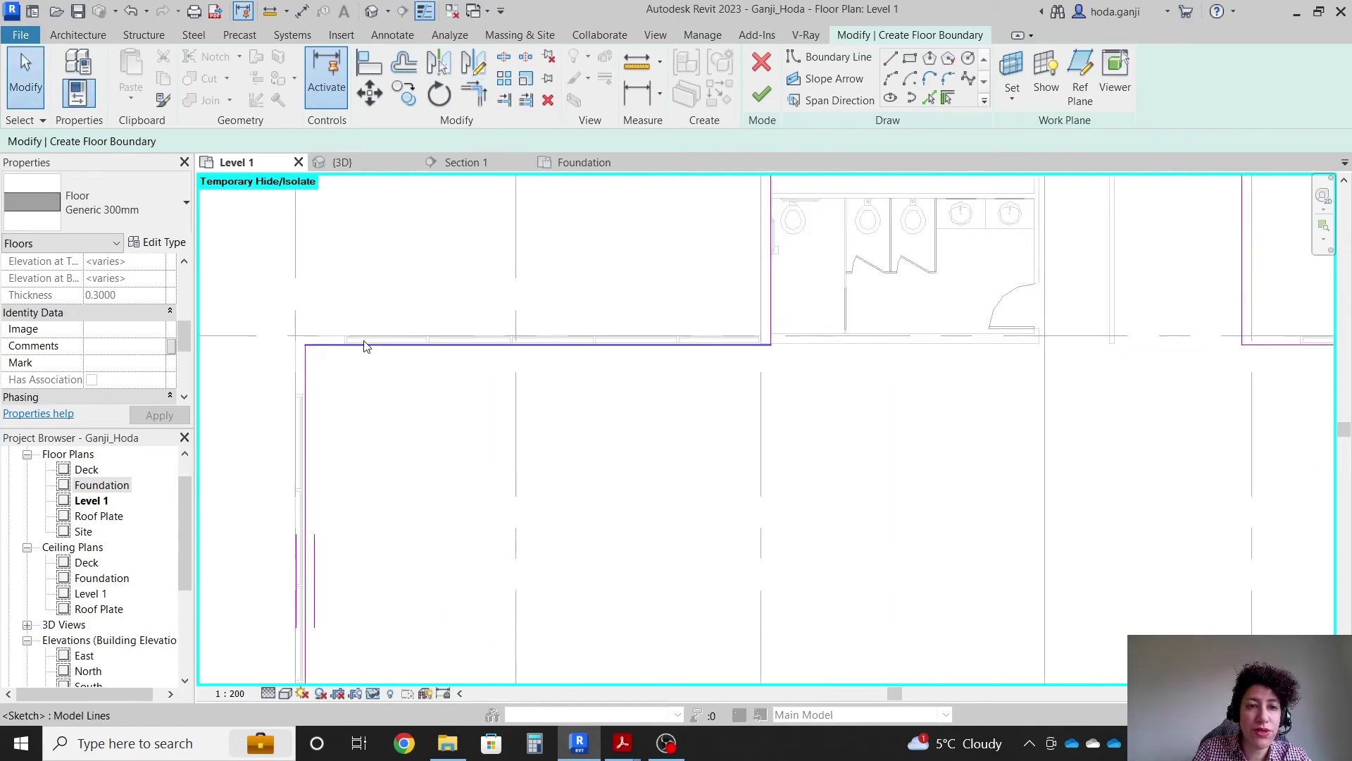
pyautogui.scroll(-2, 395, 441)
pyautogui.scroll(3, 844, 257)
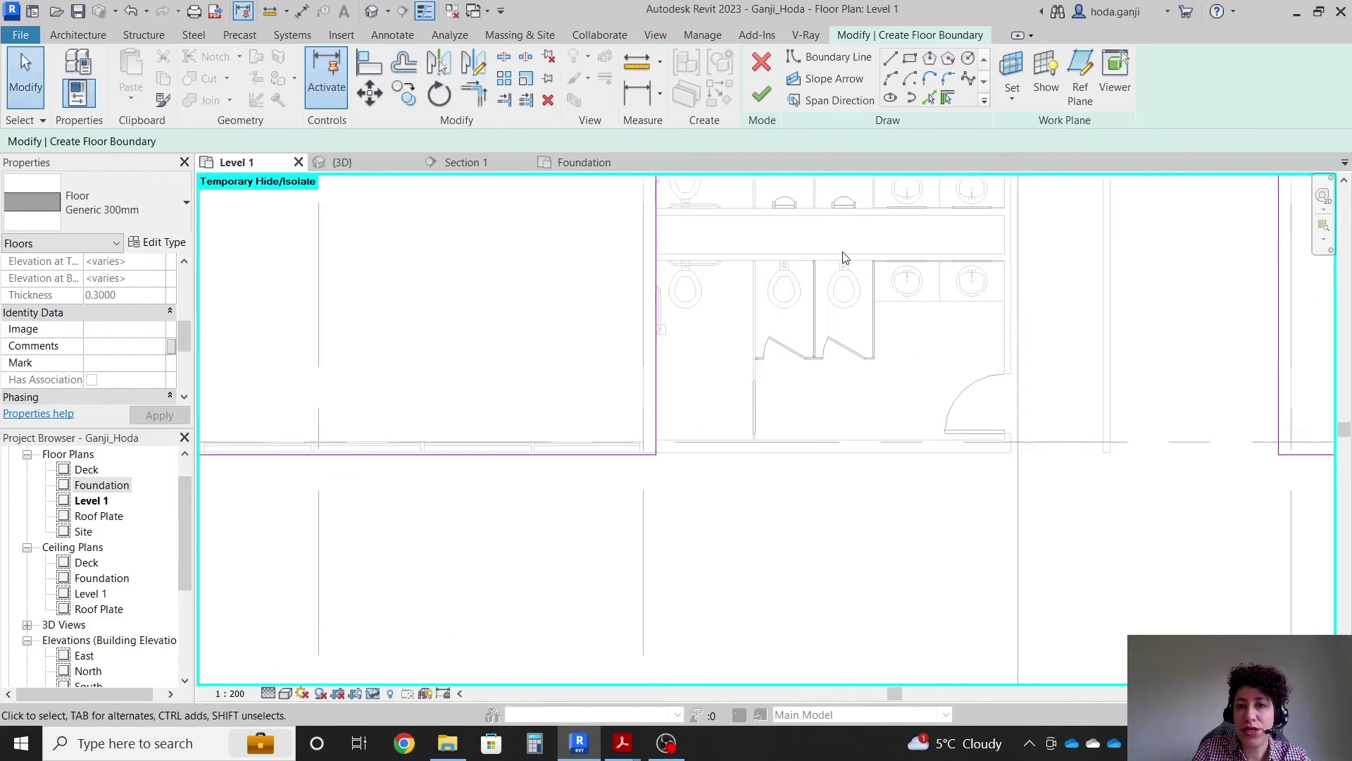
pyautogui.scroll(-2, 706, 455)
pyautogui.scroll(2, 872, 191)
pyautogui.scroll(-1, 770, 254)
pyautogui.scroll(-2, 732, 259)
pyautogui.scroll(-1, 1229, 356)
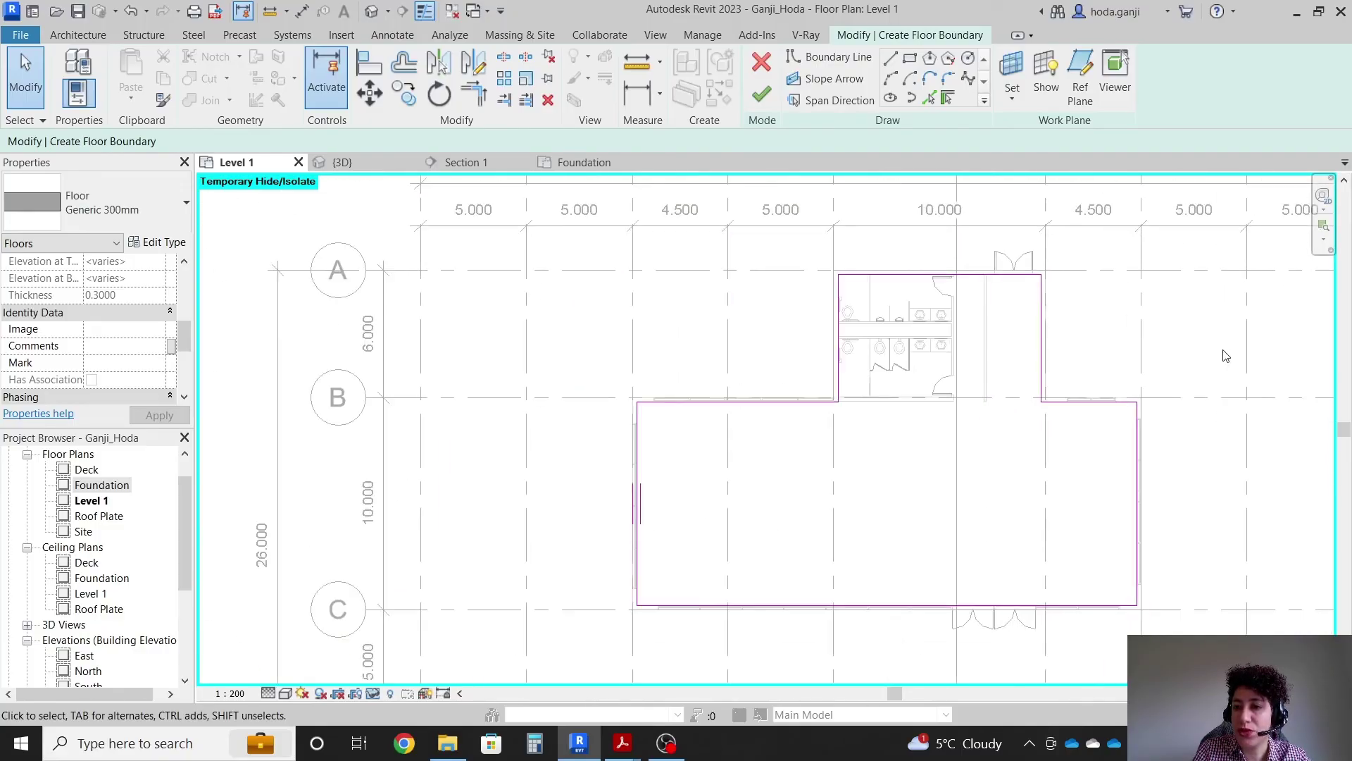
# Finish the Level 1 floor boundary sketch without attaching the walls to the floor's underside
pyautogui.scroll(2, 1152, 534)
pyautogui.click(761, 94)
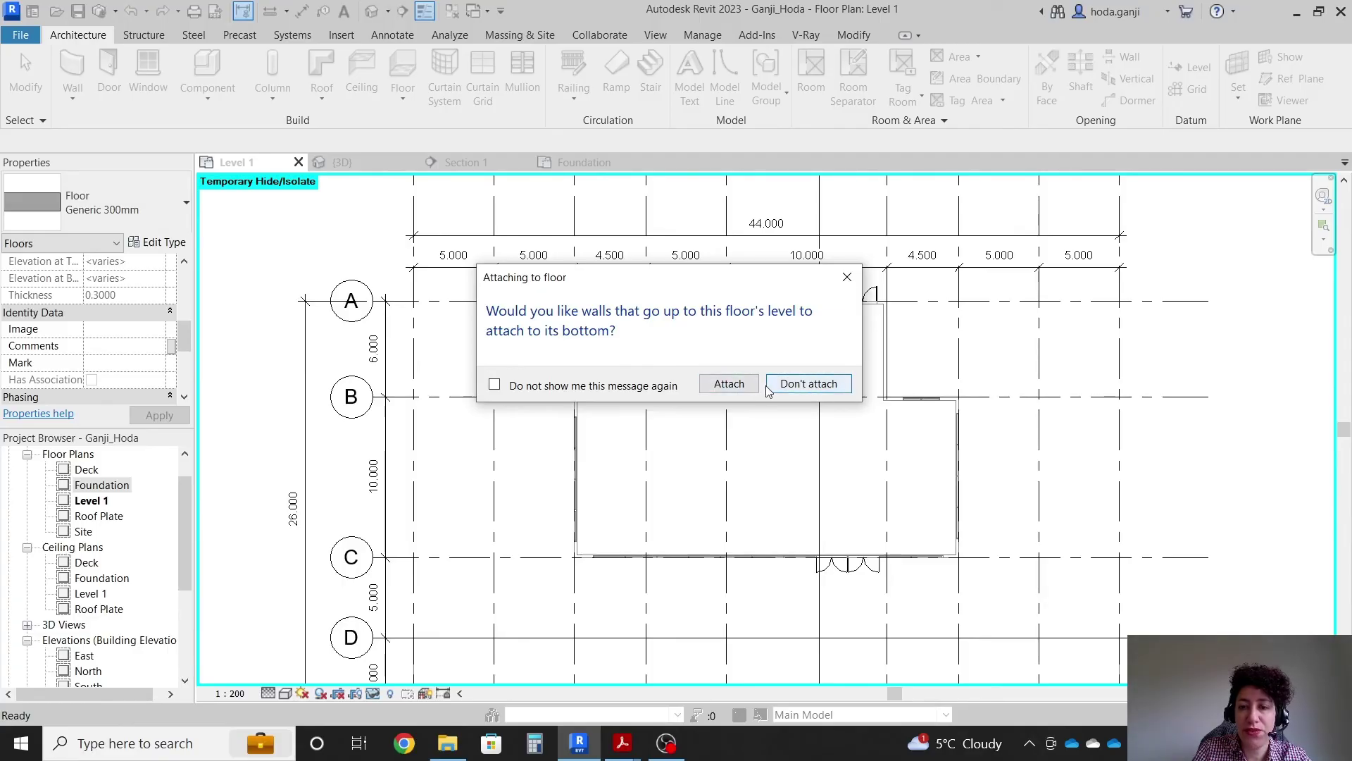
pyautogui.click(809, 384)
# Open the Section 1 view from its section head on the Level 1 plan and look at the floor in section
pyautogui.scroll(-3, 733, 415)
pyautogui.moveTo(742, 225); pyautogui.dragTo(742, 275, button='middle')
pyautogui.scroll(1, 743, 274)
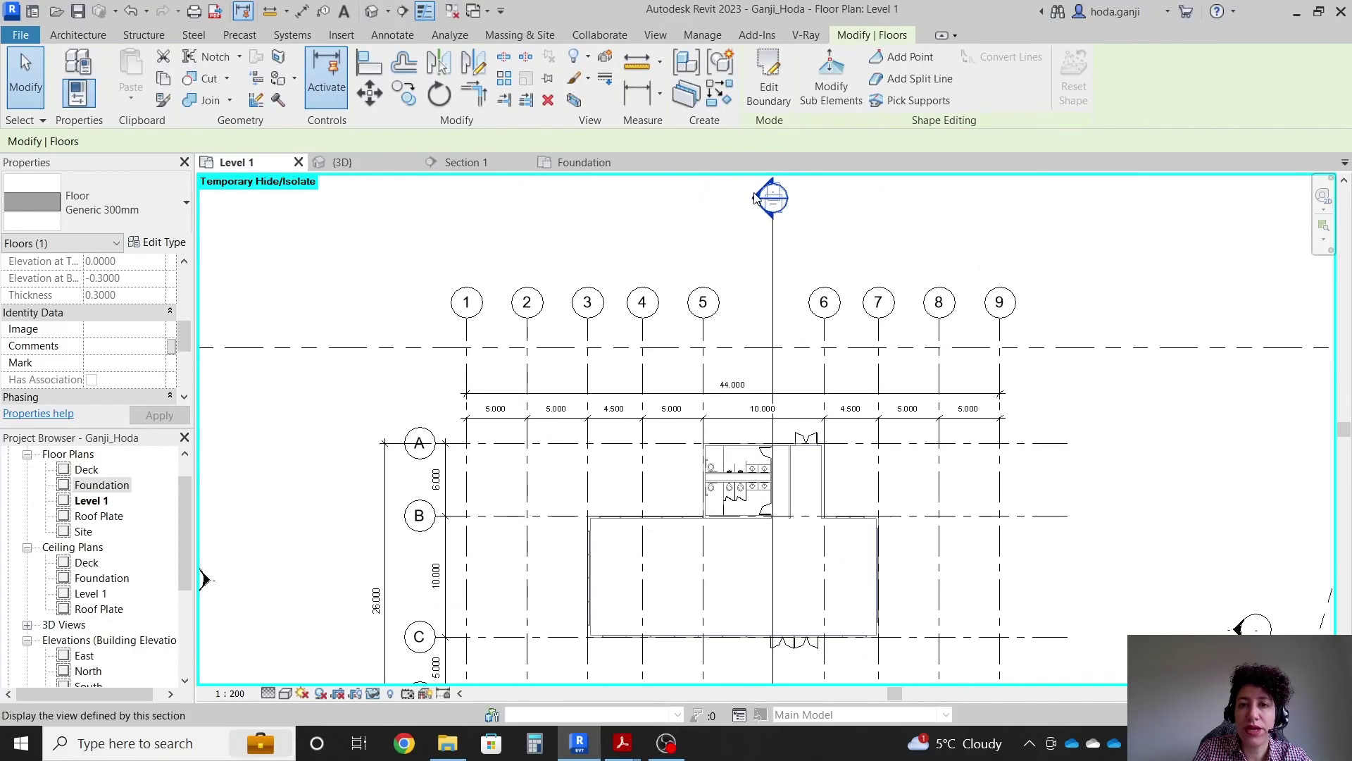
pyautogui.doubleClick(768, 197)
pyautogui.scroll(2, 755, 372)
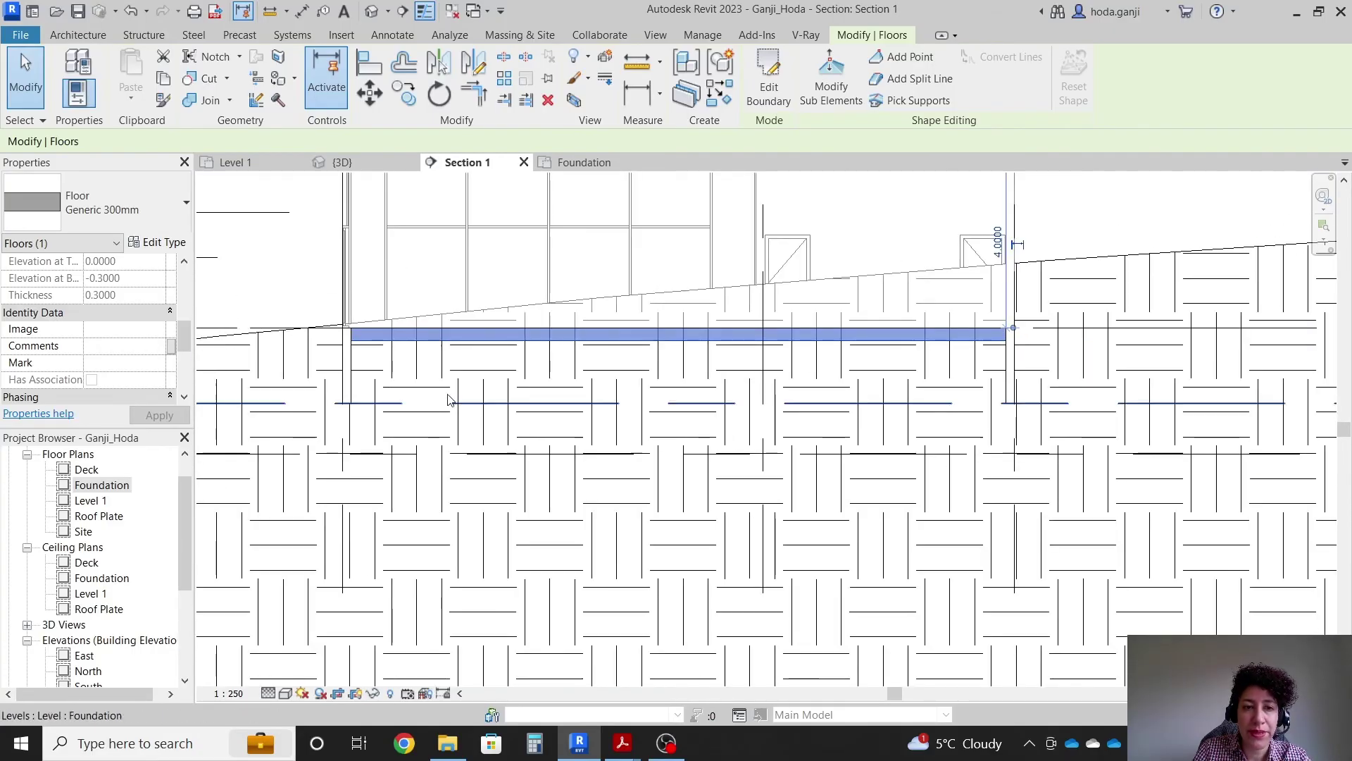
pyautogui.scroll(-3, 716, 302)
pyautogui.press('Escape')
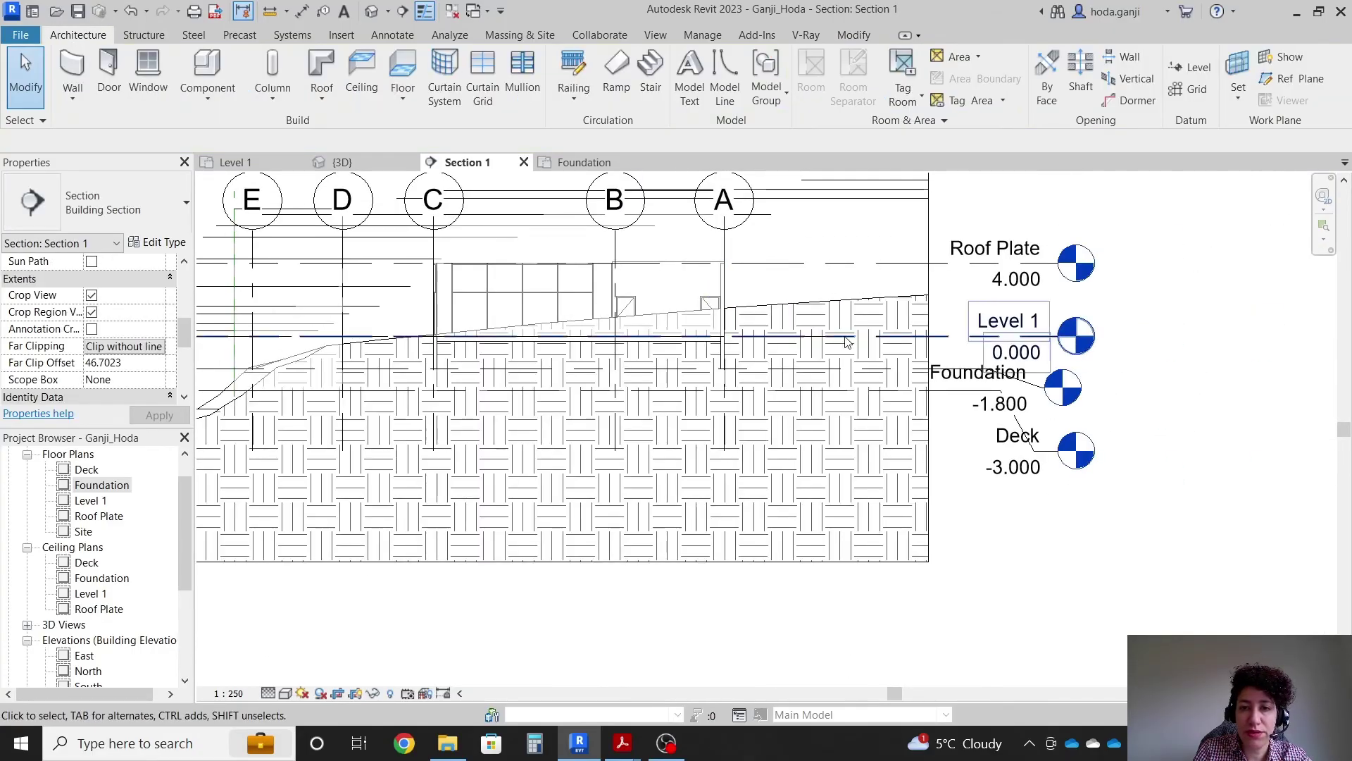
# Temporarily hide the topography in the Section 1 view
pyautogui.scroll(2, 828, 300)
pyautogui.click(838, 307)
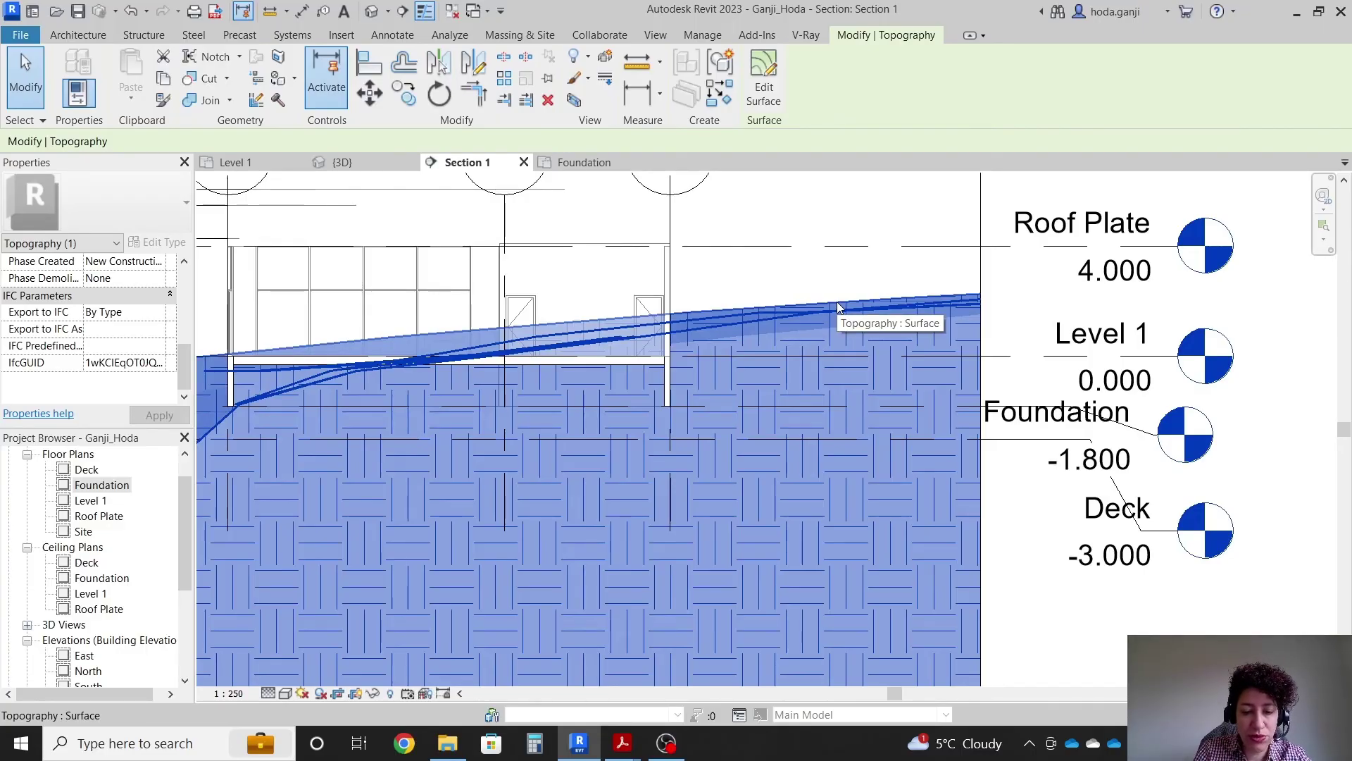
pyautogui.press('h')
pyautogui.scroll(-1, 912, 370)
pyautogui.scroll(2, 426, 362)
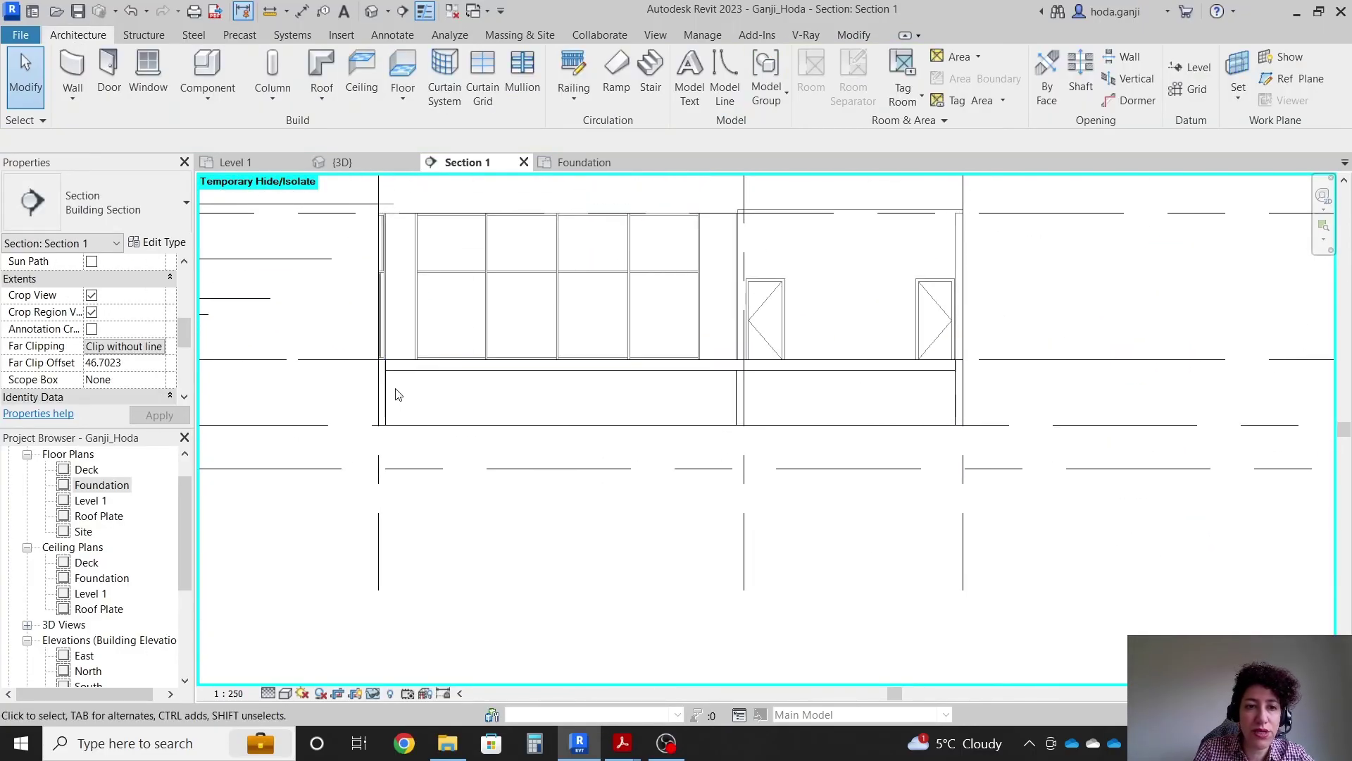
# Examine in section how the Generic 300mm floor meets the 200 mm foundation walls at grids C, B and A
pyautogui.click(381, 394)
pyautogui.scroll(3, 386, 338)
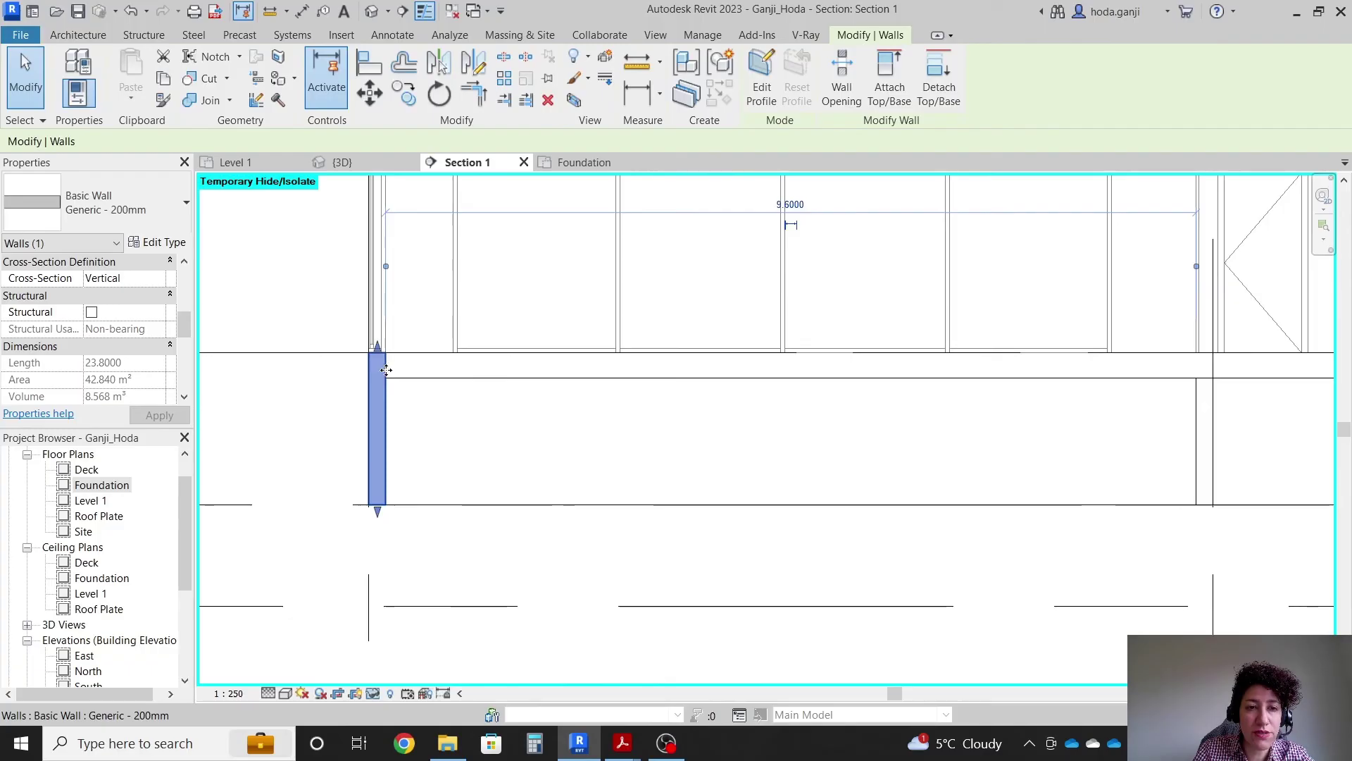
pyautogui.press('Escape')
pyautogui.click(443, 384)
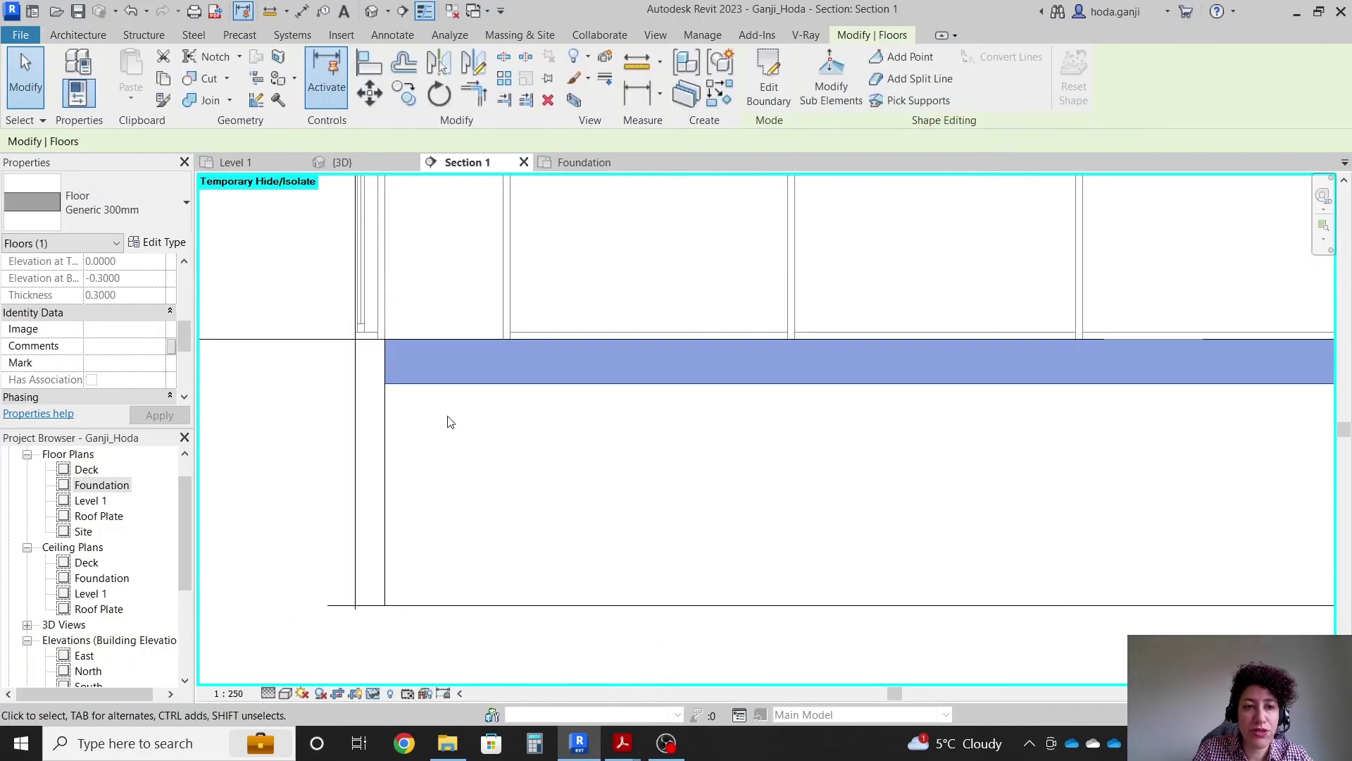
pyautogui.press('Escape')
pyautogui.scroll(-3, 387, 432)
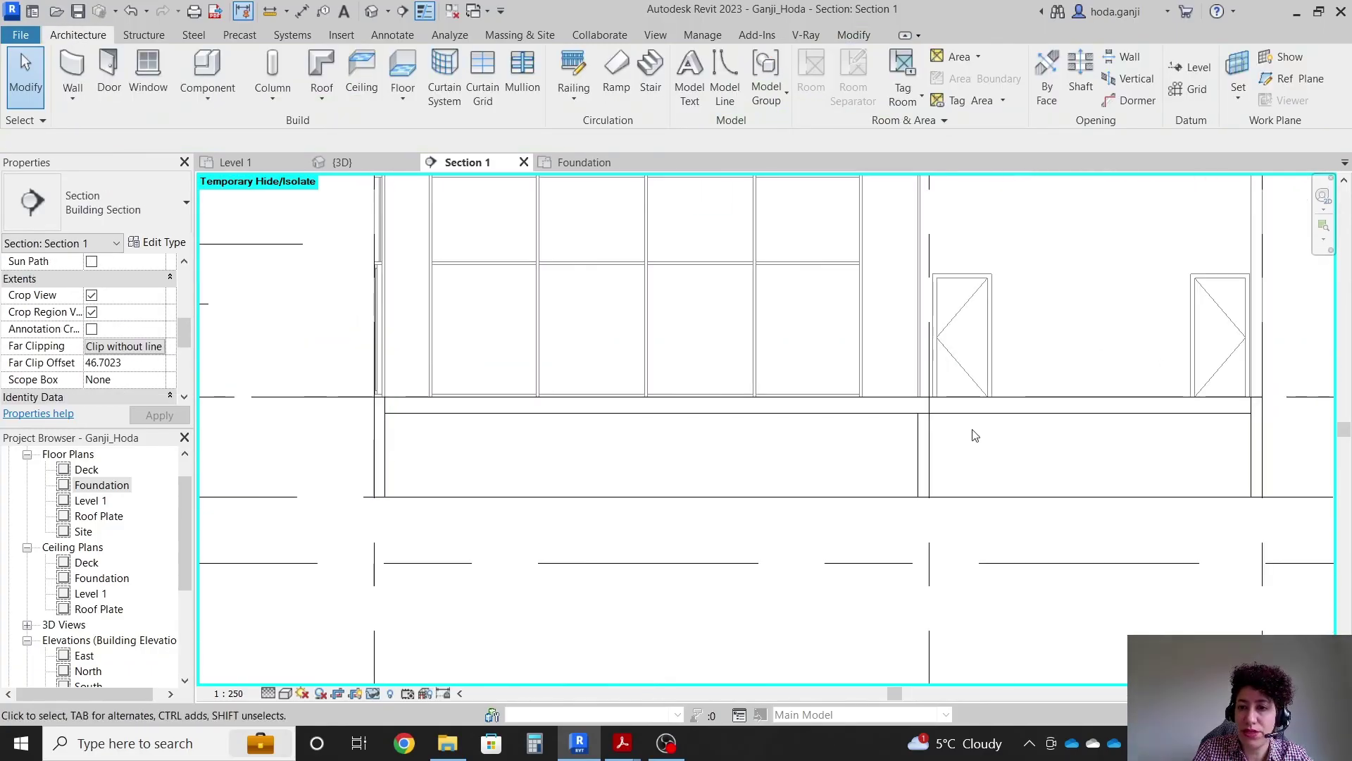
pyautogui.scroll(2, 974, 436)
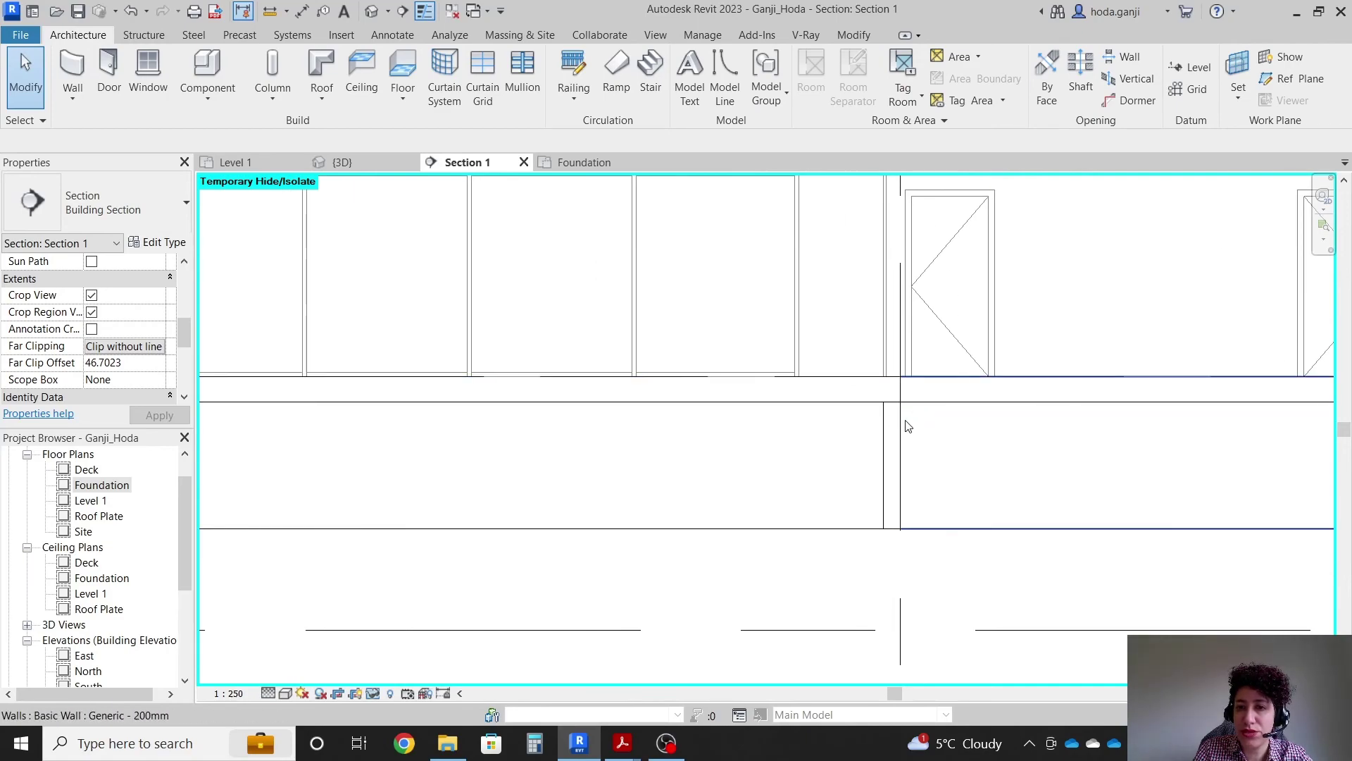
pyautogui.scroll(-2, 893, 458)
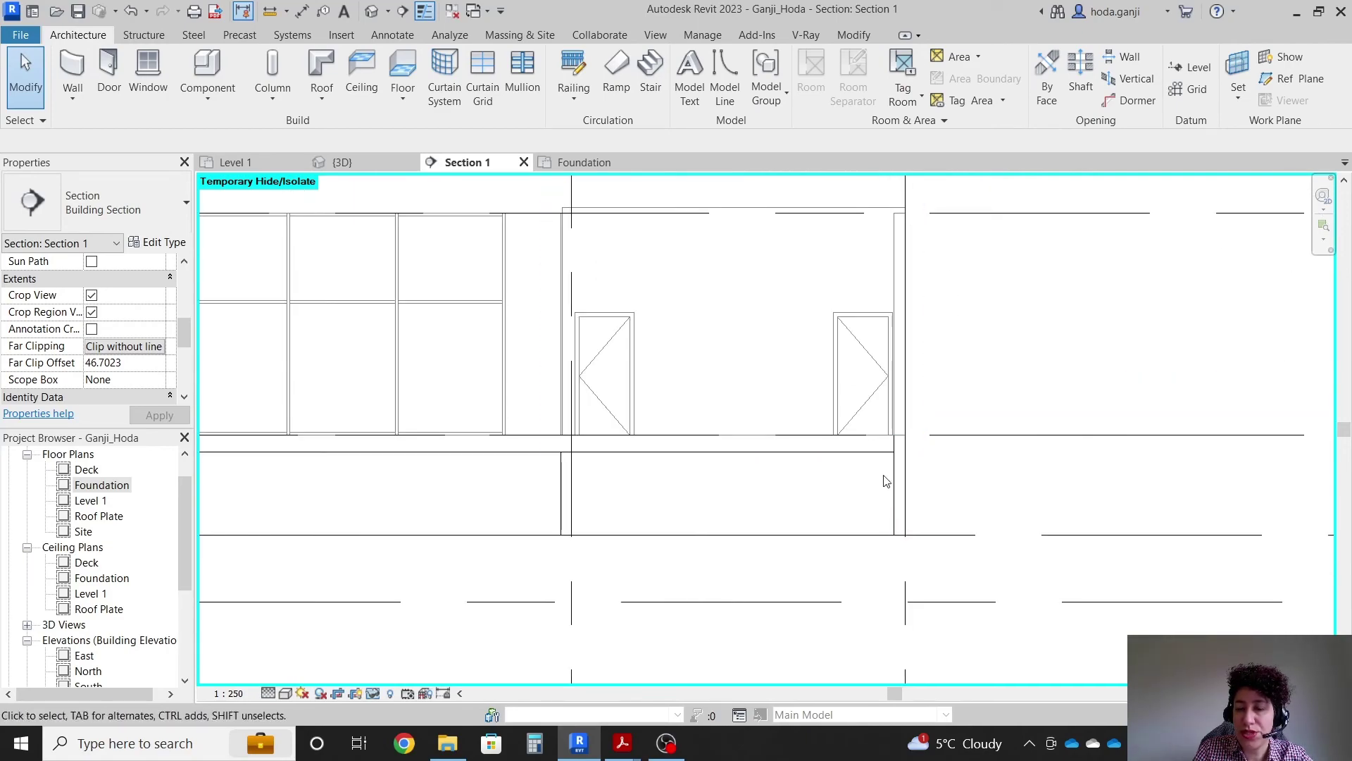
pyautogui.scroll(-3, 916, 458)
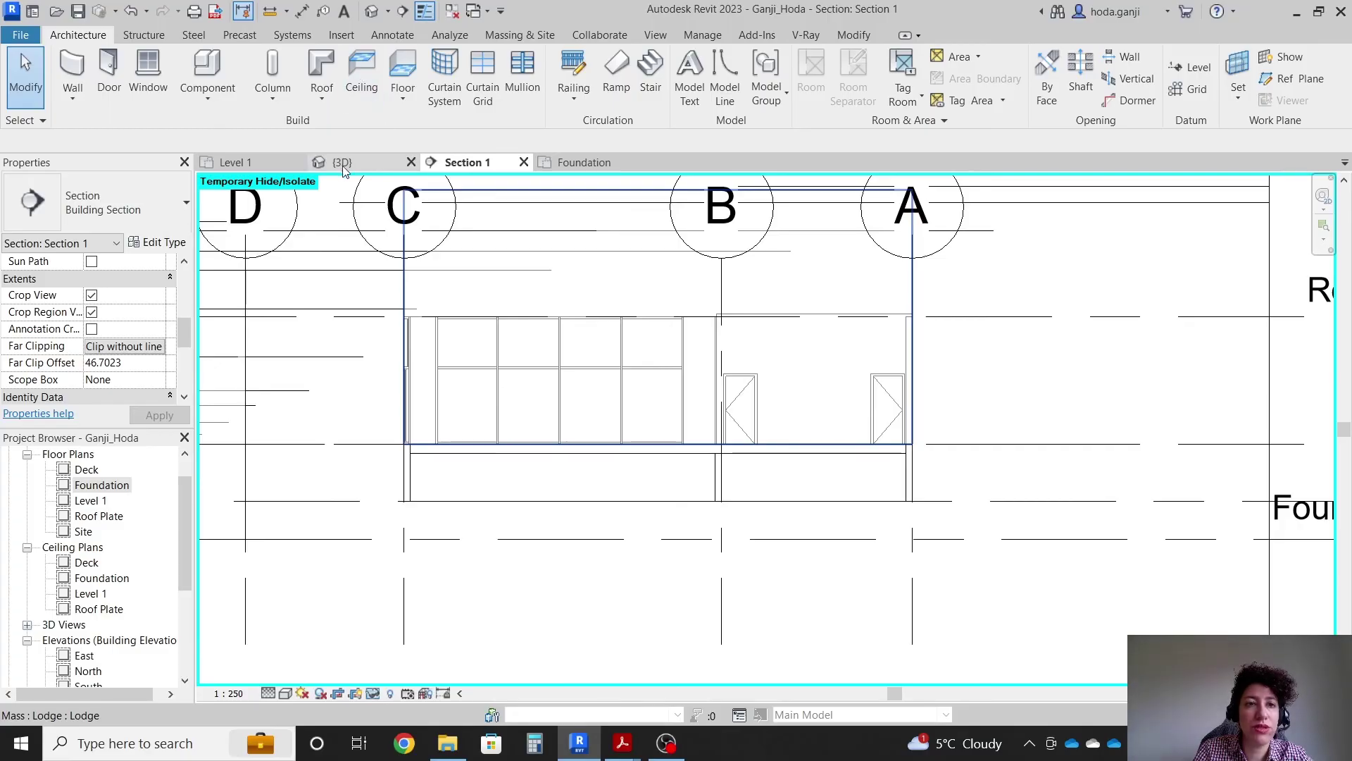
# Switch to the 3D view and reset its temporary hide/isolate
pyautogui.click(342, 163)
pyautogui.scroll(-2, 788, 326)
pyautogui.keyDown('shift'); pyautogui.moveTo(942, 388); pyautogui.dragTo(748, 468, button='middle'); pyautogui.keyUp('shift')
pyautogui.click(408, 693)
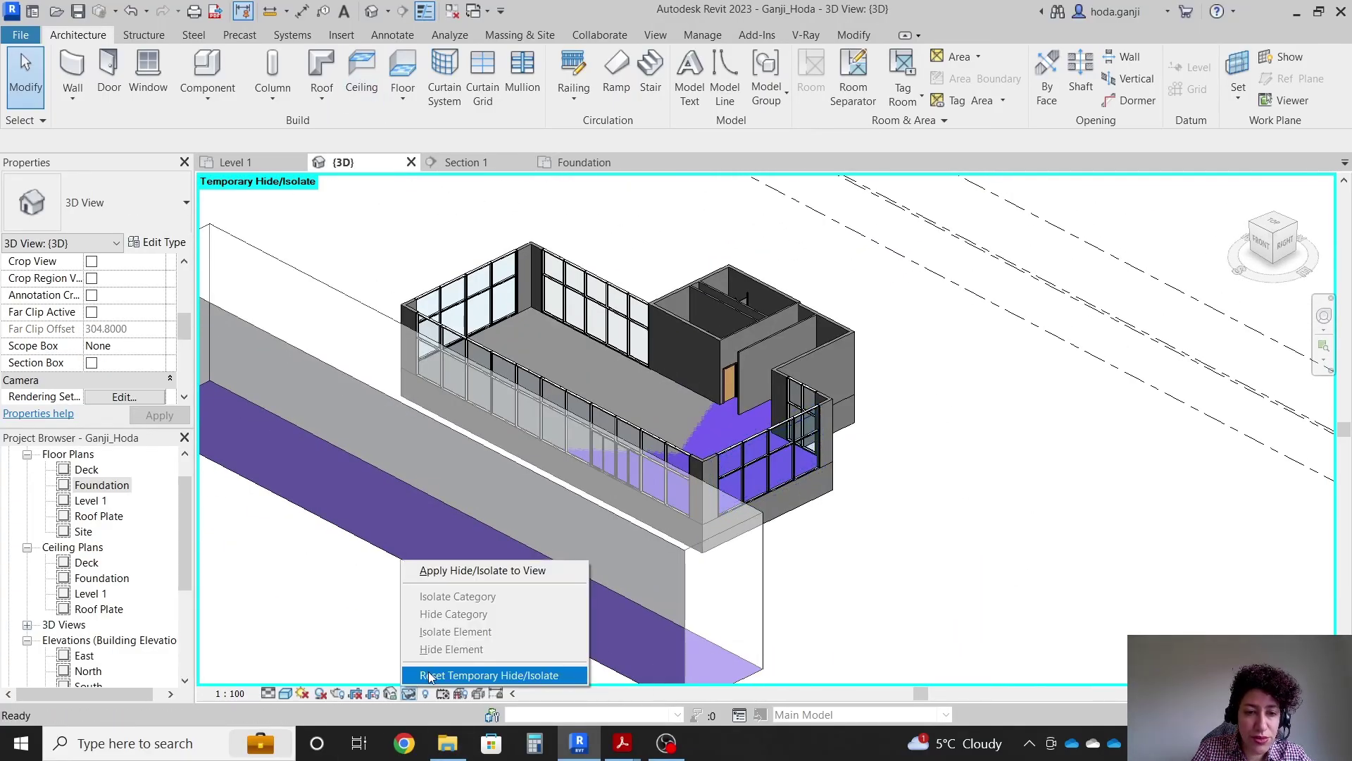
pyautogui.click(431, 674)
pyautogui.scroll(-2, 902, 436)
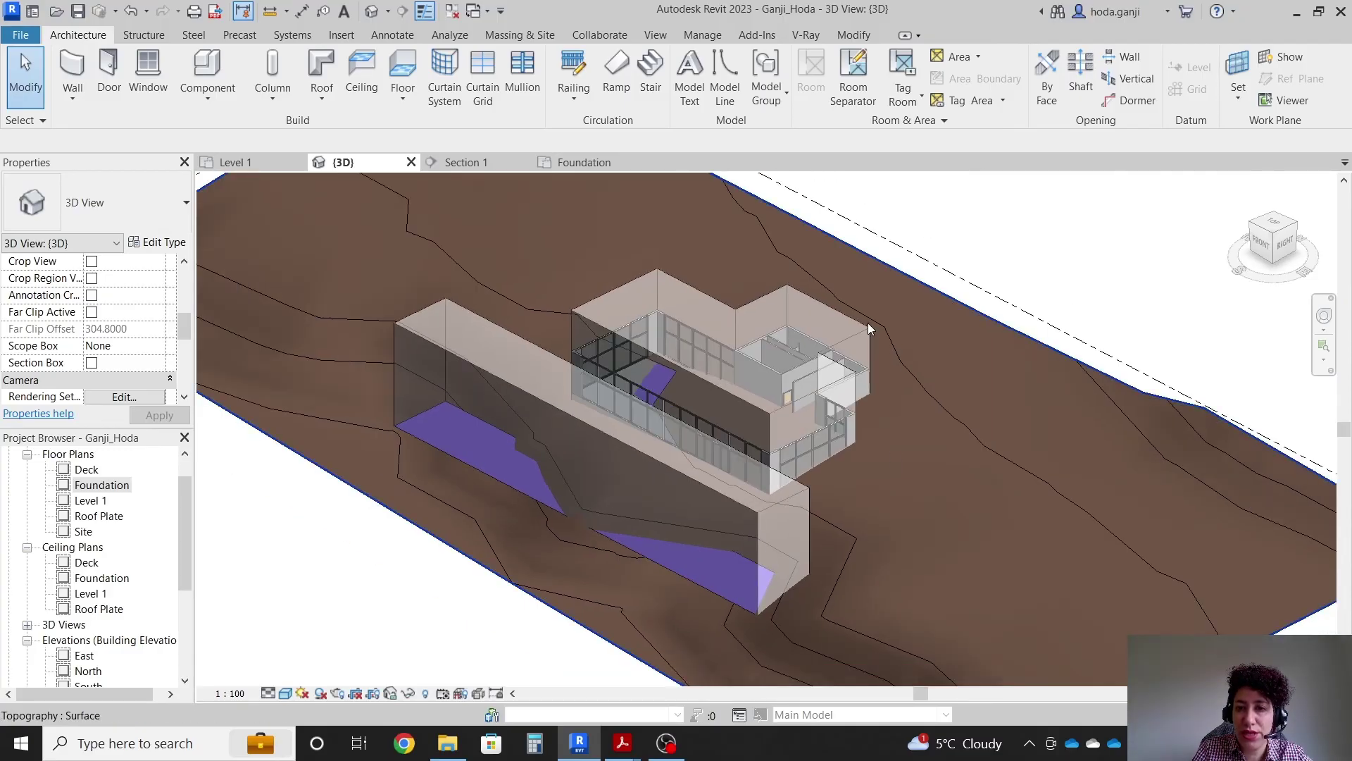
# Temporarily hide the lodge mass and the long deck mass in 3D, and view the lodge against the terrain
pyautogui.click(862, 325)
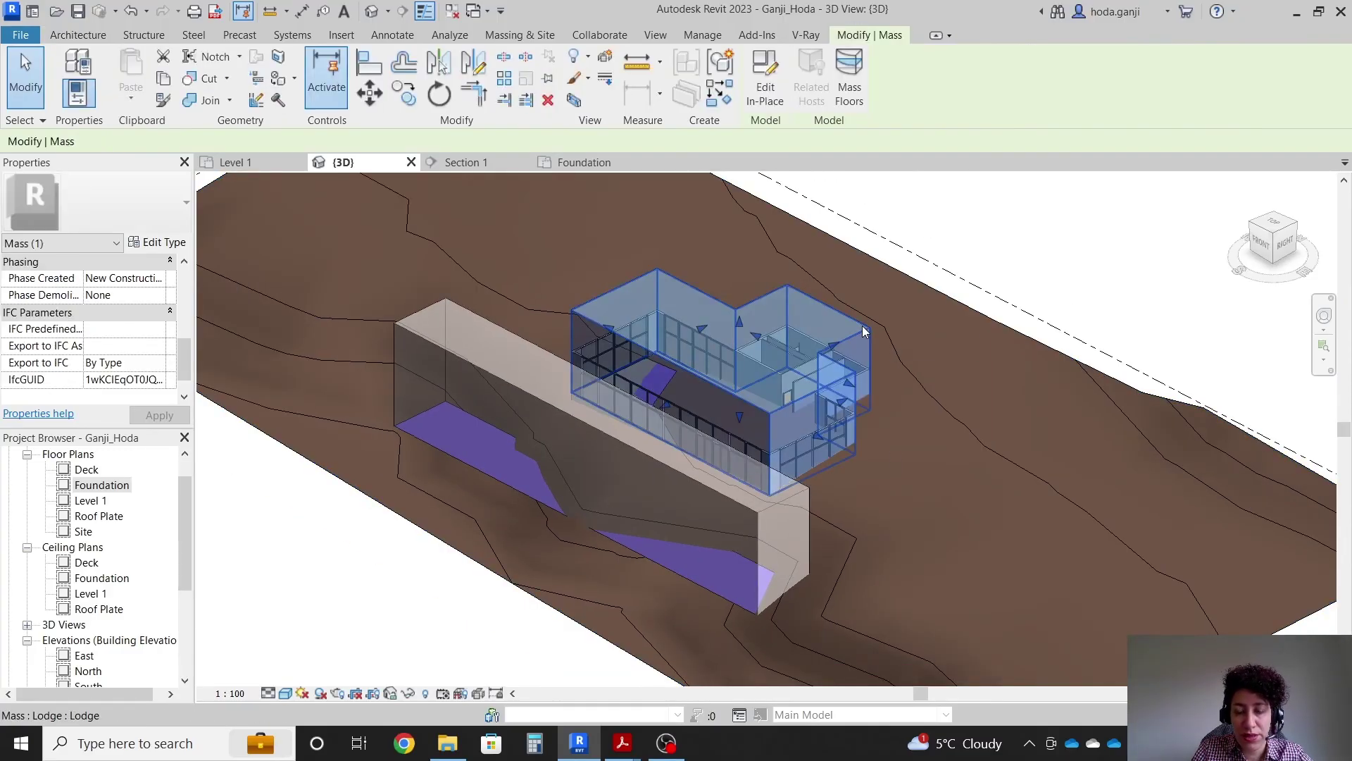
pyautogui.press('h')
pyautogui.press('h')
pyautogui.click(737, 502)
pyautogui.press('h')
pyautogui.press('h')
pyautogui.keyDown('shift'); pyautogui.moveTo(716, 446); pyautogui.dragTo(899, 524, button='middle'); pyautogui.keyUp('shift')
pyautogui.scroll(3, 741, 493)
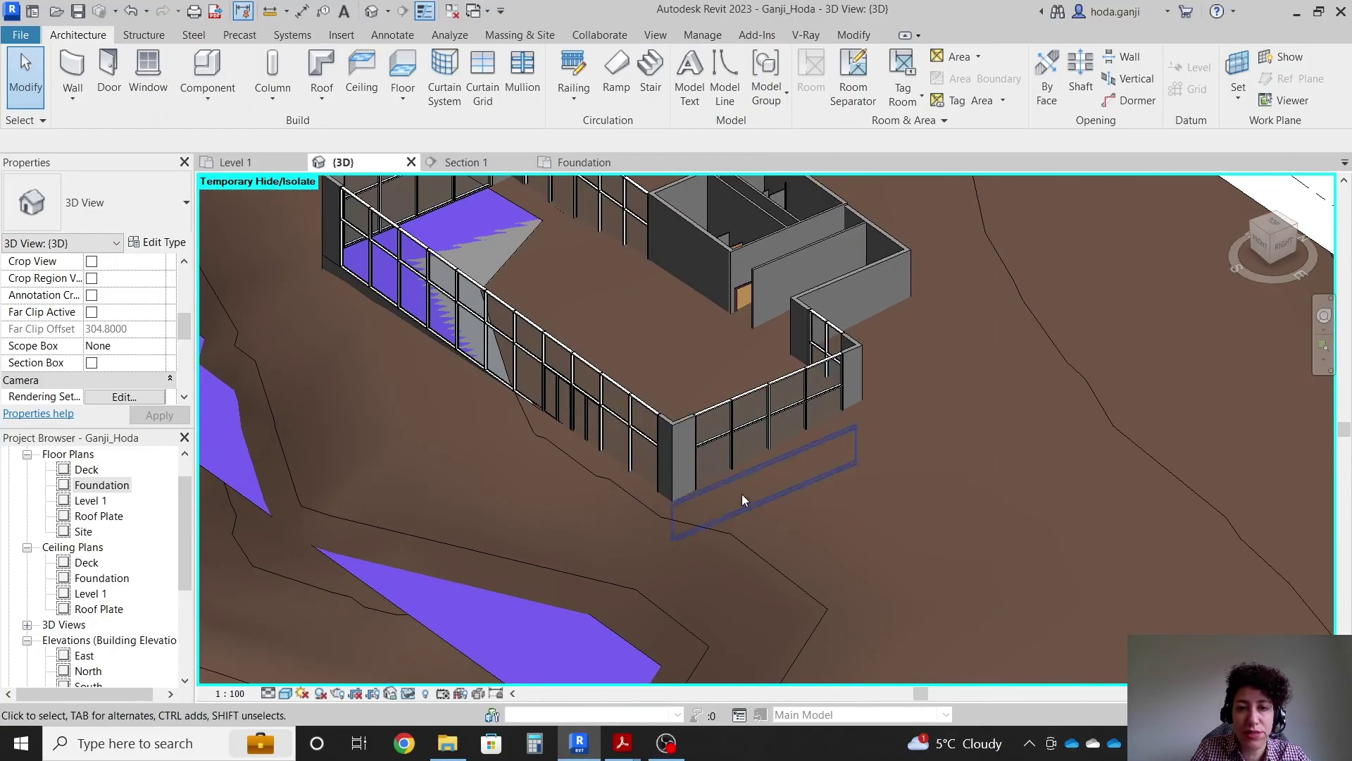
# Look at where Section 1 cuts the lodge, and return to the Level 1 floor plan
pyautogui.click(465, 162)
pyautogui.scroll(3, 530, 421)
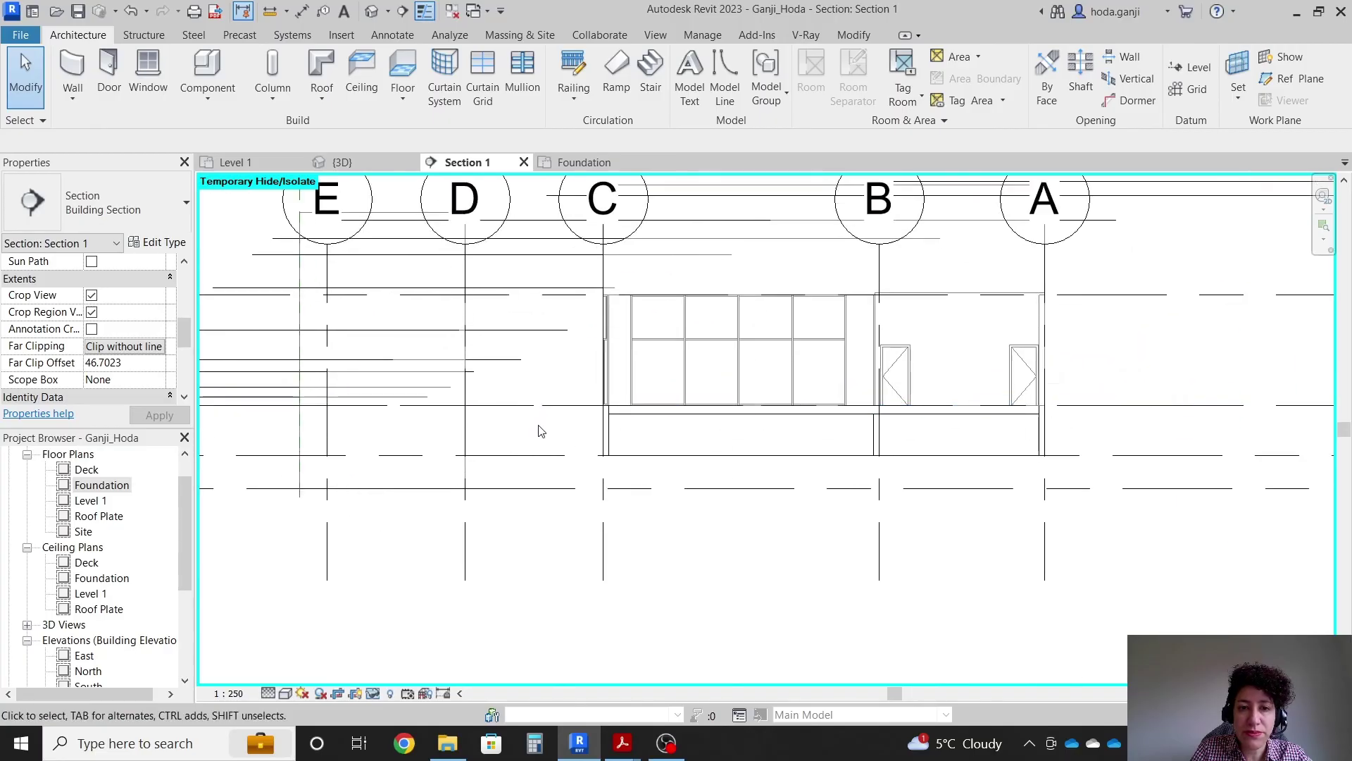
pyautogui.click(247, 161)
pyautogui.moveTo(849, 655); pyautogui.dragTo(737, 511, button='middle')
pyautogui.scroll(-1, 737, 512)
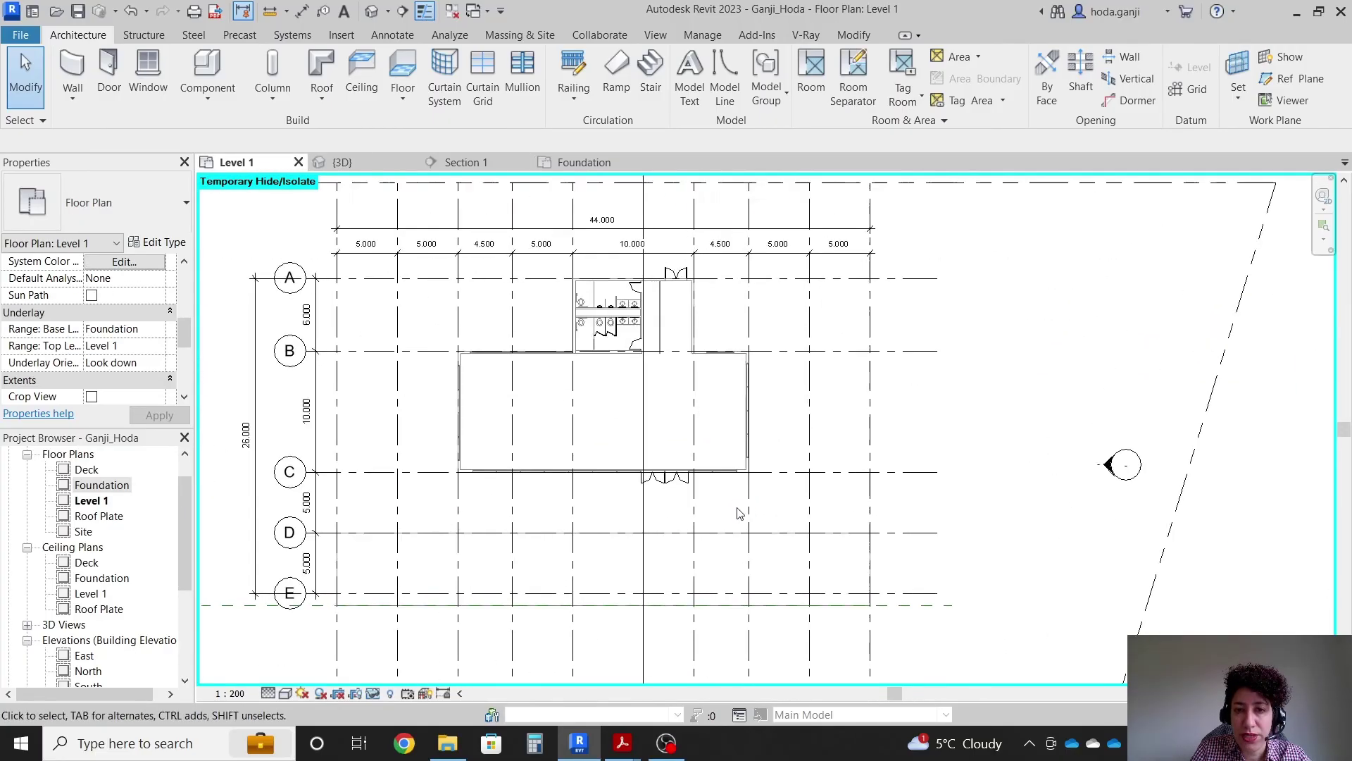
# Nudge the Section 1 line on the Level 1 plan toward grid 6 so it cuts through the entrance doors
pyautogui.scroll(2, 730, 509)
pyautogui.click(634, 511)
pyautogui.scroll(-3, 655, 529)
pyautogui.press('Right')
pyautogui.press('Right')
pyautogui.press('Right')
pyautogui.press('Right')
pyautogui.press('Right')
pyautogui.press('Right')
pyautogui.scroll(-2, 676, 386)
pyautogui.scroll(3, 650, 235)
pyautogui.scroll(1, 658, 264)
pyautogui.scroll(-2, 666, 278)
pyautogui.scroll(4, 696, 582)
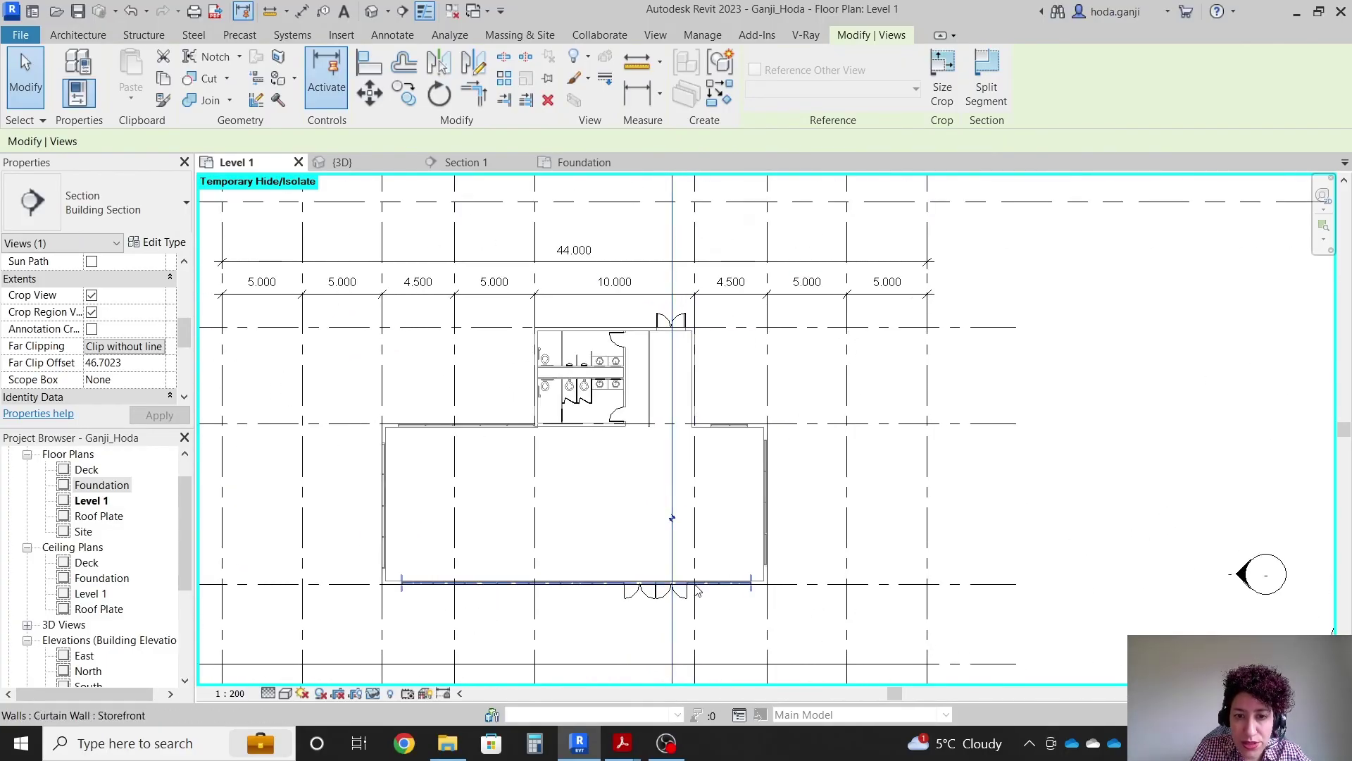
pyautogui.scroll(-3, 697, 590)
pyautogui.scroll(1, 669, 254)
pyautogui.scroll(1, 676, 250)
pyautogui.press('Escape')
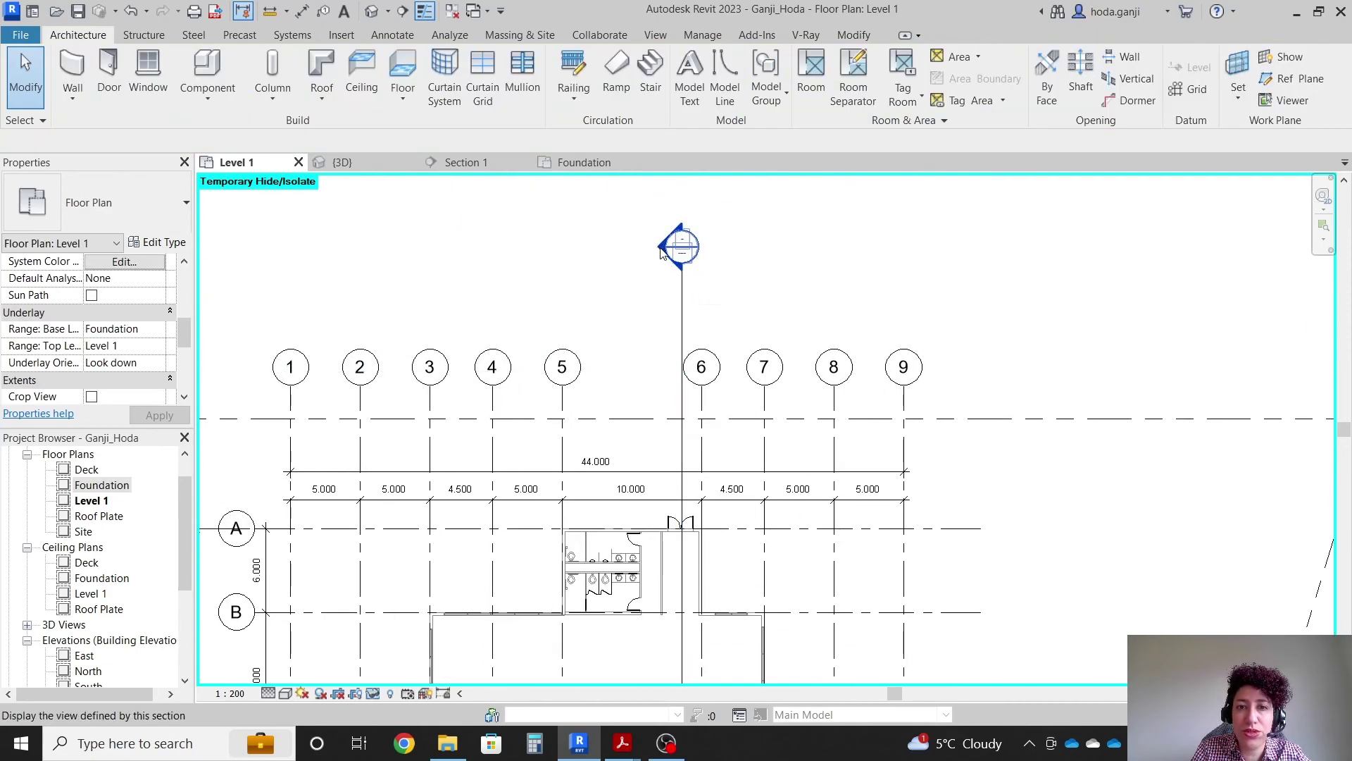
# Open the Section 1 view from its section head and reset its temporary hide/isolate
pyautogui.doubleClick(661, 252)
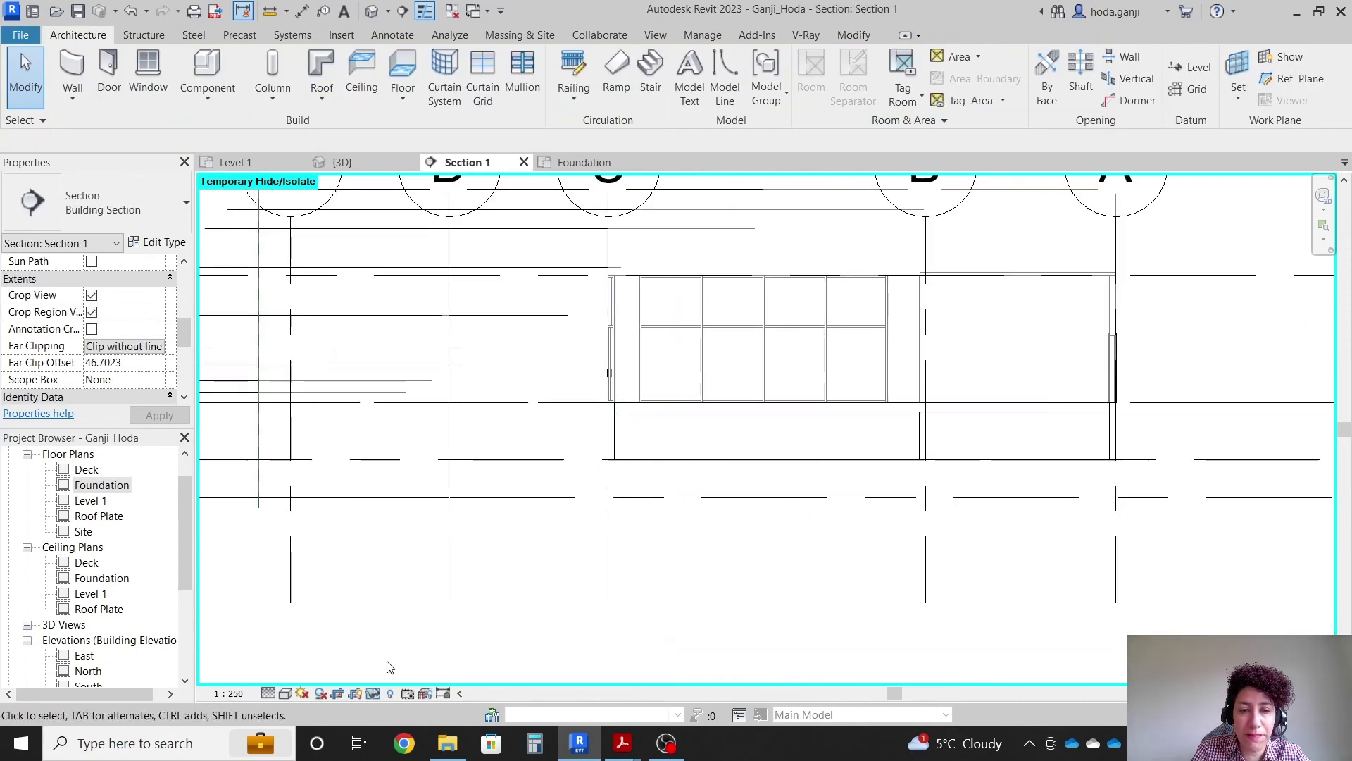
pyautogui.click(369, 695)
pyautogui.click(453, 674)
pyautogui.scroll(1, 692, 400)
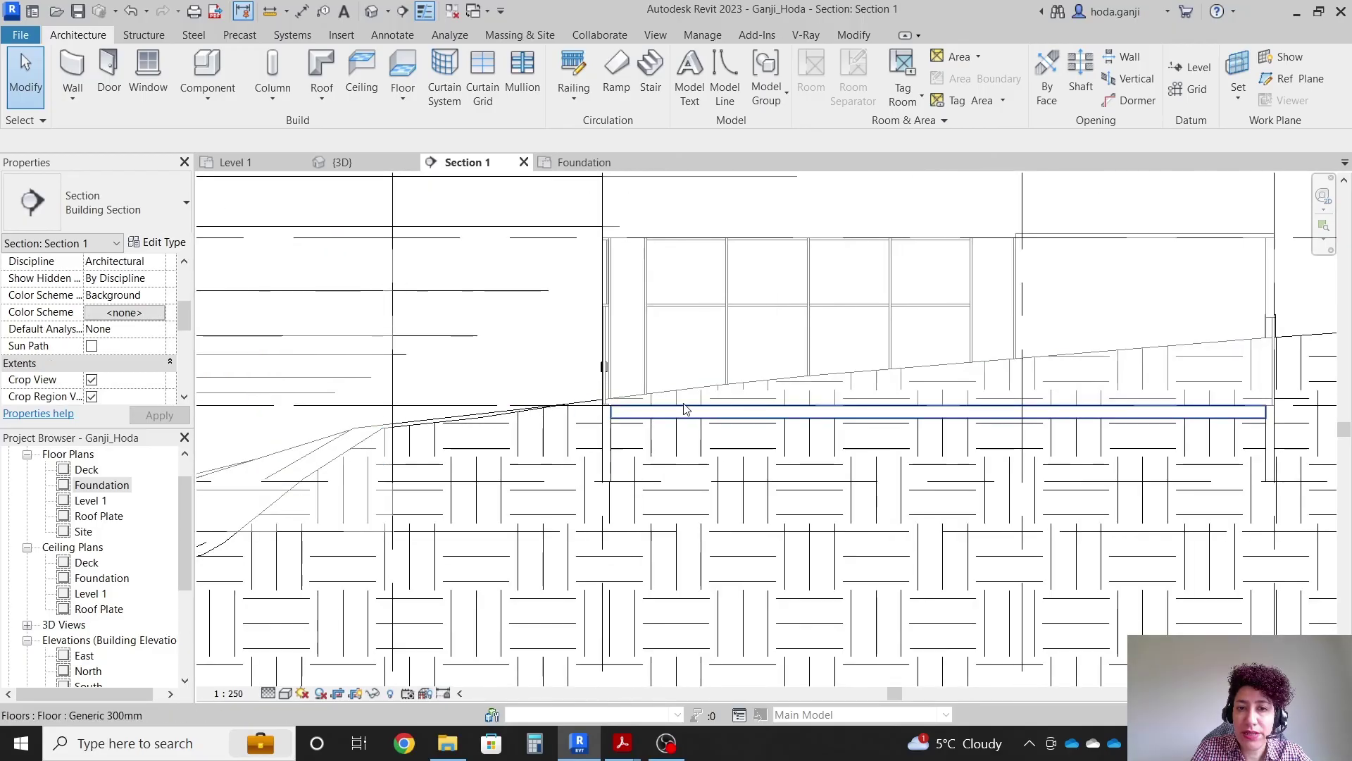
# Examine the topography profile against the floor, the foundation walls and the level lines in Section 1
pyautogui.click(694, 396)
pyautogui.scroll(-2, 537, 441)
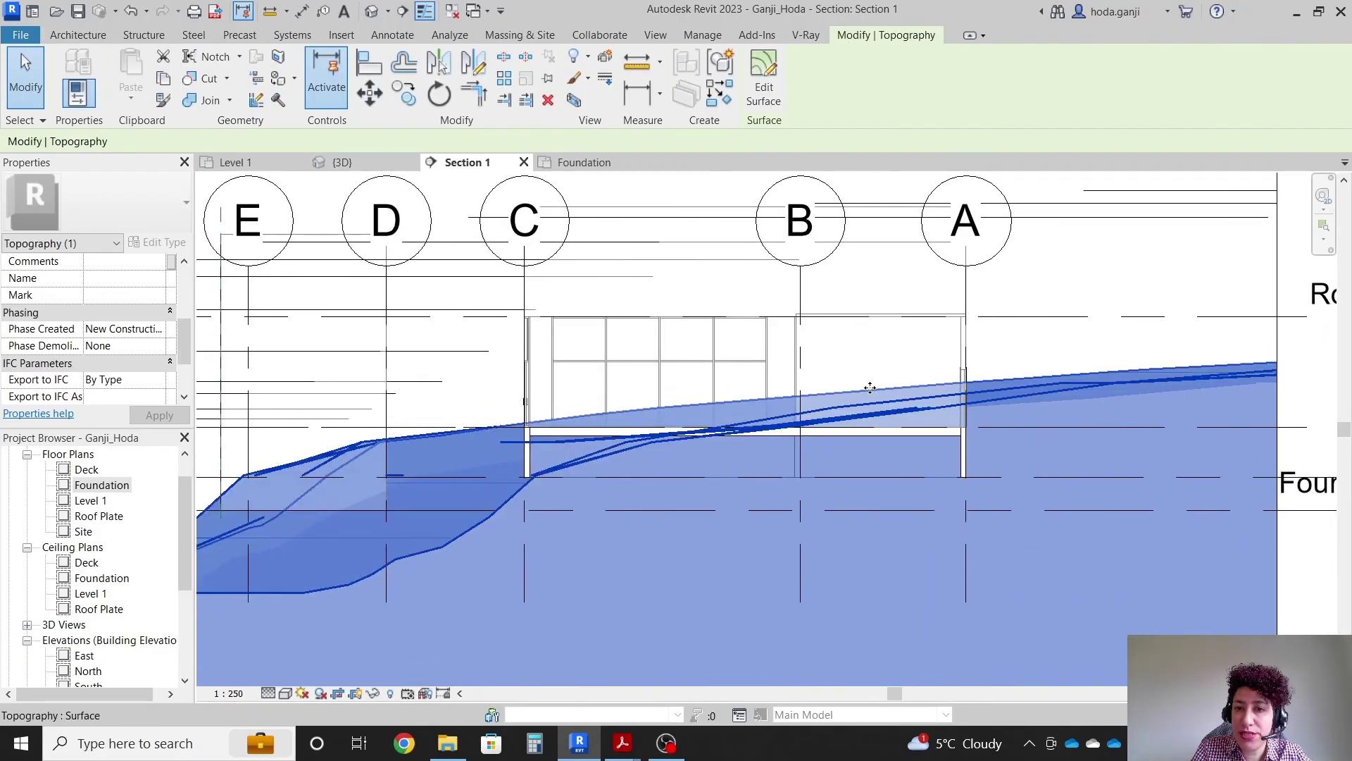
pyautogui.scroll(1, 471, 448)
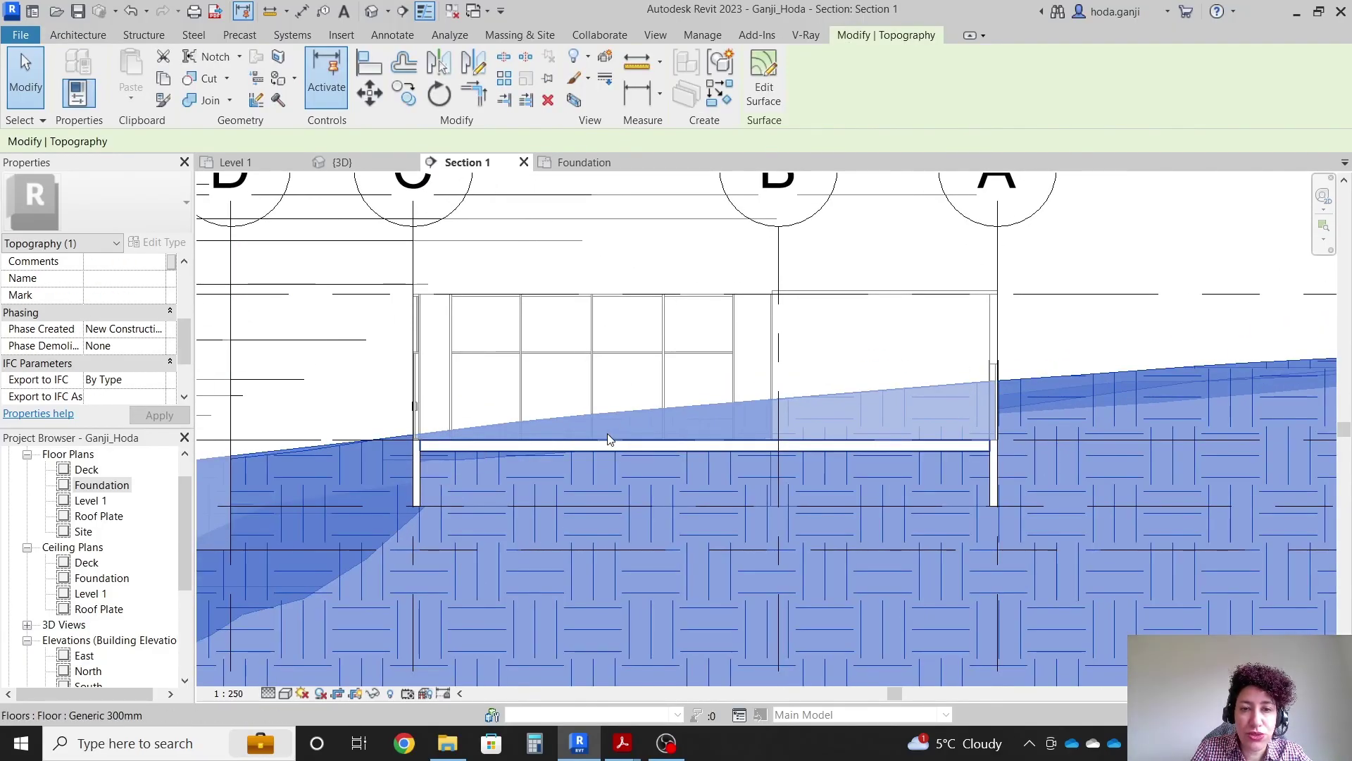
pyautogui.scroll(-1, 592, 416)
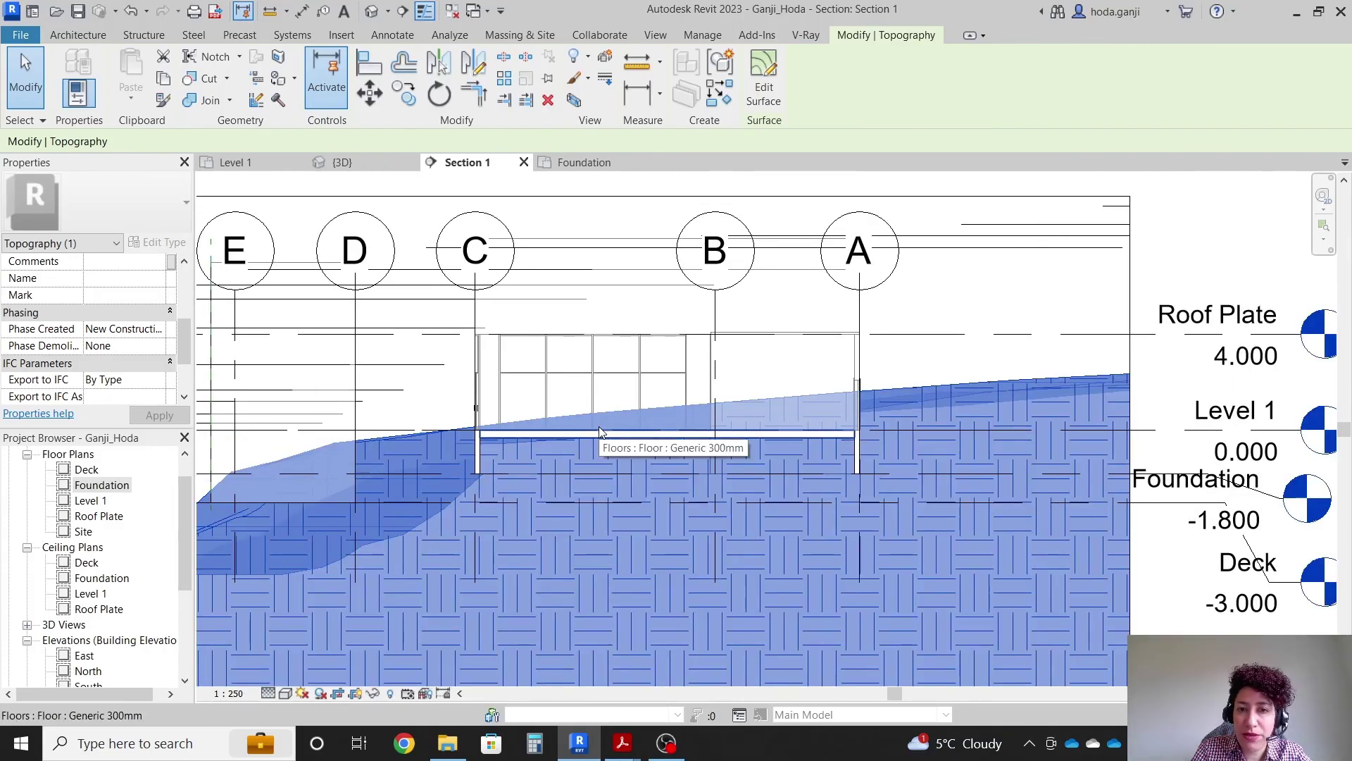
pyautogui.scroll(-1, 599, 426)
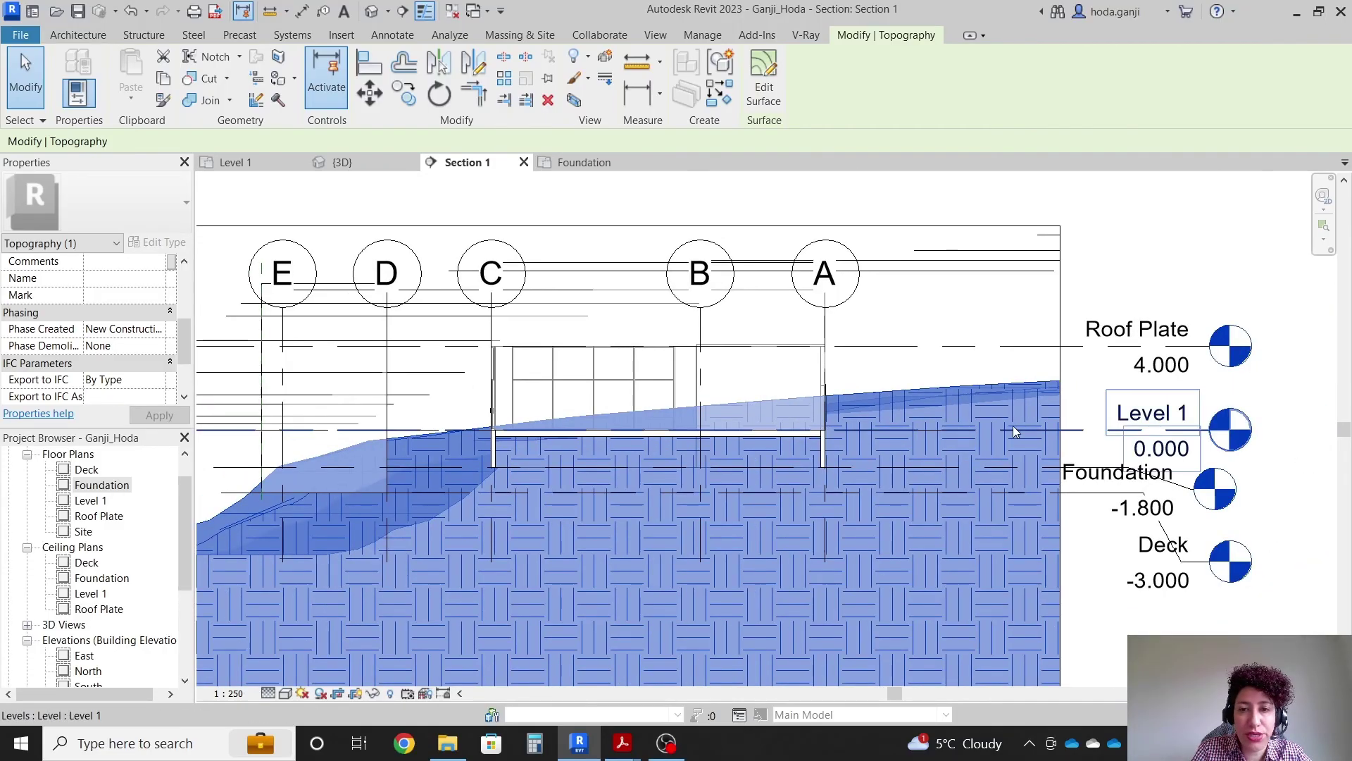
pyautogui.scroll(-2, 957, 434)
pyautogui.scroll(2, 983, 446)
pyautogui.scroll(1, 985, 445)
pyautogui.click(1069, 567)
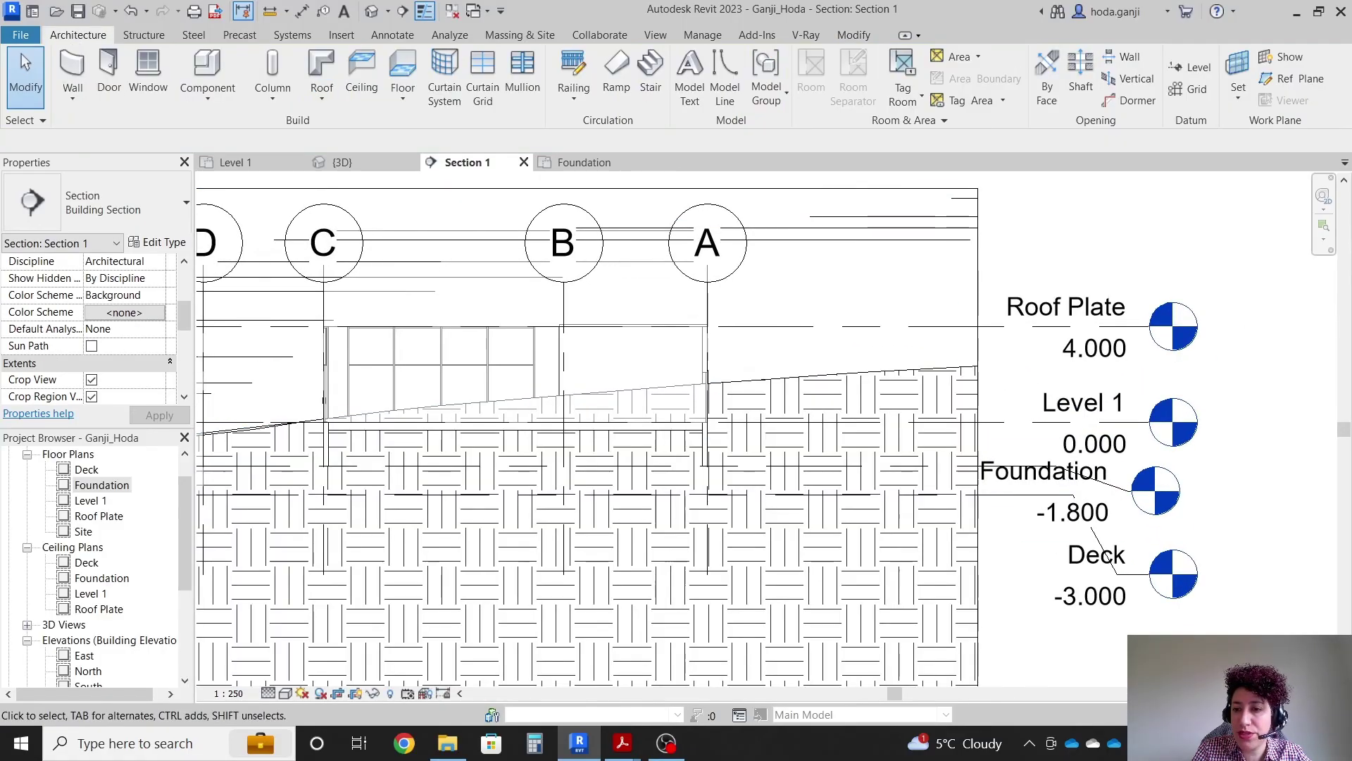
# Move the Roof Plate, Level 1, Foundation and Deck levels up together by 1 m in Section 1
pyautogui.scroll(-1, 1069, 567)
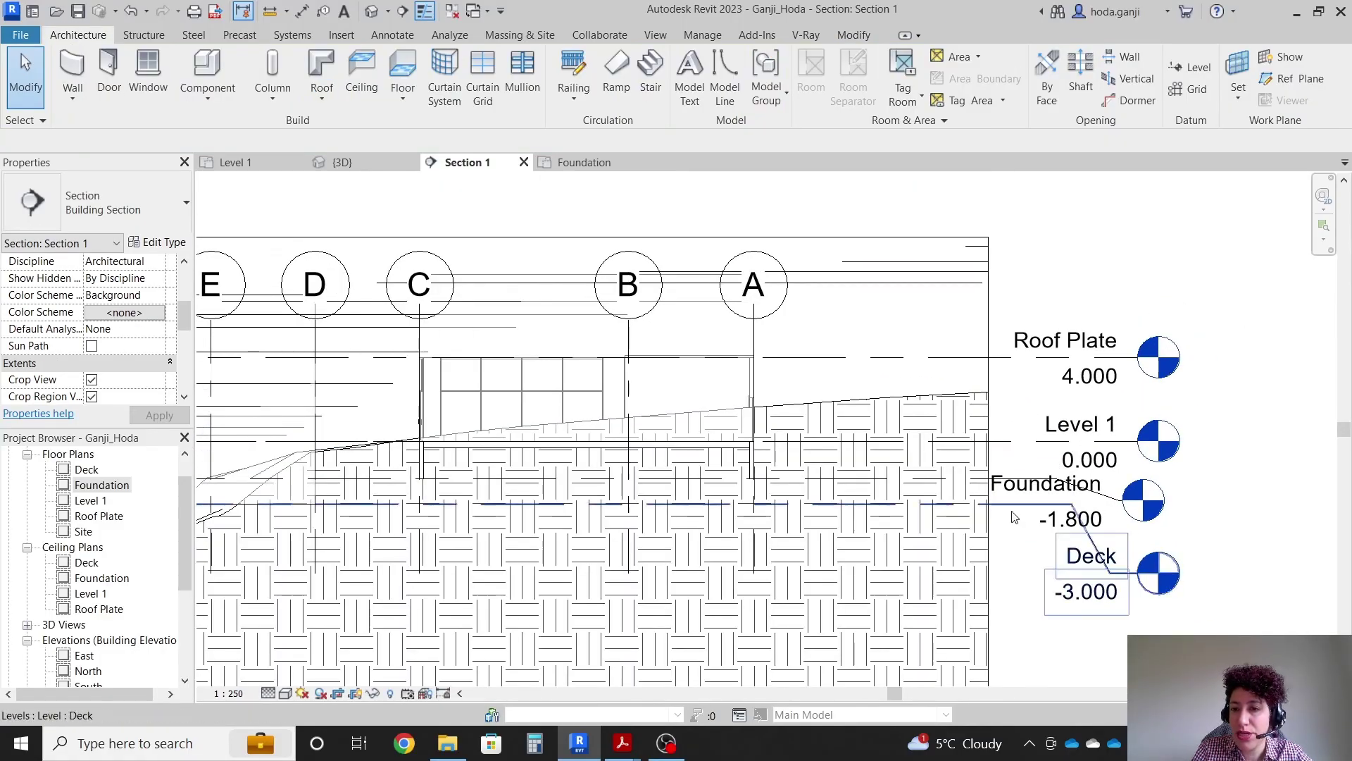
pyautogui.scroll(1, 1025, 243)
pyautogui.moveTo(1223, 260); pyautogui.dragTo(1127, 629)
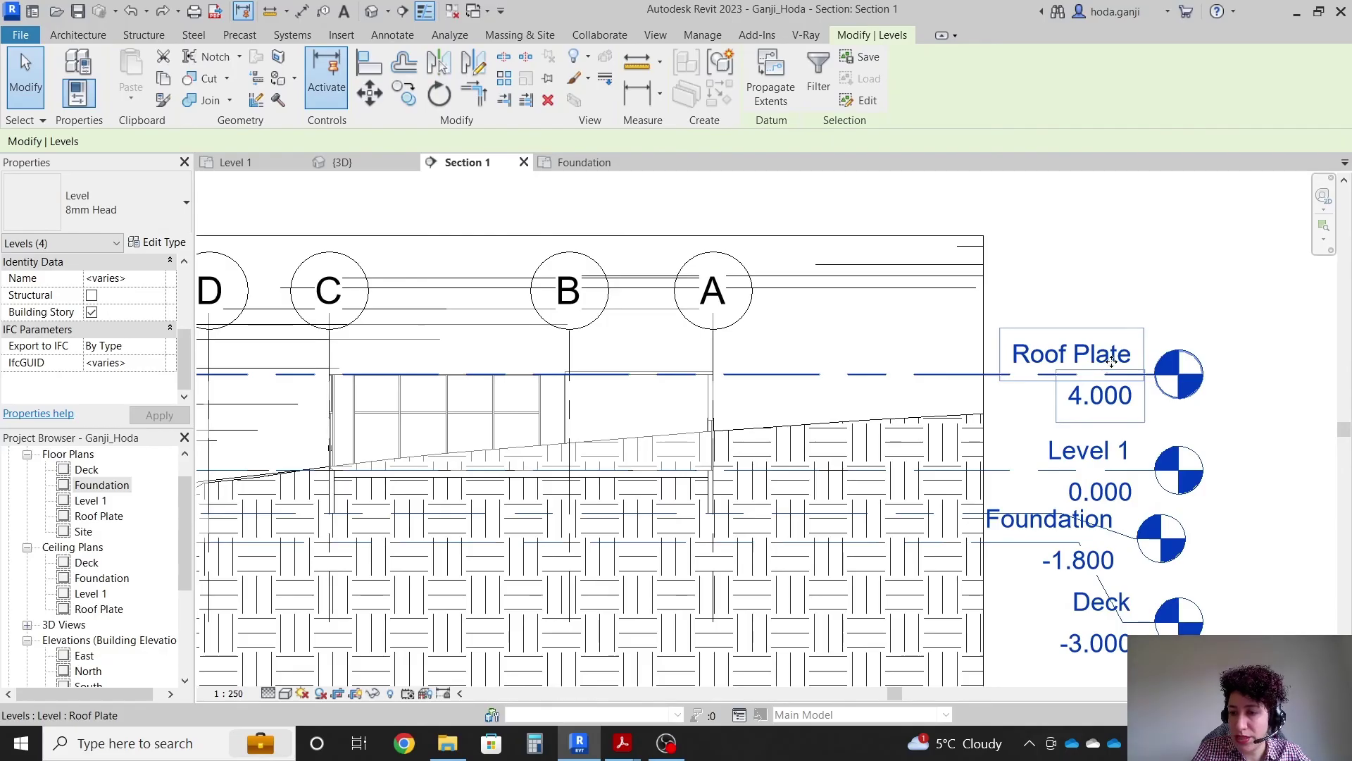
pyautogui.click(369, 93)
pyautogui.click(1069, 295)
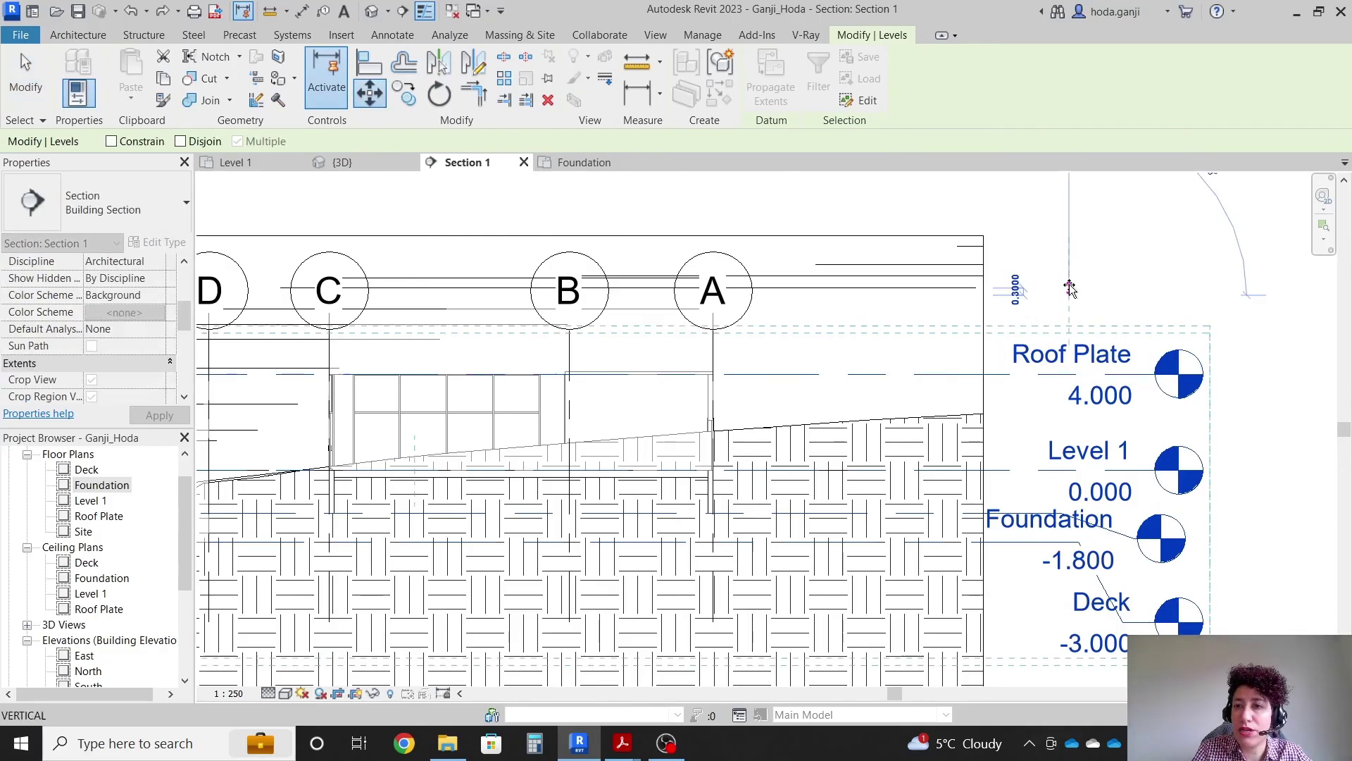
pyautogui.write('1')
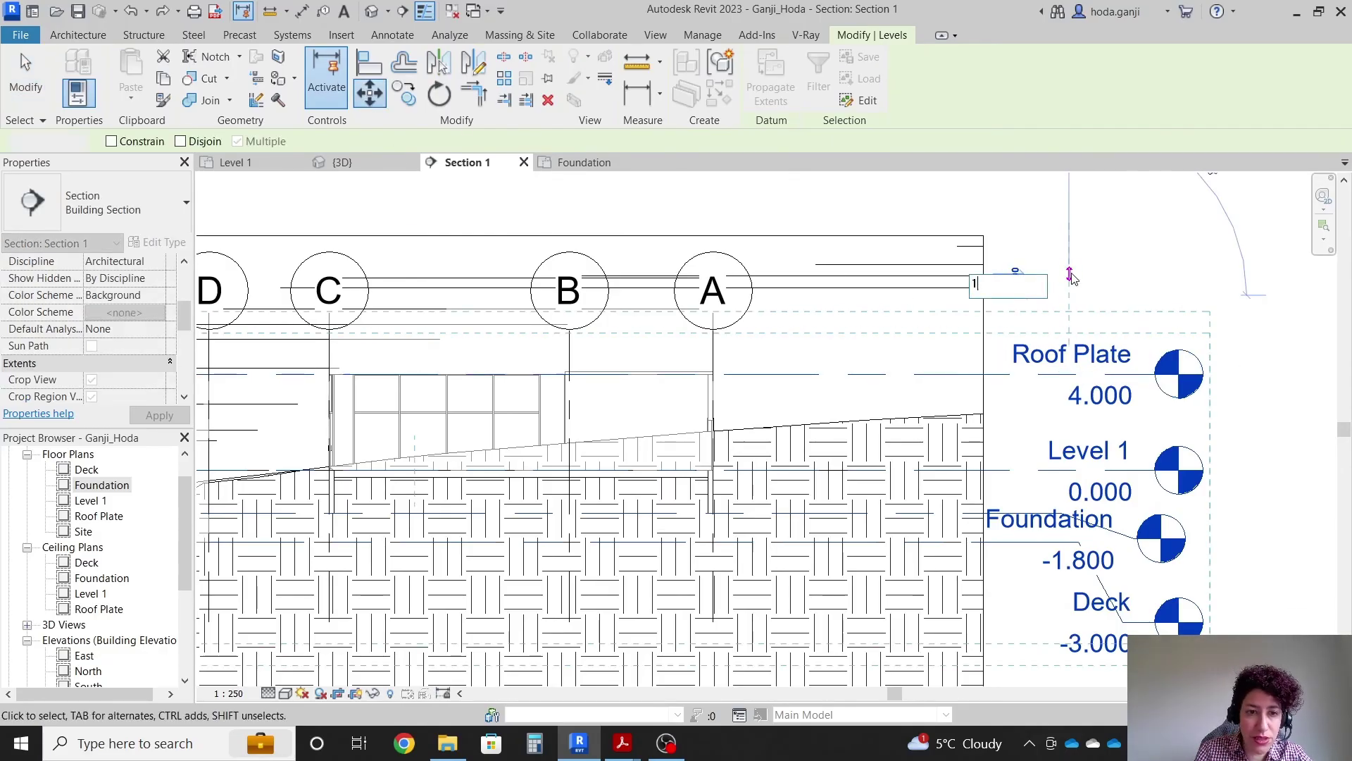
pyautogui.press('Return')
pyautogui.scroll(-2, 1098, 310)
pyautogui.press('Escape')
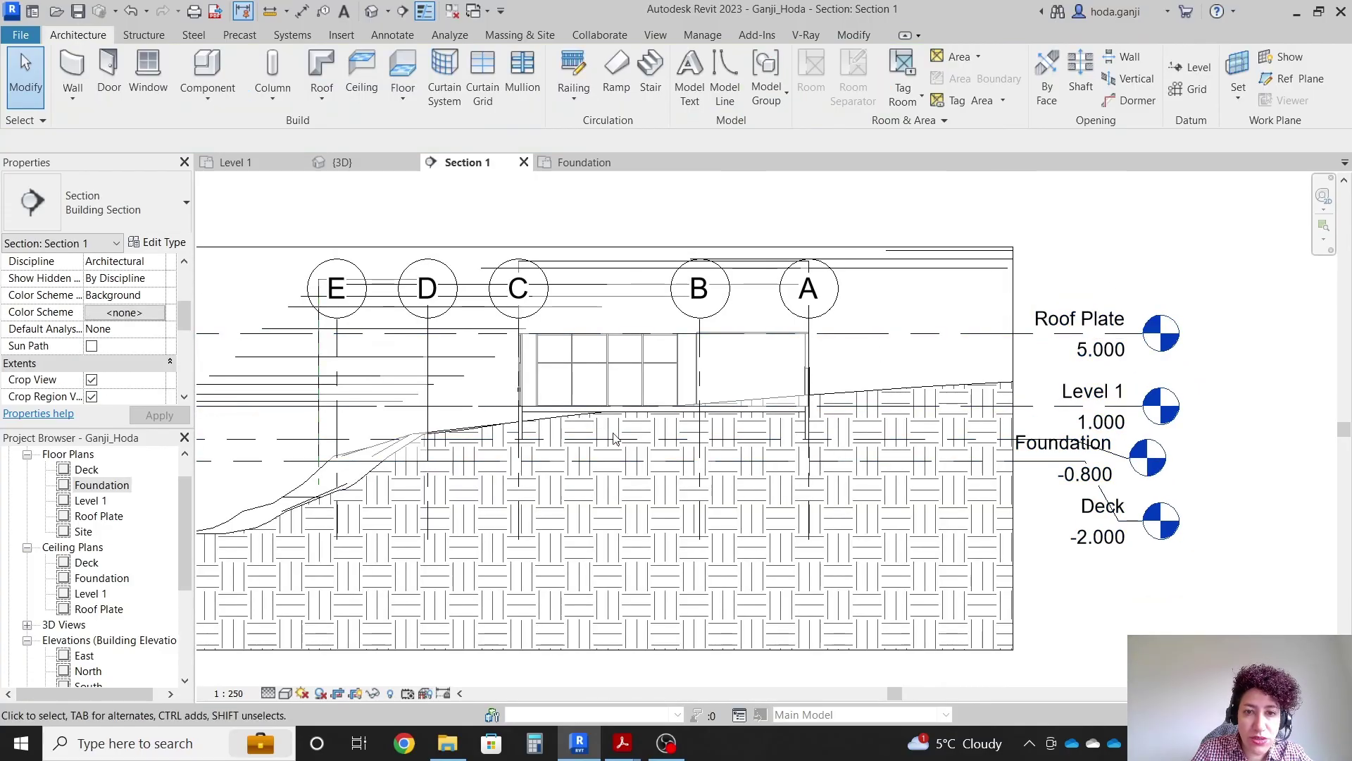
# Check the topography profile against the raised floor and foundation walls between grids C and A
pyautogui.scroll(2, 615, 431)
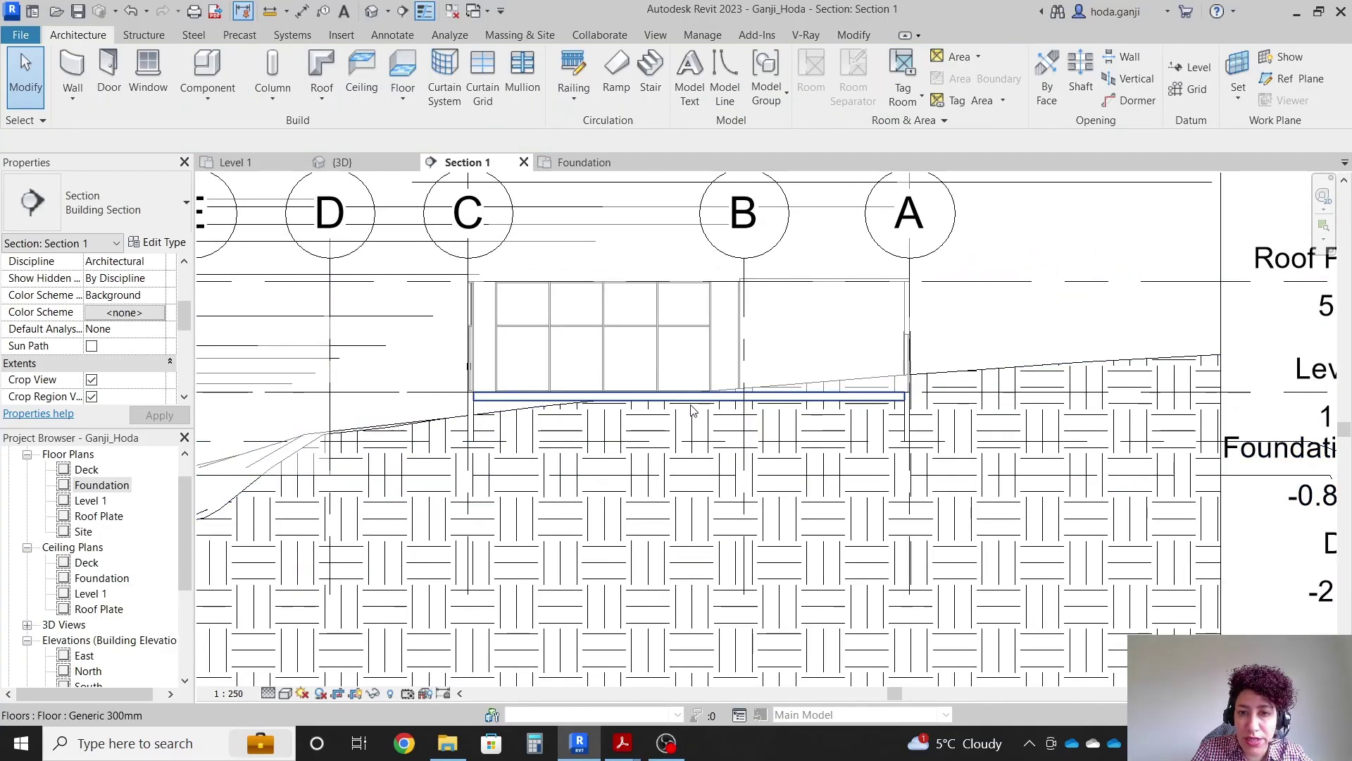
pyautogui.click(384, 397)
pyautogui.click(514, 461)
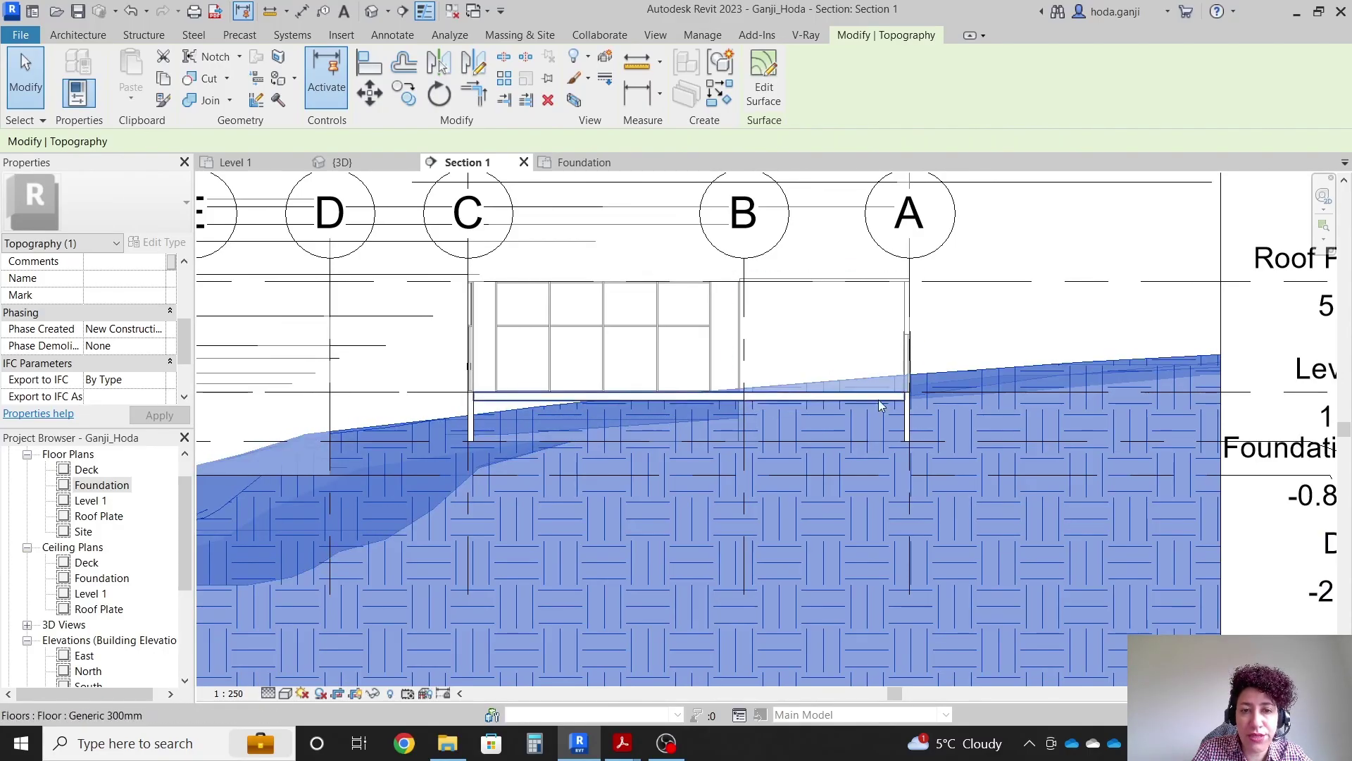
pyautogui.scroll(-2, 773, 369)
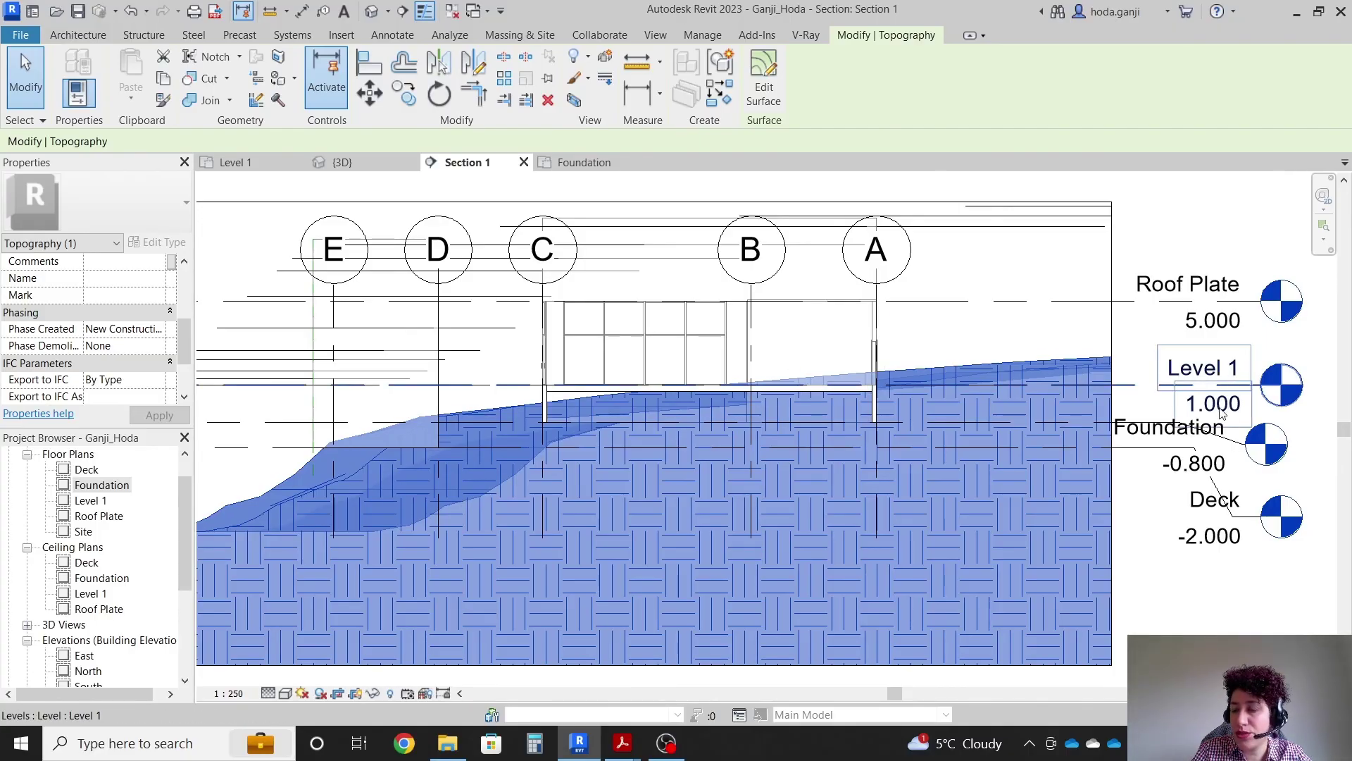
# Open the Site floor plan and set the project base point's elevation to 643.0000
pyautogui.press('Escape')
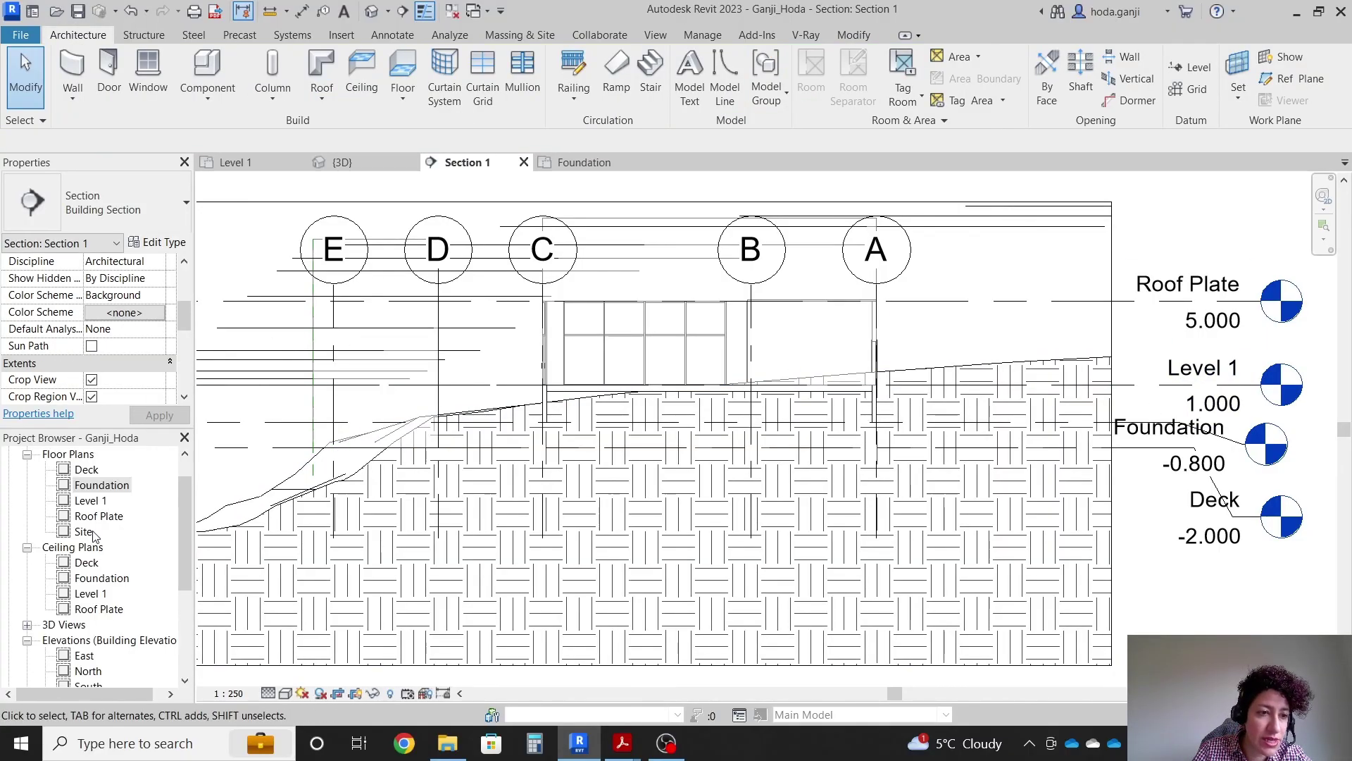
pyautogui.doubleClick(83, 531)
pyautogui.scroll(6, 760, 423)
pyautogui.click(705, 307)
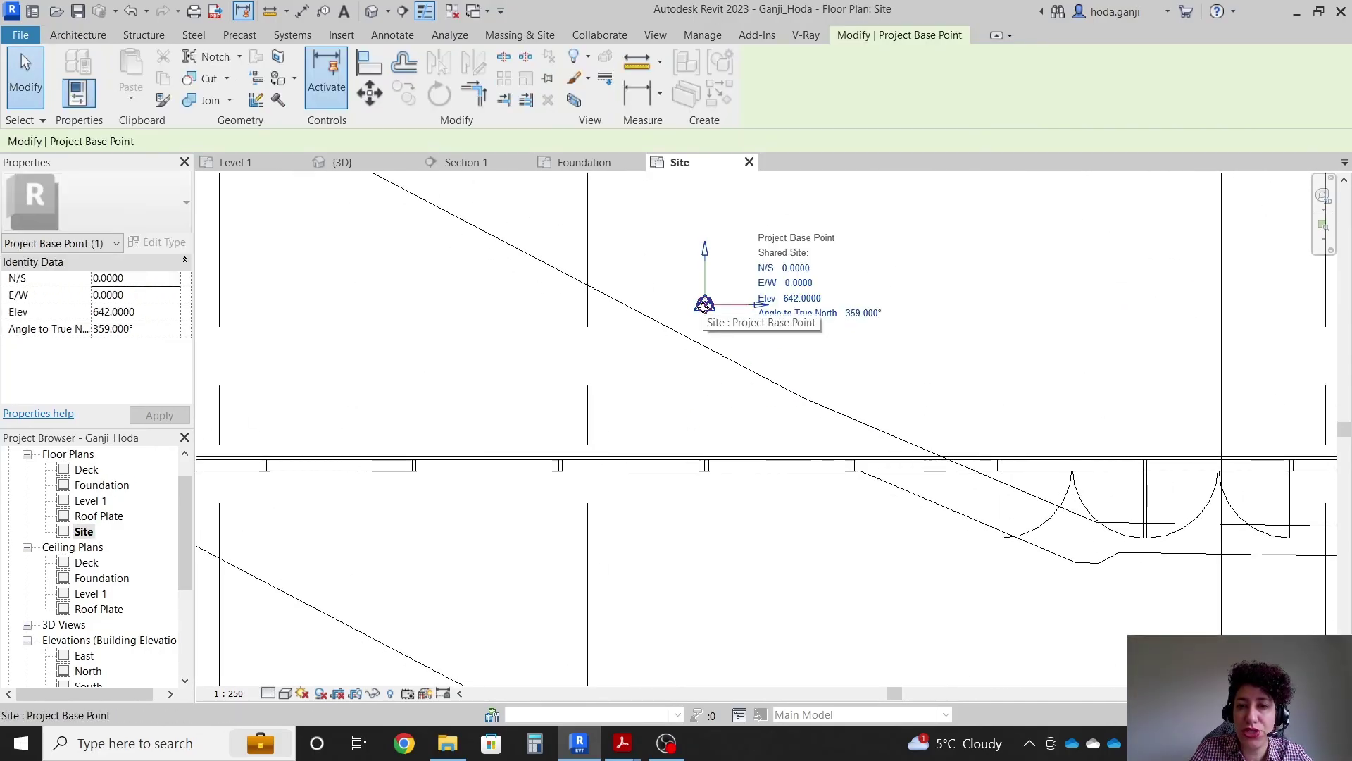
pyautogui.click(798, 302)
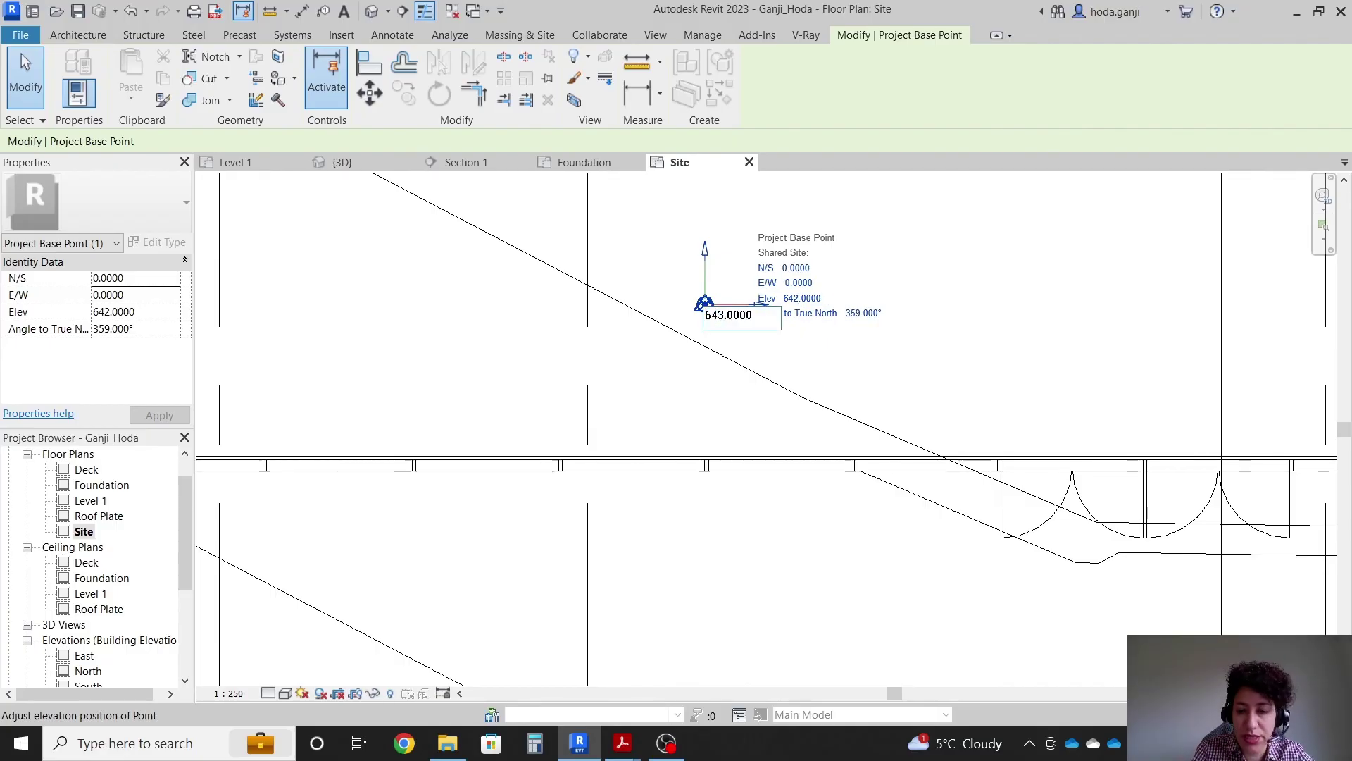
pyautogui.write('643.0000')
pyautogui.press('Return')
pyautogui.press('Escape')
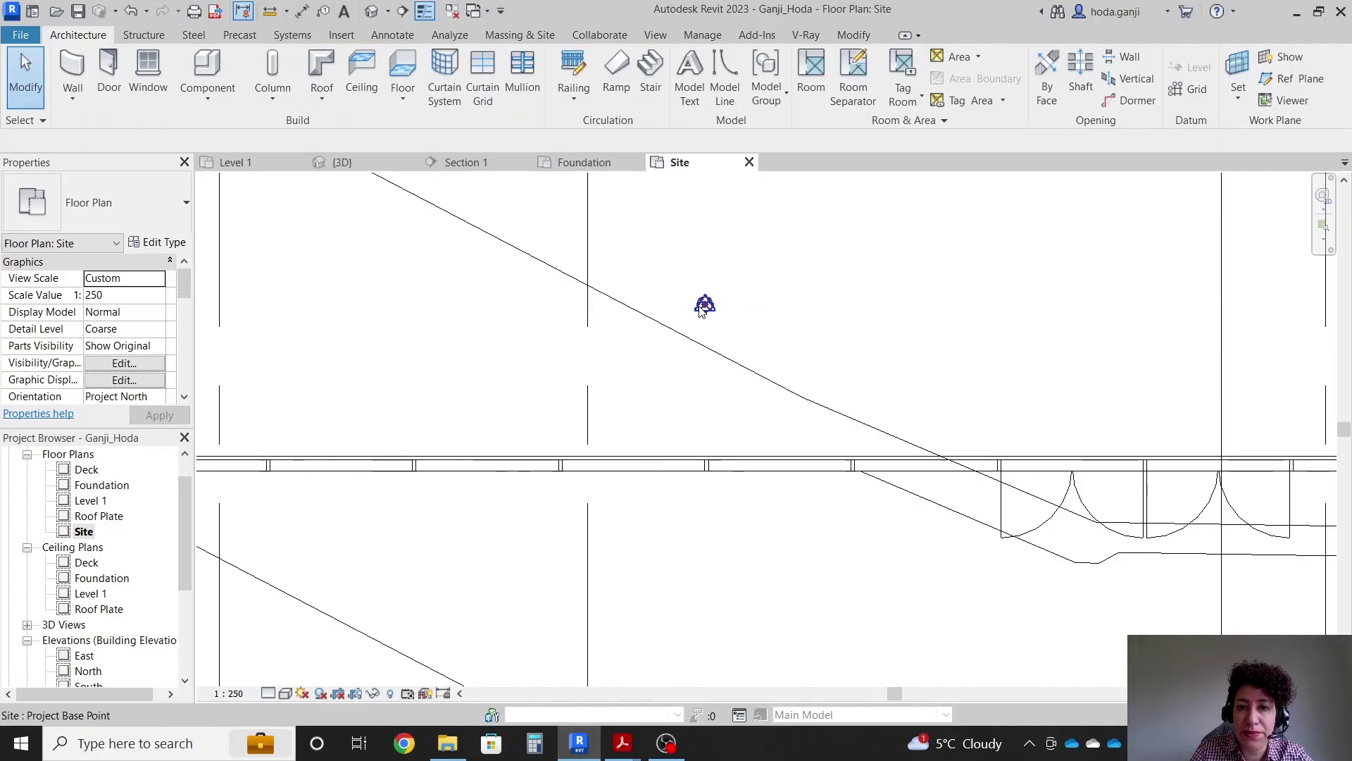
# Set the survey point's elevation to 643.0000 in the Site plan
pyautogui.click(704, 307)
pyautogui.click(702, 308)
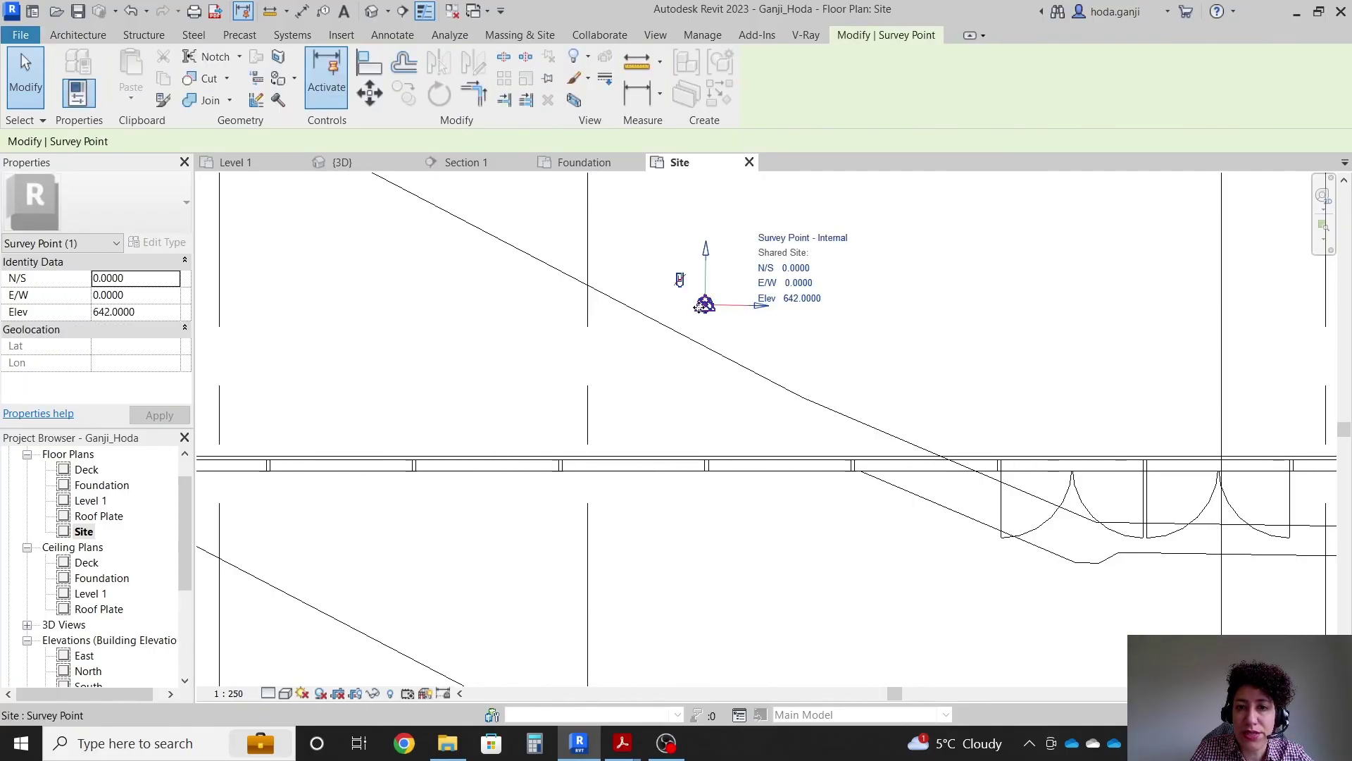
pyautogui.click(788, 303)
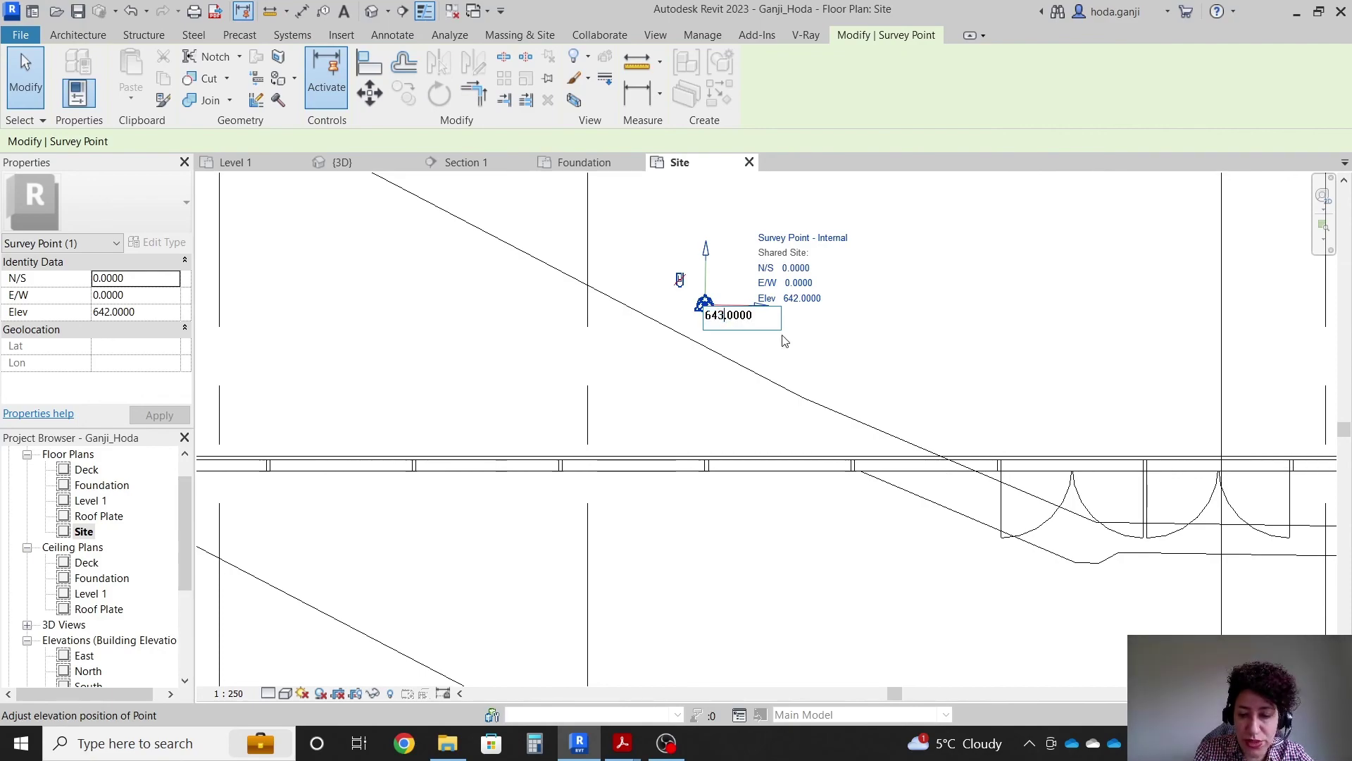
pyautogui.press('Escape')
pyautogui.press('Escape')
# Return to Section 1 and examine the level elevations and the terrain profile along the floor, foundation walls and deck area
pyautogui.click(461, 162)
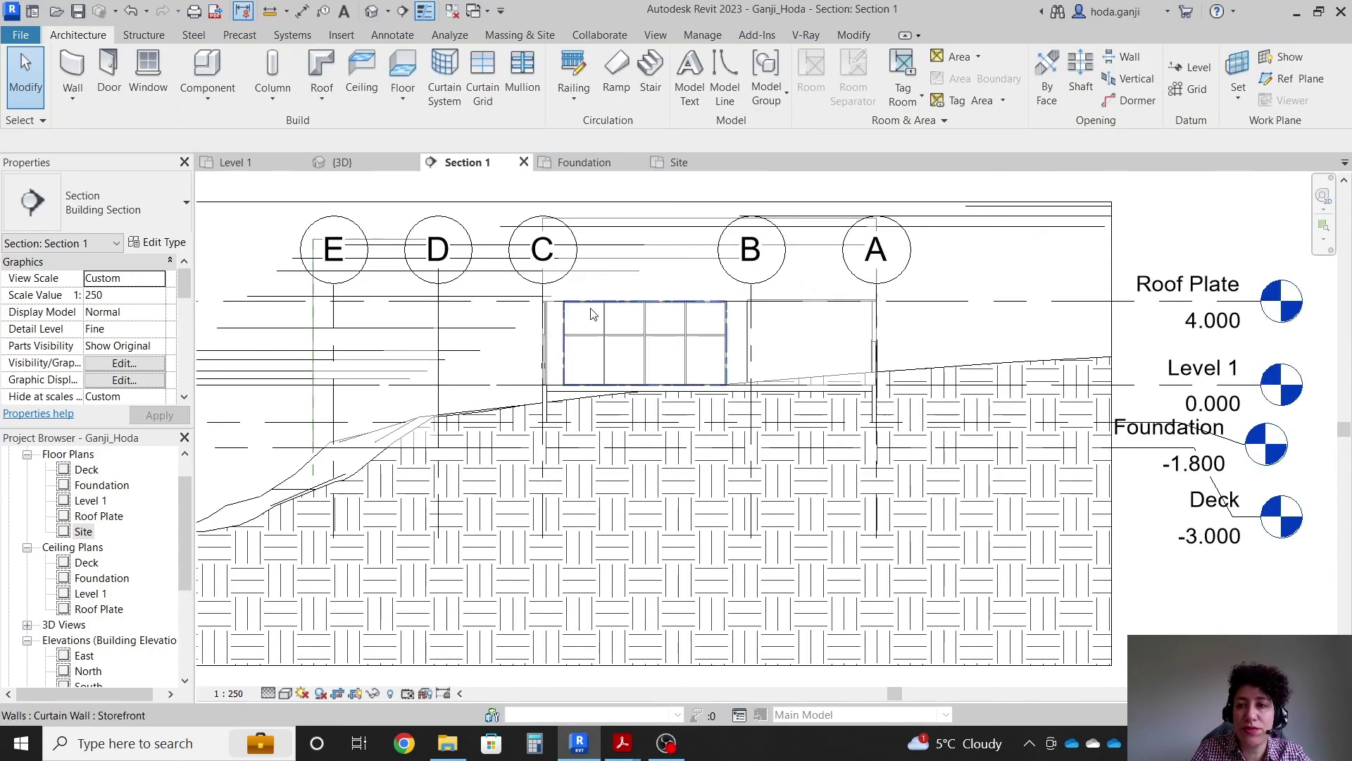
pyautogui.scroll(1, 1014, 378)
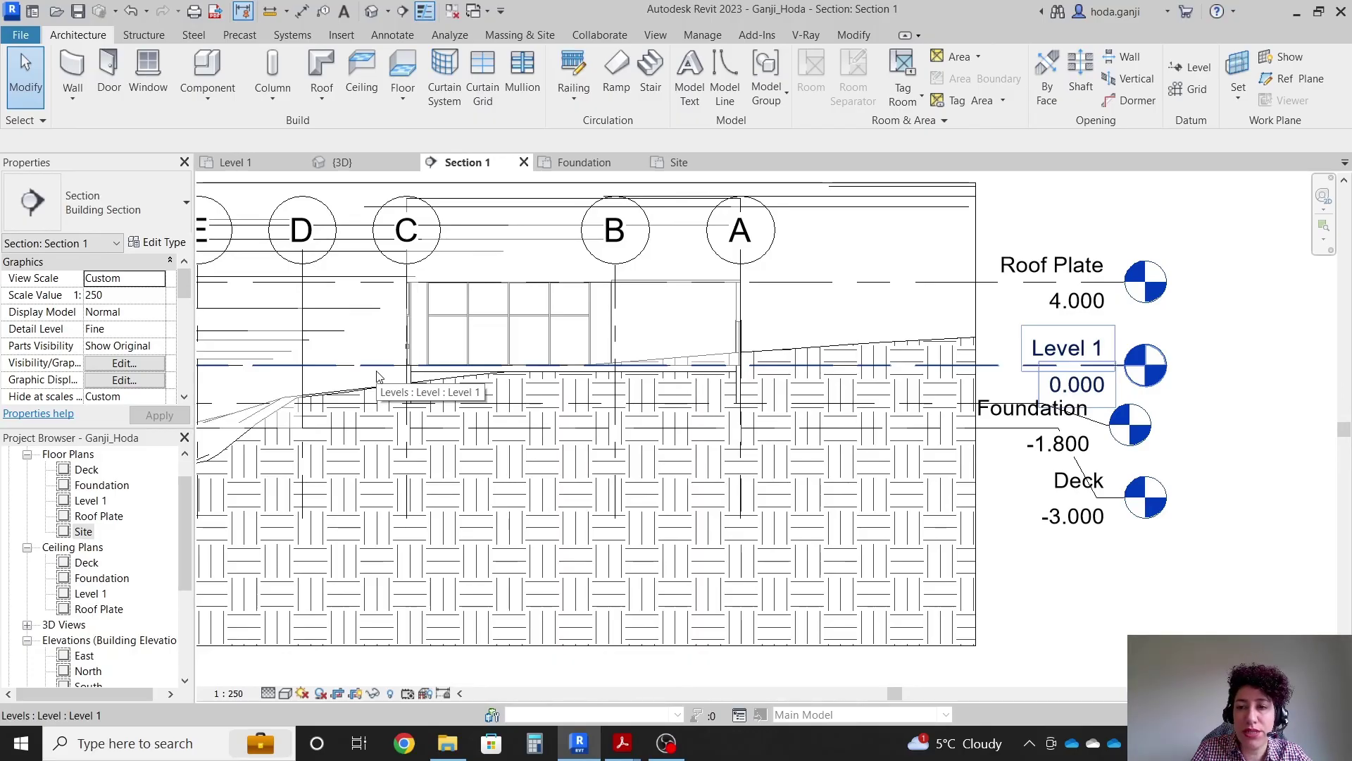
pyautogui.scroll(-2, 1148, 368)
pyautogui.scroll(3, 521, 373)
pyautogui.scroll(1, 613, 367)
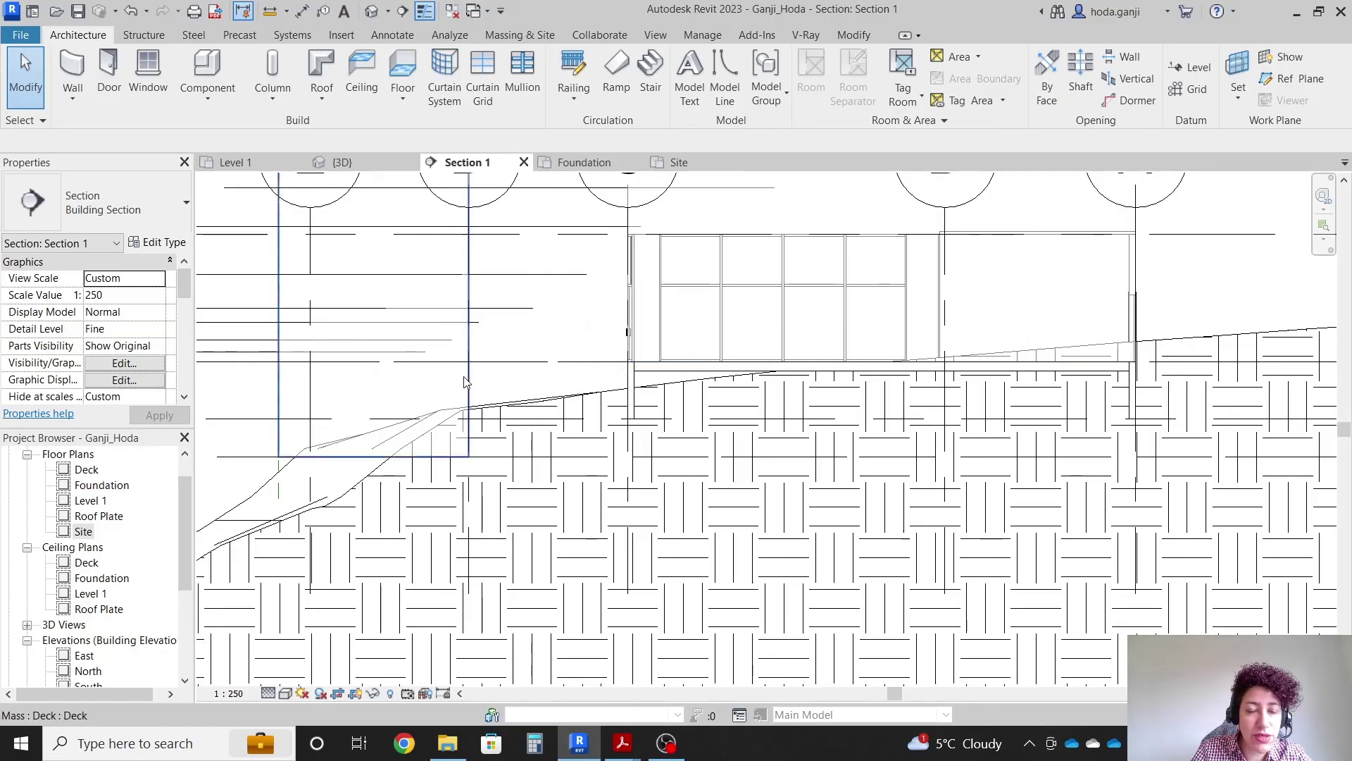
pyautogui.scroll(-1, 584, 367)
pyautogui.scroll(-1, 556, 368)
pyautogui.scroll(1, 544, 368)
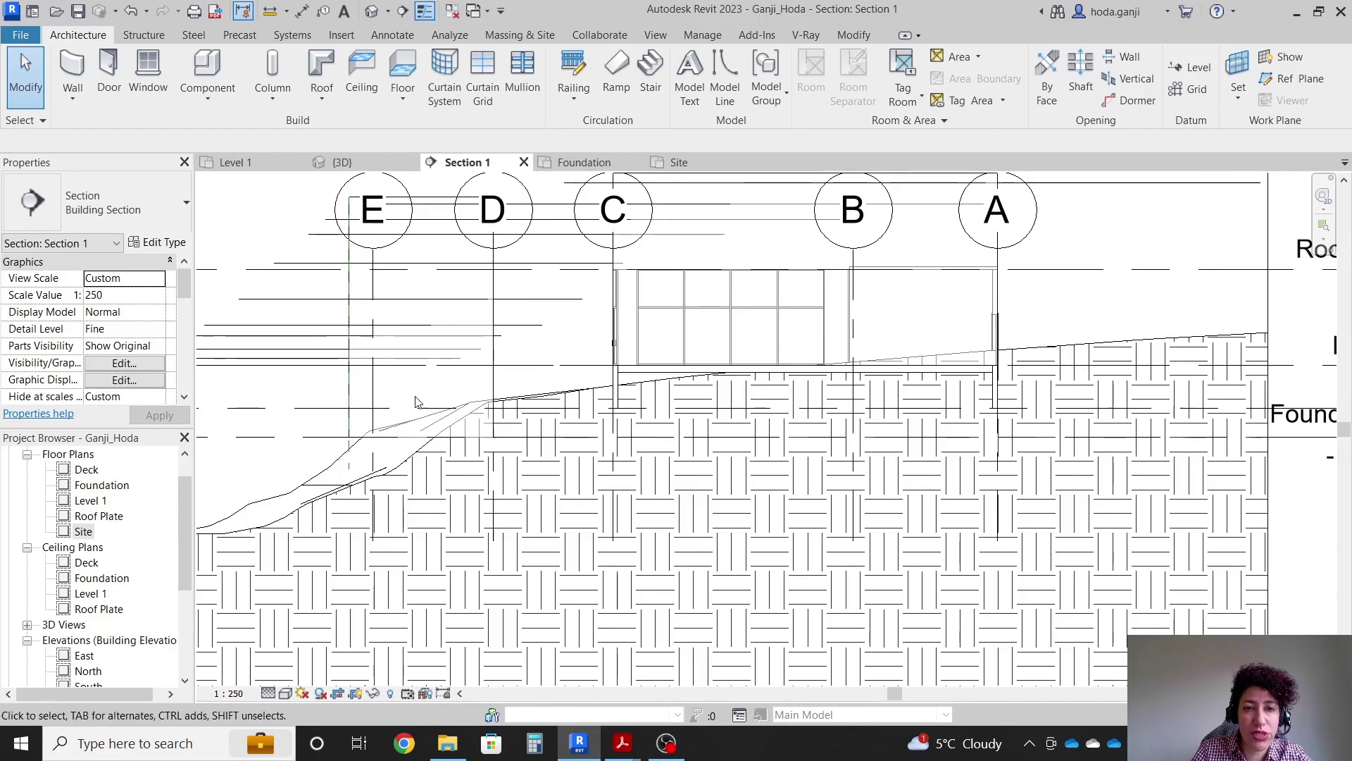
# Switch to the default 3D view and inspect how the lodge sits on the topography
pyautogui.click(342, 162)
pyautogui.scroll(-2, 810, 406)
pyautogui.keyDown('shift'); pyautogui.moveTo(810, 406); pyautogui.dragTo(906, 293, button='middle'); pyautogui.keyUp('shift')
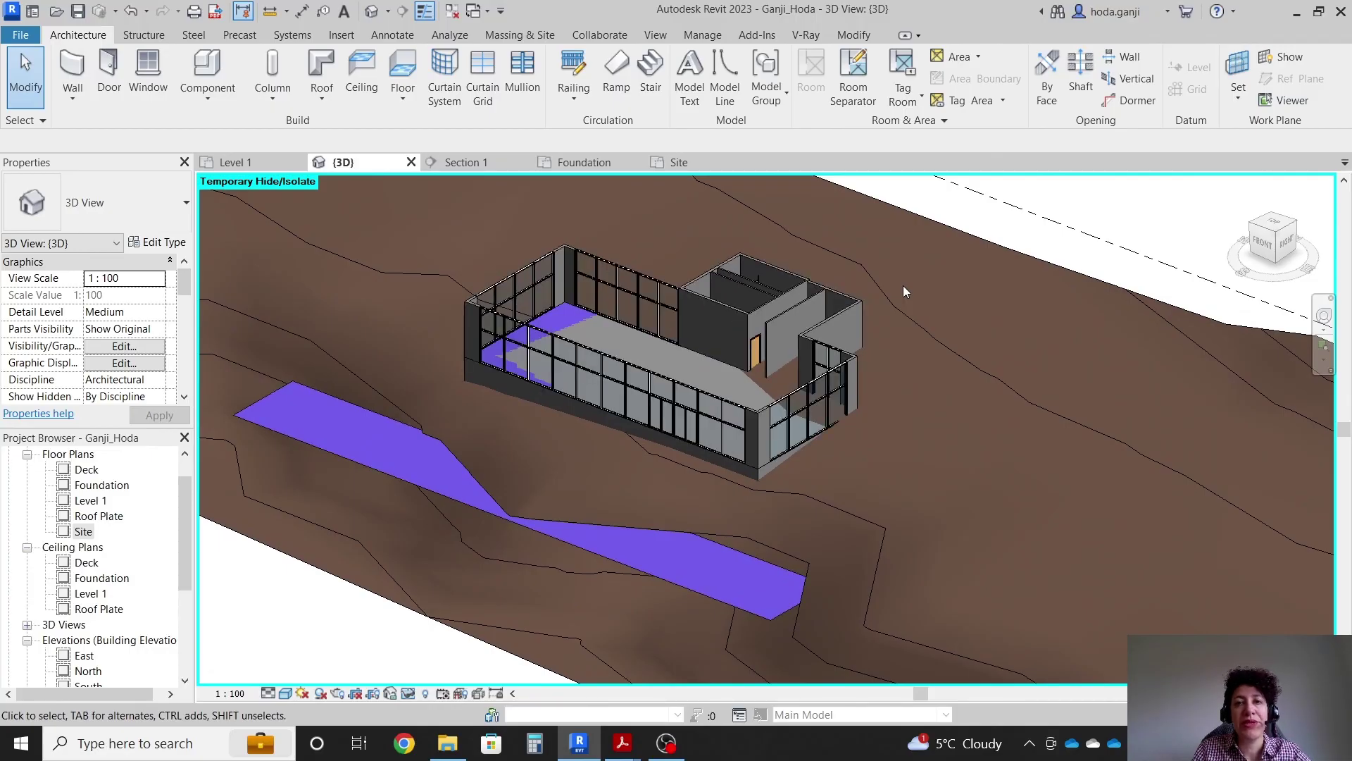